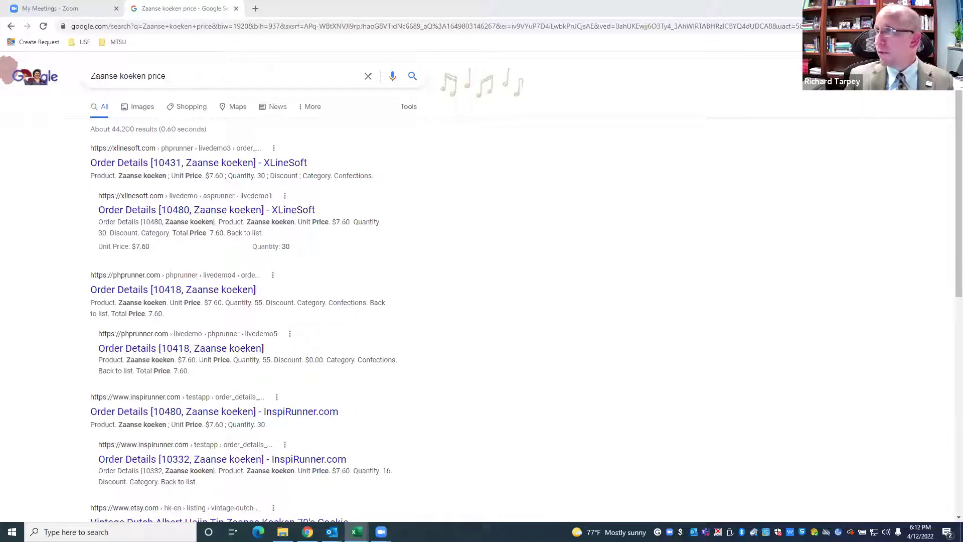
Maximize Excel and open the Excel Session #4 Dataset workbook on its Margins sheet
key(alt+Tab)
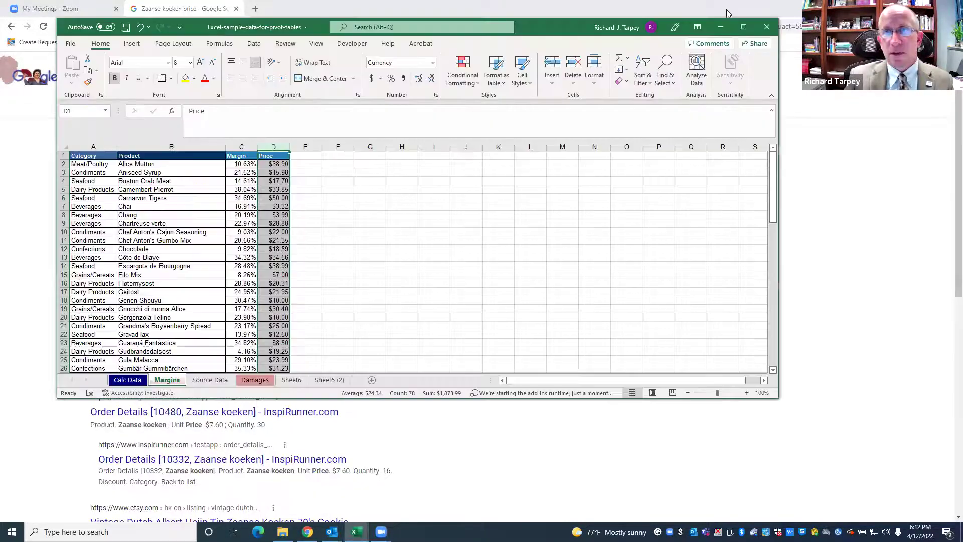
click(744, 27)
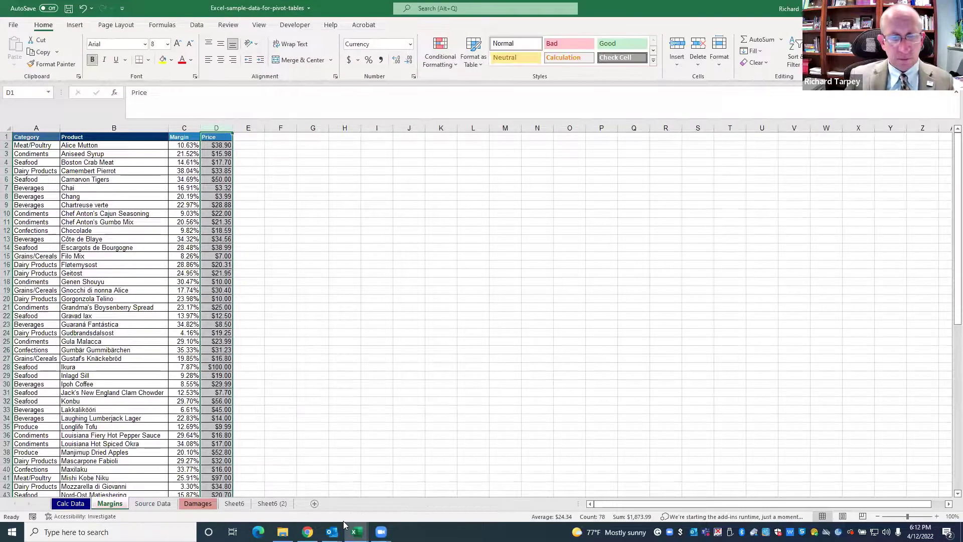
mouse_move(357, 530)
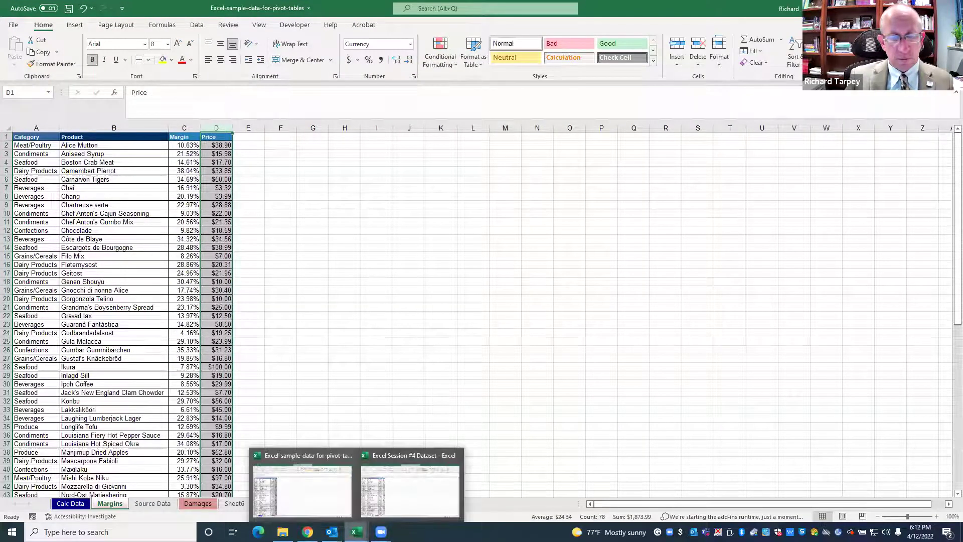
click(411, 499)
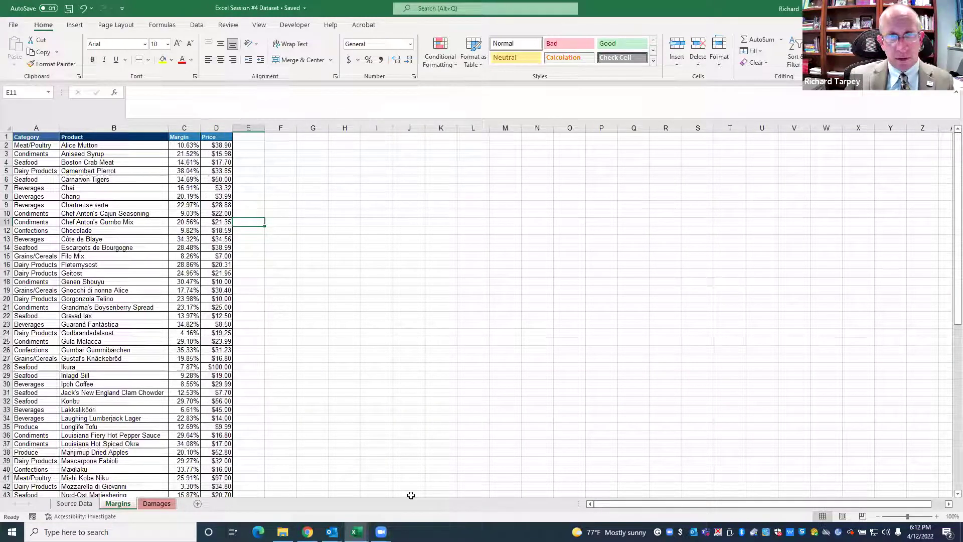
Review the Source Data, Margins and Damages sheets, checking the quarter and Price values in D2
mouse_move(357, 531)
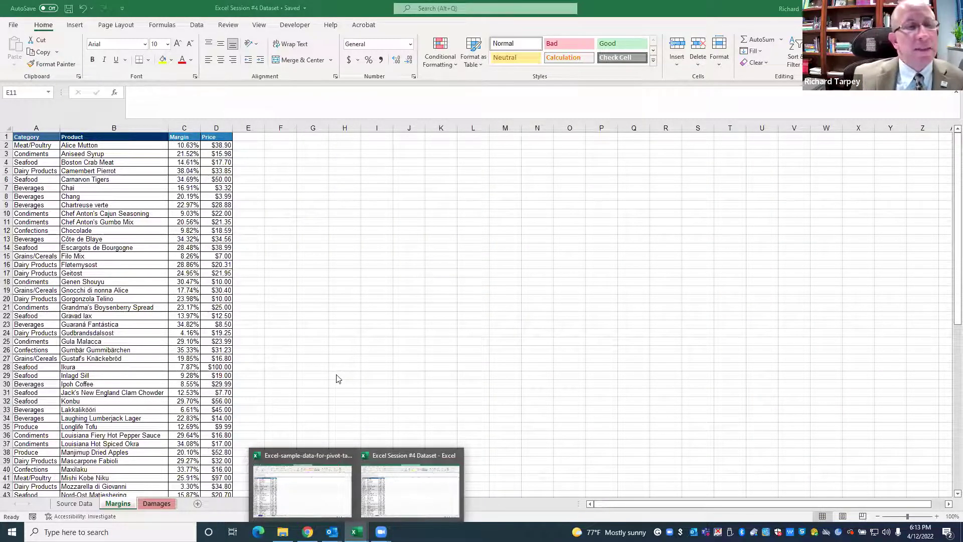
click(69, 515)
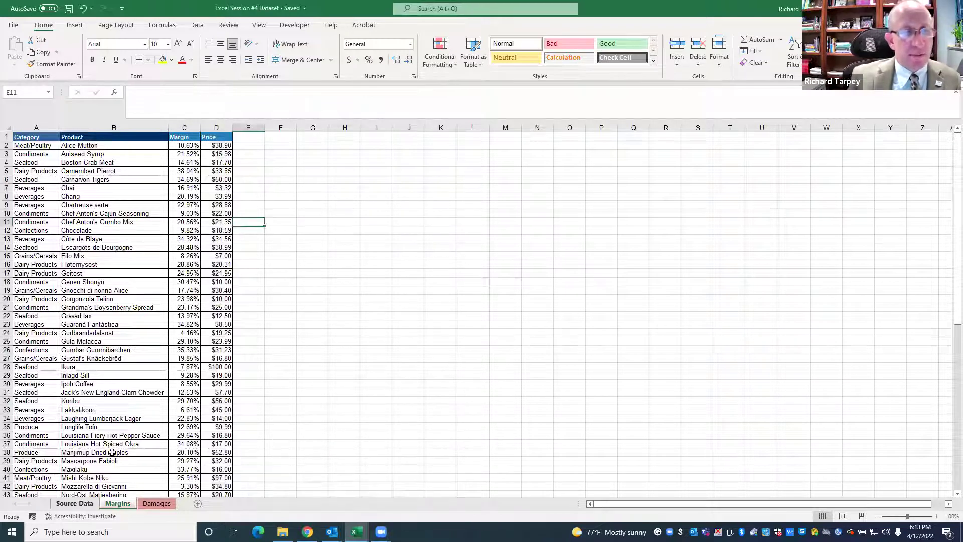
click(73, 504)
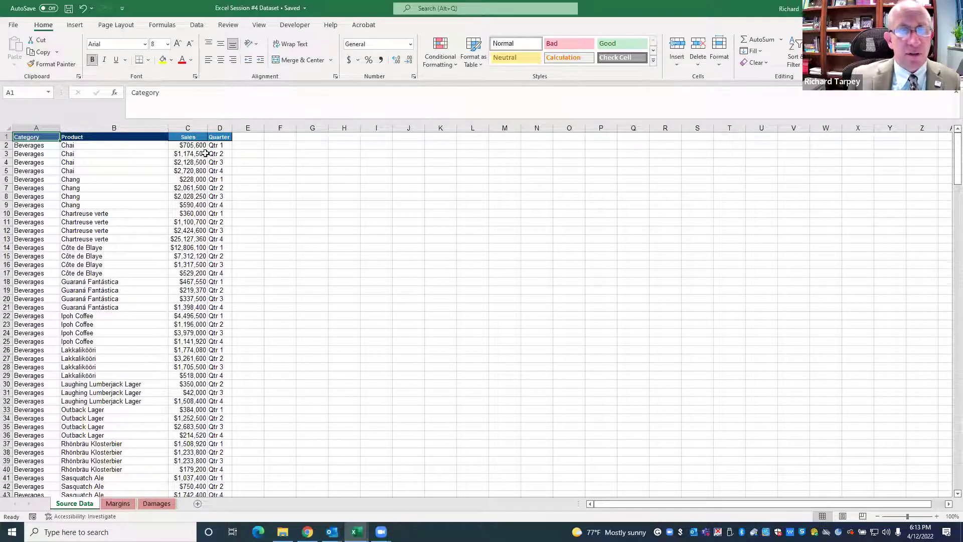
click(219, 145)
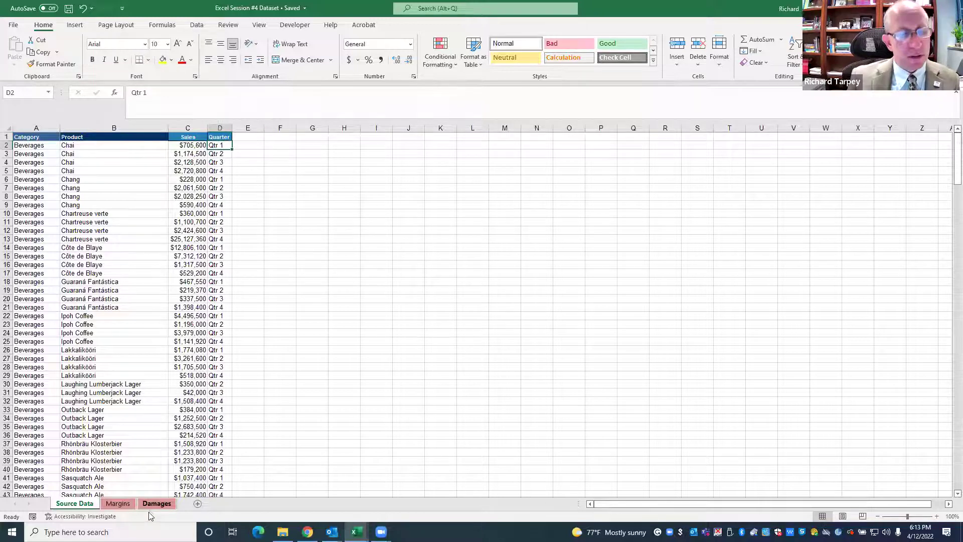
click(120, 503)
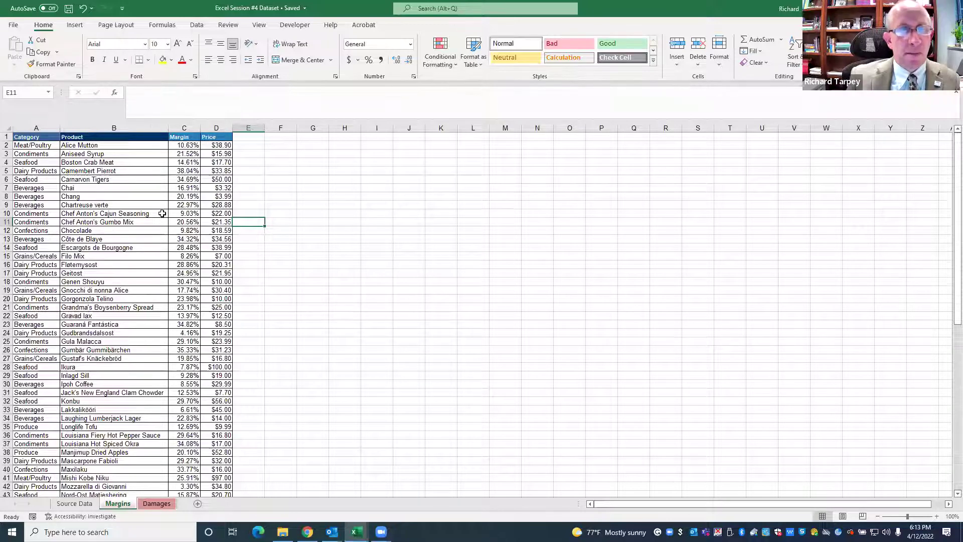
click(216, 146)
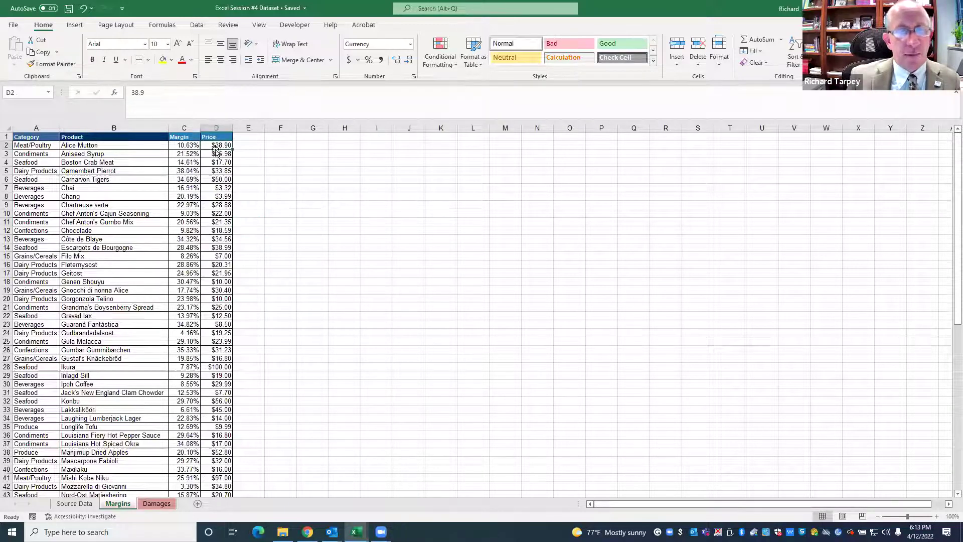
click(163, 508)
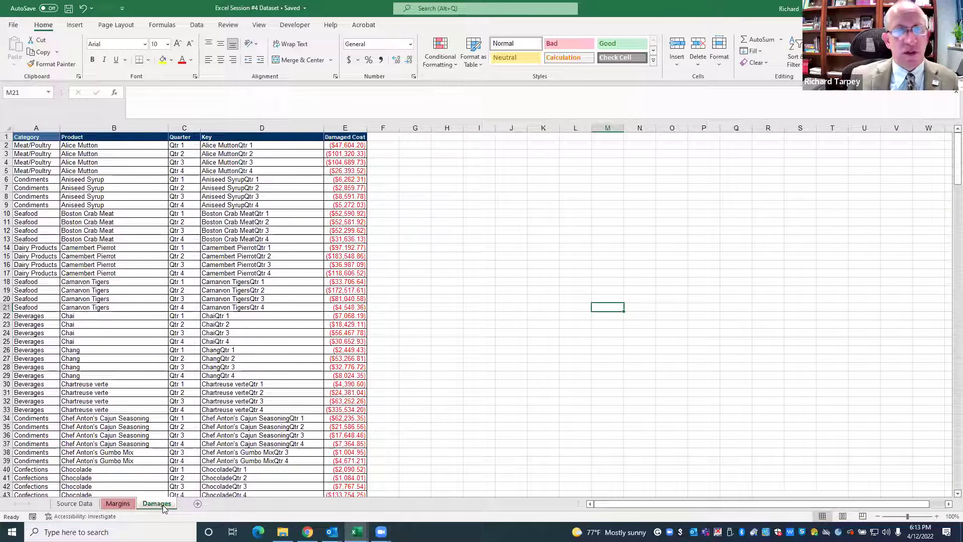
Delete the Damages Key column, undo to restore it, then return to Source Data
click(262, 126)
right_click(262, 125)
click(279, 229)
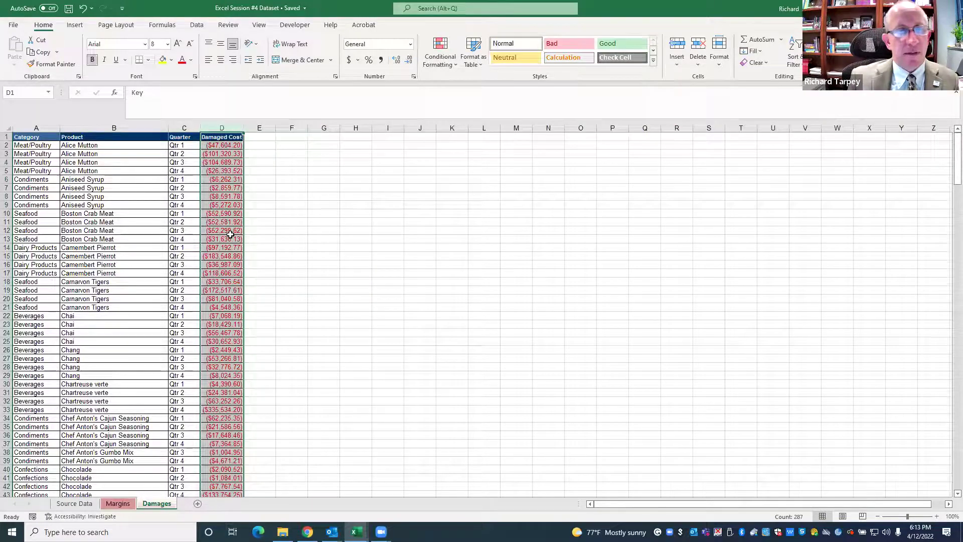
click(325, 247)
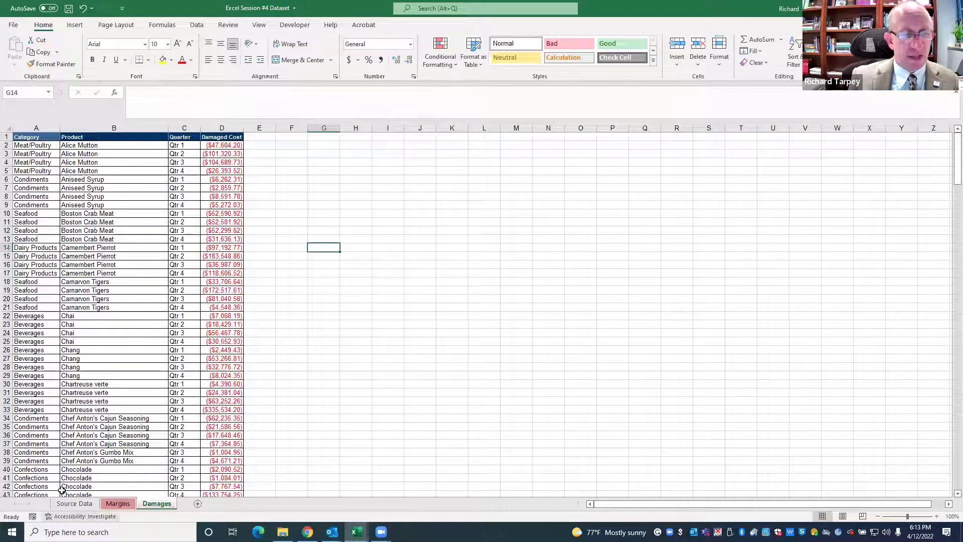
click(82, 9)
click(276, 290)
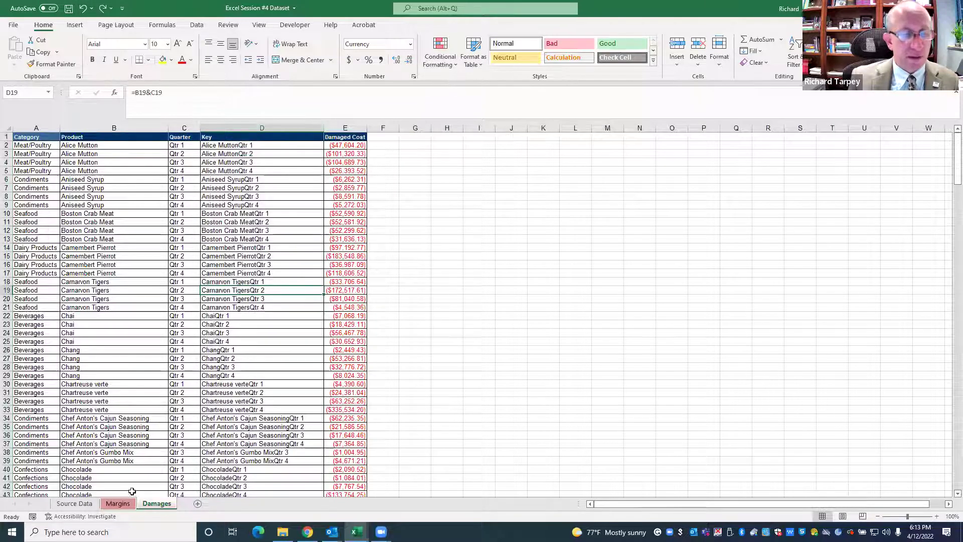
click(75, 503)
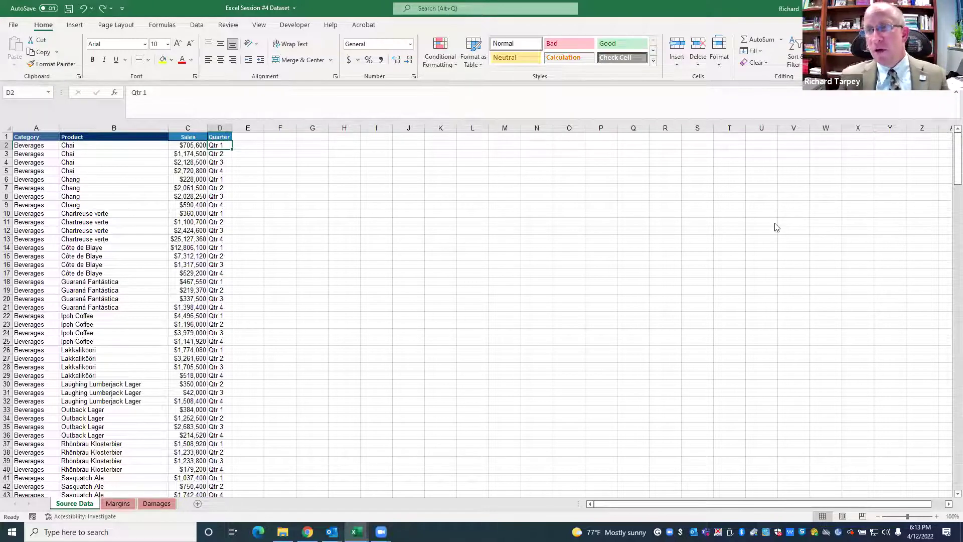
mouse_move(957, 160)
mouse_down()
mouse_move(957, 421)
mouse_move(958, 159)
mouse_up()
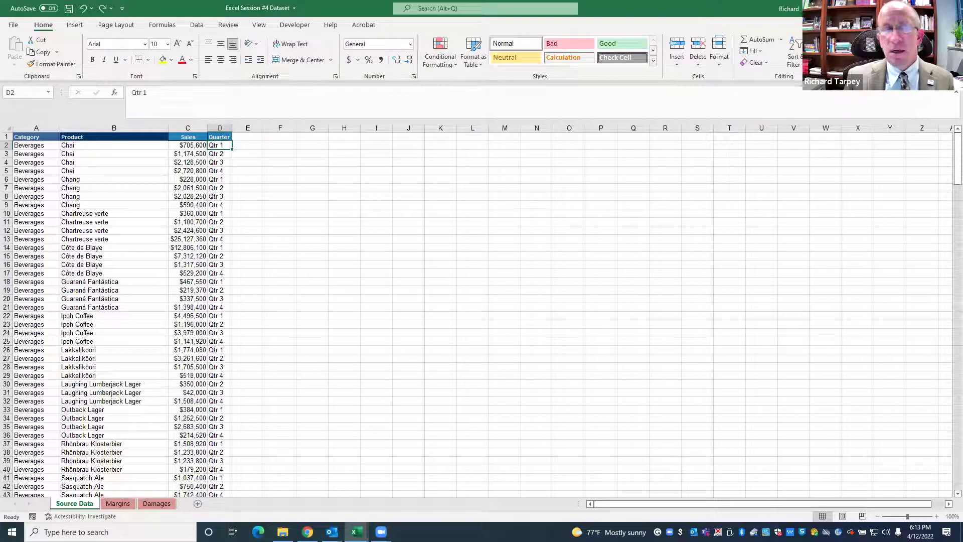
key(ctrl+Home)
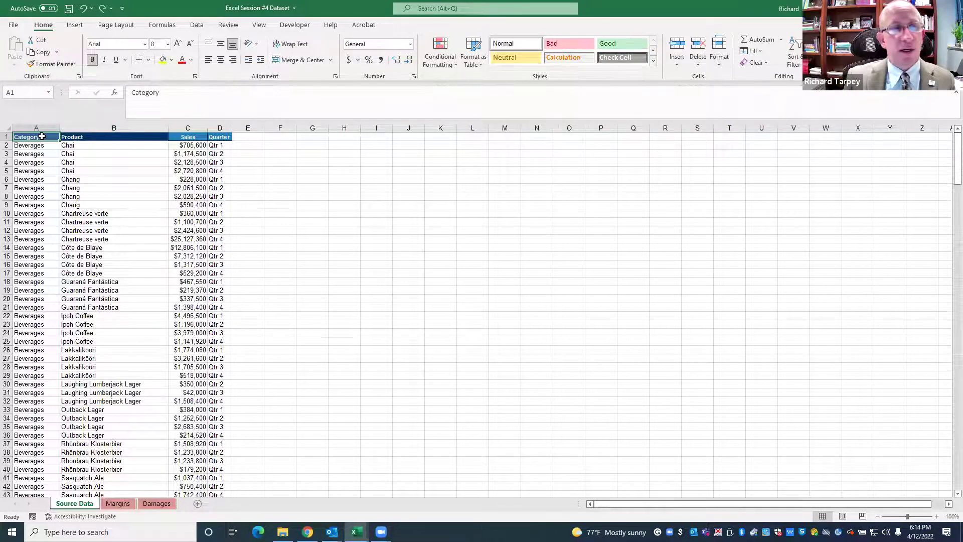
Turn on filters for the Source Data headers and inspect the Category filter without changes
click(791, 62)
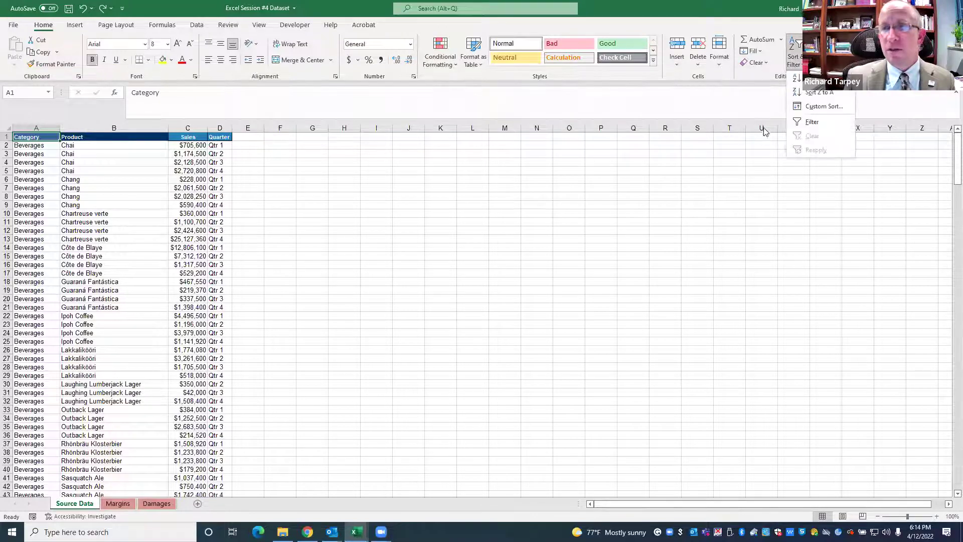
click(813, 122)
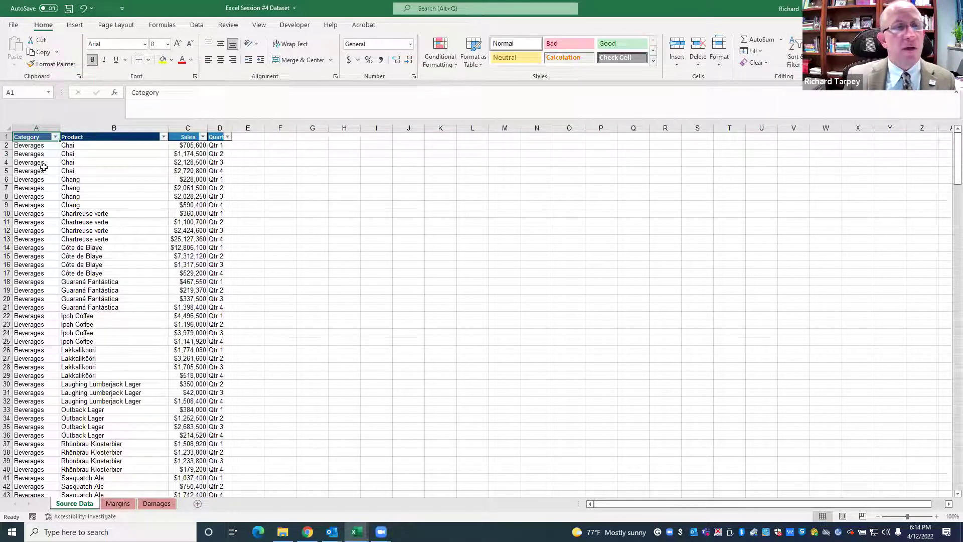
click(55, 137)
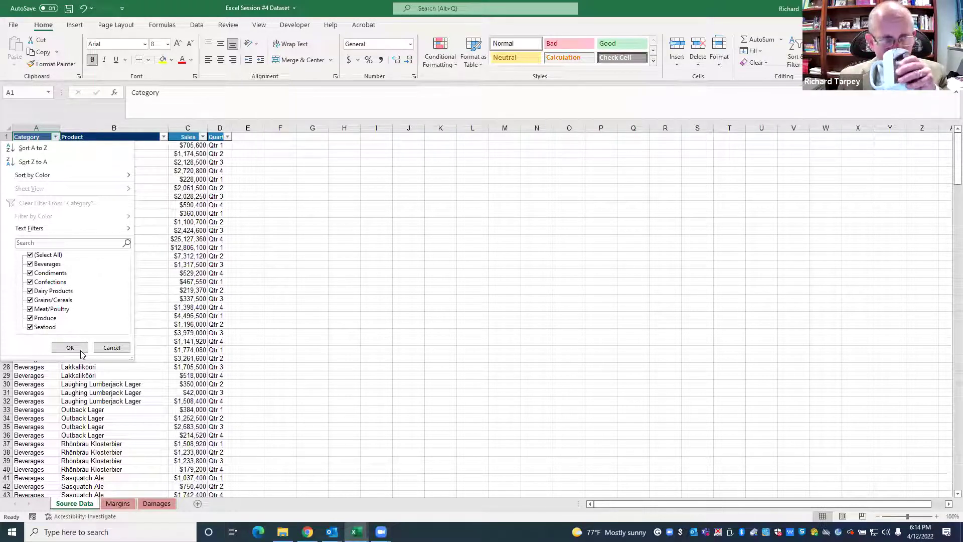
click(109, 346)
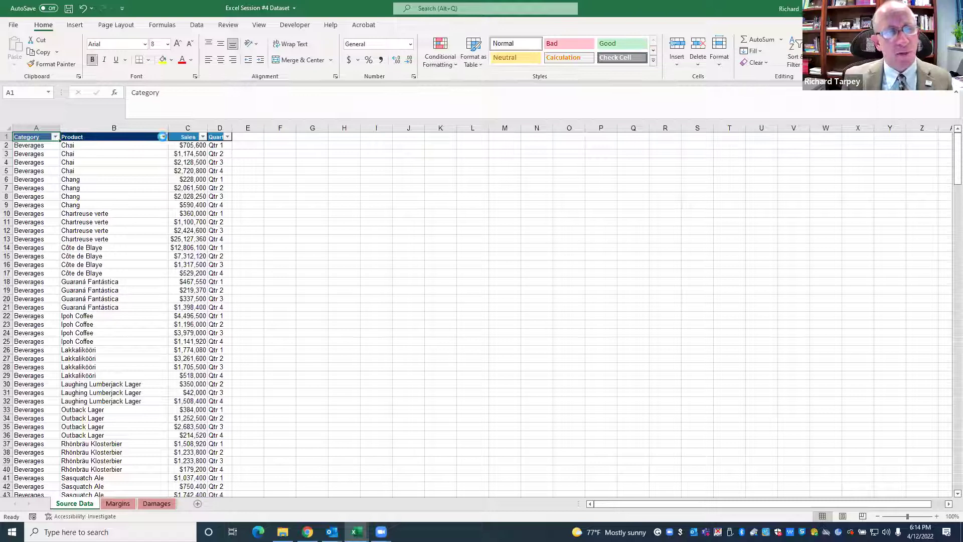
Inspect the Product filter list, cancel it, and scroll through the sales table
click(164, 137)
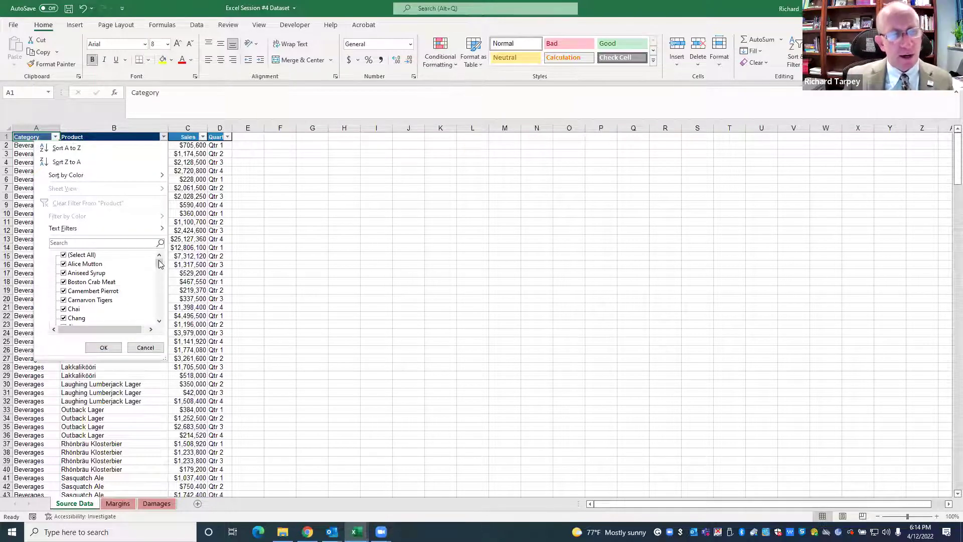
drag(158, 266, 150, 324)
scroll(153, 308, up, 20)
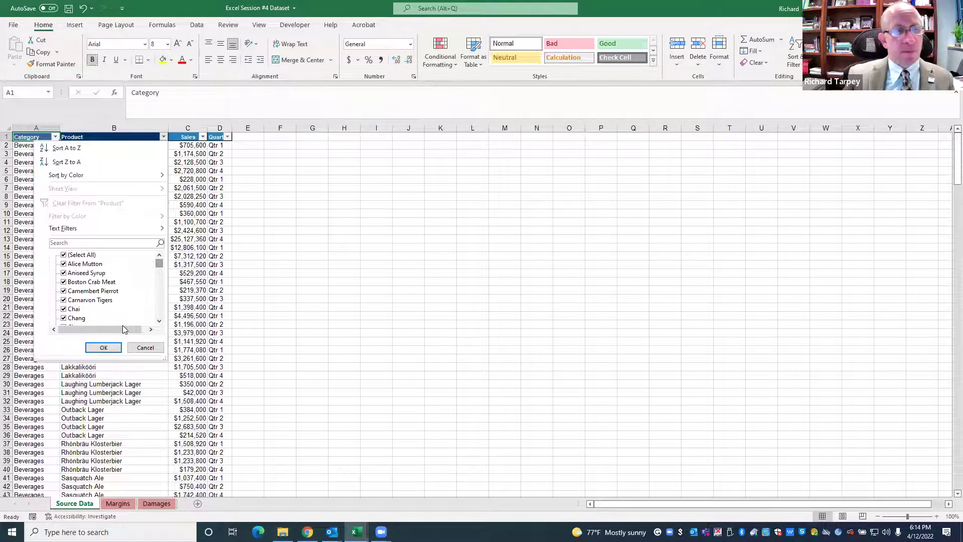
click(145, 348)
scroll(108, 384, down, 1)
scroll(110, 387, up, 1)
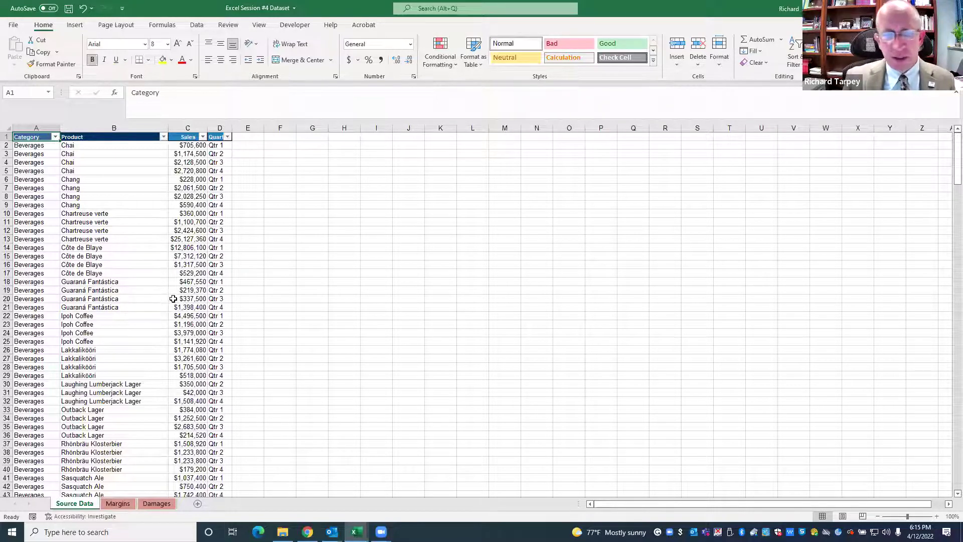
scroll(152, 366, down, 2)
scroll(152, 366, down, 3)
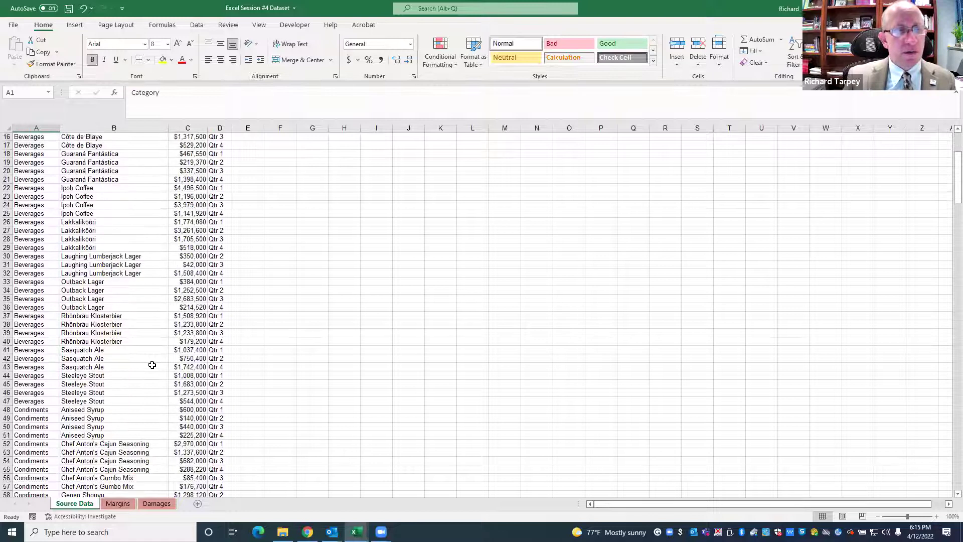
scroll(152, 365, down, 2)
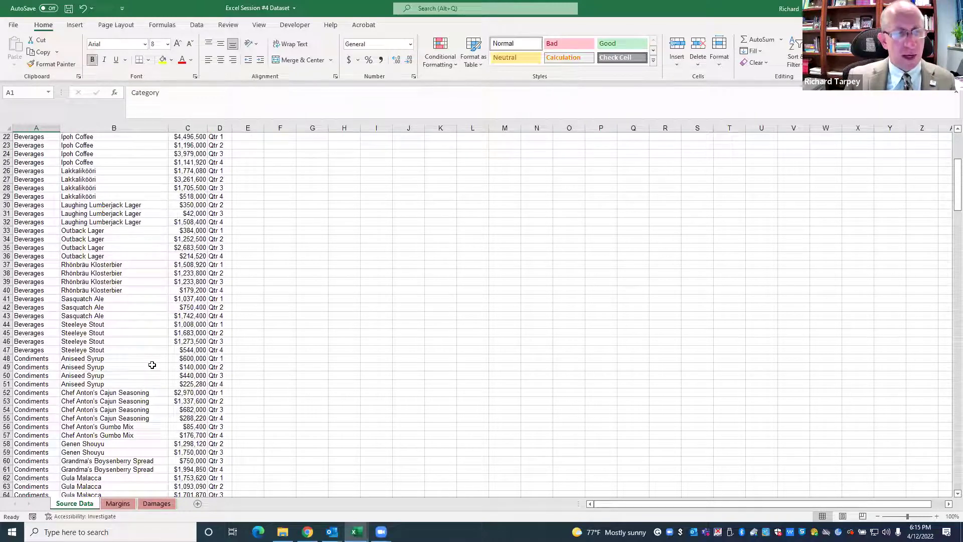
scroll(152, 365, down, 10)
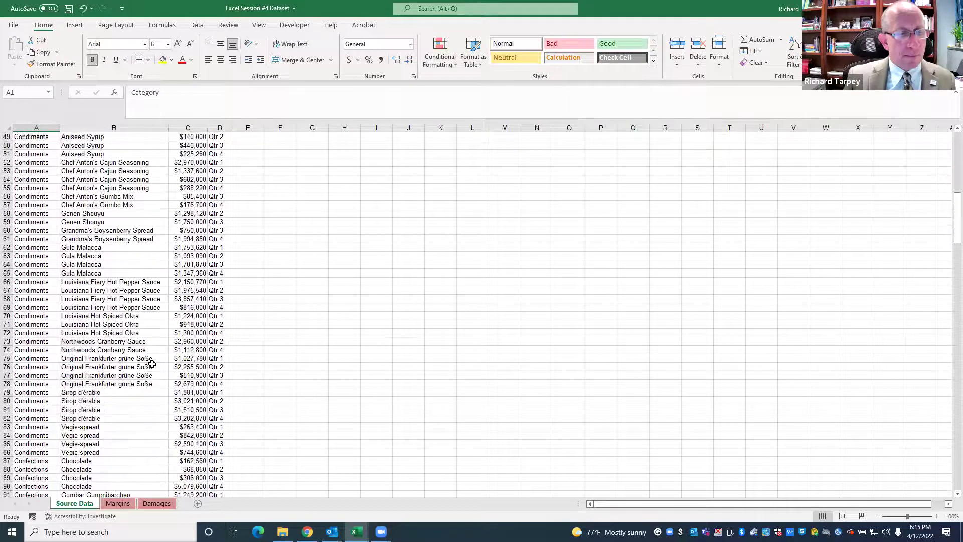
scroll(150, 352, up, 8)
scroll(150, 352, up, 9)
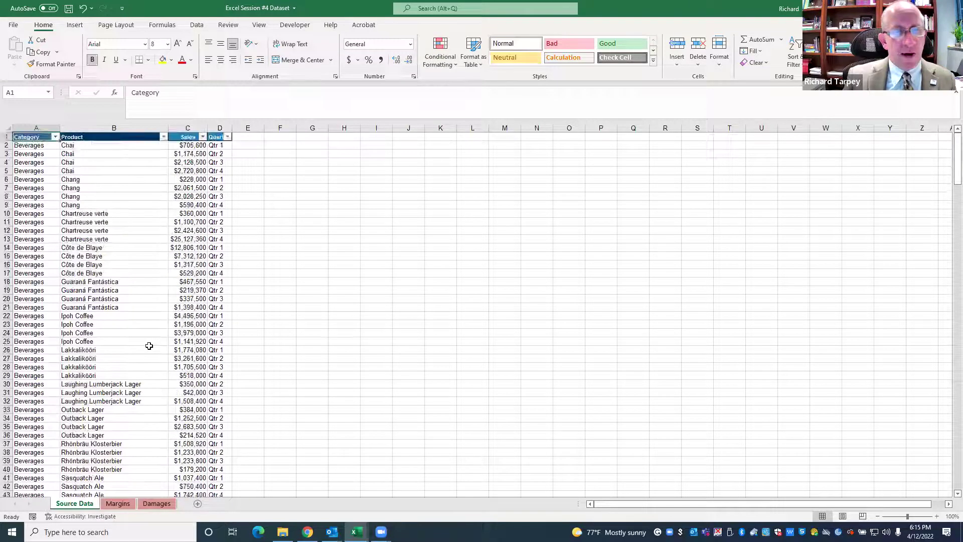
click(188, 145)
click(217, 147)
key(Left)
click(216, 154)
click(213, 171)
click(87, 180)
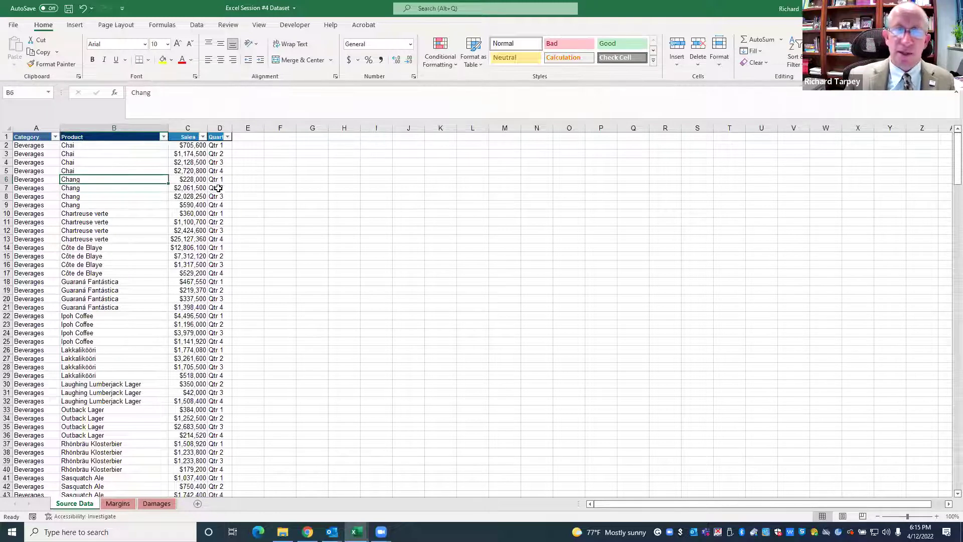
drag(197, 186, 196, 183)
click(195, 182)
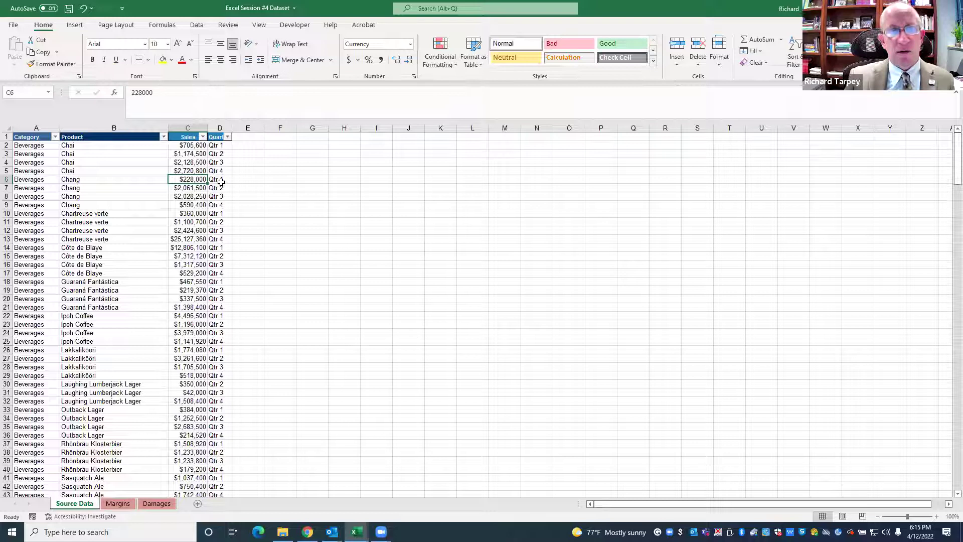
click(187, 188)
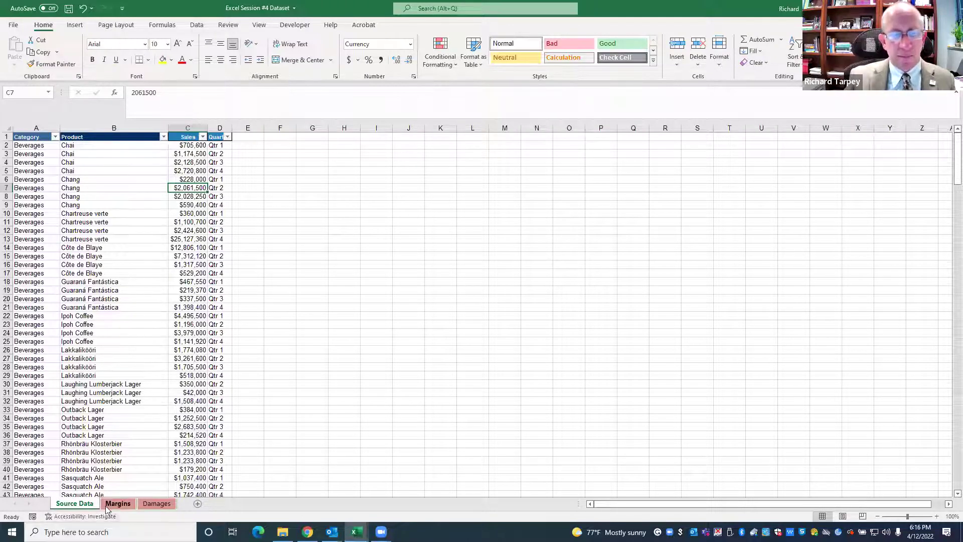
Review the Margins and Damages sheets, then return to the Source Data sheet
key(ctrl+Page_Down)
key(ctrl+Page_Down)
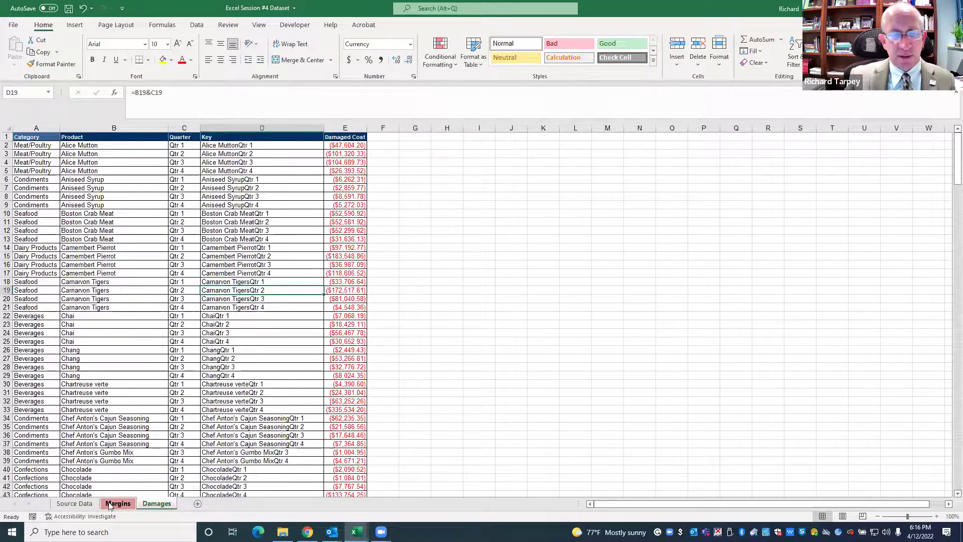
click(85, 504)
click(121, 504)
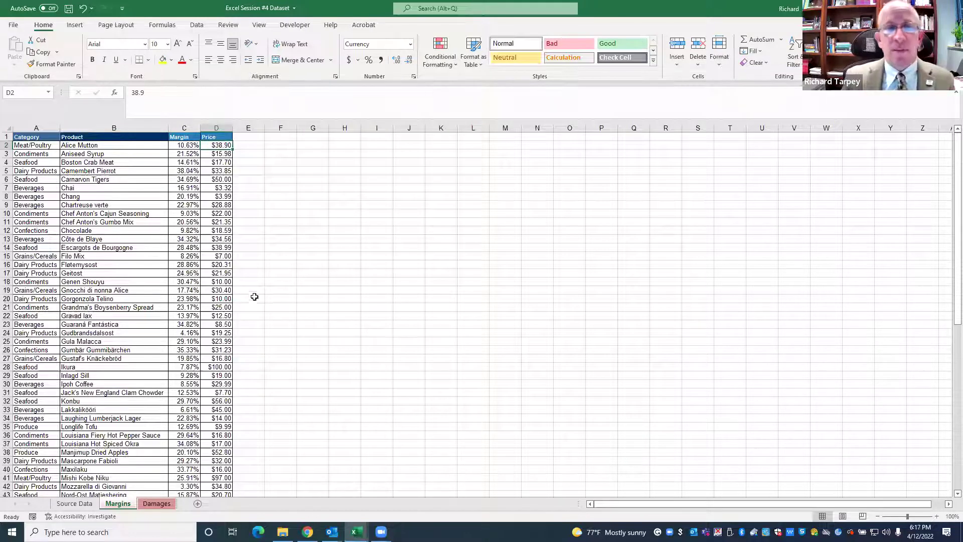
click(340, 272)
scroll(156, 394, down, 2)
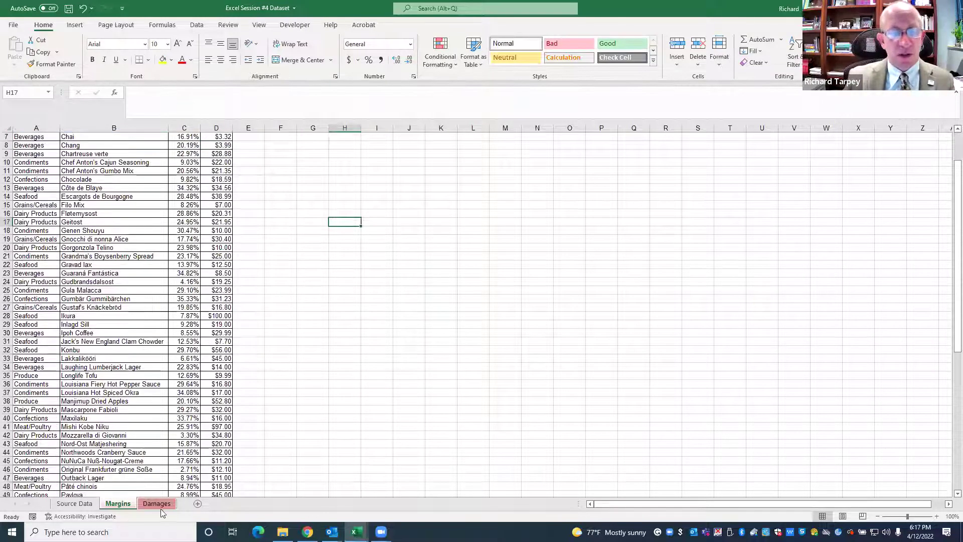
click(159, 504)
click(75, 503)
click(118, 504)
scroll(251, 445, up, 2)
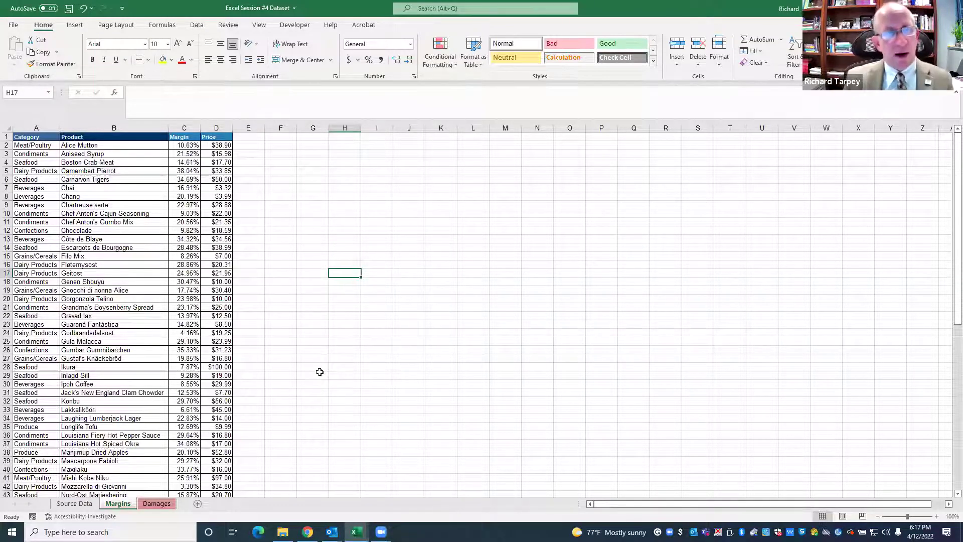
click(156, 504)
click(117, 504)
click(90, 506)
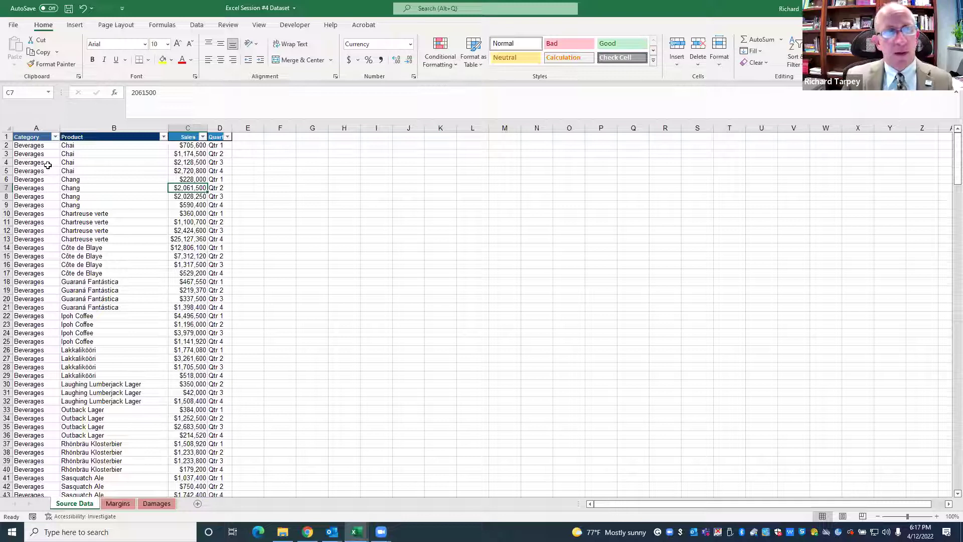
Insert a new worksheet and rename it Analysis
drag(68, 163, 195, 290)
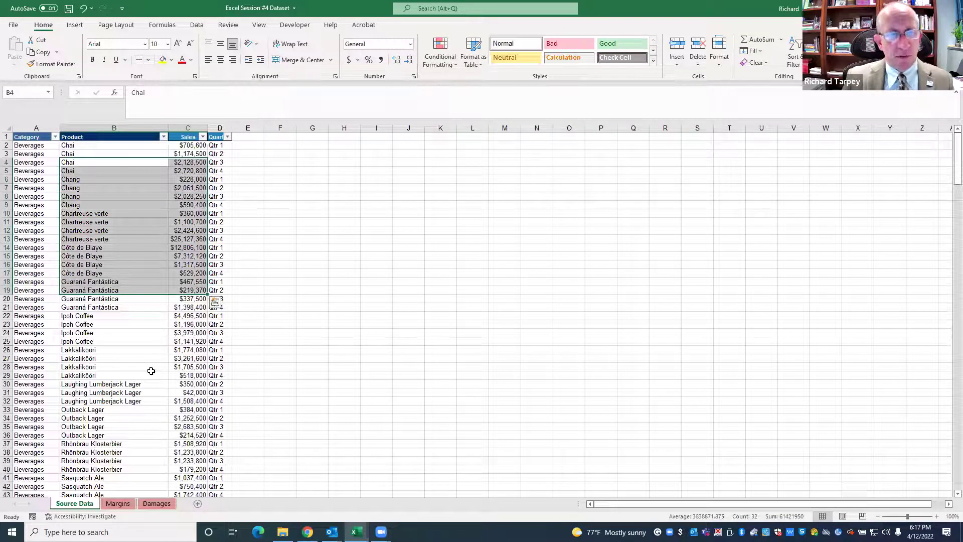
click(185, 232)
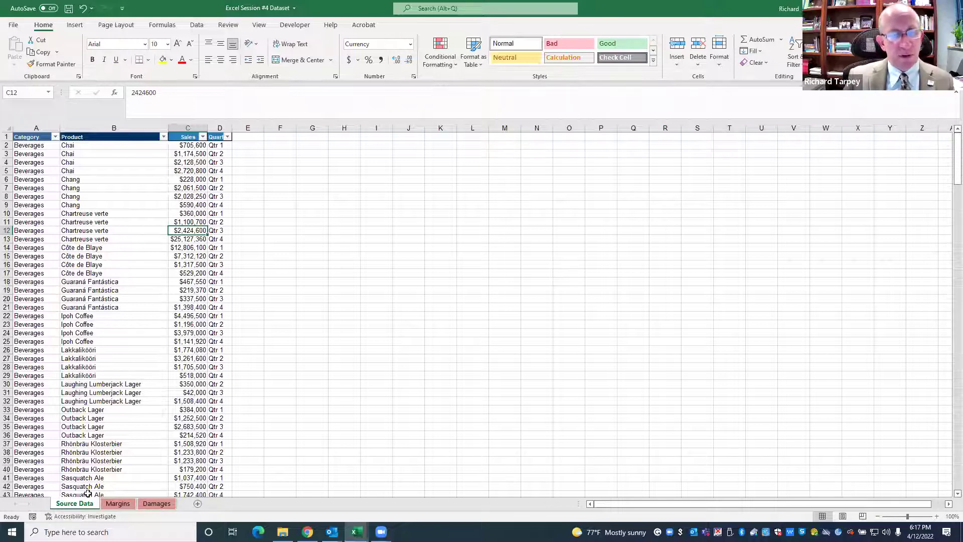
click(197, 503)
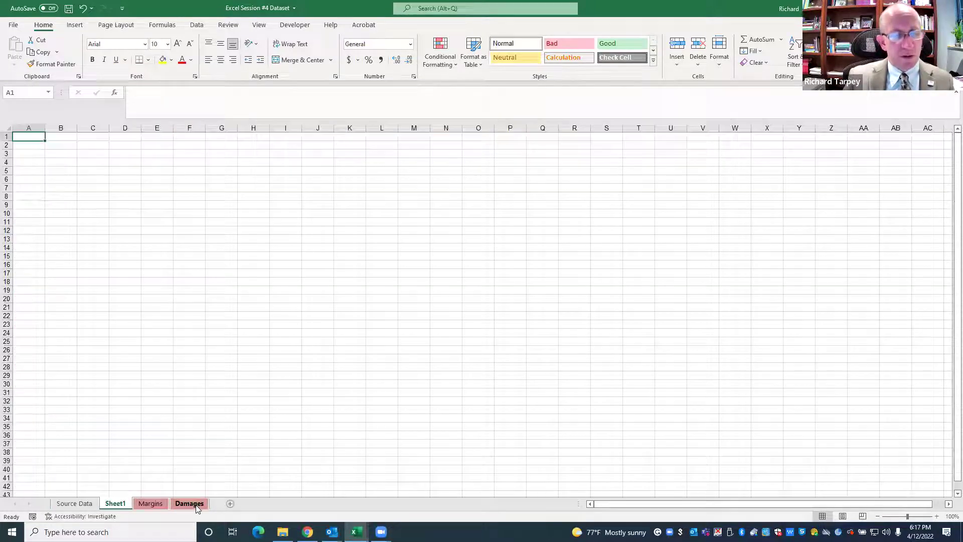
right_click(110, 504)
click(135, 395)
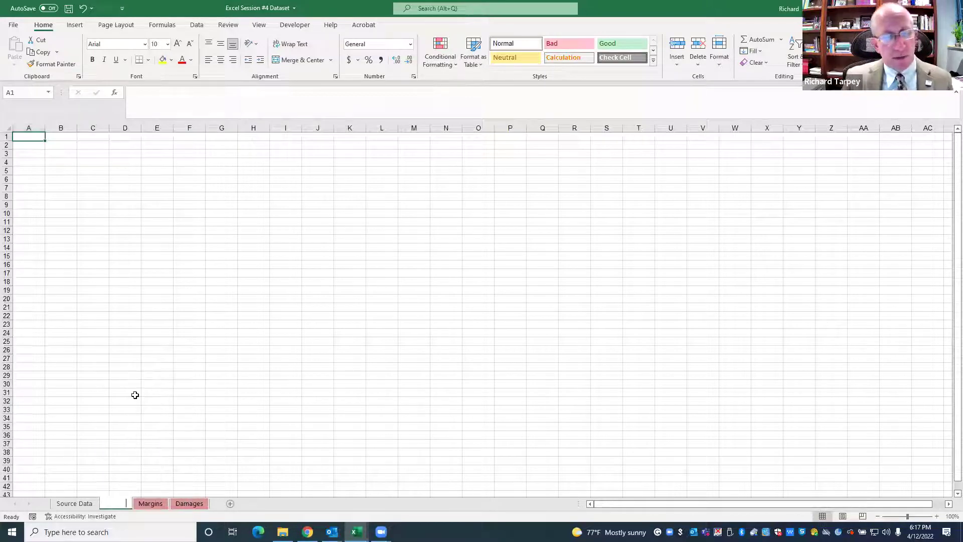
text(Analysis)
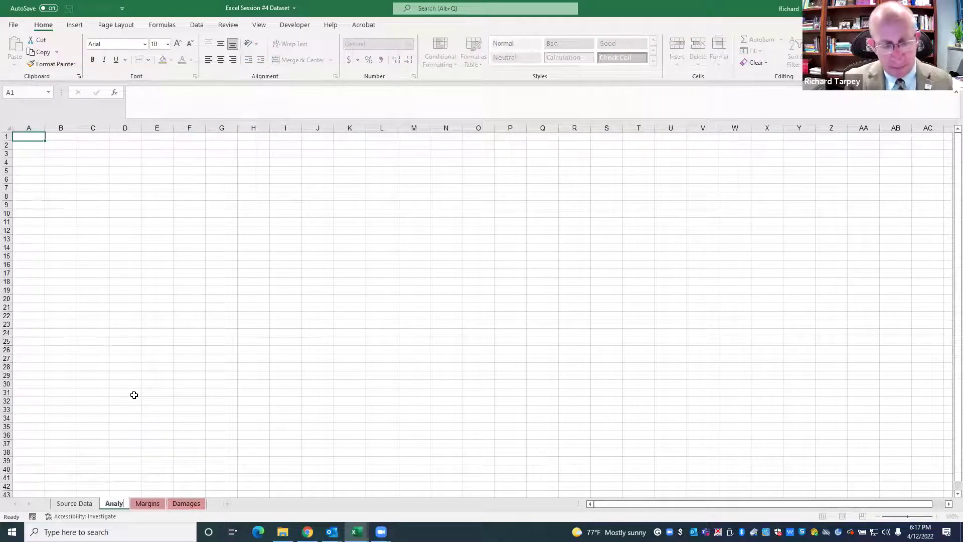
click(161, 231)
Select the entire Source Data sheet and copy it
click(72, 503)
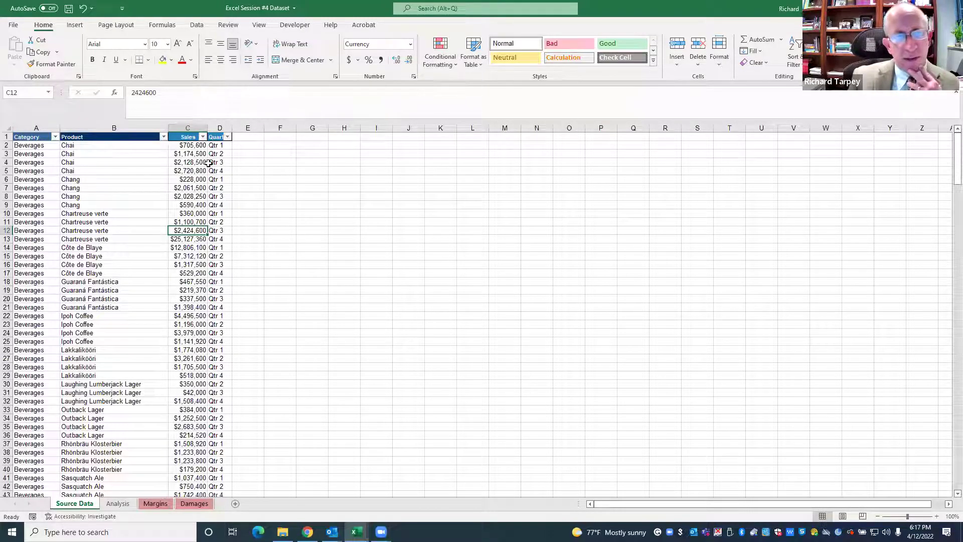
click(9, 129)
key(ctrl+c)
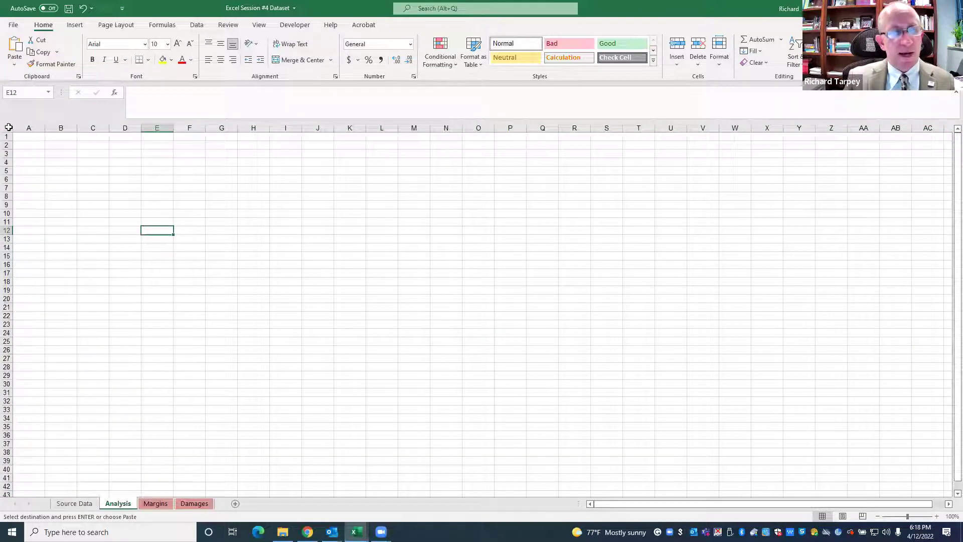
Paste the copied Source Data into the Analysis sheet at A1 and check the result
click(28, 136)
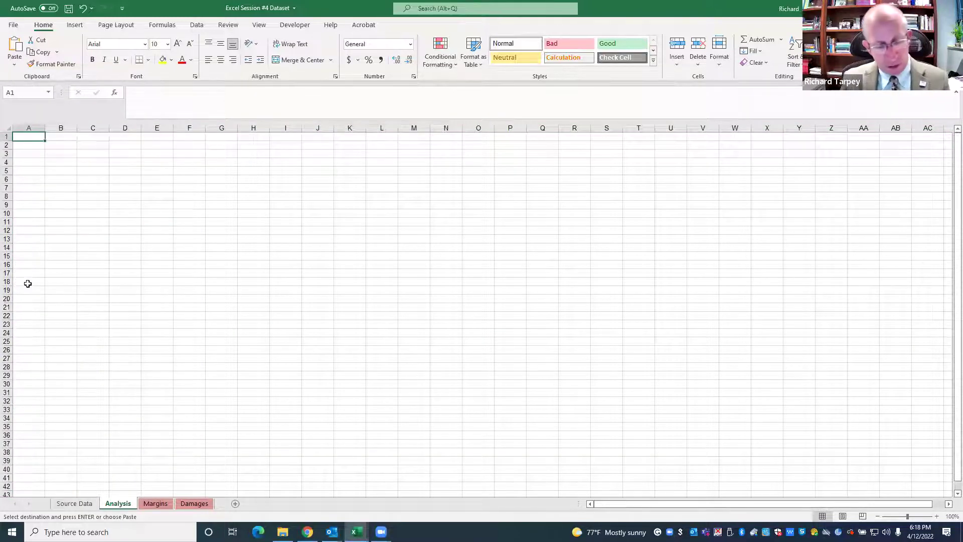
key(ctrl+v)
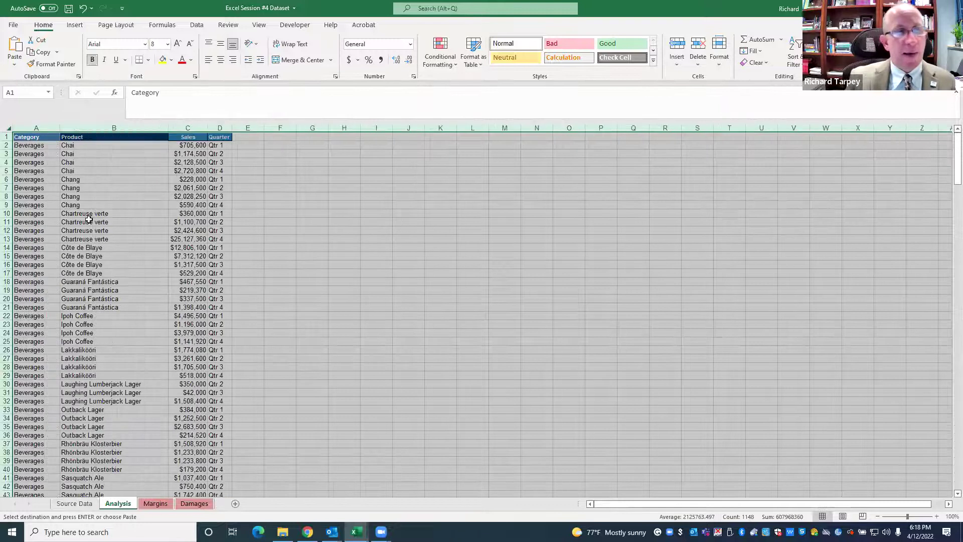
click(90, 222)
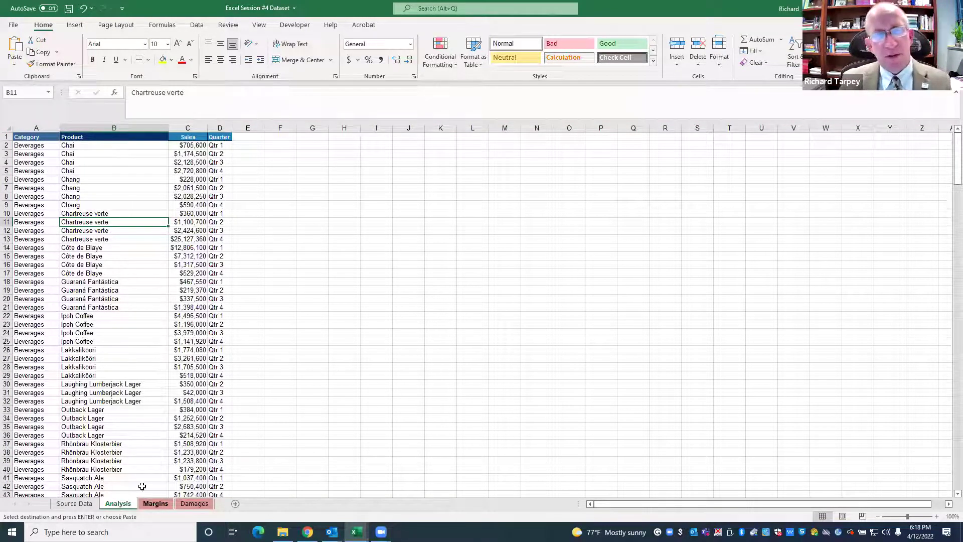
click(76, 503)
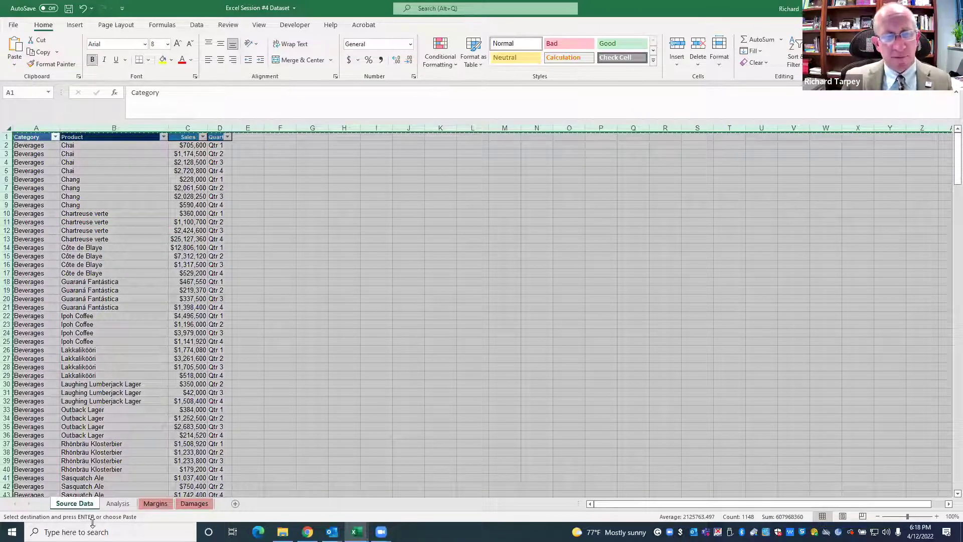
click(117, 505)
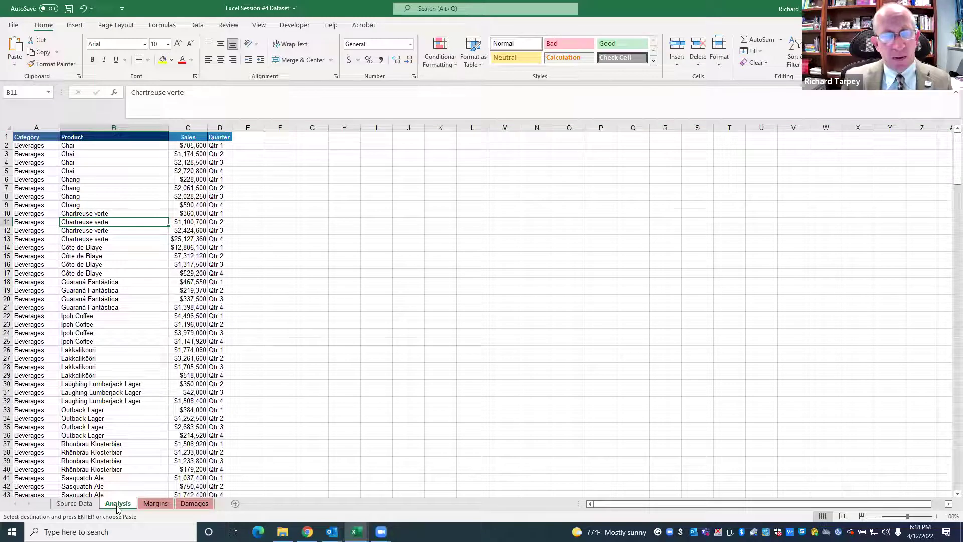
click(245, 155)
click(217, 145)
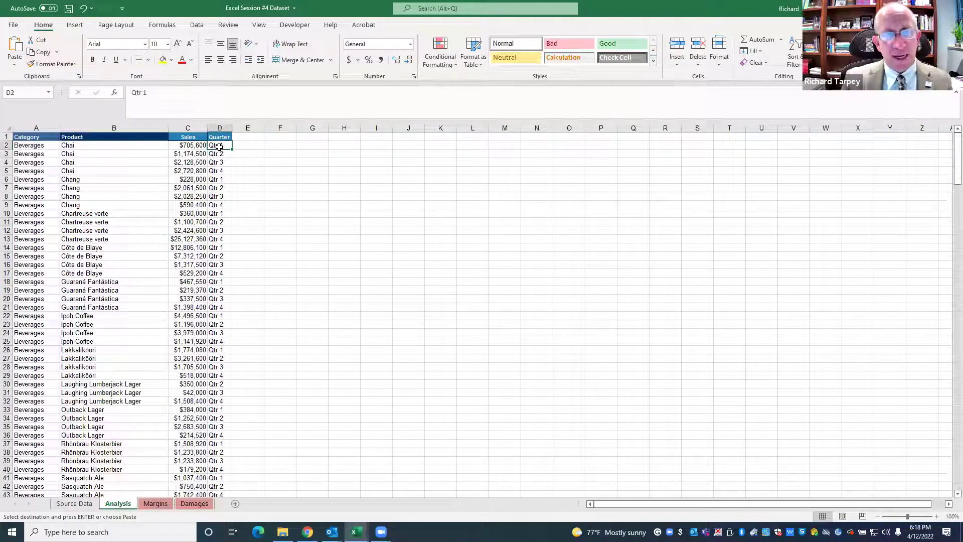
Compare the Analysis data with the Margins and Price columns, then select the Quarter header D1
click(162, 503)
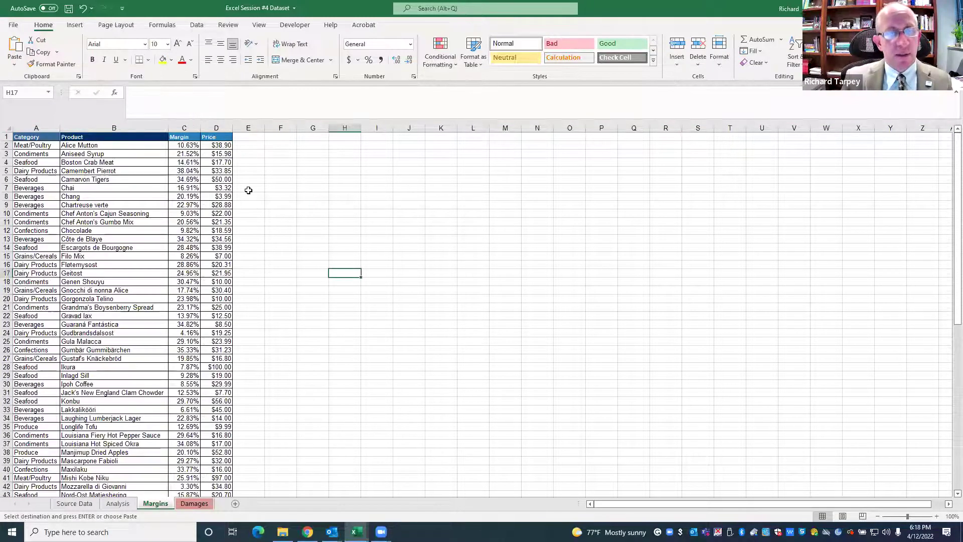
click(185, 137)
click(216, 139)
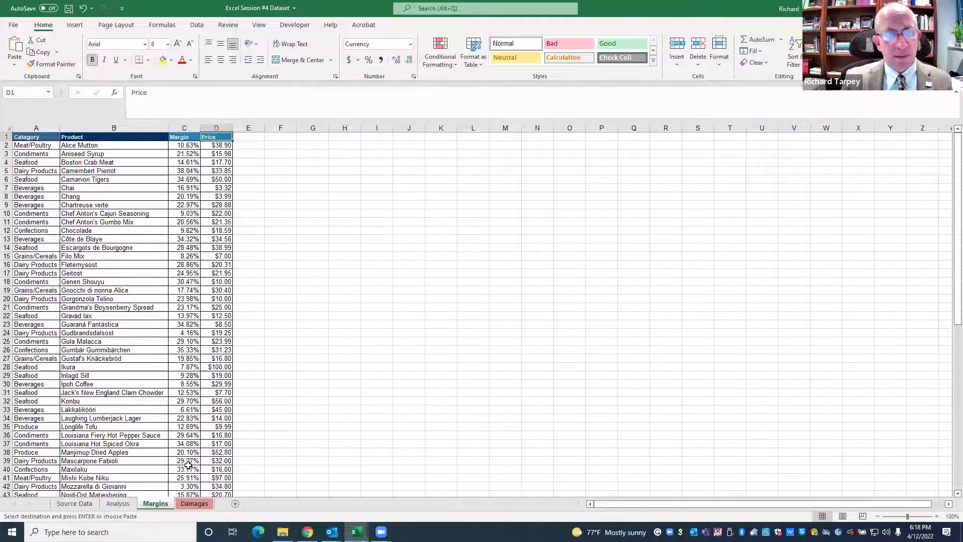
click(118, 503)
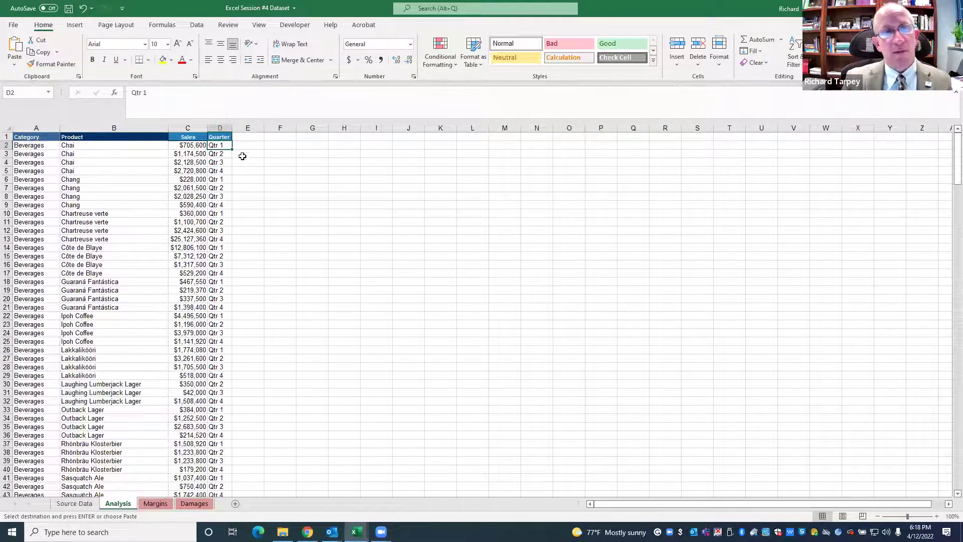
click(93, 146)
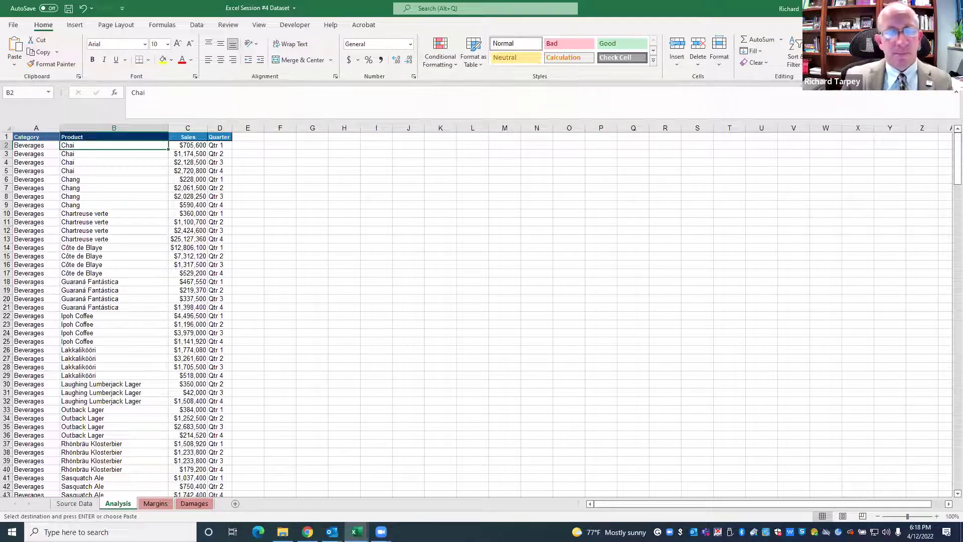
click(156, 503)
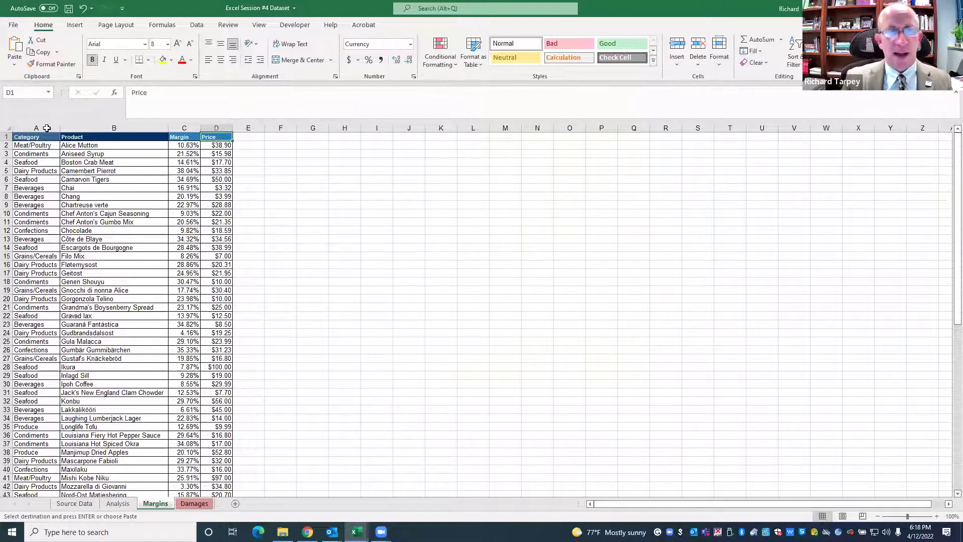
click(118, 504)
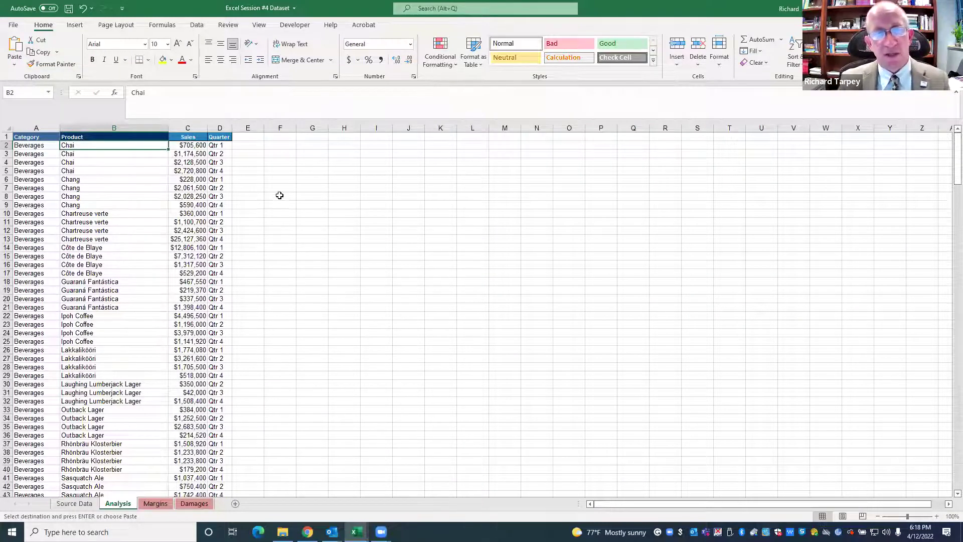
click(225, 137)
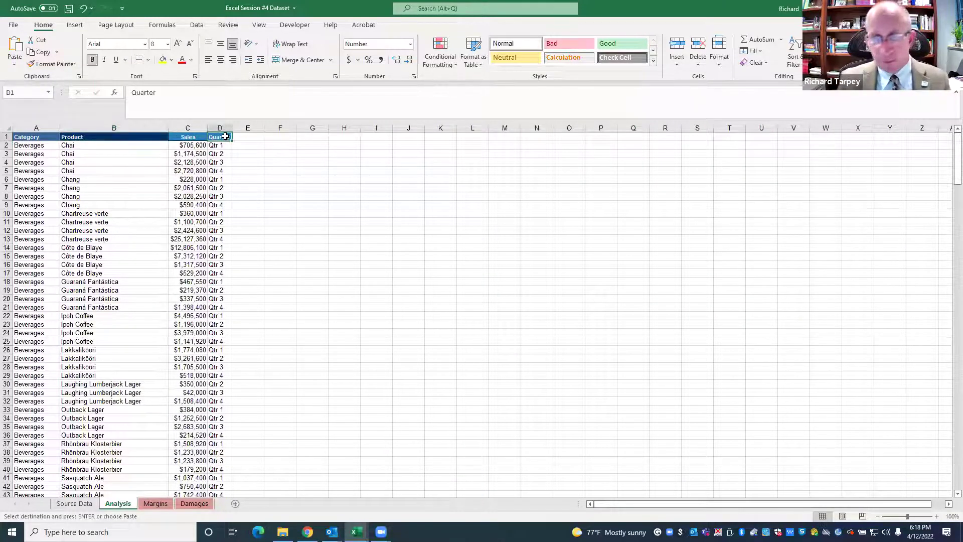
Add a Margin header in E1 styled like the Quarter header
click(244, 137)
key(ctrl+v)
text(margin)
key(BackSpace)
key(BackSpace)
key(BackSpace)
key(BackSpace)
key(BackSpace)
key(BackSpace)
text(Margi)
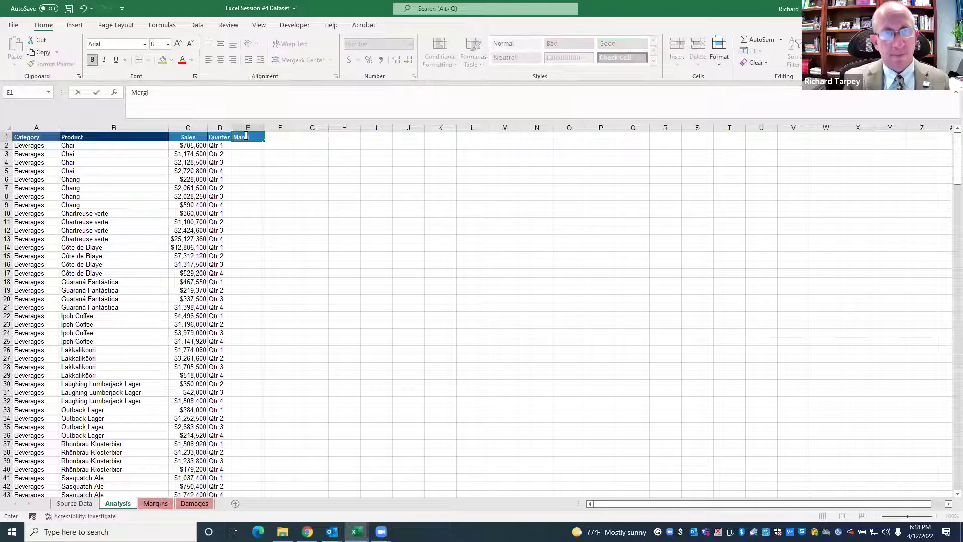
text(n)
key(Return)
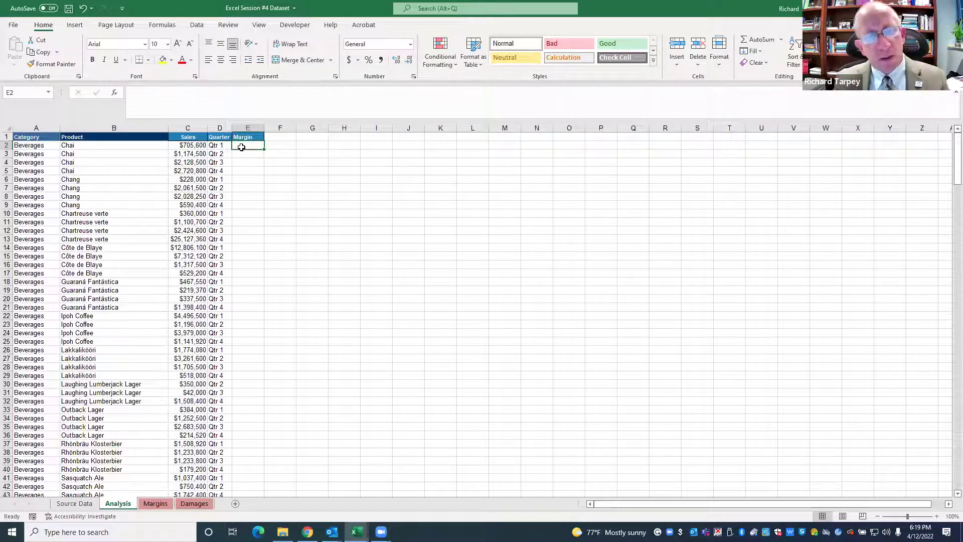
Browse the Margins product list, checking Gorgonzola Telino, Alice Mutton and Chang
click(154, 504)
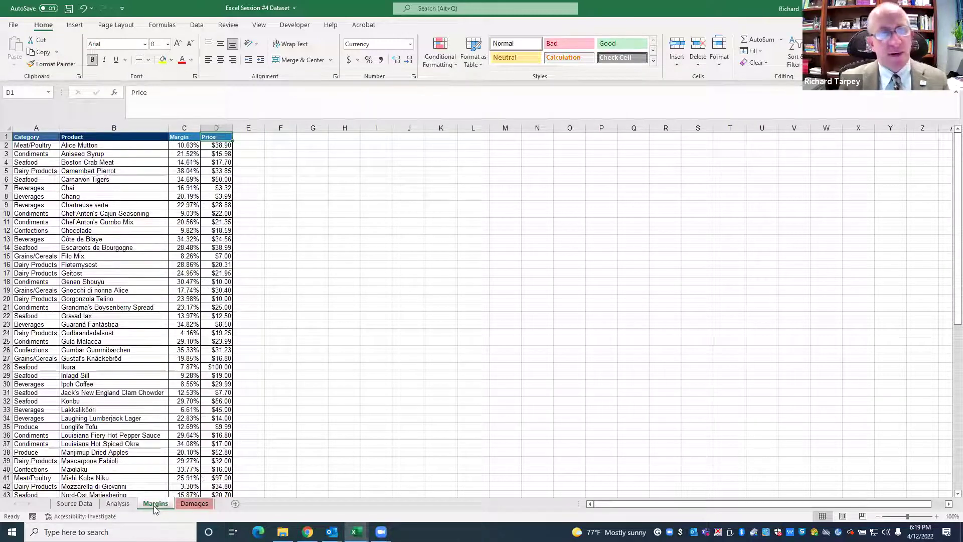
click(125, 170)
click(95, 247)
click(96, 264)
click(98, 299)
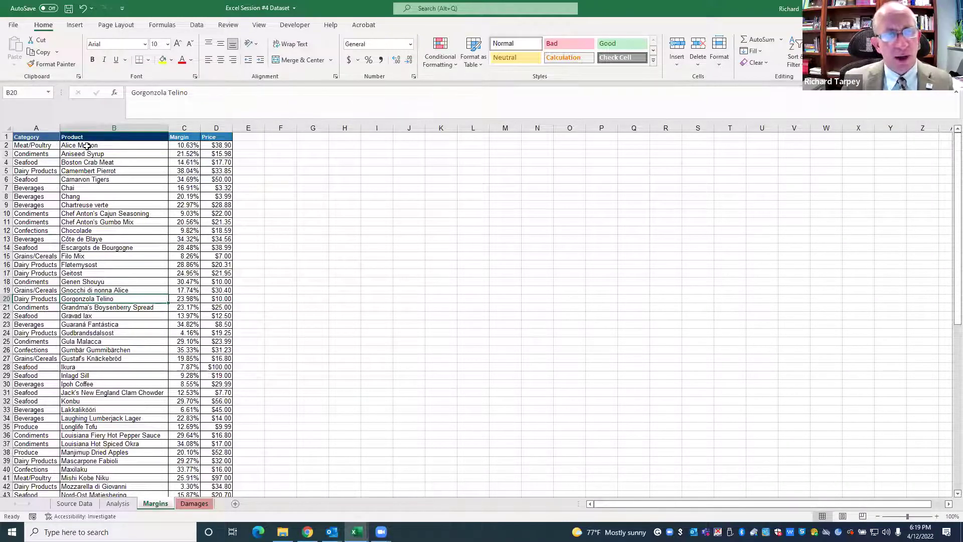
click(36, 146)
click(81, 145)
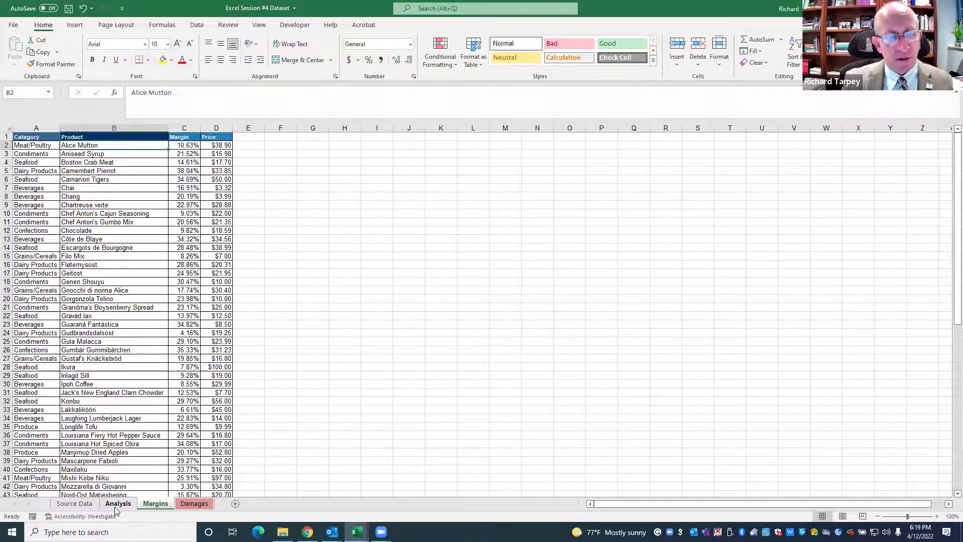
click(117, 504)
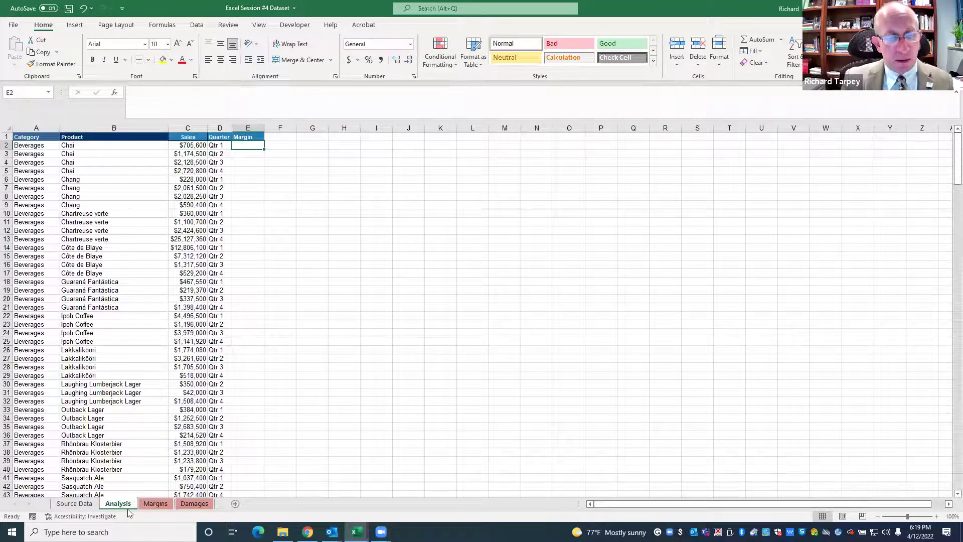
click(151, 504)
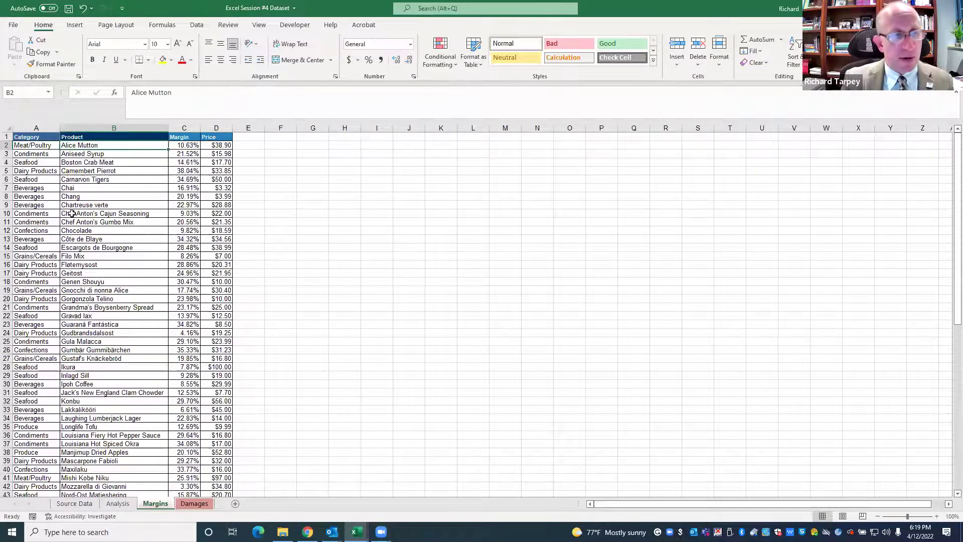
click(34, 197)
click(84, 196)
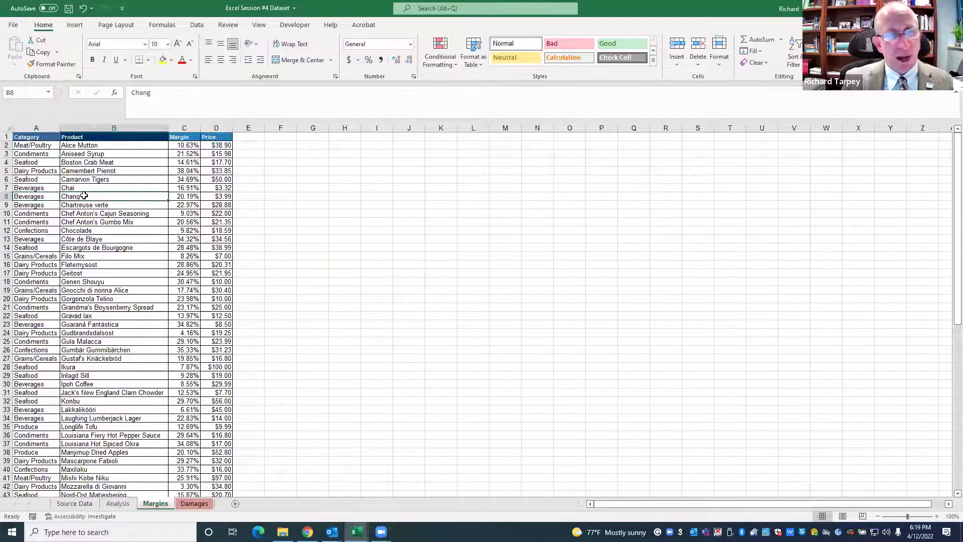
Check the Beverages, Chang and four Chai rows on the Analysis sheet
click(111, 506)
click(33, 147)
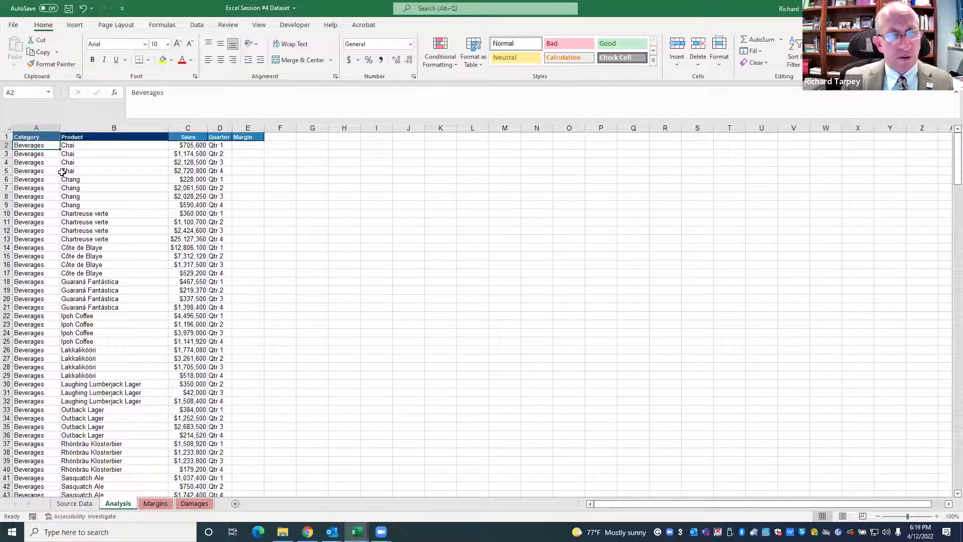
click(40, 181)
click(83, 185)
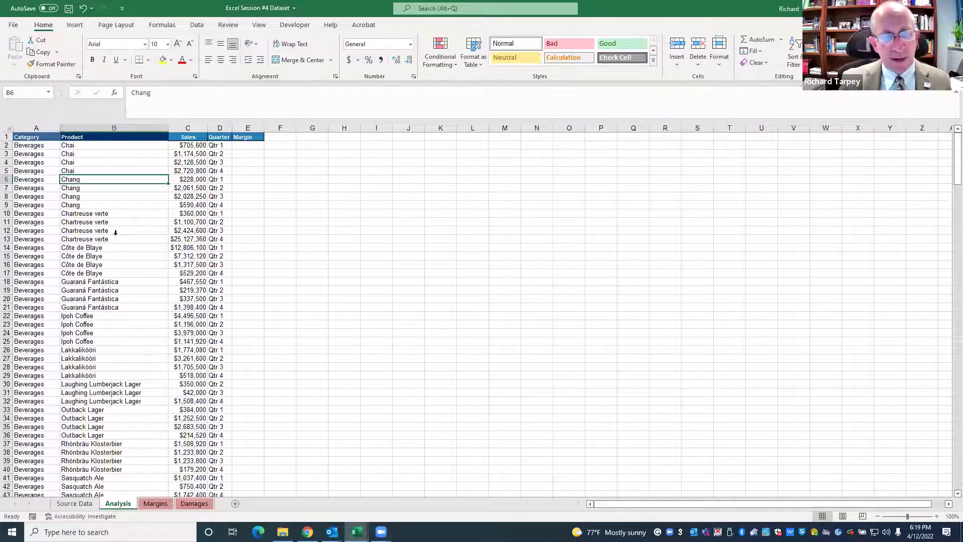
click(79, 144)
click(86, 154)
click(85, 165)
click(85, 173)
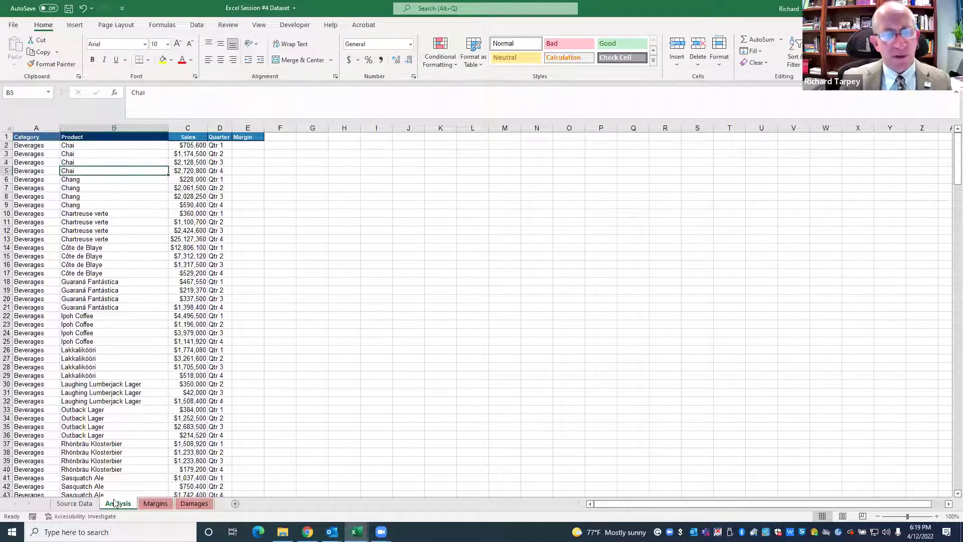
Look up Chai's margin on Margins and enter 16.91 in Analysis cell E2
click(155, 503)
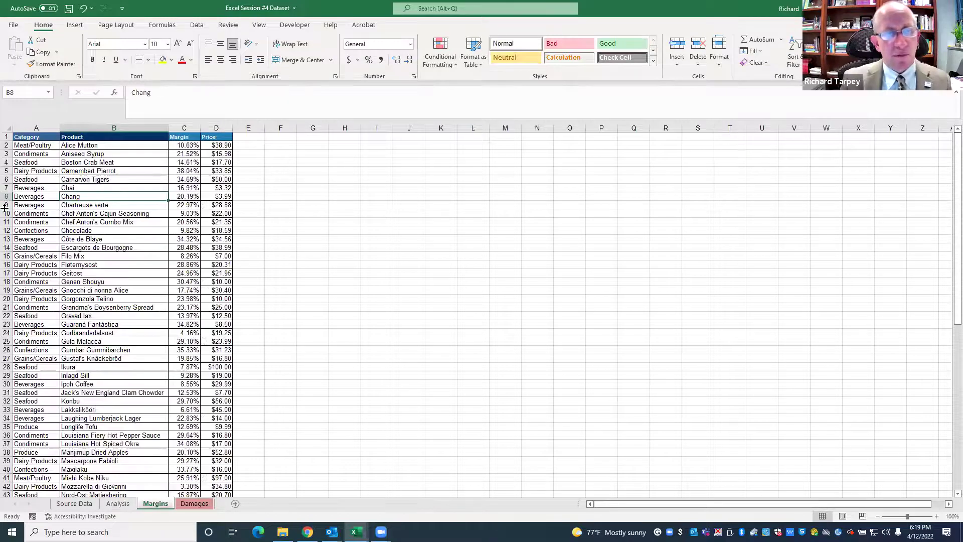
click(64, 188)
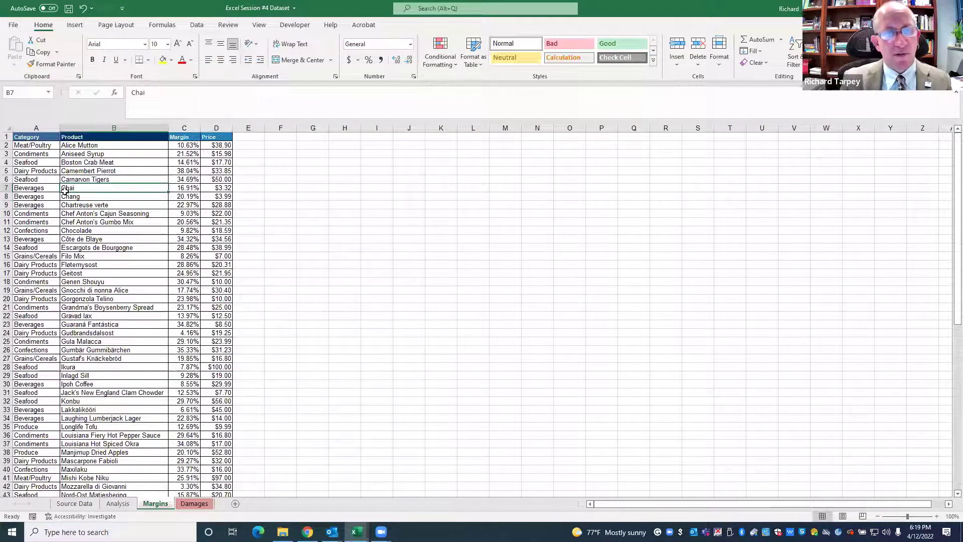
click(182, 190)
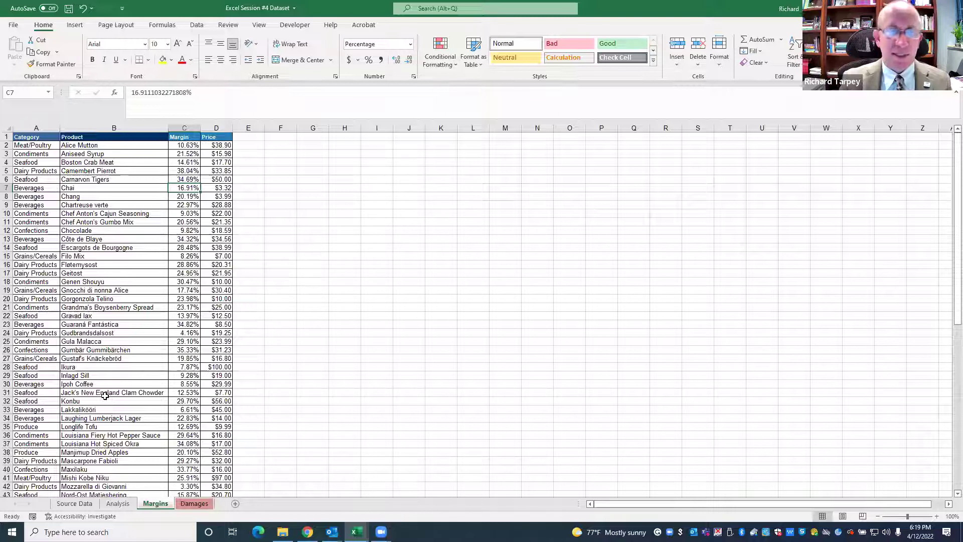
click(118, 504)
click(248, 147)
text(16.)
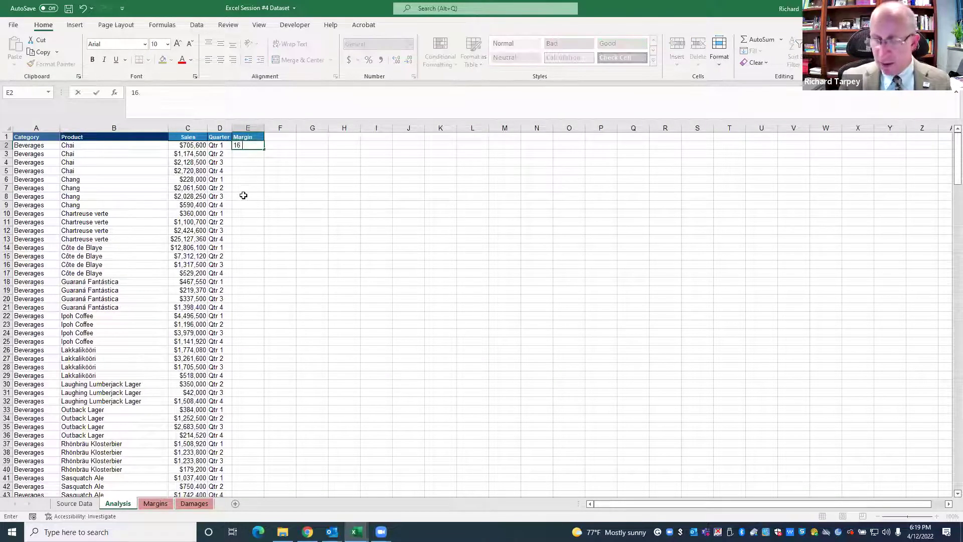
text(91)
key(Tab)
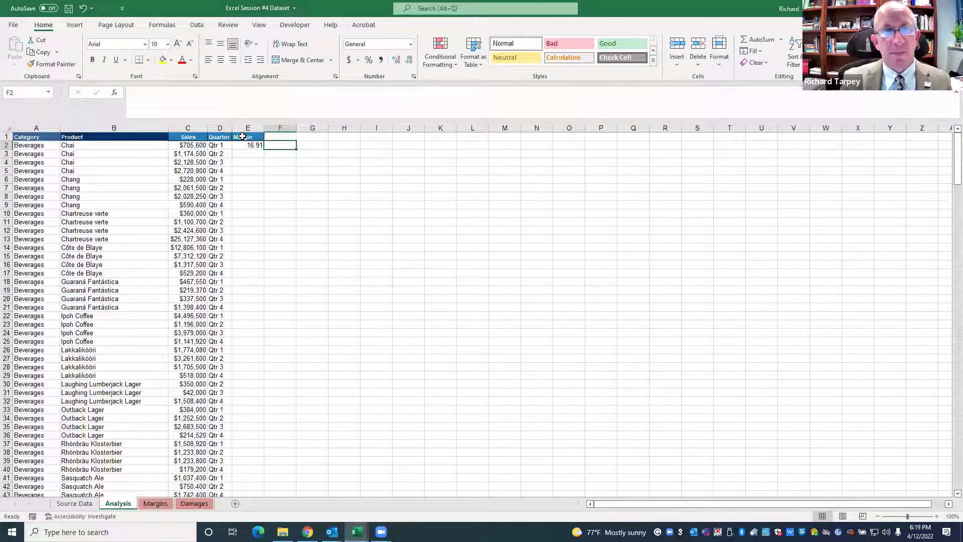
Copy Chai's 16.91 margin from E2 into E3:E5
click(252, 146)
key(ctrl+c)
drag(248, 153, 245, 173)
key(ctrl+v)
click(248, 196)
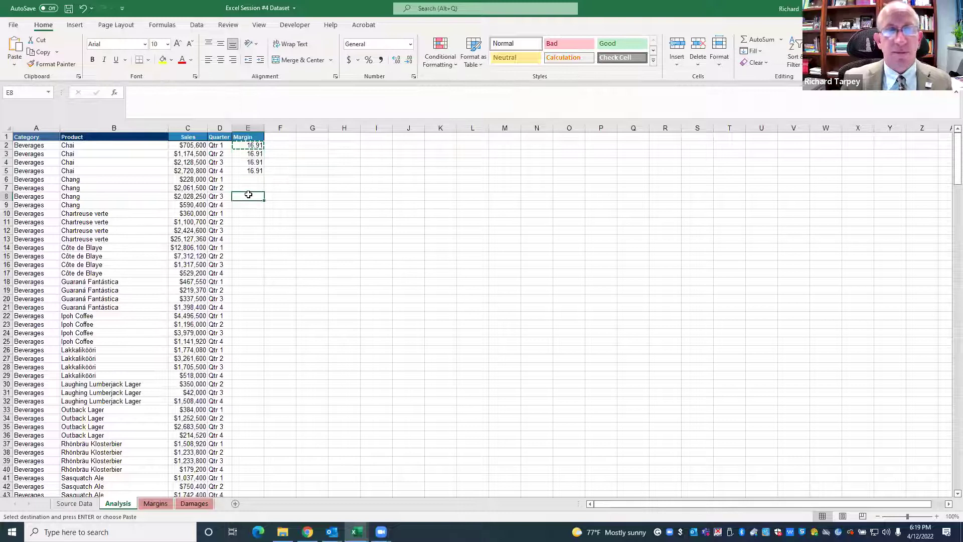
Format the Margin column E as Percentage, which displays 1691.00%
click(245, 129)
right_click(244, 129)
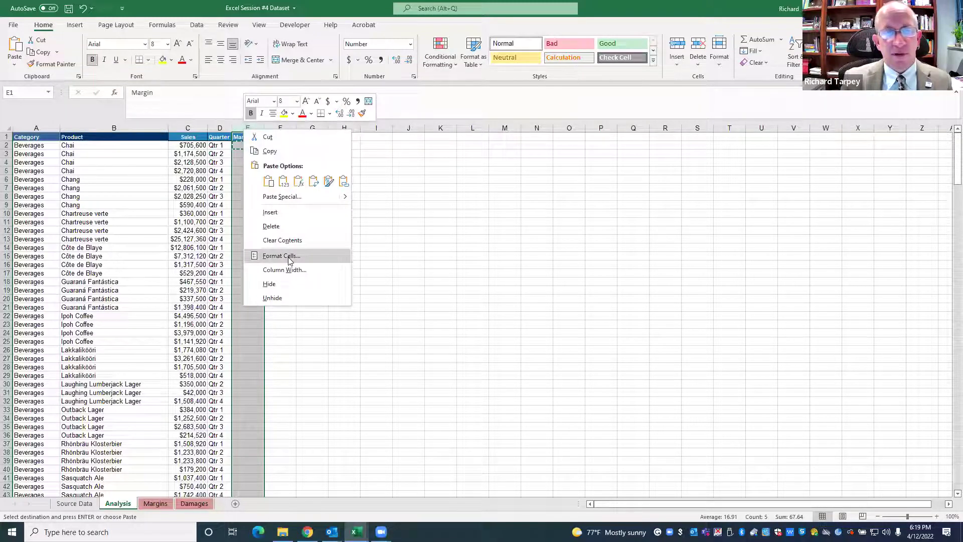
click(268, 256)
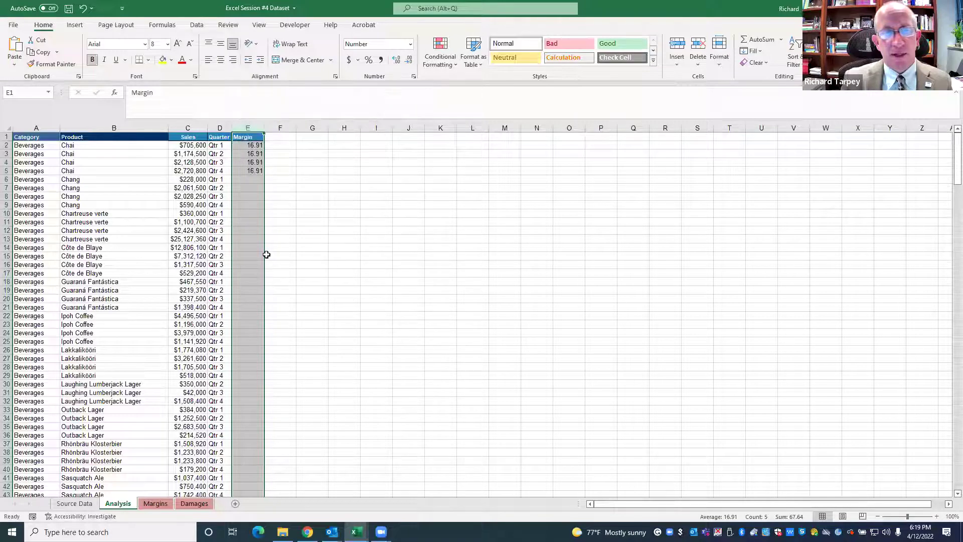
click(158, 212)
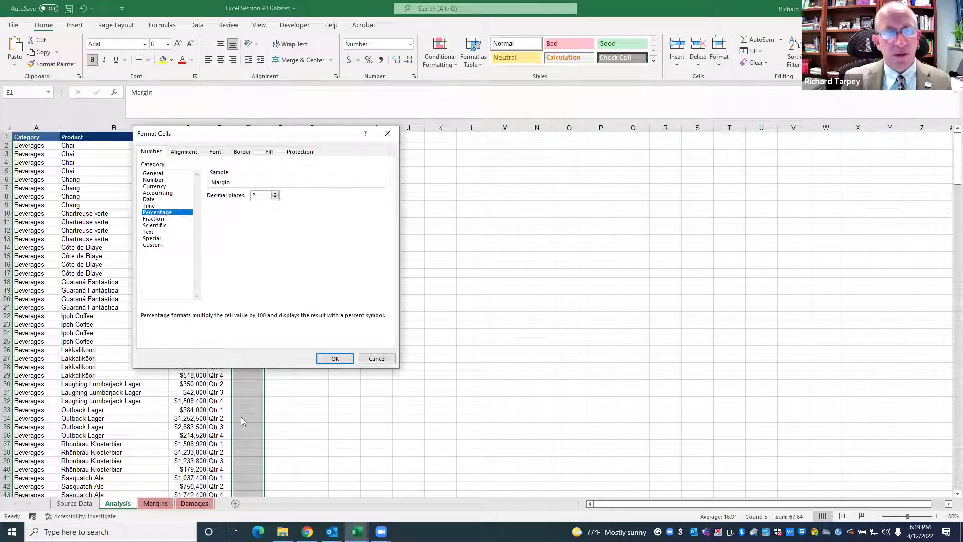
click(334, 358)
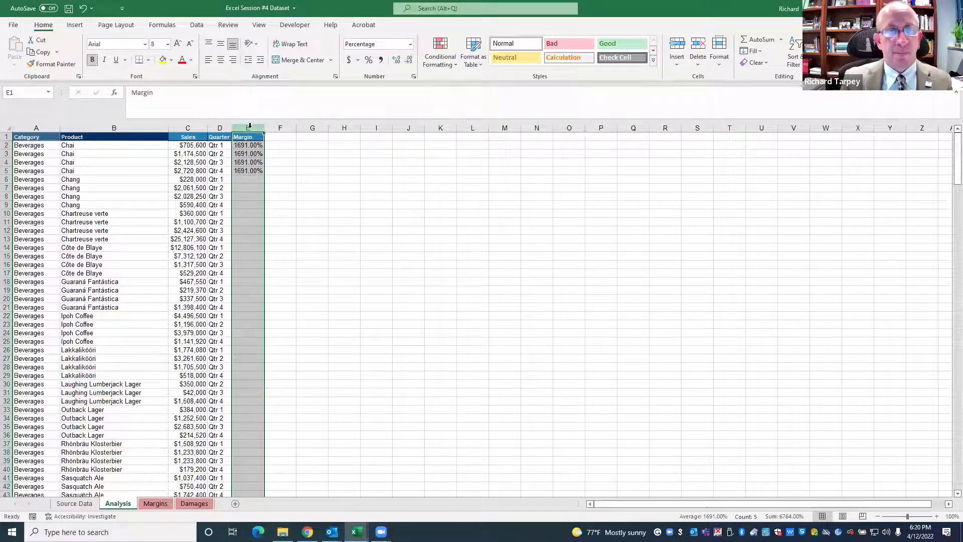
click(242, 145)
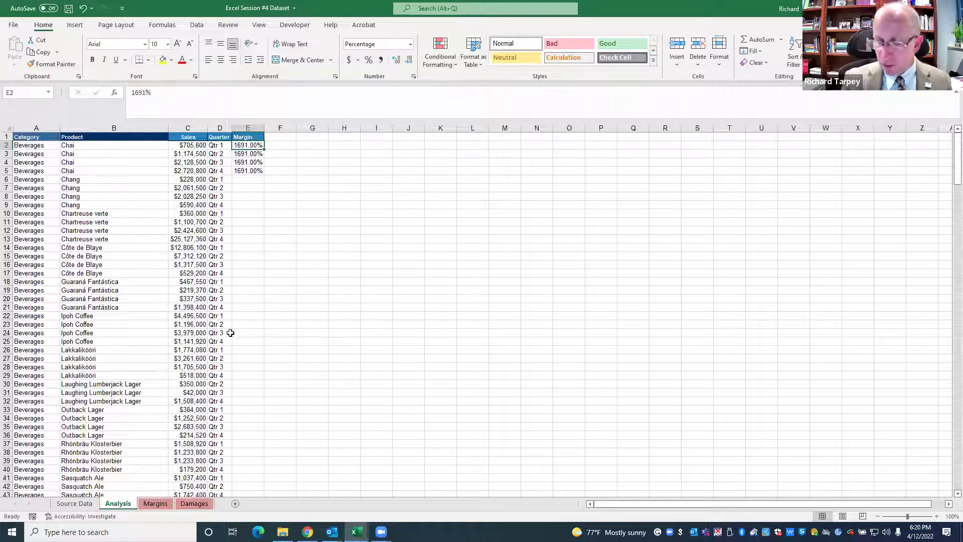
Re-enter 16.91 in E2, copy it to the Chai rows, and clear the extra Chang cell
text(16.91)
key(ctrl+Return)
key(ctrl+c)
drag(245, 154, 245, 177)
key(ctrl+v)
click(248, 214)
click(243, 180)
key(Delete)
click(247, 206)
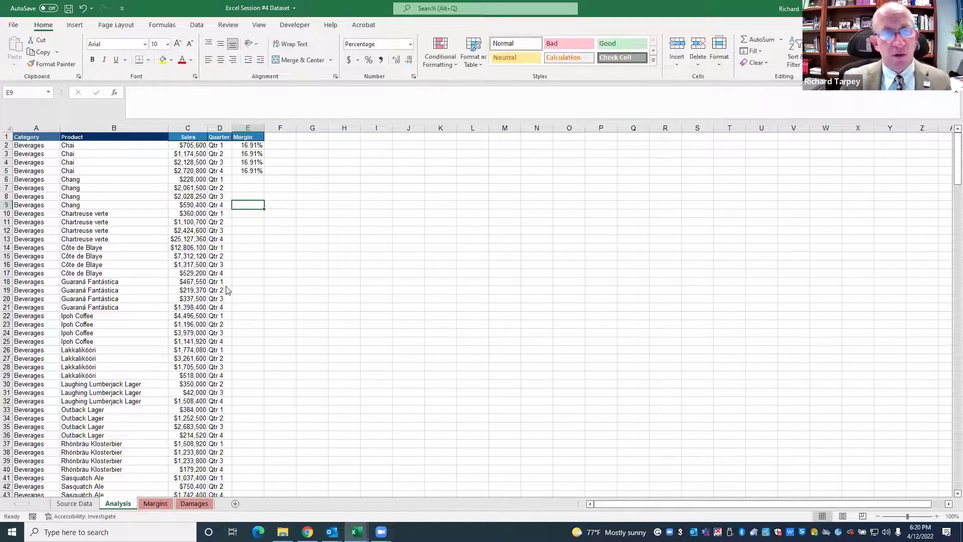
Paste Chang's margin from Margins into its four Analysis rows, then undo the paste
key(ctrl+Page_Down)
key(ctrl+Page_Up)
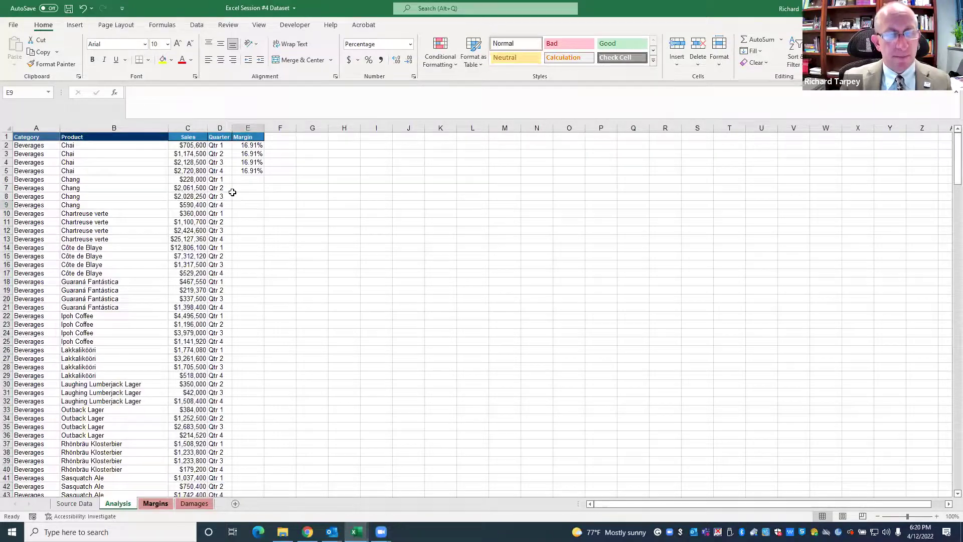
key(ctrl+Page_Down)
click(180, 196)
key(ctrl+c)
click(124, 507)
drag(248, 179, 247, 201)
key(ctrl+v)
click(245, 231)
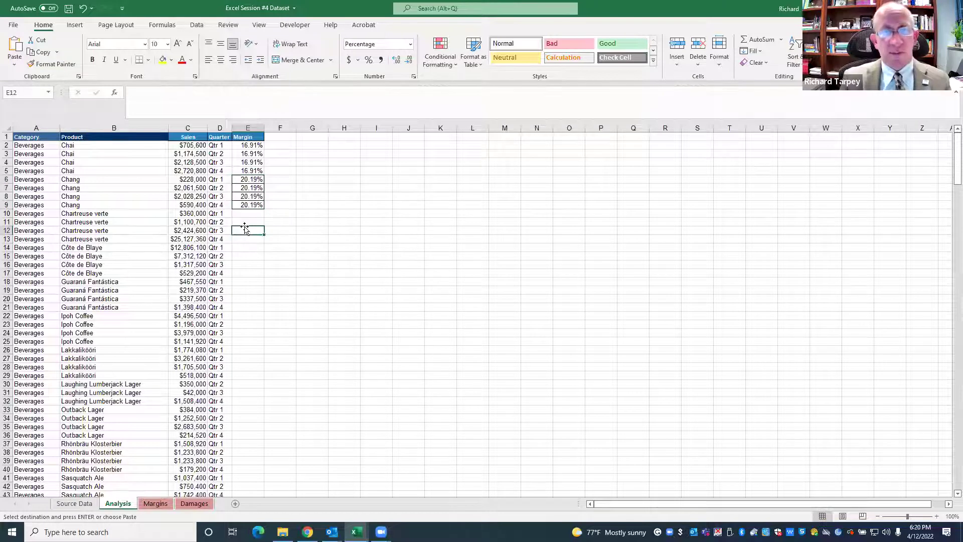
click(84, 9)
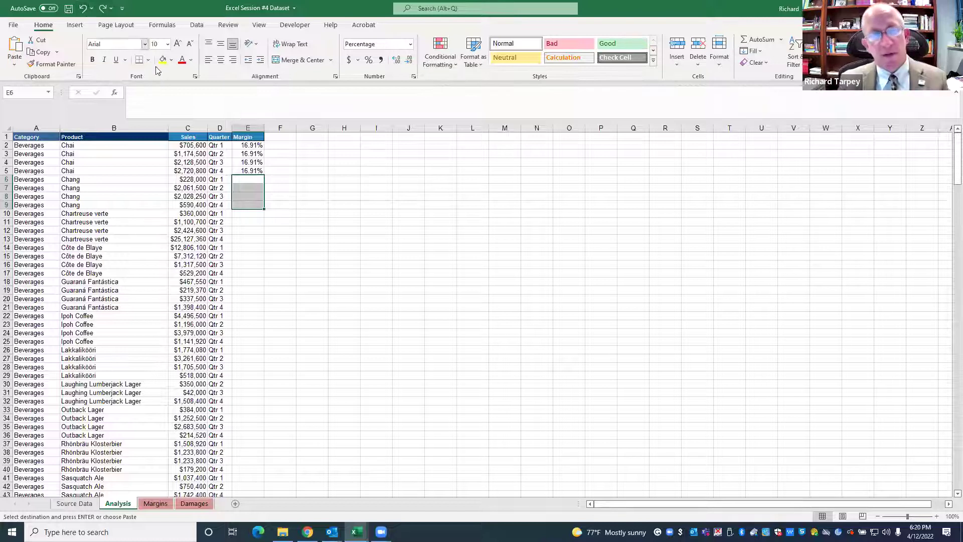
Clear the hand-typed Chai and Chang margins from cells E2:E5
drag(248, 145, 253, 170)
key(ctrl+v)
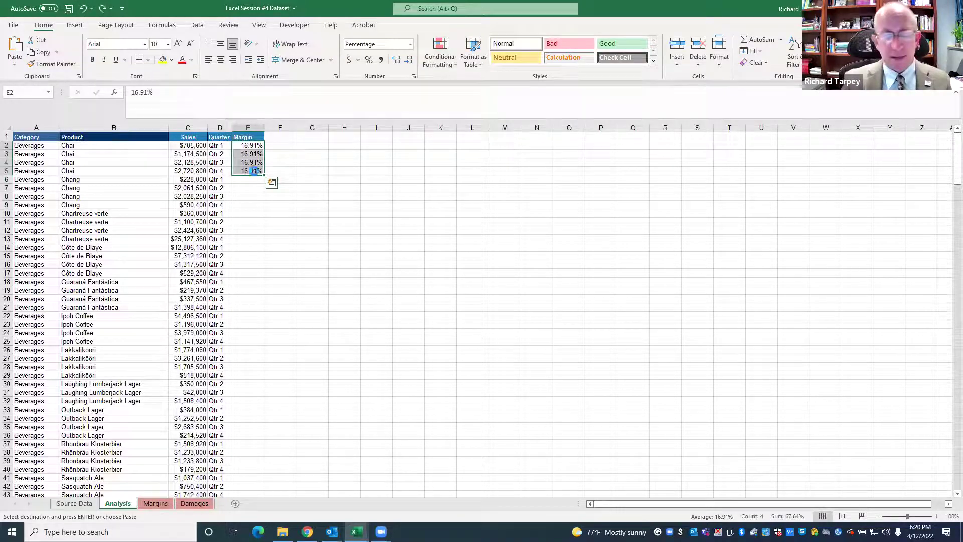
key(Delete)
click(248, 146)
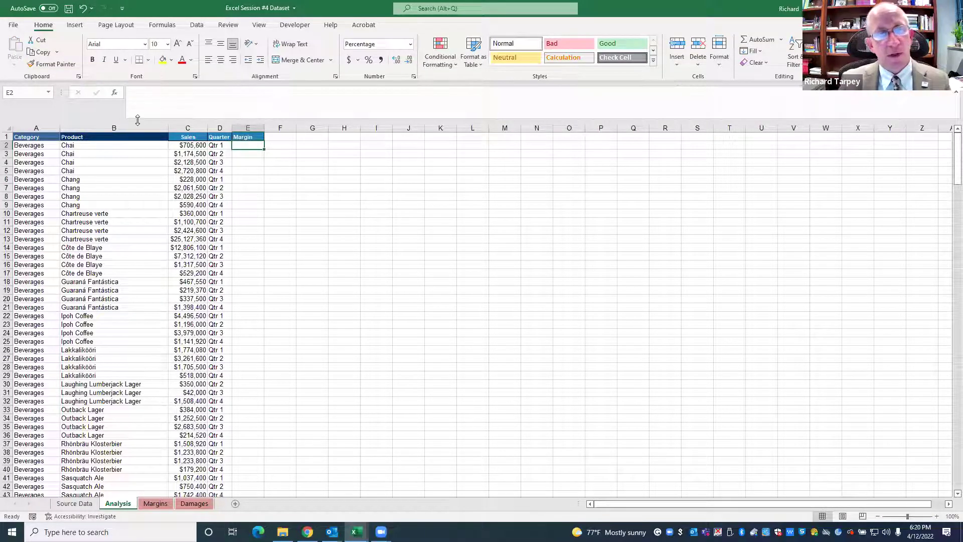
Find VLOOKUP in Insert Function, then cancel its Function Arguments dialog unchanged
click(143, 92)
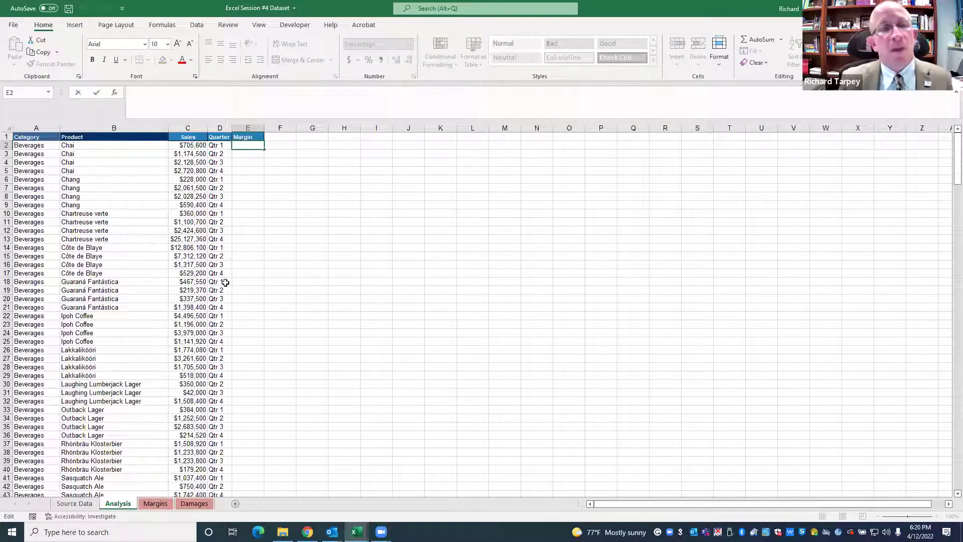
click(115, 95)
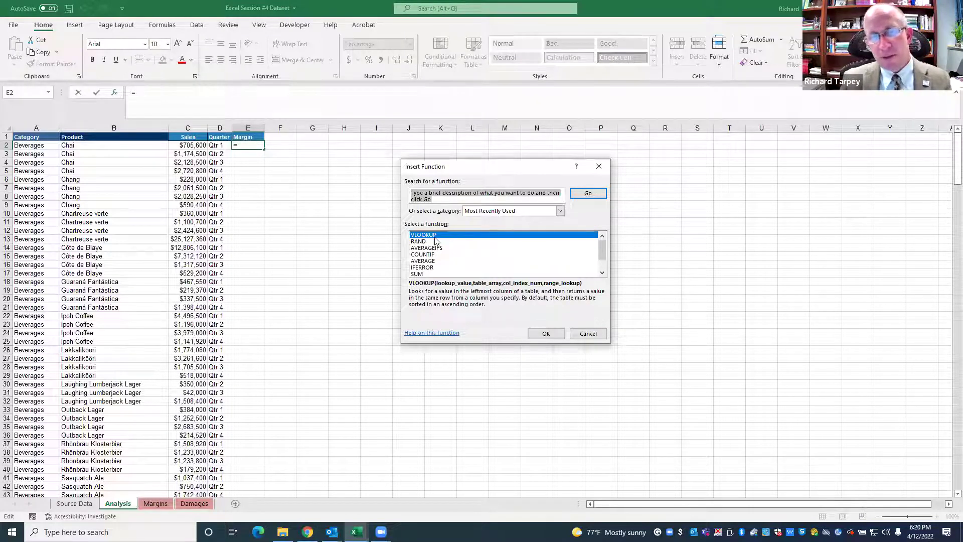
click(438, 198)
text(vlookup)
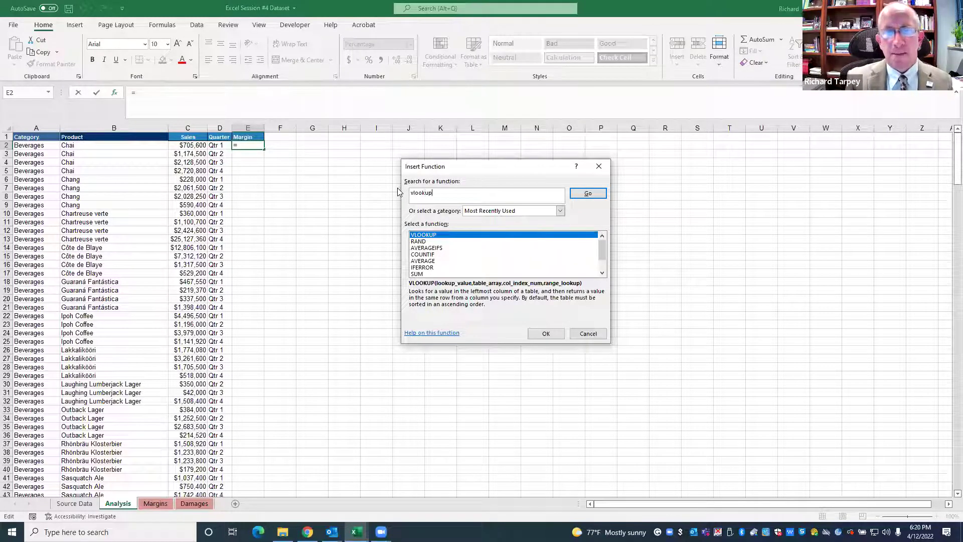
click(587, 199)
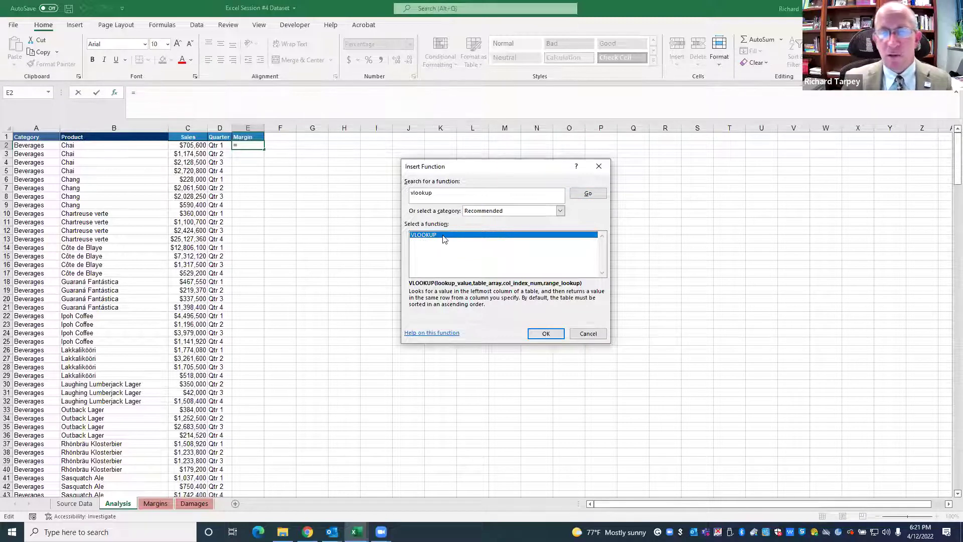
click(539, 334)
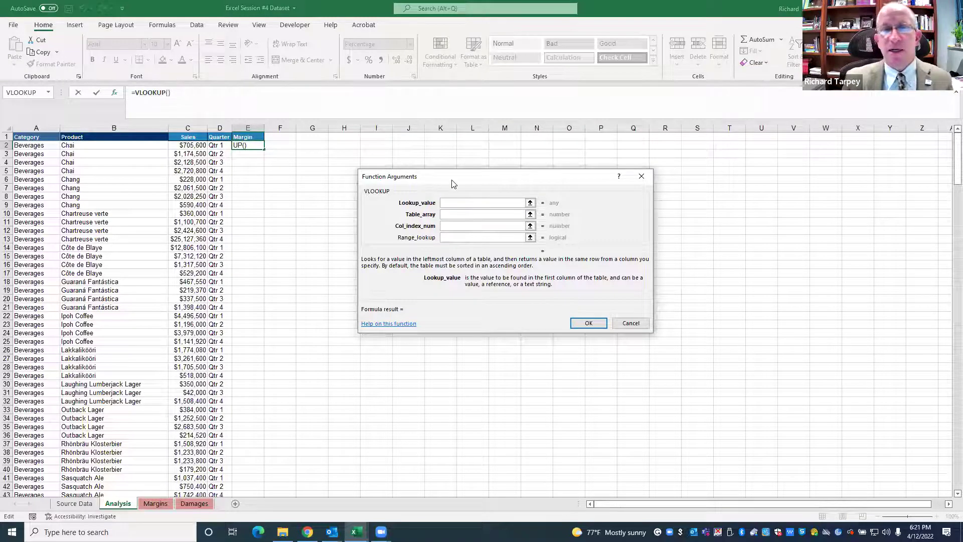
drag(454, 182, 441, 176)
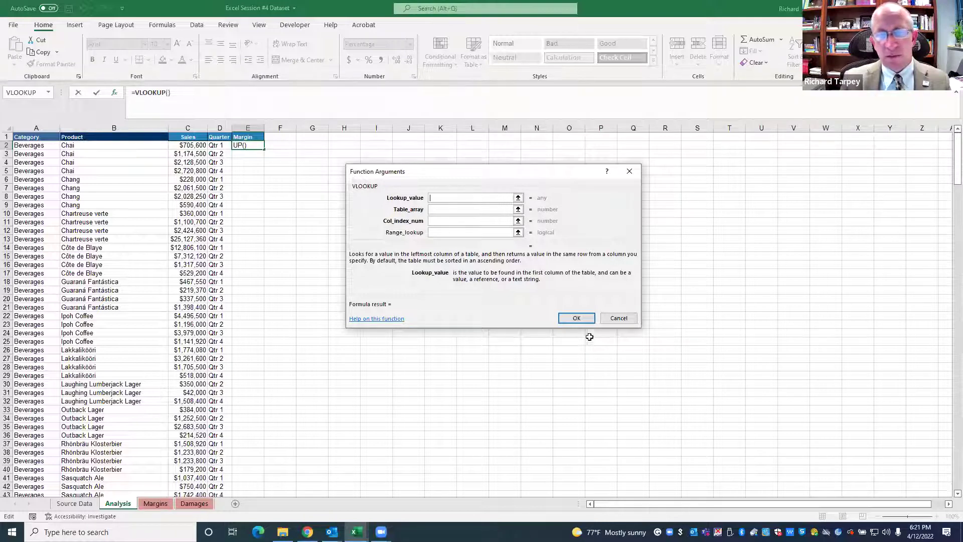
click(616, 318)
click(79, 143)
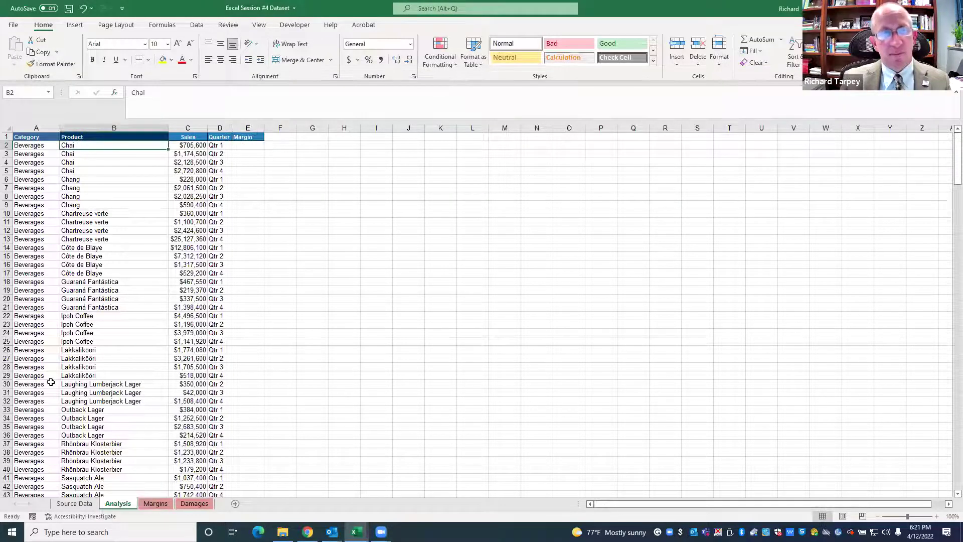
click(161, 504)
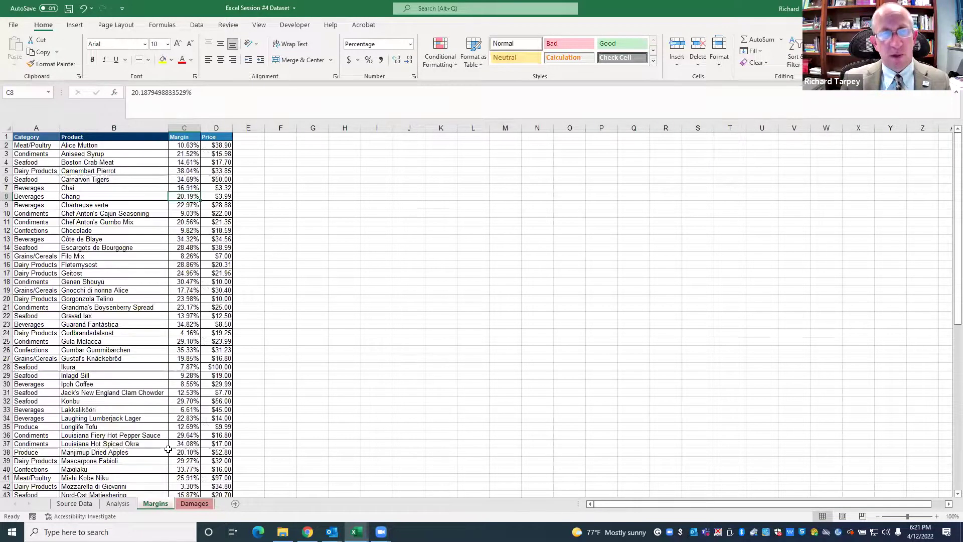
click(79, 187)
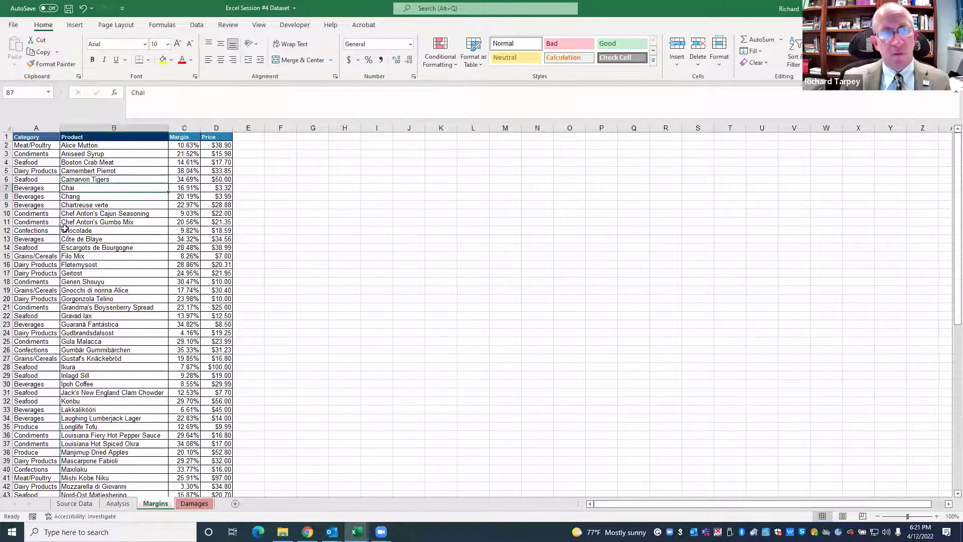
click(193, 188)
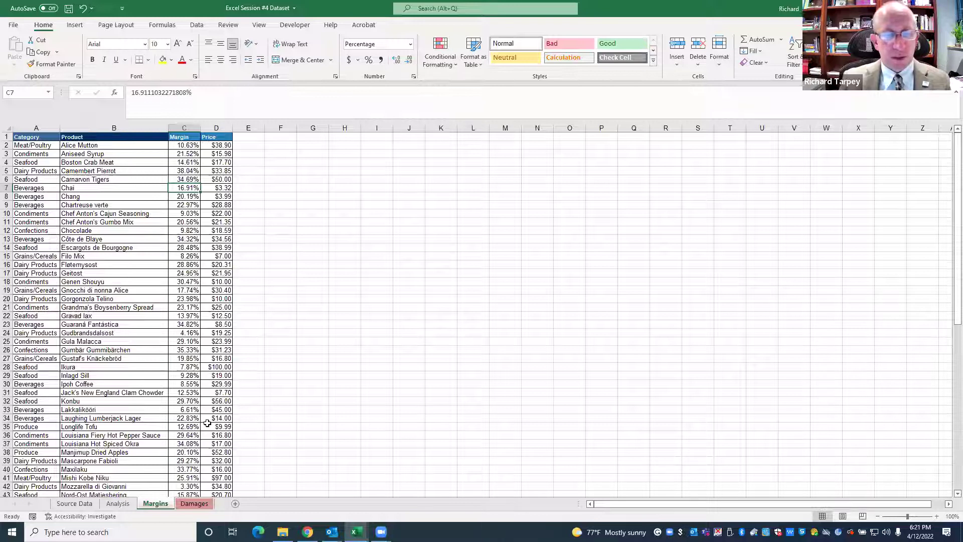
click(118, 503)
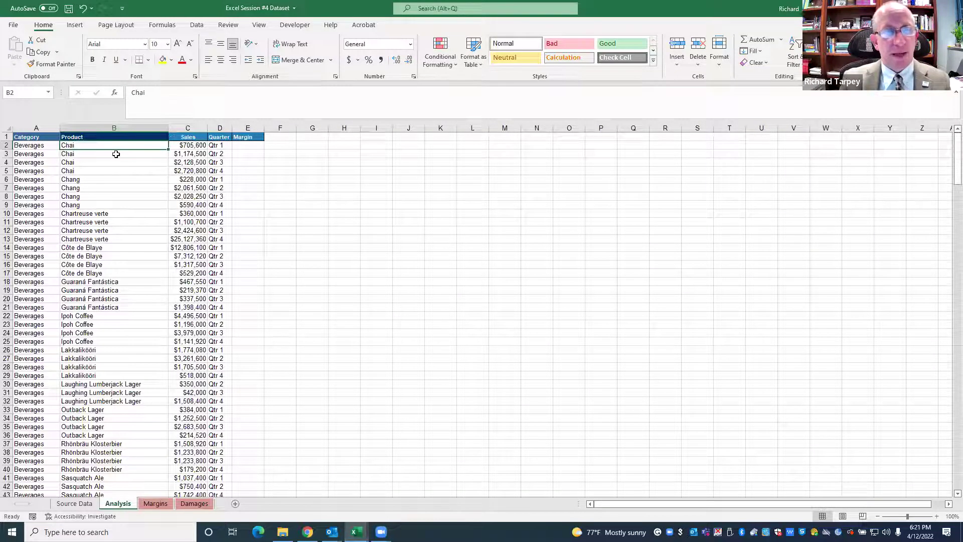
click(250, 145)
Start a VLOOKUP in E2 with lookup value B2 and table array Margins!B2:D78
click(114, 95)
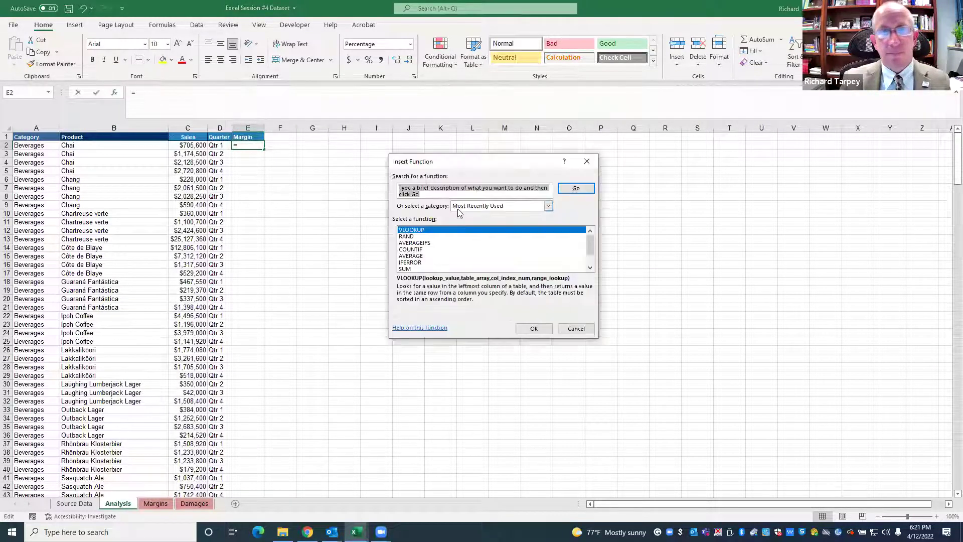
double_click(425, 231)
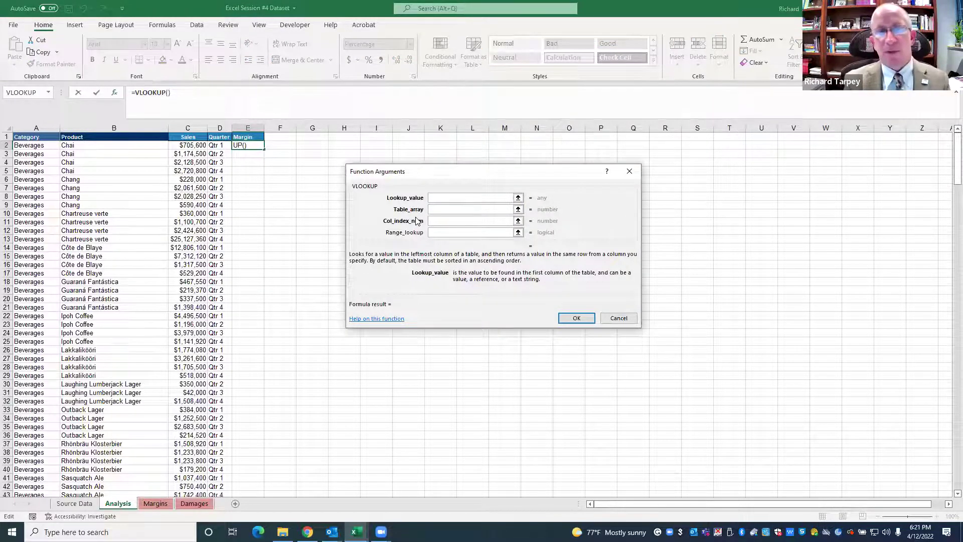
click(87, 145)
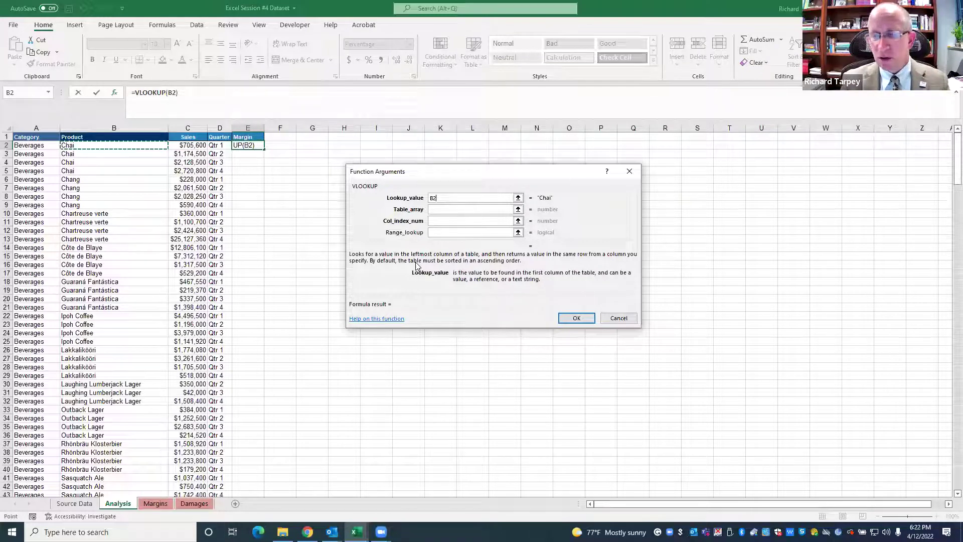
click(451, 209)
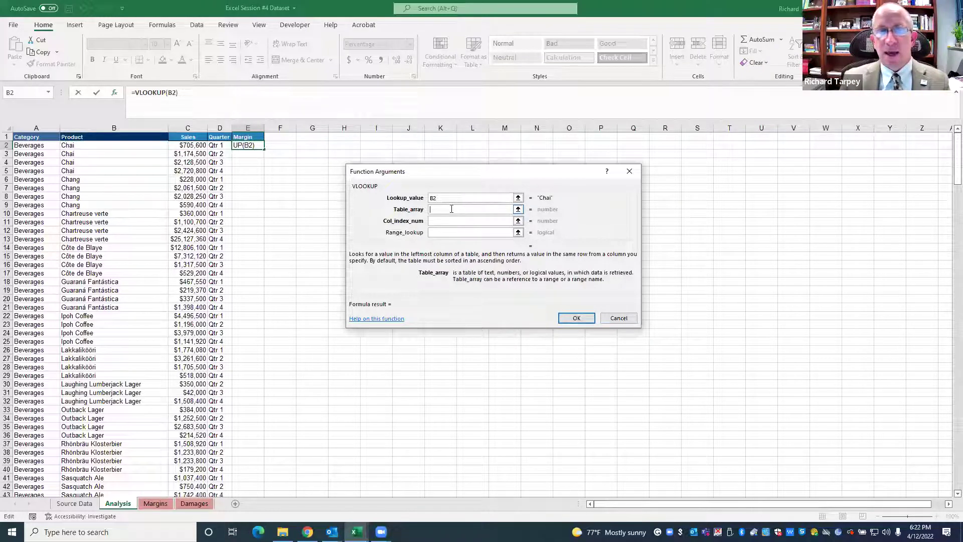
click(155, 502)
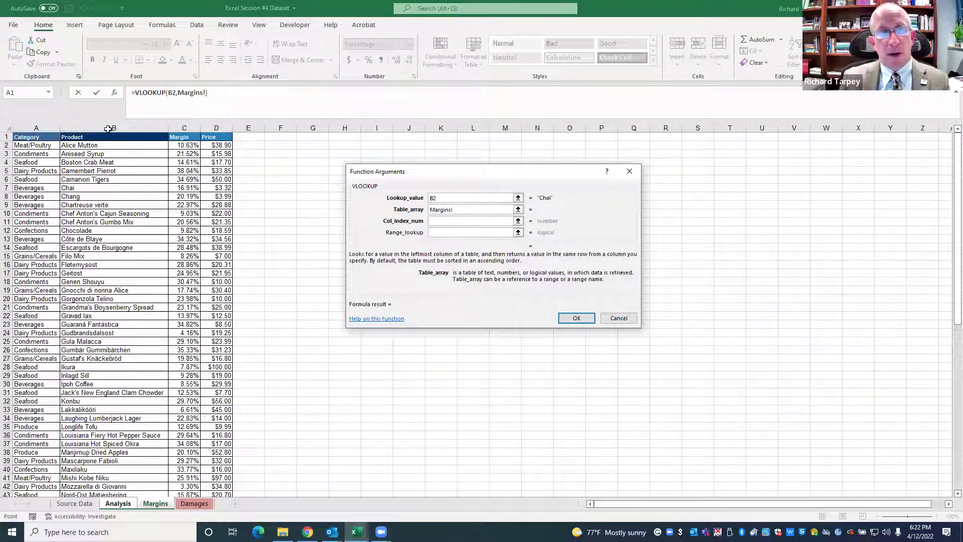
click(105, 146)
drag(105, 146, 215, 476)
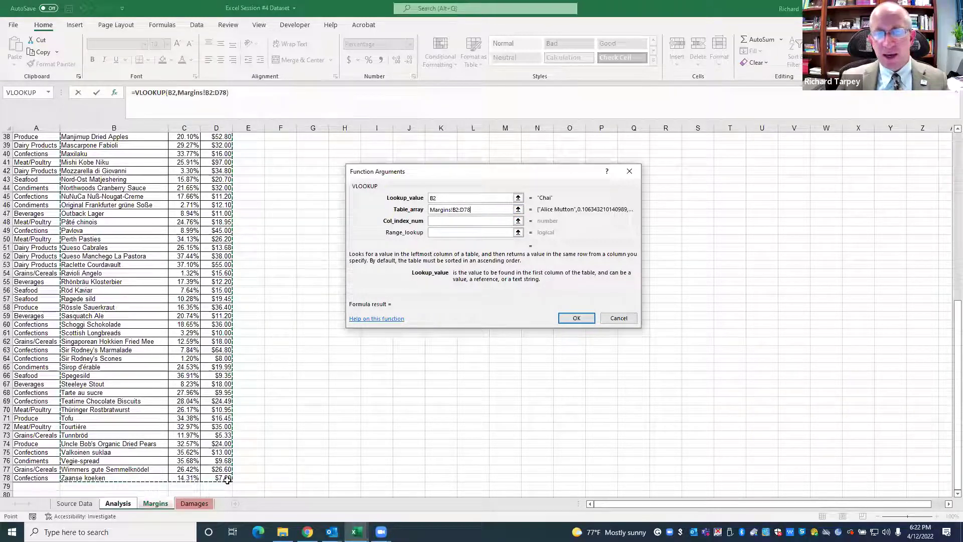
Set column index 2 and range lookup 0, then confirm the formula showing 16.91%
click(436, 221)
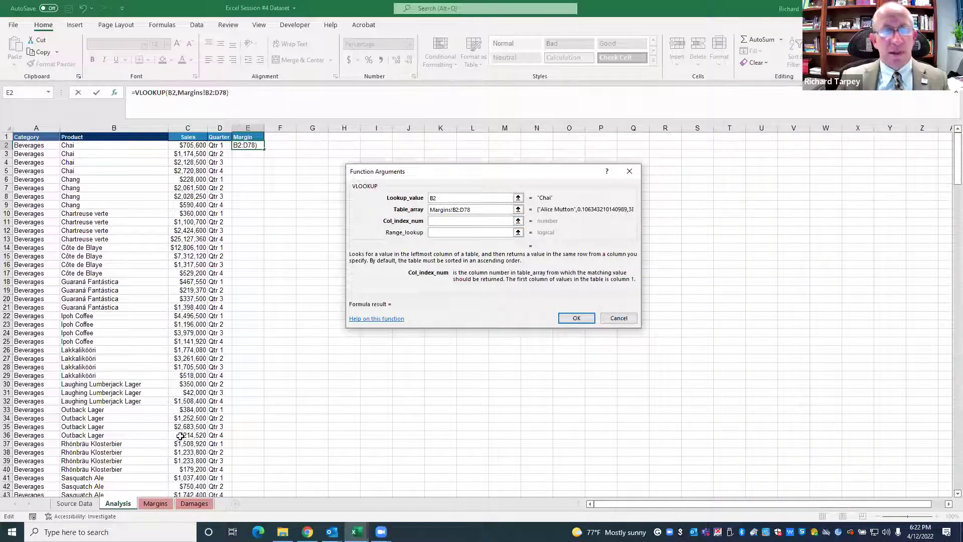
click(155, 503)
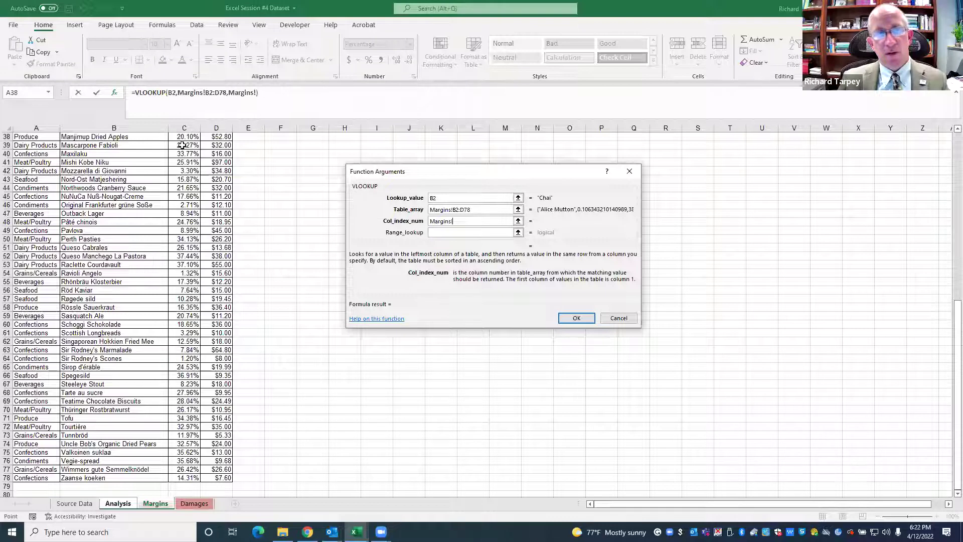
drag(455, 221, 408, 219)
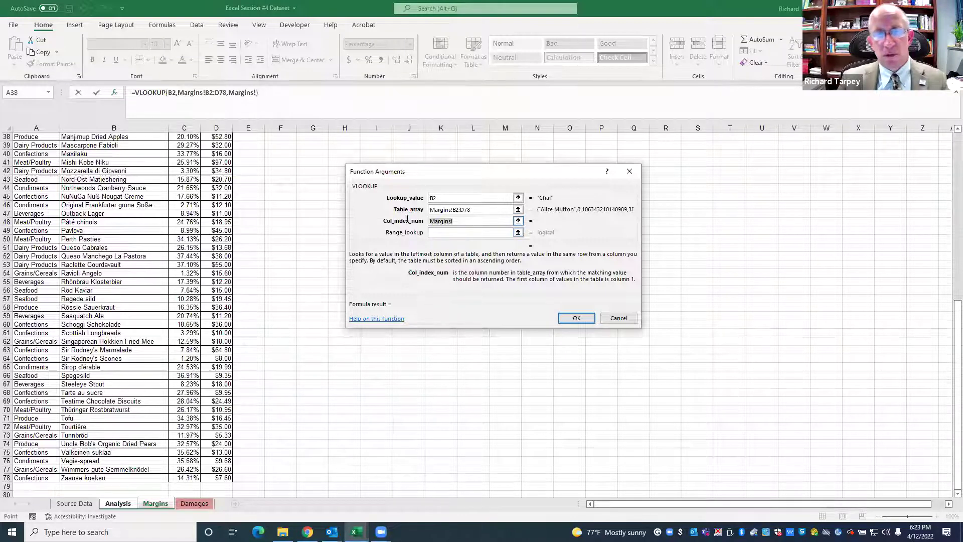
text(2)
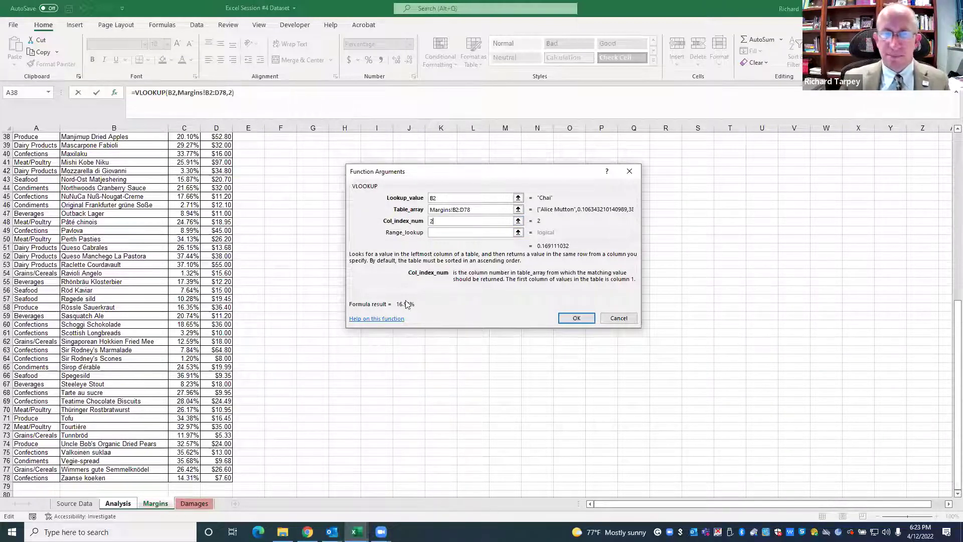
click(448, 232)
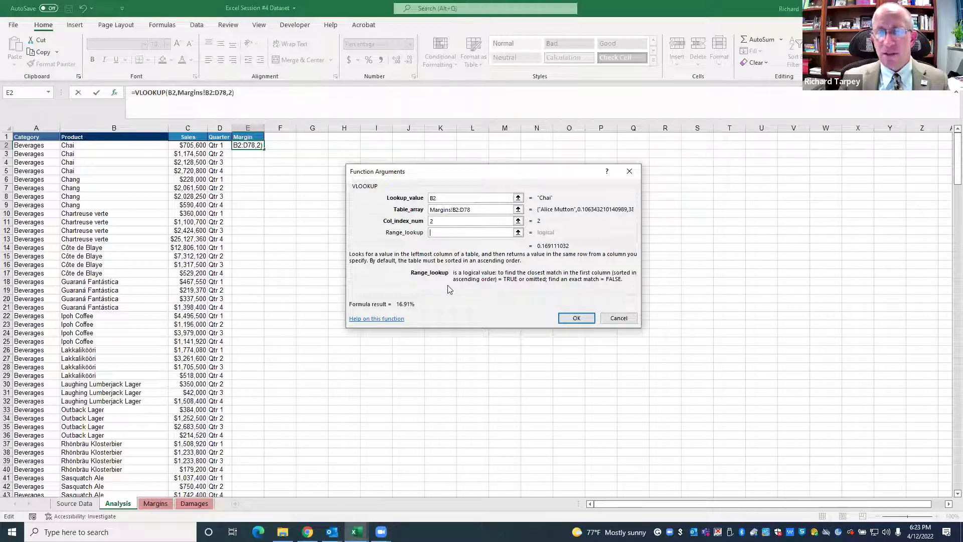
text(0)
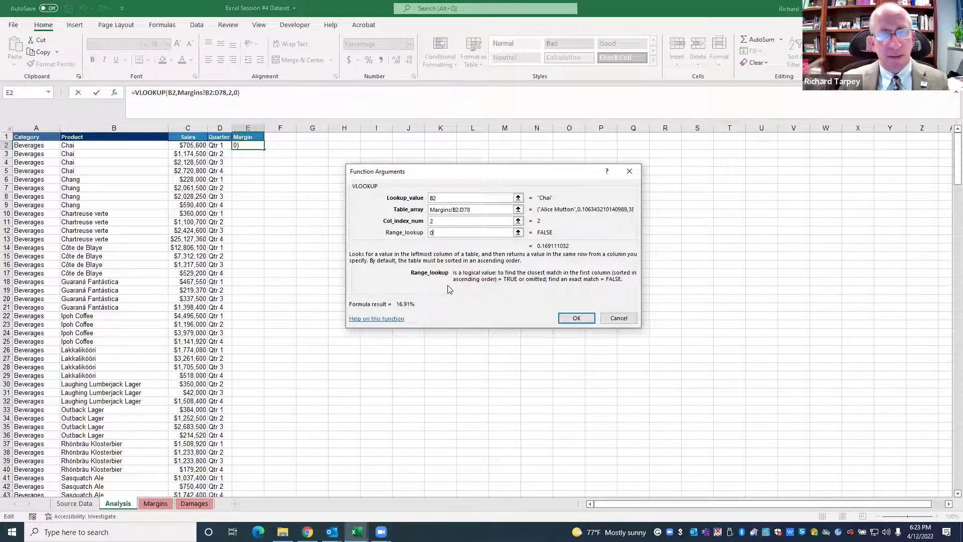
click(575, 320)
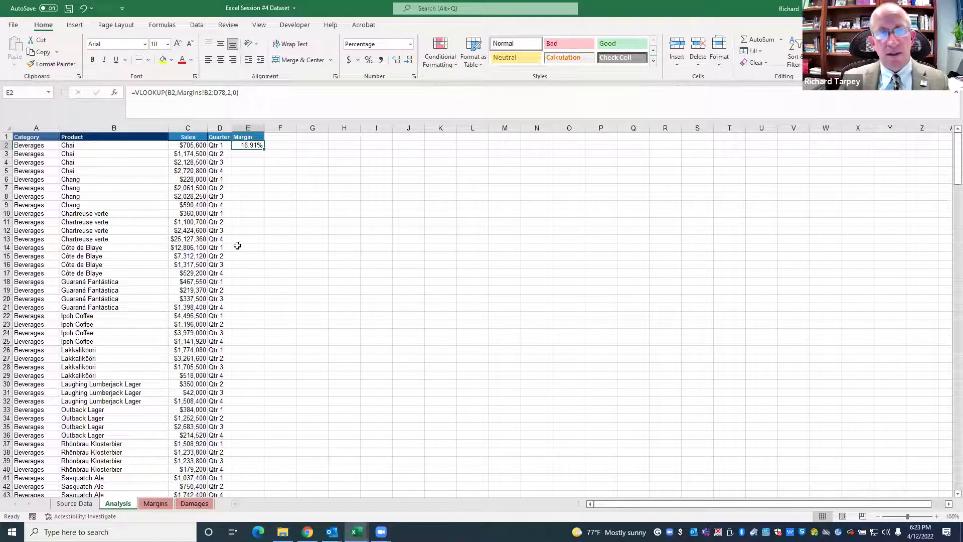
click(104, 145)
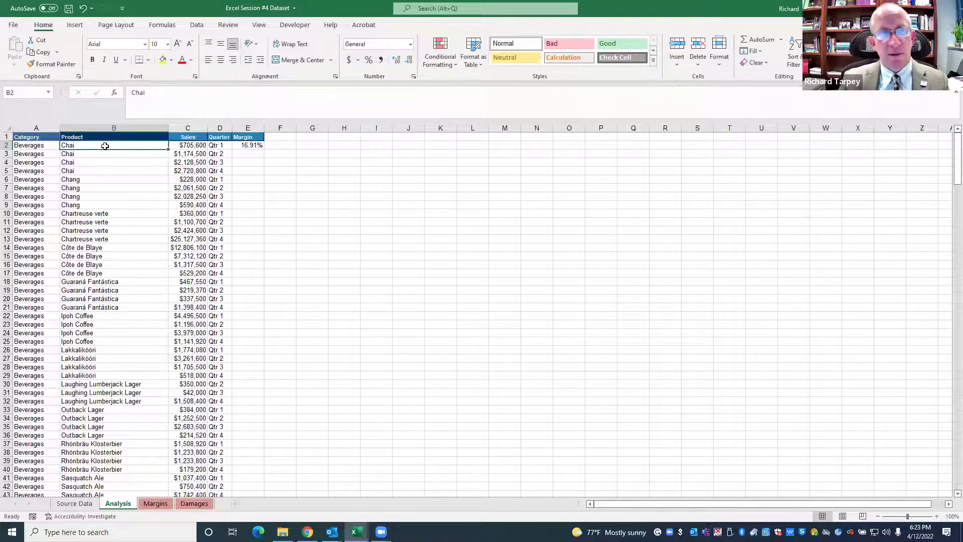
click(156, 504)
scroll(133, 167, up, 12)
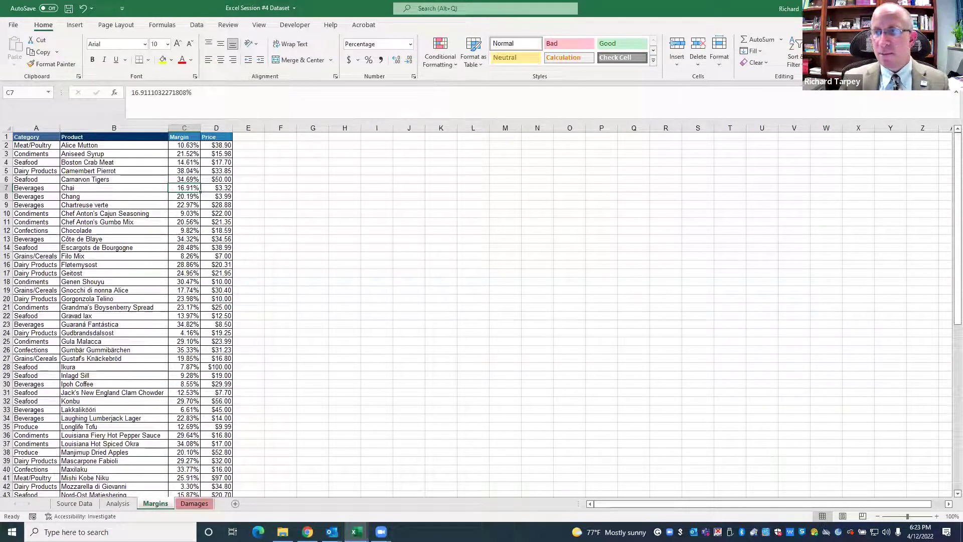
click(592, 221)
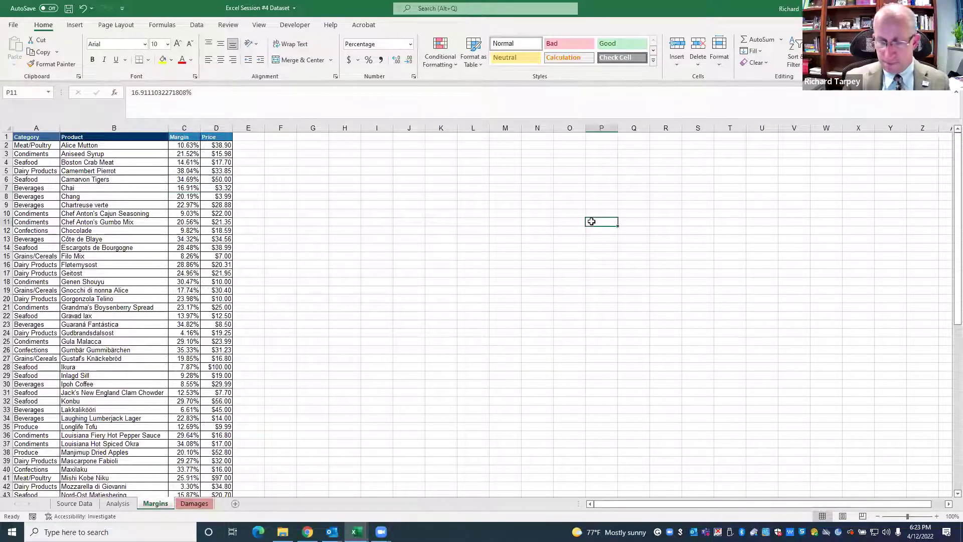
key(ctrl+Home)
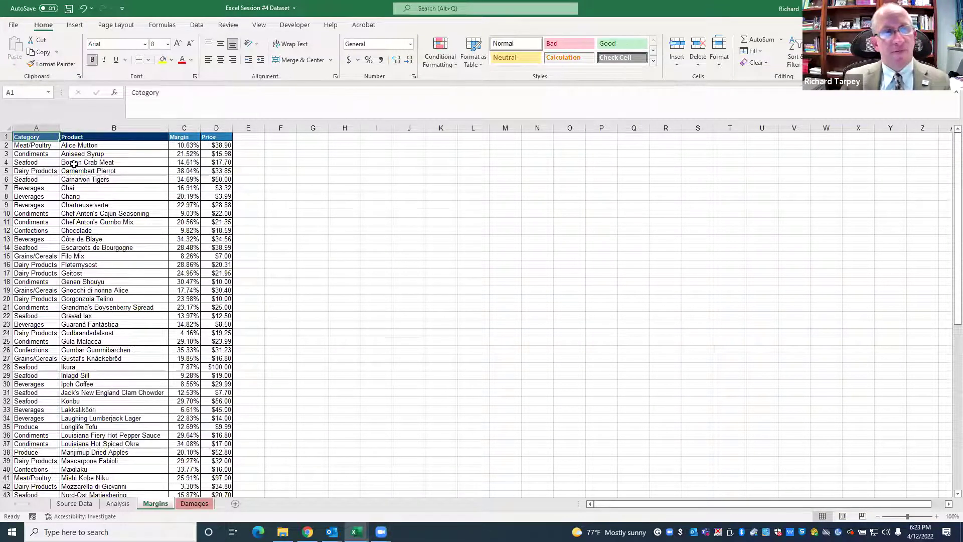
click(74, 188)
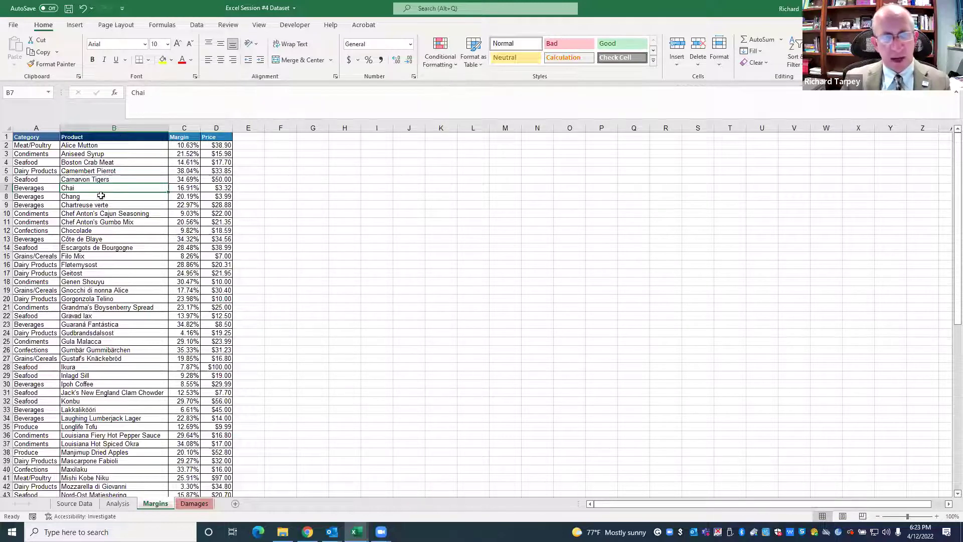
click(175, 187)
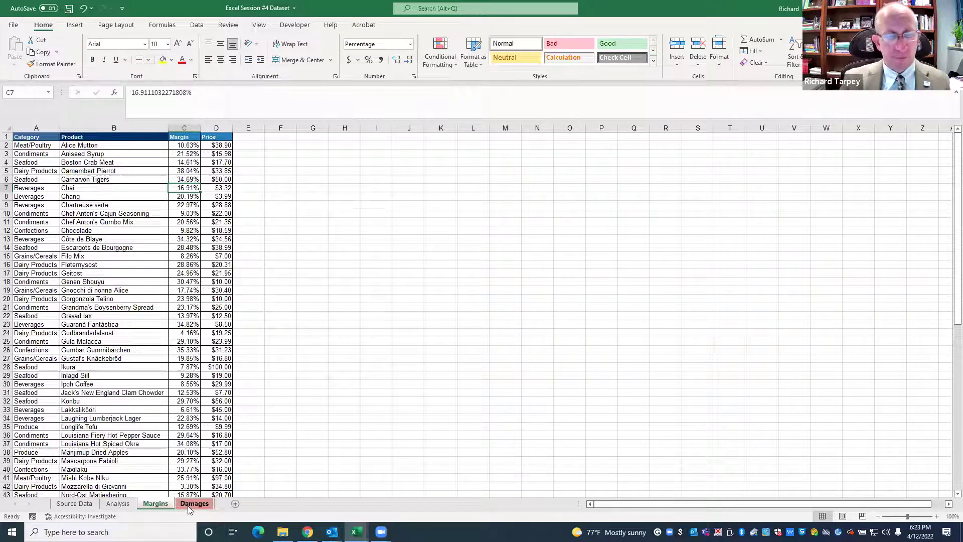
click(117, 503)
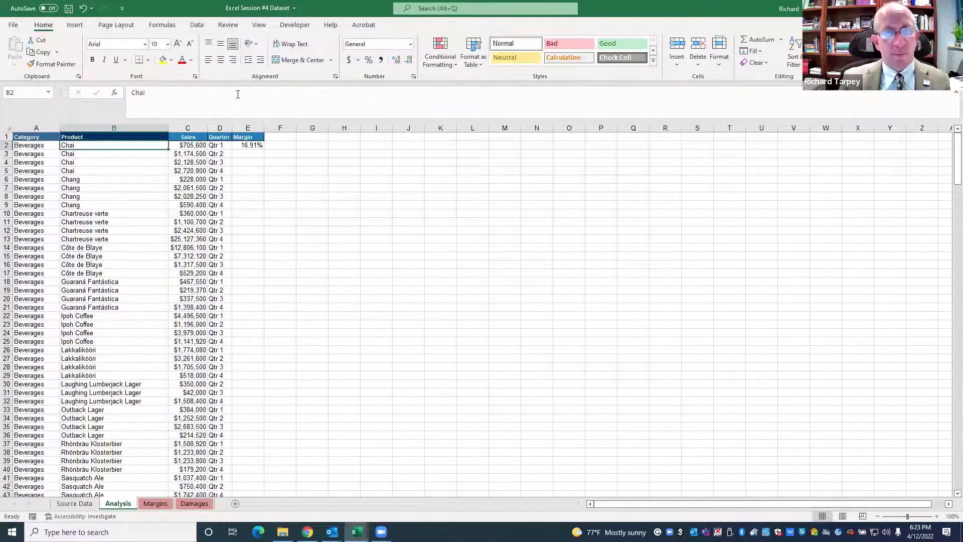
click(252, 145)
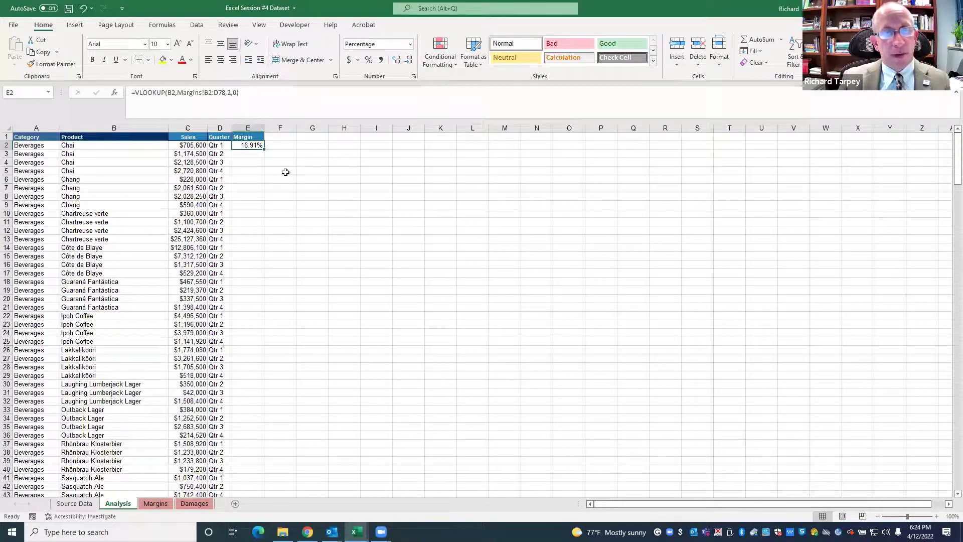
Copy the E2 margin formula into E3:E287
key(ctrl+c)
drag(248, 154, 253, 470)
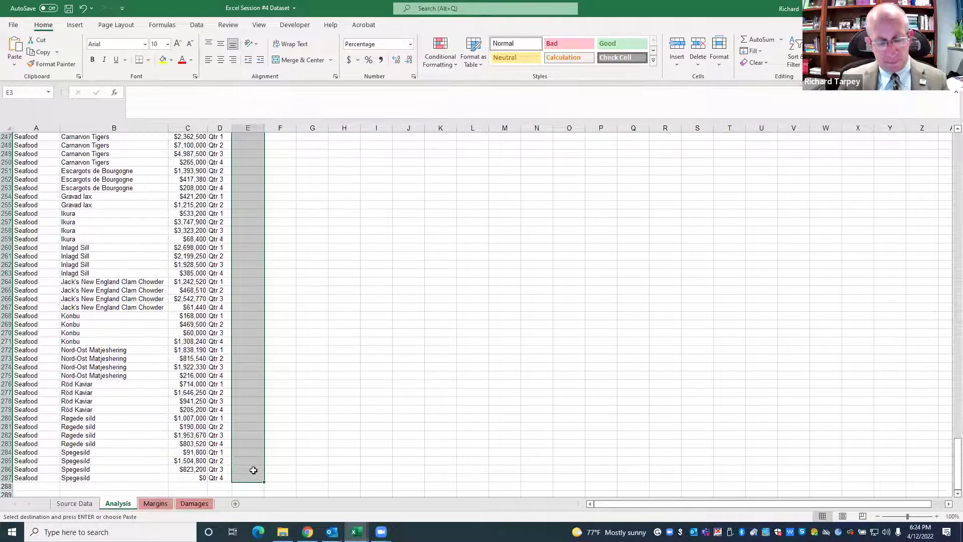
key(ctrl+v)
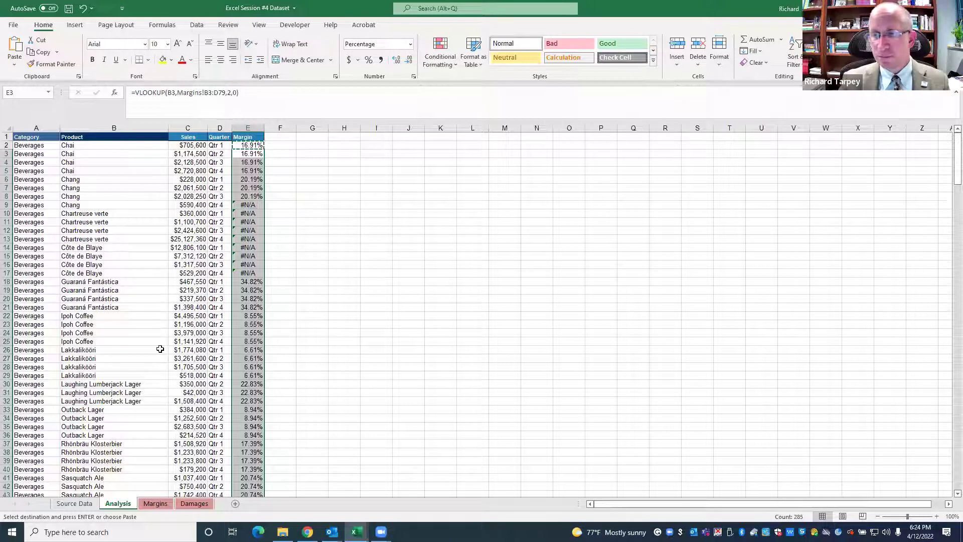
click(248, 145)
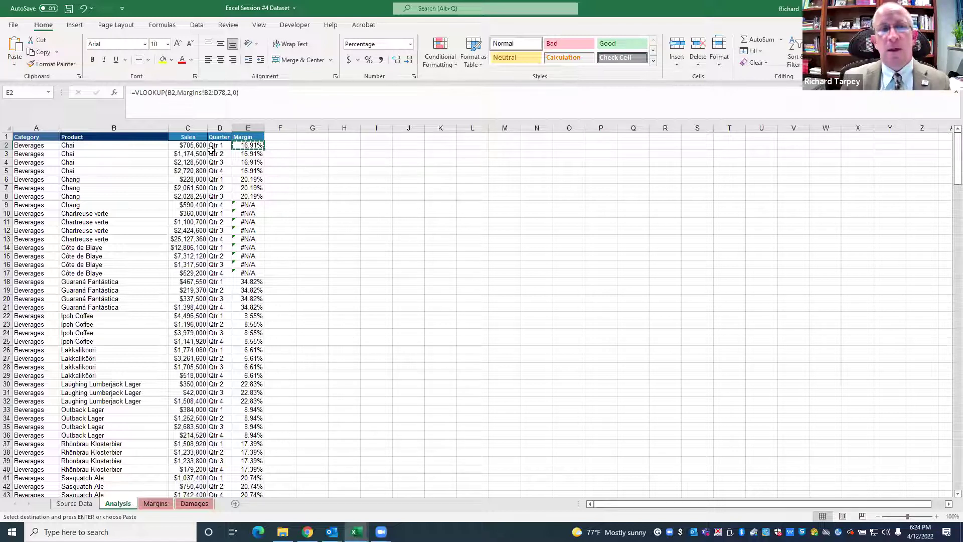
Inspect the copied formulas and their shifting Margins range that produces #N/A results
key(Down)
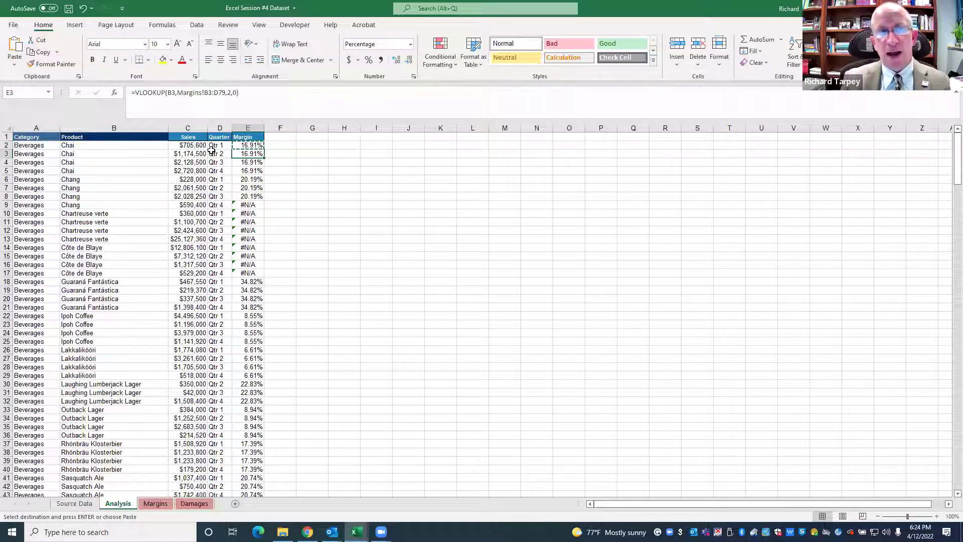
key(Down)
key(Down)
key(Down)
key(Down)
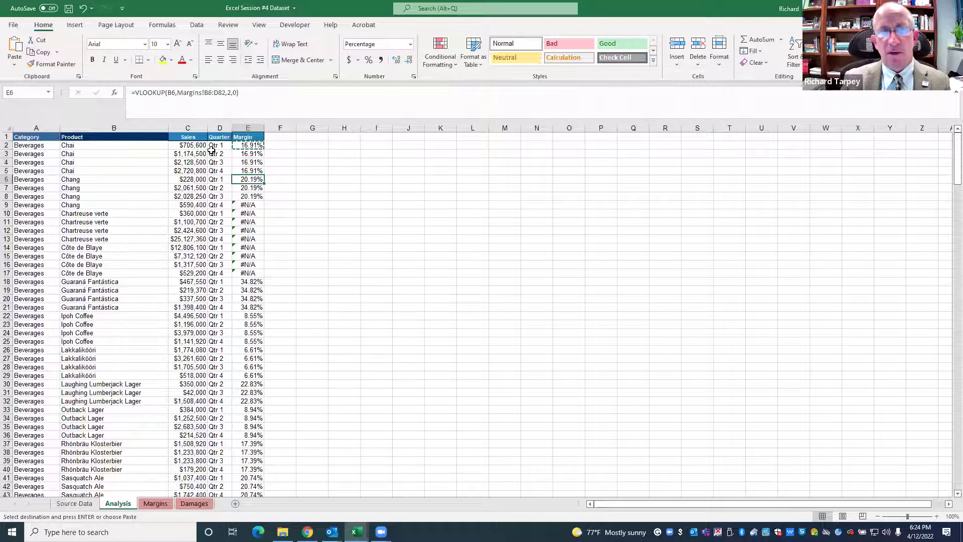
key(Down)
key(Down)
key(Down)
key(Down)
key(Down)
key(Down)
key(Down)
key(Down)
key(Down)
key(Down)
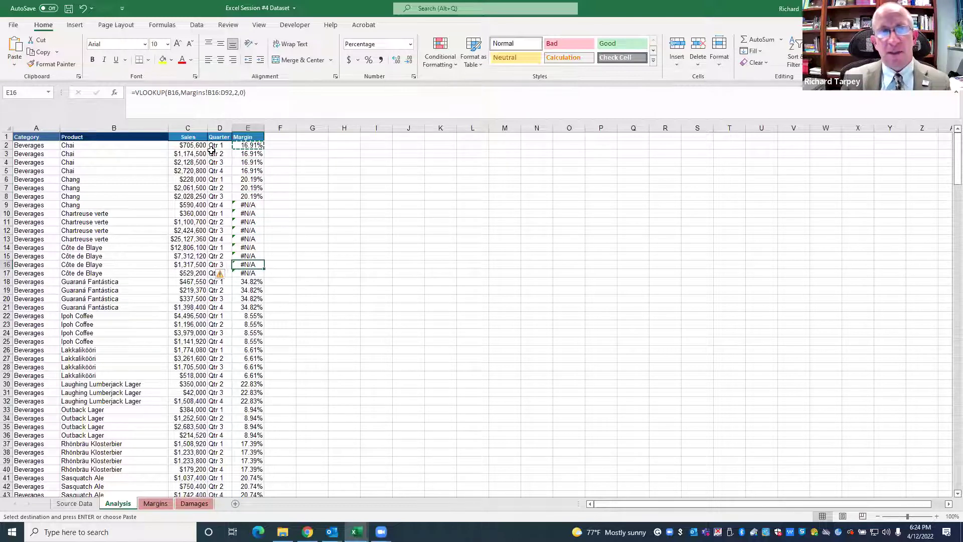
key(Down)
key(Down)
key(Down)
key(Down)
key(Down)
key(Down)
key(Down)
key(Down)
key(Down)
key(Down)
key(Down)
key(Down)
key(Down)
key(Down)
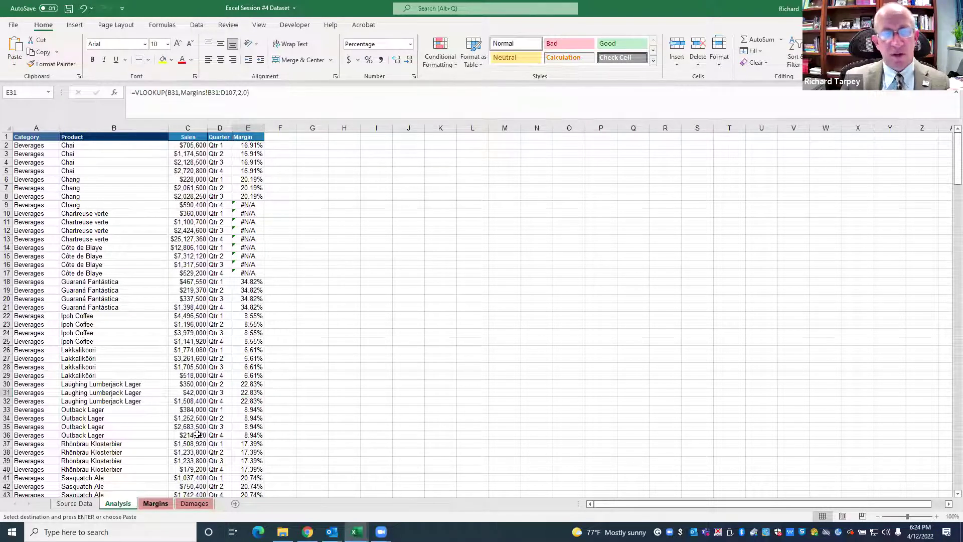
click(159, 504)
scroll(200, 410, down, 18)
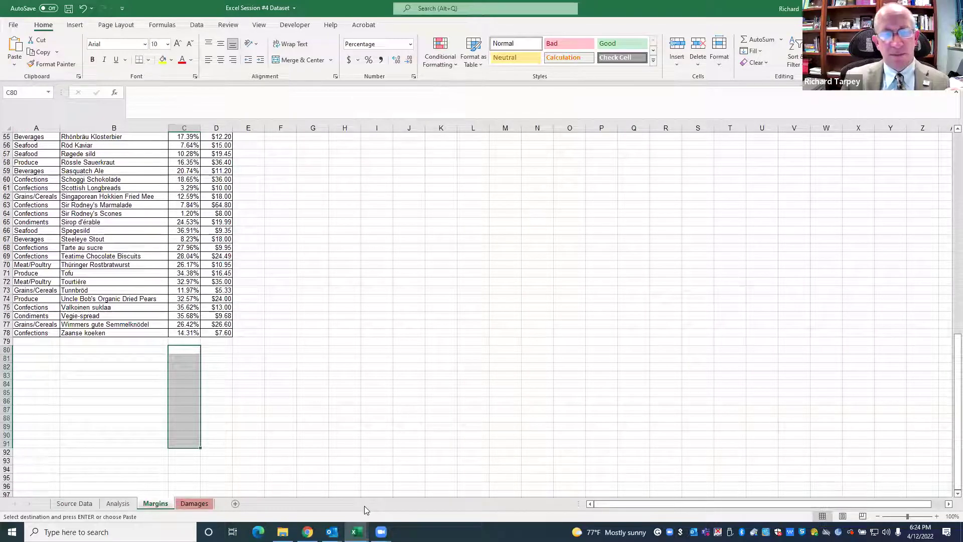
click(118, 503)
click(255, 146)
Lock the table range as Margins!$B$2:$D$78 and refill the formula down column E
click(209, 93)
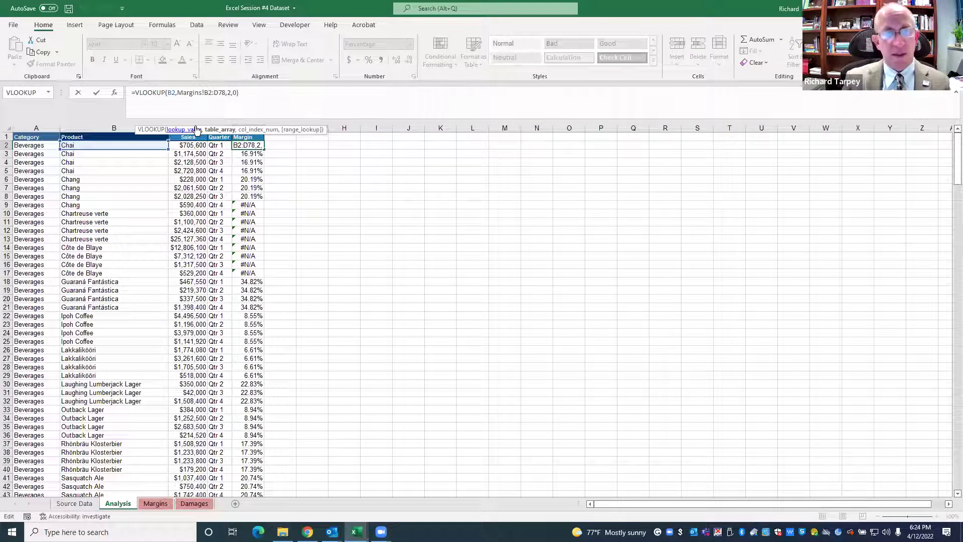
double_click(212, 92)
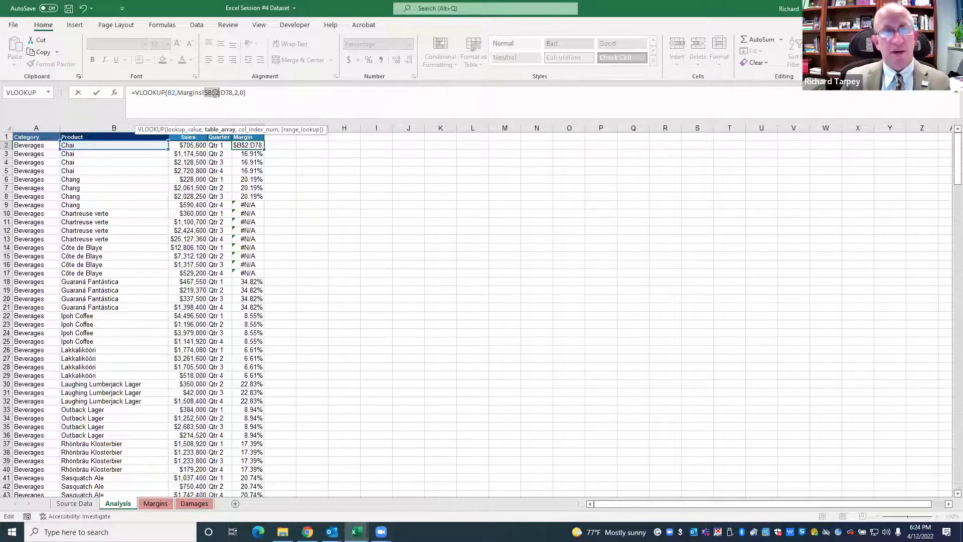
key(F4)
text($)
click(231, 93)
text($D$)
key(Return)
click(249, 147)
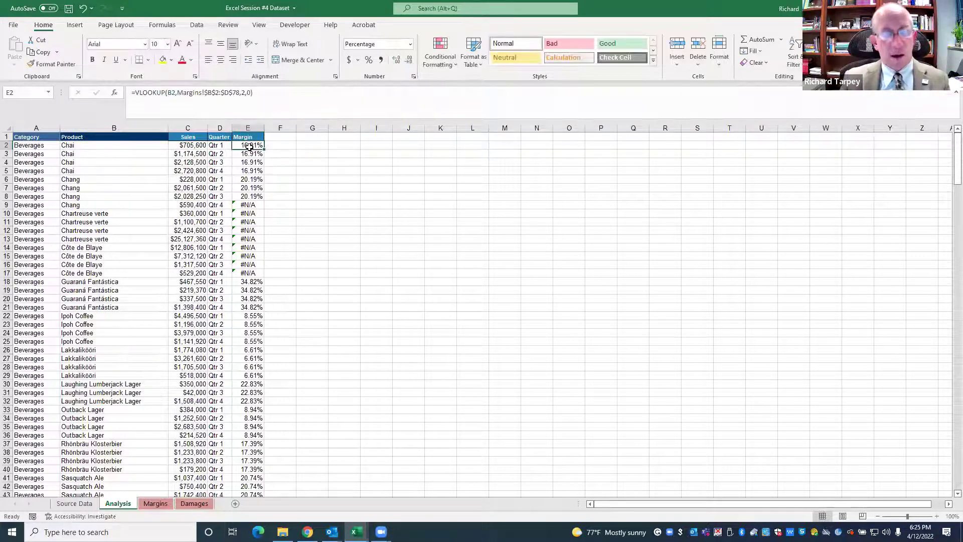
drag(263, 149, 262, 479)
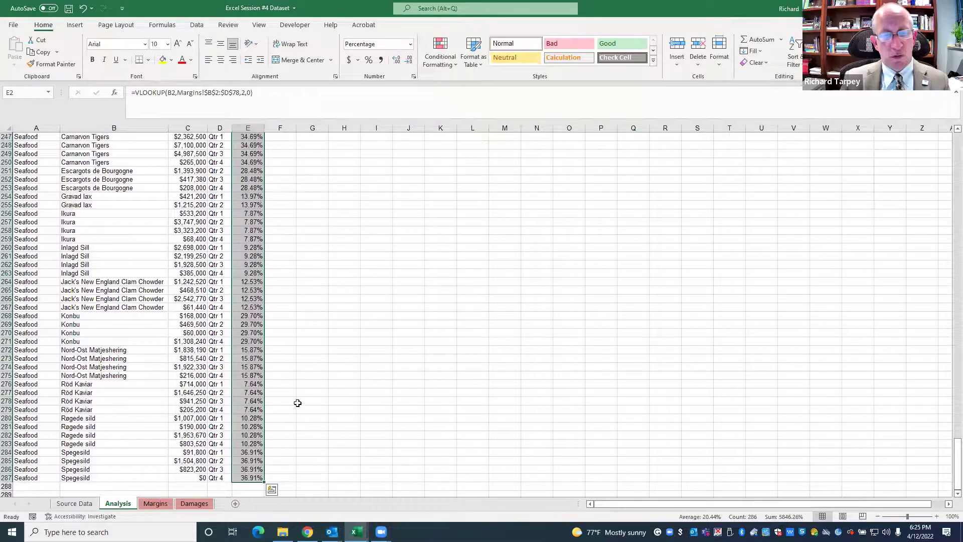
Return to the top and review the corrected Margin lookup in E23
scroll(275, 314, up, 20)
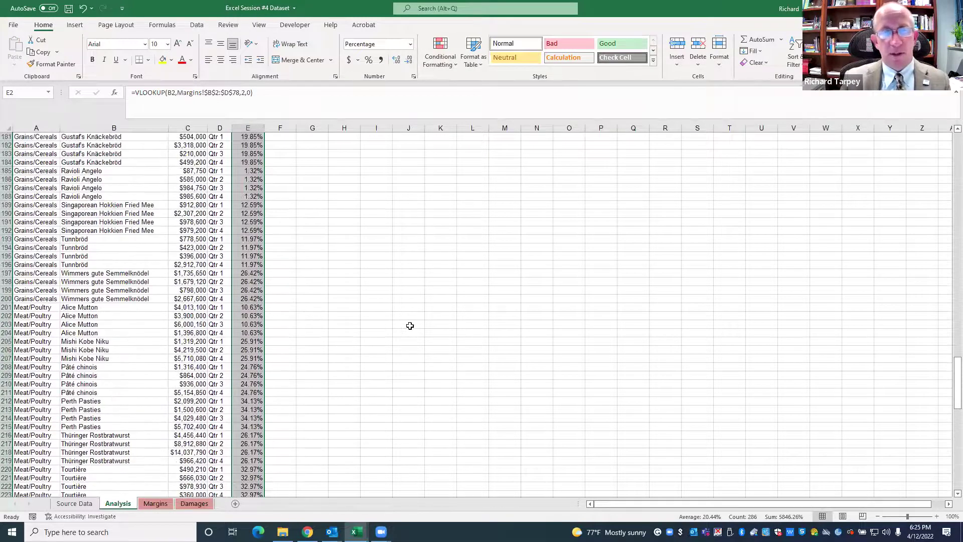
scroll(410, 326, up, 20)
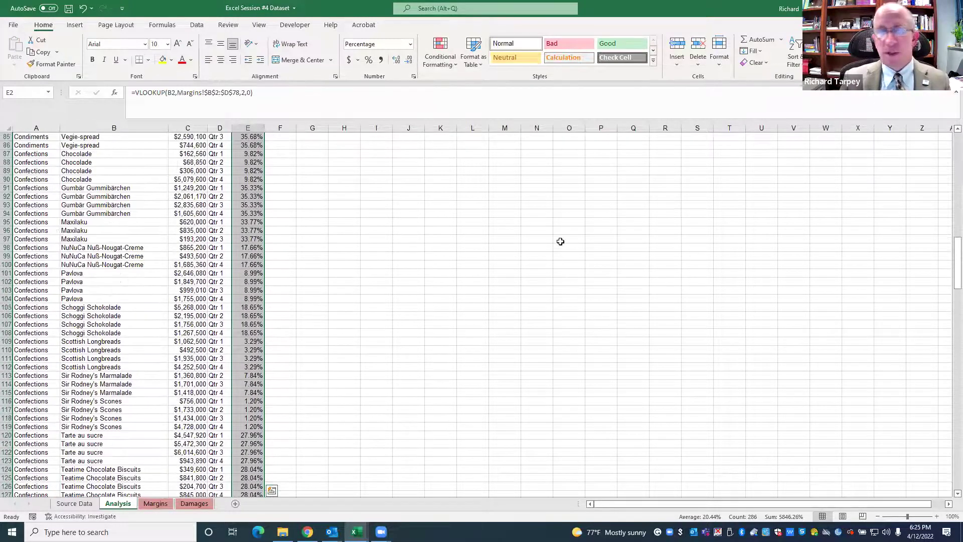
scroll(501, 261, up, 9)
click(569, 257)
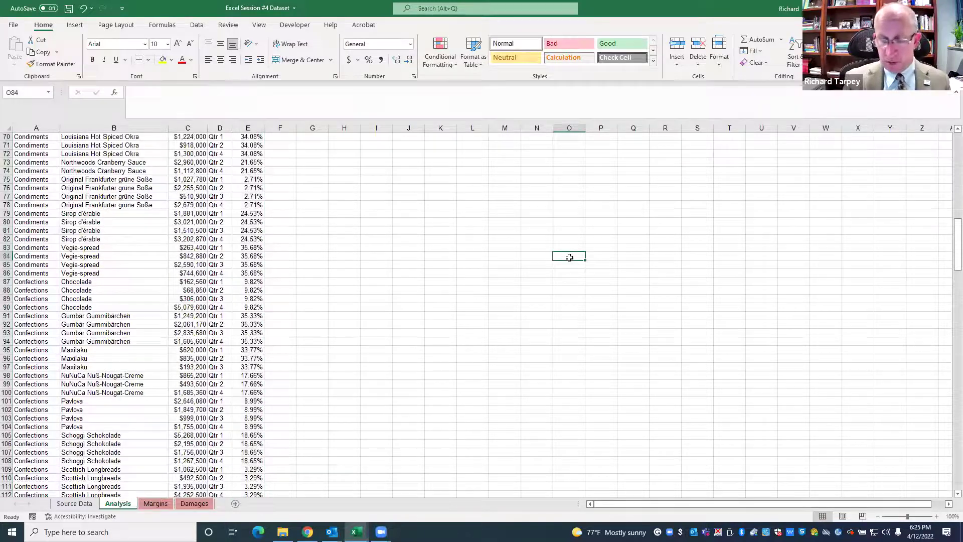
key(ctrl+Home)
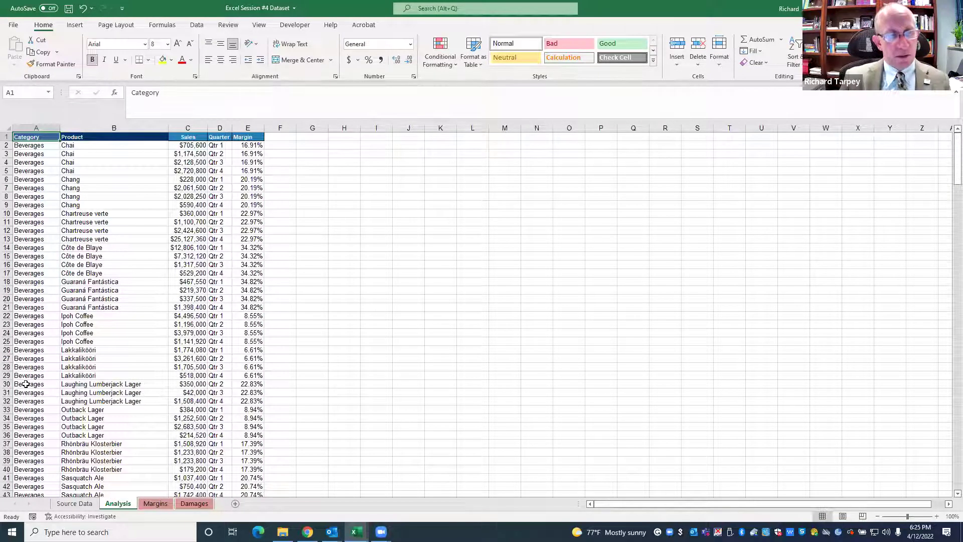
click(246, 324)
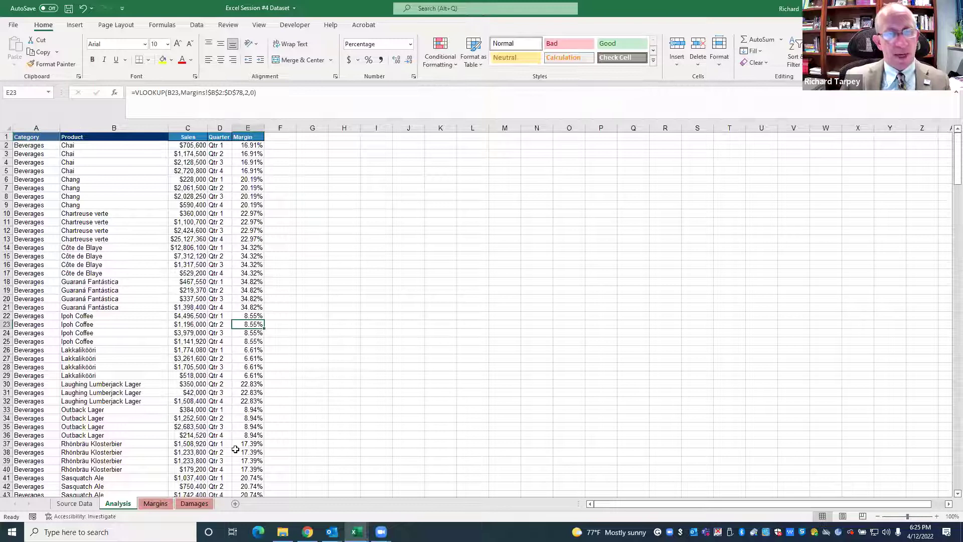
On the Margins sheet, check the product names down to row 31, then select every cell
click(155, 503)
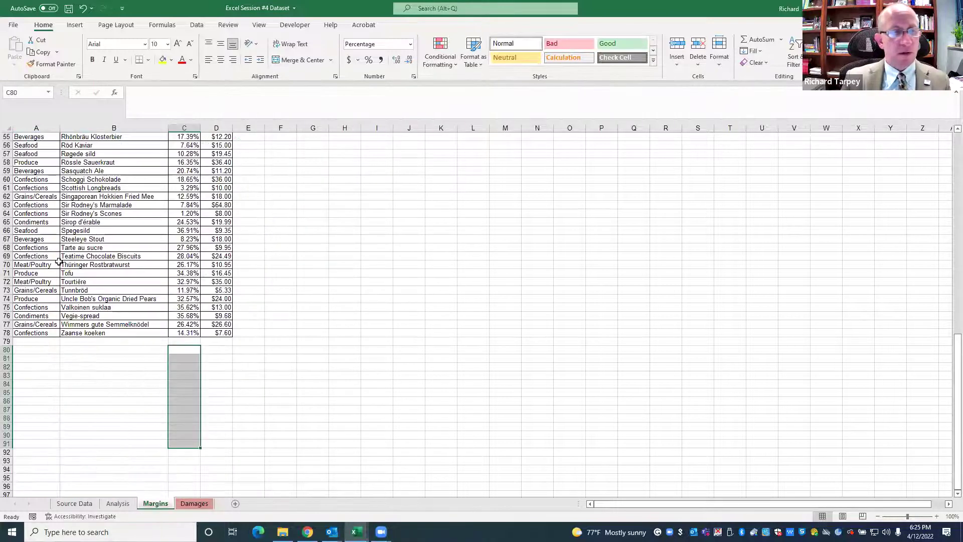
scroll(216, 375, up, 4)
scroll(216, 375, up, 8)
key(ctrl+Home)
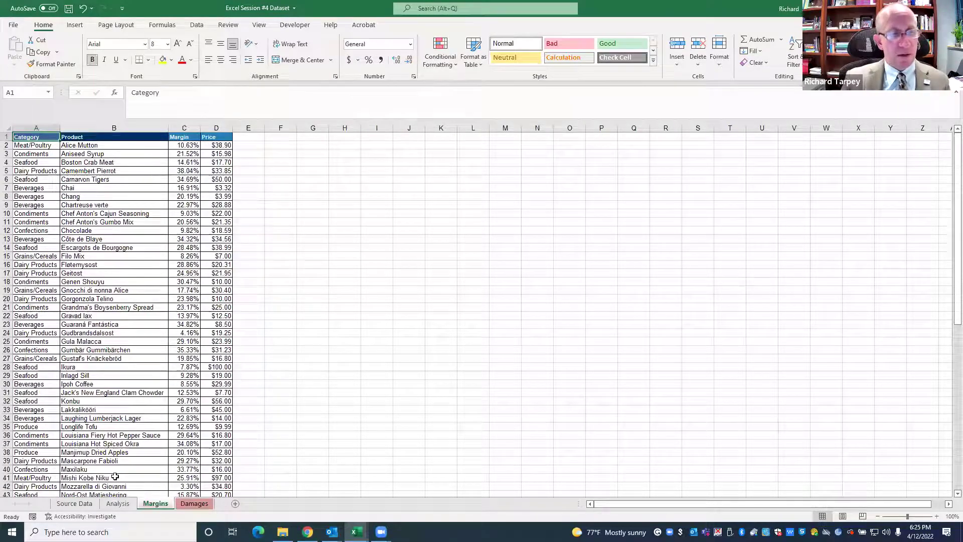
click(174, 383)
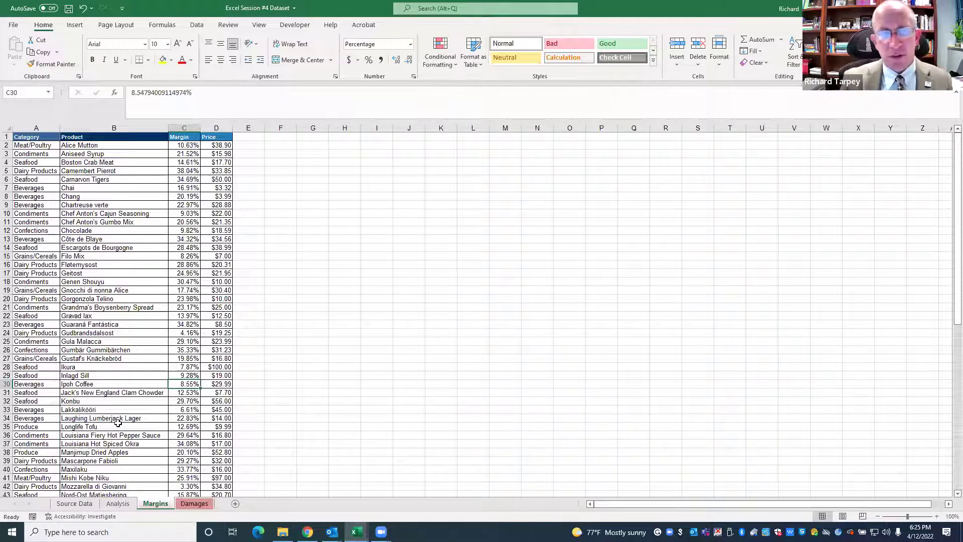
click(100, 146)
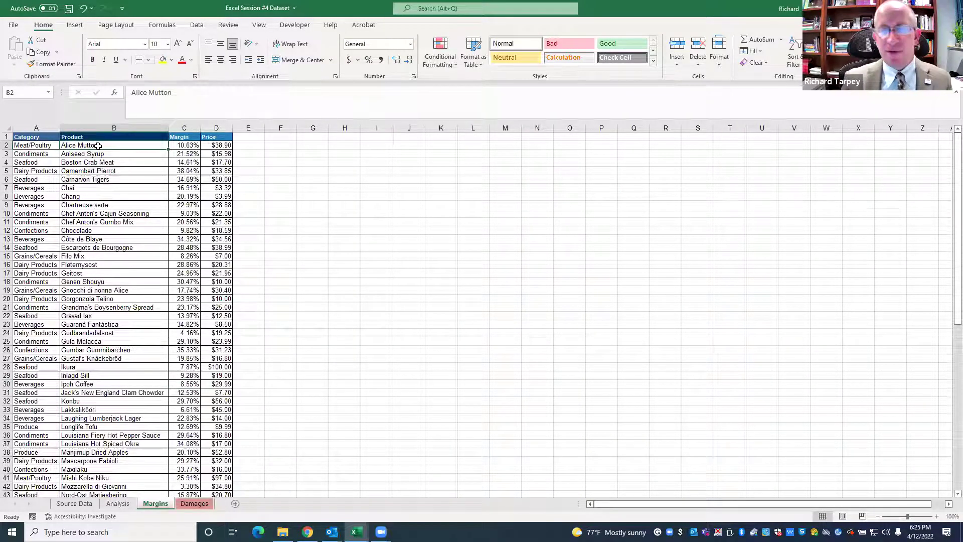
drag(105, 145, 104, 393)
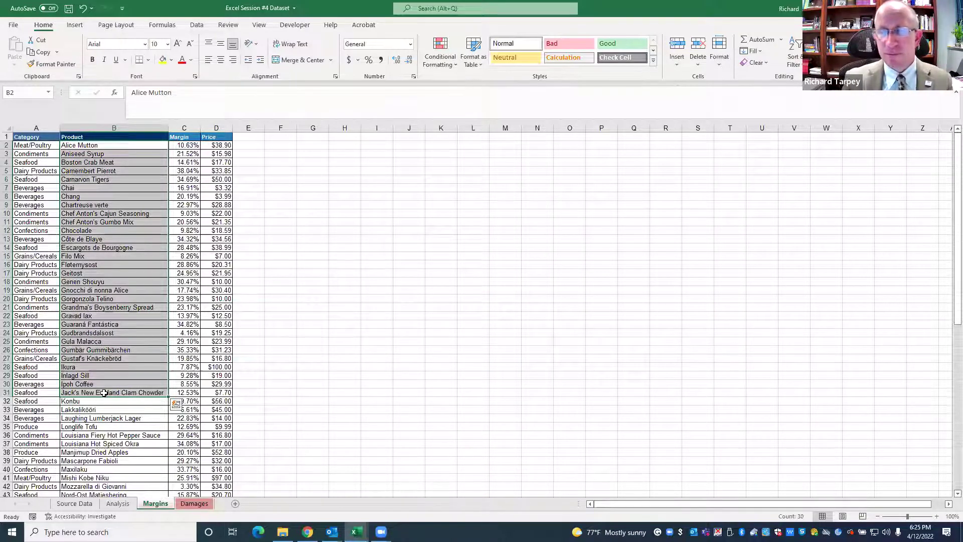
click(7, 129)
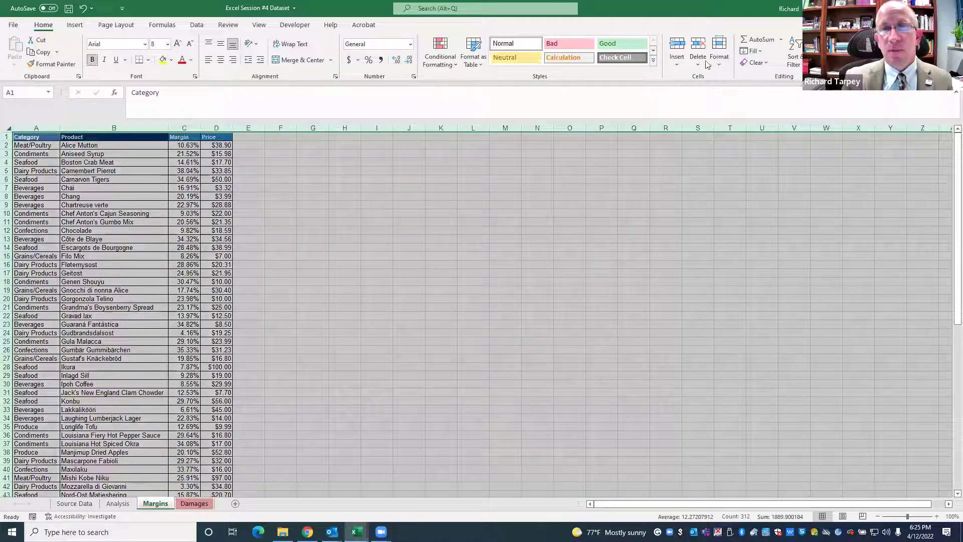
Custom-sort the Margins table by Category instead of Product
click(799, 65)
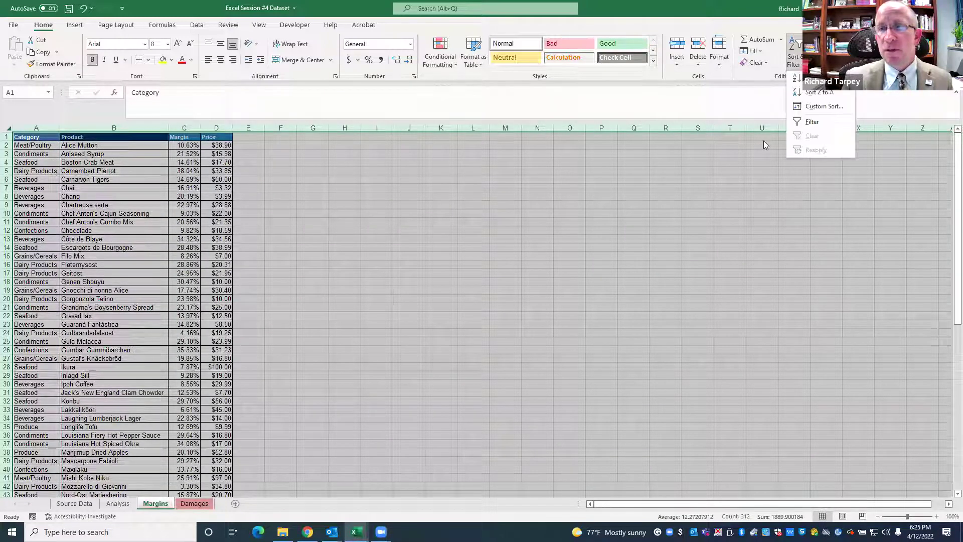
click(822, 107)
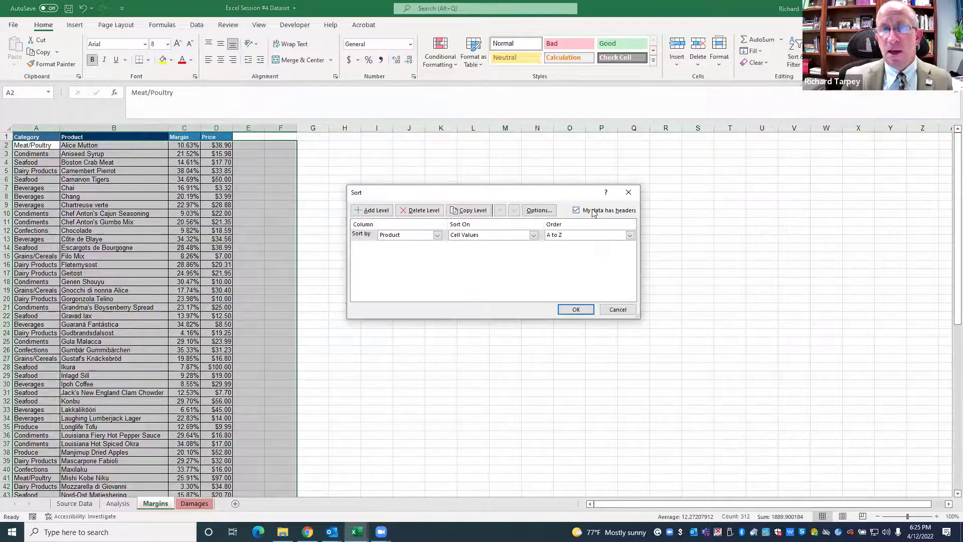
click(437, 235)
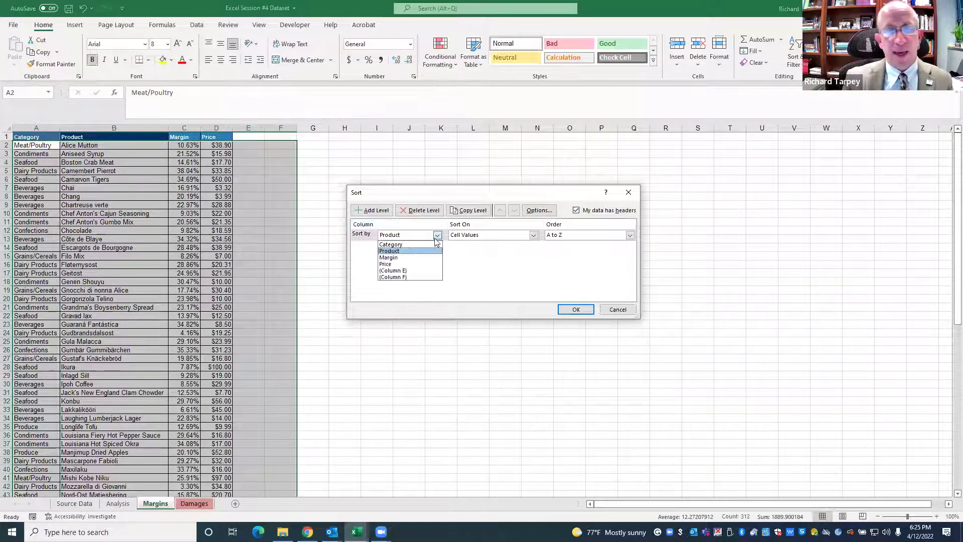
click(432, 243)
click(575, 310)
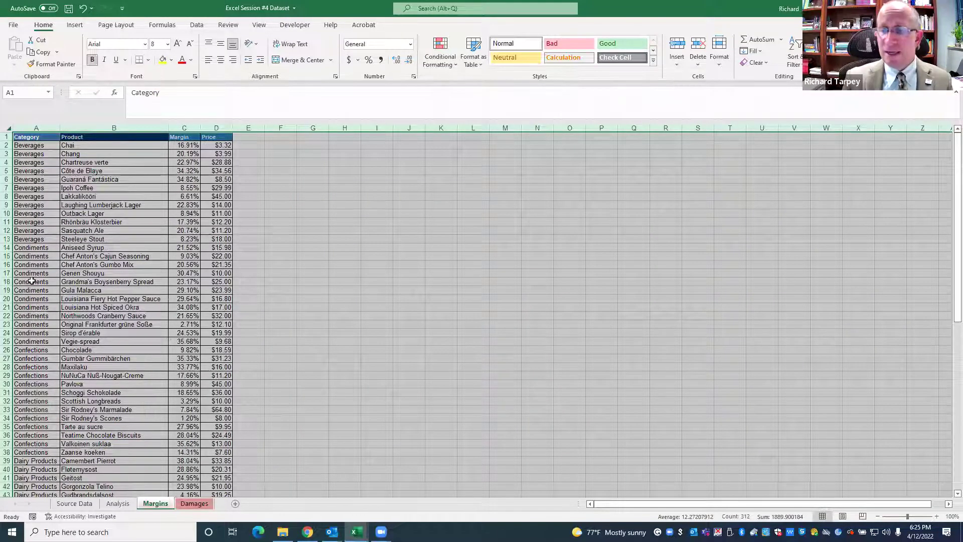
click(87, 205)
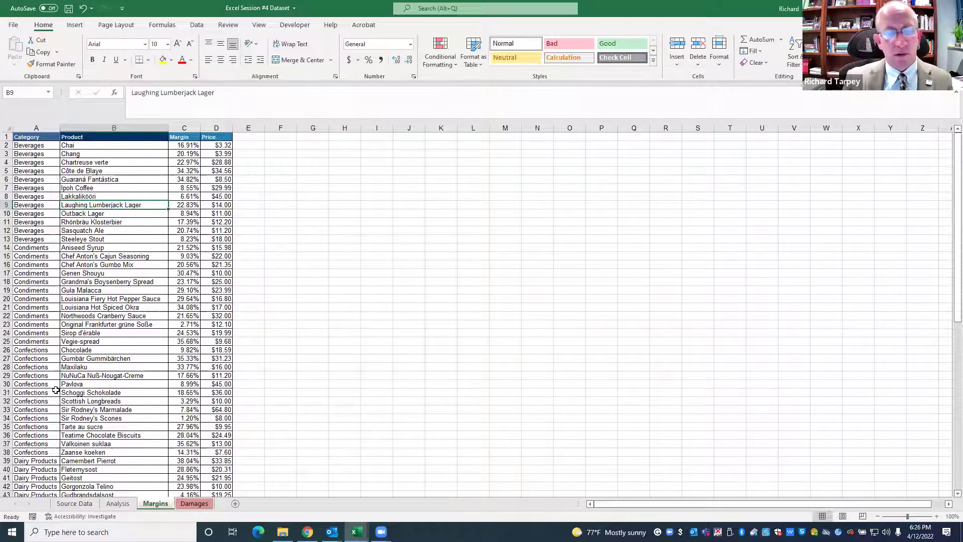
Scroll through the Margin results on the Analysis sheet
click(118, 503)
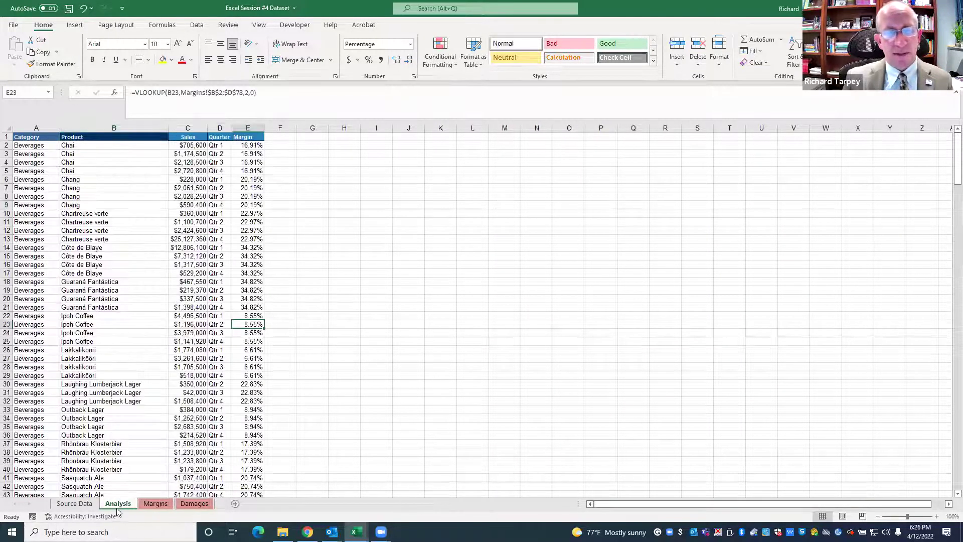
scroll(210, 399, down, 20)
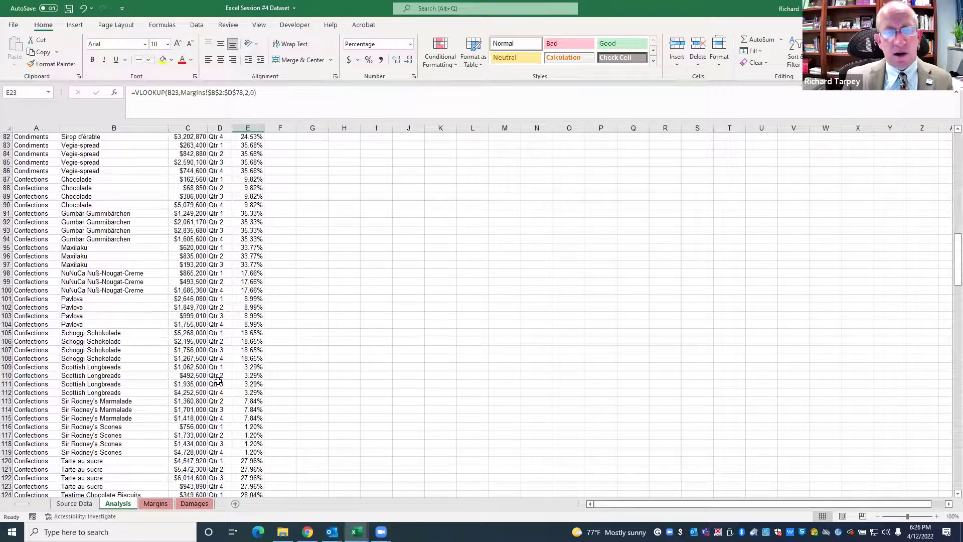
scroll(210, 427, down, 20)
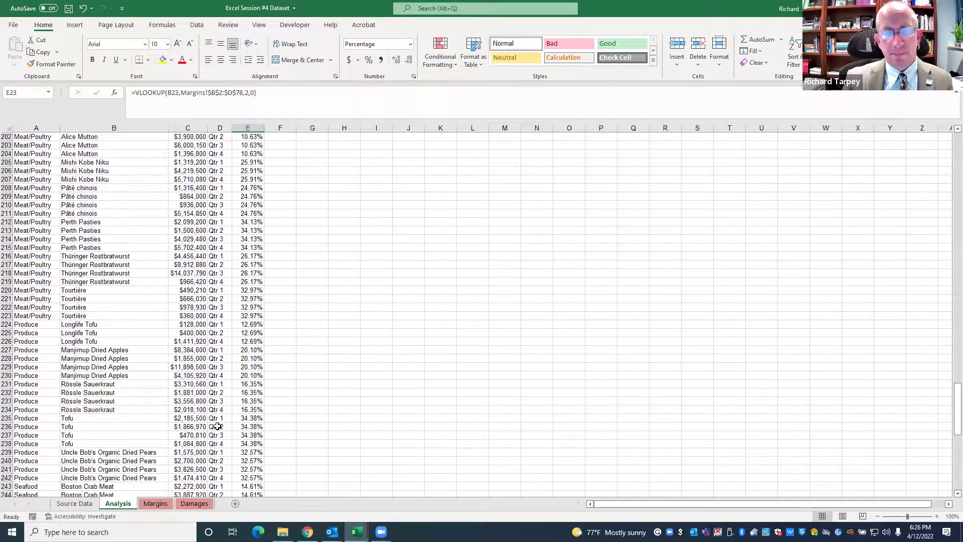
scroll(215, 426, down, 9)
scroll(230, 432, down, 3)
scroll(229, 432, up, 3)
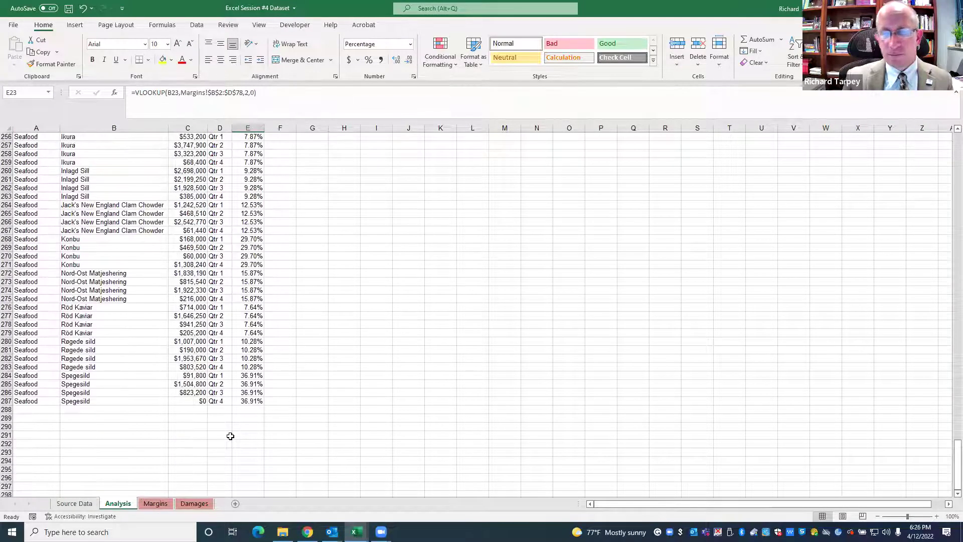
Undo the Category sort so Margins is back in Product order, starting with Alice Mutton
click(159, 504)
click(90, 168)
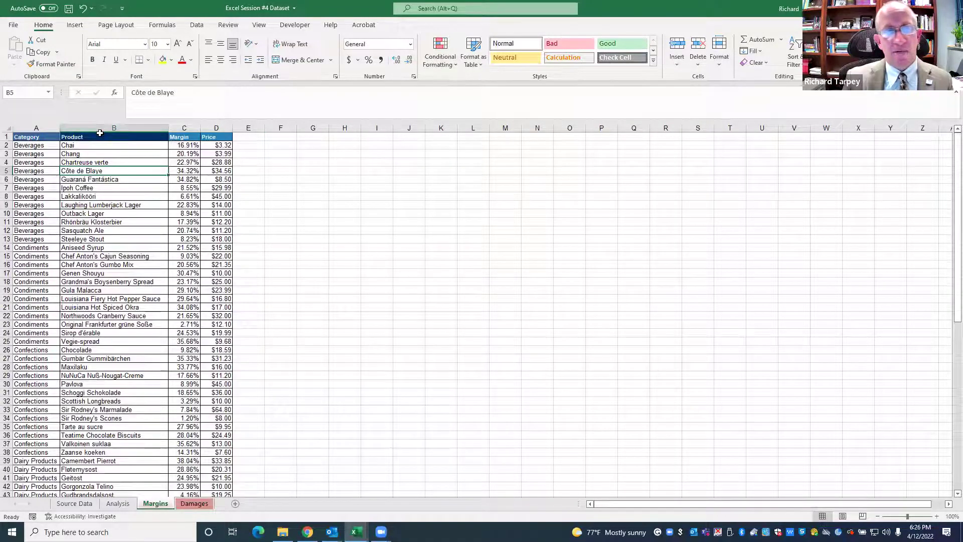
click(9, 129)
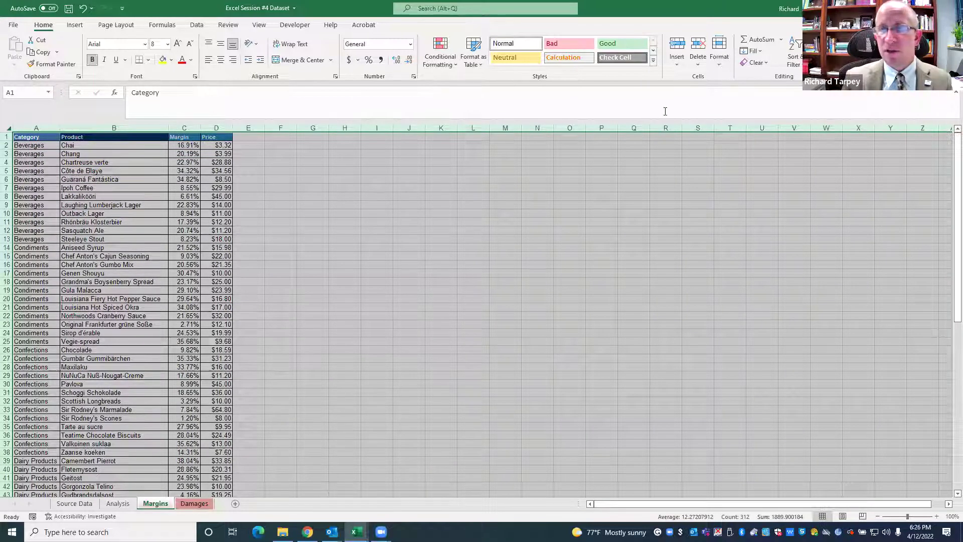
click(83, 9)
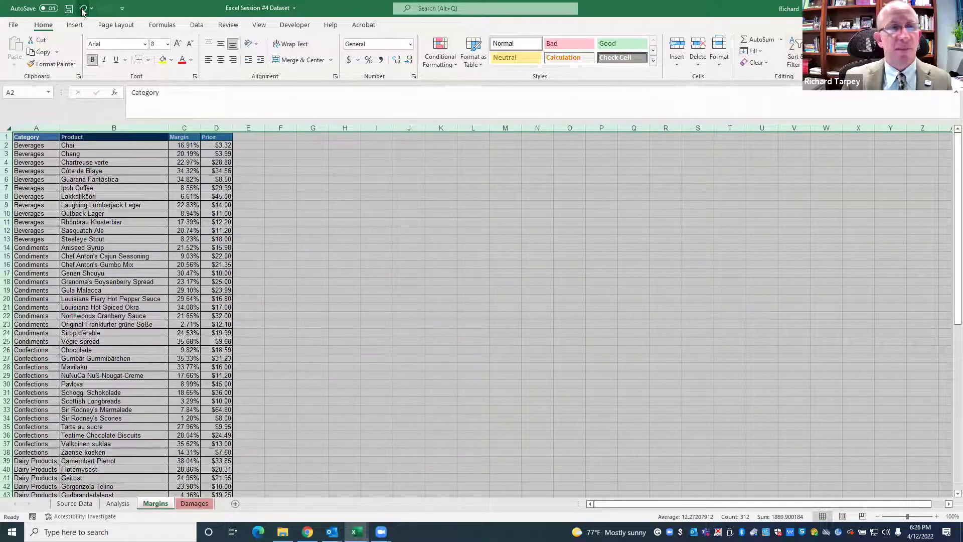
click(83, 9)
click(83, 9)
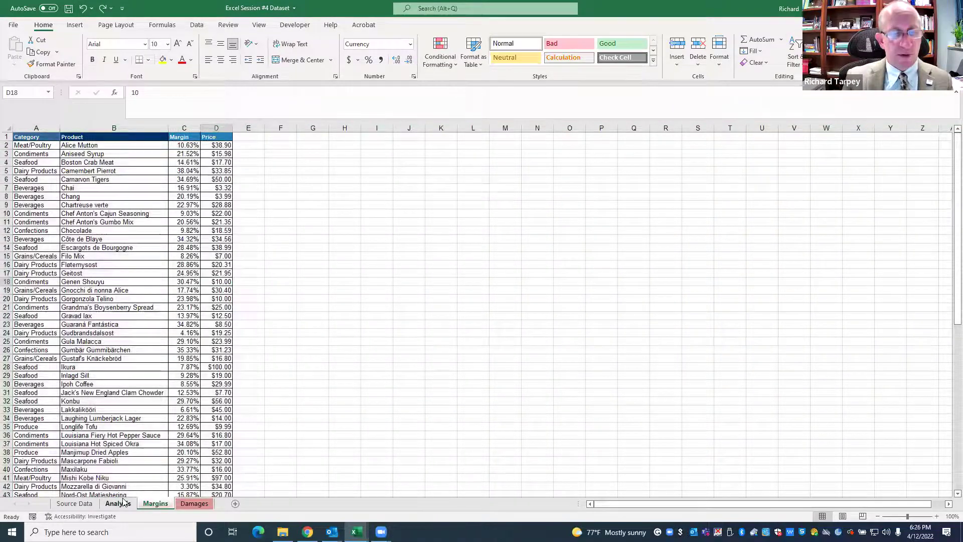
click(122, 502)
Check the E2 VLOOKUP's exact-match Range_lookup argument without changes, then select header E1
key(ctrl+Home)
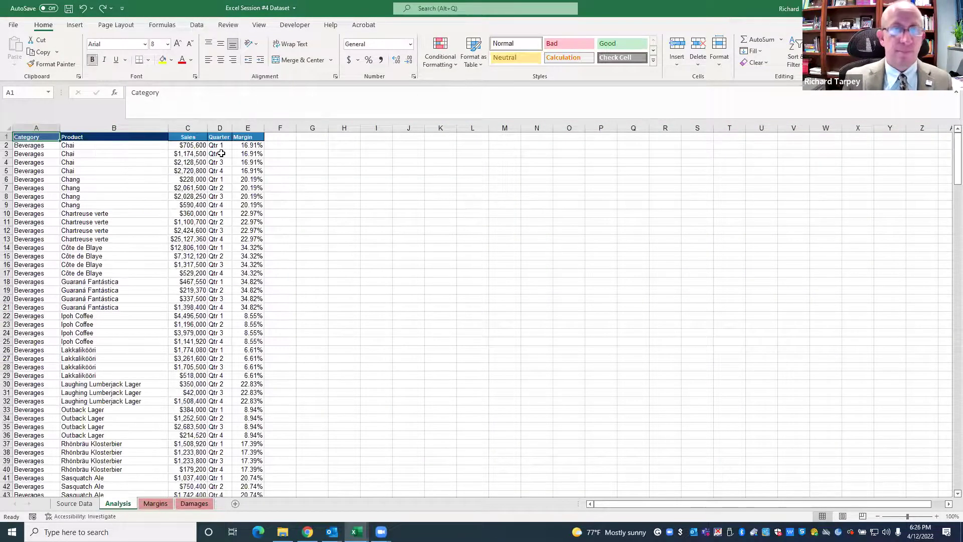
click(236, 145)
click(115, 93)
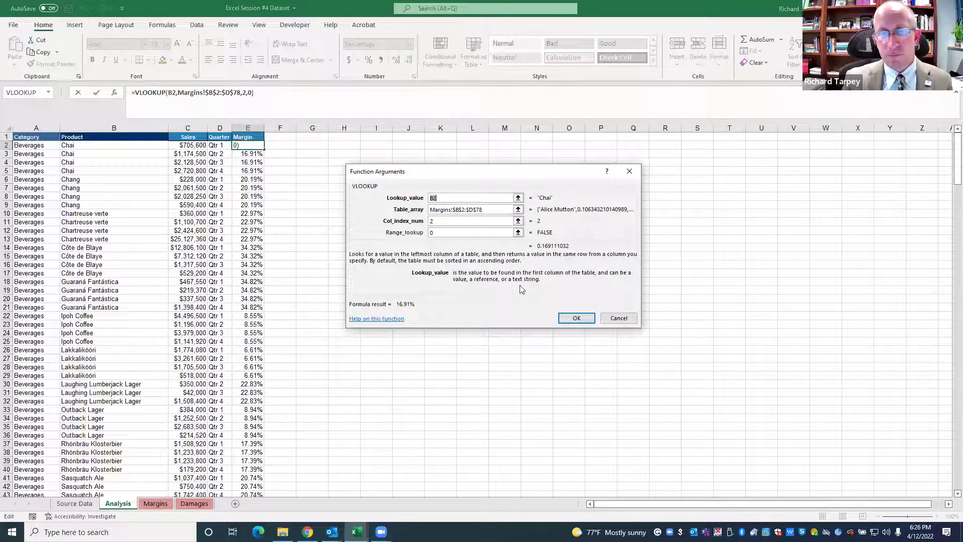
click(455, 233)
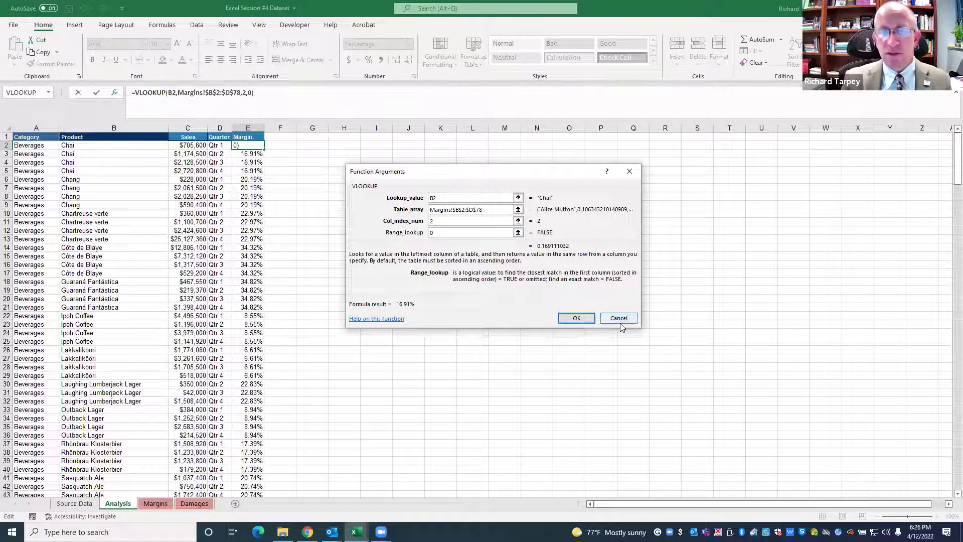
click(577, 318)
click(245, 137)
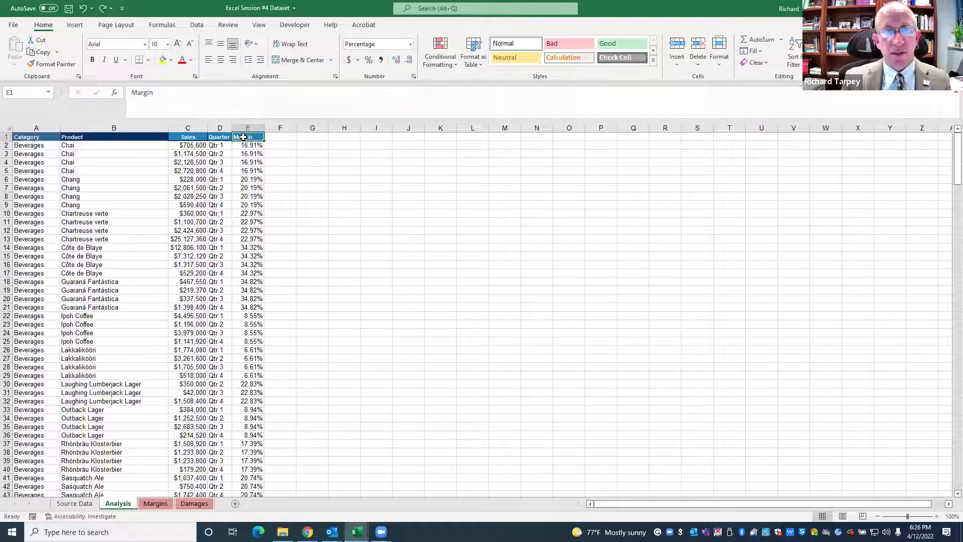
Copy the formatted Margin header to F1, rename it 'Selling Price', and autofit column F
key(ctrl+c)
click(278, 139)
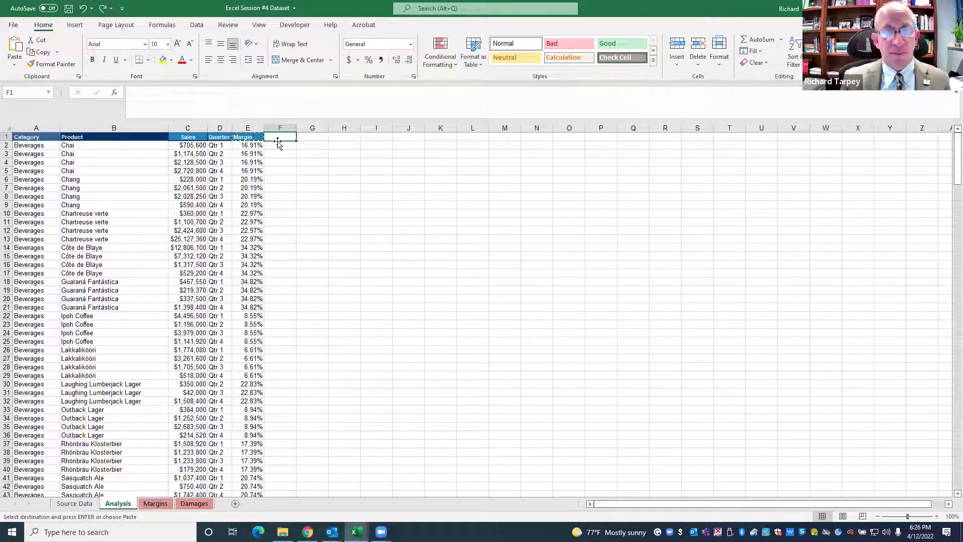
key(ctrl+v)
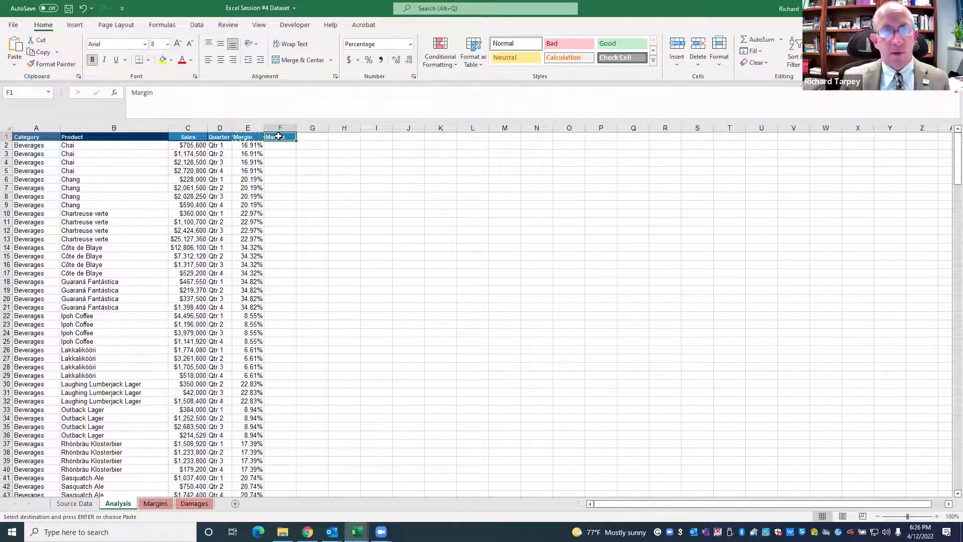
key(BackSpace)
text(S)
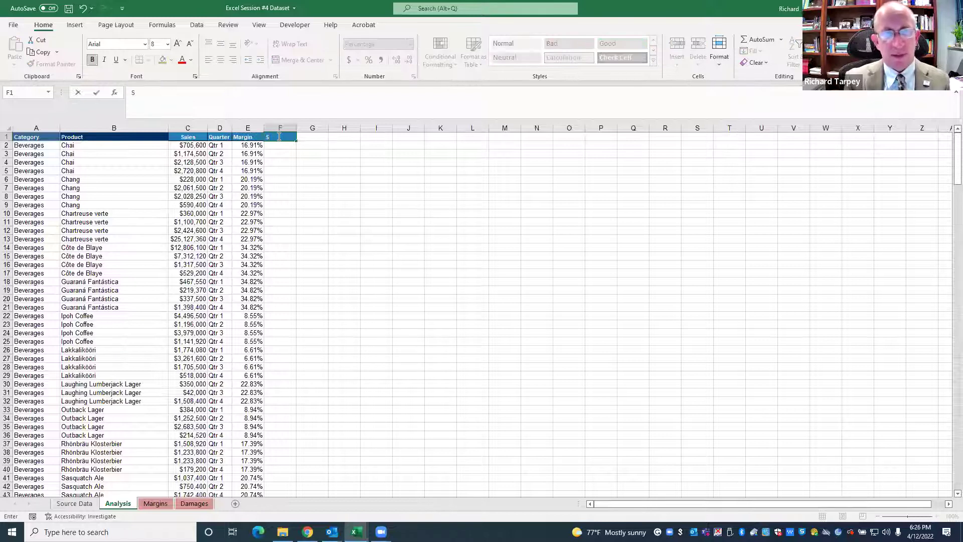
text(elling Pro)
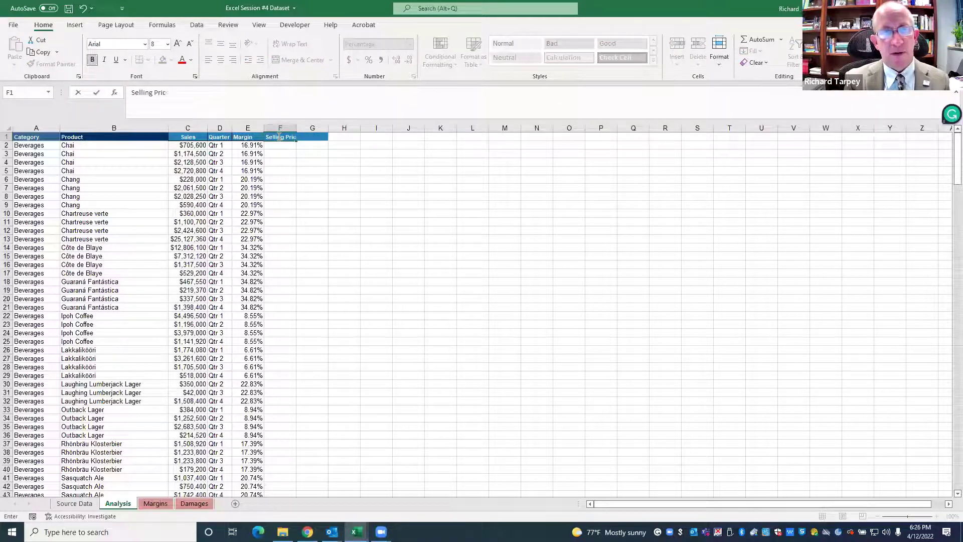
key(Tab)
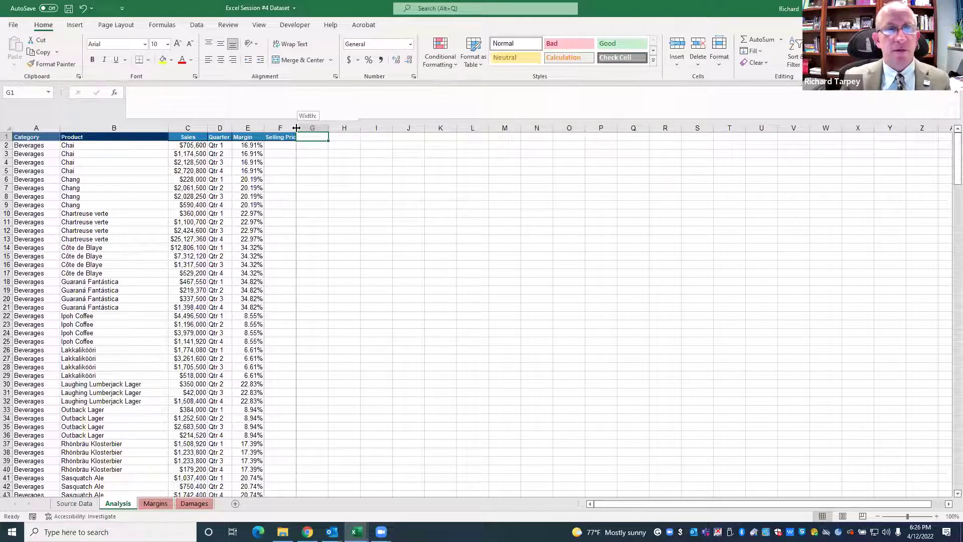
double_click(297, 128)
click(243, 147)
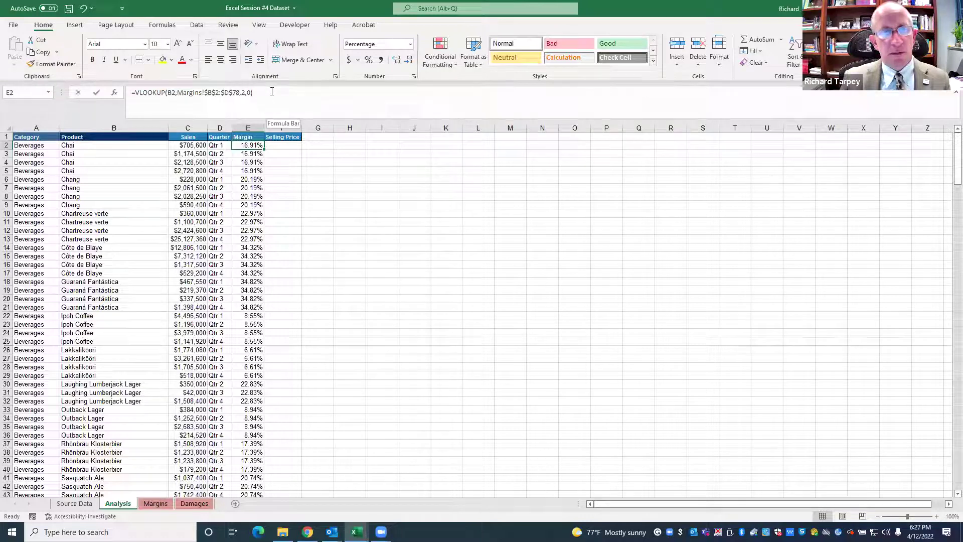
Copy E2's margin VLOOKUP formula into F2
drag(272, 91, 76, 94)
key(ctrl+c)
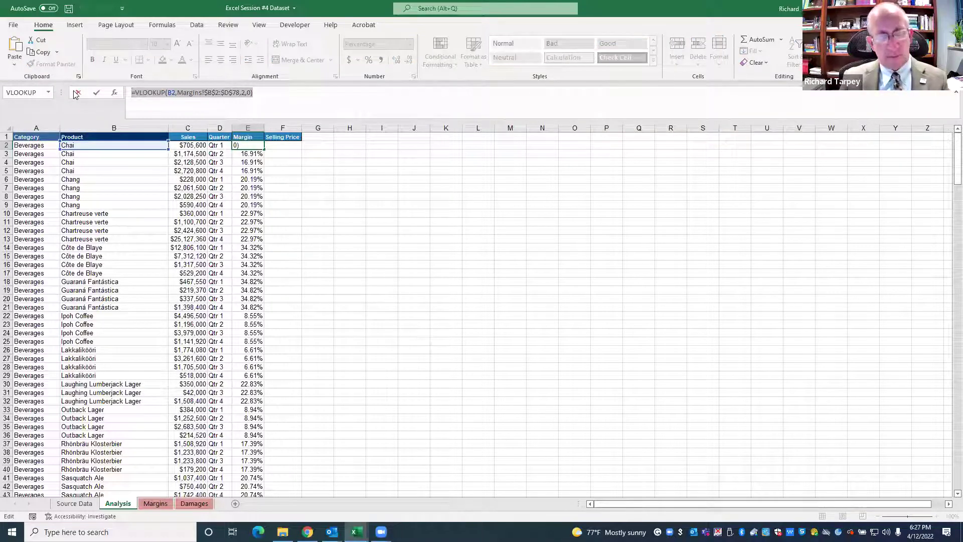
click(77, 93)
click(280, 145)
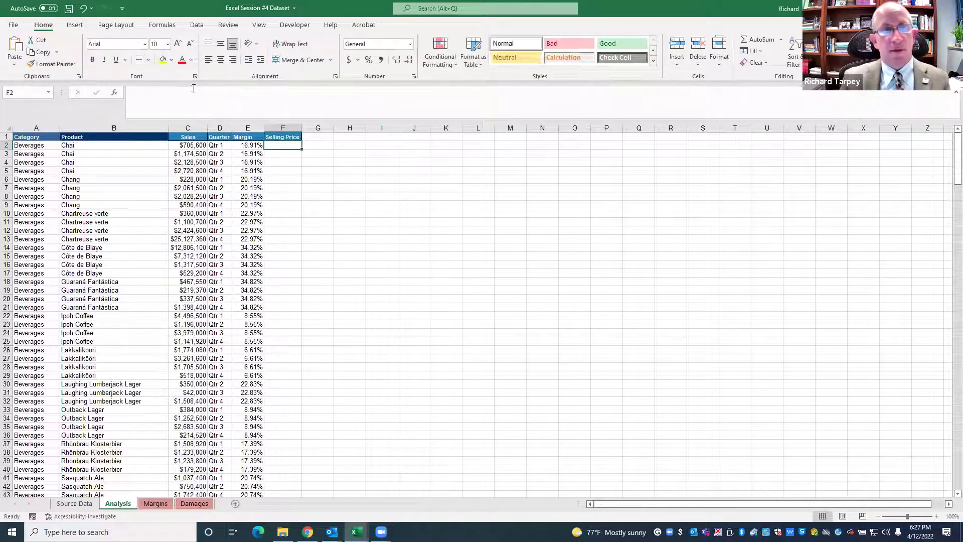
click(184, 96)
key(ctrl+v)
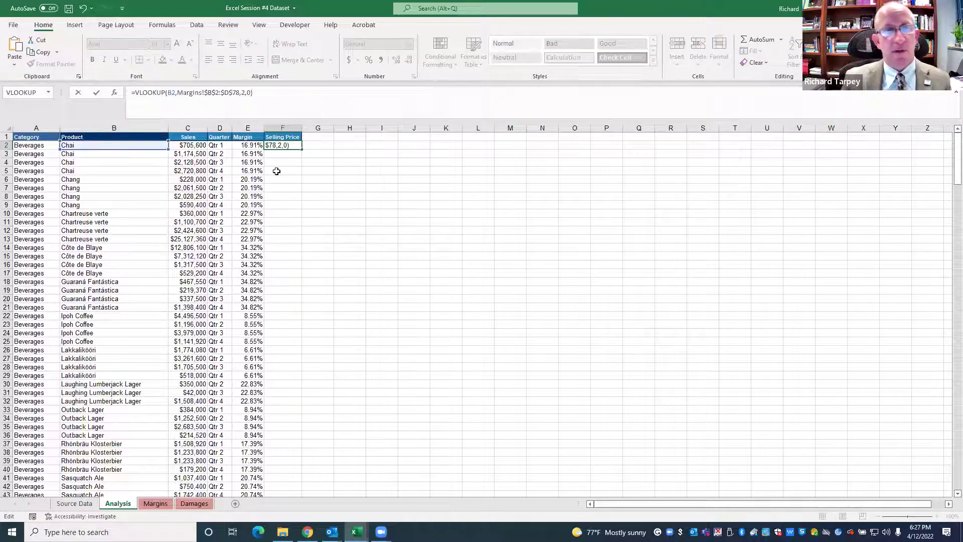
key(ctrl+Return)
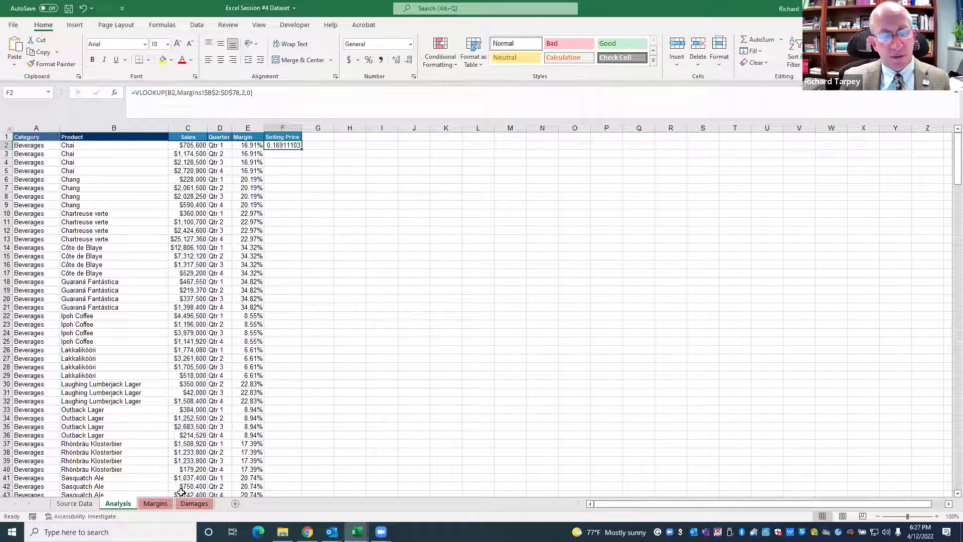
Change F2's column index from 2 to 3 so it returns the product price
click(162, 504)
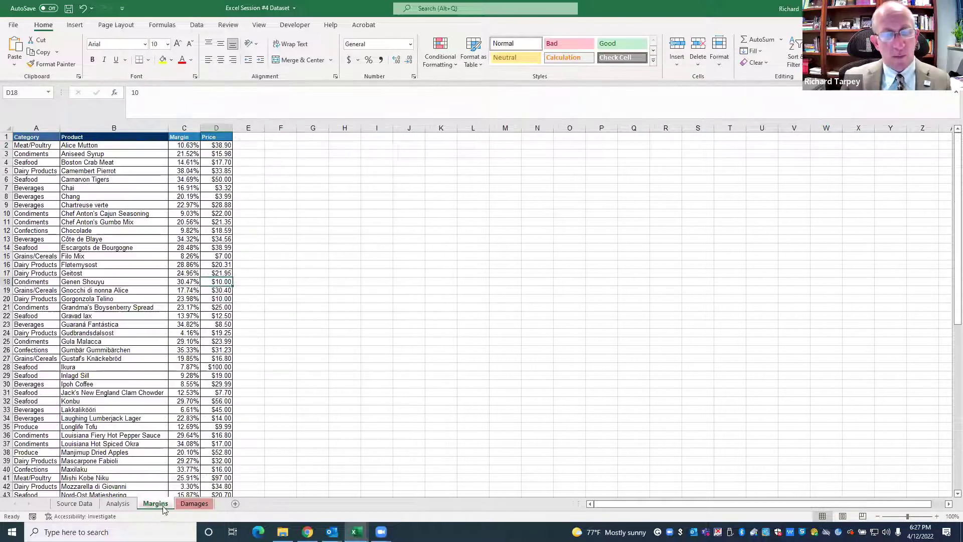
drag(106, 137, 196, 418)
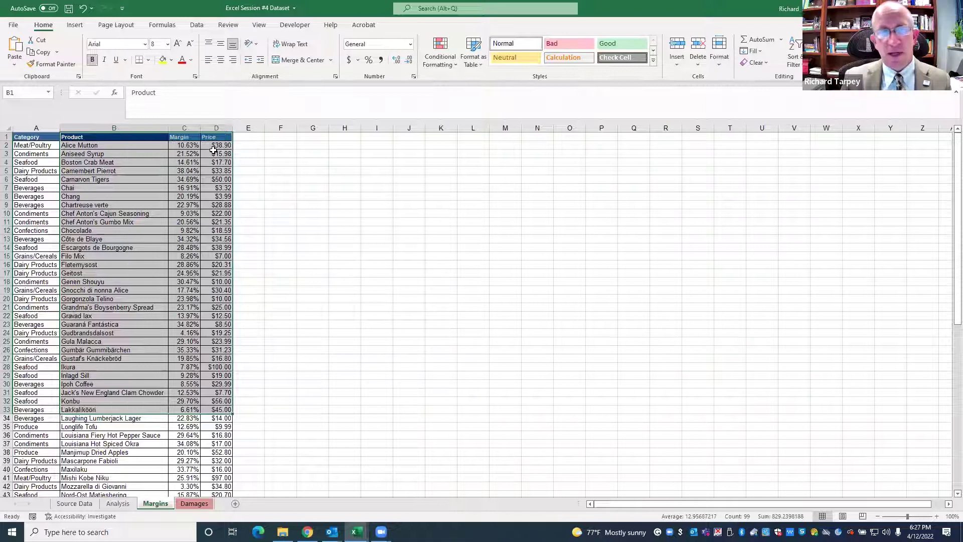
click(118, 503)
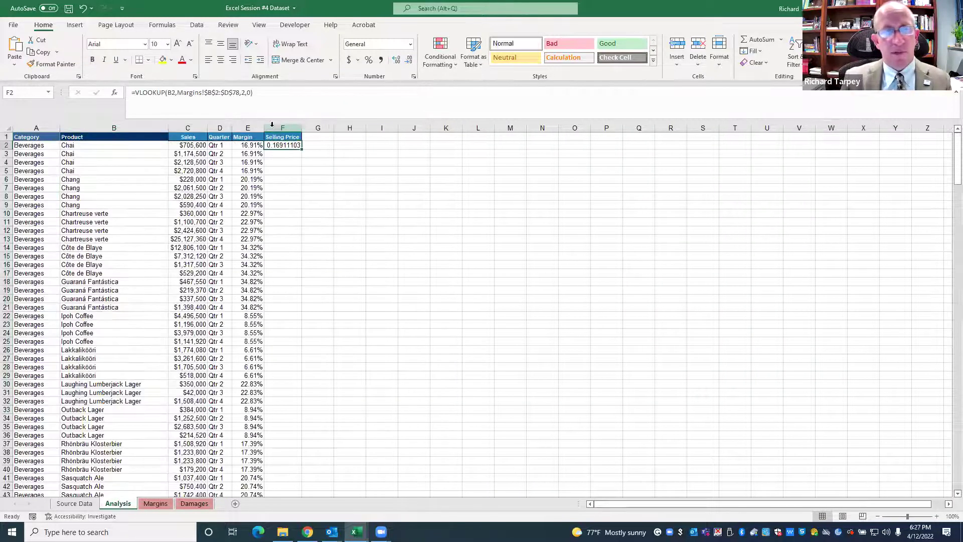
double_click(243, 93)
text(2)
key(BackSpace)
text(3)
key(ctrl+Return)
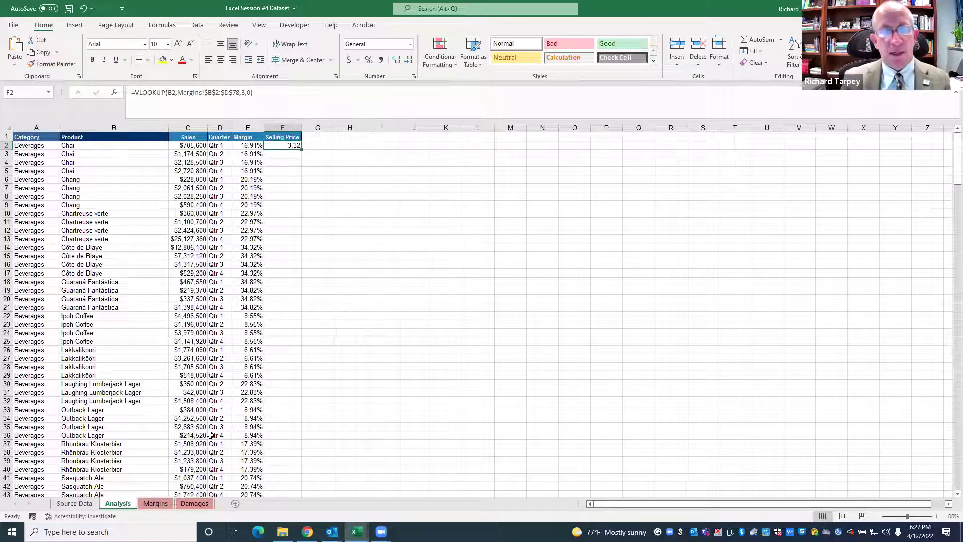
Verify Chai's 3.32 price on Margins, then fill F2's formula down to row 287
click(156, 508)
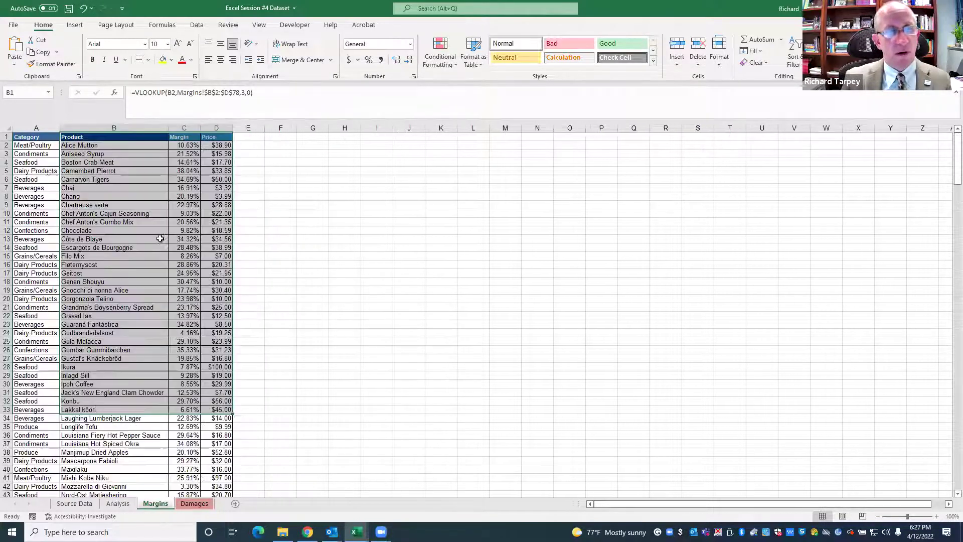
key(Down)
key(Right)
key(Right)
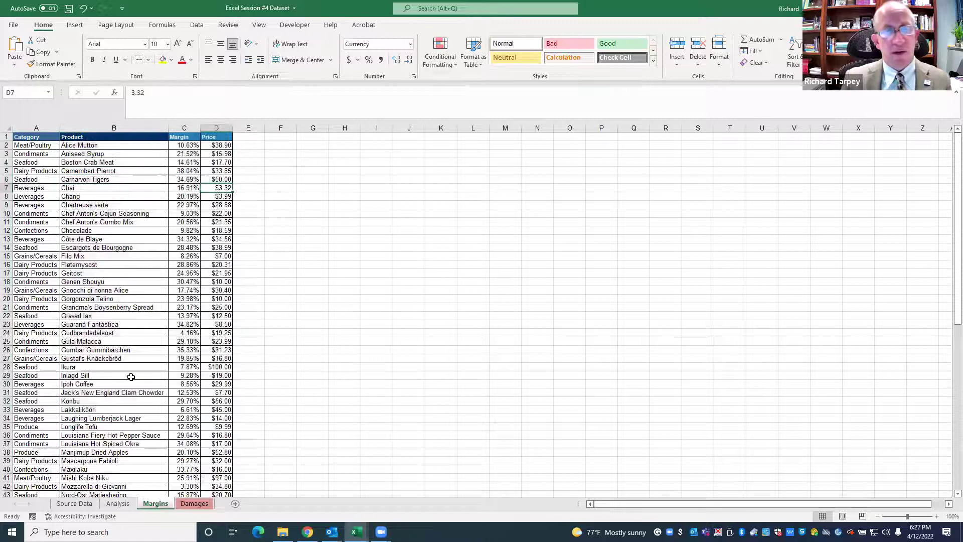
click(120, 504)
key(ctrl+c)
drag(302, 149, 281, 479)
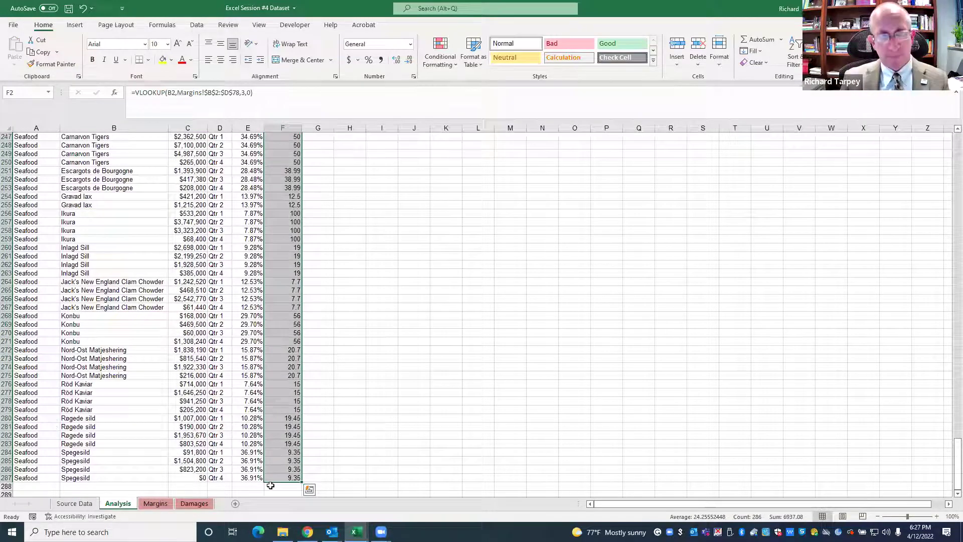
click(342, 380)
scroll(342, 381, up, 2)
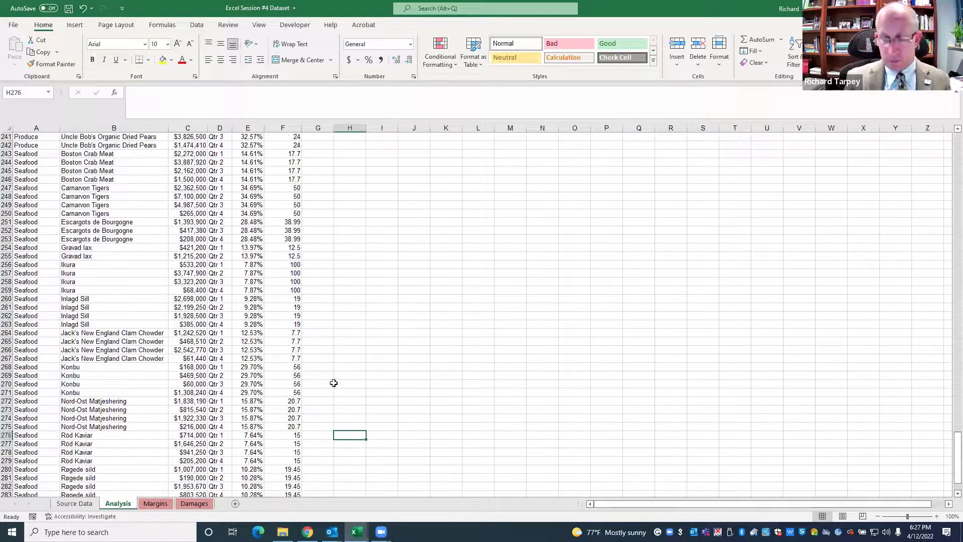
key(ctrl+Home)
Apply a plain Number format to the Selling Price column F
click(270, 128)
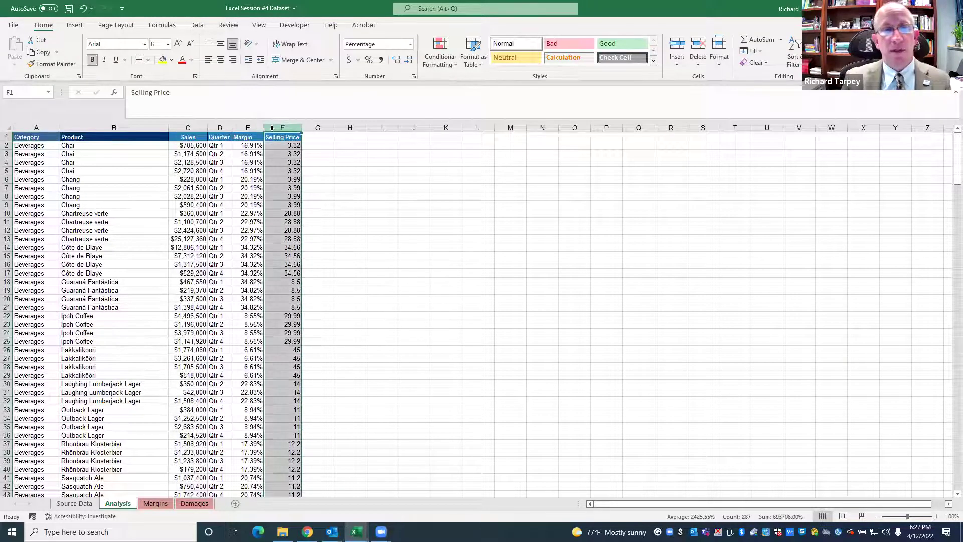
right_click(274, 129)
click(311, 256)
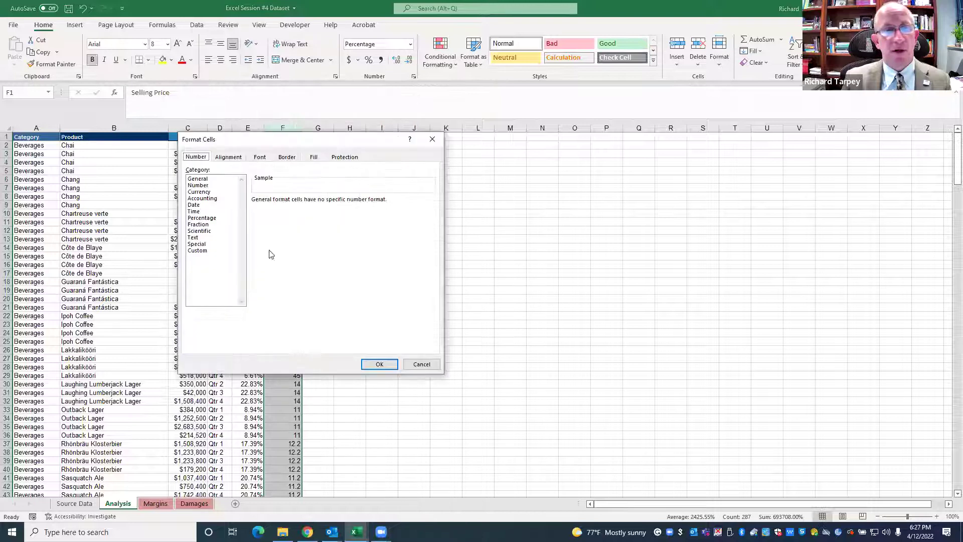
click(209, 192)
click(380, 365)
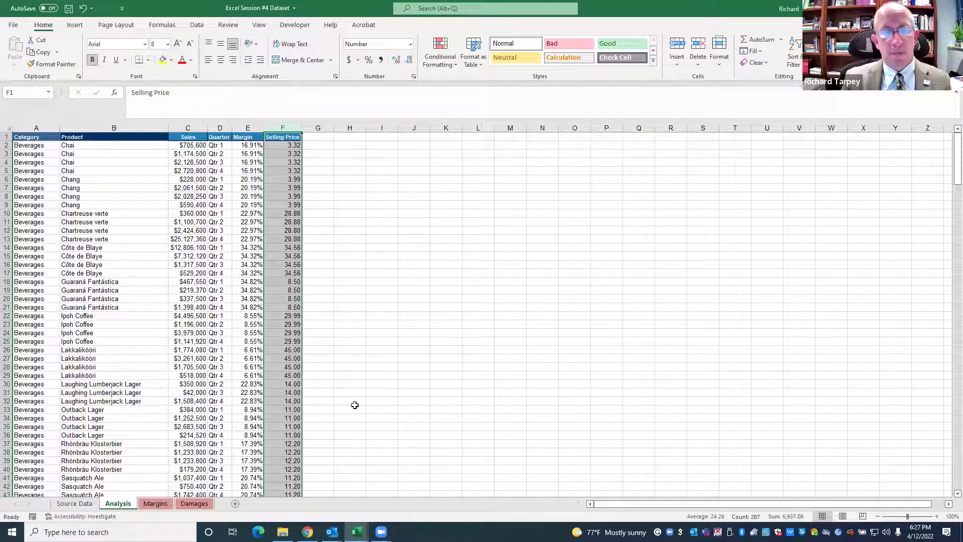
Reformat column F as Currency with two decimals, showing $3.32 for Chai and $3.99 for Chang
right_click(286, 132)
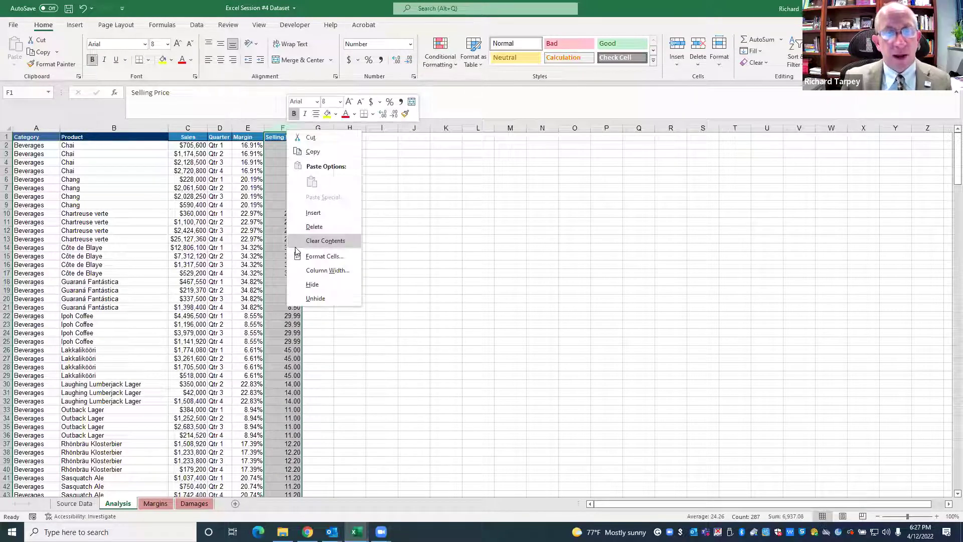
click(303, 255)
click(191, 183)
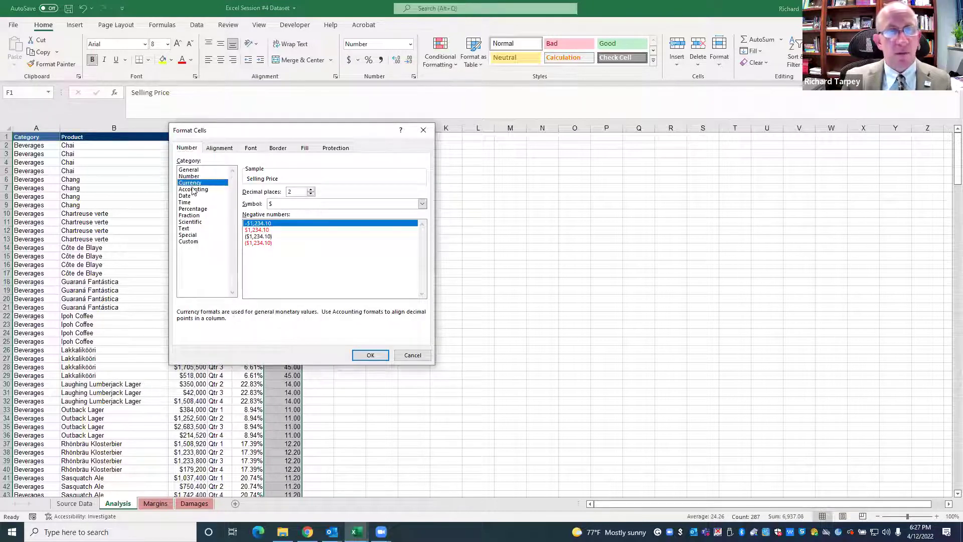
click(370, 355)
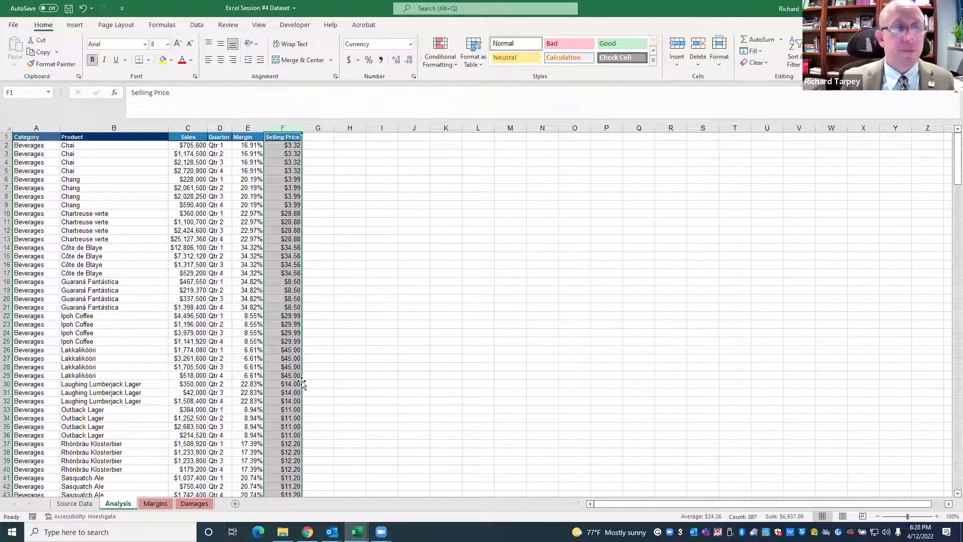
click(361, 366)
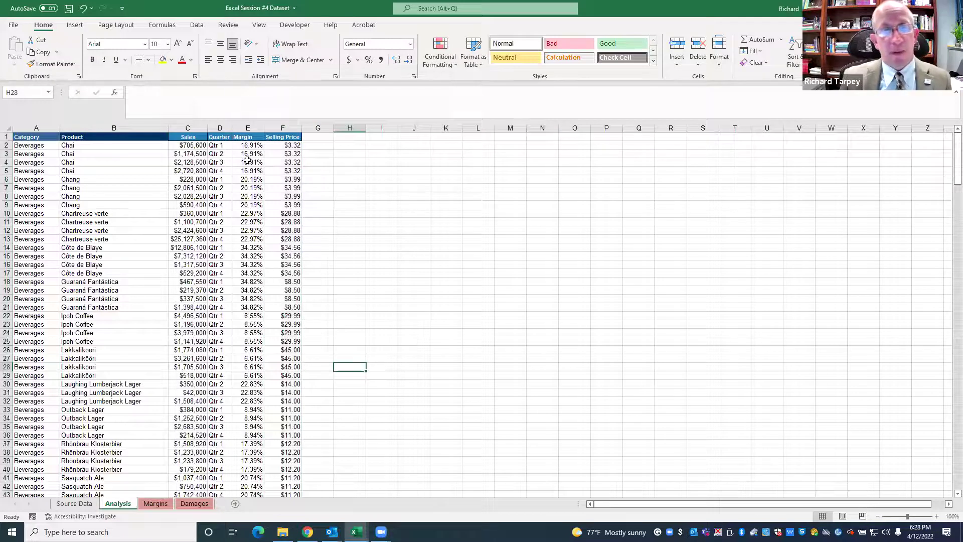
Open the Damages sheet and inspect its Quarter, Damaged Cost and category cells
click(162, 504)
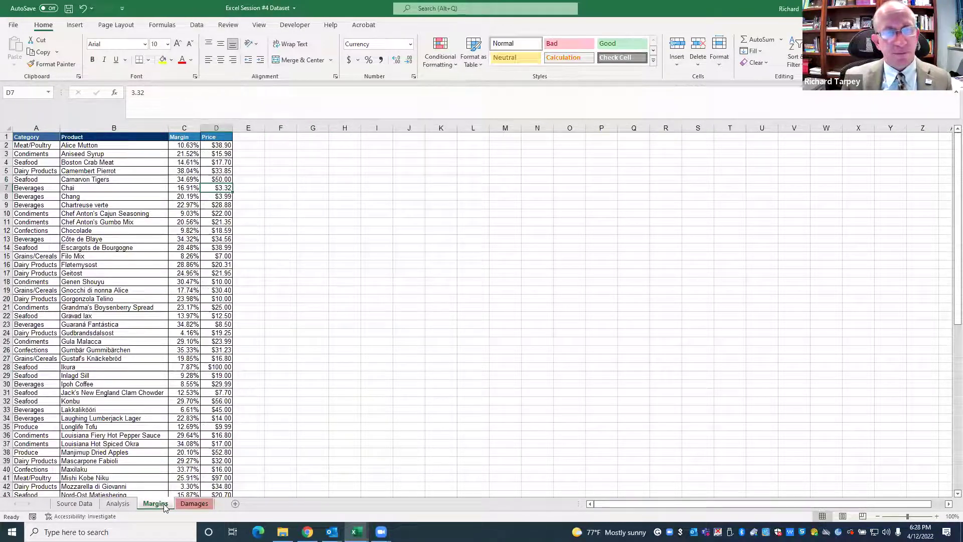
click(196, 506)
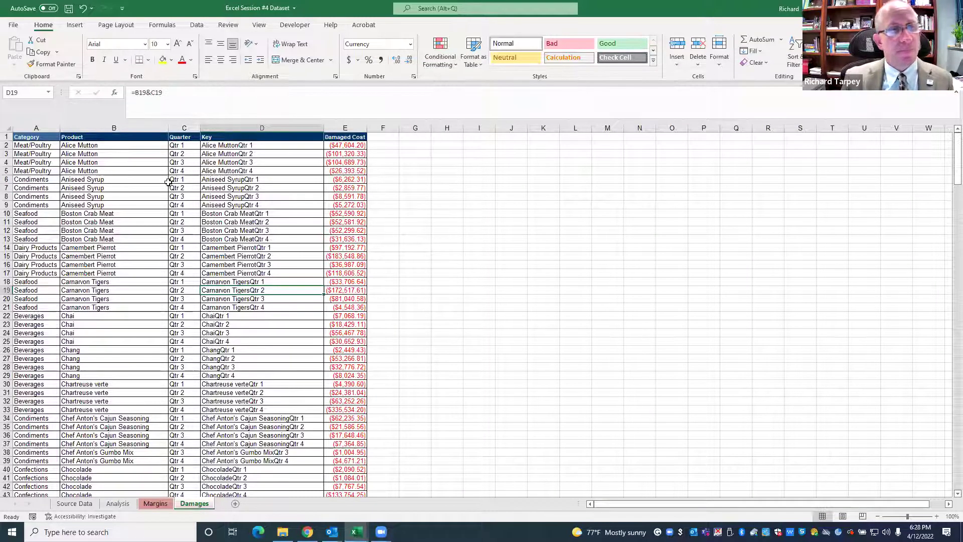
click(348, 126)
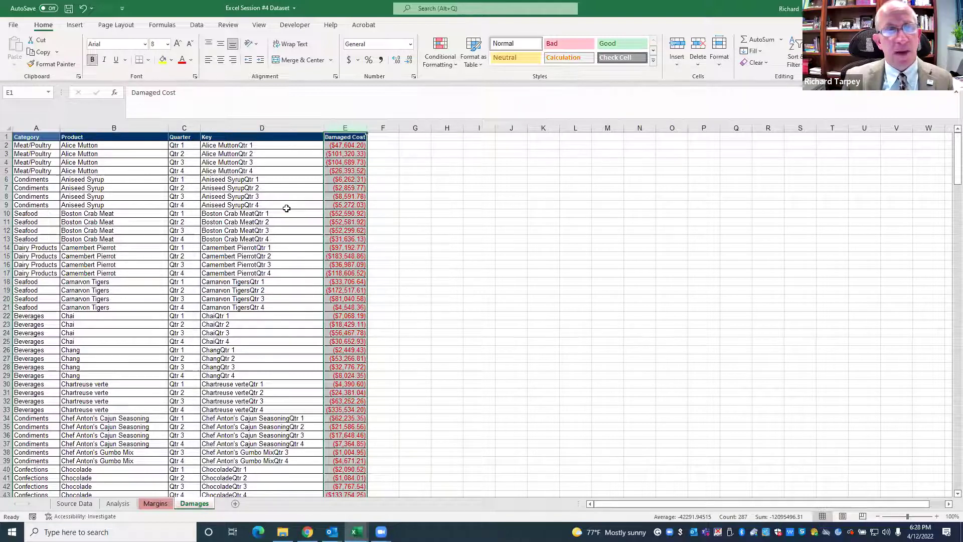
click(181, 146)
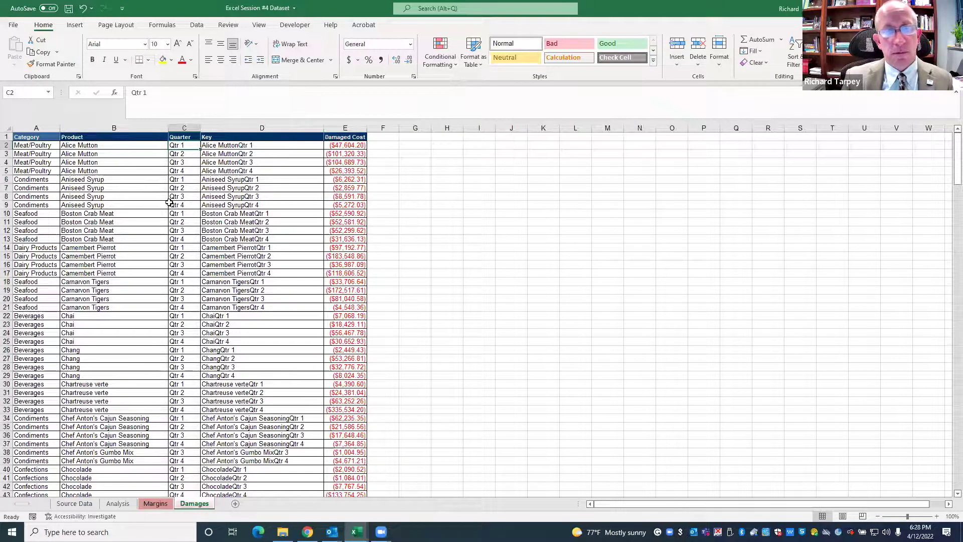
click(348, 153)
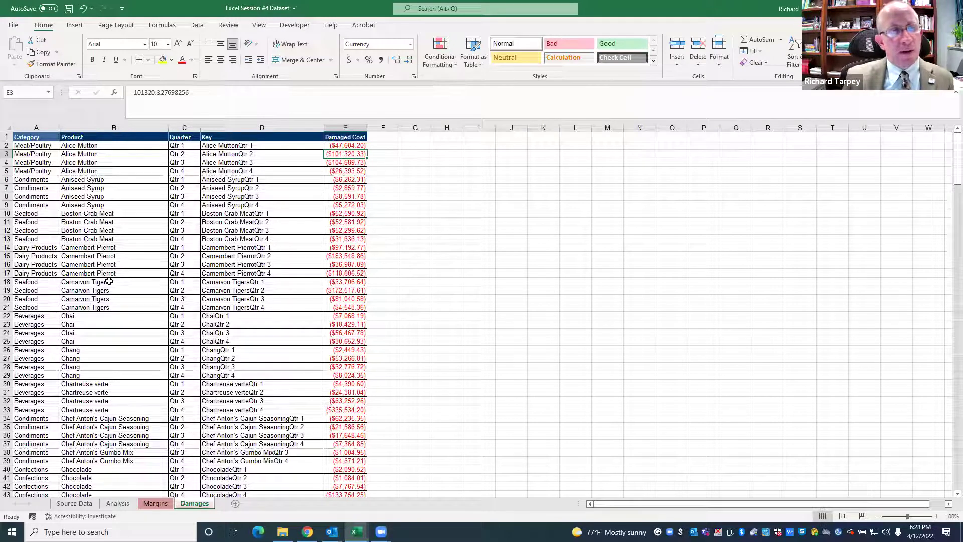
click(185, 145)
click(46, 145)
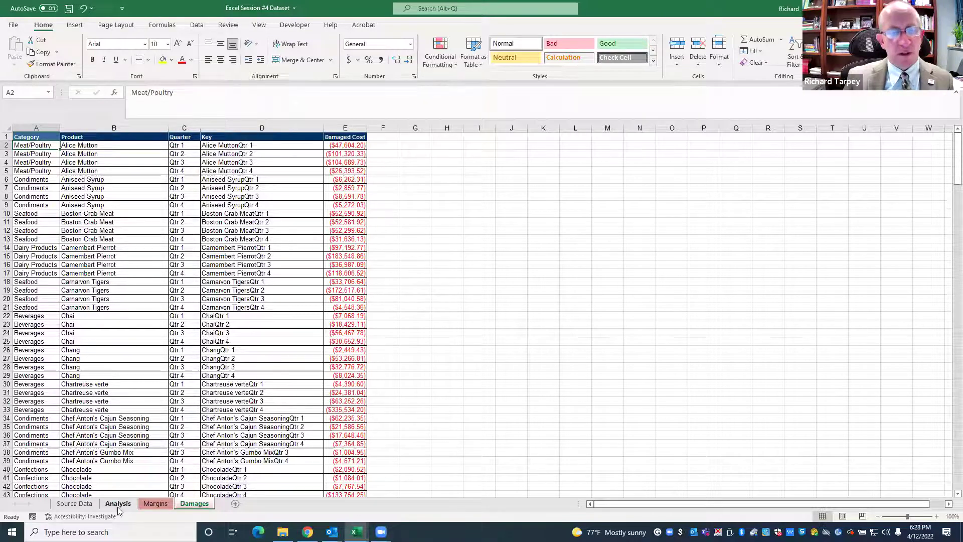
Review the repeated product names and Alice Mutton's Qtr 3 and Qtr 4 damaged costs
drag(83, 145, 81, 430)
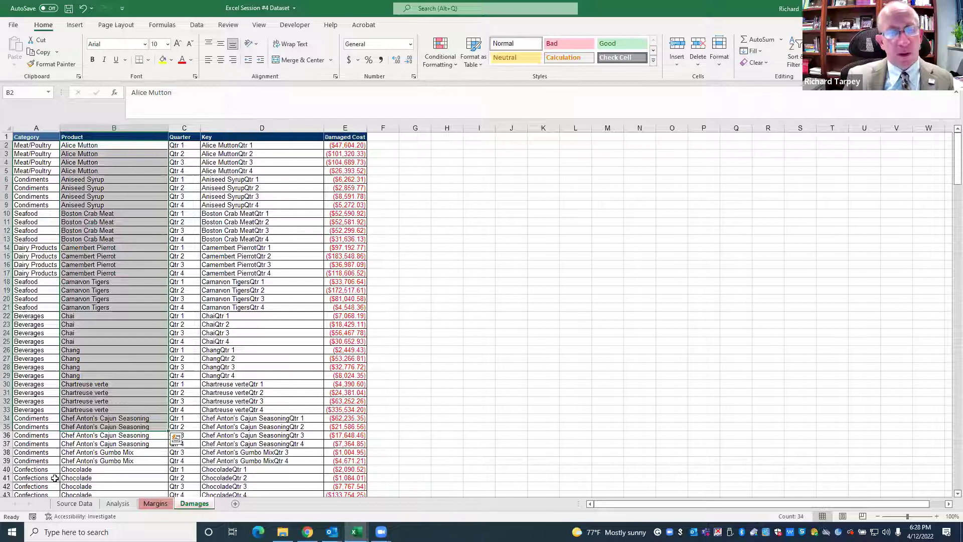
click(101, 149)
click(100, 163)
drag(99, 145, 99, 153)
click(99, 163)
click(87, 171)
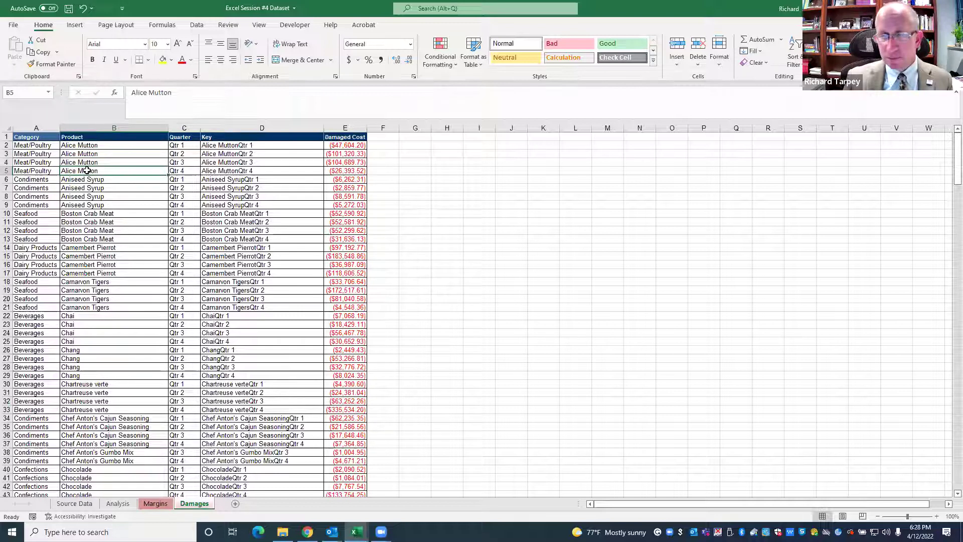
click(351, 162)
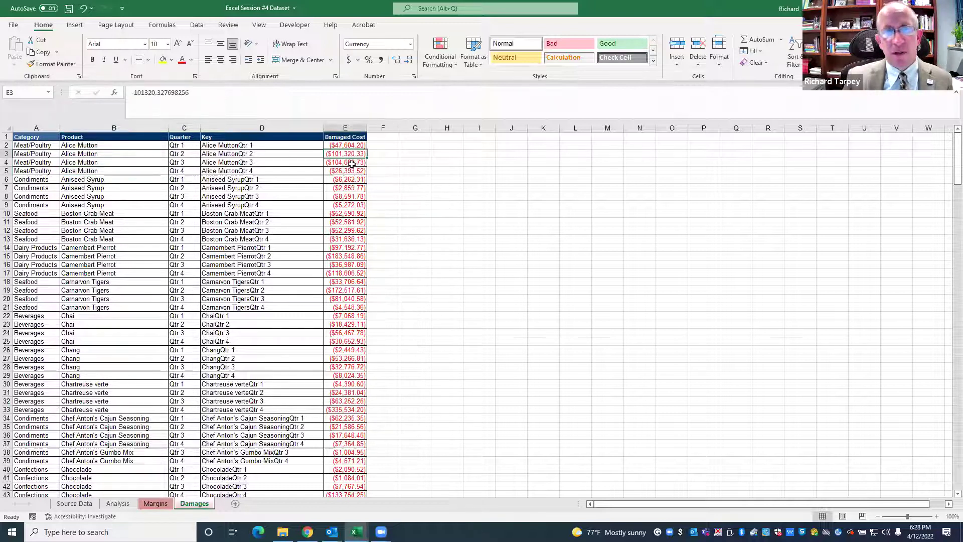
click(351, 170)
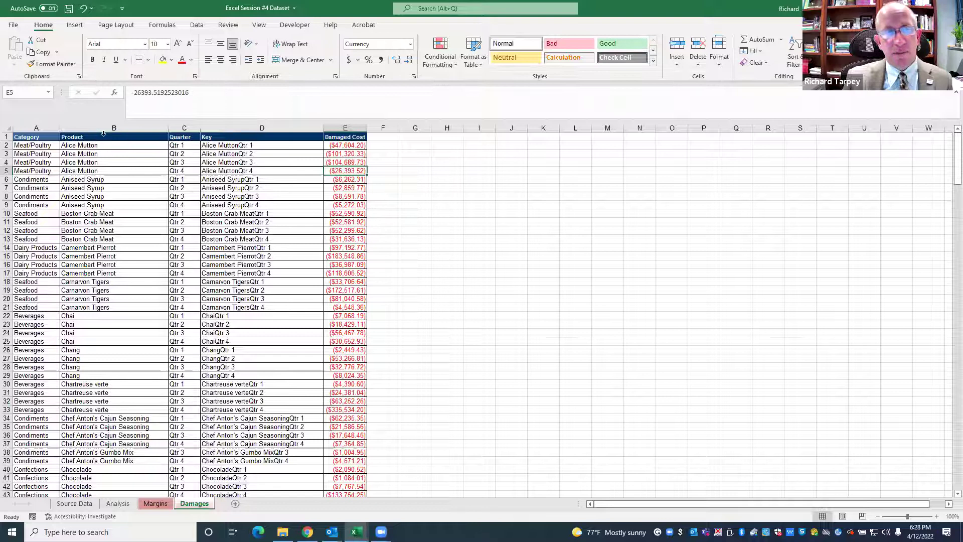
drag(102, 144, 98, 210)
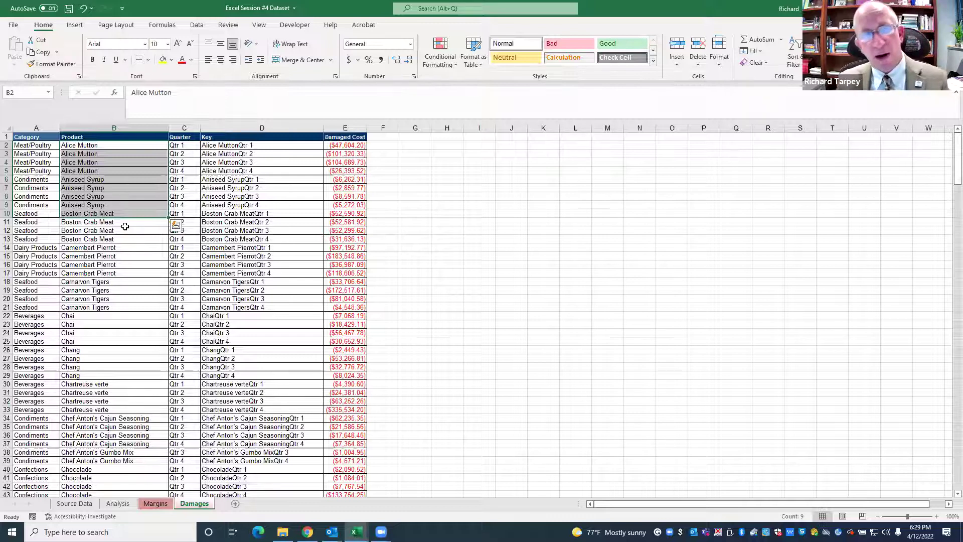
click(121, 274)
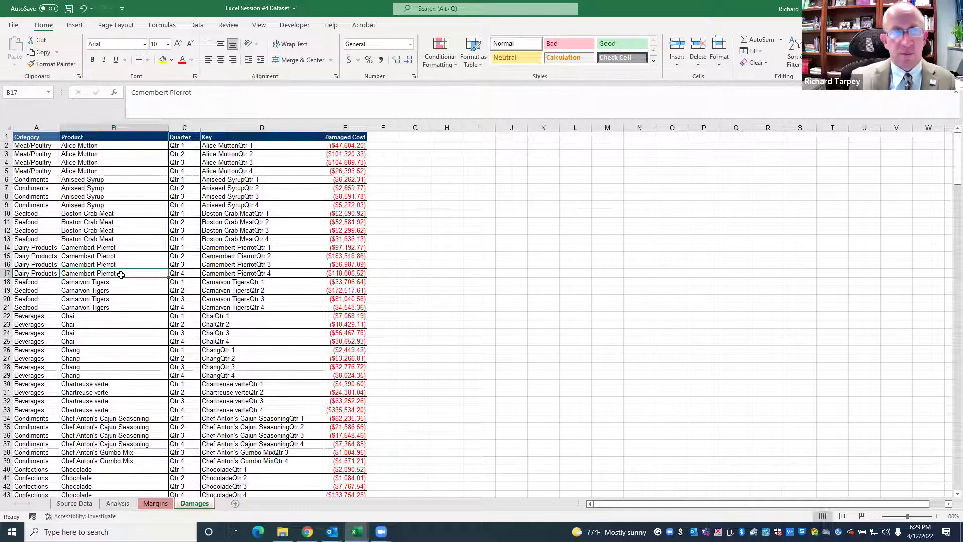
click(40, 149)
shift+click(94, 145)
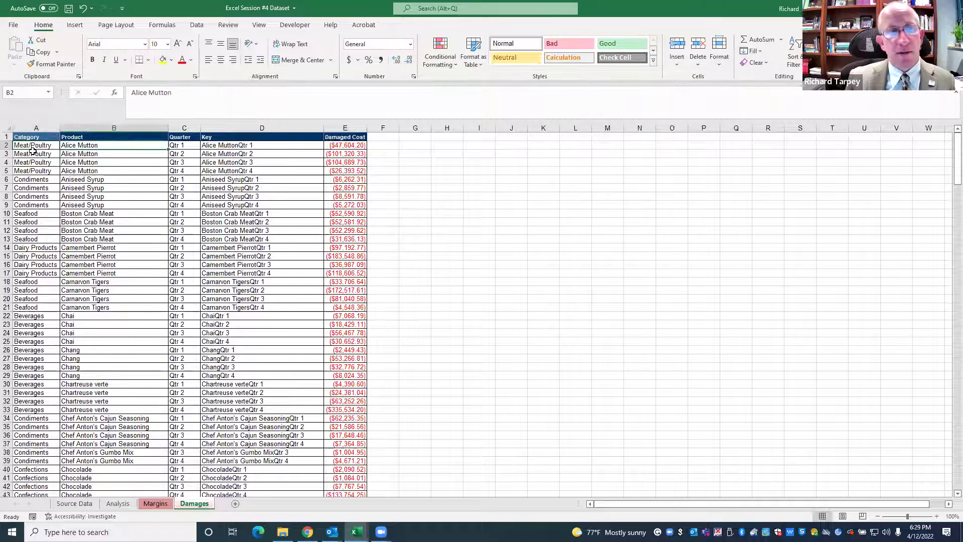
click(33, 149)
key(Return)
key(Tab)
key(Return)
key(Tab)
click(80, 147)
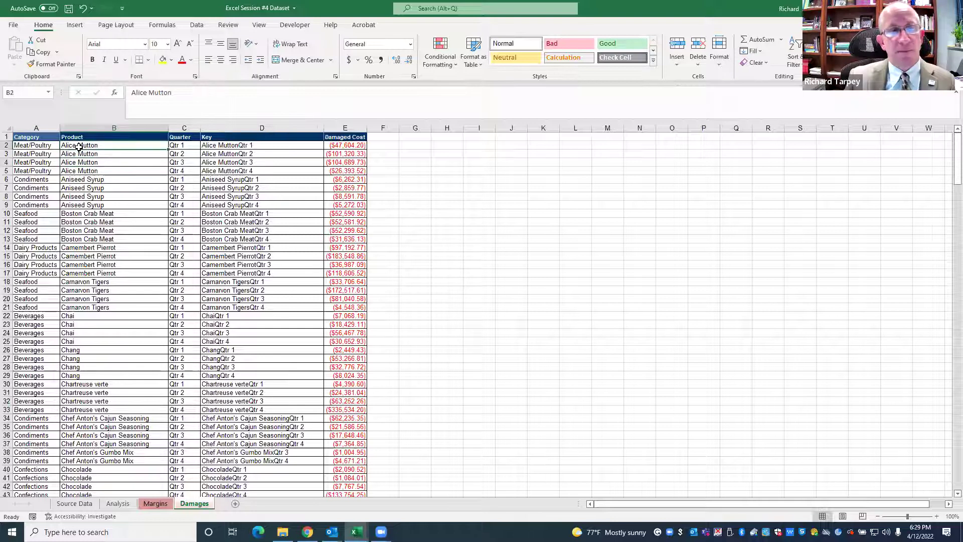
click(181, 145)
click(115, 152)
click(178, 151)
click(123, 164)
click(172, 163)
click(114, 172)
click(173, 171)
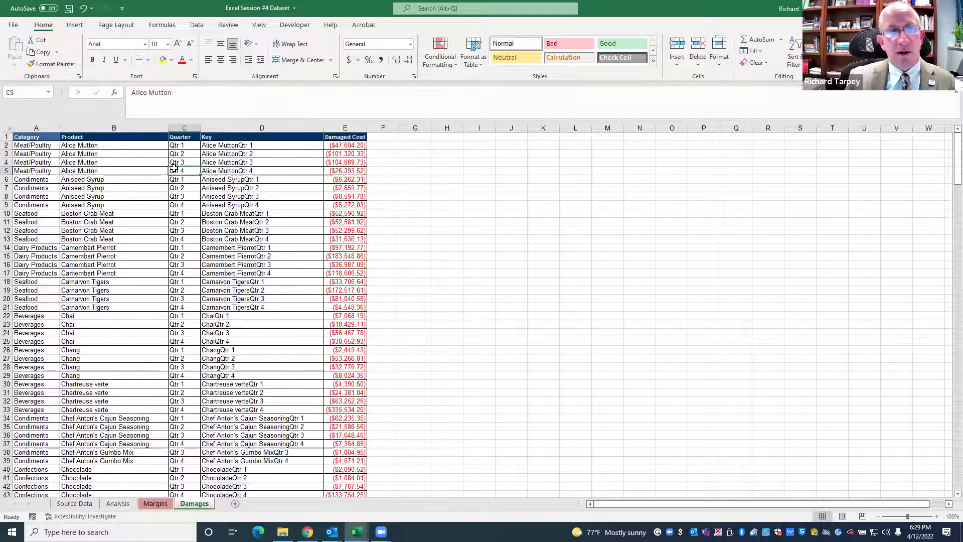
click(117, 180)
drag(103, 145, 169, 153)
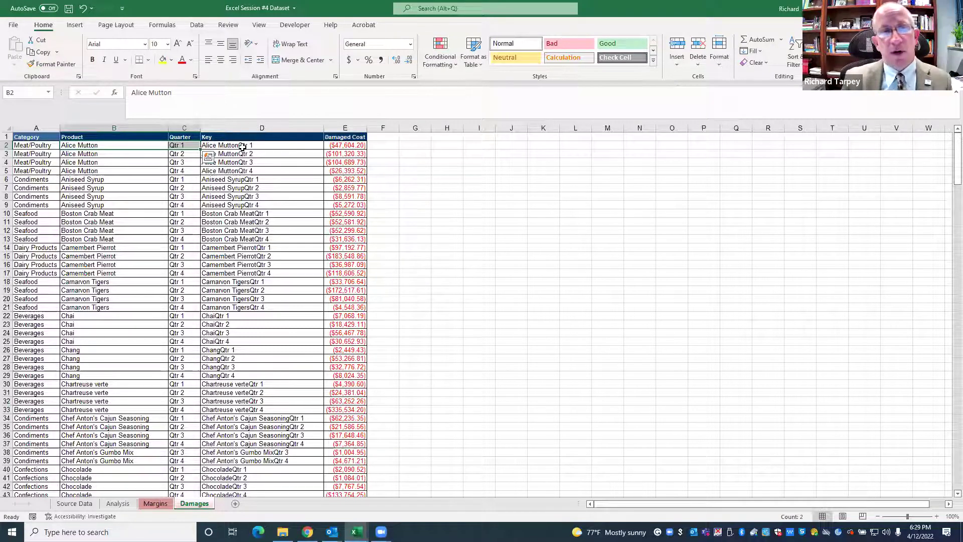
Delete the filled Key column D and insert a blank column in its place
click(261, 128)
right_click(258, 129)
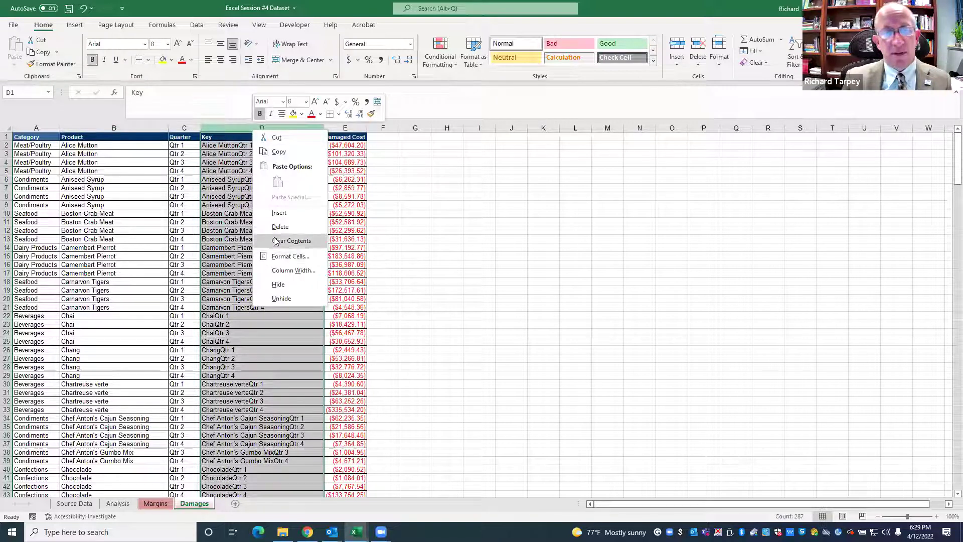
click(280, 226)
right_click(227, 132)
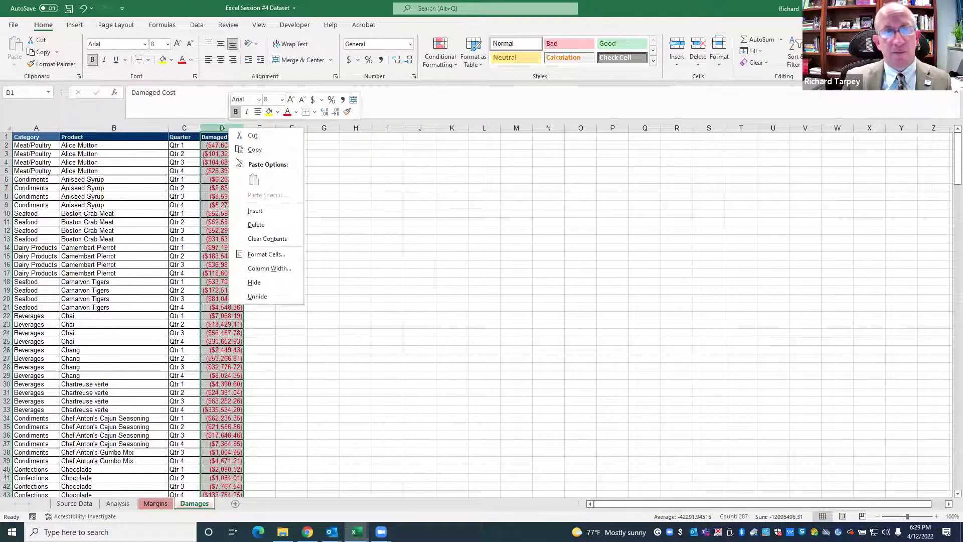
click(251, 213)
Head the new column D with 'Key' and note the first row's product and quarter
click(211, 137)
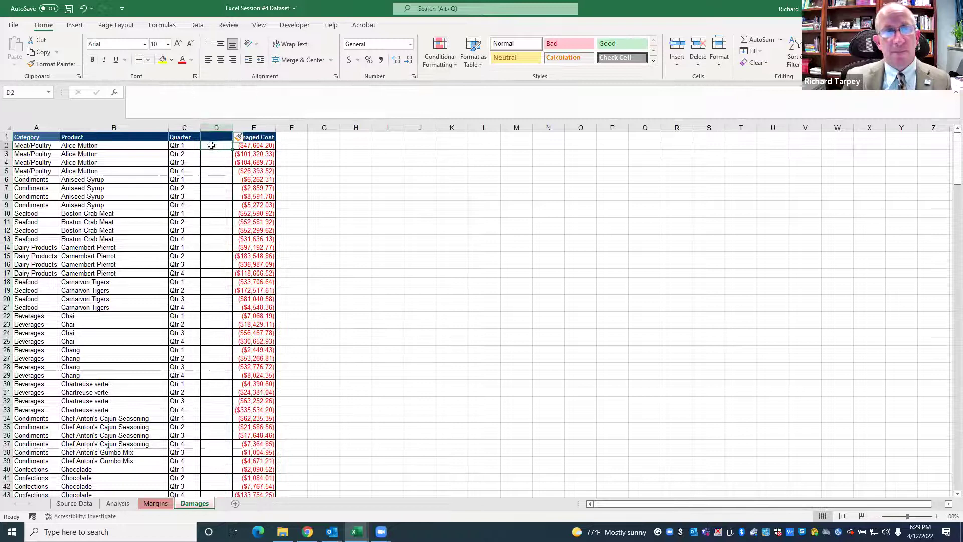
text(Key)
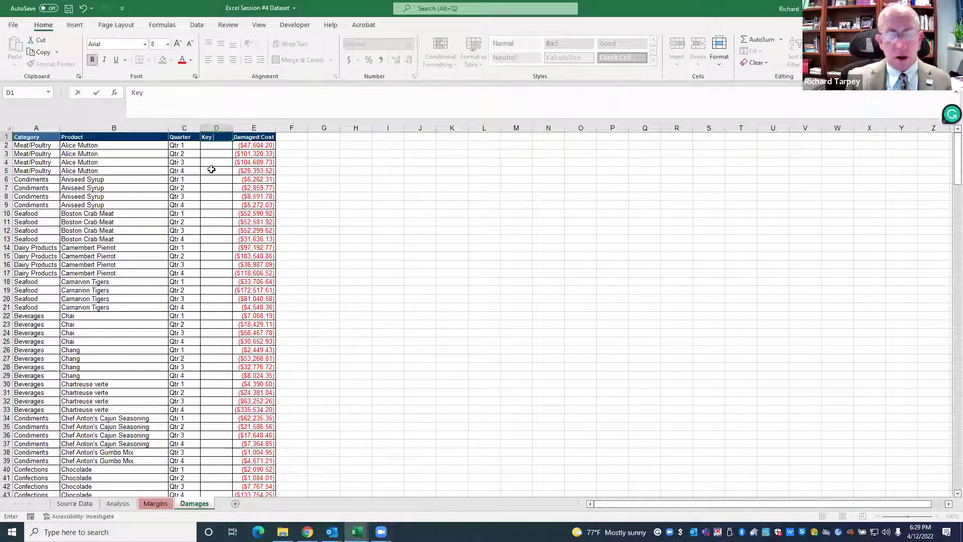
click(211, 178)
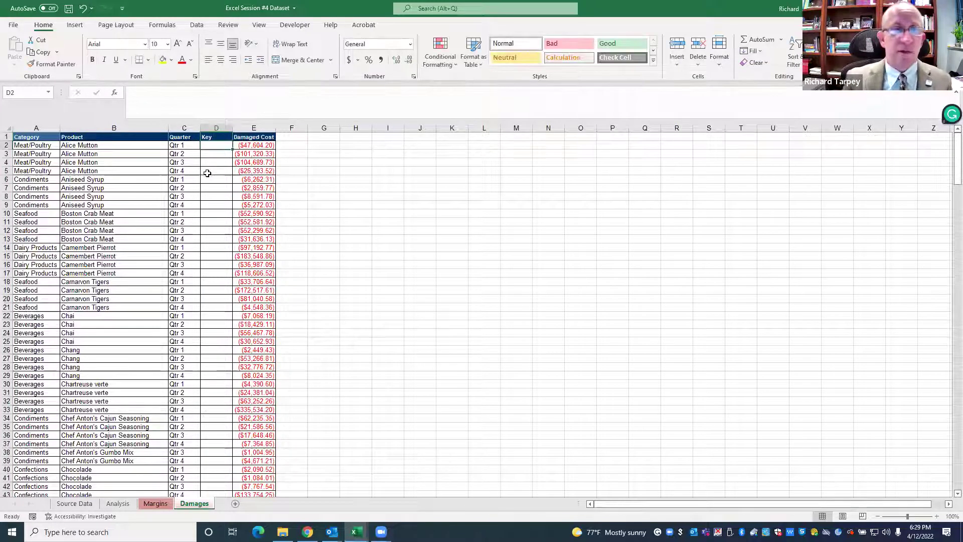
click(212, 147)
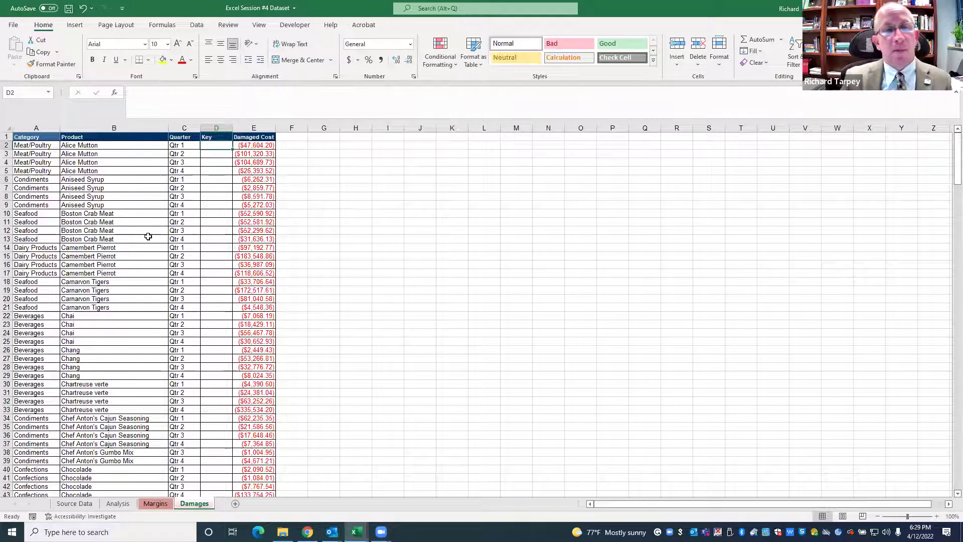
click(83, 145)
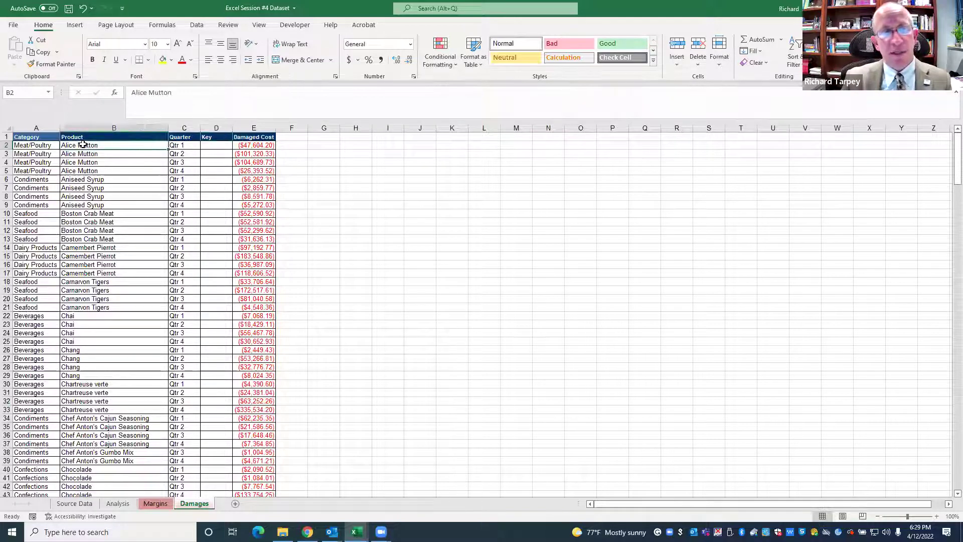
click(184, 146)
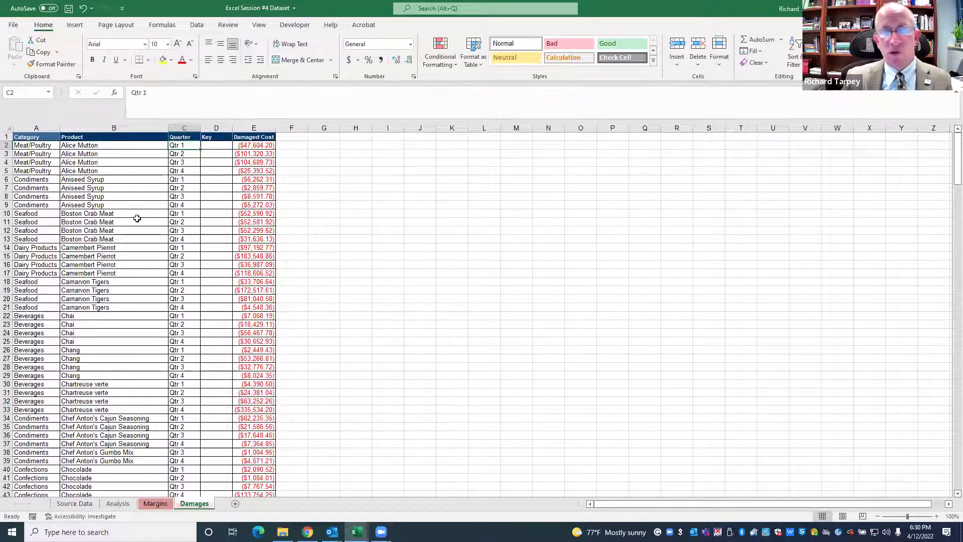
Enter the key formula =B2&C2 in D2 and widen column D to fit it
click(222, 145)
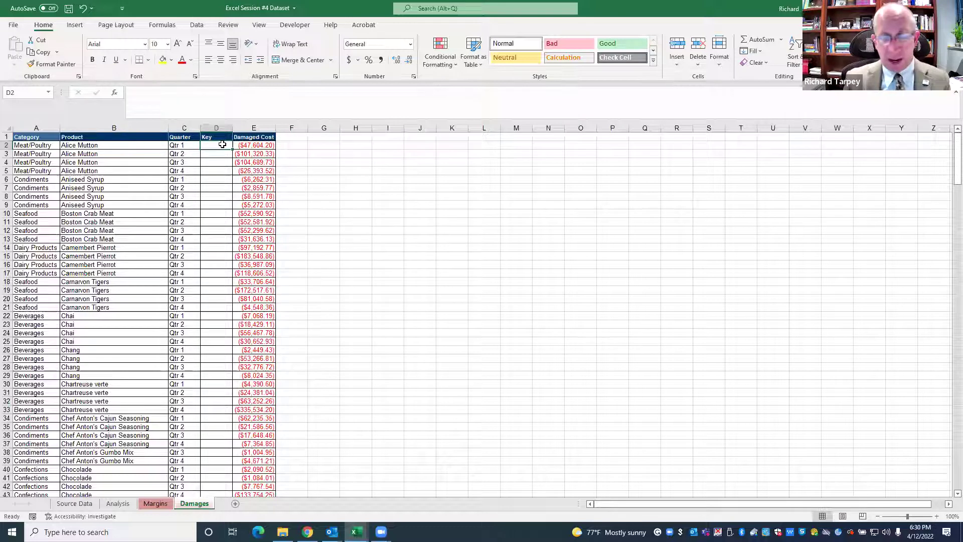
text(=)
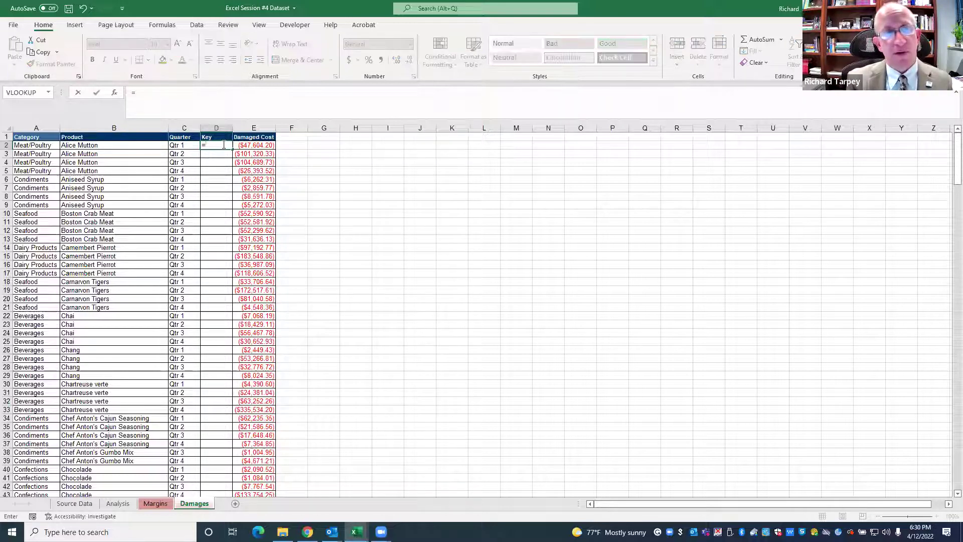
text(b2)
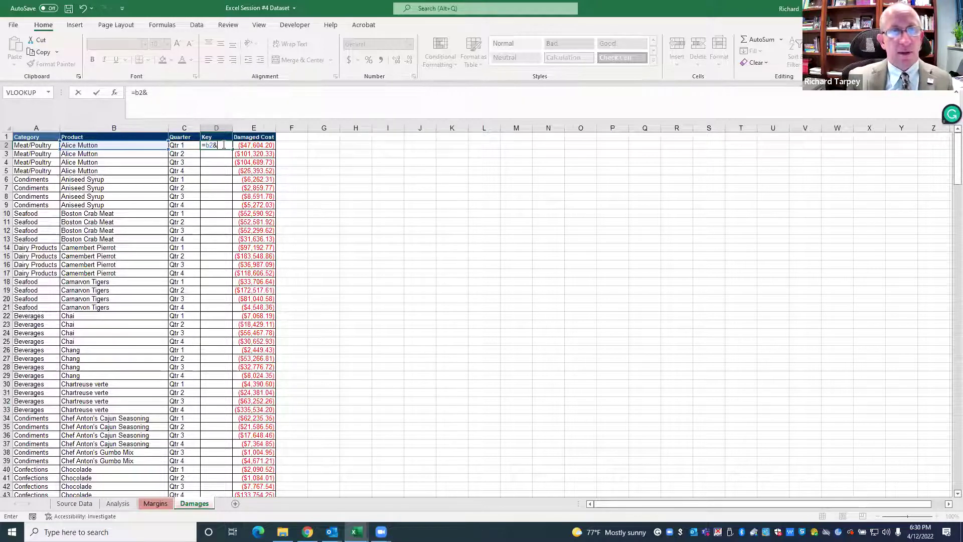
text(&c2)
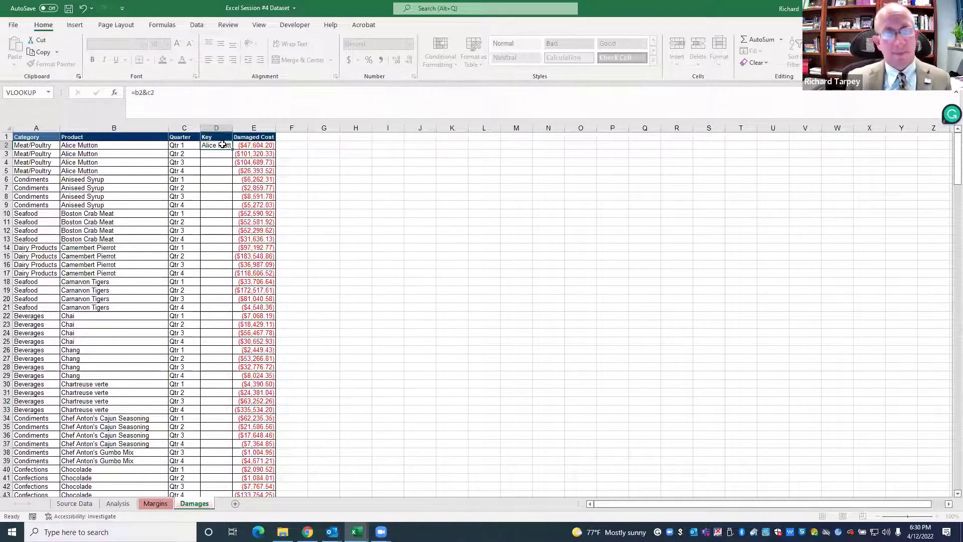
key(Tab)
double_click(233, 129)
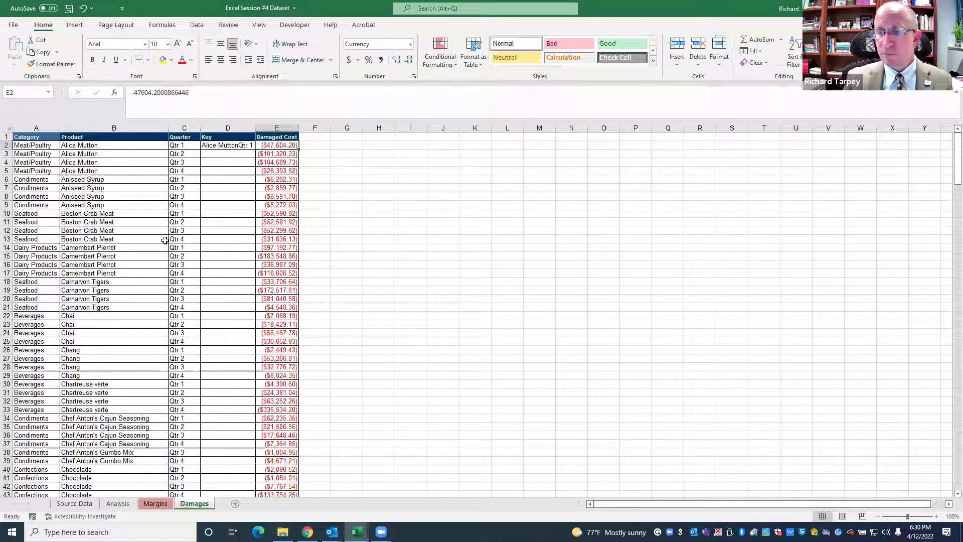
Fill the key formula down to row 287 and autofit column D to the longest keys
click(235, 147)
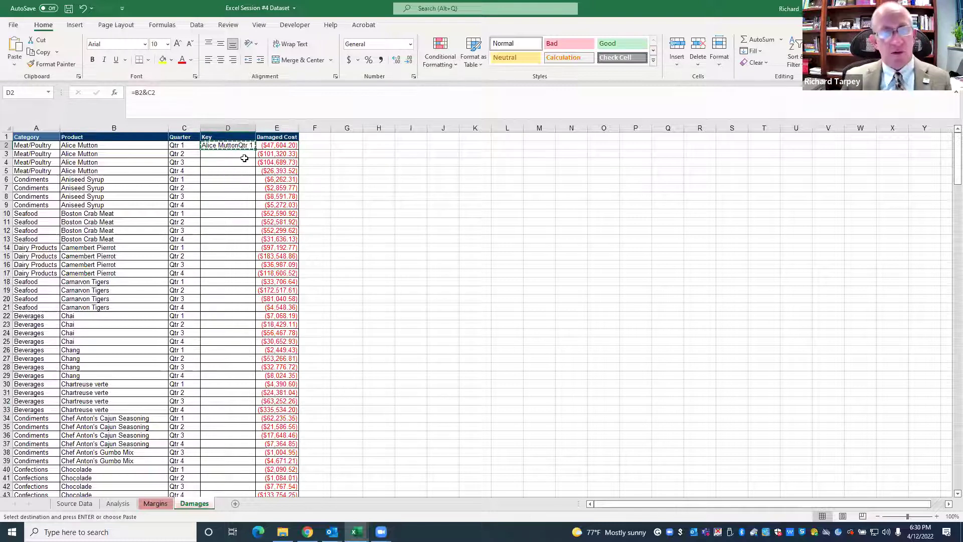
drag(255, 149, 233, 477)
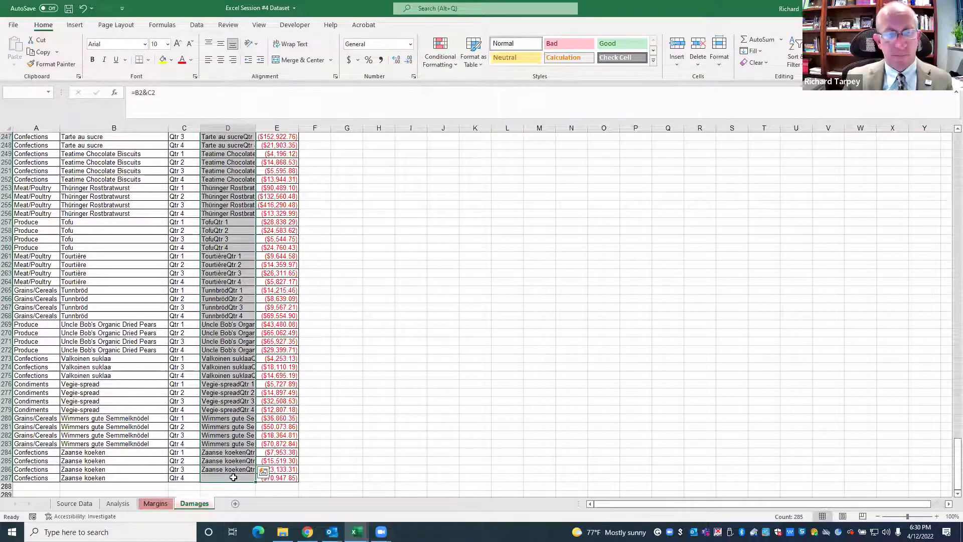
click(229, 468)
key(ctrl+c)
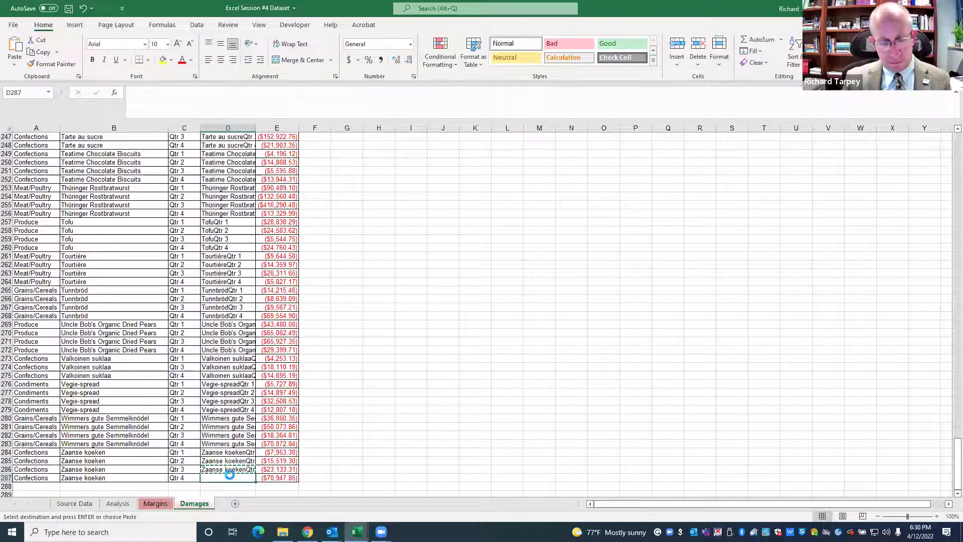
click(228, 458)
scroll(229, 453, up, 2)
key(ctrl+Home)
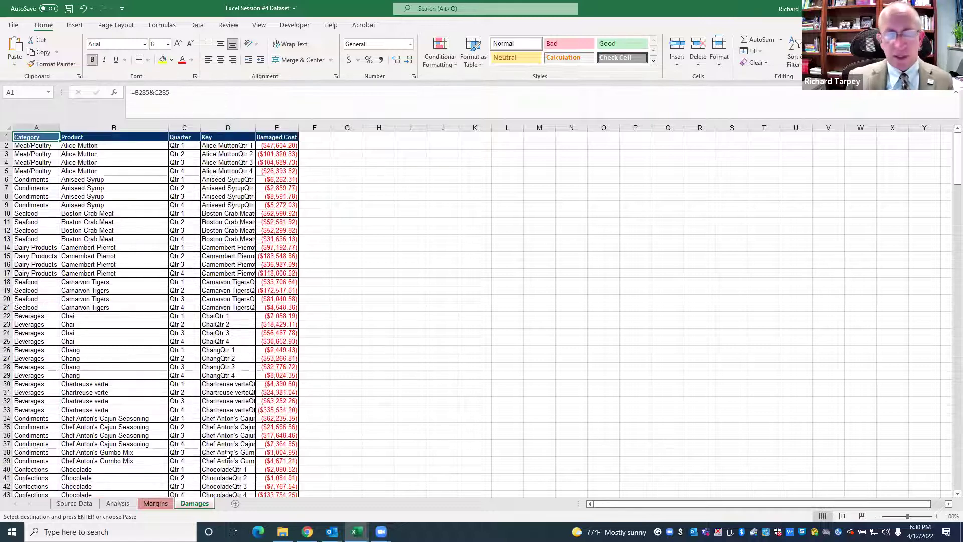
double_click(254, 125)
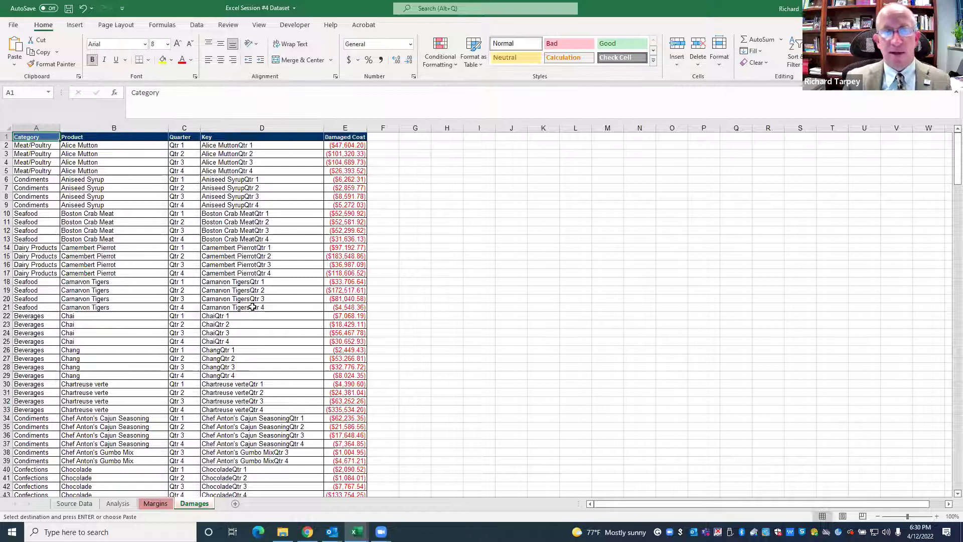
click(236, 136)
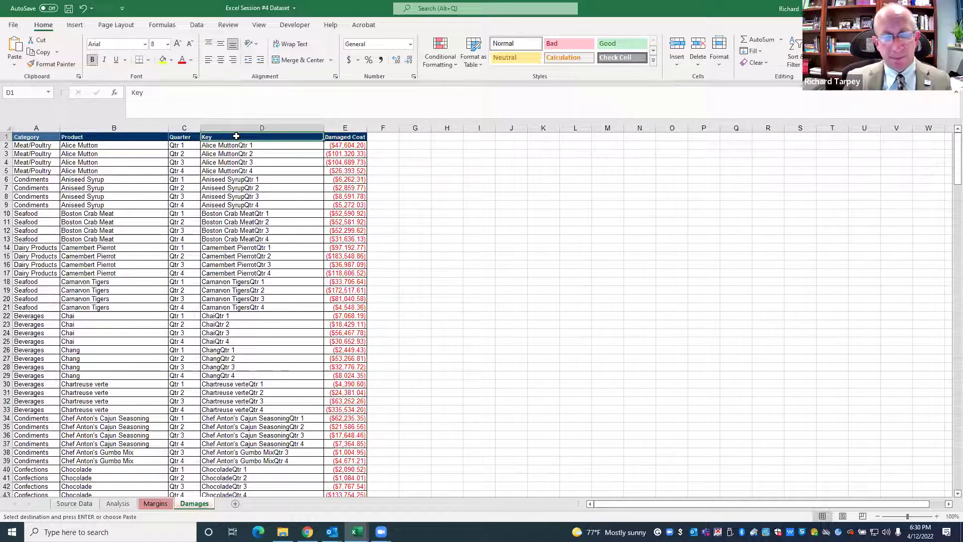
On the Analysis sheet, copy the Selling Price header into G1, rename it 'Damage Costs', and autofit column G
click(118, 503)
click(321, 137)
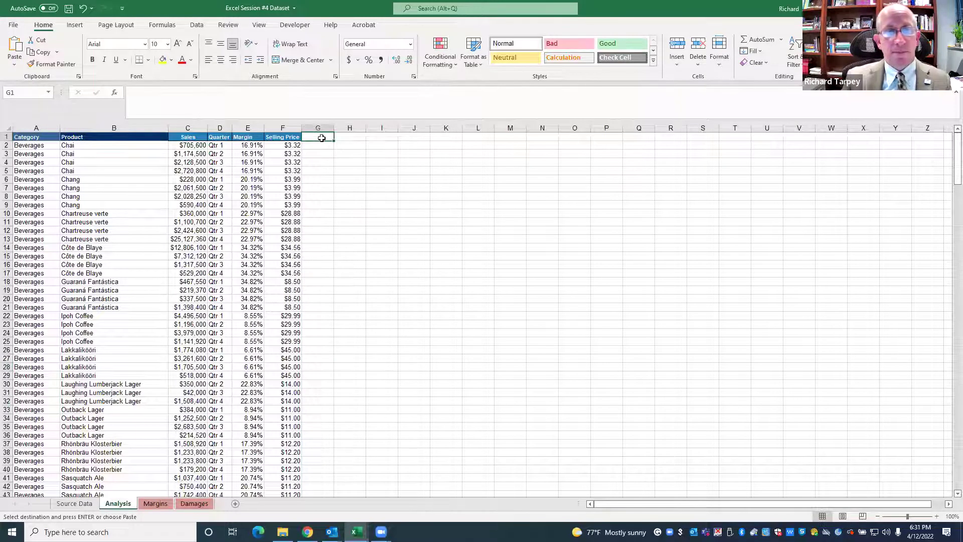
click(290, 138)
key(ctrl+c)
click(316, 136)
key(ctrl+v)
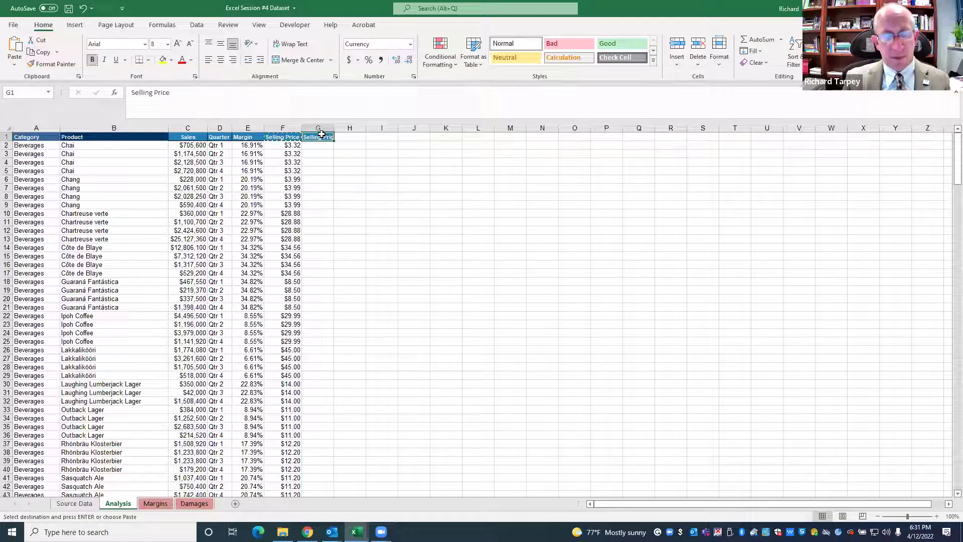
text(Damage C)
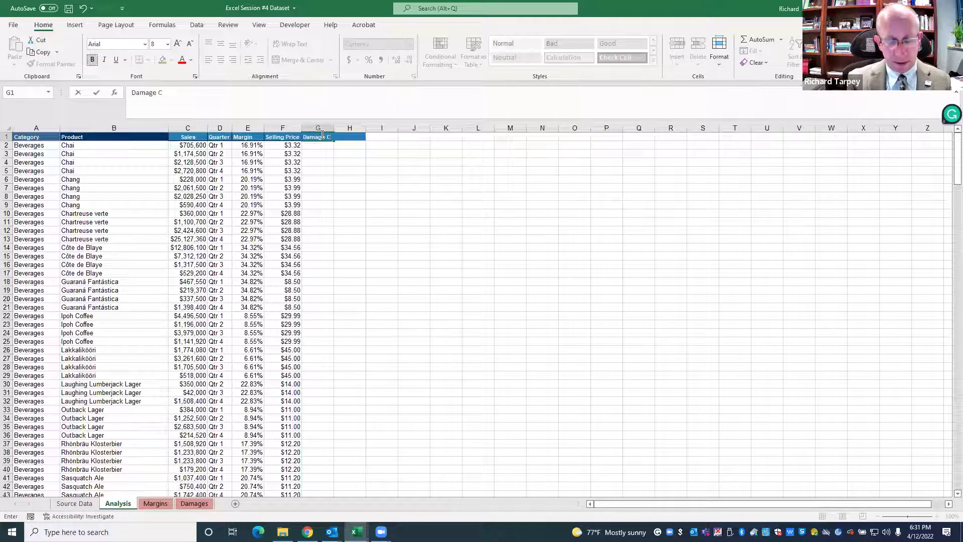
key(Tab)
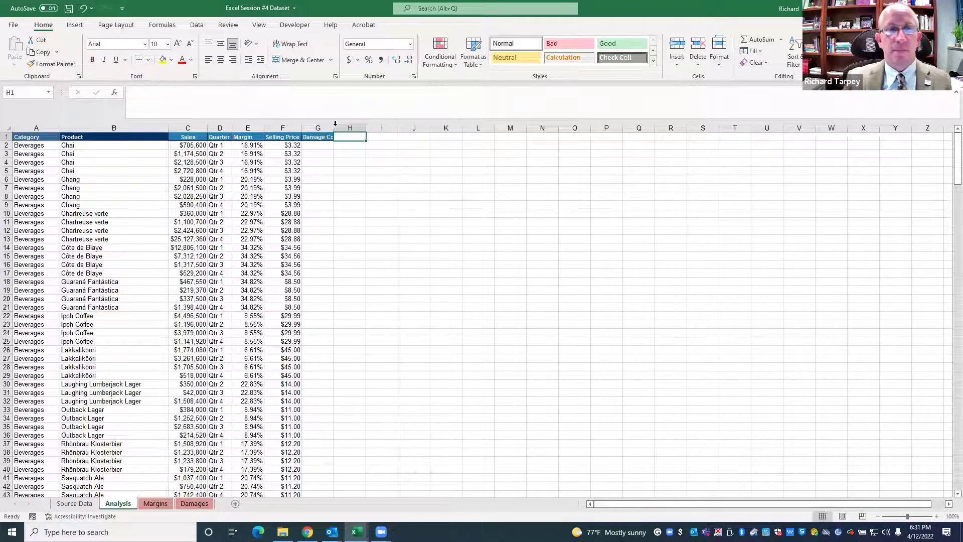
double_click(335, 124)
click(274, 145)
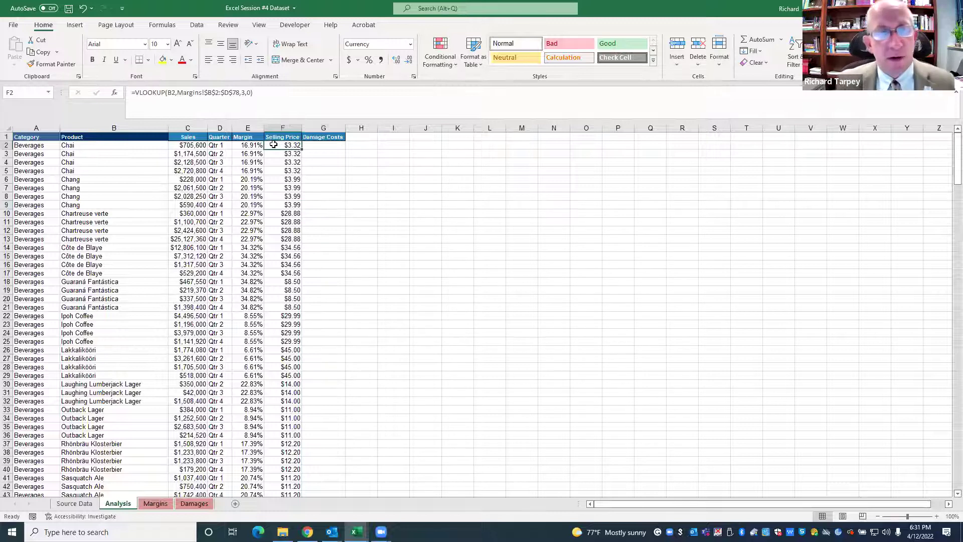
Enter =VLOOKUP(B2&D2, Damages!D2:E287, 2, 0) in G2, returning -7068.188199 for Chai Qtr 1
click(313, 144)
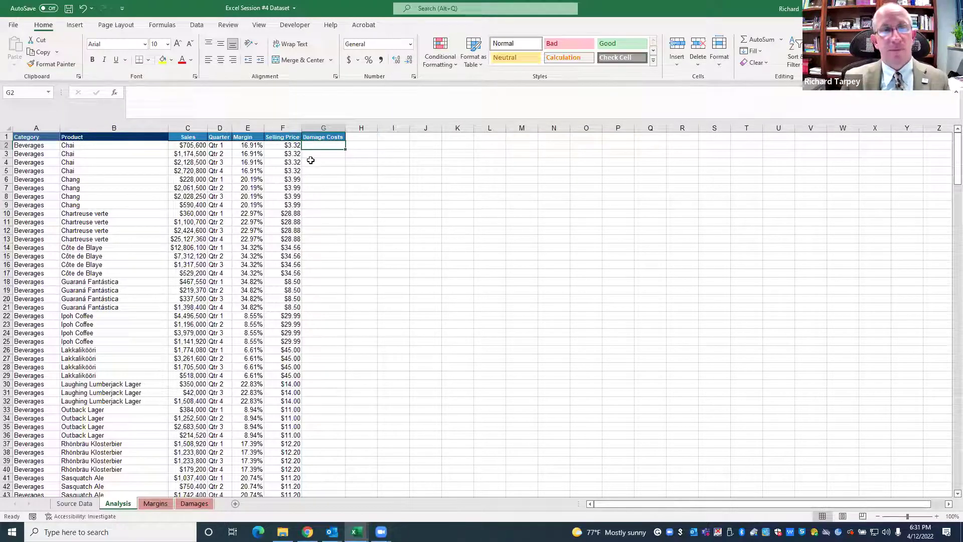
text(=)
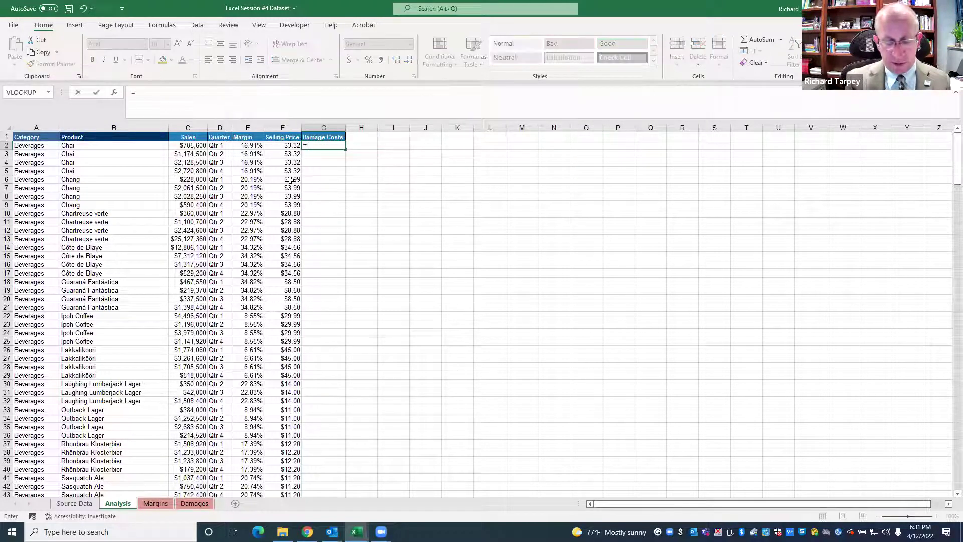
text(vlookup()
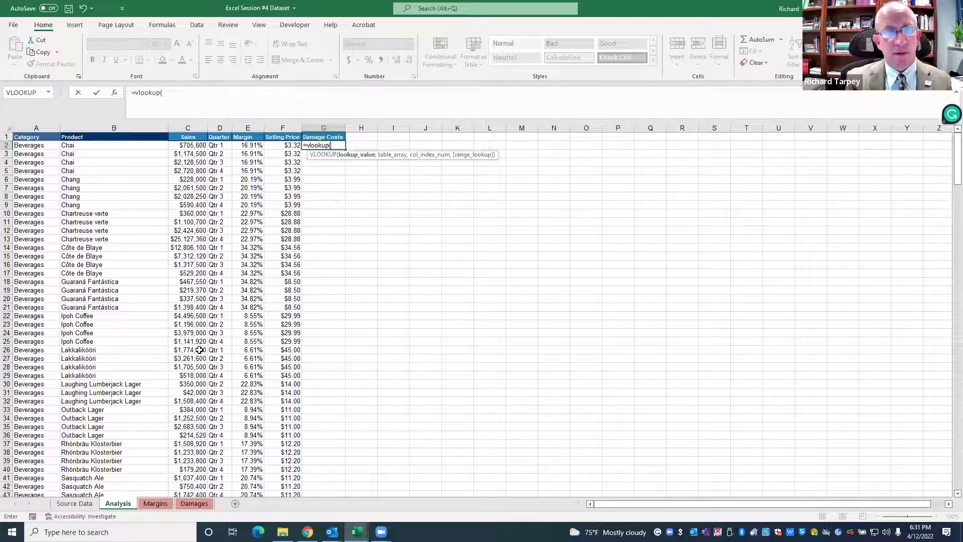
text(b2)
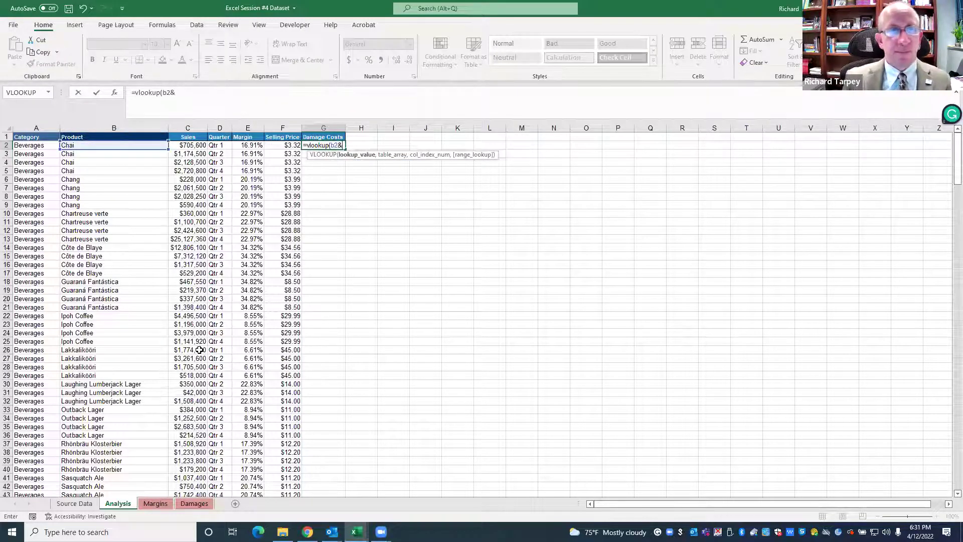
text(&d2)
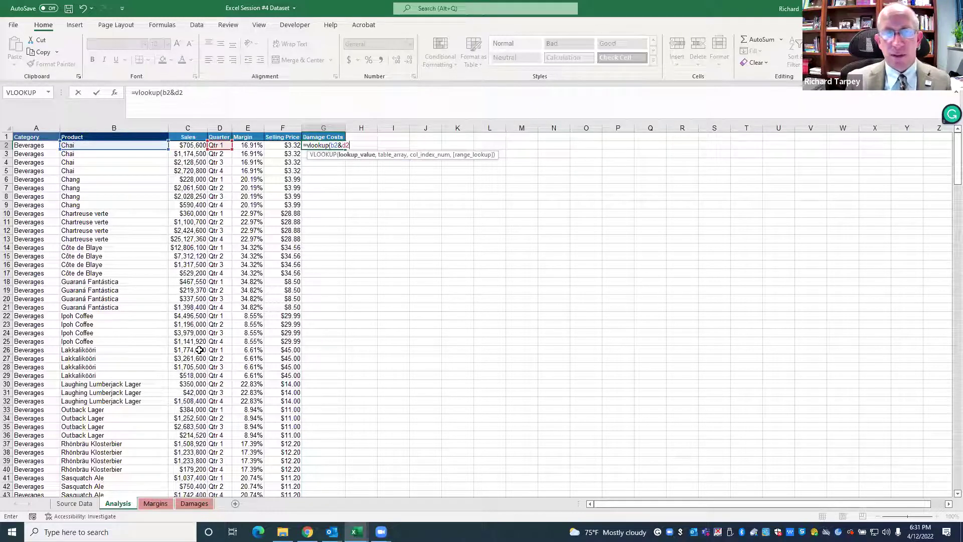
text(,)
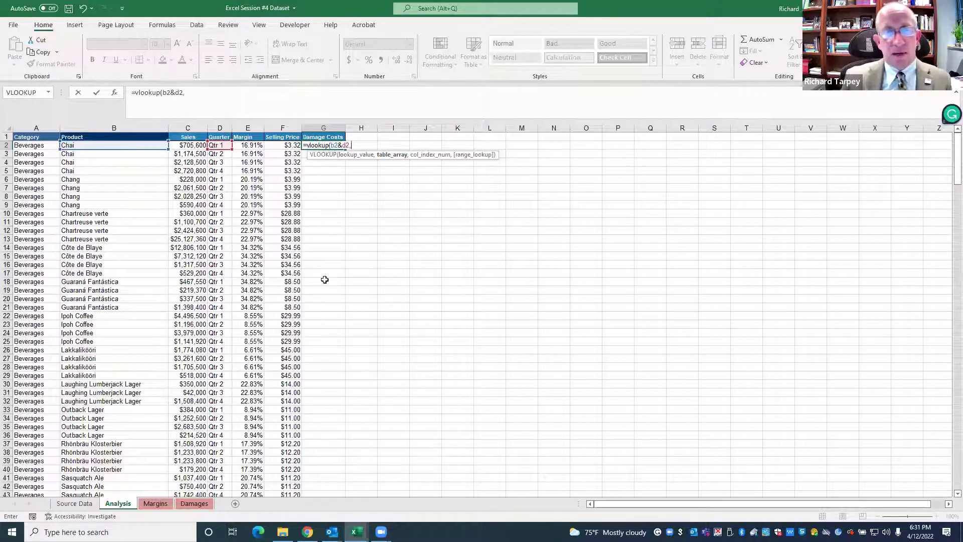
click(157, 503)
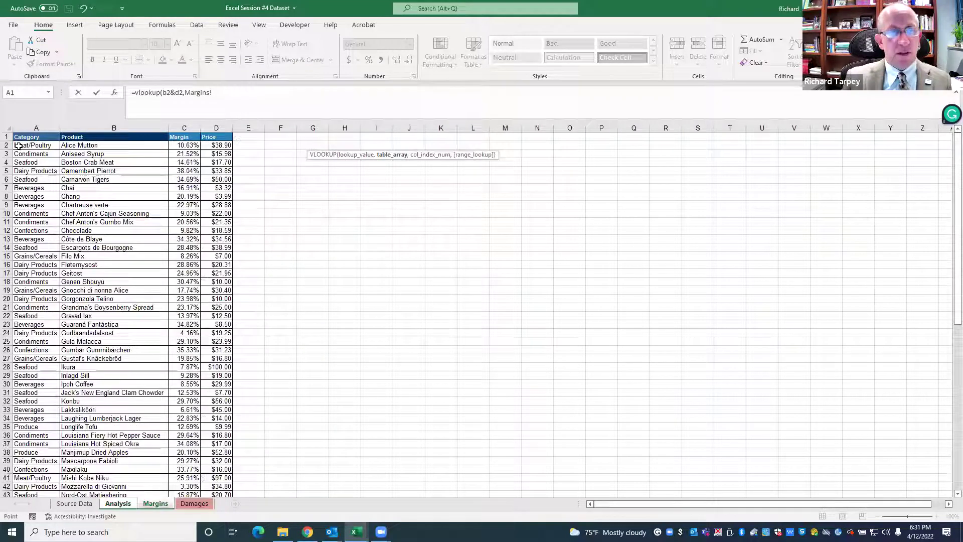
click(186, 504)
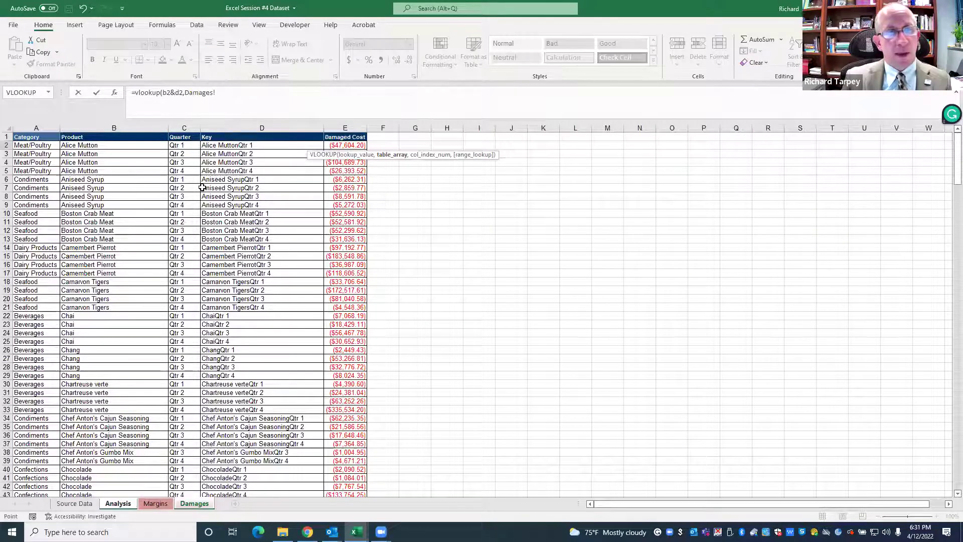
drag(227, 145, 332, 478)
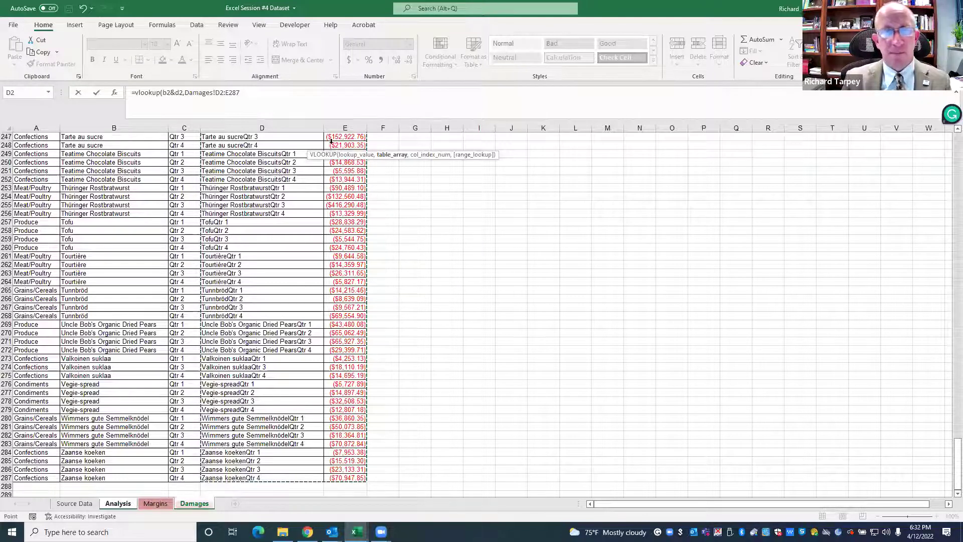
click(255, 89)
text(,)
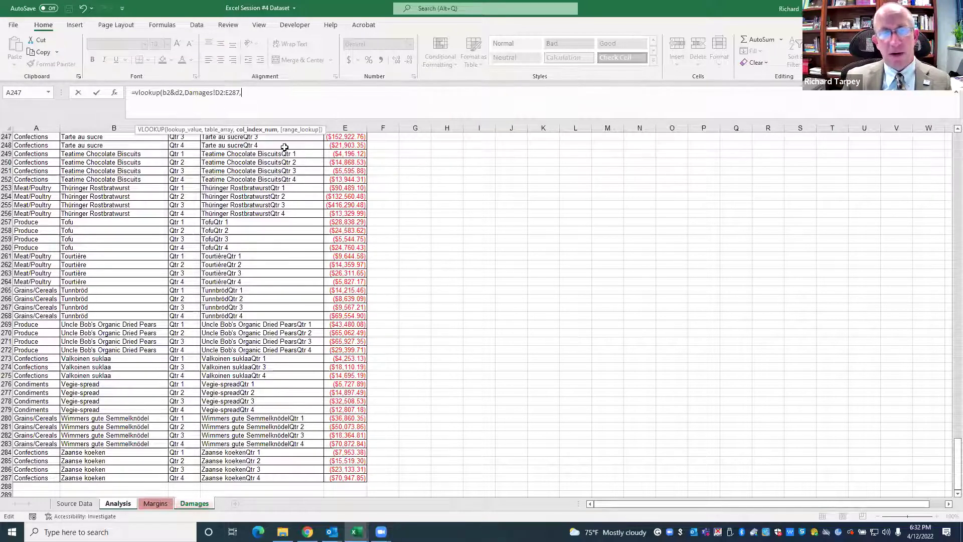
text(2,)
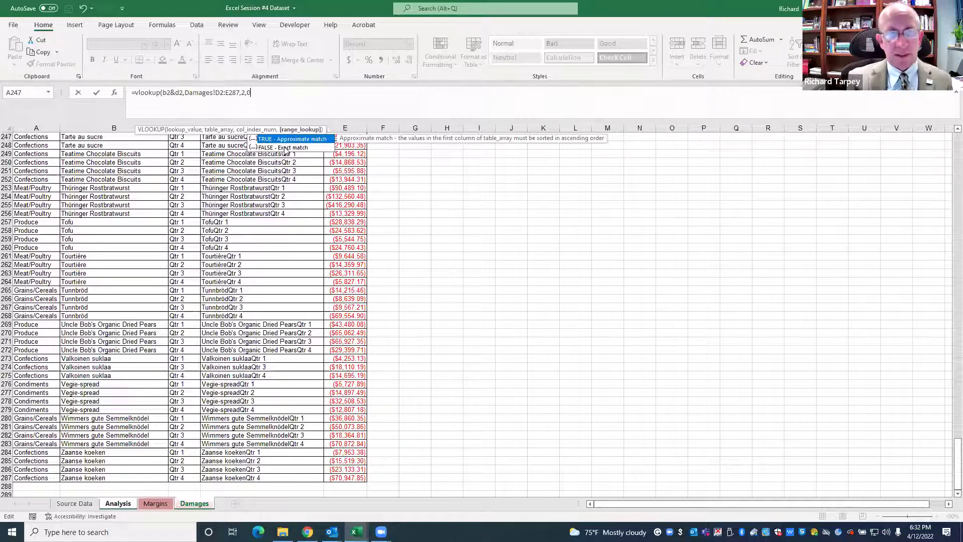
text(0))
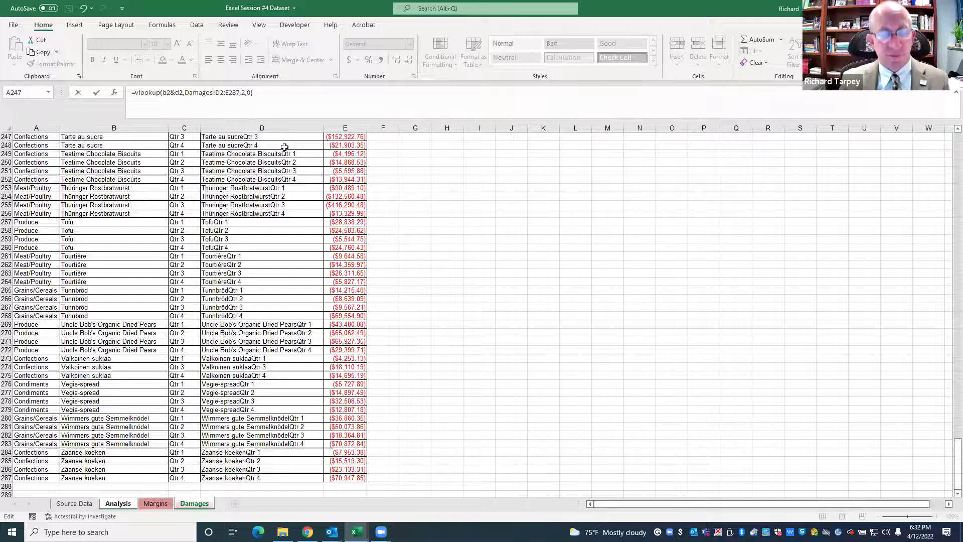
key(Return)
click(337, 147)
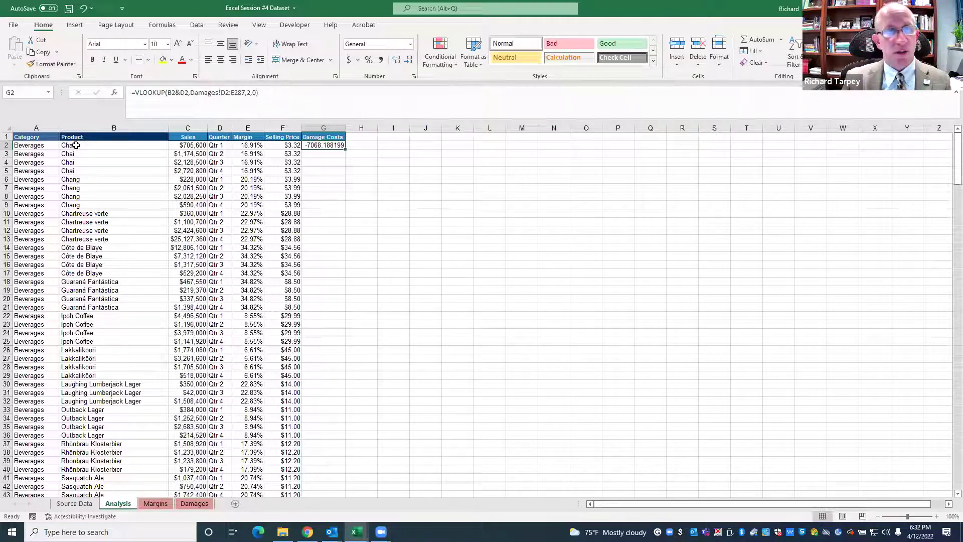
Check the Chai Qtr 1 damaged cost on the Damages sheet
click(188, 504)
scroll(93, 290, up, 5)
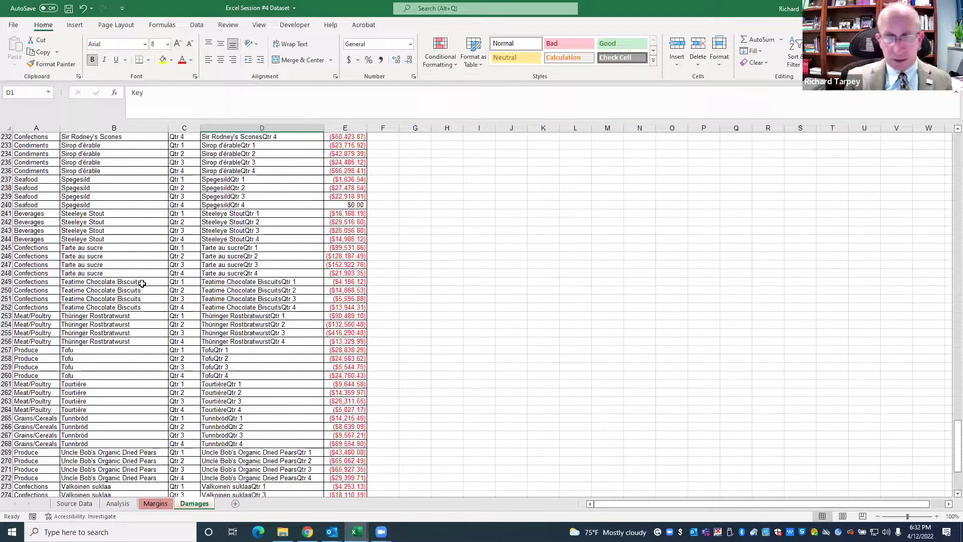
click(476, 289)
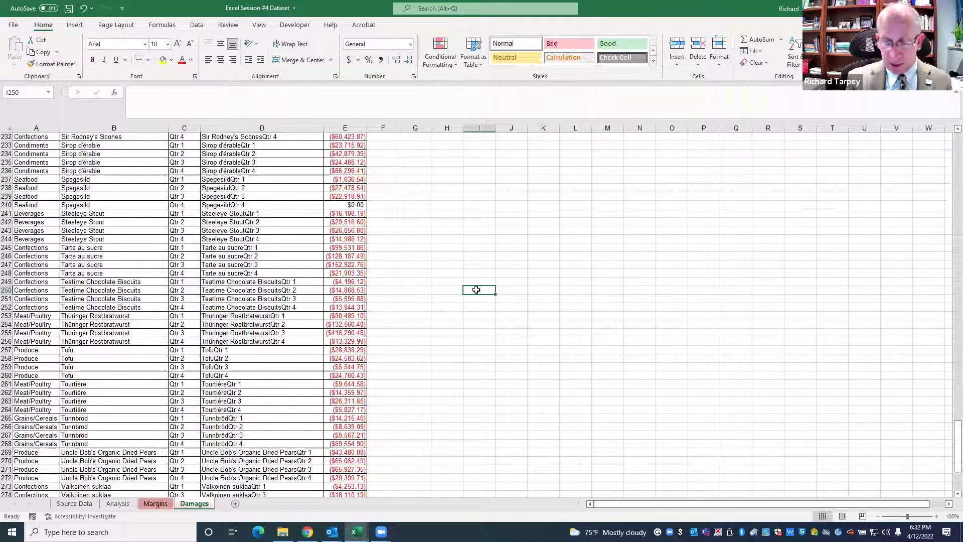
key(ctrl+Home)
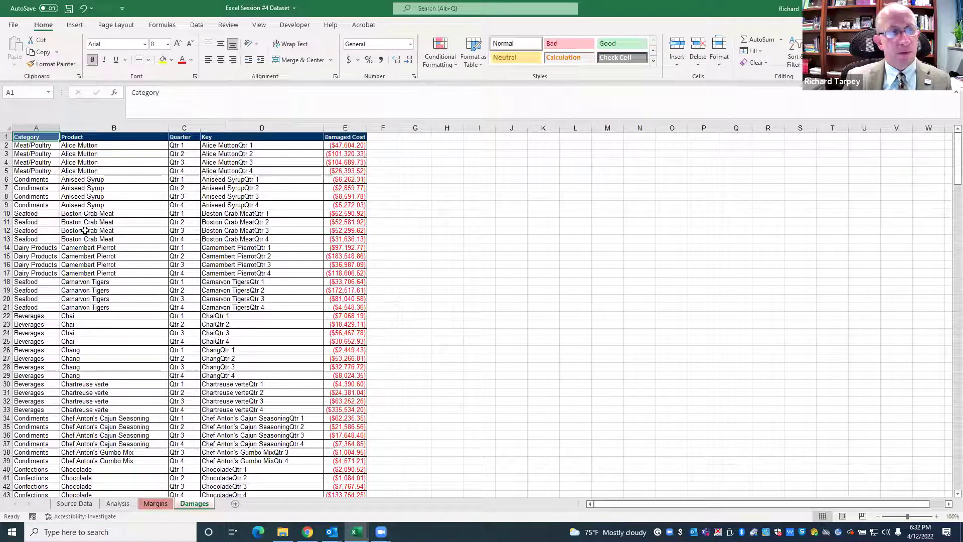
click(340, 315)
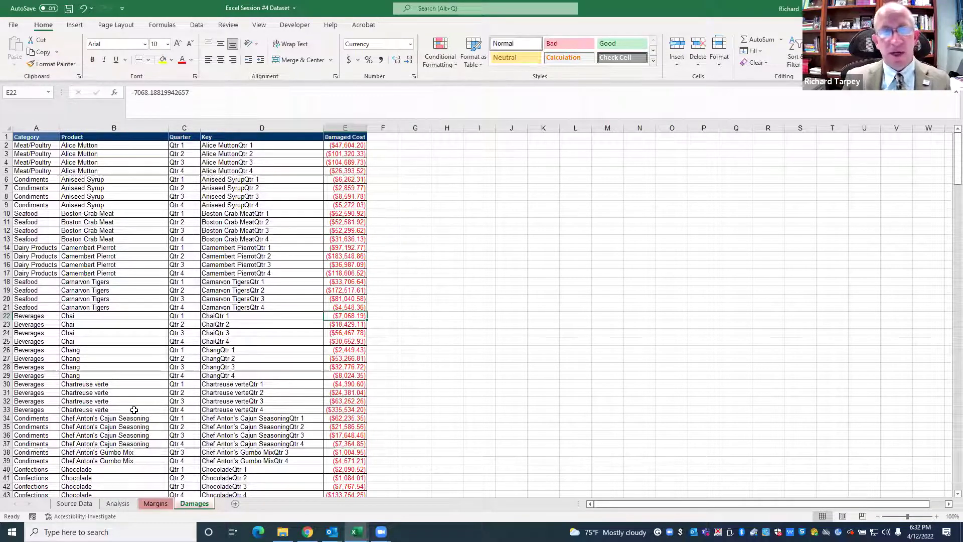
Format the Damage Costs column G as Currency with red bracketed negatives
click(117, 503)
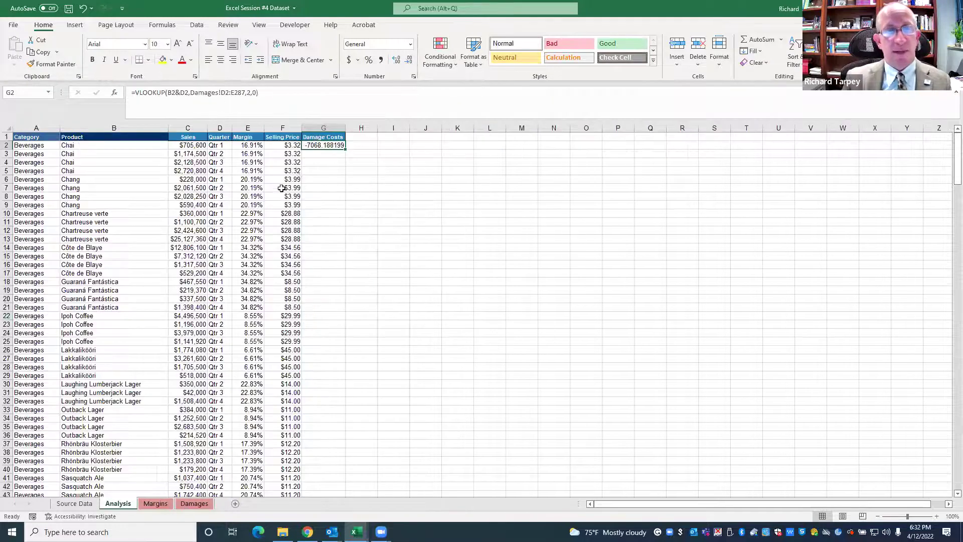
click(323, 128)
right_click(322, 129)
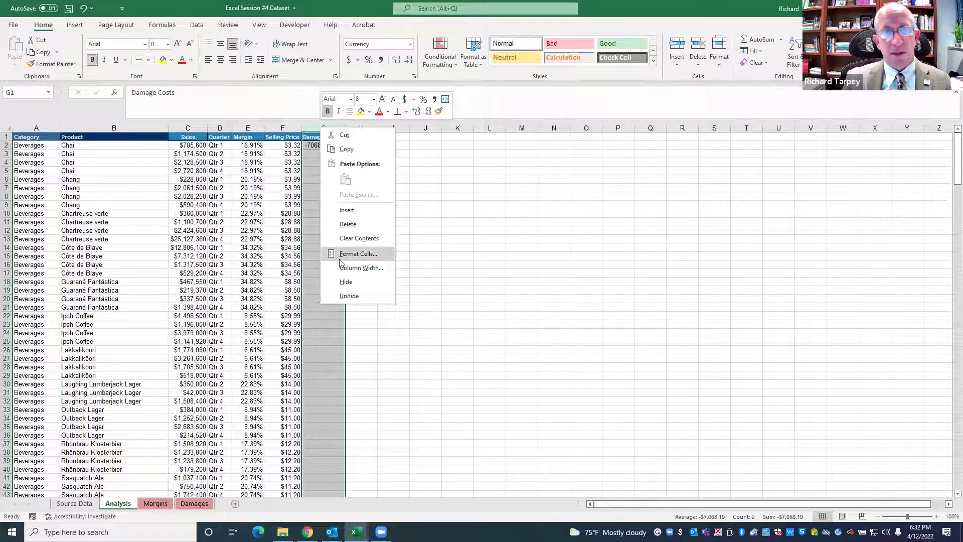
click(358, 253)
click(229, 191)
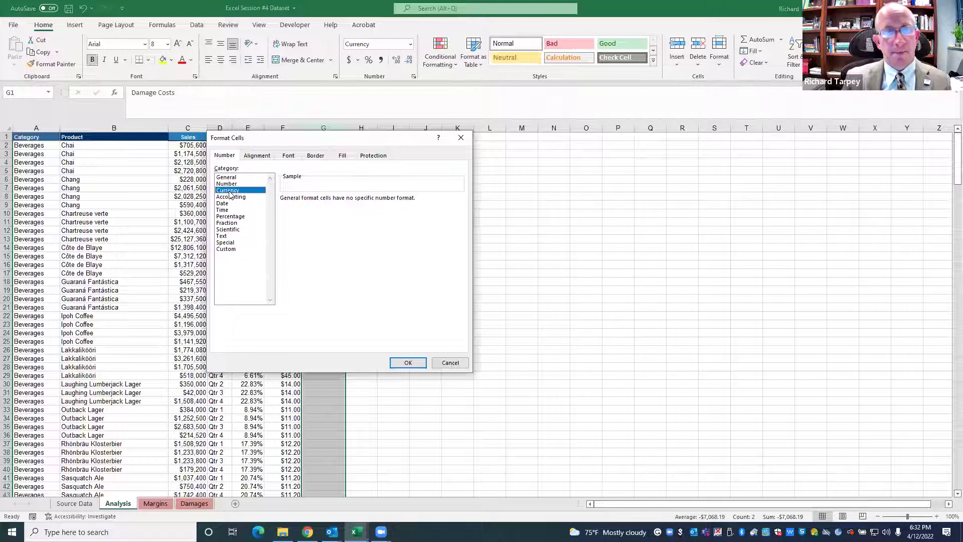
click(296, 250)
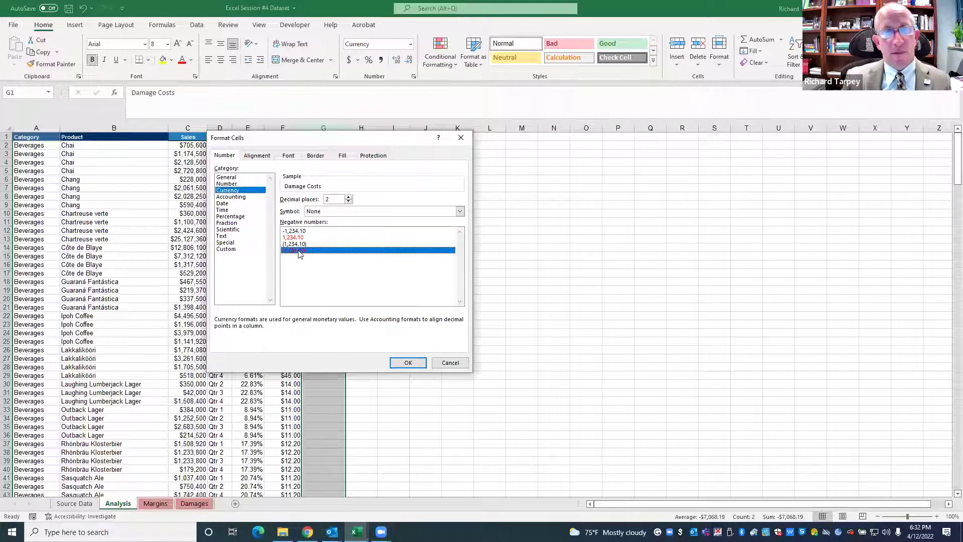
click(407, 363)
click(313, 179)
Copy the G2 lookup formula down the Damage Costs column
click(324, 145)
key(ctrl+c)
drag(344, 149, 303, 476)
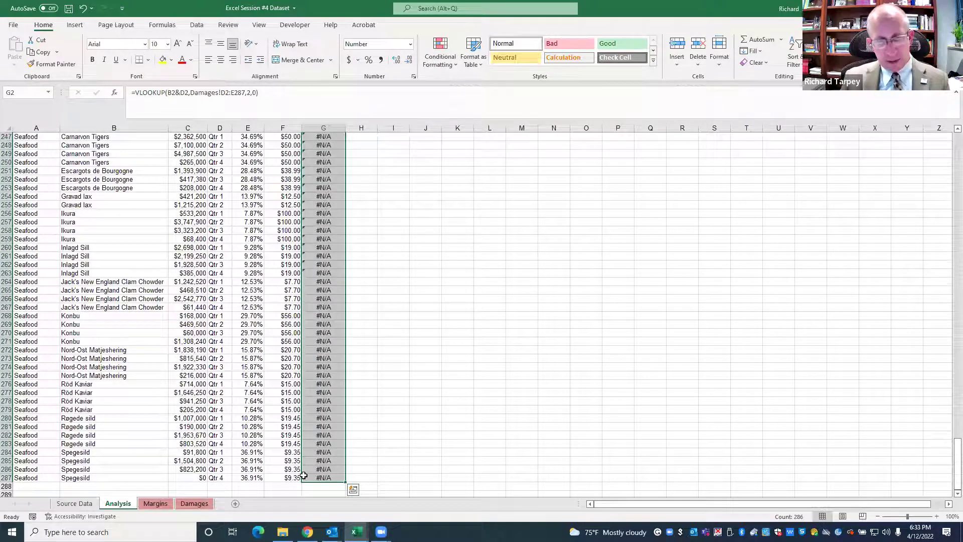
Anchor G2's lookup range as Damages!$D$2:$E$287 and refill it down to row 287
scroll(335, 402, up, 4)
scroll(334, 402, up, 3)
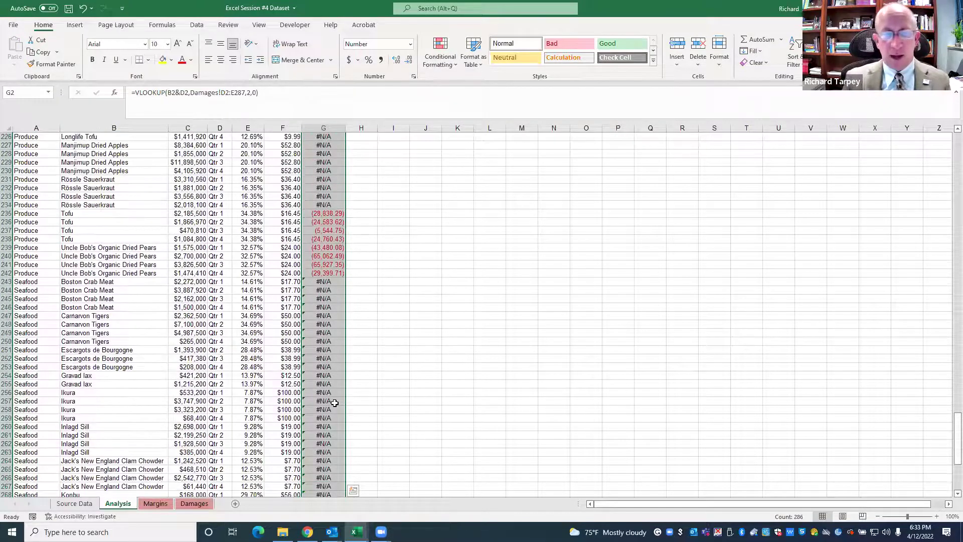
key(ctrl+Home)
click(334, 145)
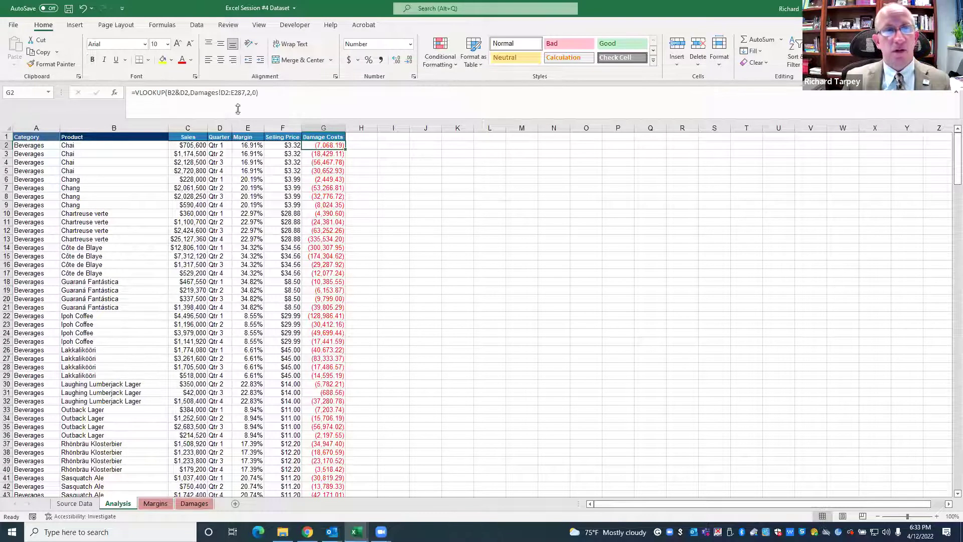
click(225, 89)
key(F4)
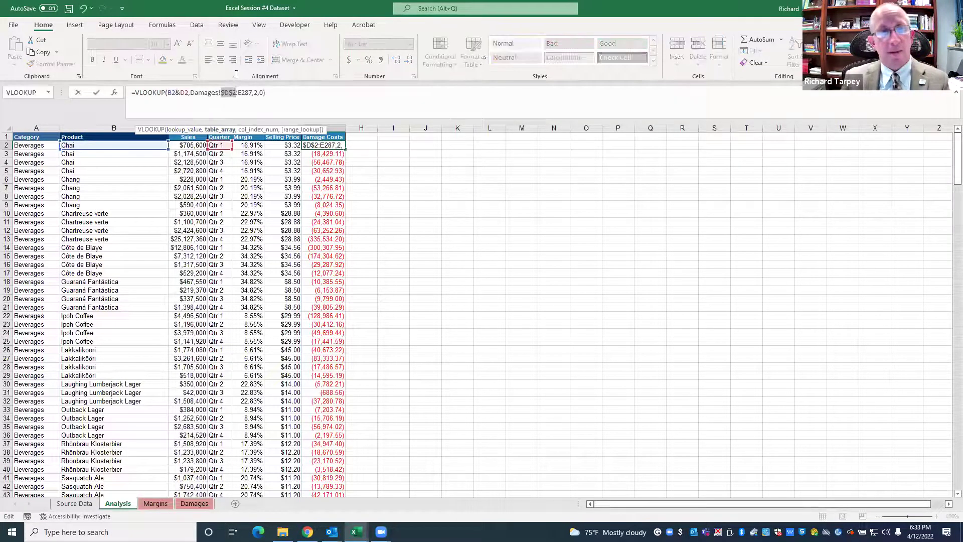
key(F4)
key(Return)
key(Up)
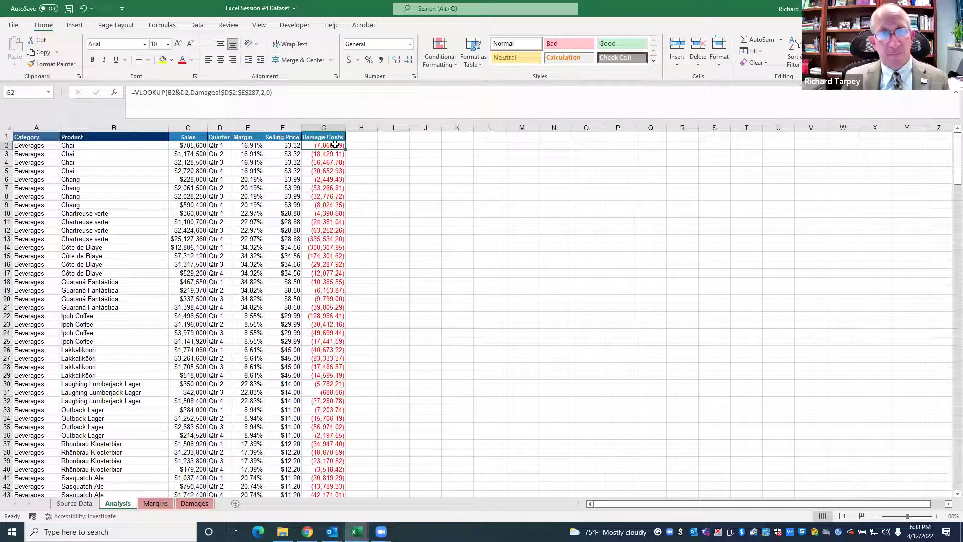
drag(345, 149, 327, 478)
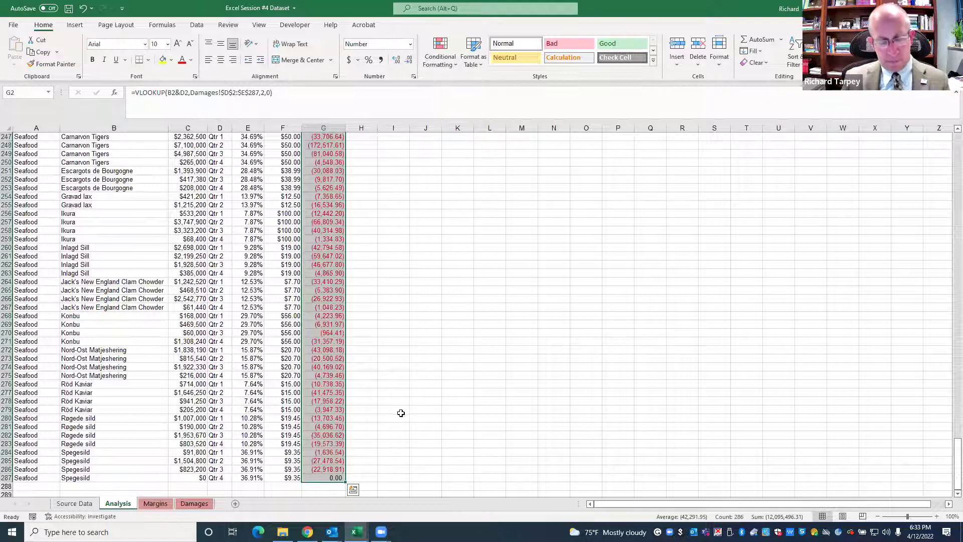
click(415, 407)
key(ctrl+Home)
click(491, 333)
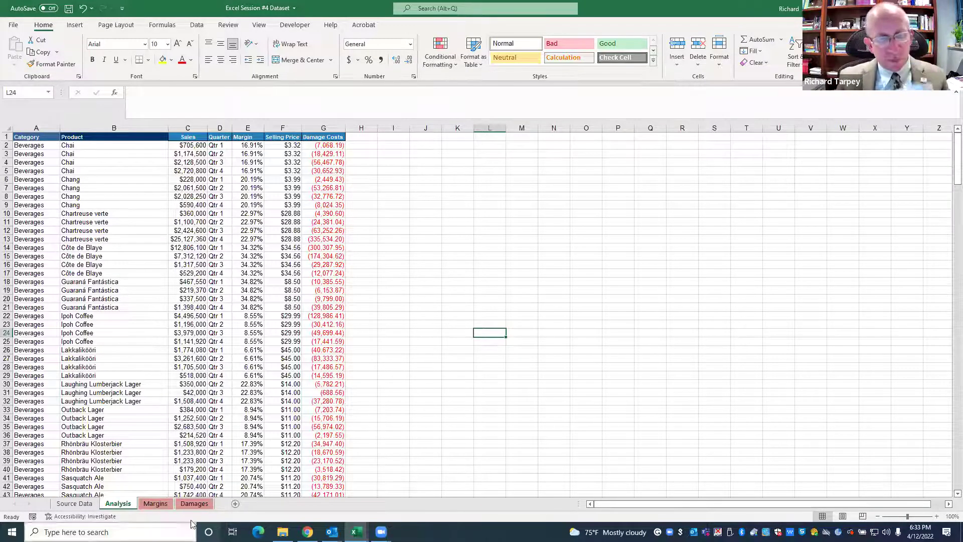
click(199, 504)
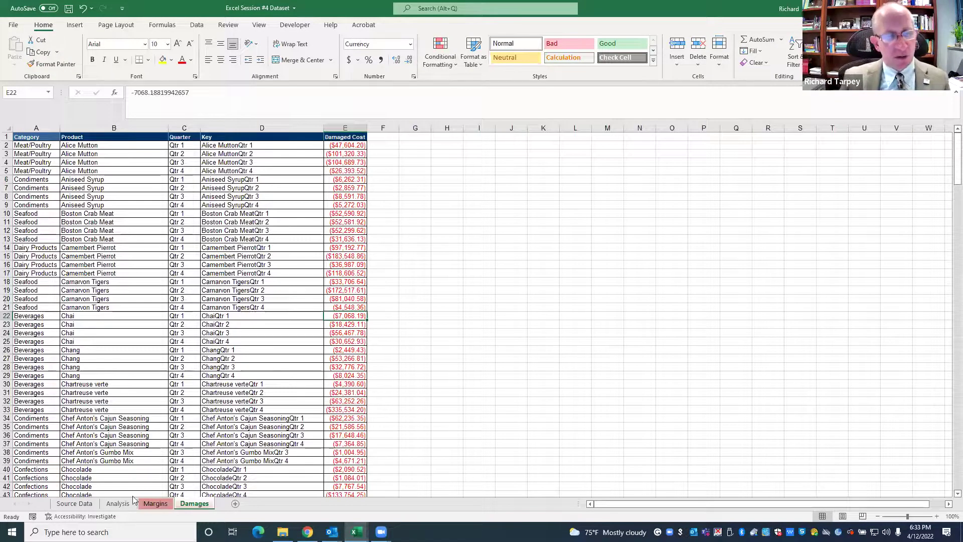
click(117, 504)
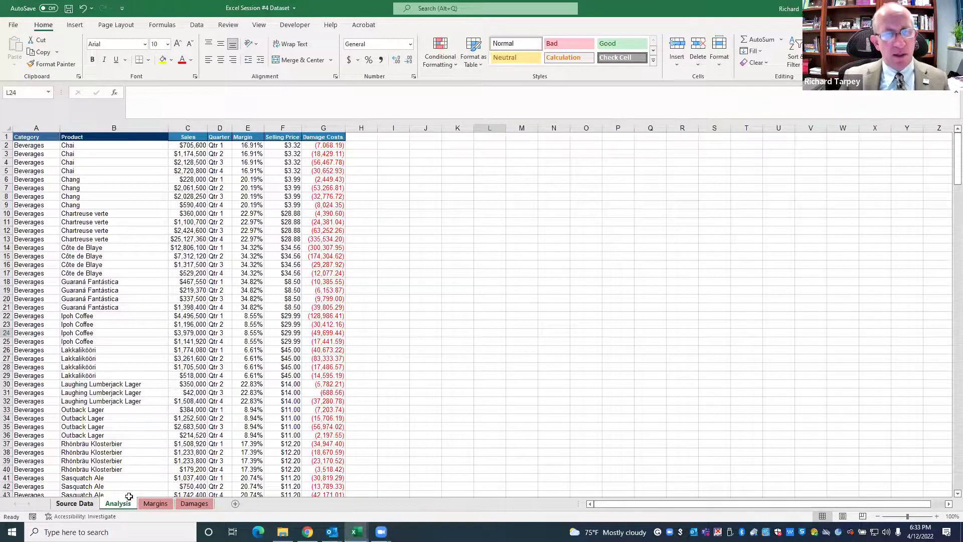
key(ctrl+a)
click(124, 504)
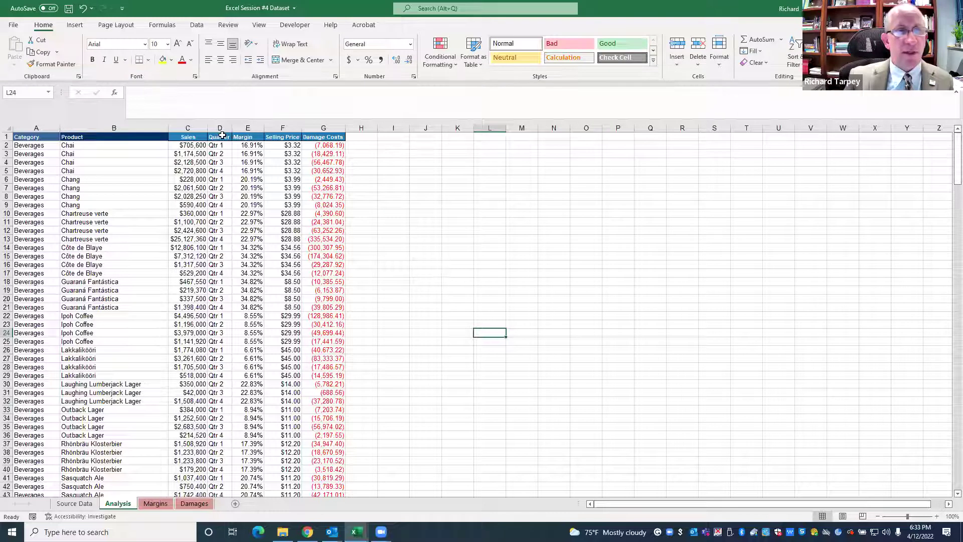
click(194, 503)
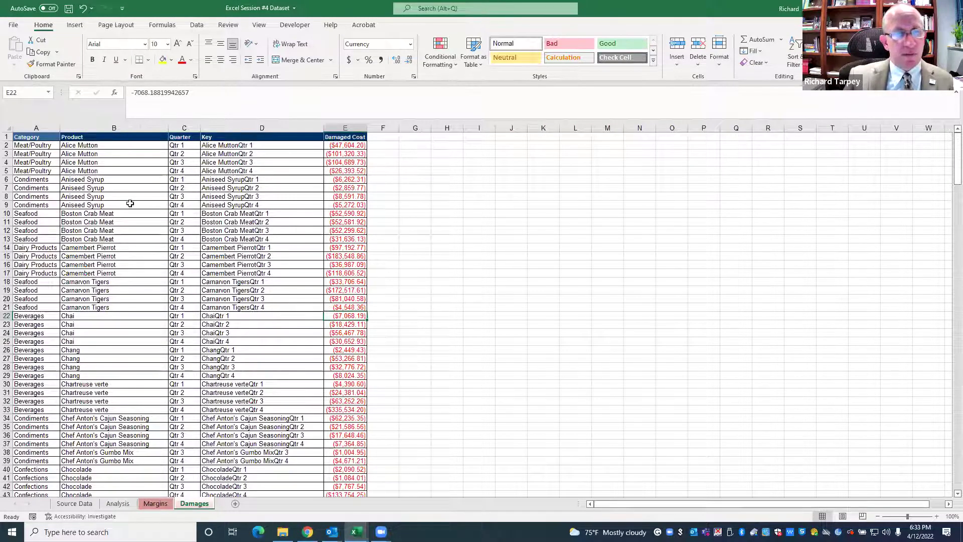
click(155, 503)
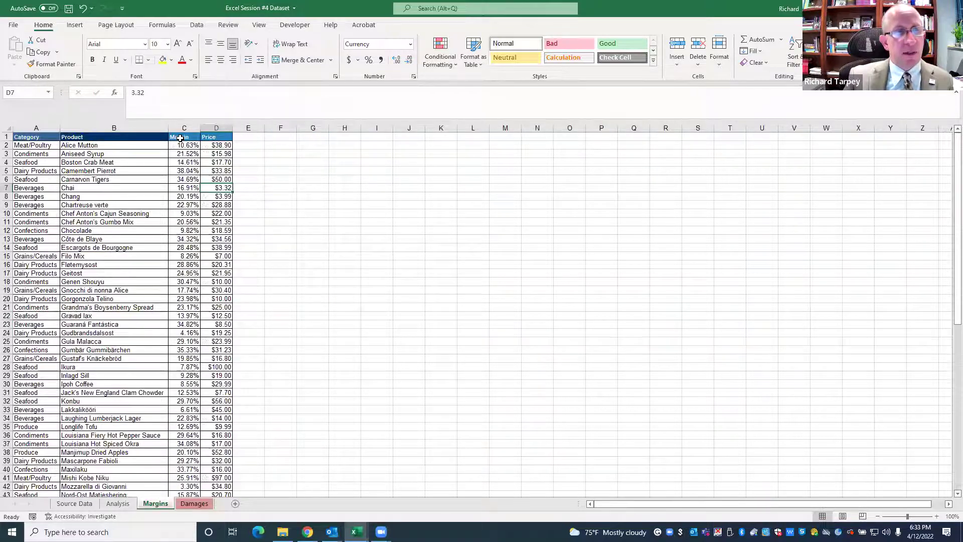
click(118, 503)
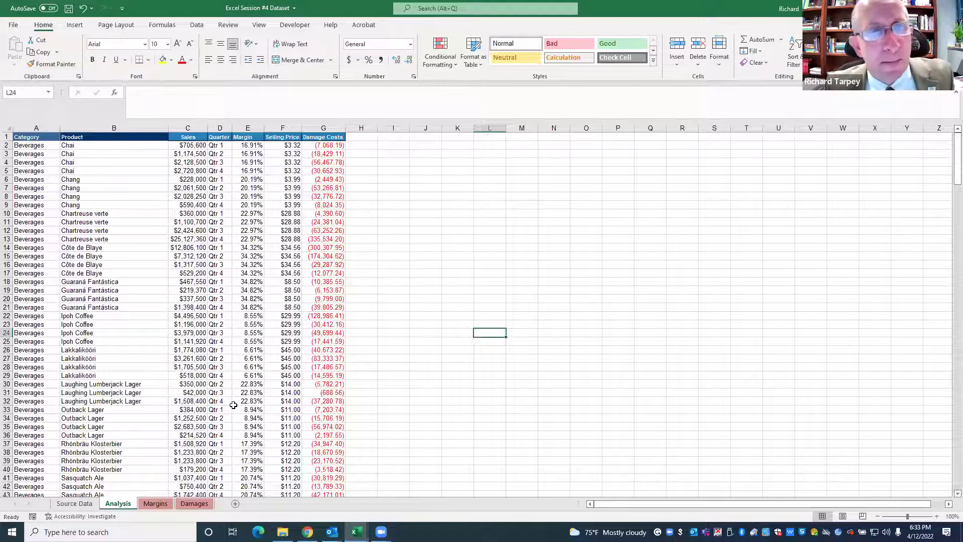
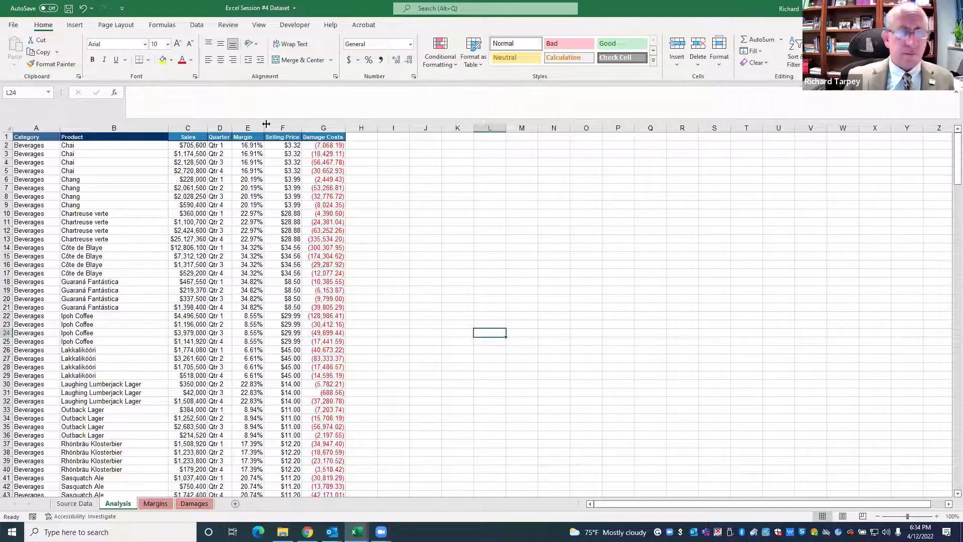
Review the table headings' formatting and the lookup formulas in F12 and E2
click(283, 231)
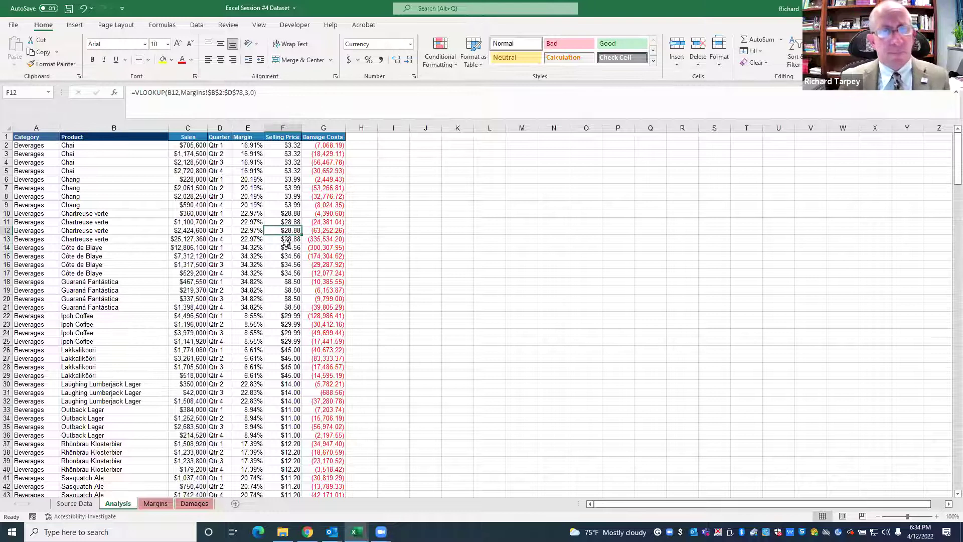
click(361, 179)
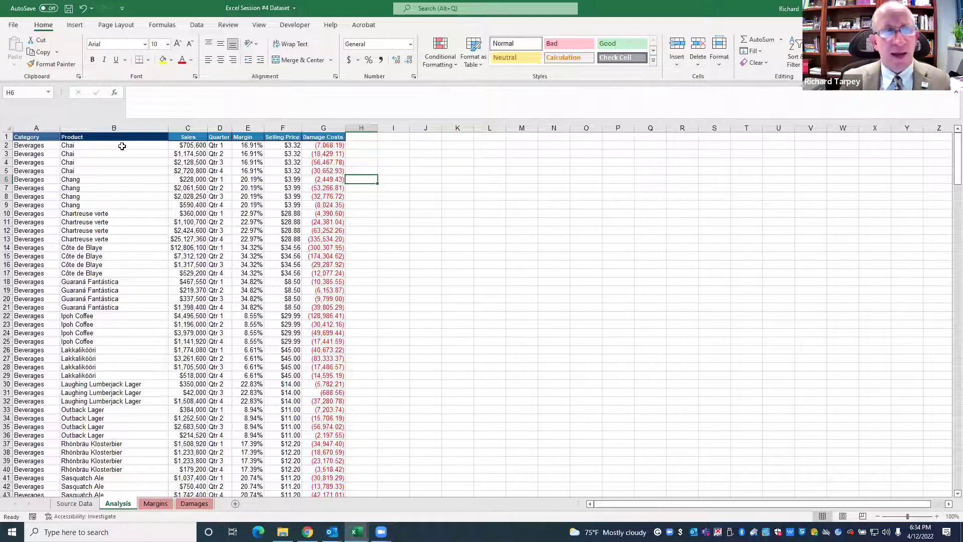
click(100, 137)
click(196, 137)
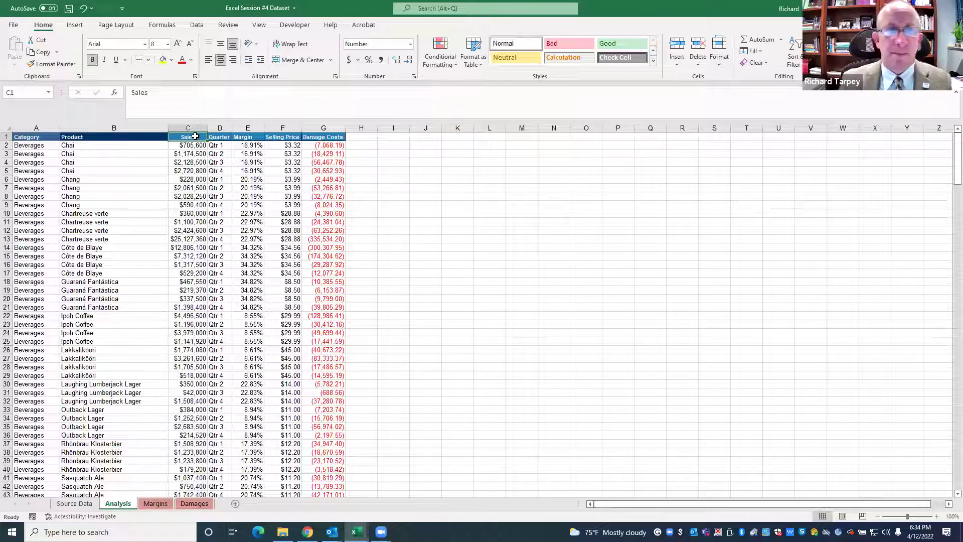
click(249, 137)
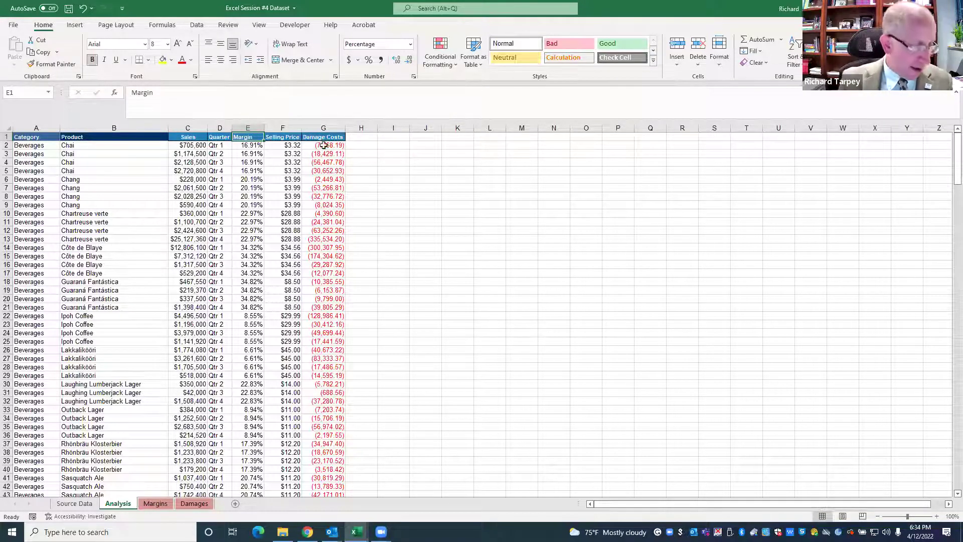
click(281, 138)
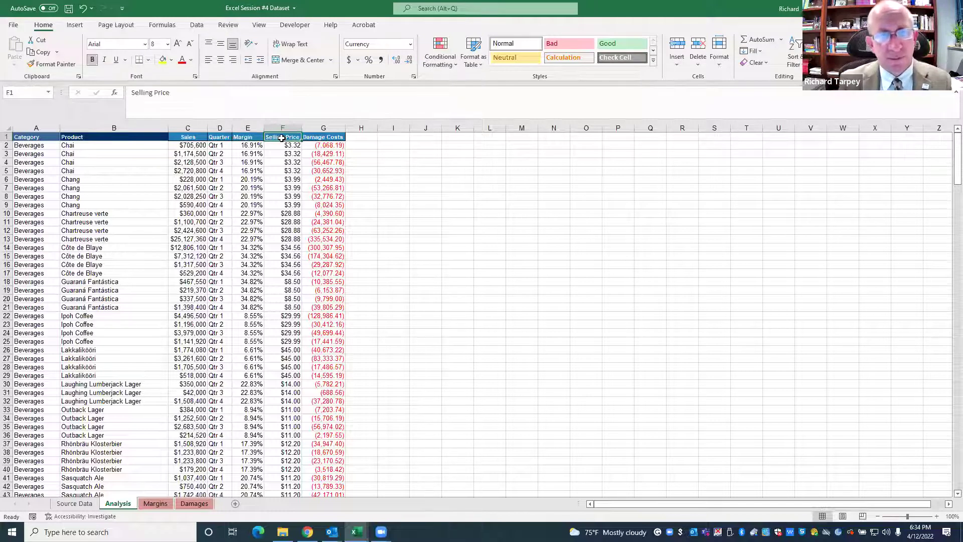
click(325, 137)
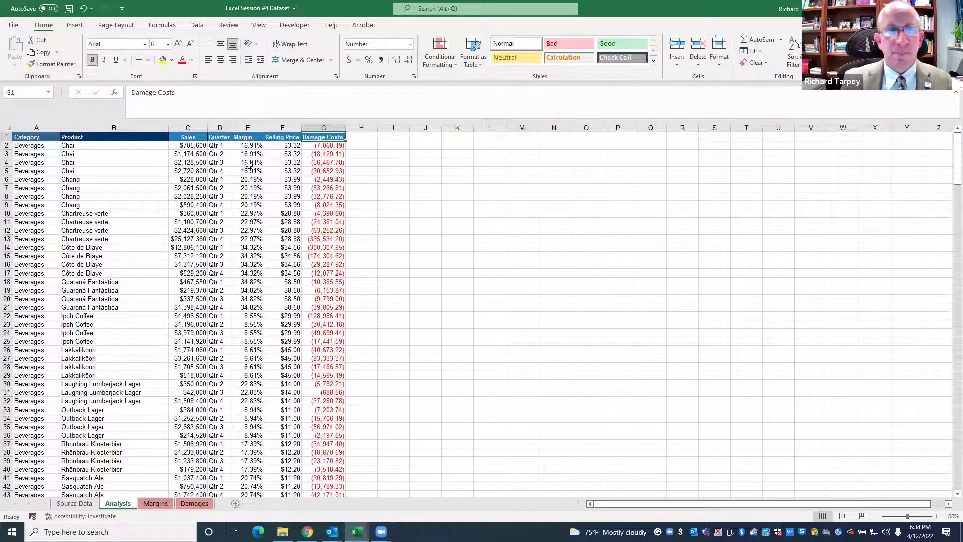
click(247, 144)
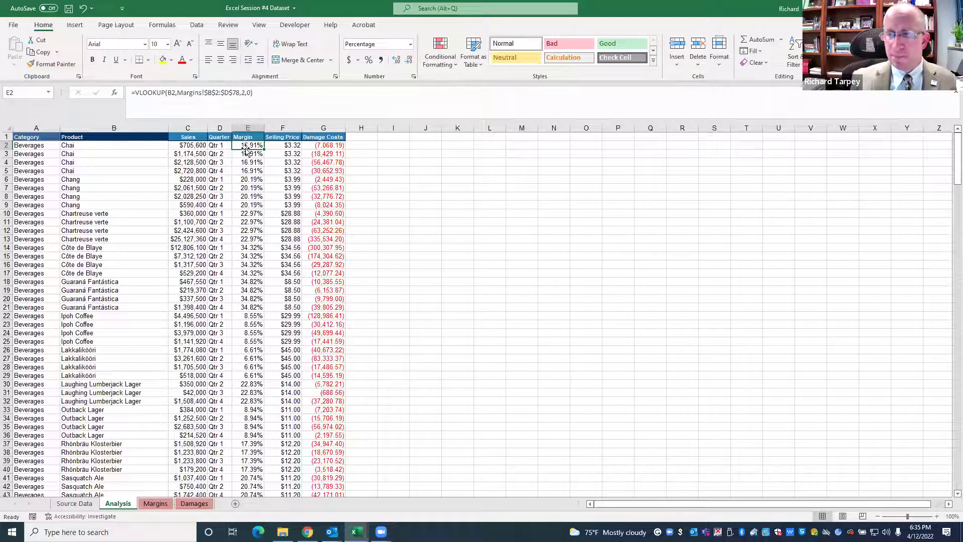
Enter a heading in H1, first Profit, then change it to Cost
click(366, 136)
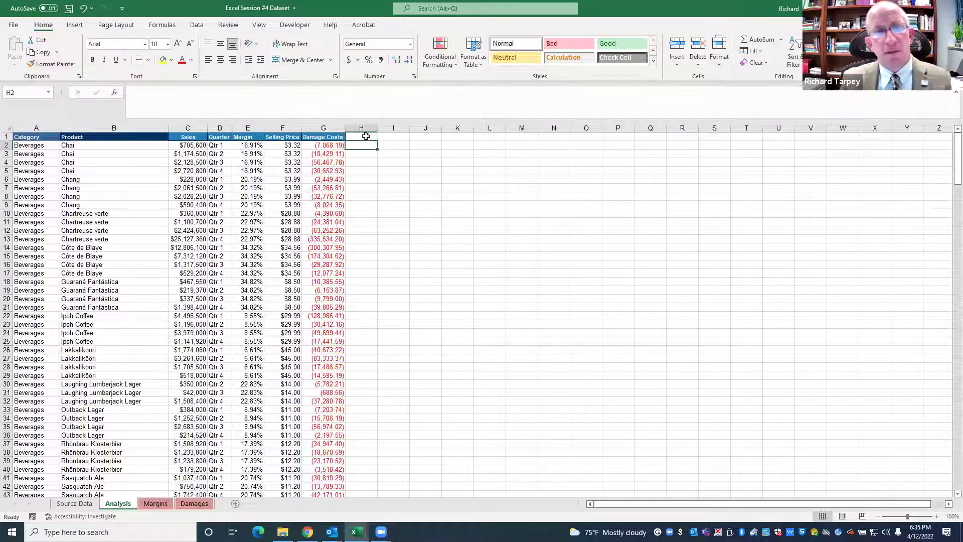
text(profit)
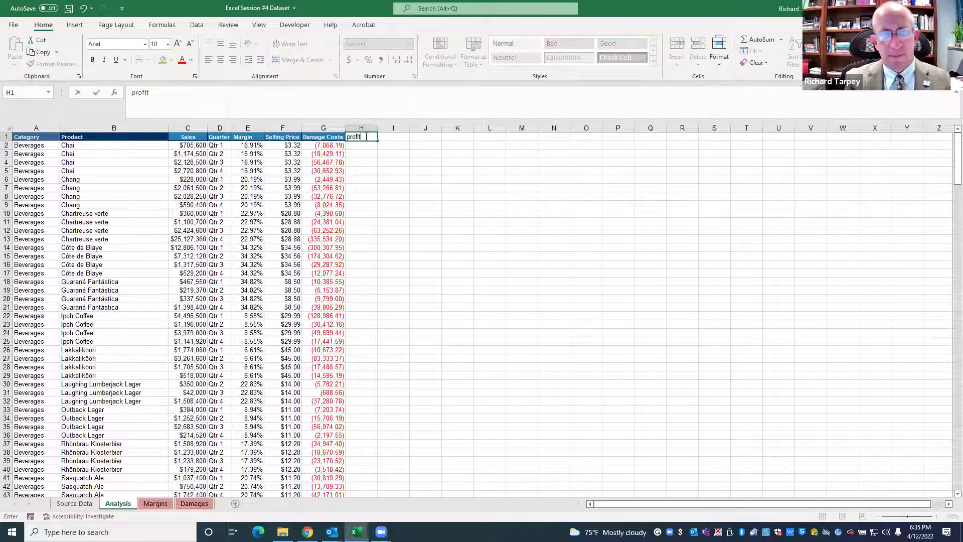
key(BackSpace)
key(BackSpace)
key(BackSpace)
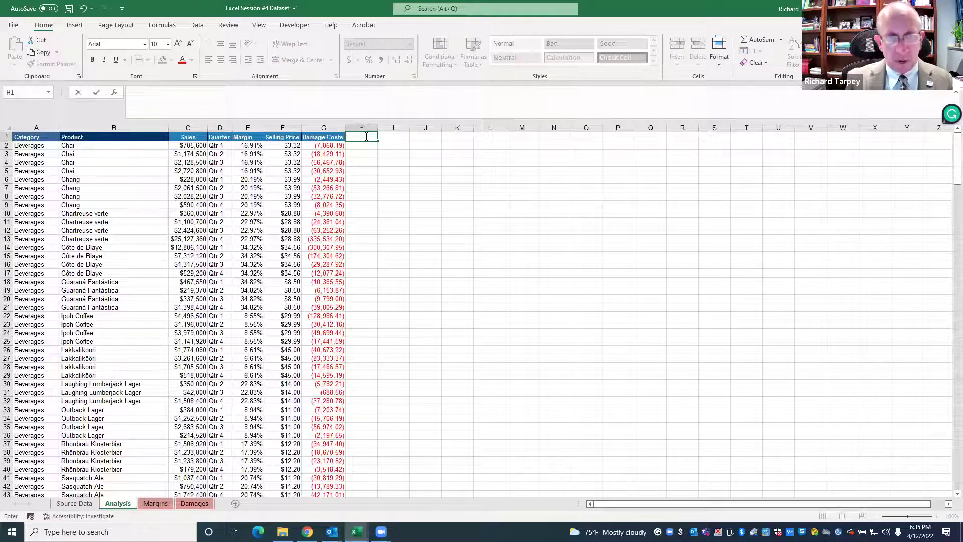
text(P)
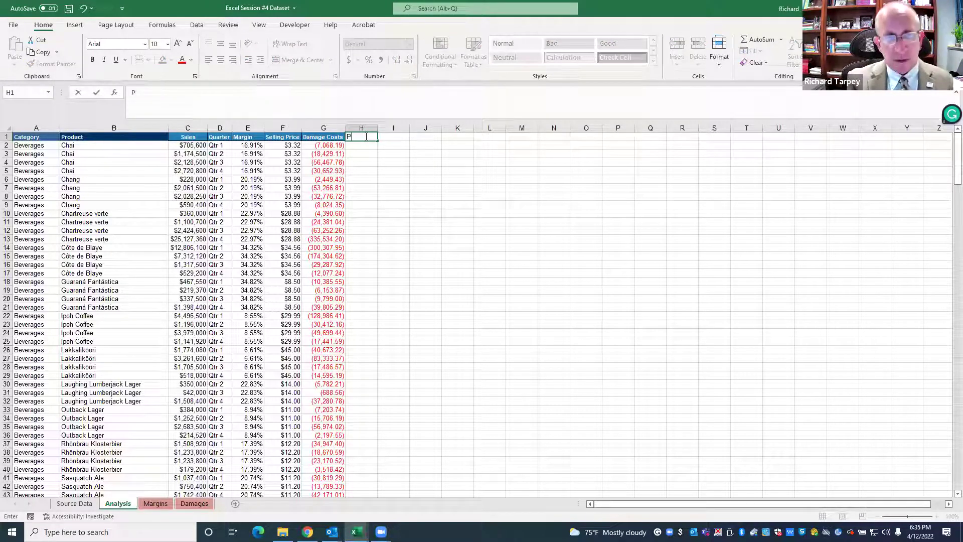
text(rofit)
click(366, 137)
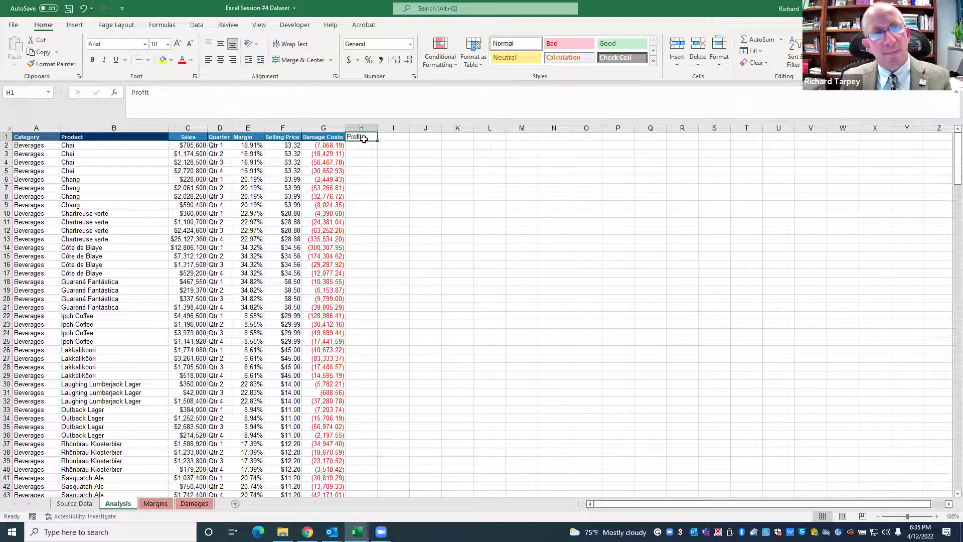
click(363, 145)
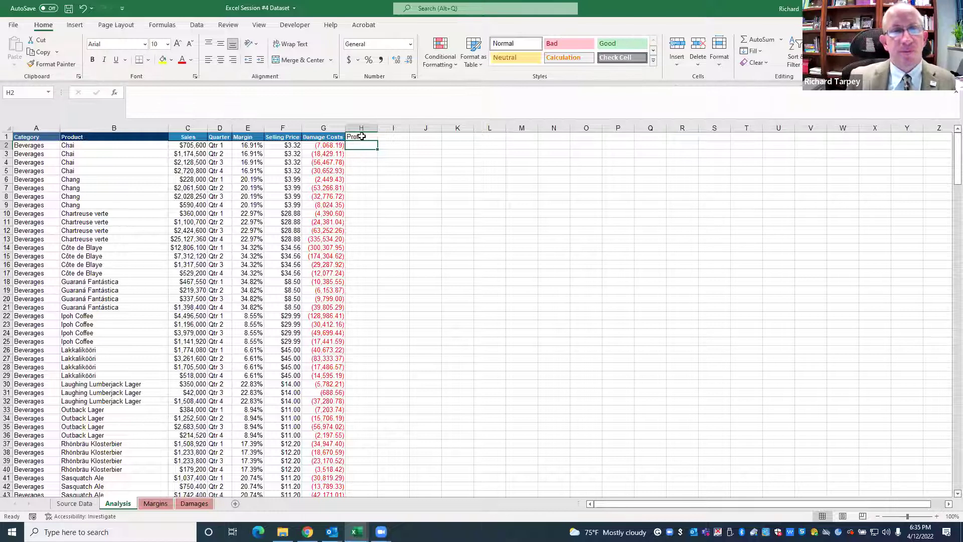
click(361, 136)
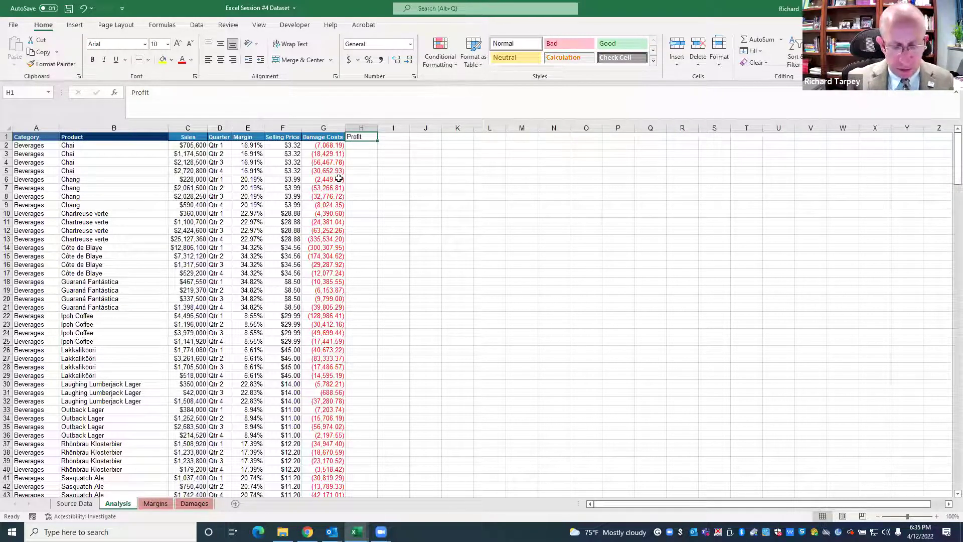
text(Cos)
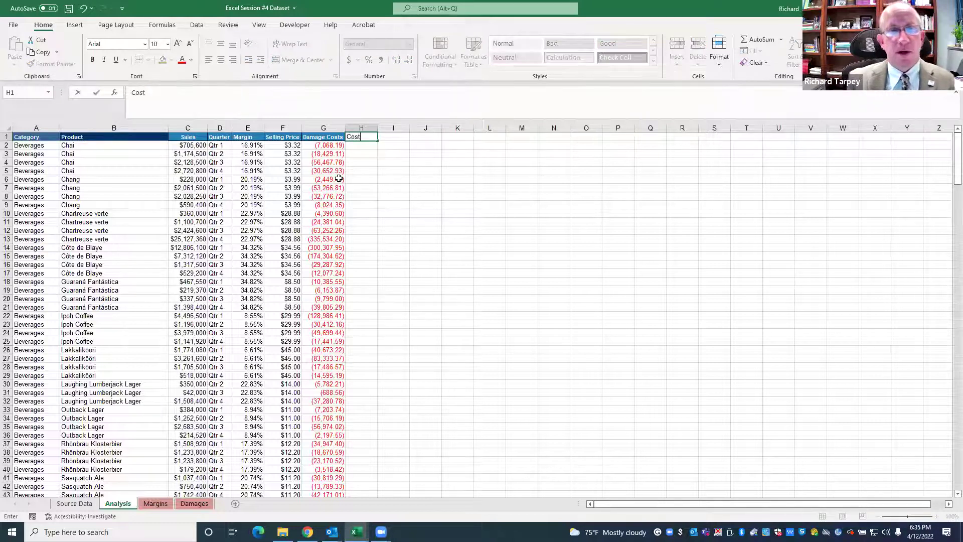
text(t)
key(ctrl+Return)
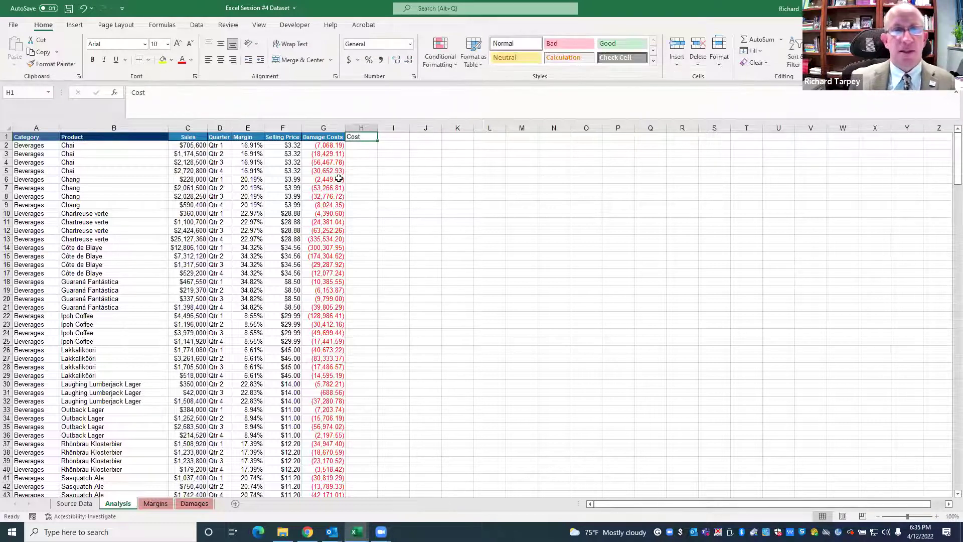
Copy the Damage Costs heading's styling into H1 and retype it as Costs
click(336, 139)
key(ctrl+c)
click(358, 138)
key(ctrl+v)
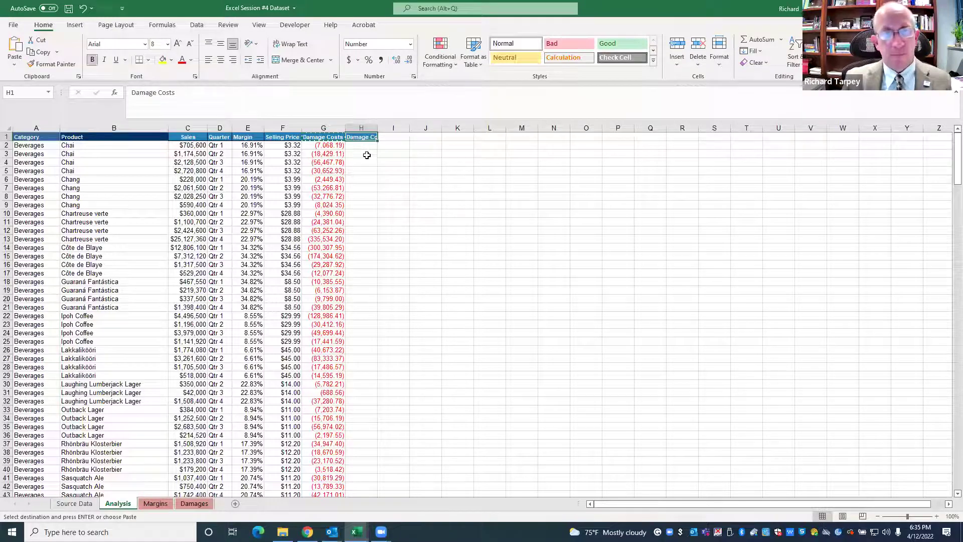
click(361, 129)
click(363, 138)
text(Co)
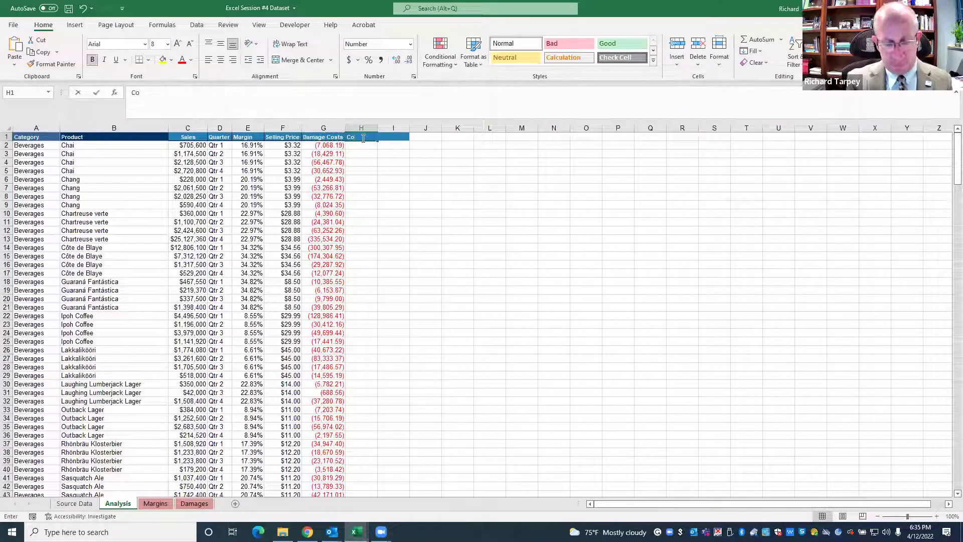
text(sts)
key(Return)
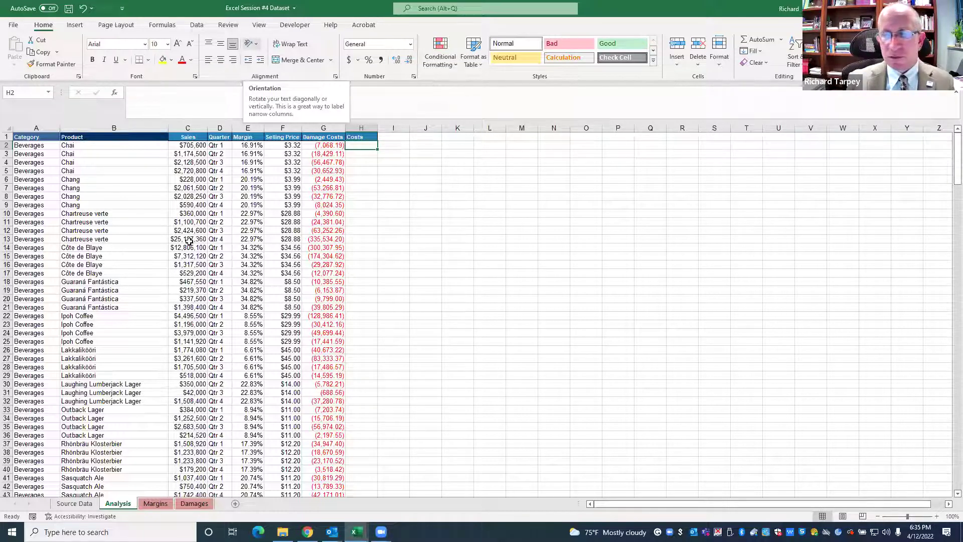
Review the Chai row's values and begin editing the Margin heading in E1
key(Left)
key(Left)
key(Left)
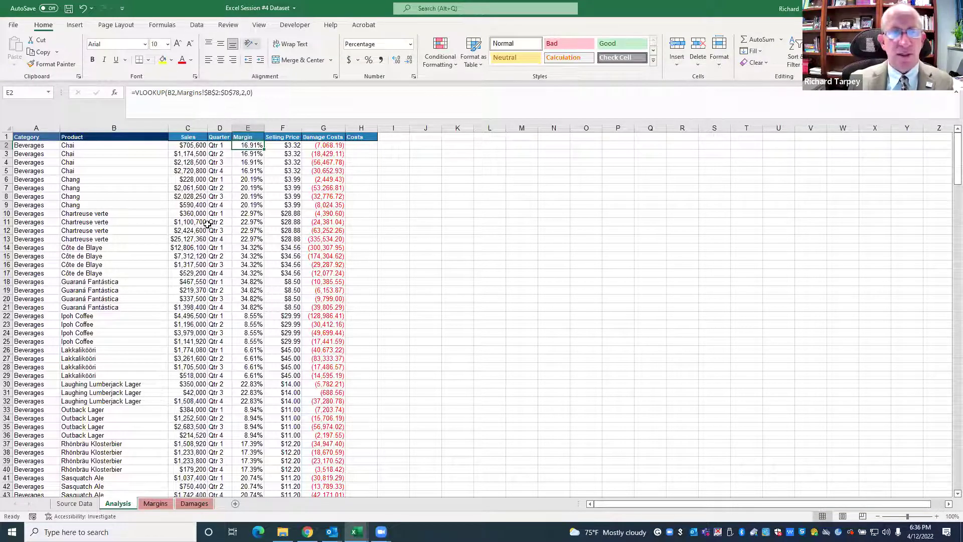
click(76, 147)
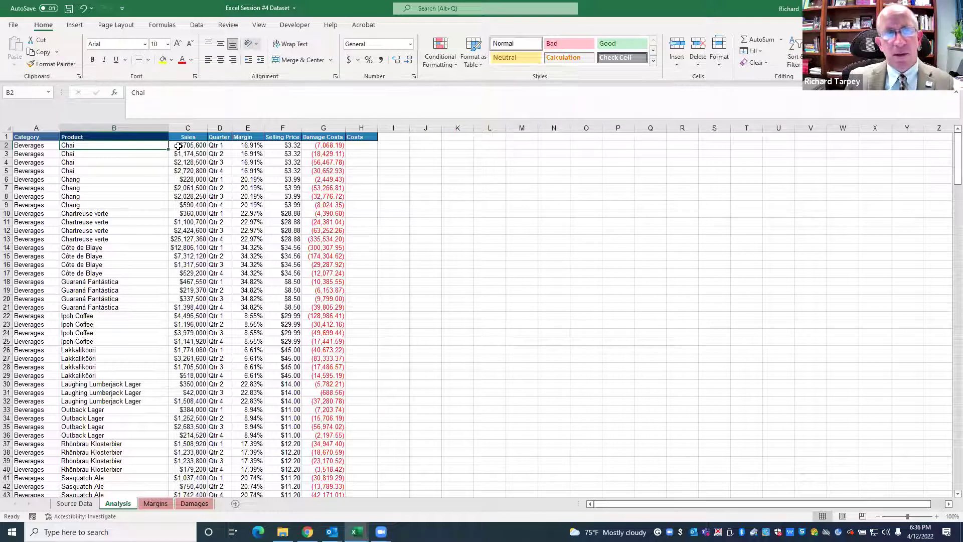
click(241, 146)
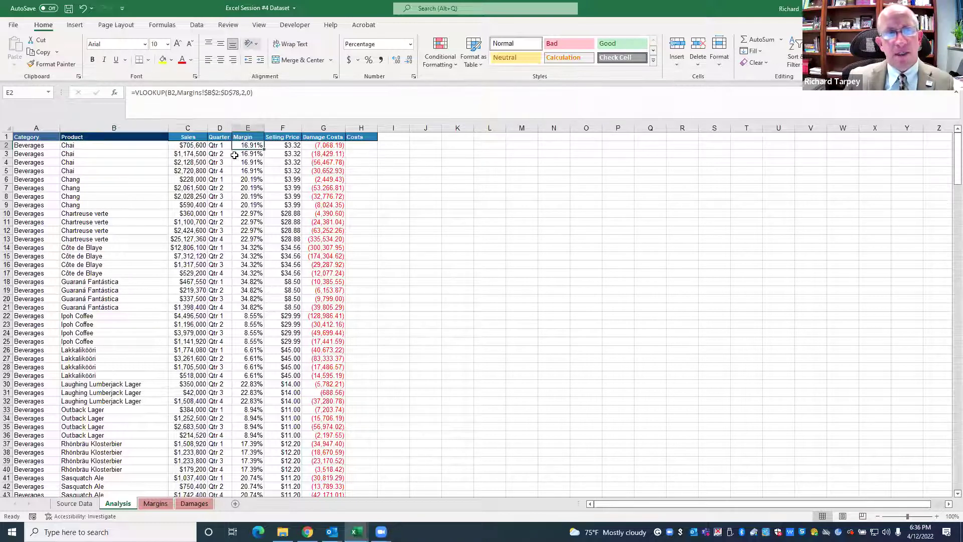
click(185, 147)
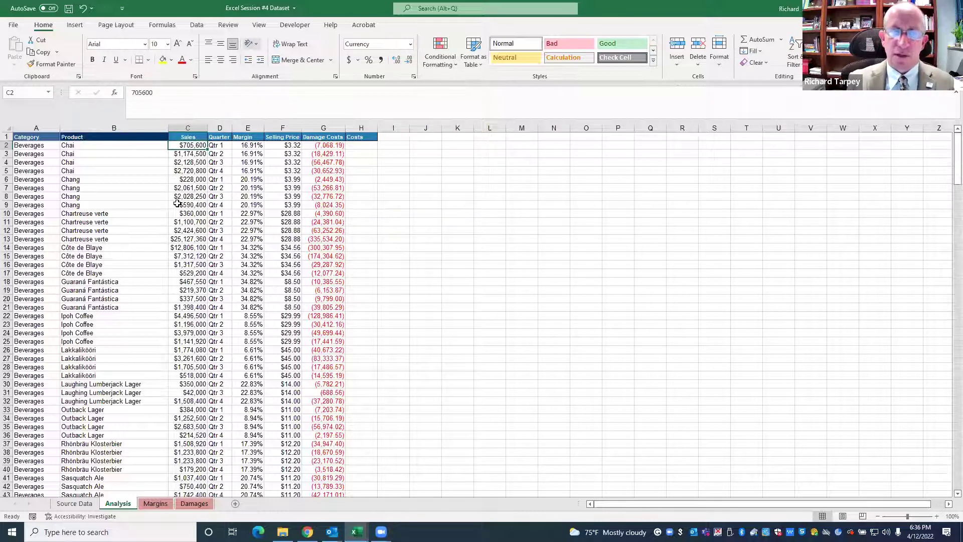
click(248, 137)
click(205, 96)
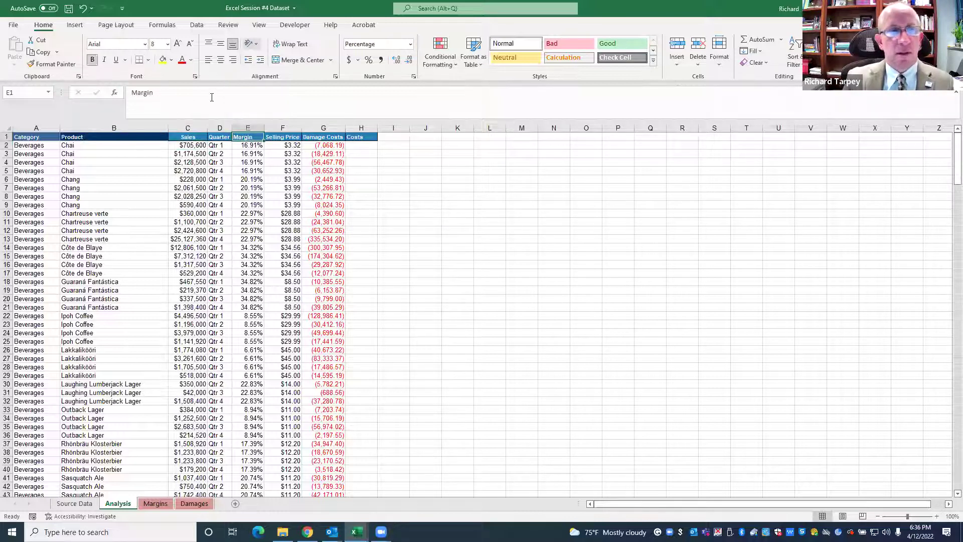
Rename the E1 heading to Margin % and the H1 heading to Margin $
text(%)
key(Tab)
click(362, 136)
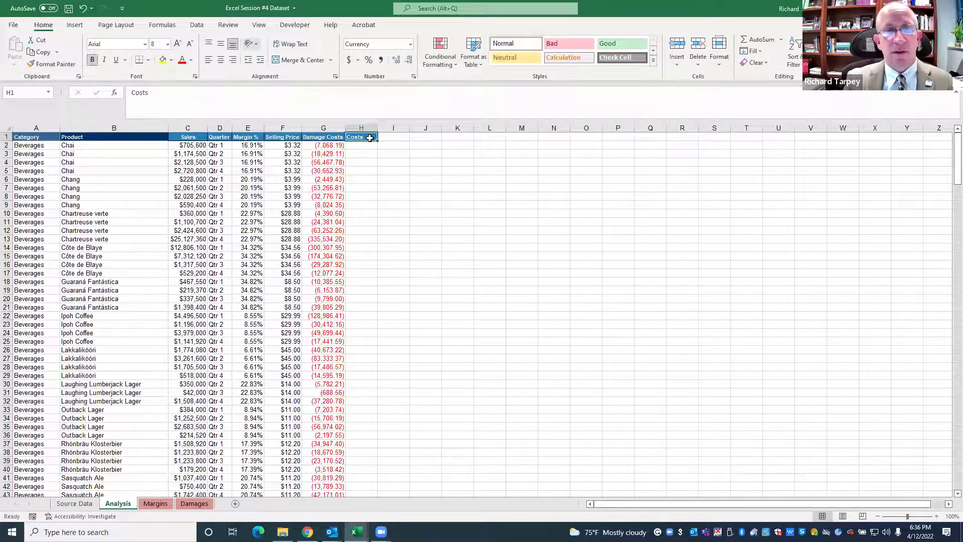
text(Margin)
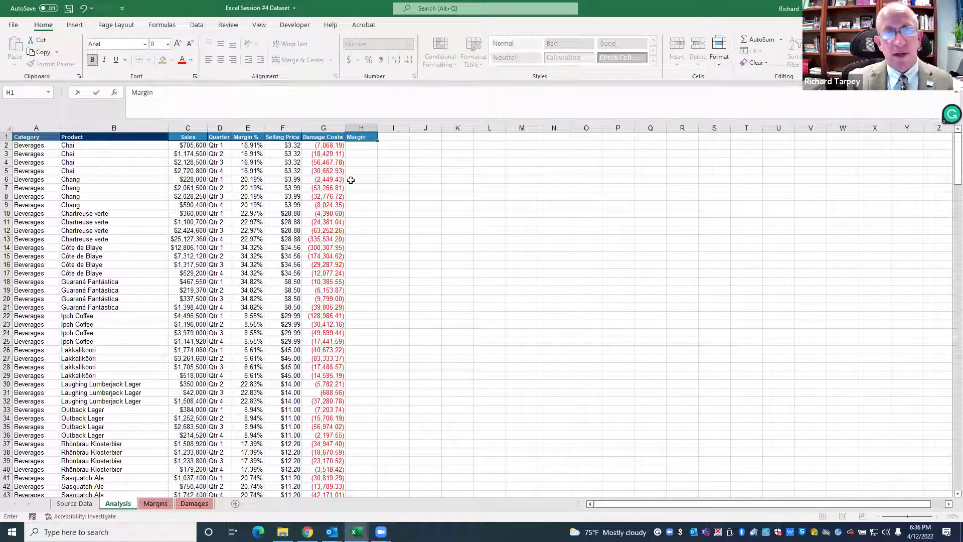
text( $)
key(Return)
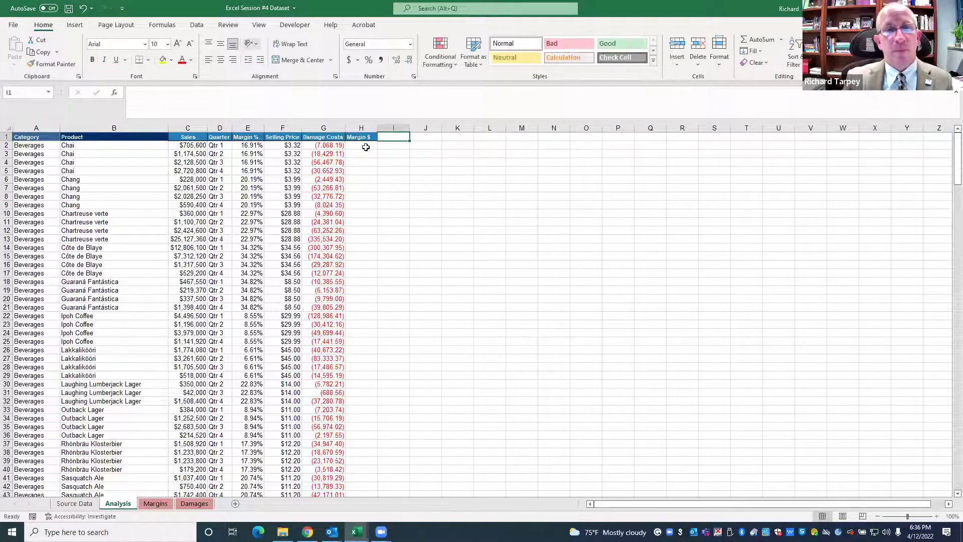
Enter =C2*E2 in H2 and fill it down column H
text(=)
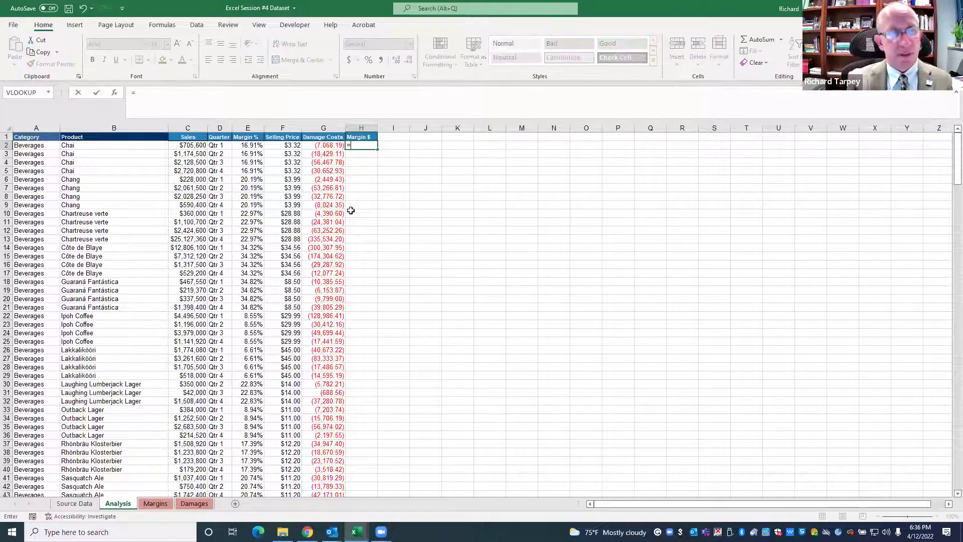
text(c2*)
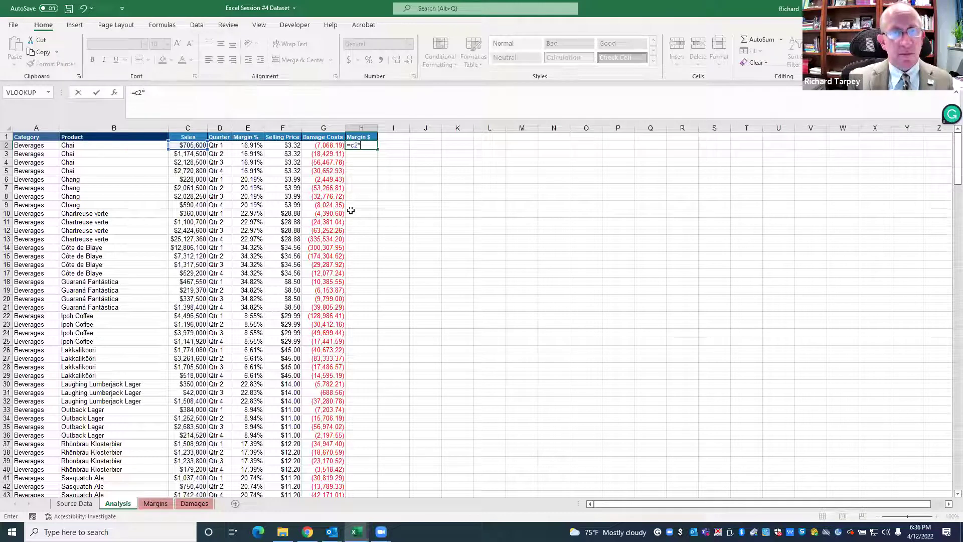
text(e2)
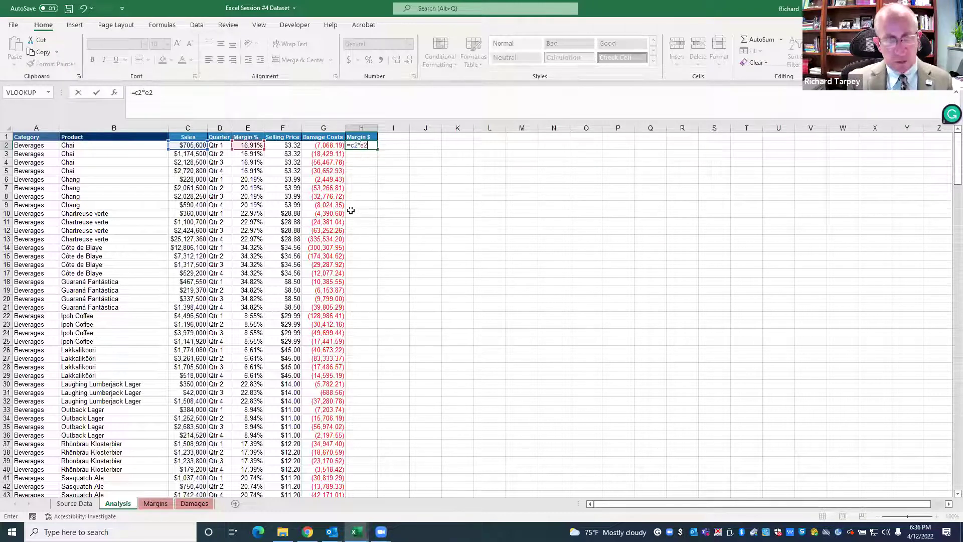
key(Tab)
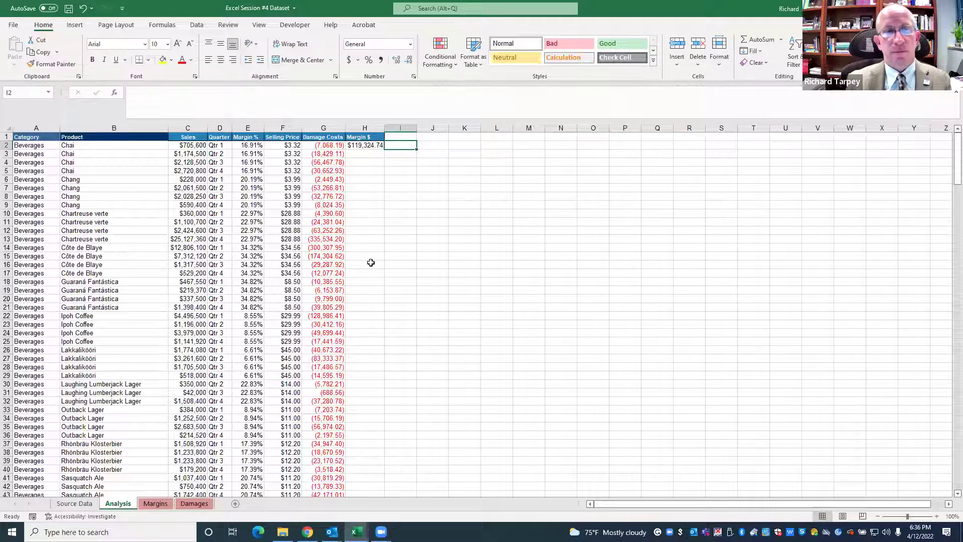
click(185, 146)
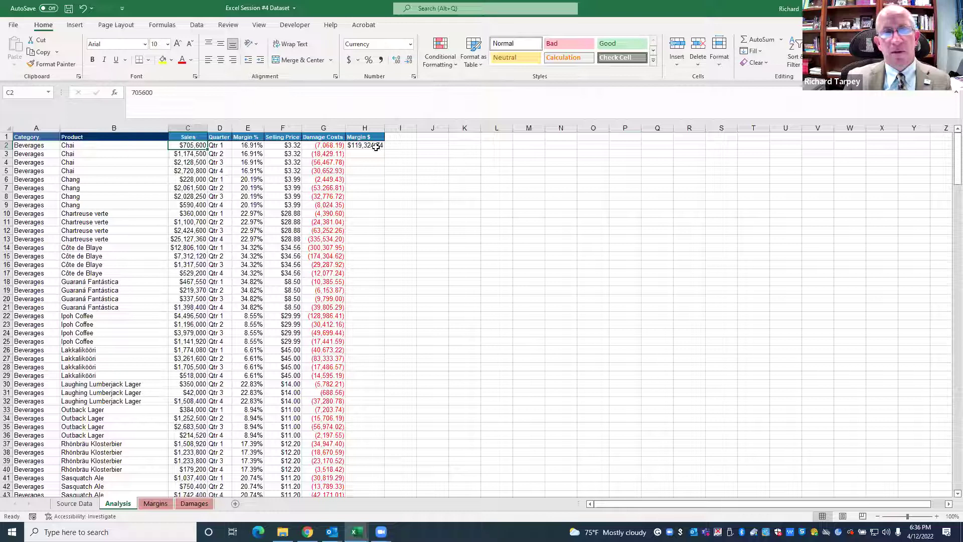
click(375, 147)
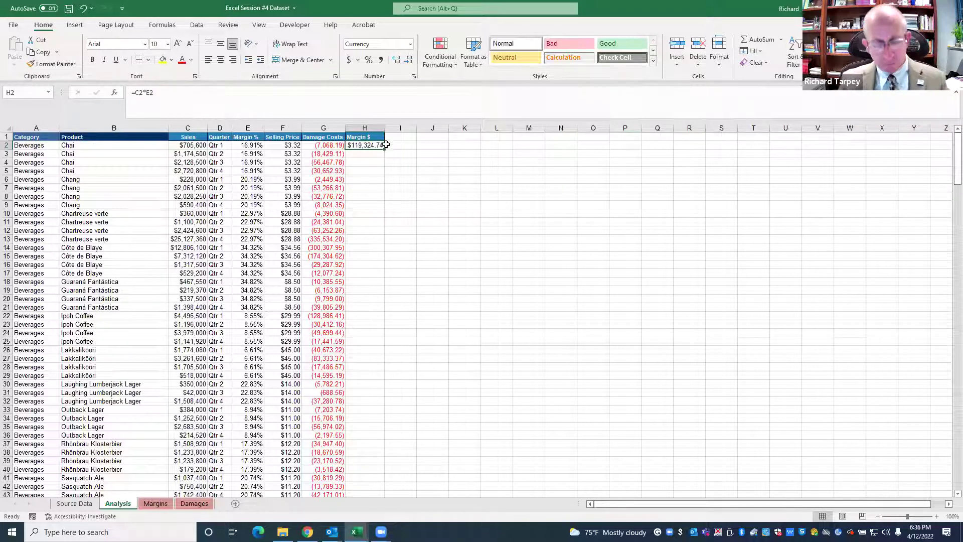
key(ctrl+c)
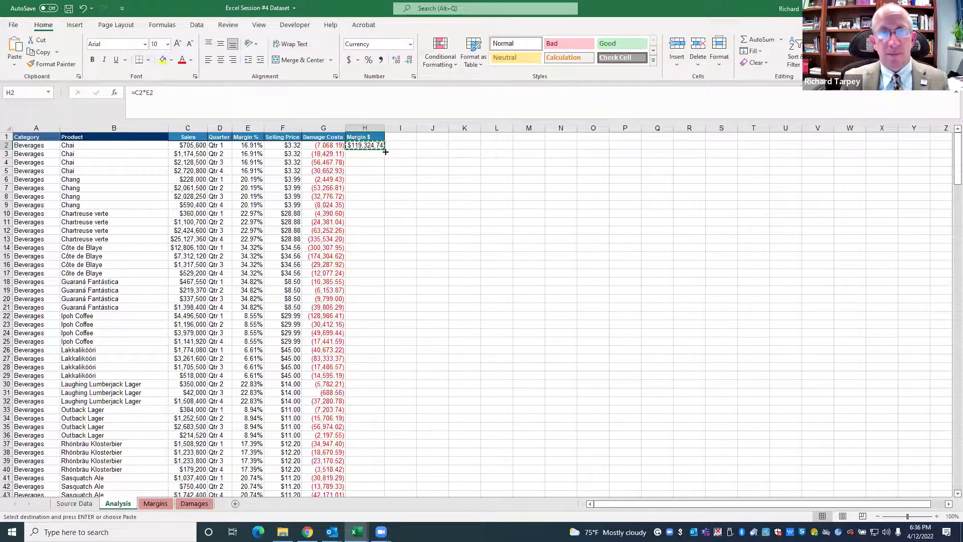
drag(384, 150, 385, 481)
AutoFit column H and check the filled margin values
click(434, 434)
scroll(429, 418, up, 10)
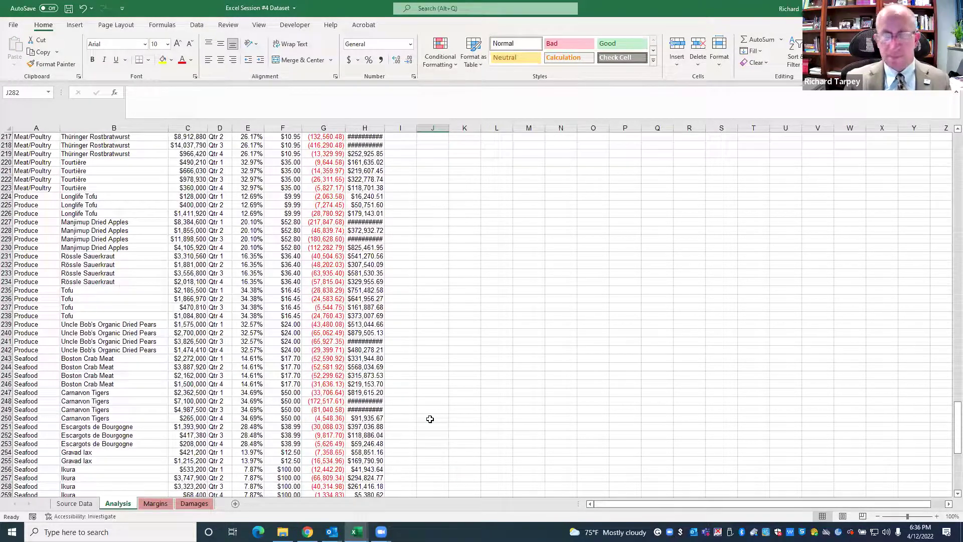
key(ctrl+Home)
double_click(385, 129)
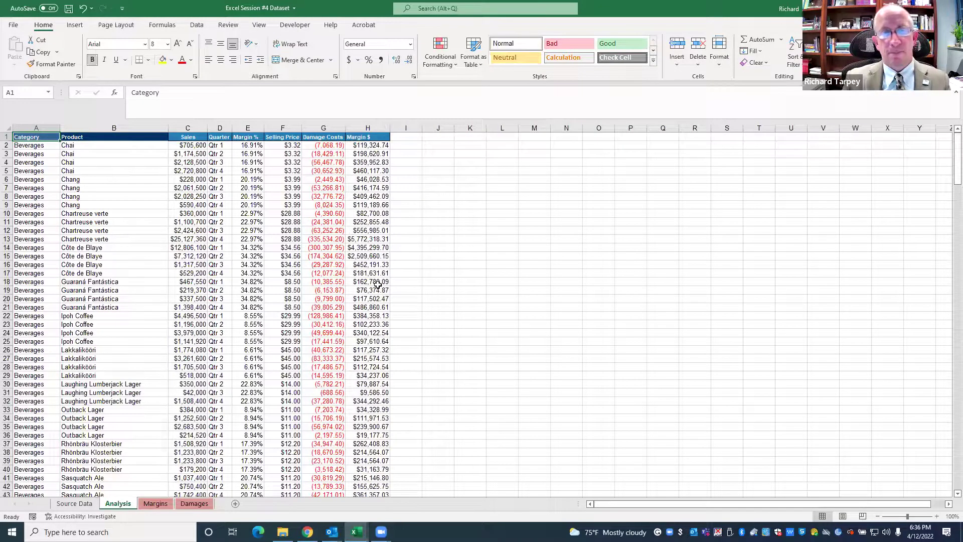
click(377, 285)
click(367, 214)
click(377, 146)
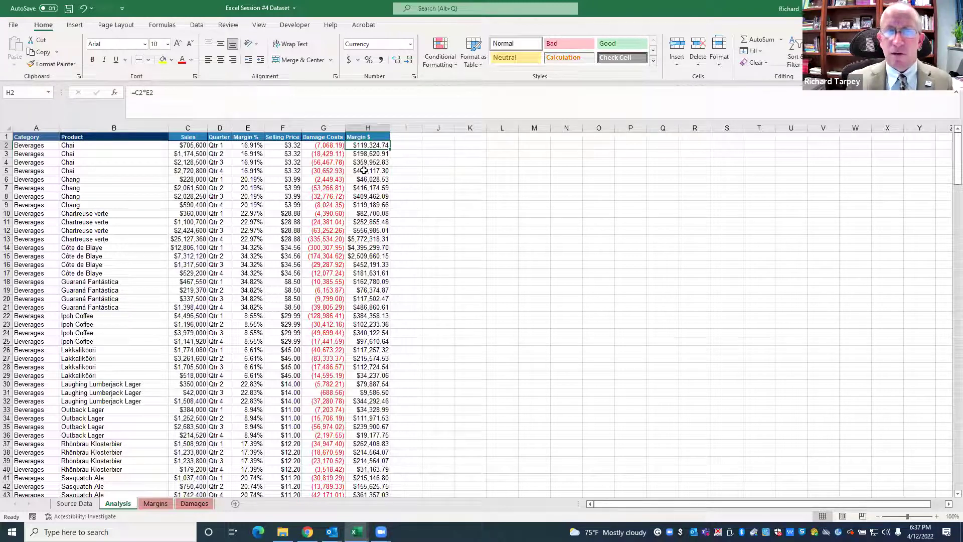
Type Costs in I1, then paste the Damage Costs heading into I1 for matching styling
click(408, 137)
text(Costs)
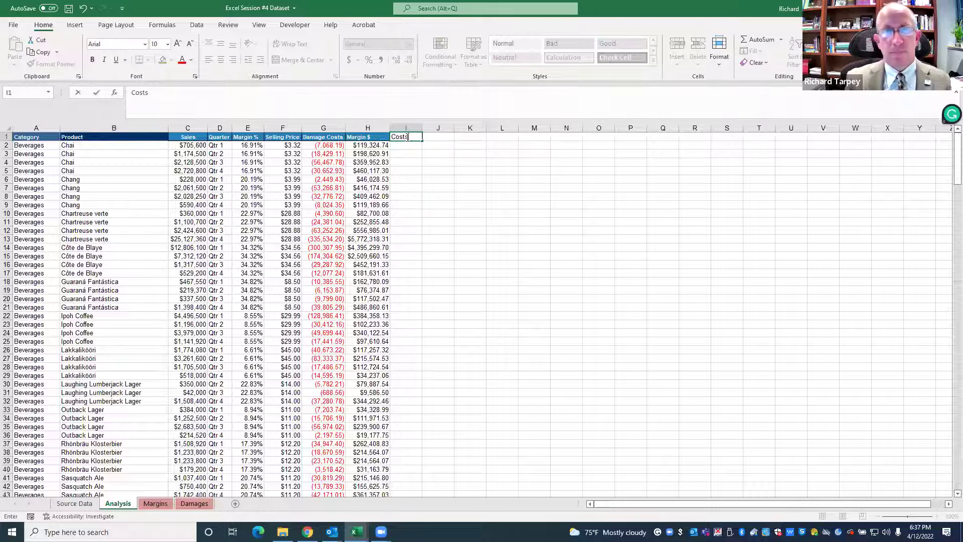
key(ctrl+Return)
click(340, 138)
key(ctrl+c)
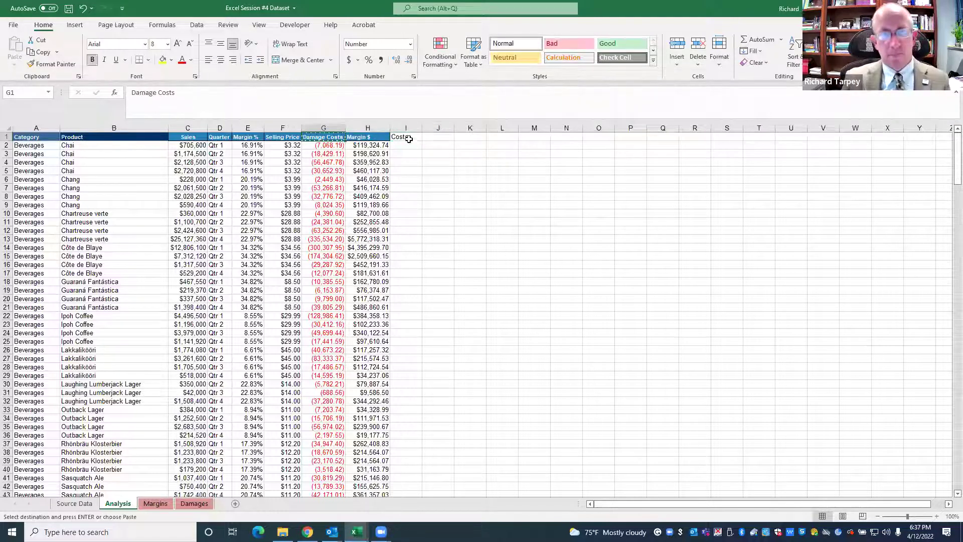
click(408, 136)
key(ctrl+v)
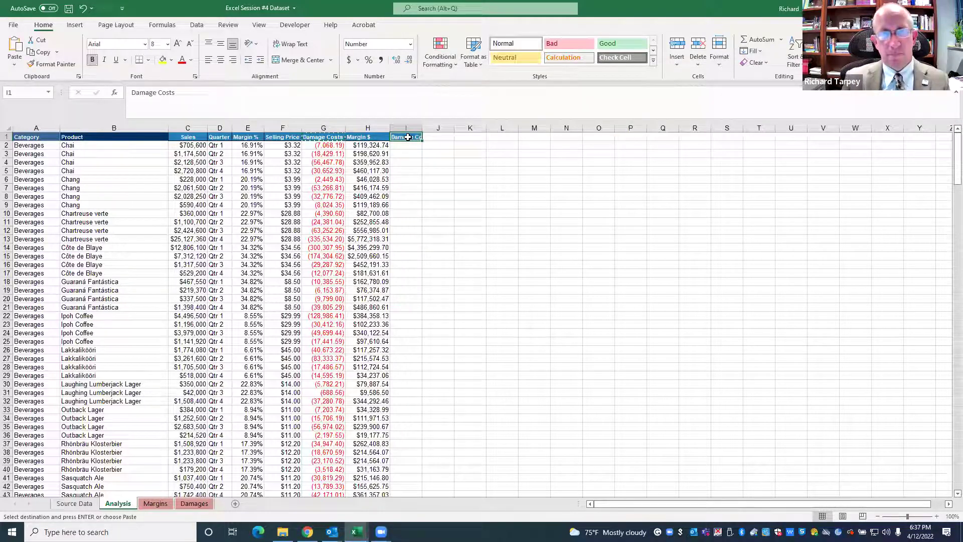
Edit the pasted I1 heading so it reads just Costs
double_click(151, 92)
key(BackSpace)
key(Delete)
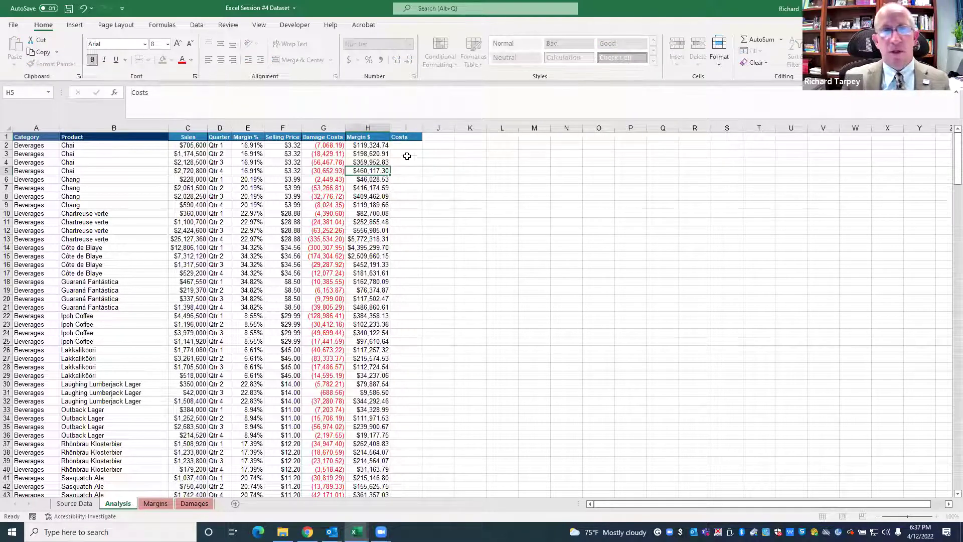
key(Return)
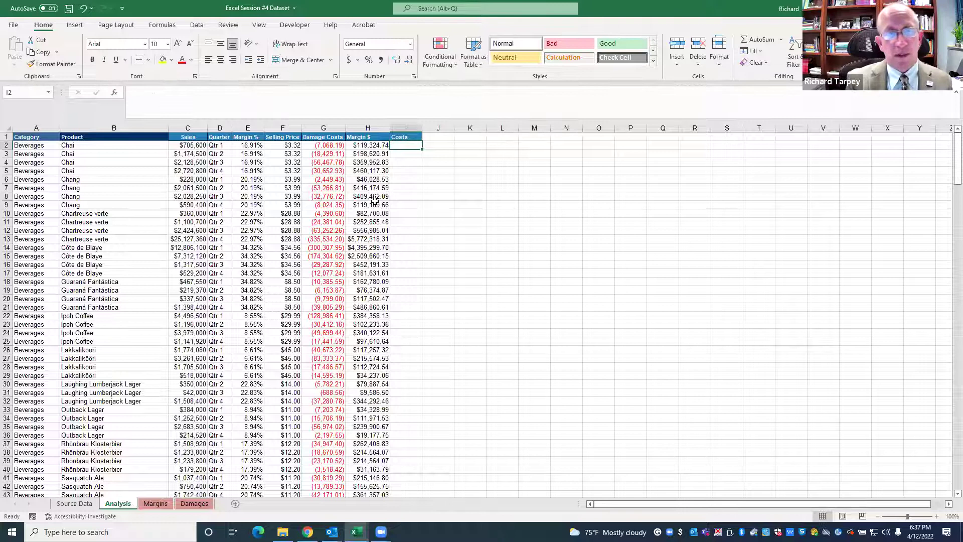
Enter =C2-H2 in I2, fill it down column I, and AutoFit the column
text(=c2)
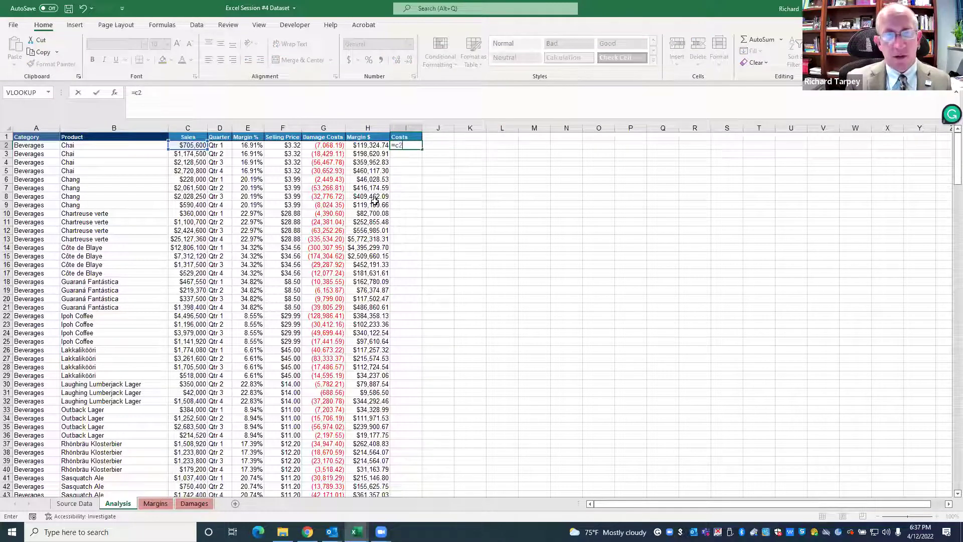
text(-h2)
key(Return)
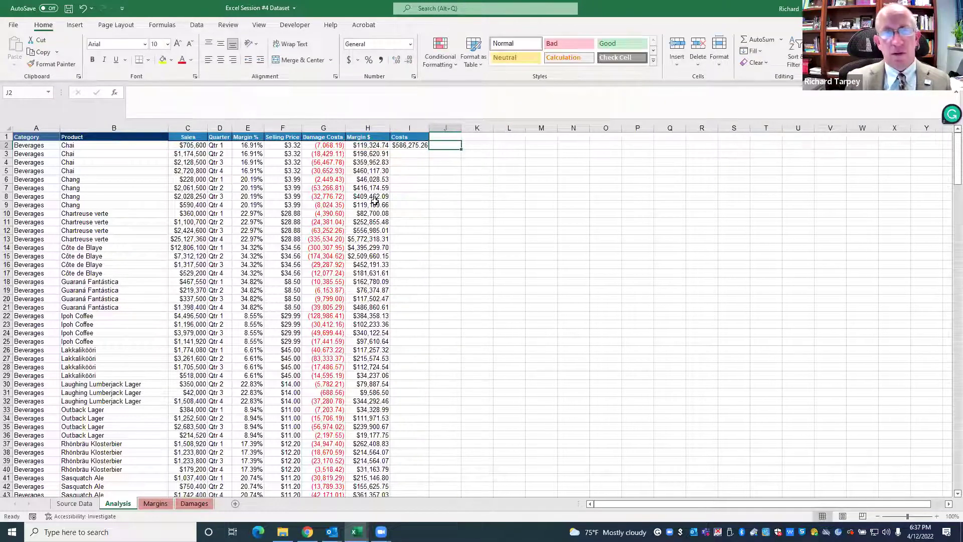
click(415, 171)
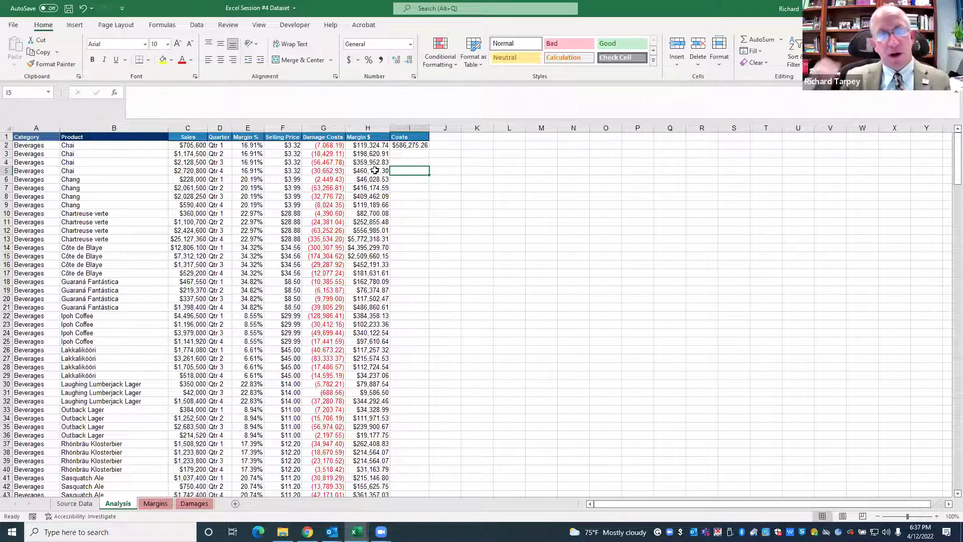
click(408, 145)
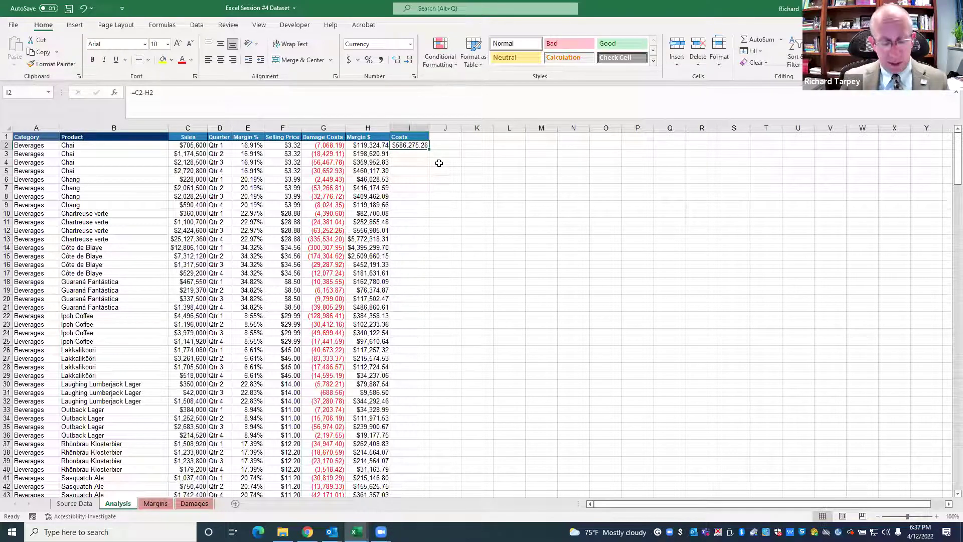
key(ctrl+c)
drag(428, 148, 408, 477)
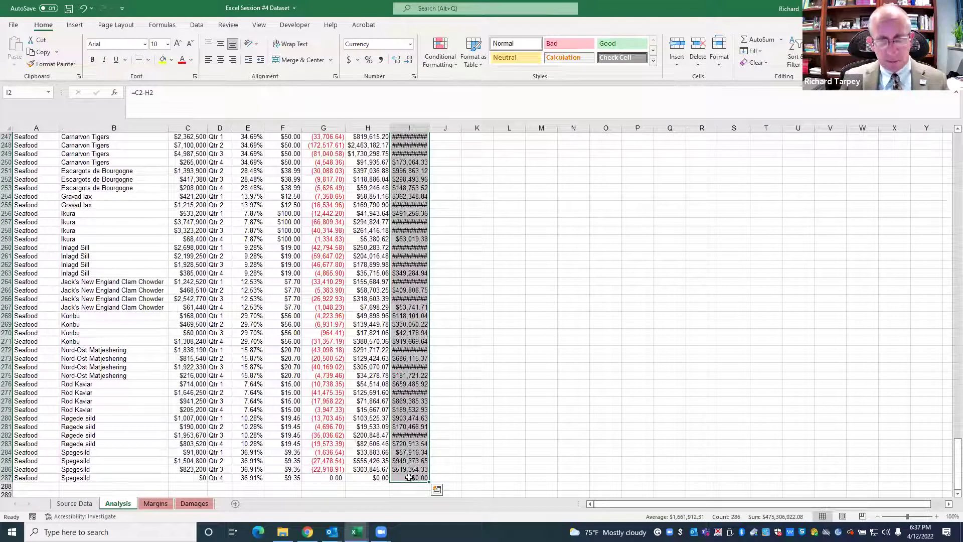
click(535, 269)
key(ctrl+Home)
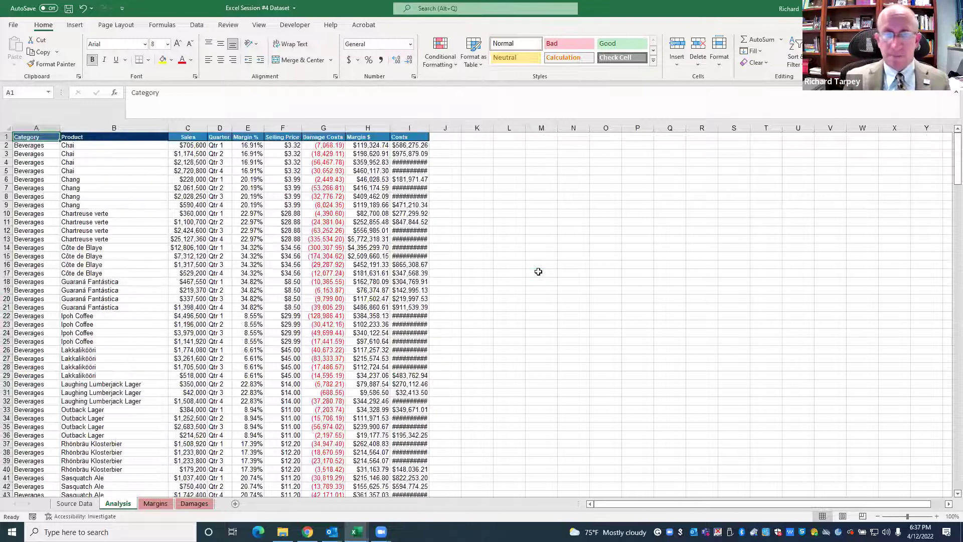
double_click(429, 128)
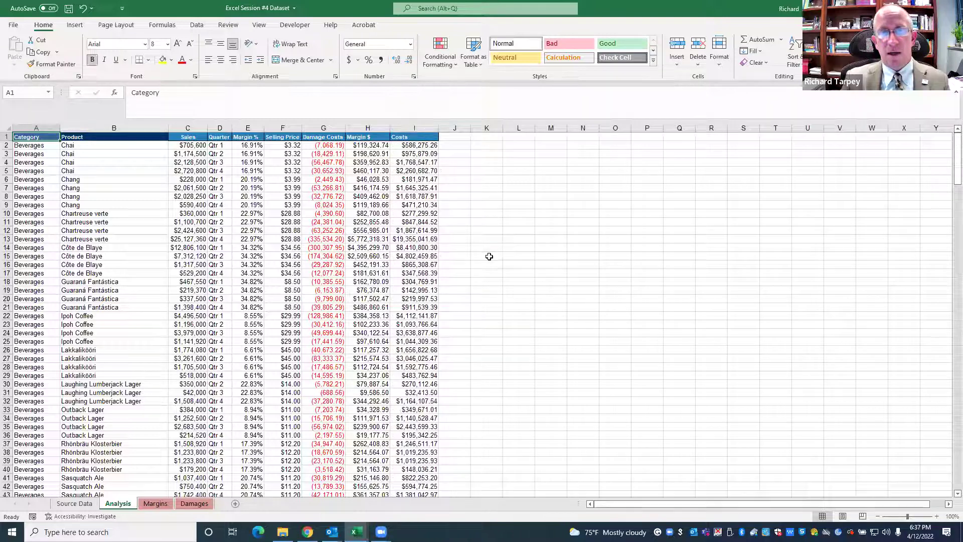
click(489, 256)
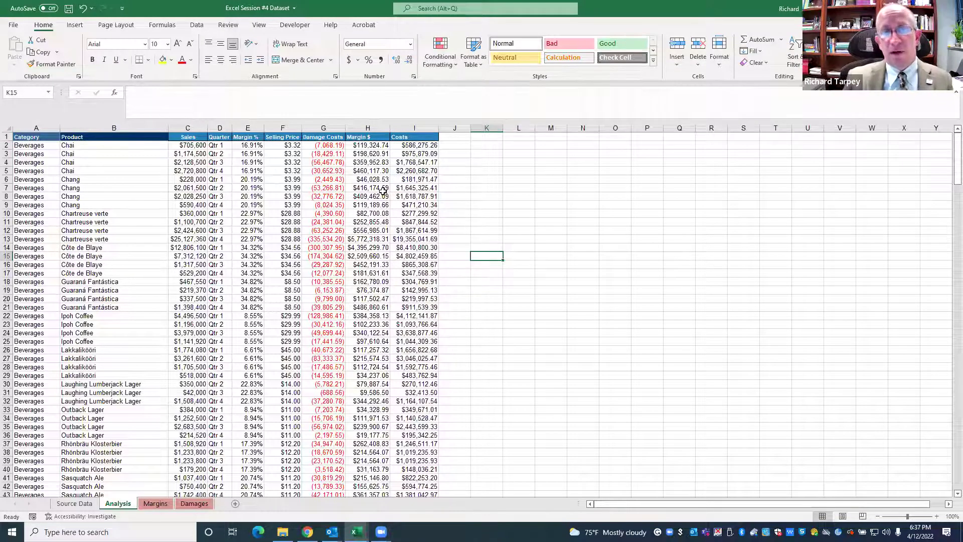
click(370, 170)
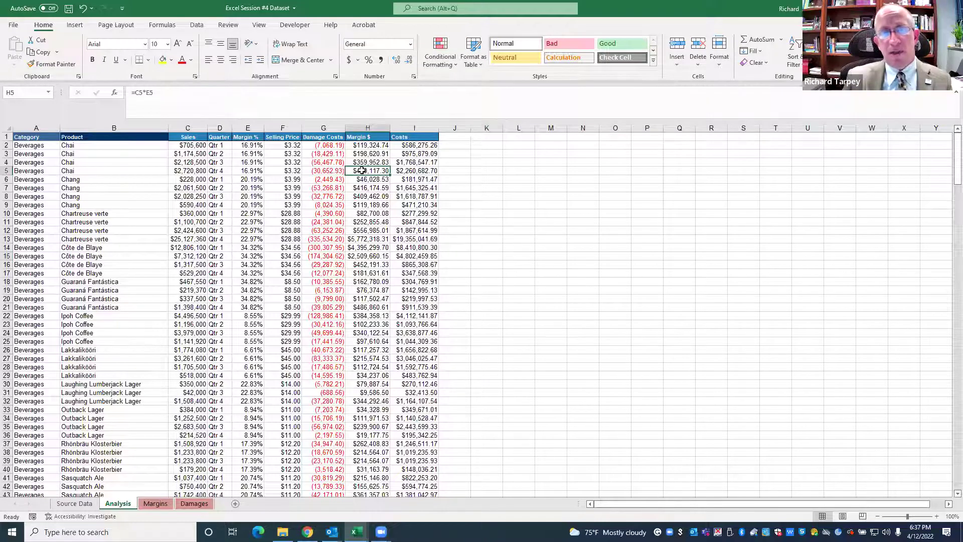
drag(369, 171, 414, 170)
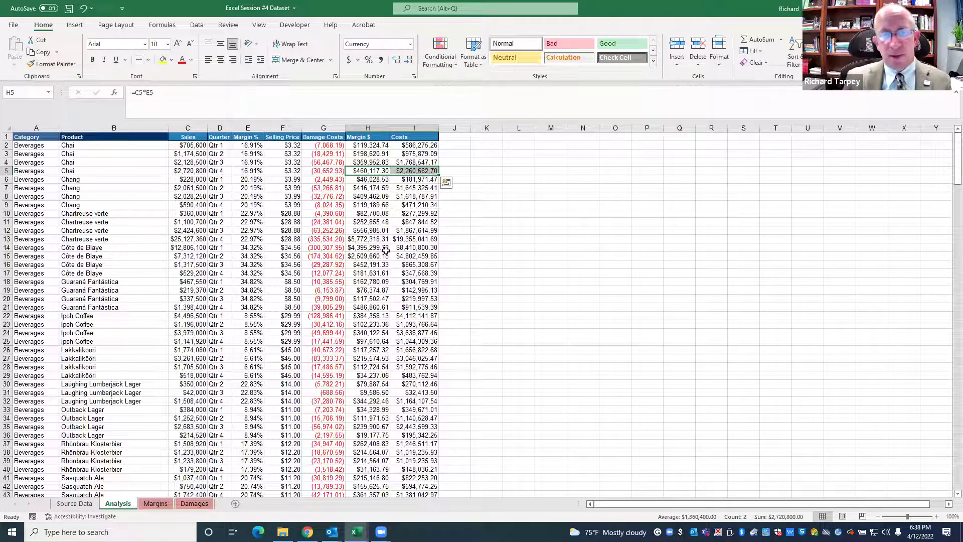
drag(351, 248, 405, 247)
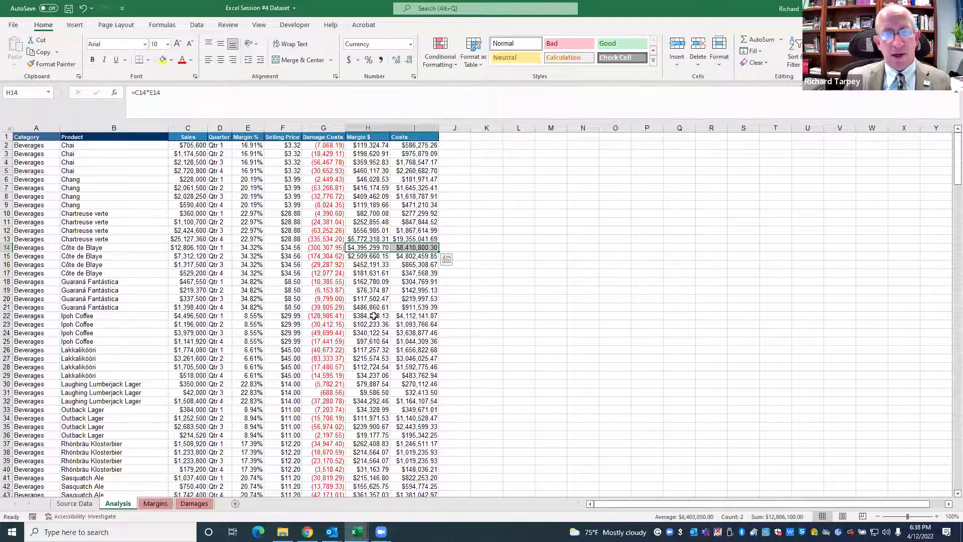
drag(374, 315, 414, 317)
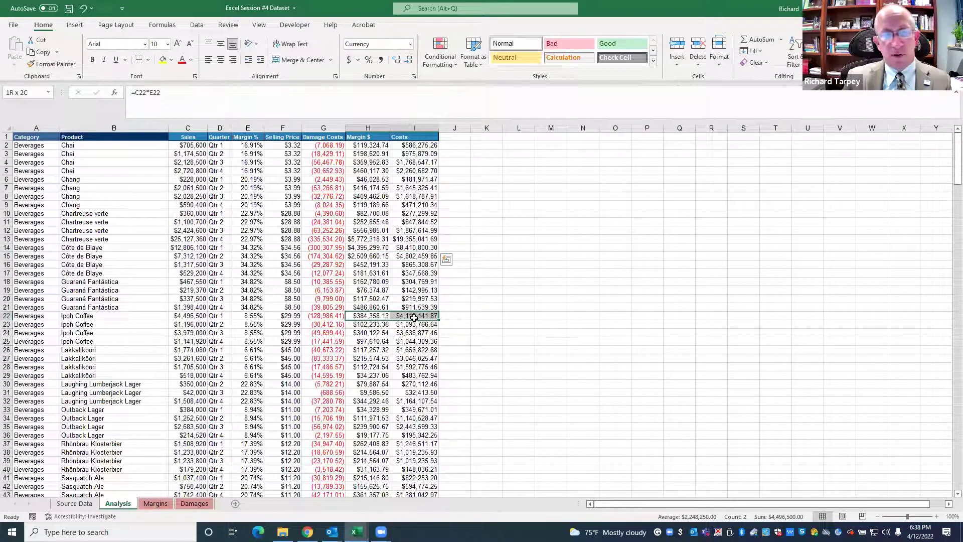
click(422, 315)
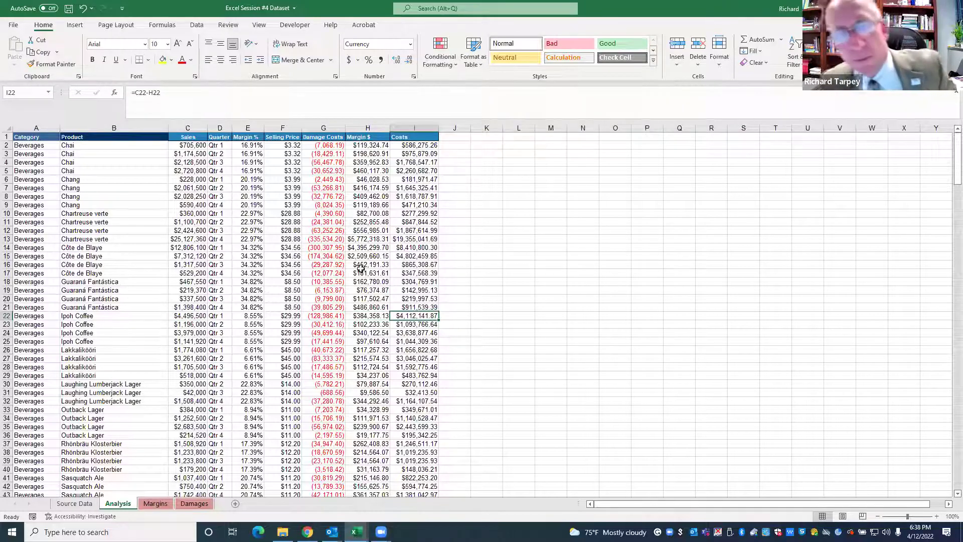
click(383, 171)
click(413, 139)
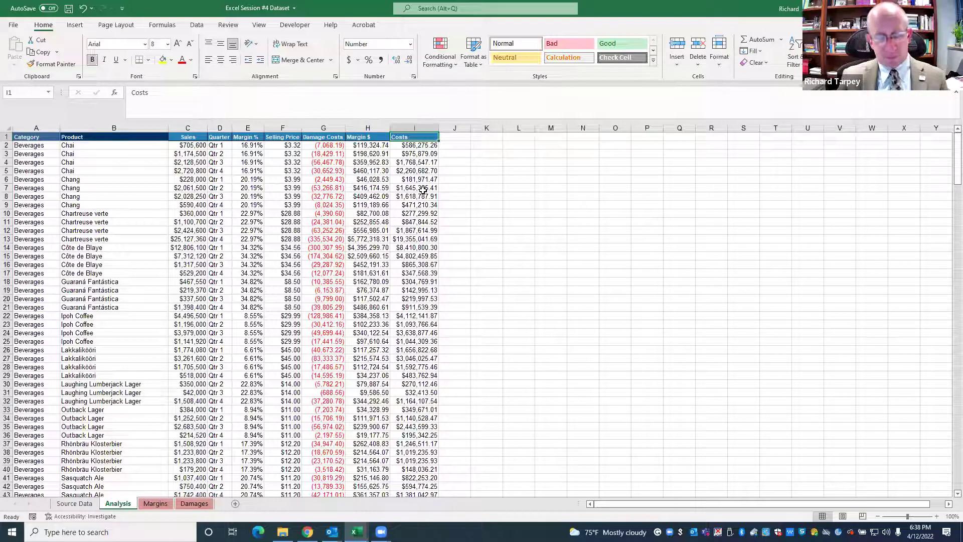
Copy the Costs header into J1 and rename it Total costs
key(ctrl+c)
click(454, 138)
key(ctrl+v)
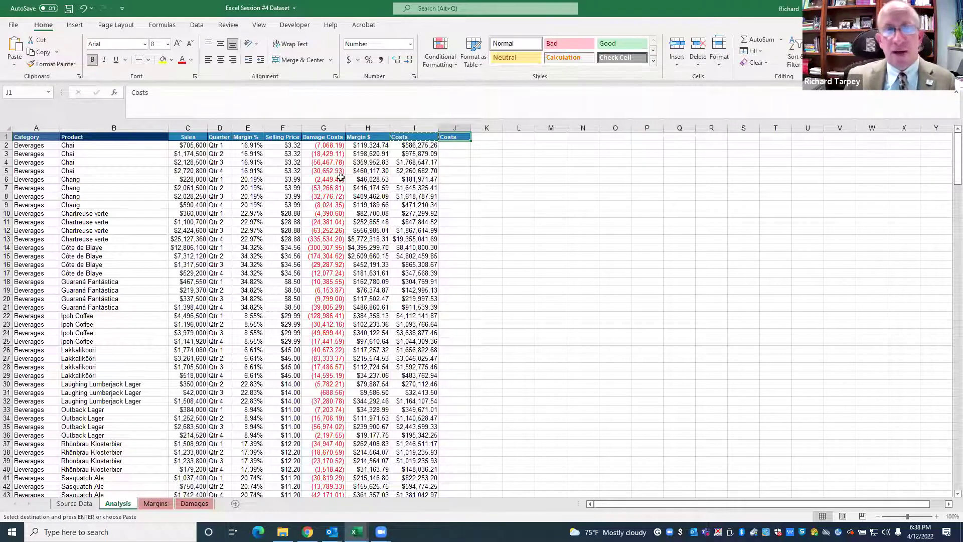
click(332, 138)
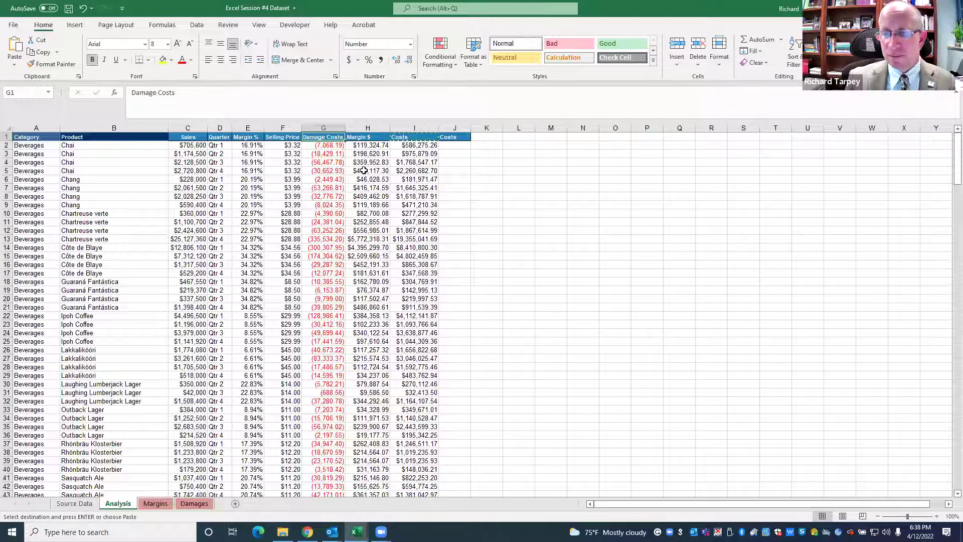
click(448, 137)
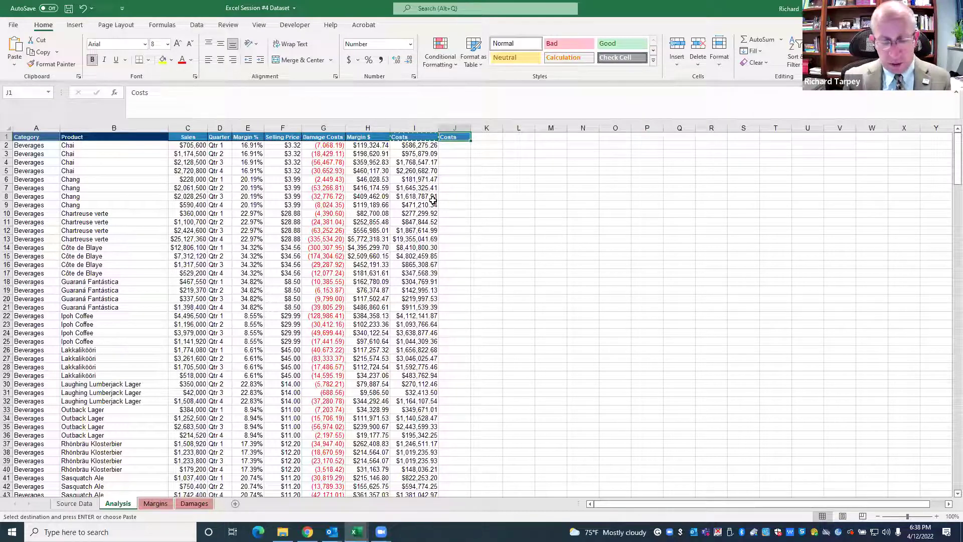
text(Total costs)
key(Tab)
click(422, 144)
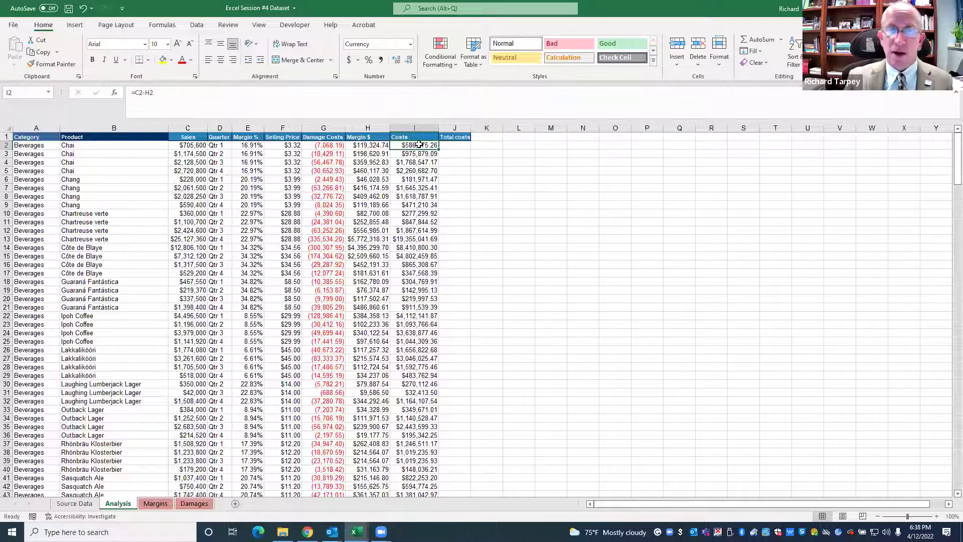
Enter =I2+(G2*-1) in J2 for $593,343.44 and widen column J
click(453, 145)
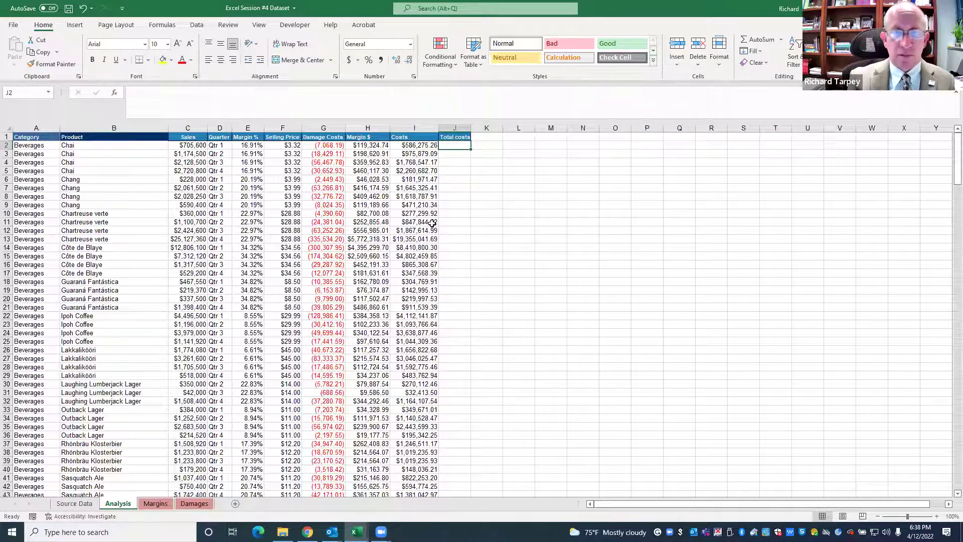
text(=i)
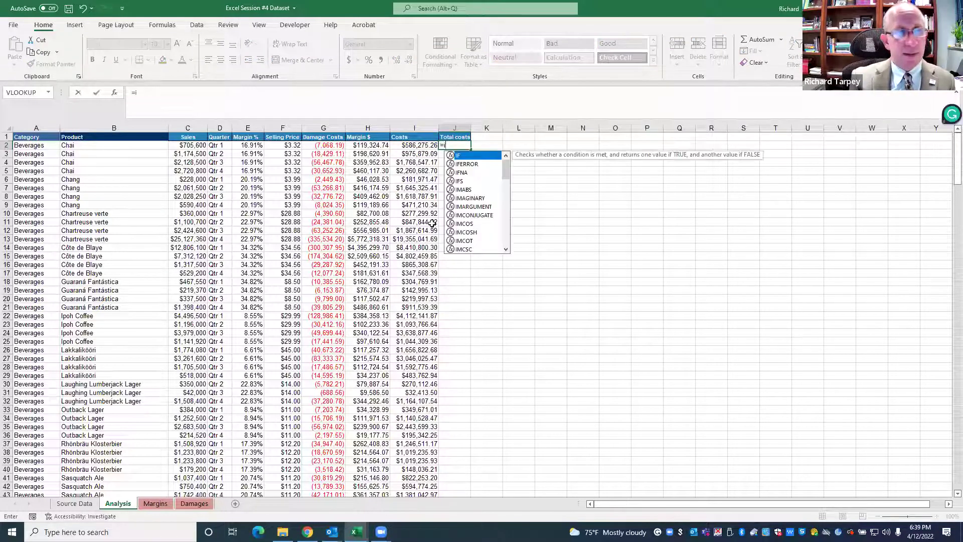
text(2+)
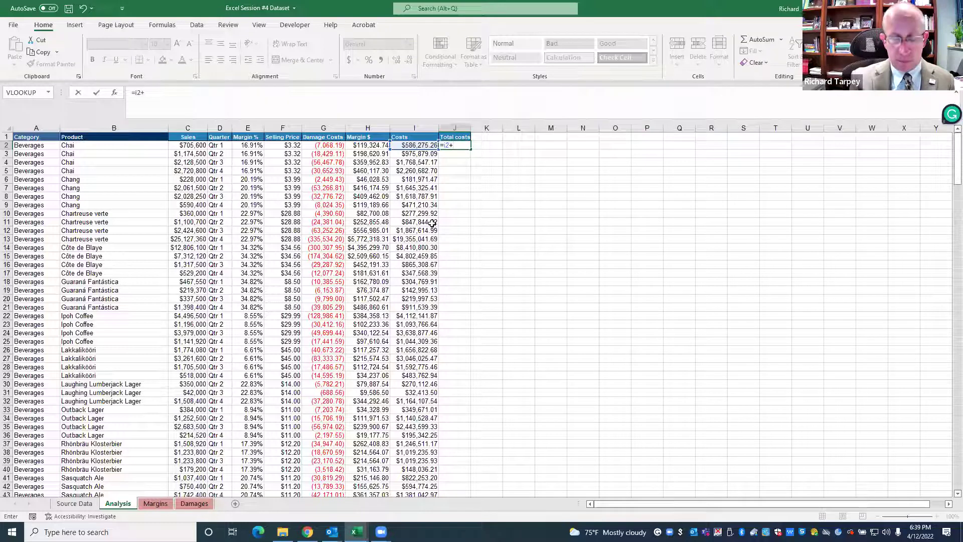
text((g)
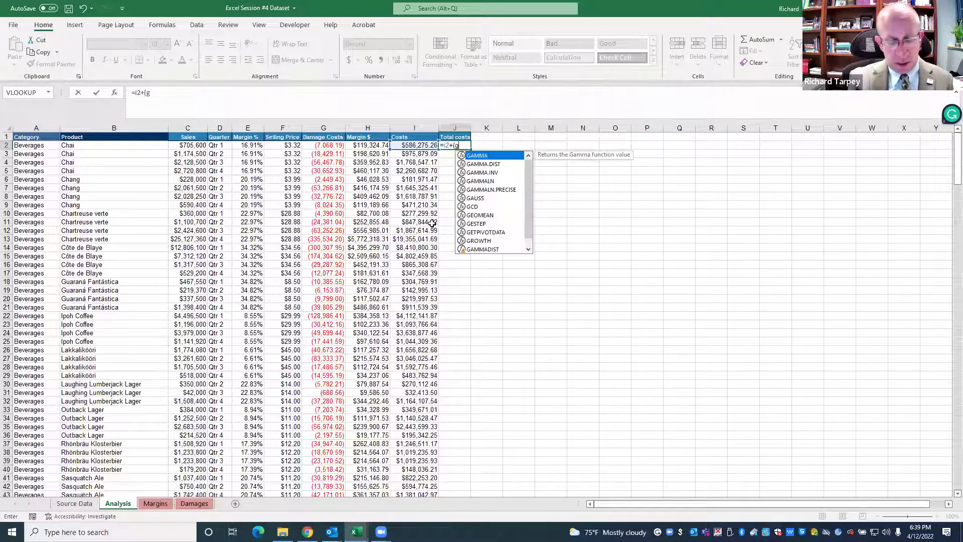
text(2*-1))
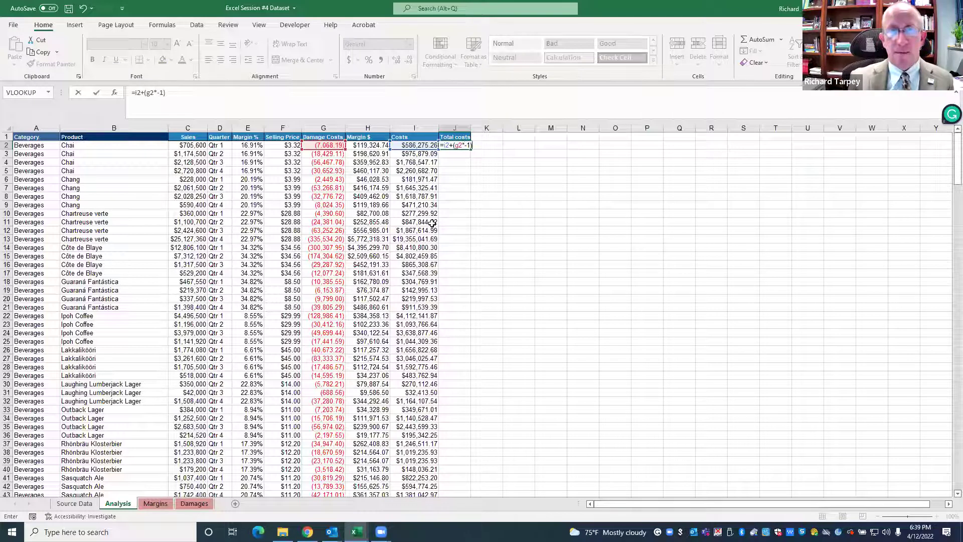
key(Tab)
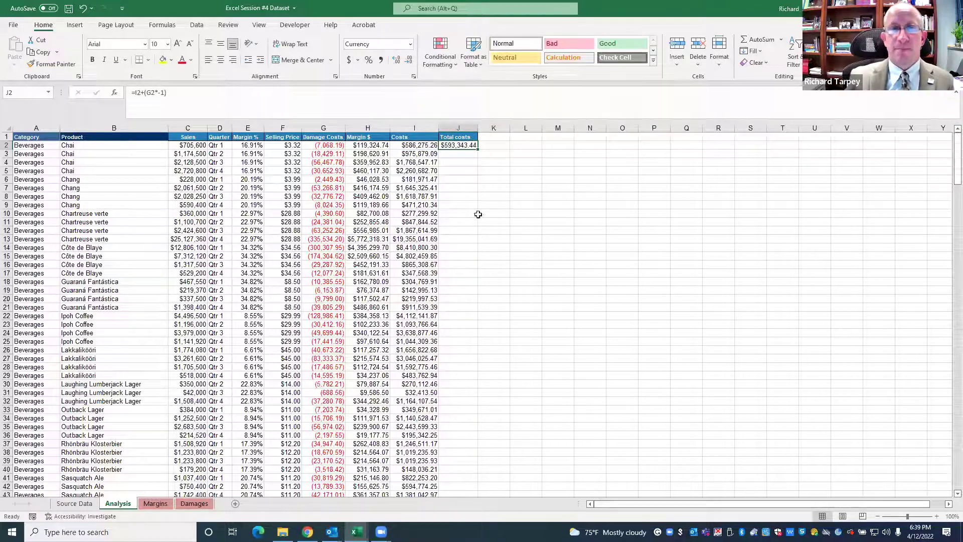
drag(477, 128, 483, 128)
click(469, 147)
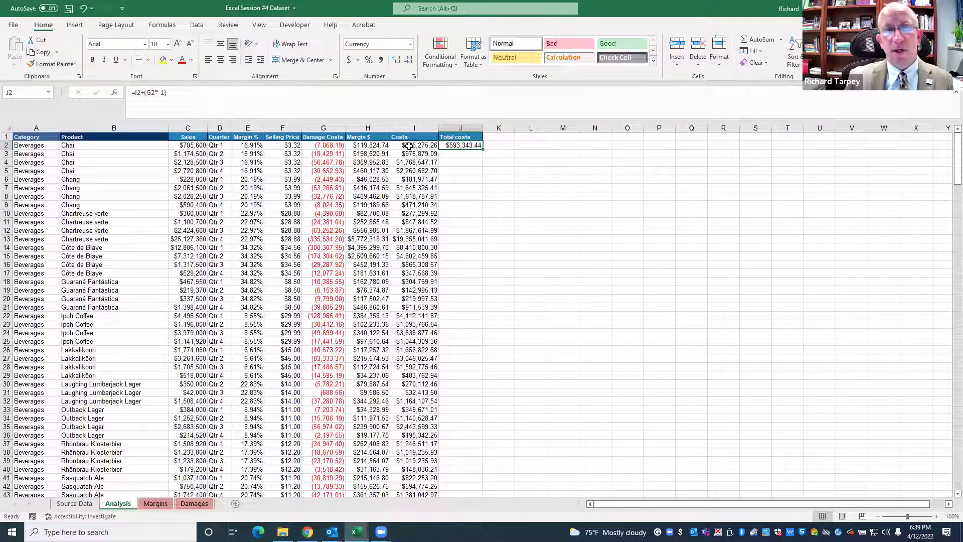
Compare the G2 damage cost formula with the J2 result, then select J1
click(321, 145)
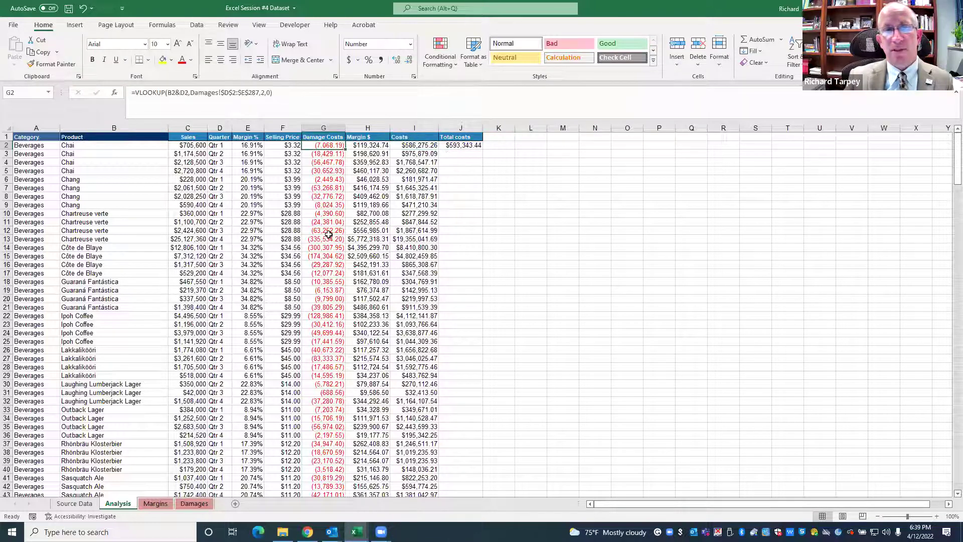
click(466, 145)
click(475, 136)
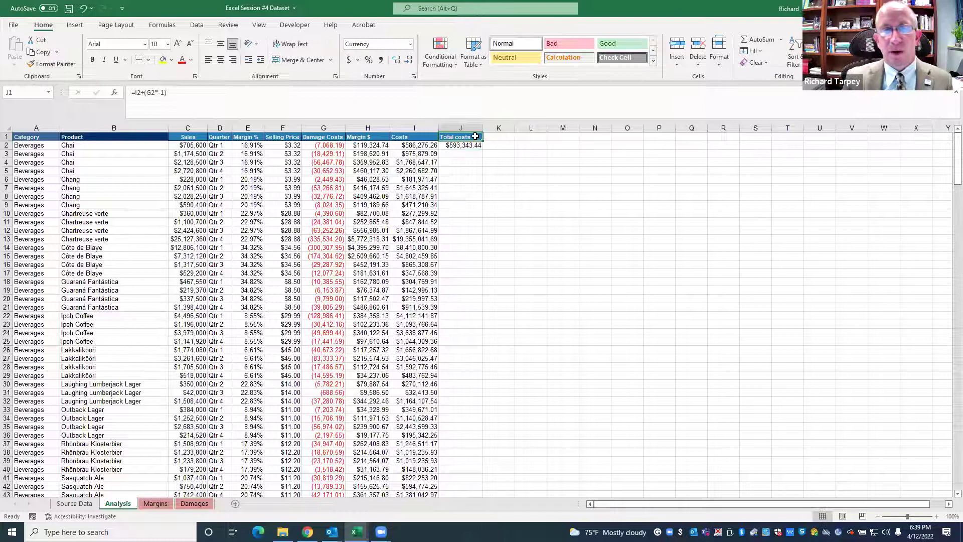
Copy the Total costs header into K1 and rename it Net Profit
key(ctrl+c)
click(498, 140)
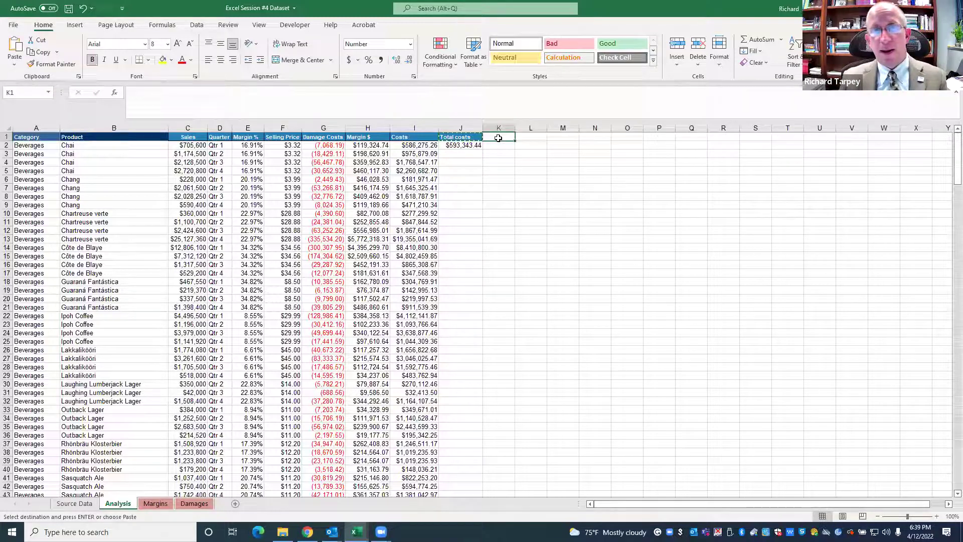
key(ctrl+v)
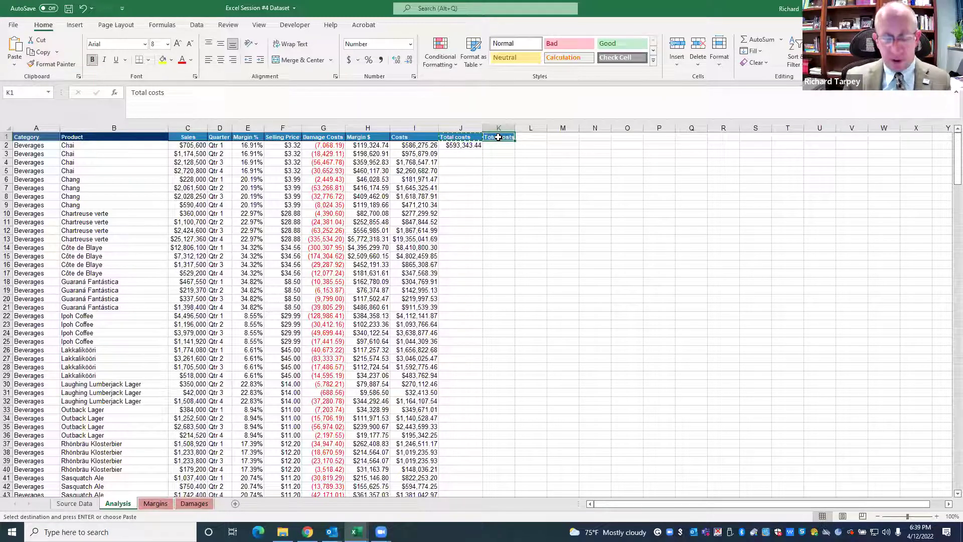
text(Net Profit)
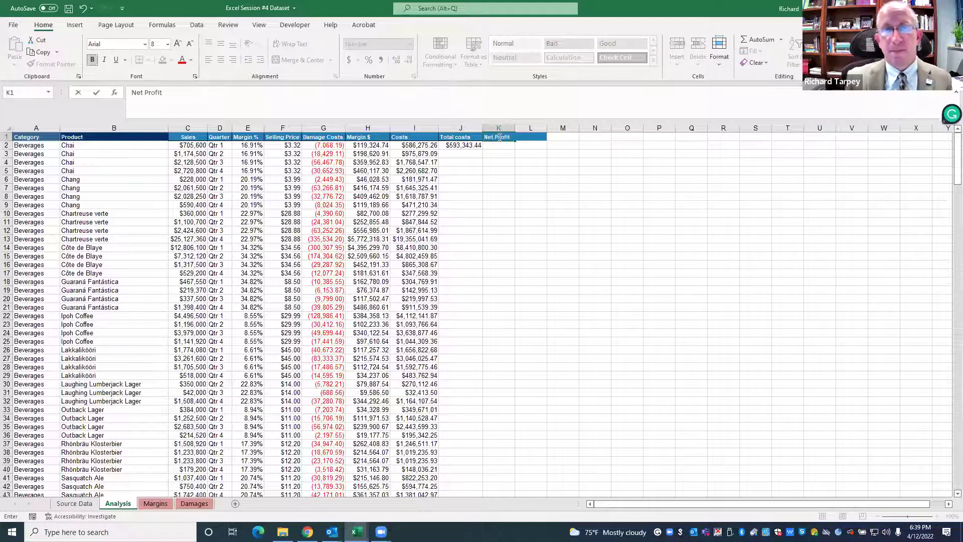
click(522, 152)
Enter =C2-J2 in K2 for $112,256.56 net profit
click(498, 145)
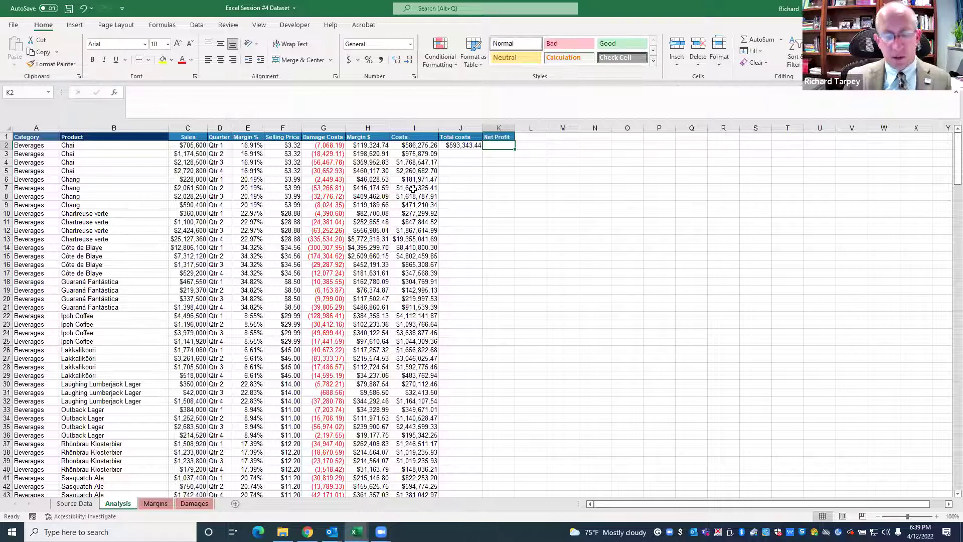
text(=c2)
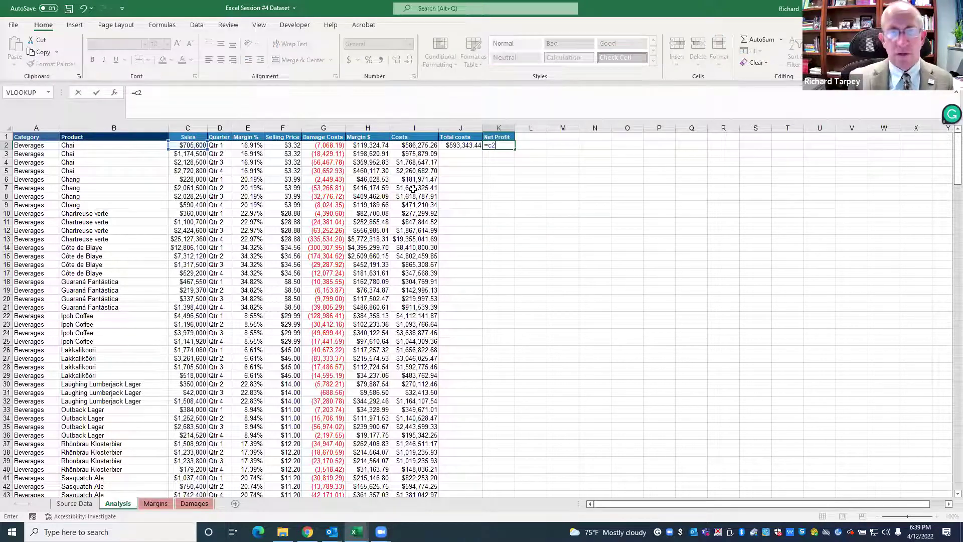
text(-j2)
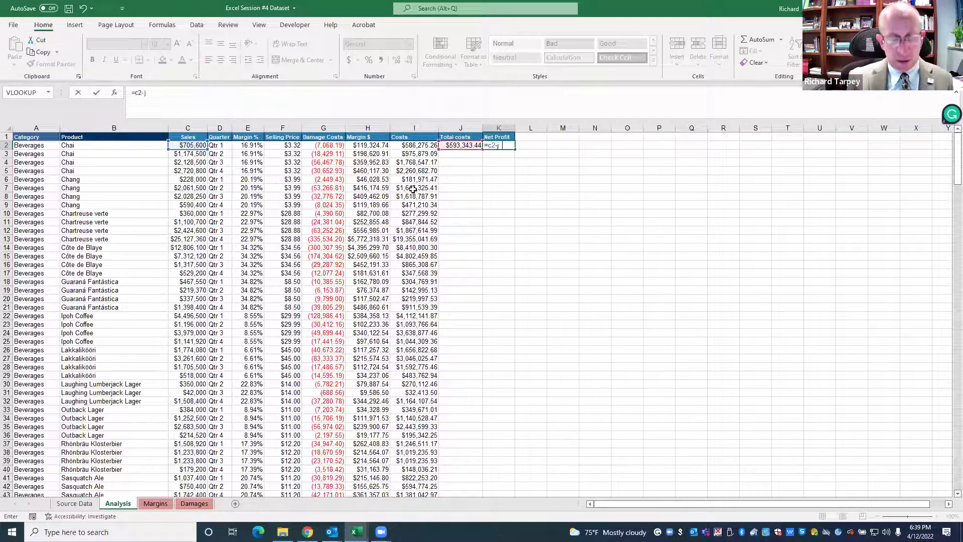
key(ctrl+Return)
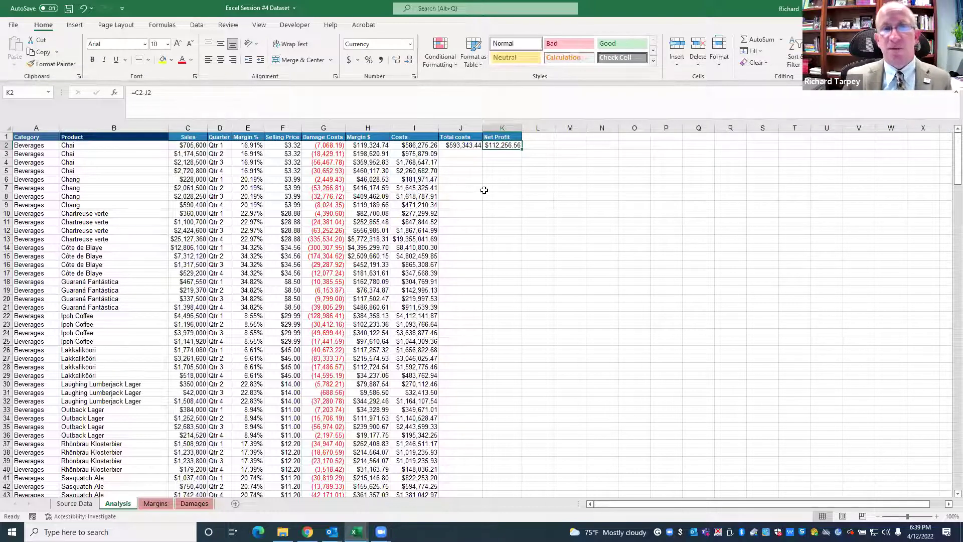
drag(370, 145, 334, 144)
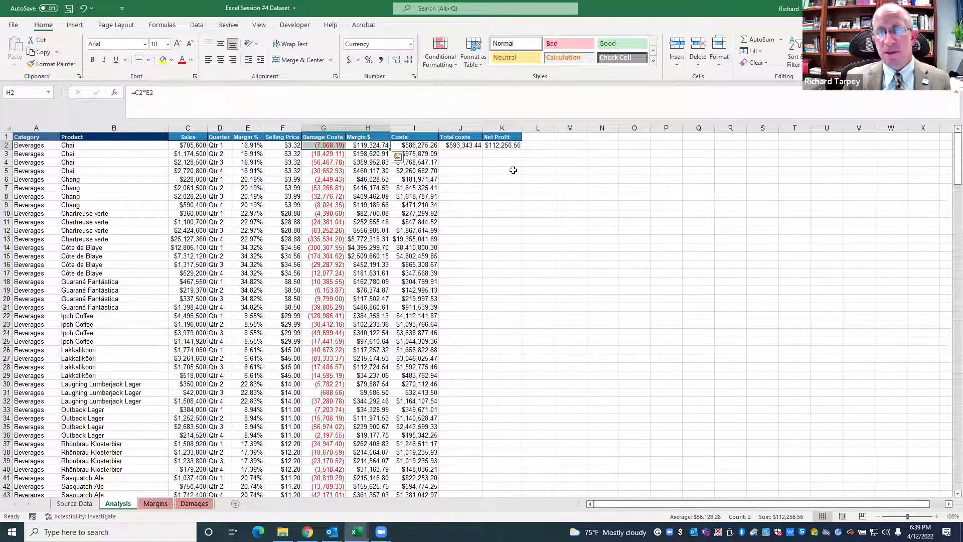
Fill the J2:K2 formulas down to row 287 and AutoFit columns J and K
click(489, 148)
drag(454, 147, 495, 151)
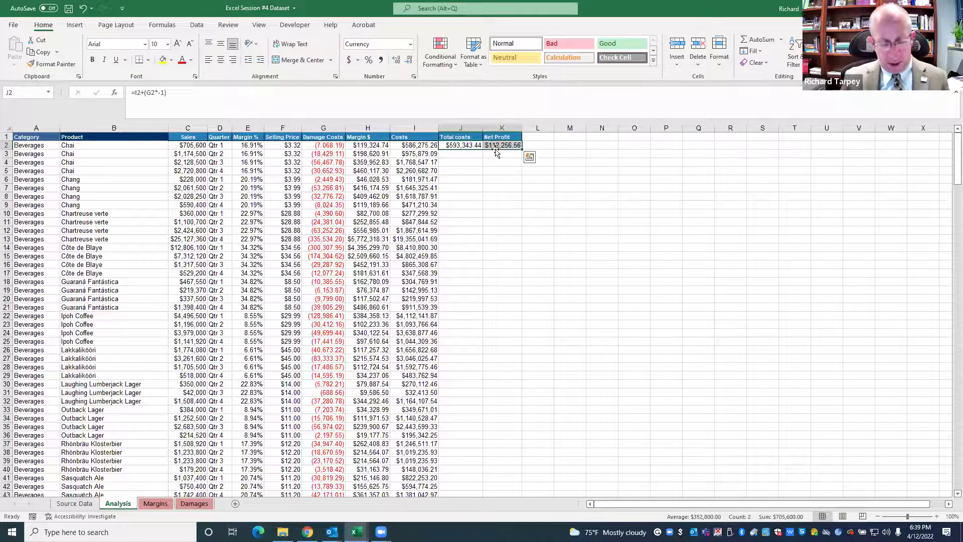
key(ctrl+c)
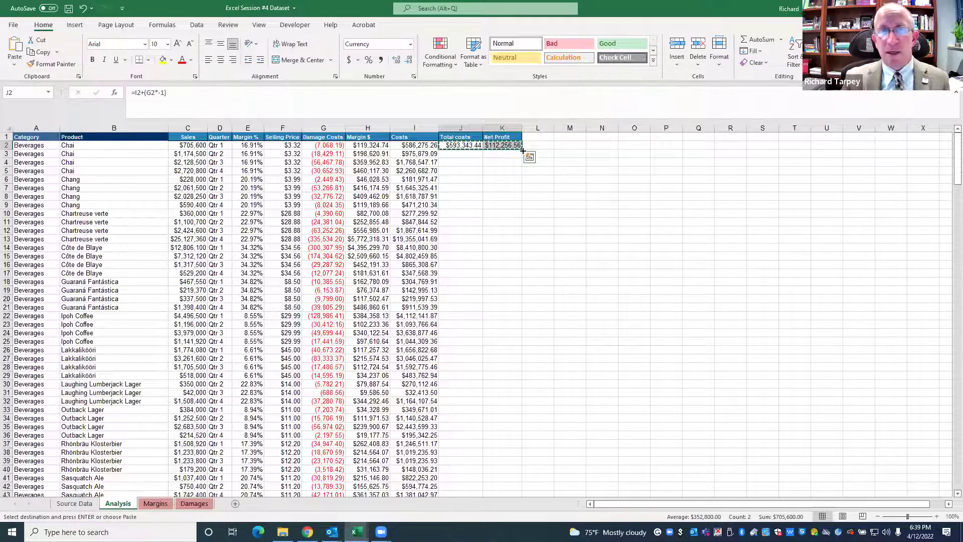
drag(525, 150, 514, 480)
click(527, 427)
scroll(507, 420, up, 4)
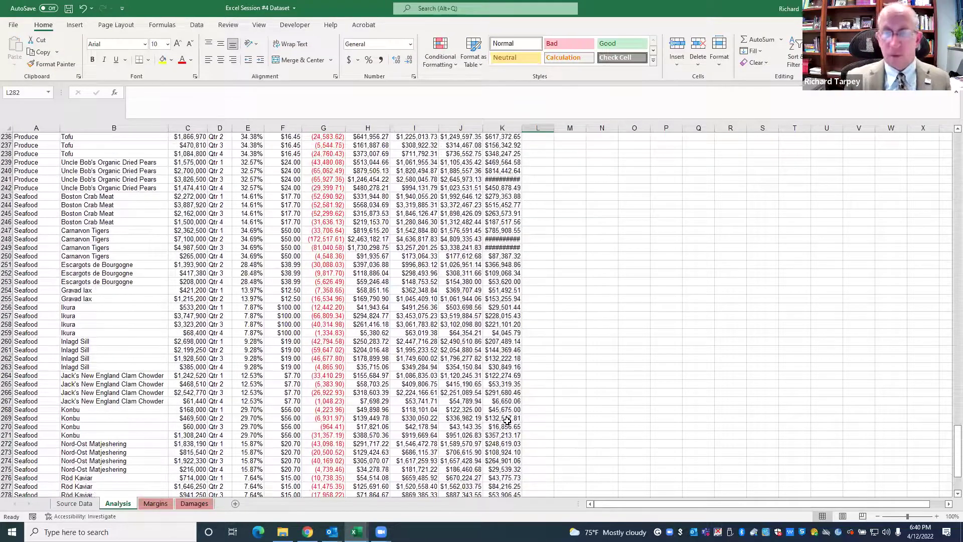
key(ctrl+Home)
double_click(522, 128)
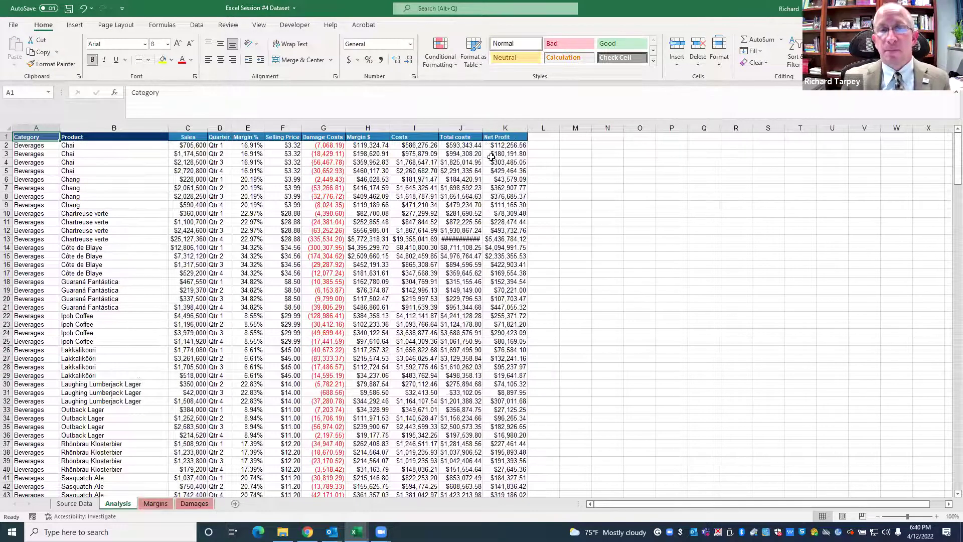
double_click(483, 128)
click(462, 325)
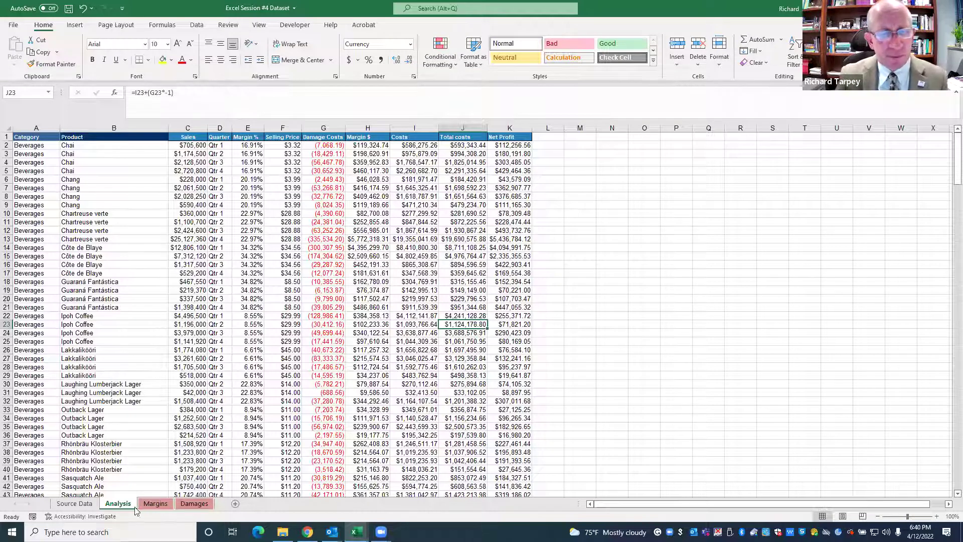
click(74, 503)
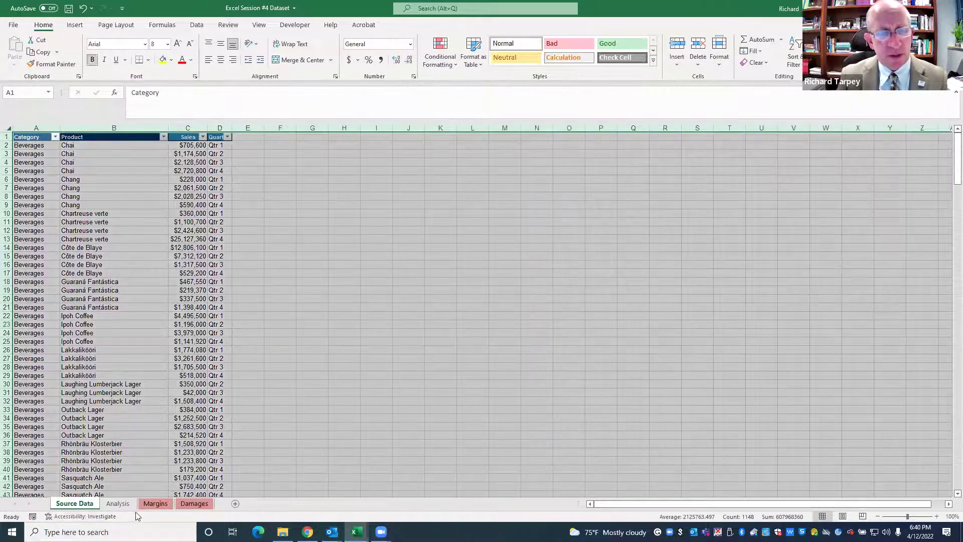
click(142, 479)
click(195, 503)
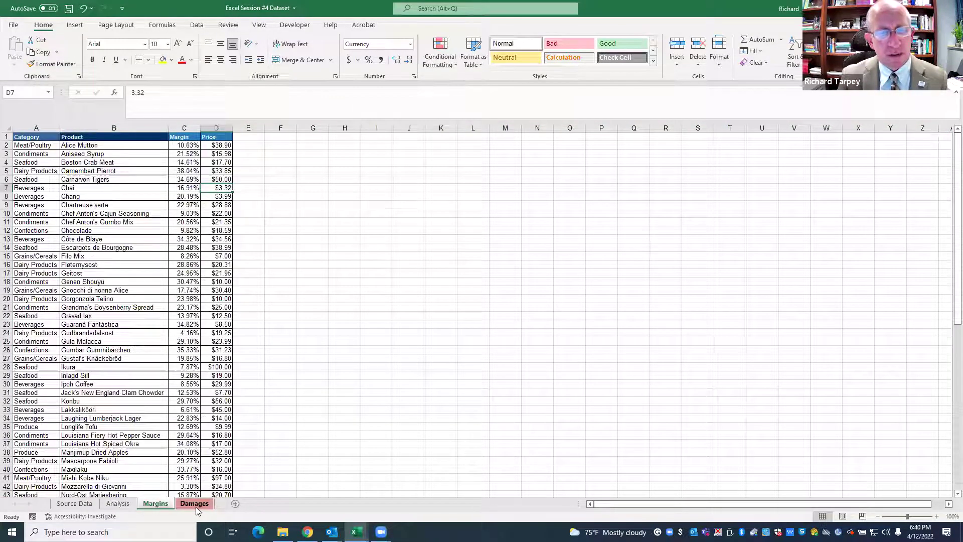
click(118, 503)
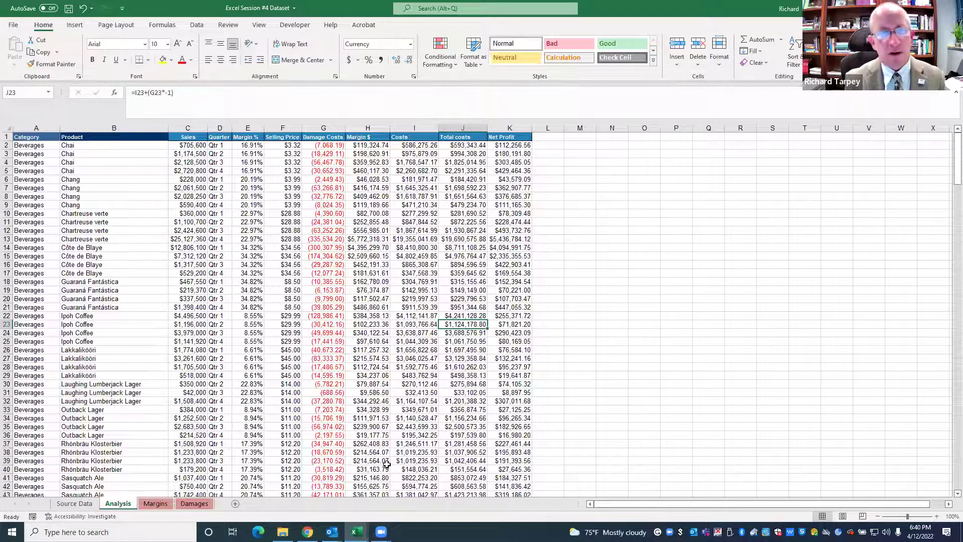
scroll(289, 401, down, 17)
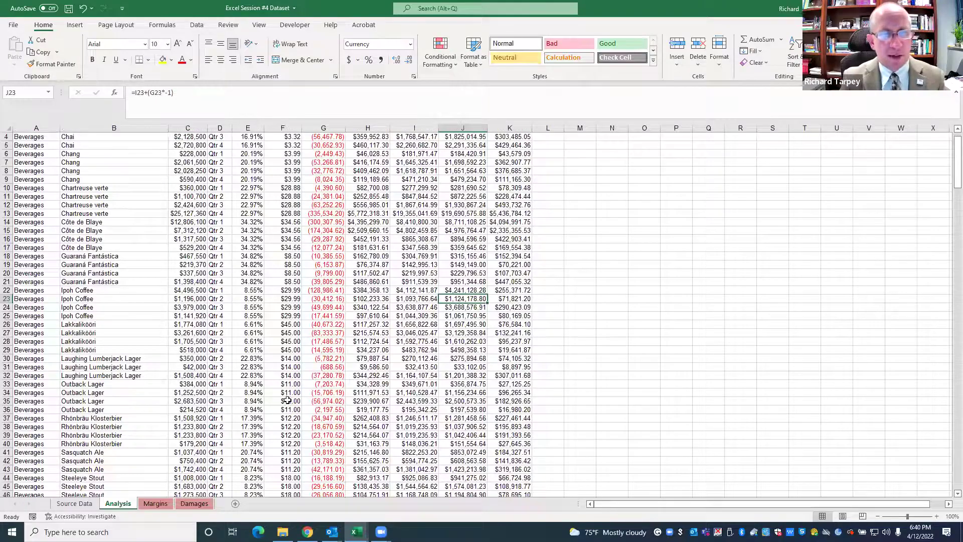
scroll(284, 414, down, 20)
scroll(284, 416, up, 13)
scroll(284, 418, up, 20)
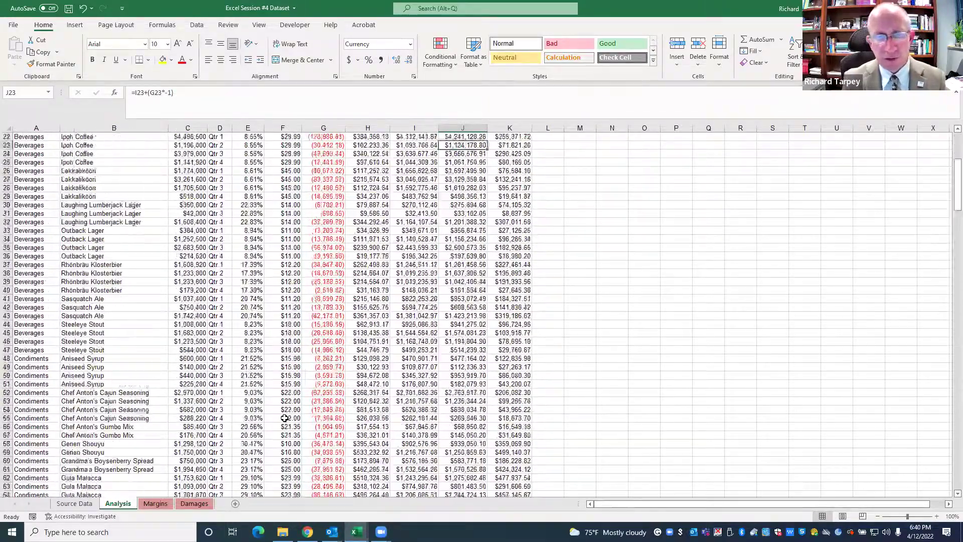
click(602, 308)
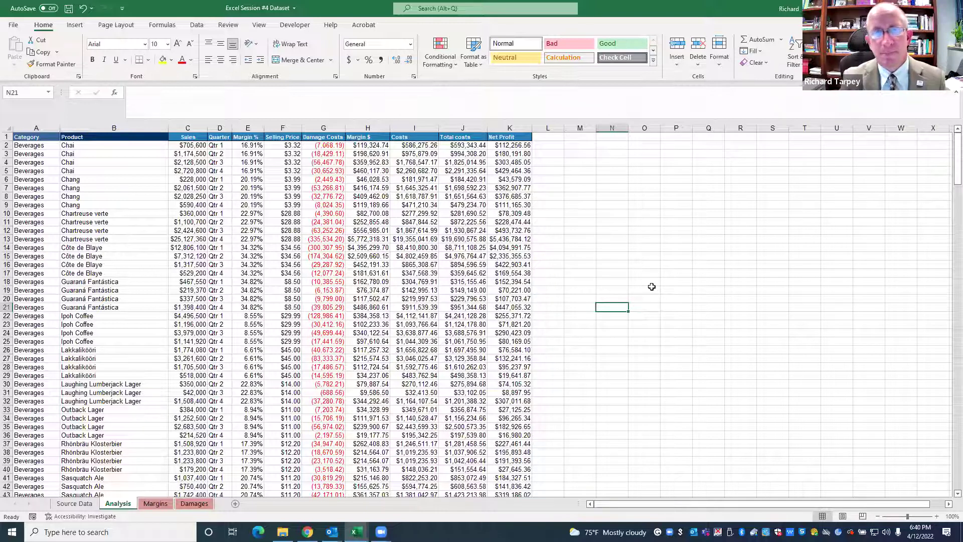
click(578, 164)
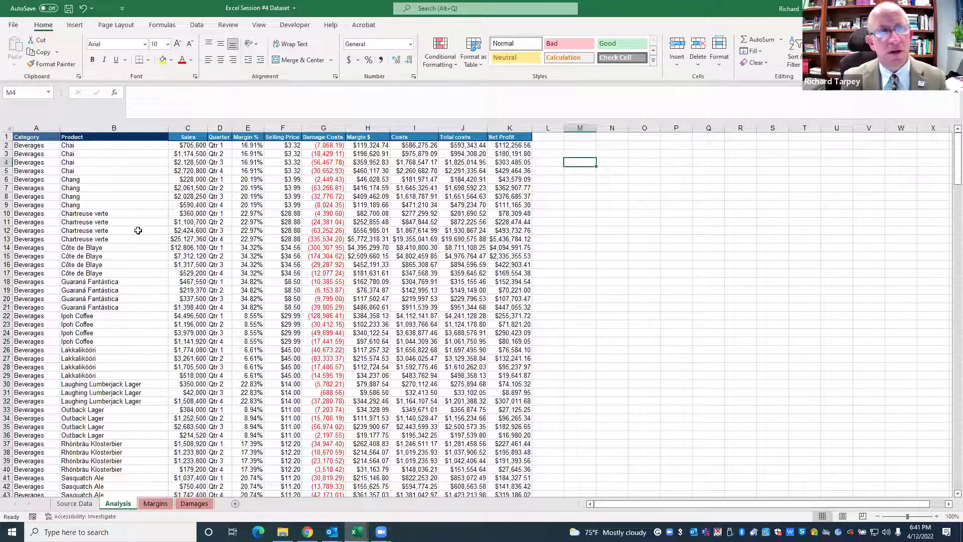
scroll(183, 321, down, 14)
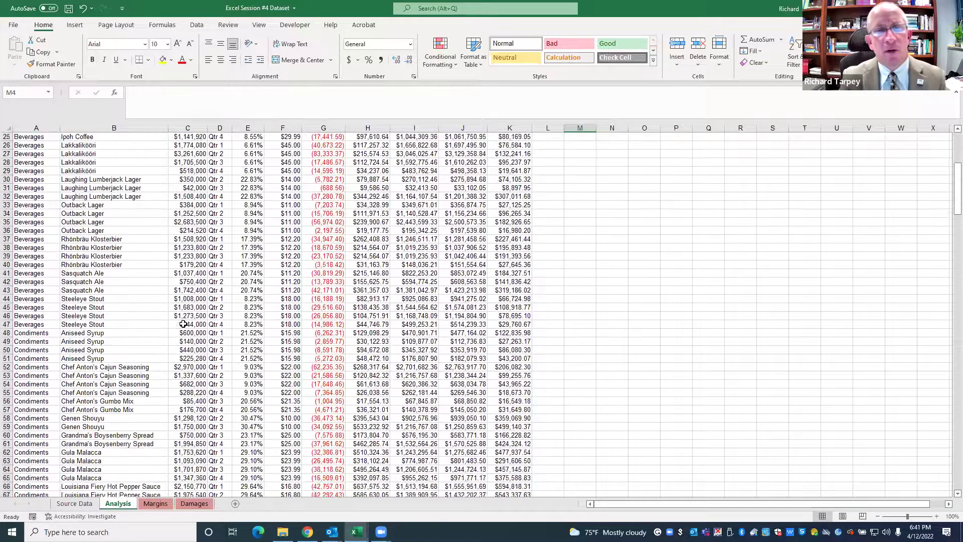
scroll(182, 335, up, 14)
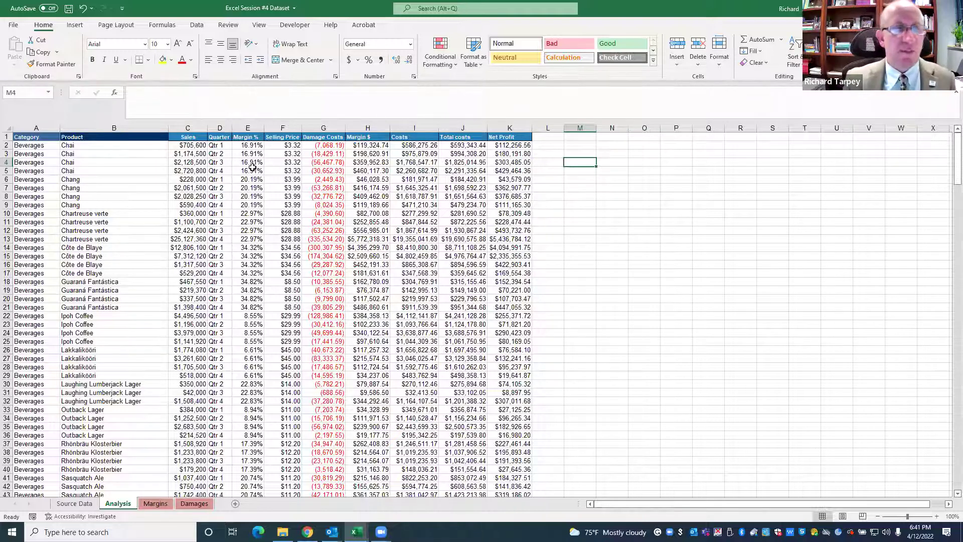
Format A1:K287 as a Blue Table Style Medium 9 table with headers
click(10, 130)
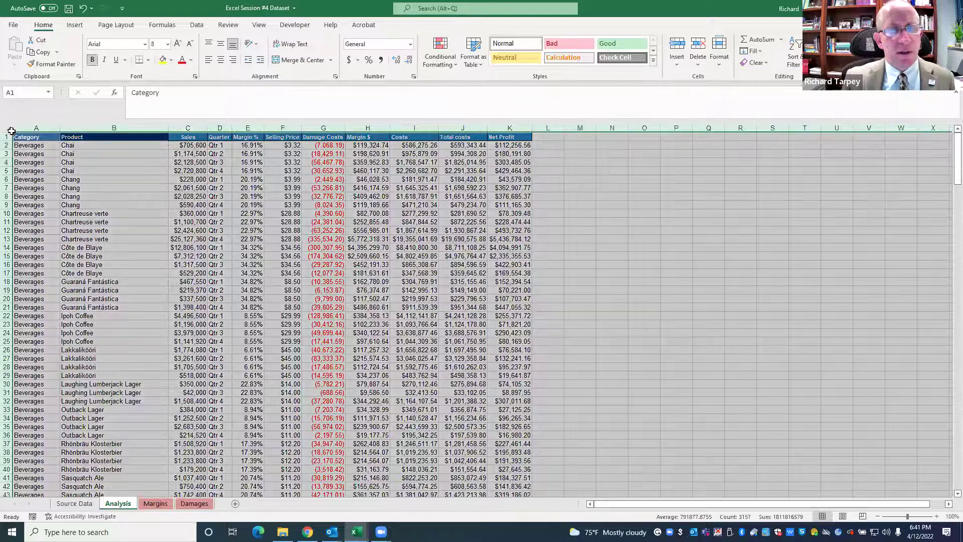
click(91, 204)
drag(36, 133, 501, 479)
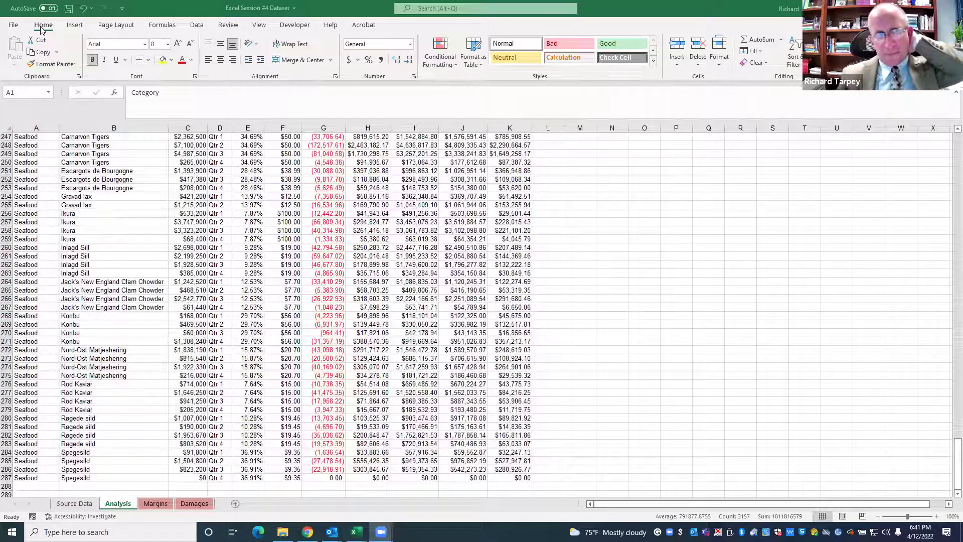
click(480, 68)
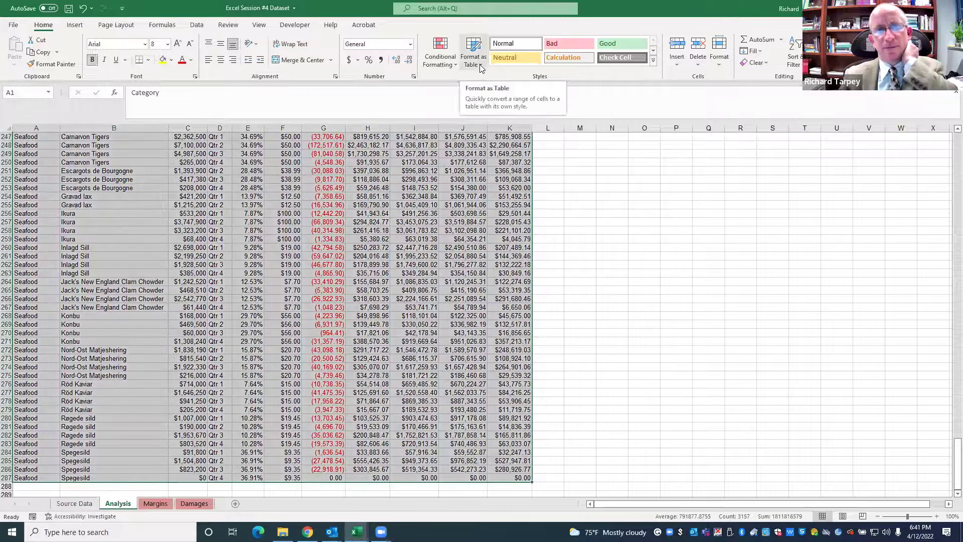
click(480, 68)
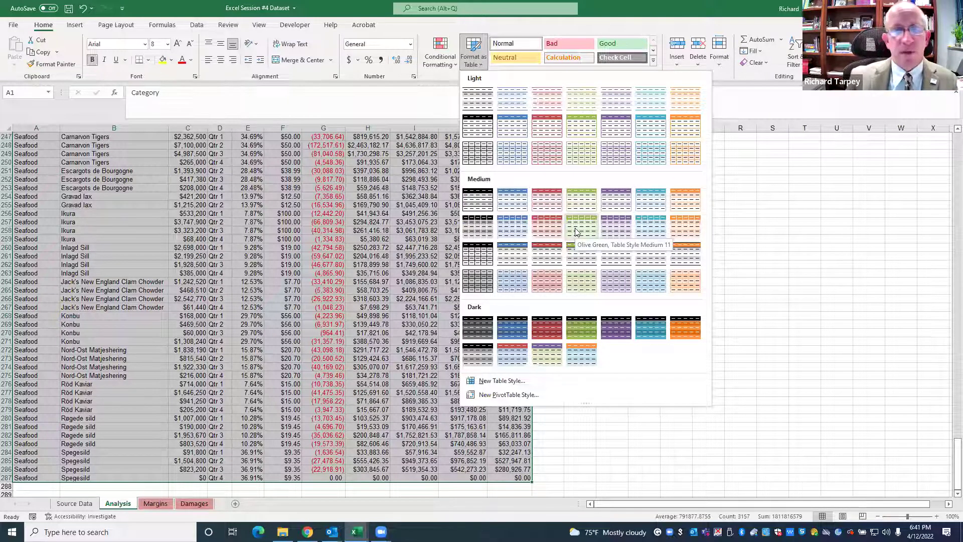
click(515, 231)
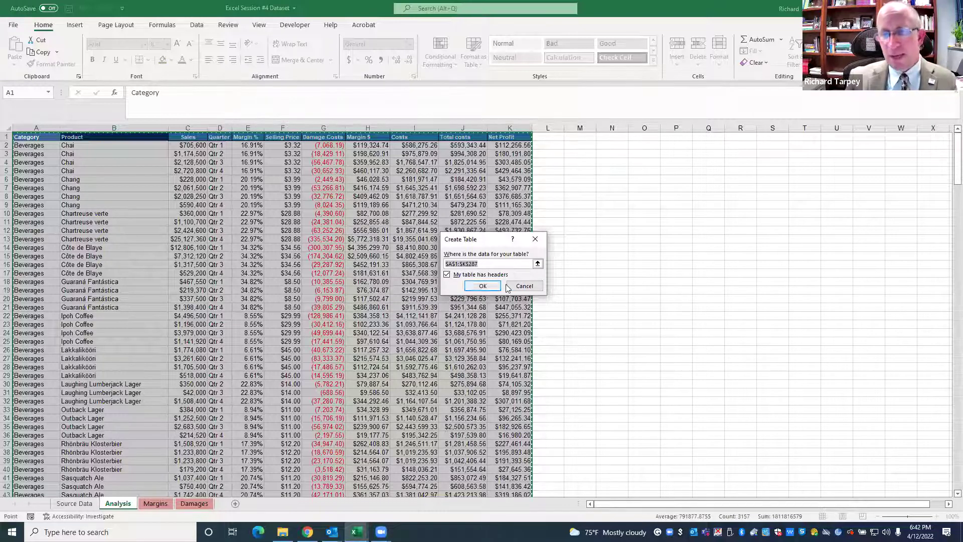
click(482, 286)
click(639, 322)
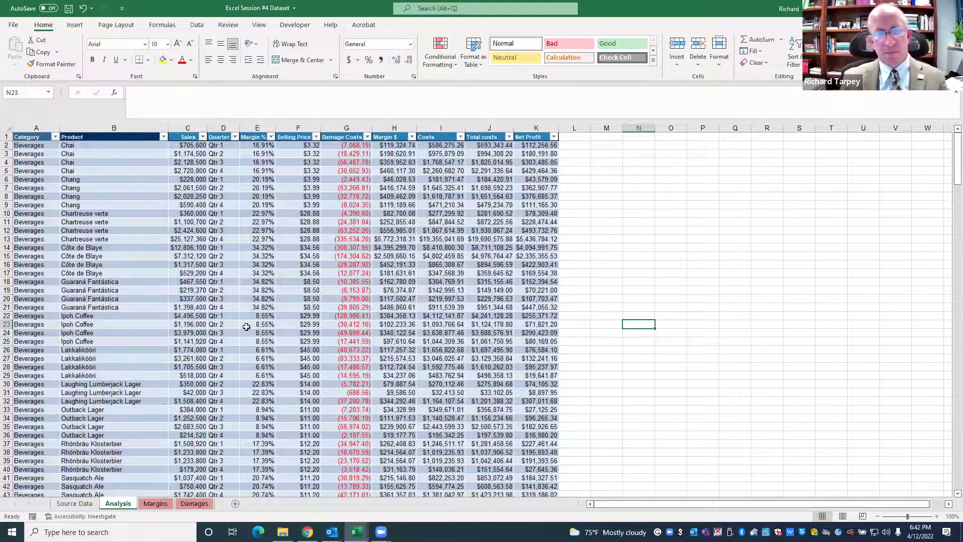
Insert an empty column at G, then delete it again
scroll(246, 327, down, 3)
scroll(250, 331, up, 3)
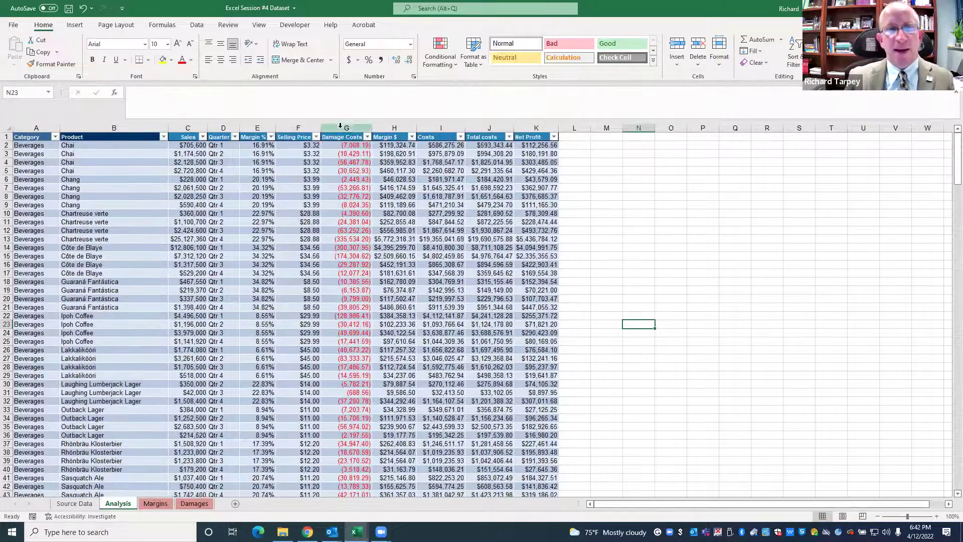
right_click(340, 126)
click(359, 212)
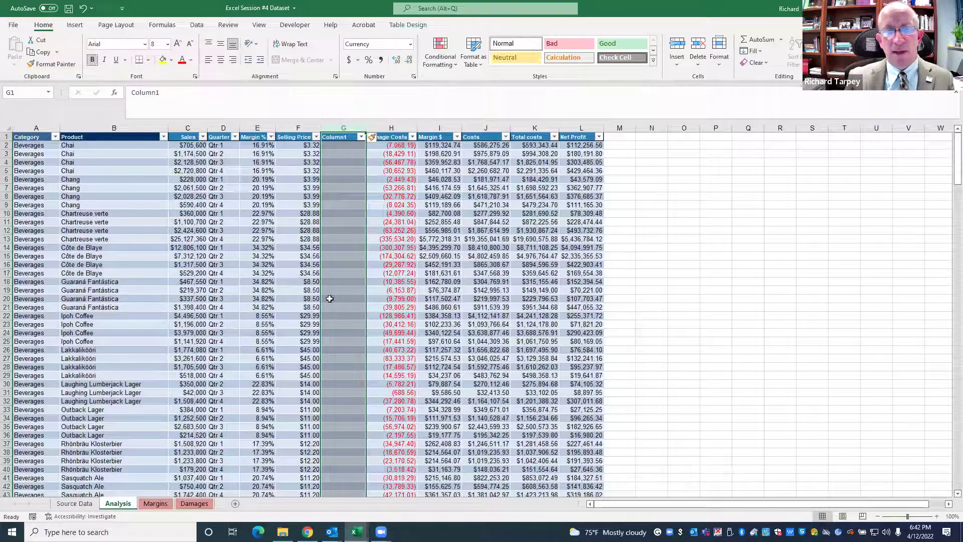
click(330, 298)
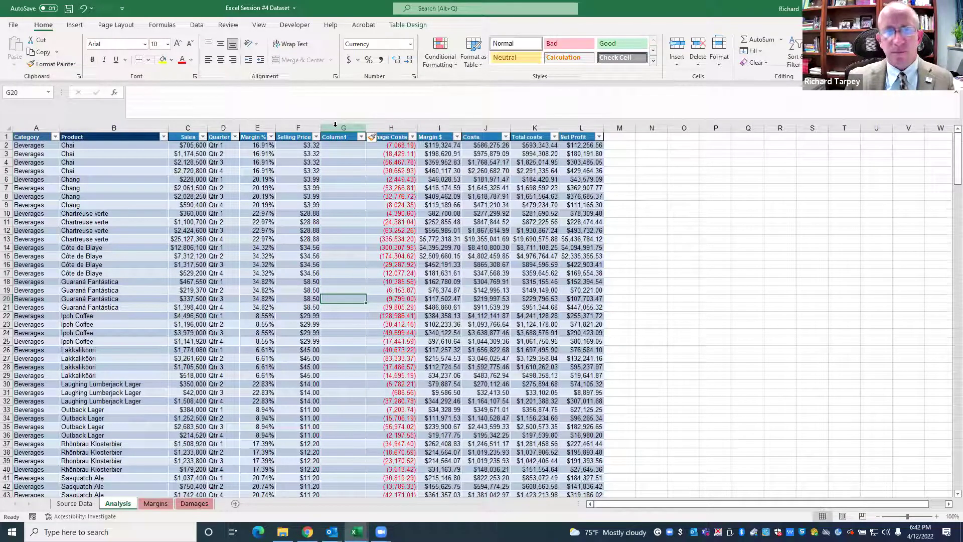
right_click(335, 126)
click(360, 224)
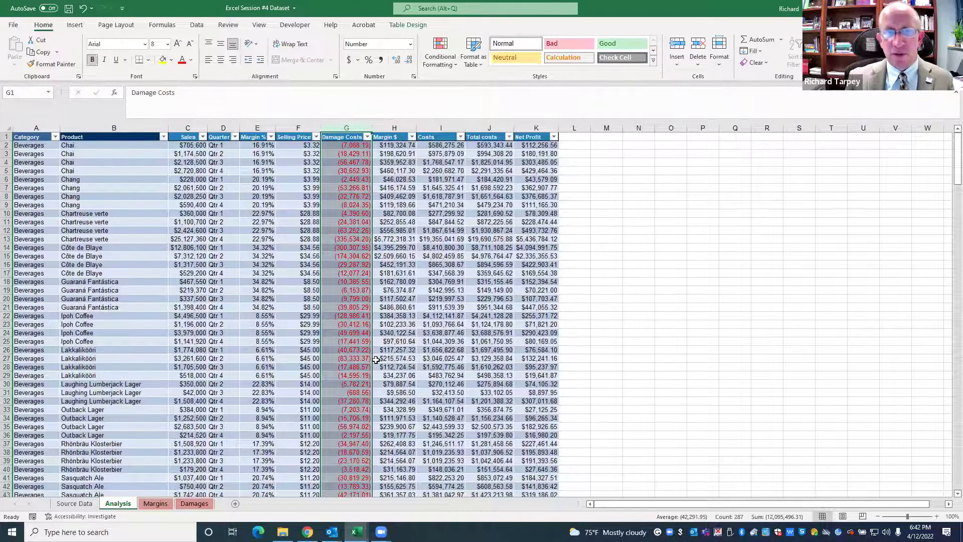
Insert a PivotTable from the Analysis table range as PivotTable1 on a new Sheet2
click(596, 198)
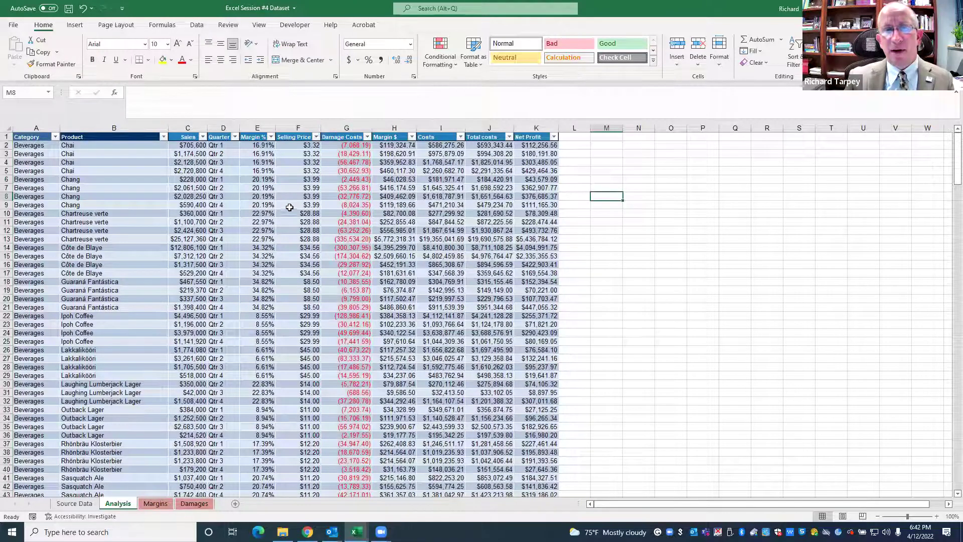
click(75, 24)
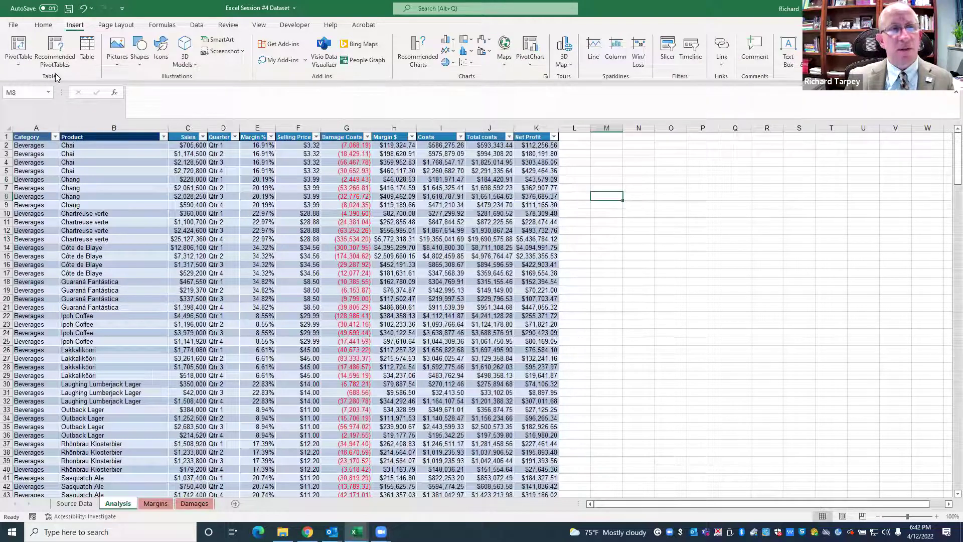
click(19, 62)
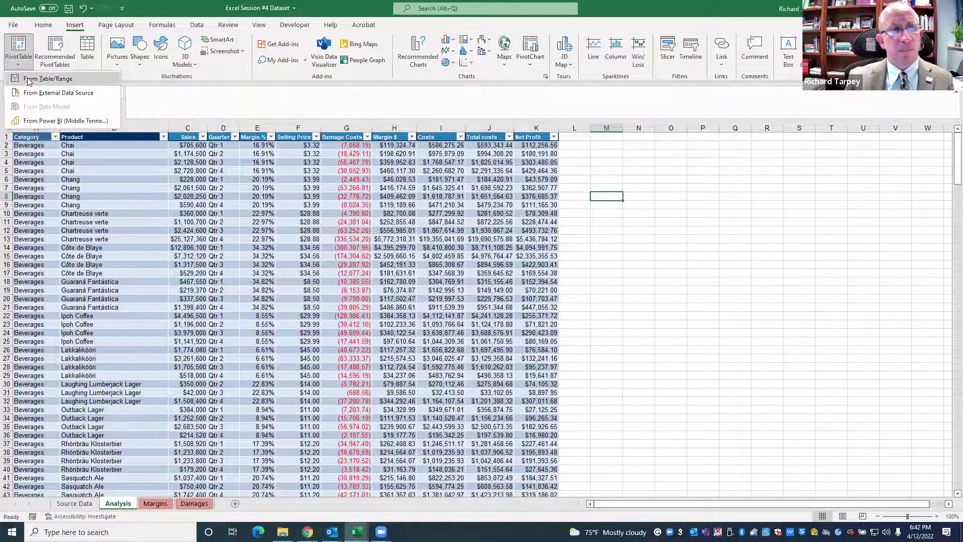
click(42, 81)
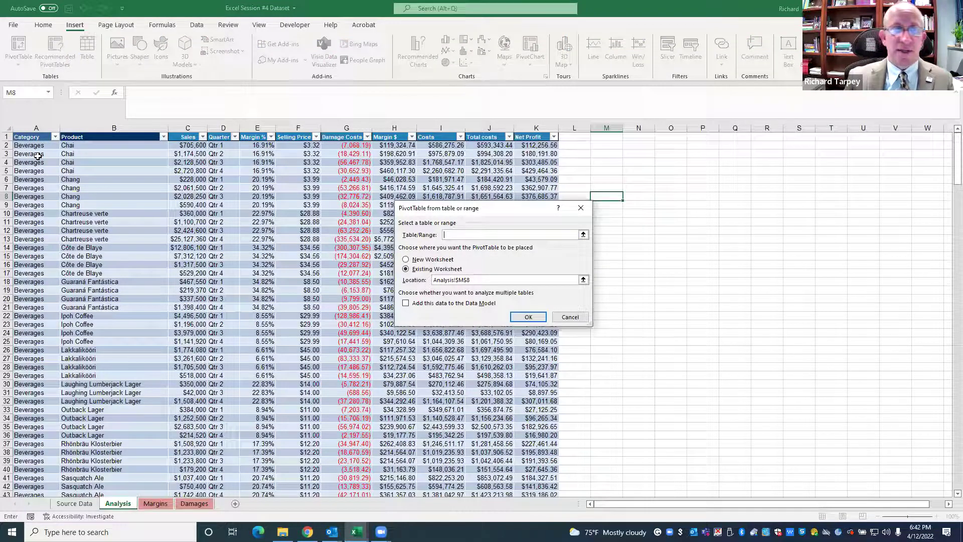
click(40, 138)
drag(30, 137, 532, 475)
click(422, 260)
click(526, 317)
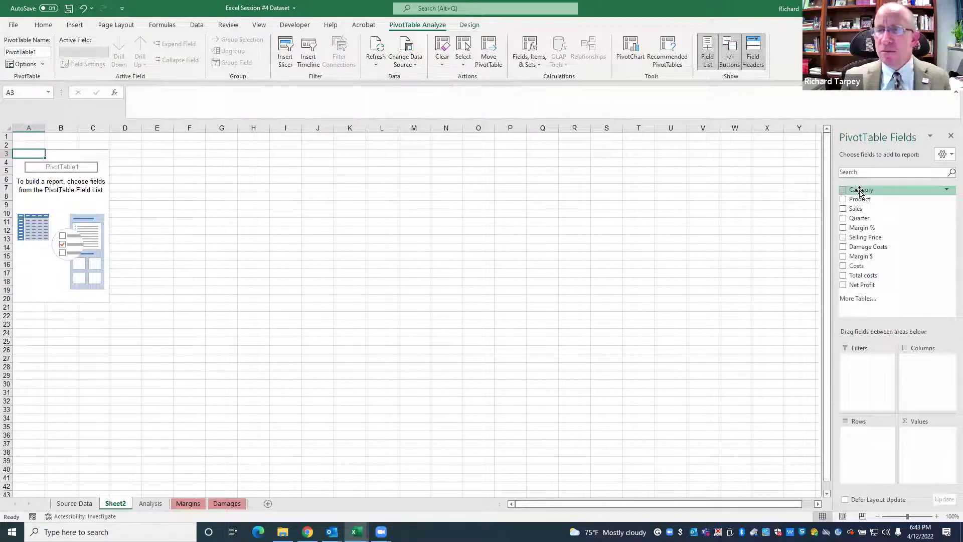
Put Category in the PivotTable rows and Sales in Values, totalling 607968360
drag(859, 191, 869, 443)
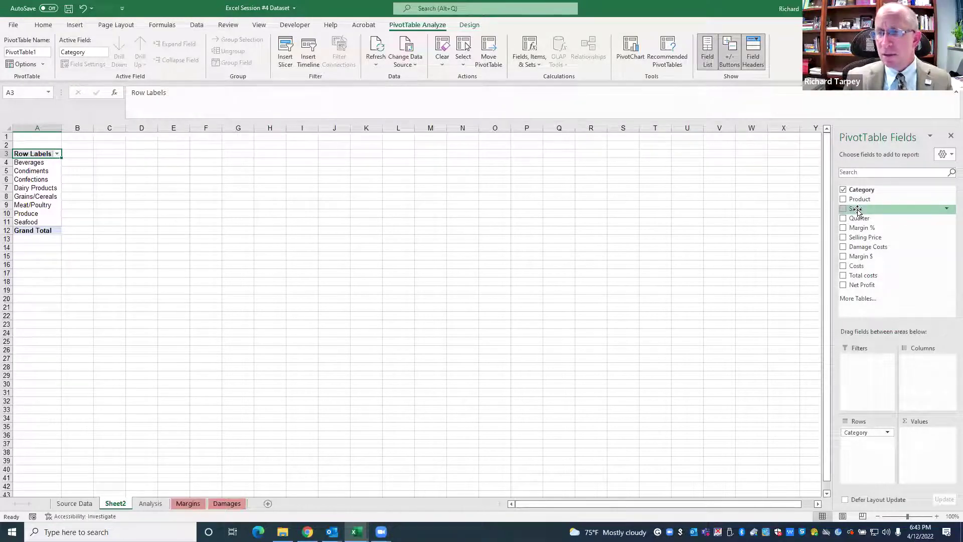
drag(857, 210, 867, 456)
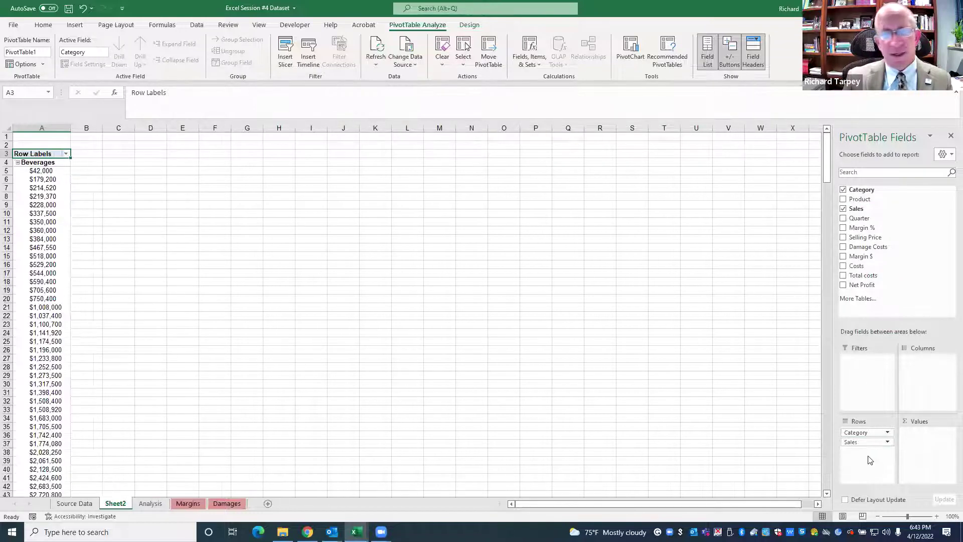
scroll(110, 209, down, 10)
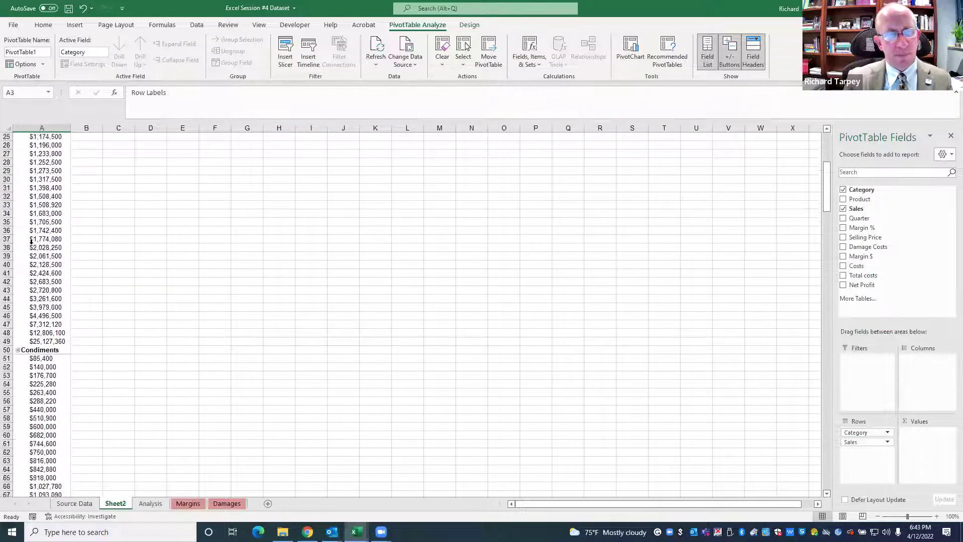
scroll(50, 191, up, 10)
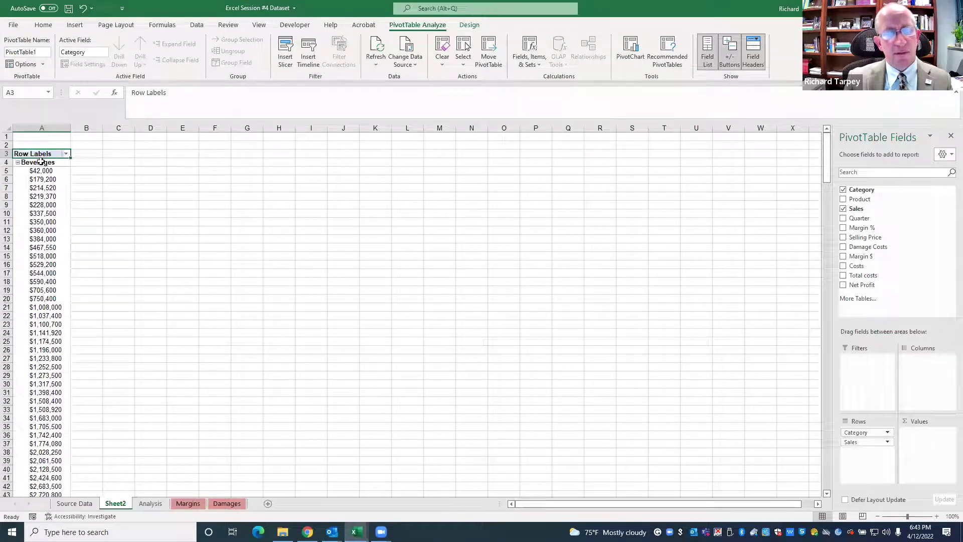
scroll(37, 160, down, 10)
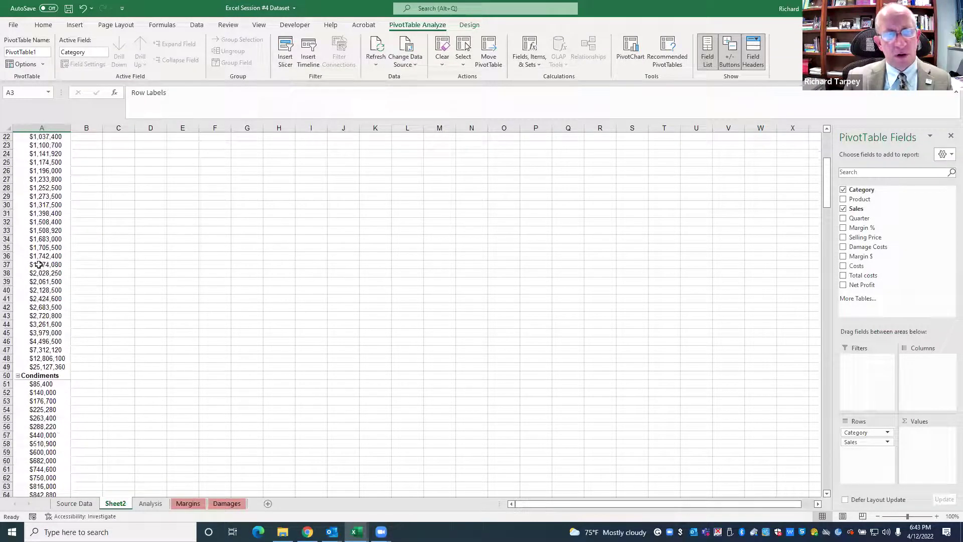
scroll(37, 160, up, 10)
drag(851, 441, 920, 441)
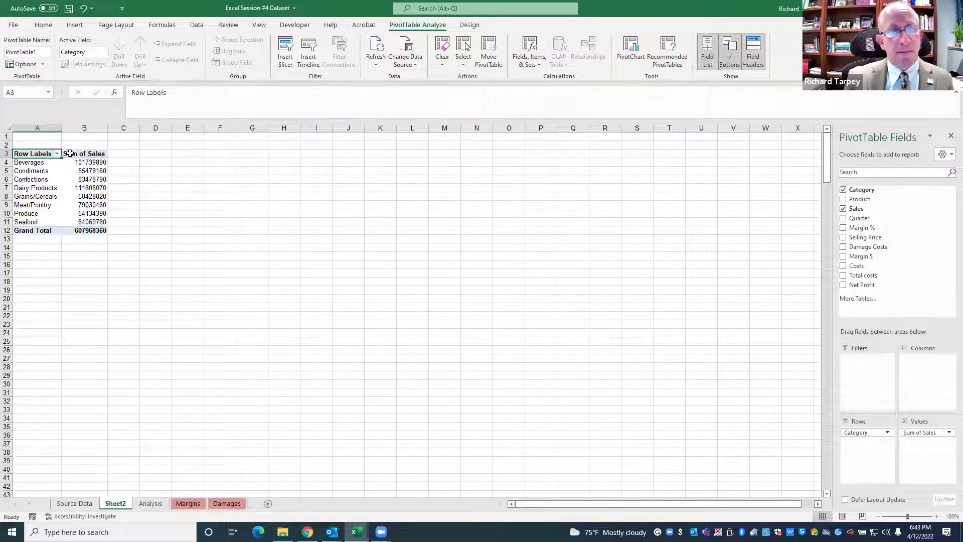
drag(27, 163, 85, 164)
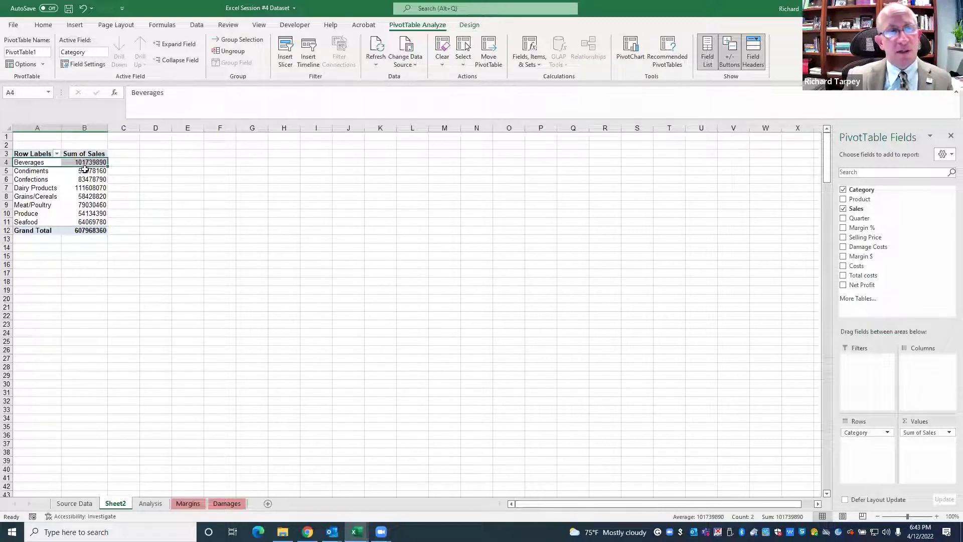
Format column B's Sum of Sales figures as Currency
click(94, 149)
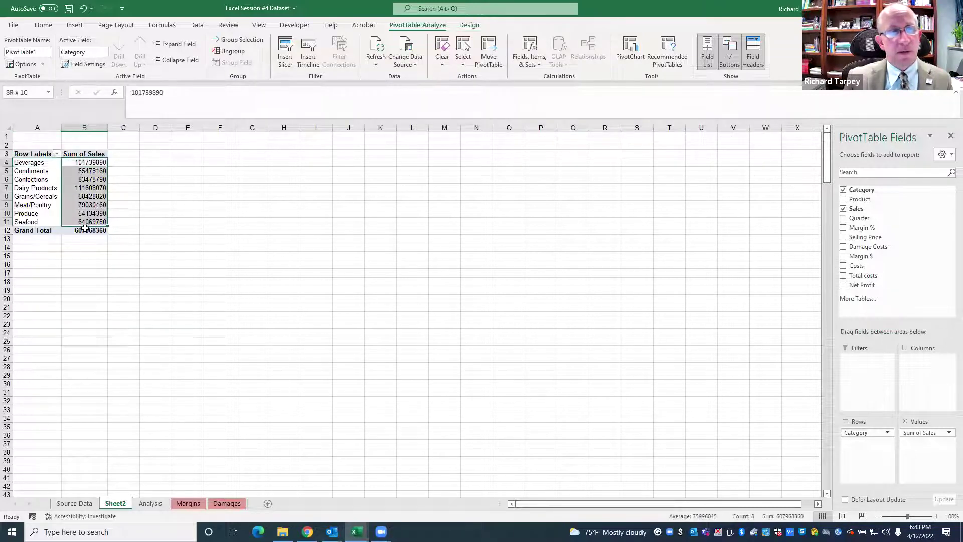
click(92, 129)
right_click(97, 129)
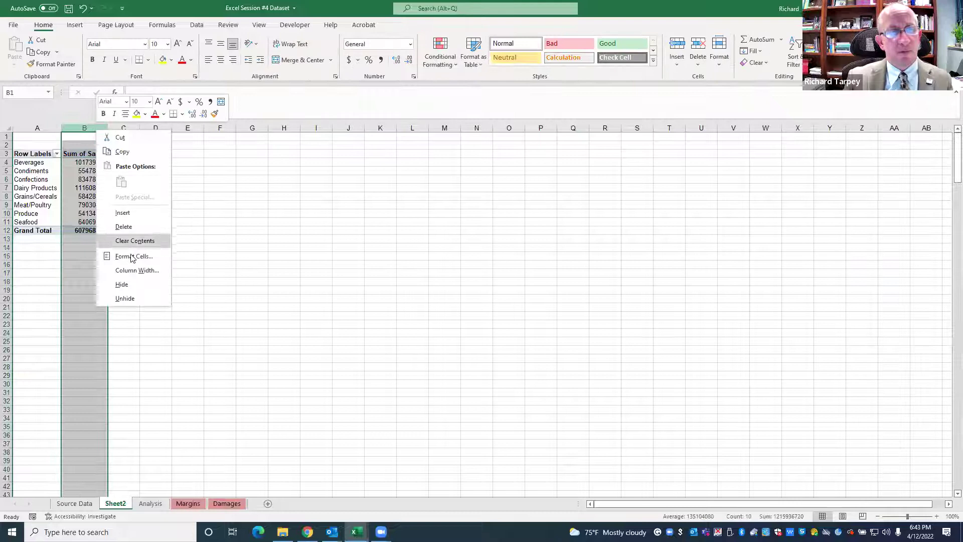
key(Escape)
key(ctrl+1)
click(36, 185)
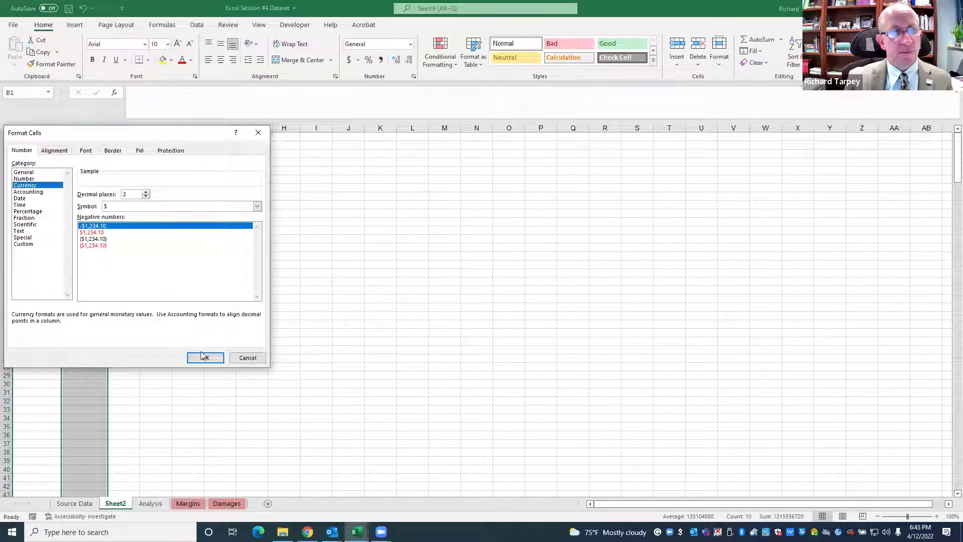
click(205, 357)
click(161, 273)
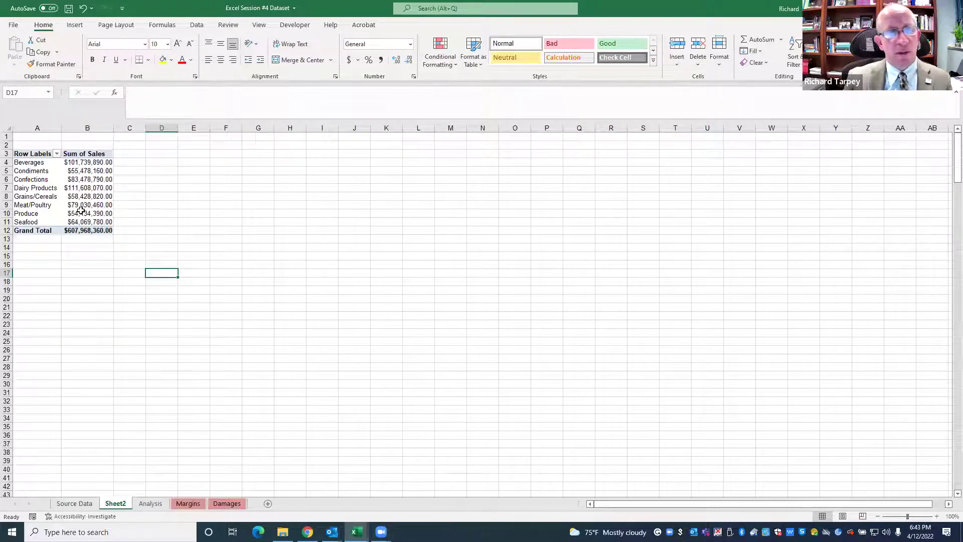
Add Sales to Values a second time, creating a Sum of Sales2 column
click(7, 188)
click(199, 298)
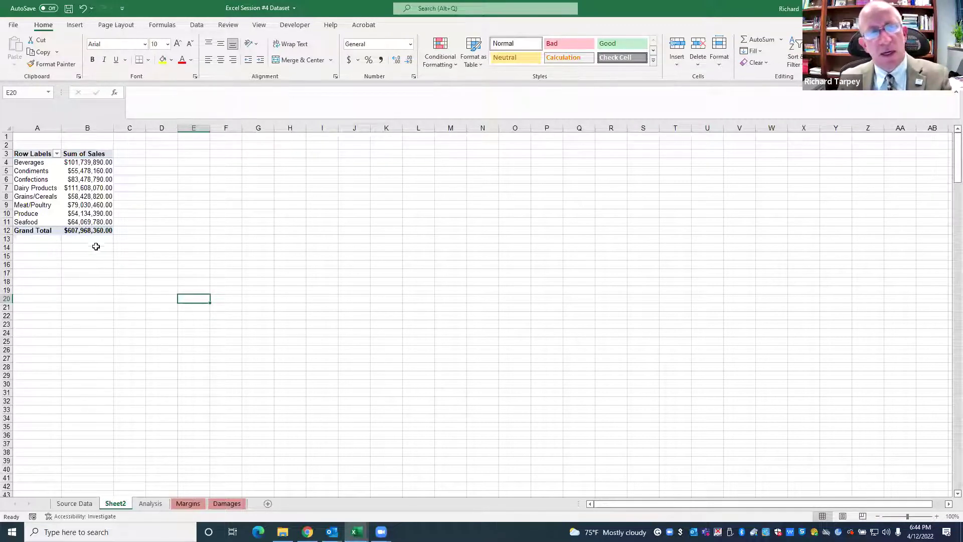
click(69, 231)
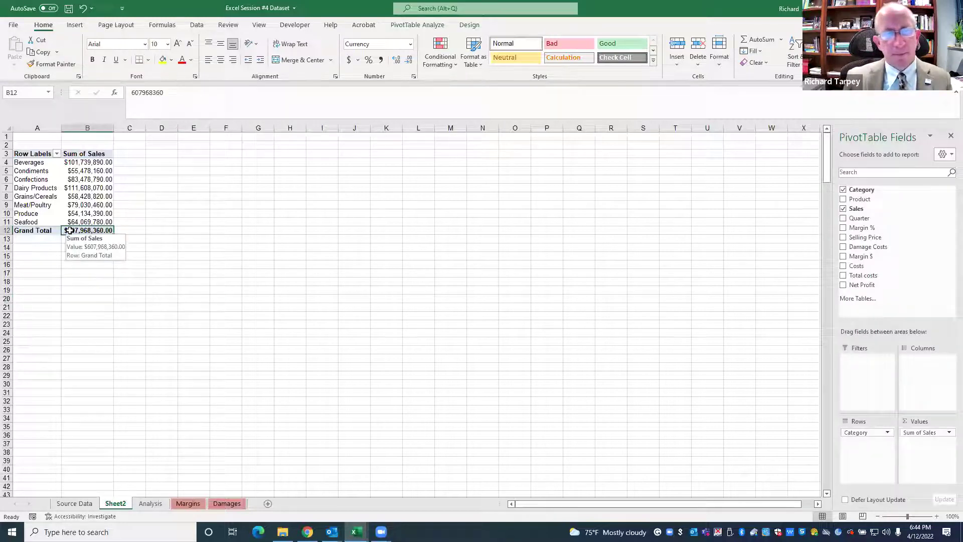
click(92, 155)
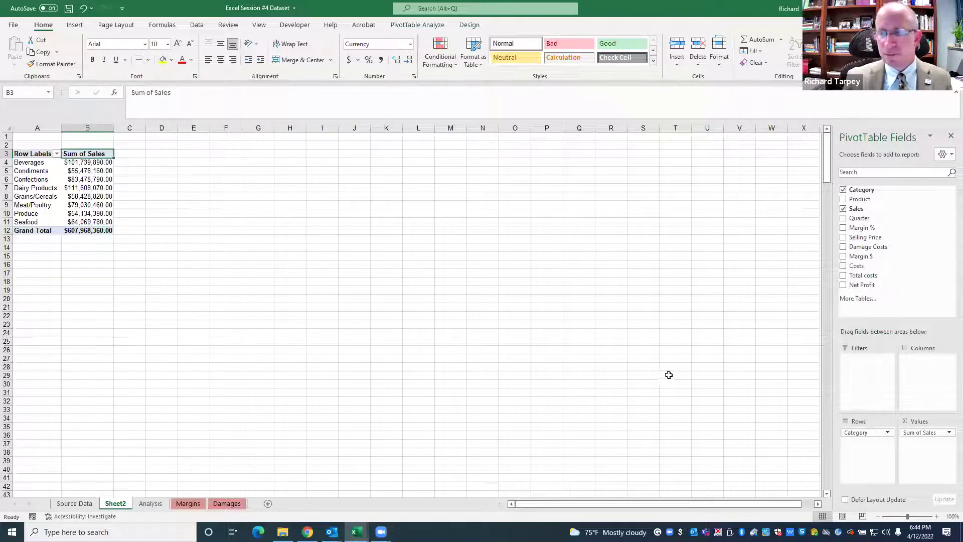
drag(855, 208, 920, 453)
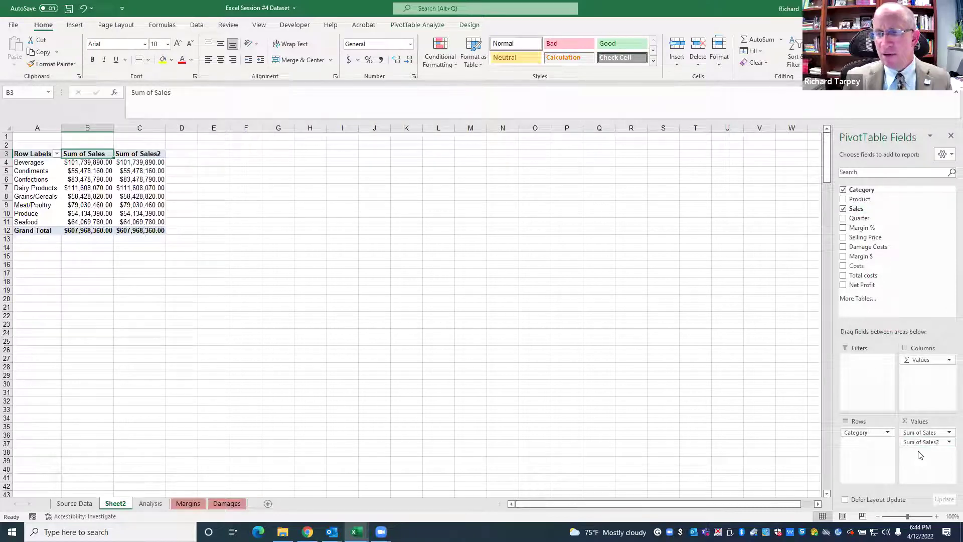
right_click(135, 154)
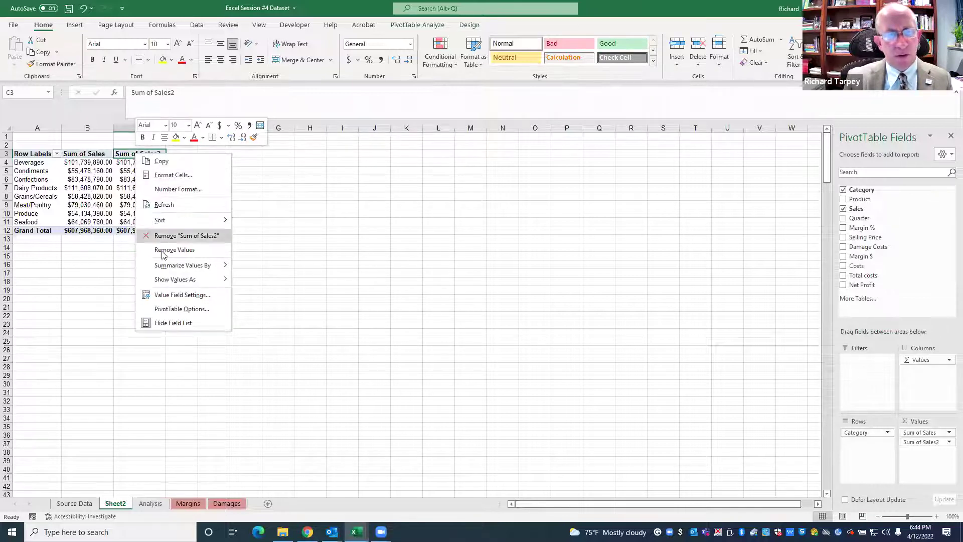
mouse_move(174, 284)
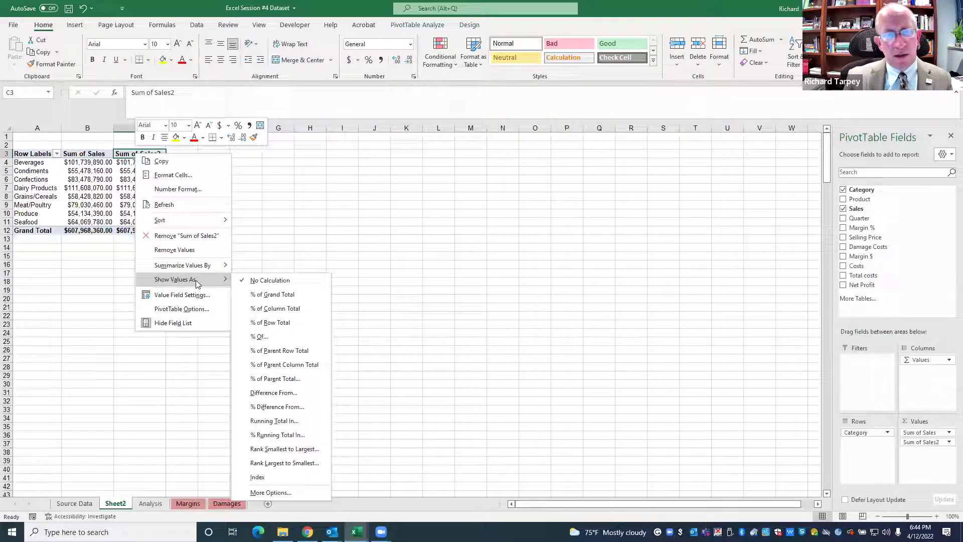
Show Sum of Sales2 as % of Parent Row Total and rename its header '% of Sales'
click(276, 353)
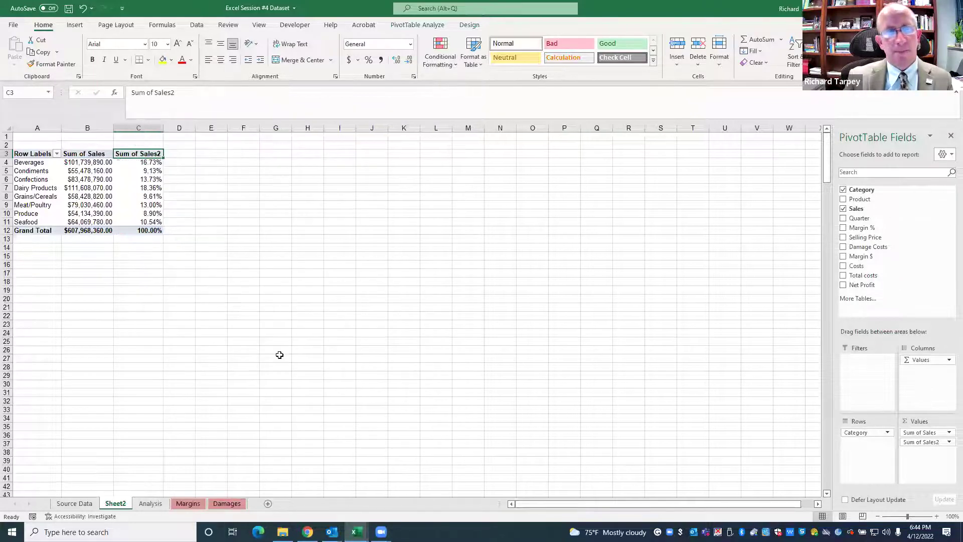
click(99, 252)
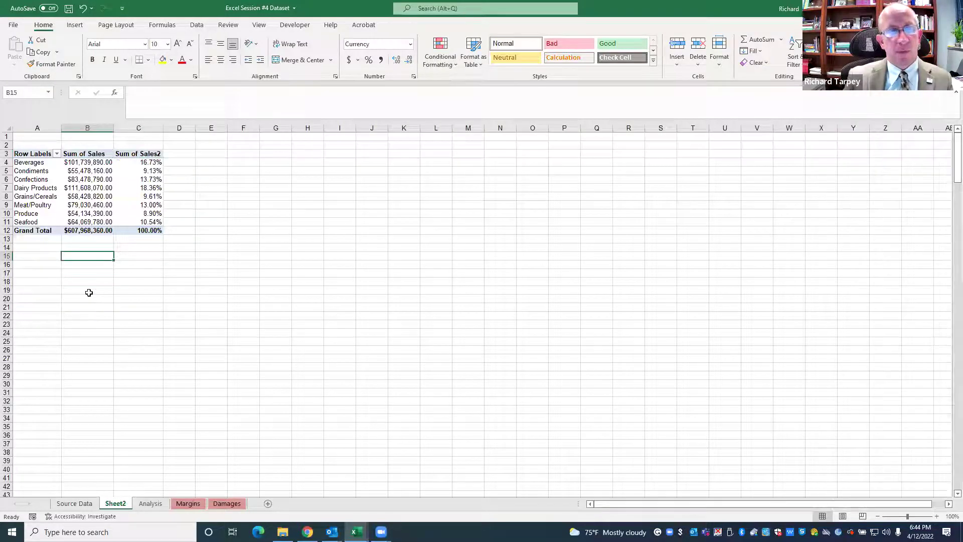
click(135, 156)
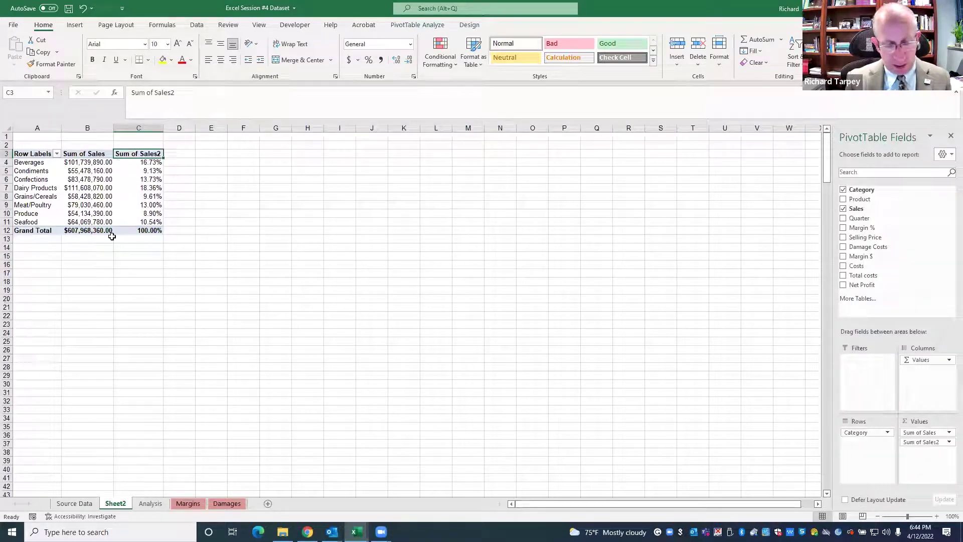
text(%)
text(ales)
key(Tab)
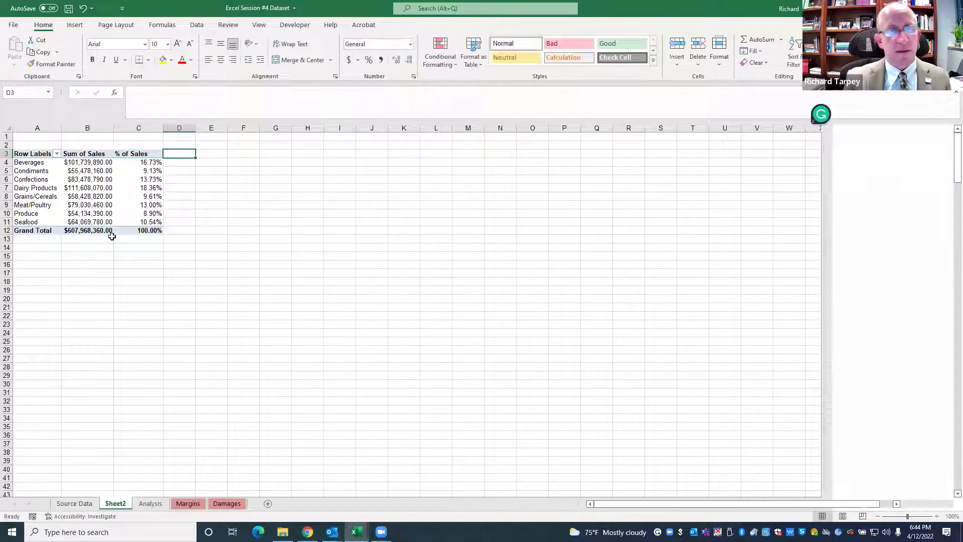
Review the category percentages, selecting the Beverages through Produce values
click(152, 230)
click(133, 163)
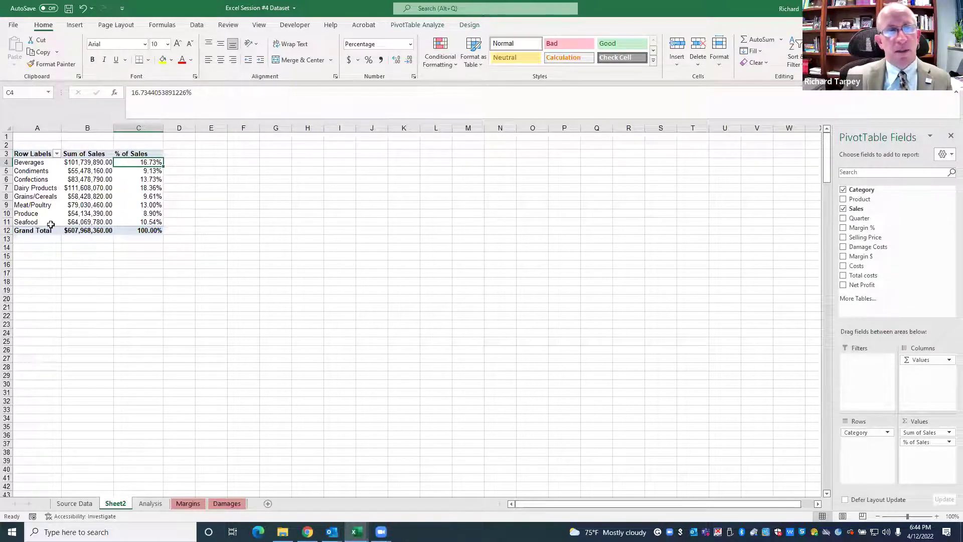
click(7, 187)
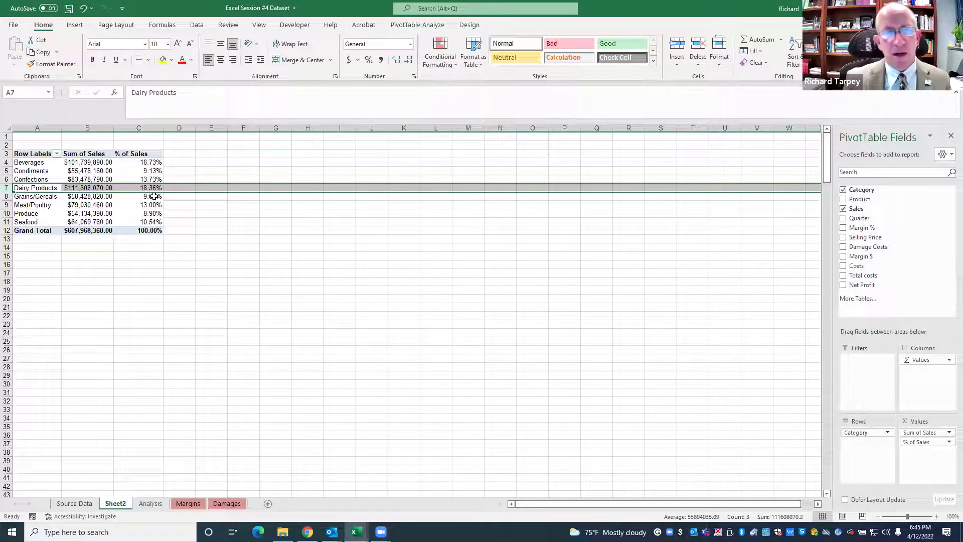
drag(146, 162, 147, 222)
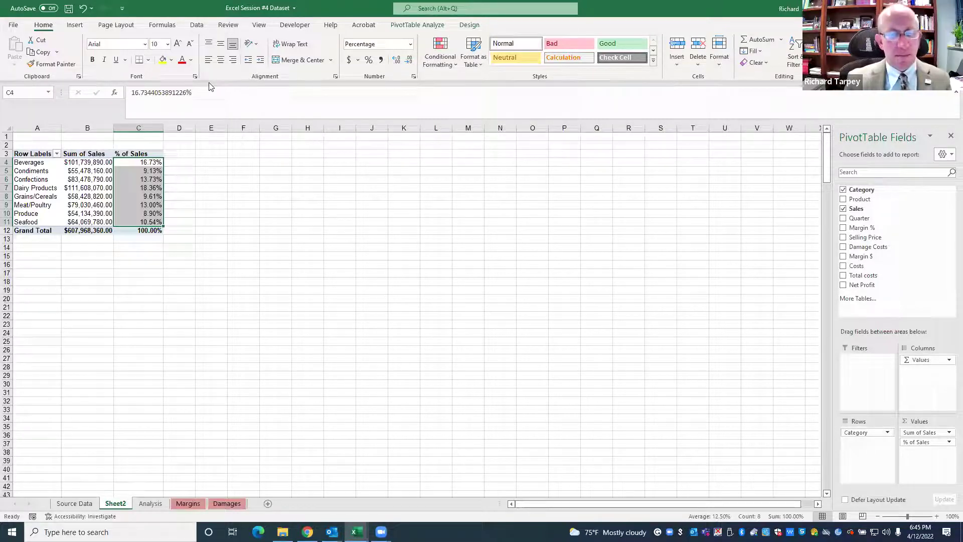
Undo the header rename, the percentage setting and the duplicate Sales column
click(82, 8)
click(83, 8)
click(82, 8)
click(194, 273)
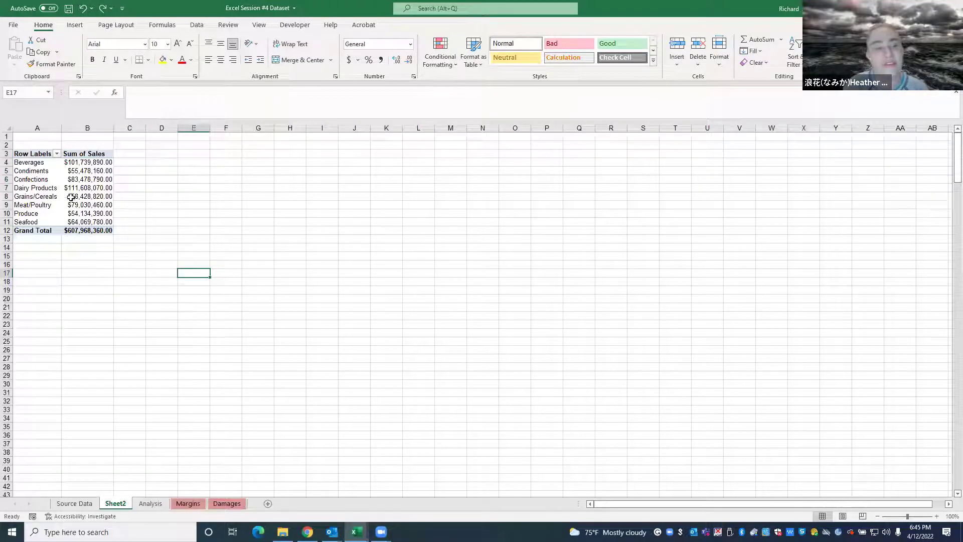
Add Sales to Values again as a fresh Sum of Sales2 column
click(74, 170)
click(82, 162)
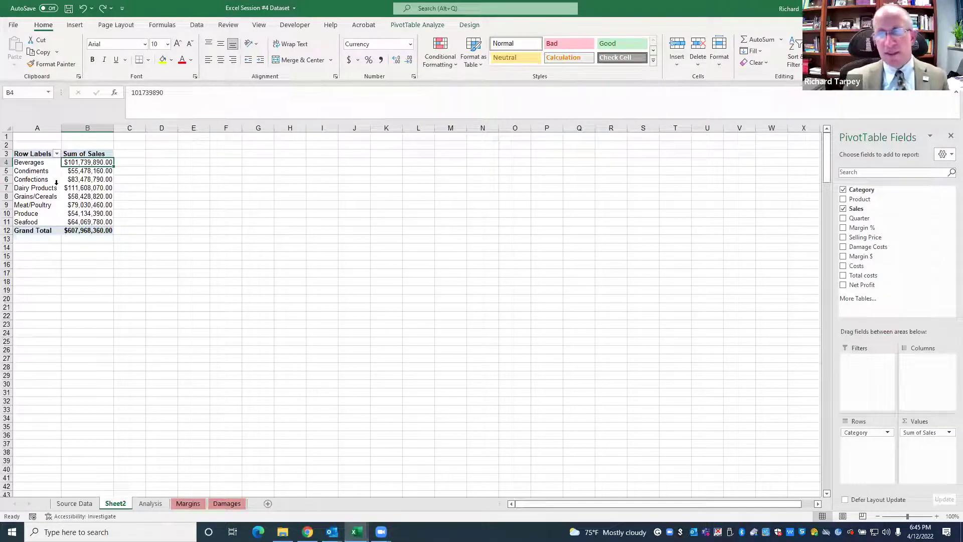
click(122, 152)
click(96, 151)
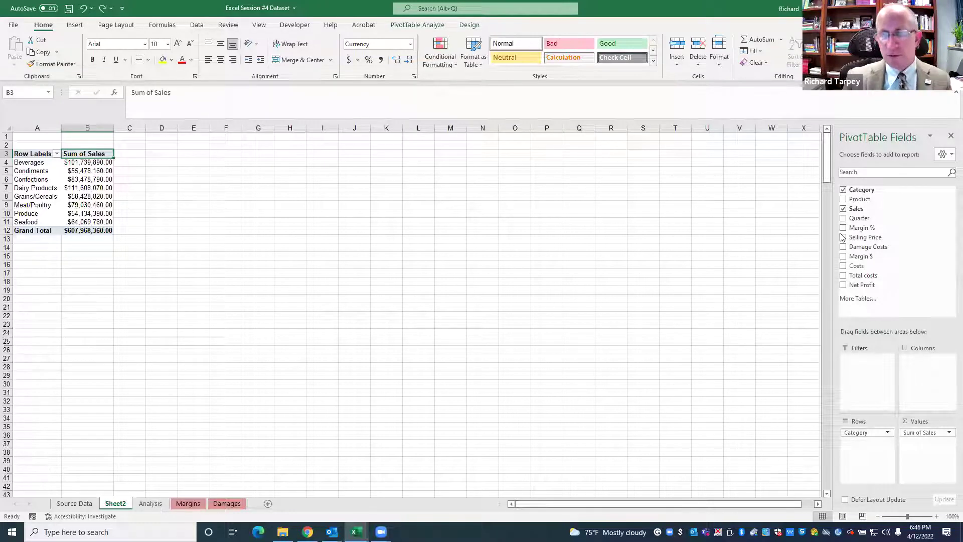
drag(871, 228, 924, 451)
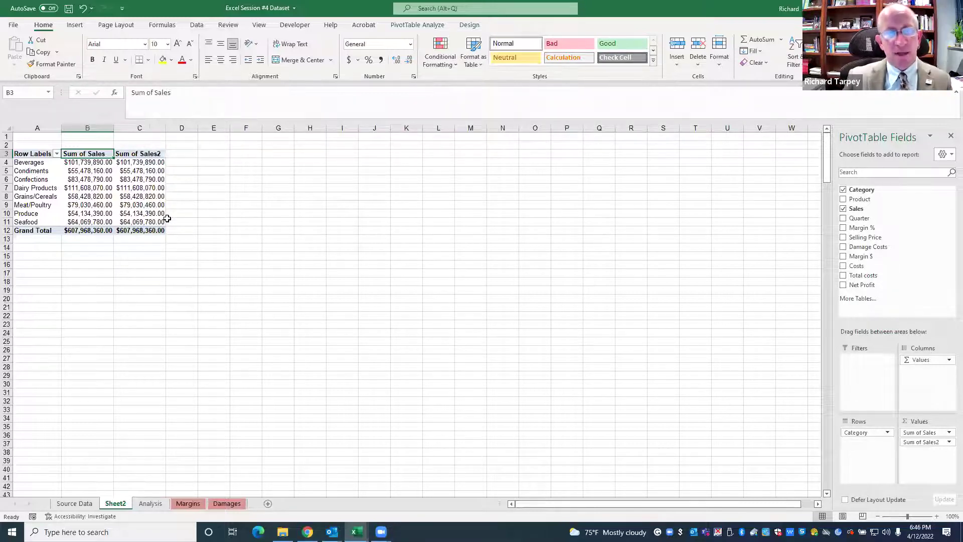
Show Sum of Sales2 as Rank Smallest to Largest, ranked by Category
click(139, 154)
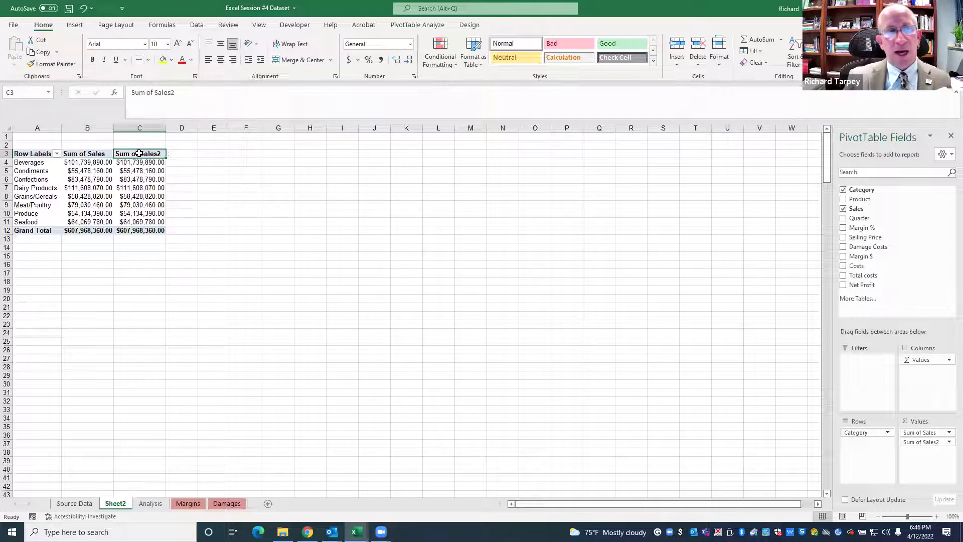
right_click(139, 153)
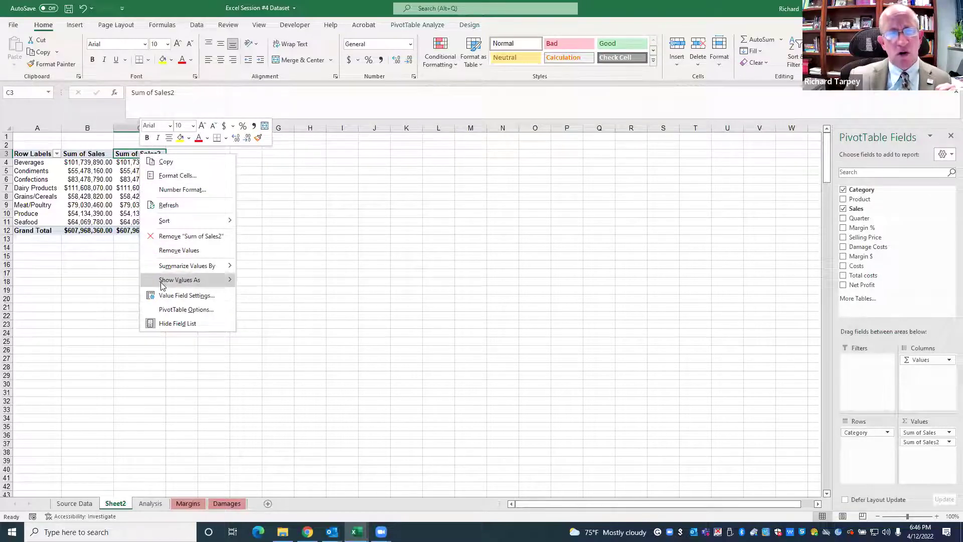
mouse_move(163, 285)
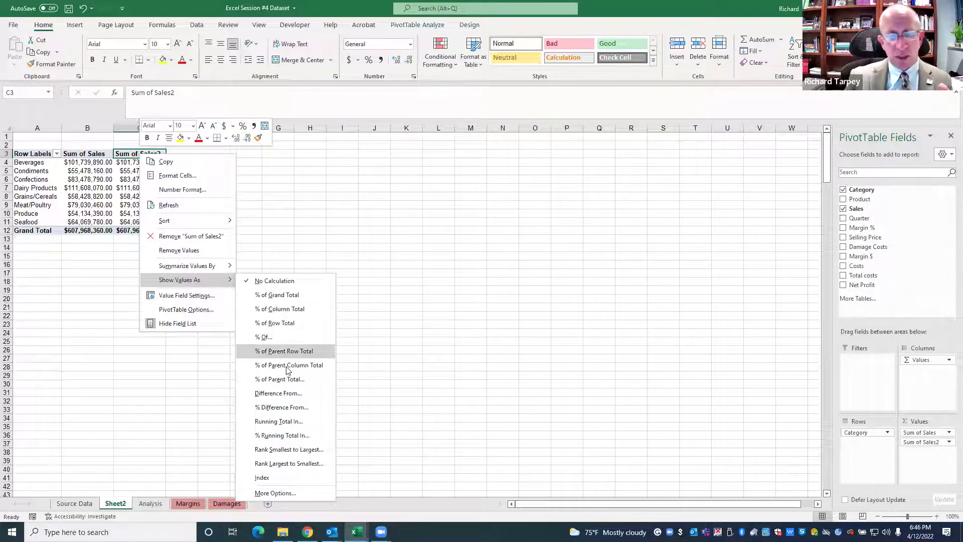
click(289, 449)
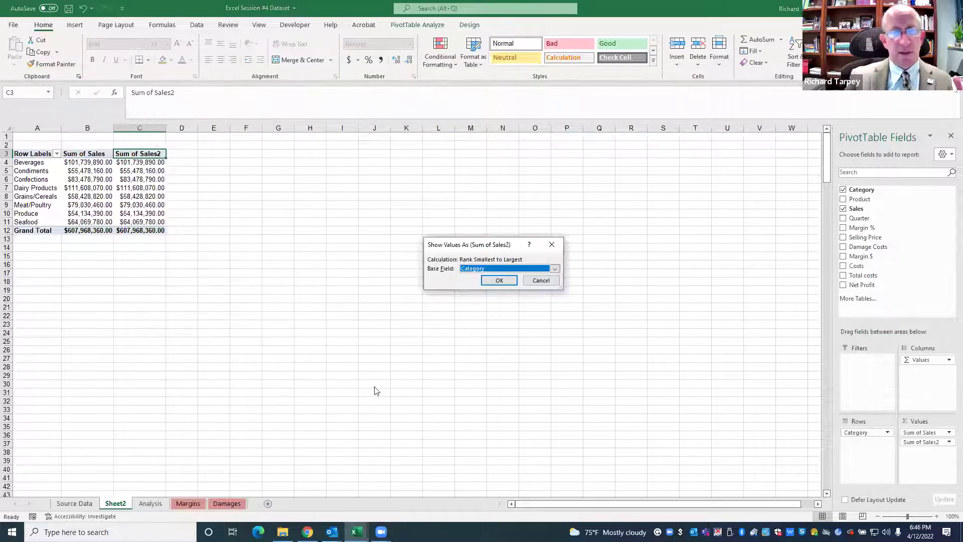
click(507, 284)
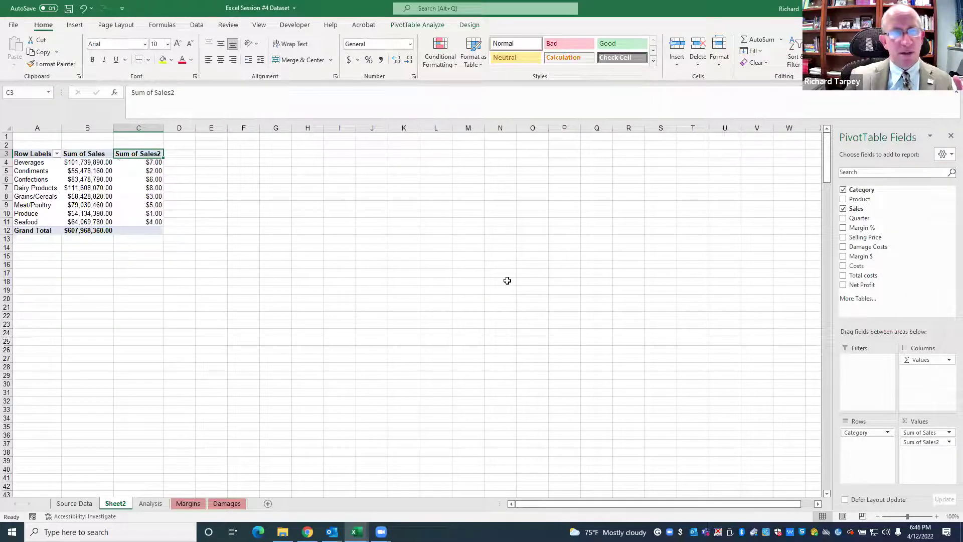
Format column C as Number with 0 decimal places
click(139, 127)
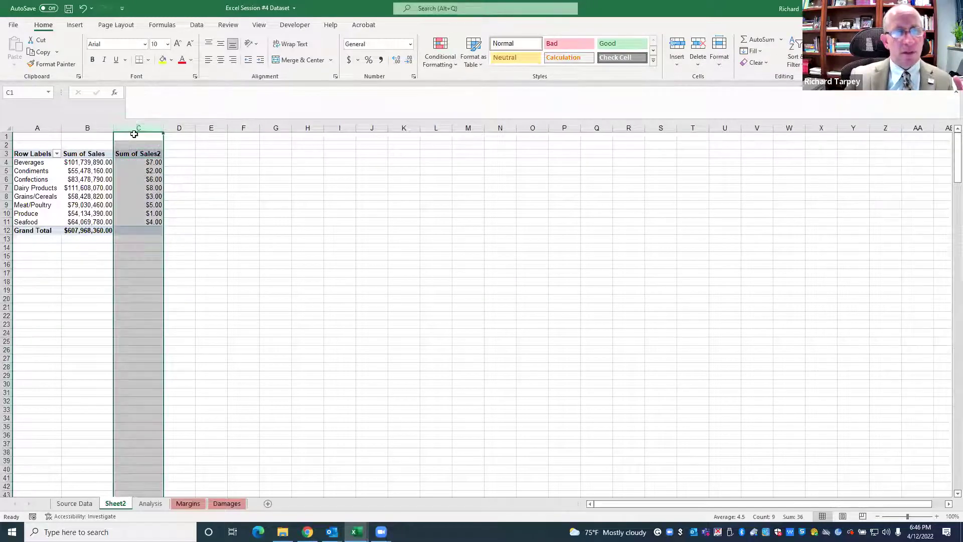
right_click(139, 129)
click(173, 257)
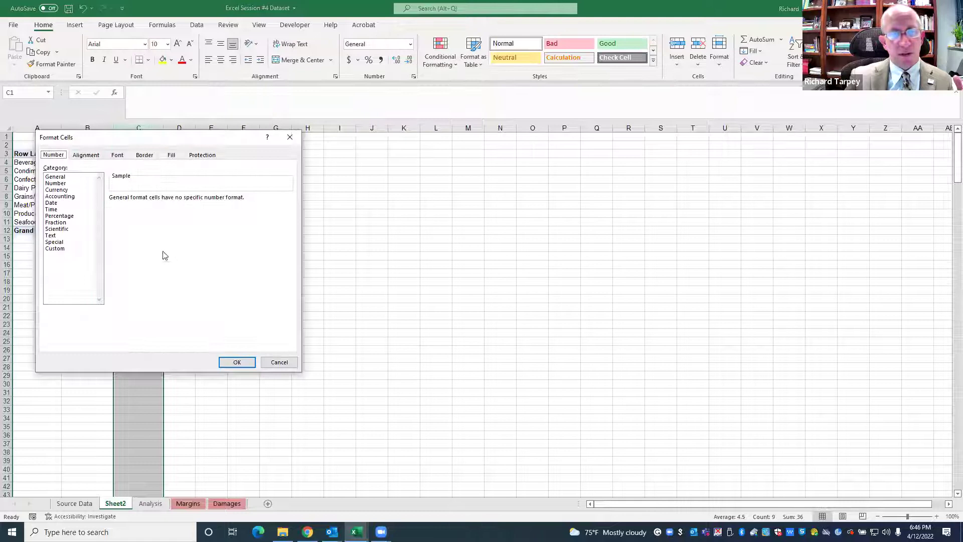
click(56, 183)
click(177, 201)
click(177, 201)
click(236, 362)
click(175, 324)
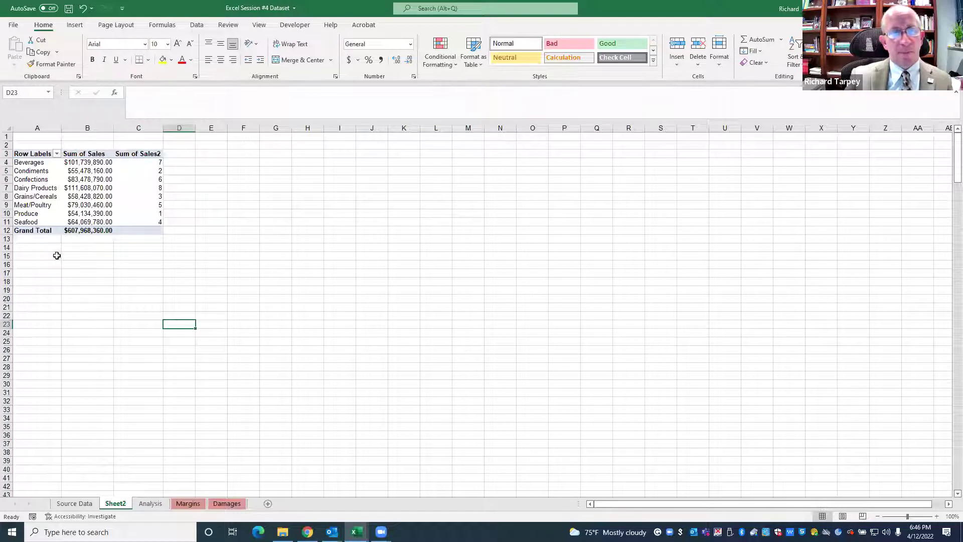
Check the ranks, up to Dairy Products at 8, and reselect the Sum of Sales2 header
click(157, 214)
key(Up)
key(Up)
key(Up)
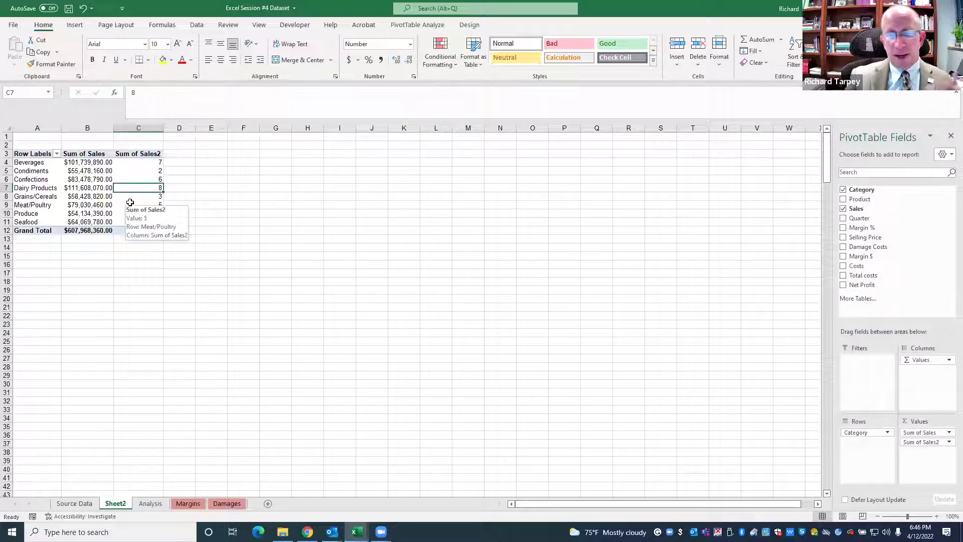
click(151, 154)
right_click(149, 155)
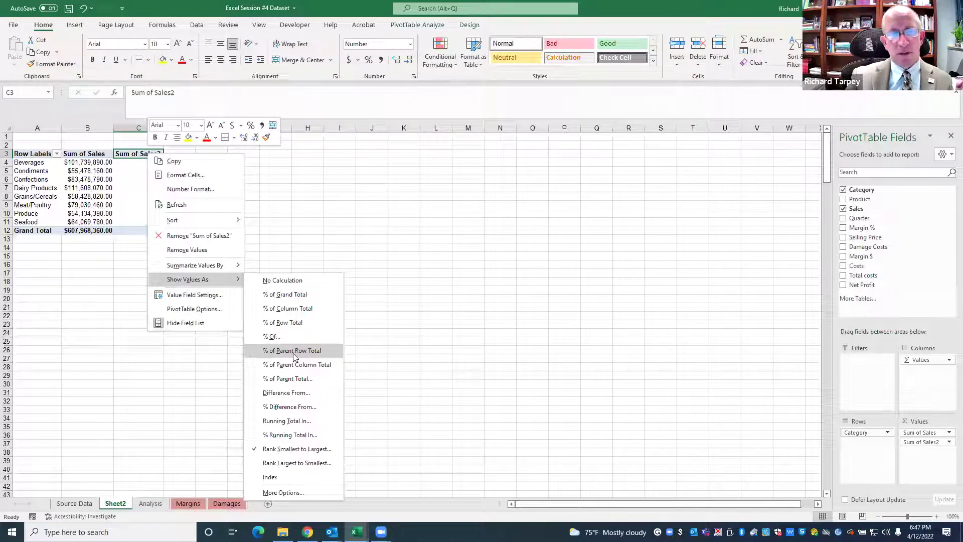
Switch Sum of Sales2 back to % of Parent Row Total and head it '% of Sales'
click(293, 350)
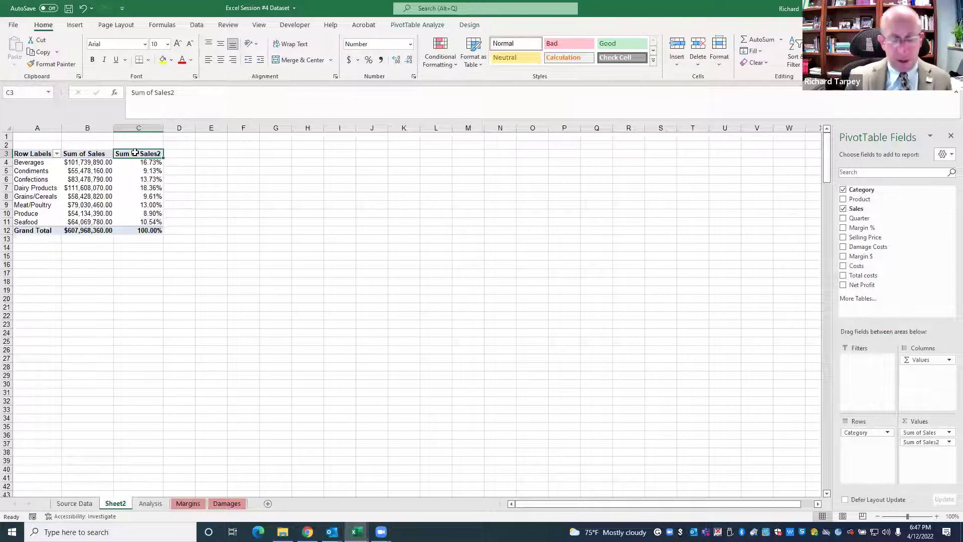
text(% of Sales)
click(123, 180)
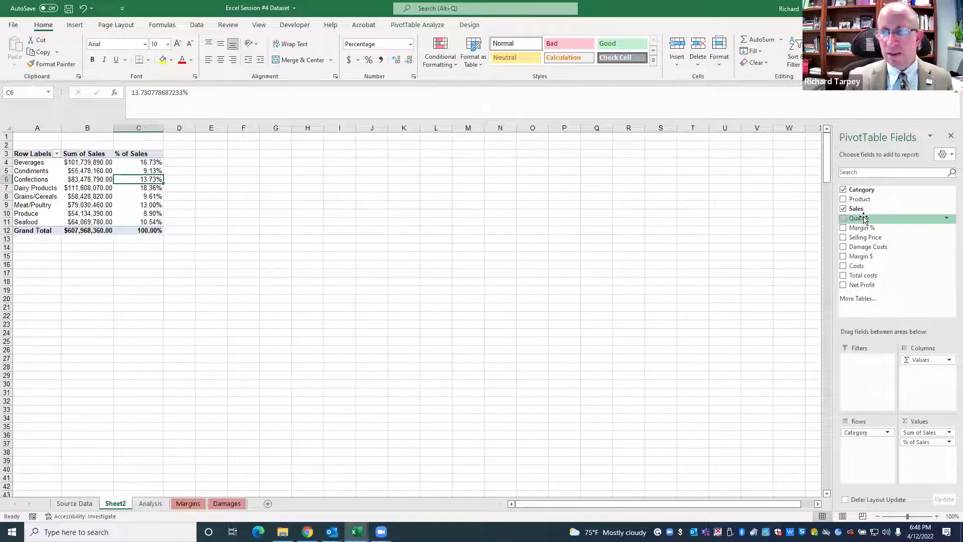
drag(863, 220, 857, 448)
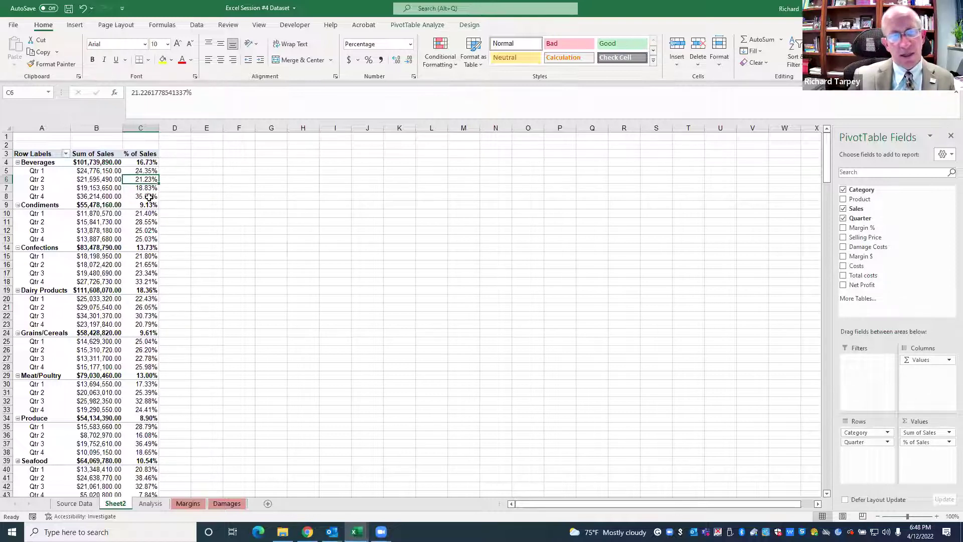
mouse_move(145, 197)
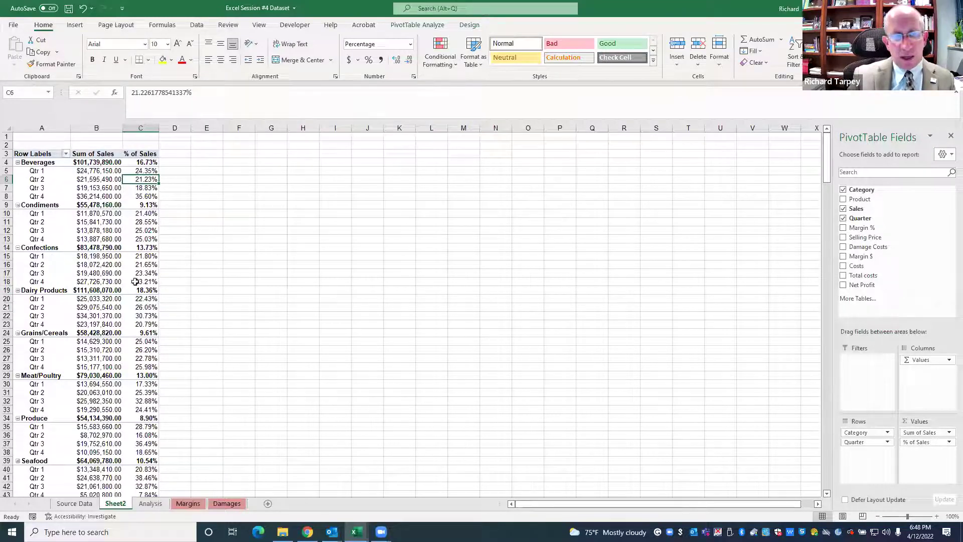
mouse_move(148, 281)
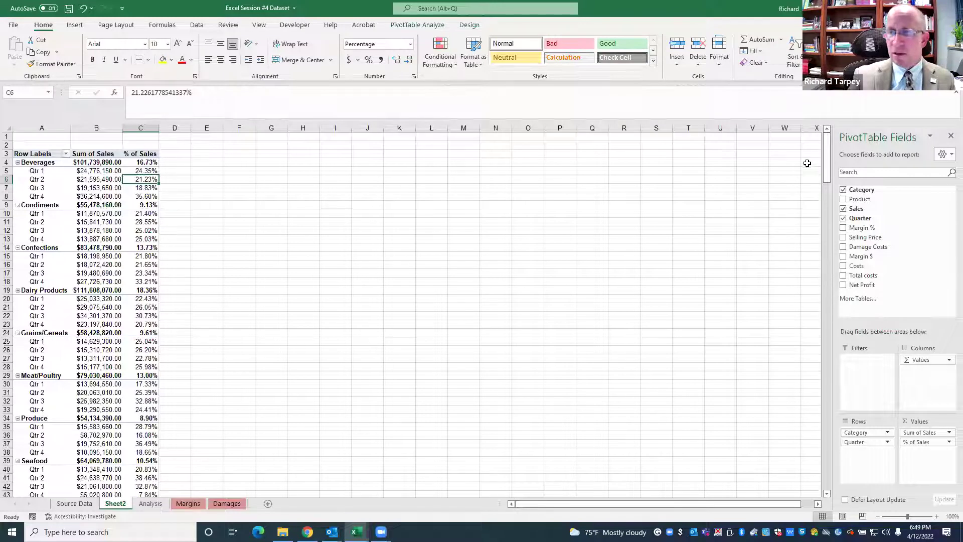
drag(826, 159, 827, 178)
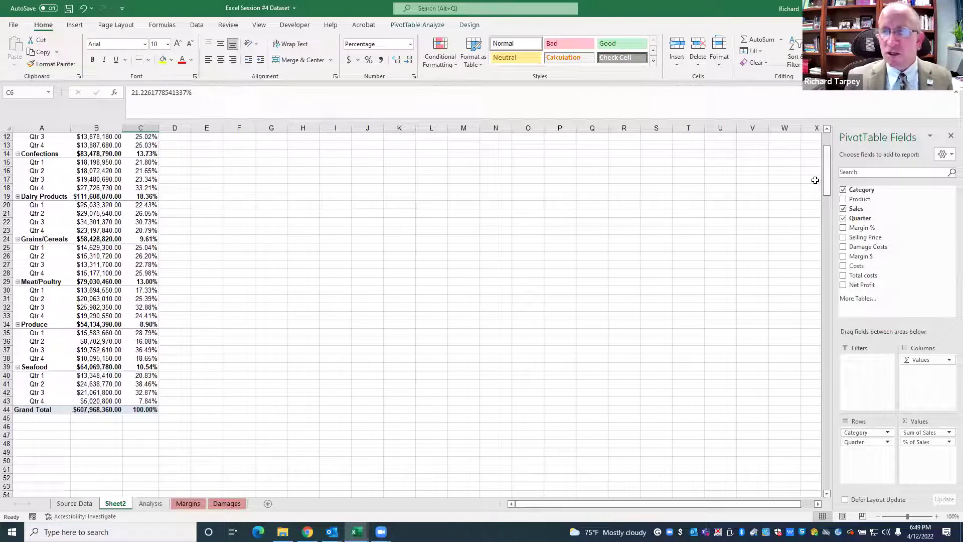
drag(826, 183, 827, 175)
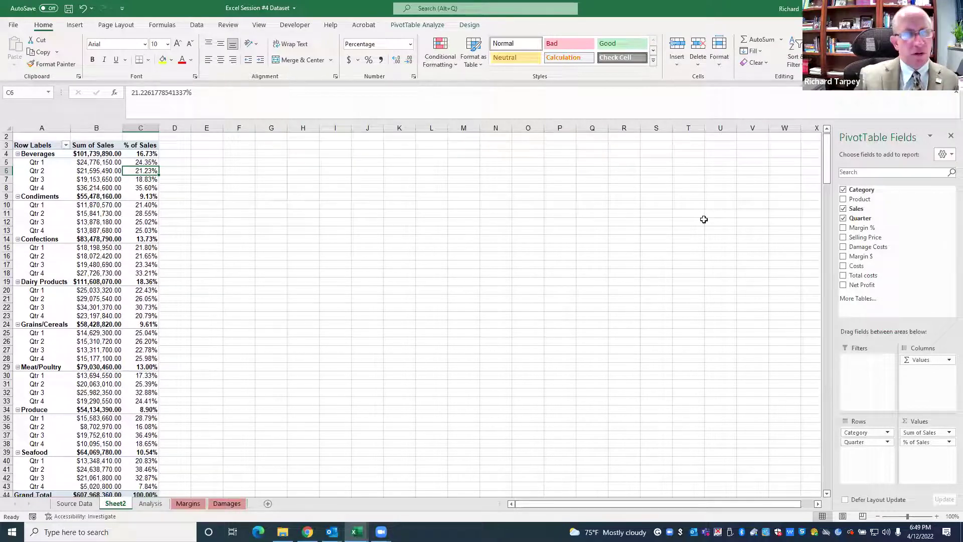
drag(854, 442, 487, 309)
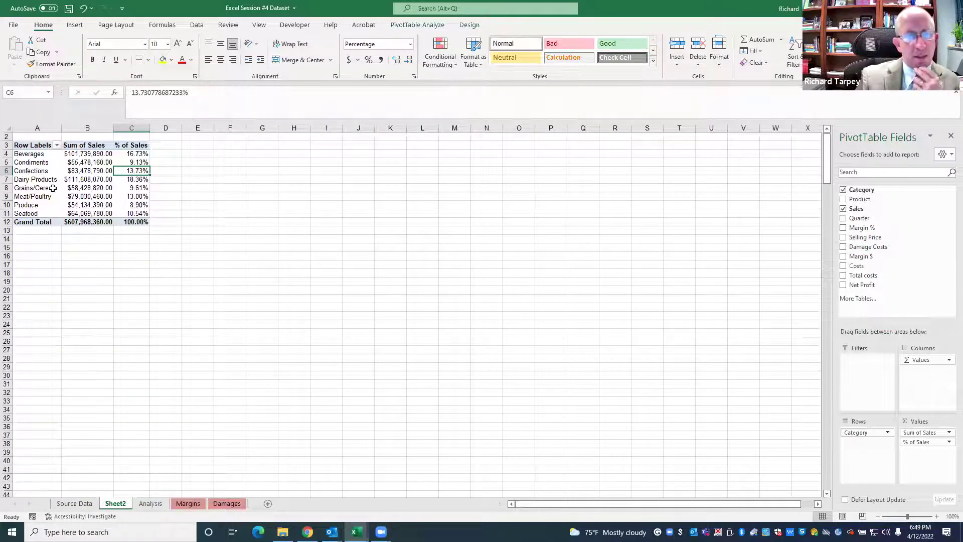
Add Quarter below Category in Rows, splitting each category into Qtr 1 to Qtr 4
click(31, 206)
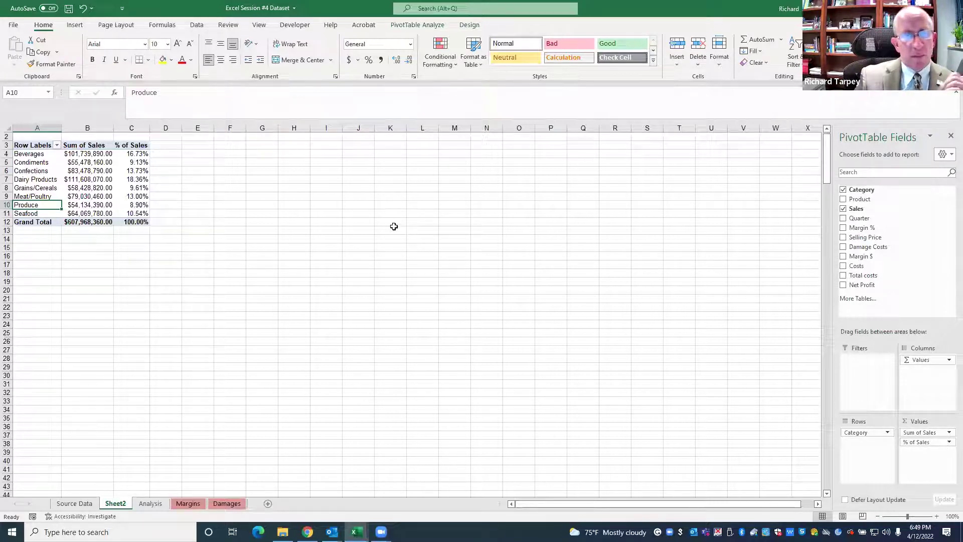
drag(859, 218, 867, 450)
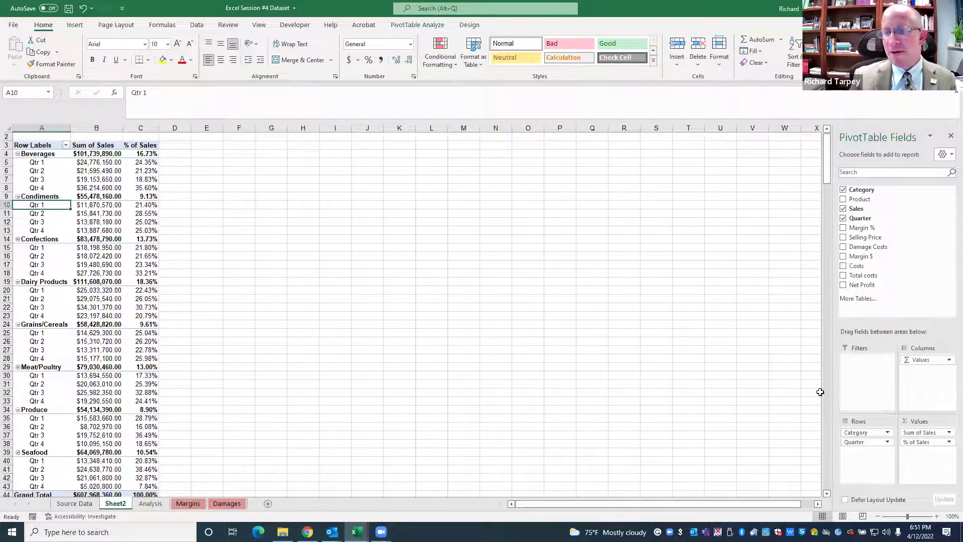
Remove Quarter from Rows so only category totals remain
drag(864, 443, 867, 265)
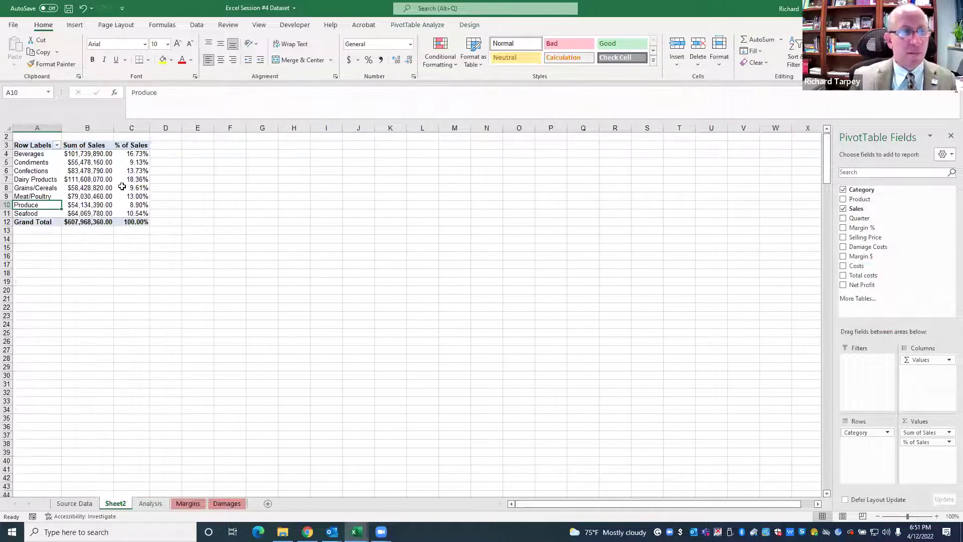
Add Net Profit to Values, giving a $120,565,941.60 grand total
click(139, 163)
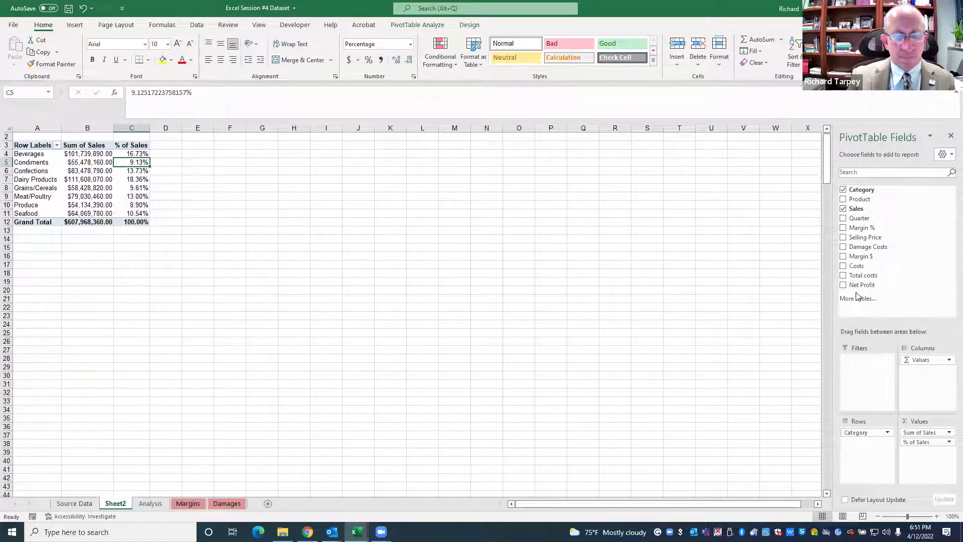
drag(862, 284, 922, 464)
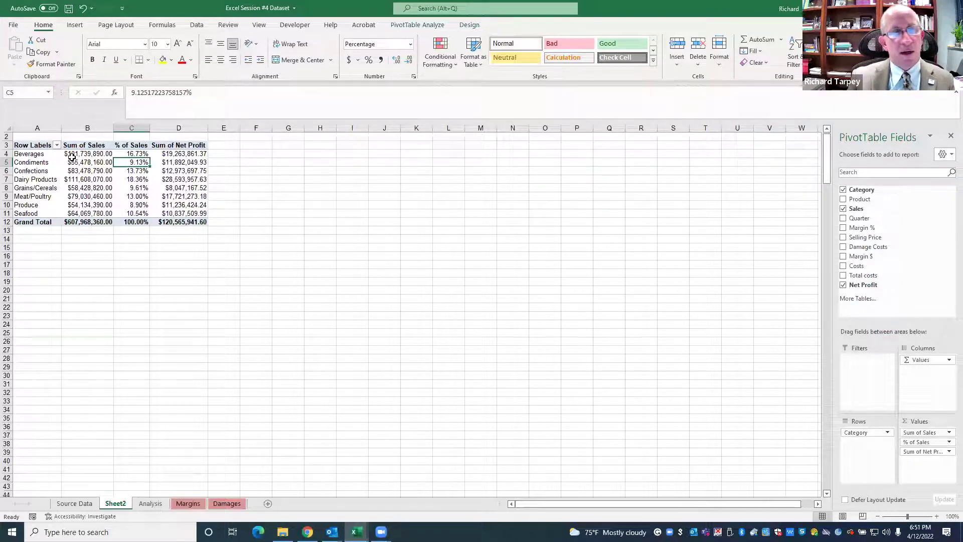
mouse_move(71, 159)
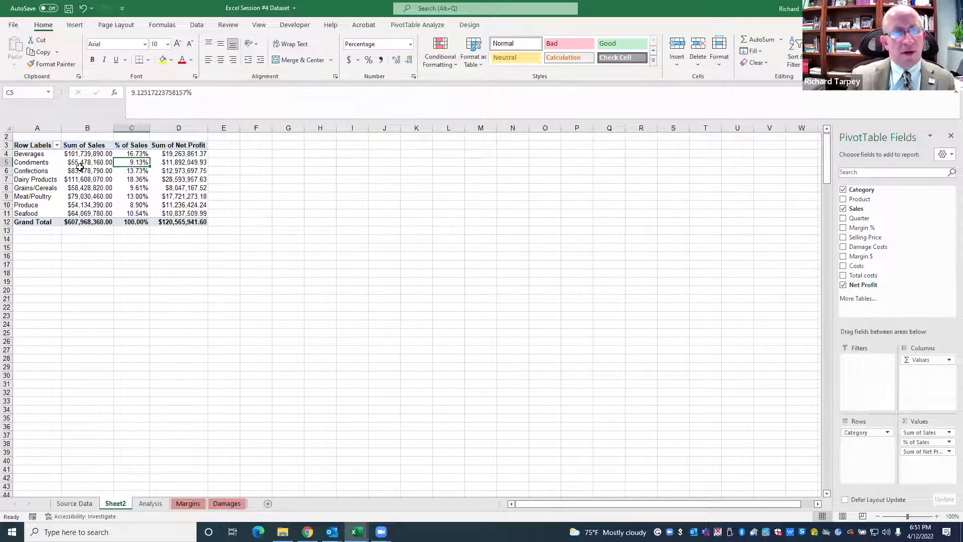
mouse_move(170, 156)
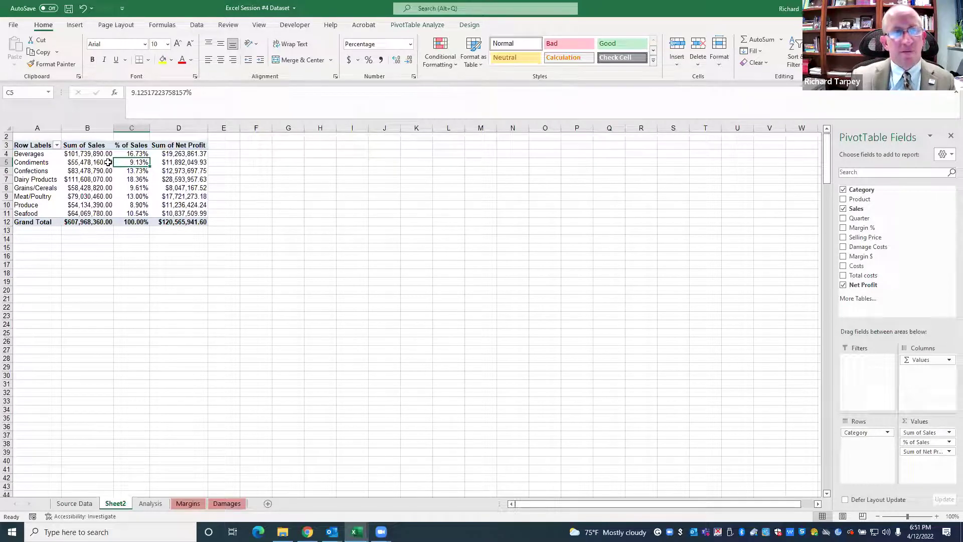
mouse_move(67, 221)
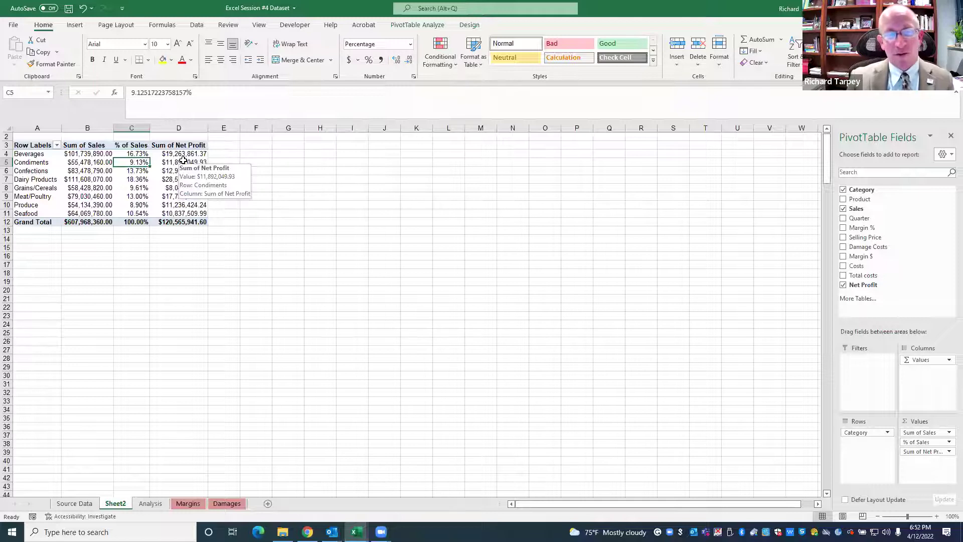
mouse_move(190, 181)
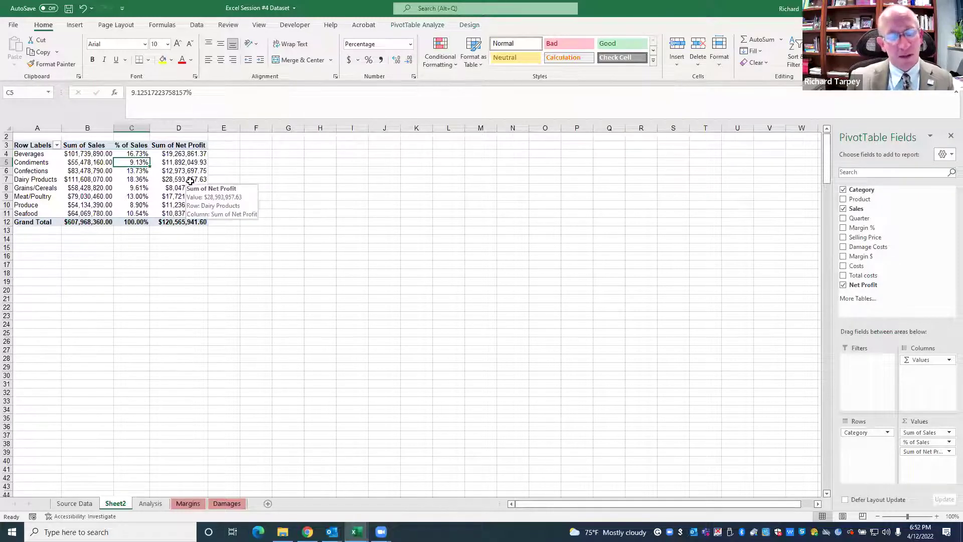
mouse_move(207, 206)
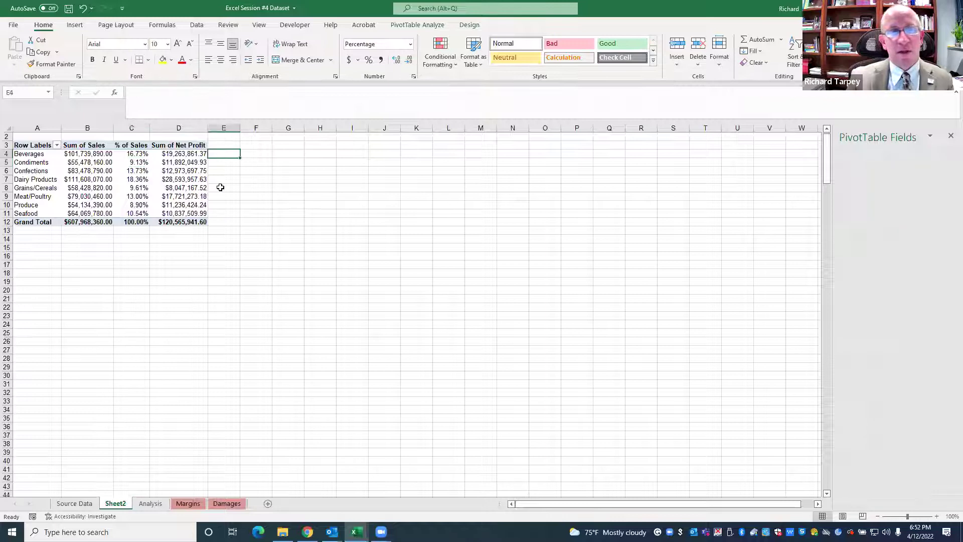
Move from the PivotTable to the Analysis sheet with Ctrl+Page Down
click(164, 155)
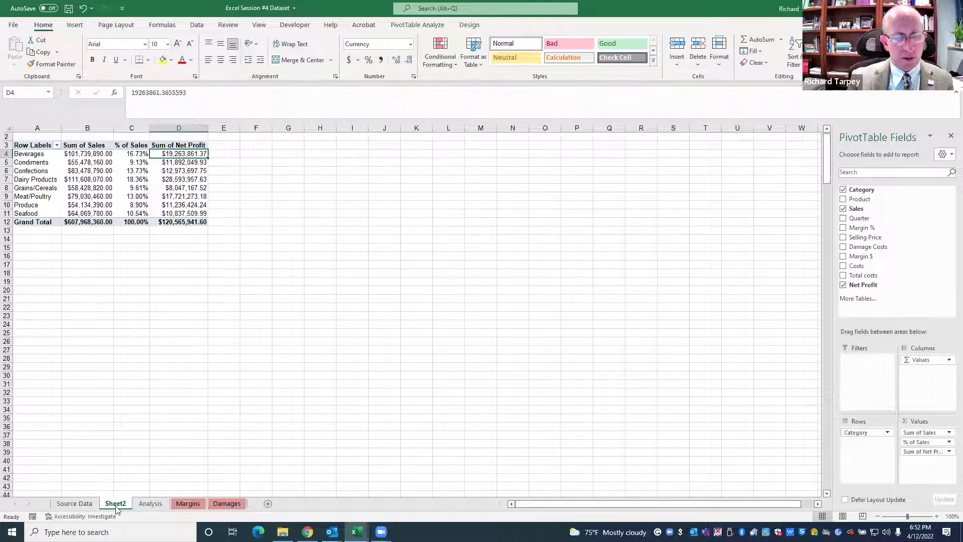
key(ctrl+Page_Down)
Return to the top of the Analysis table and select H2 to view its =C2*E2 Margin $ formula
scroll(555, 257, up, 19)
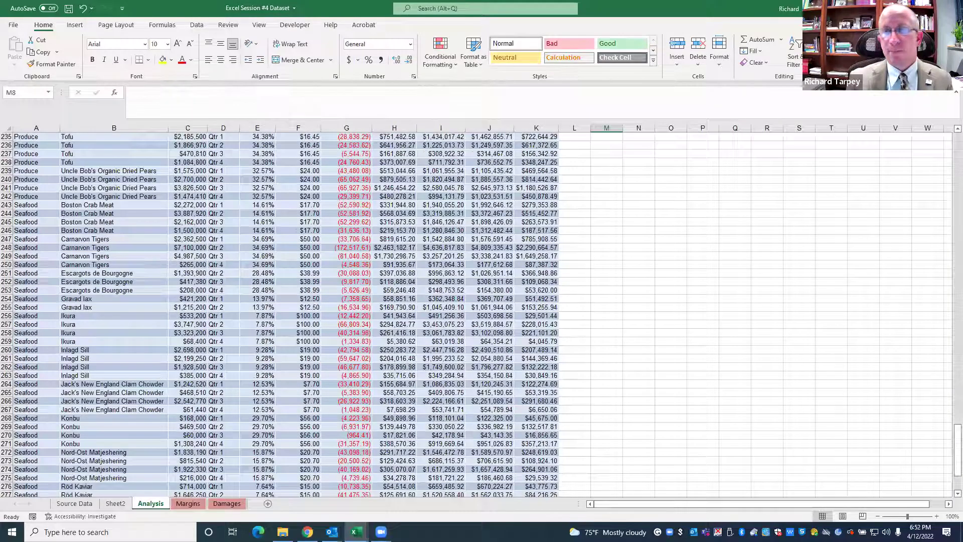
scroll(949, 394, up, 20)
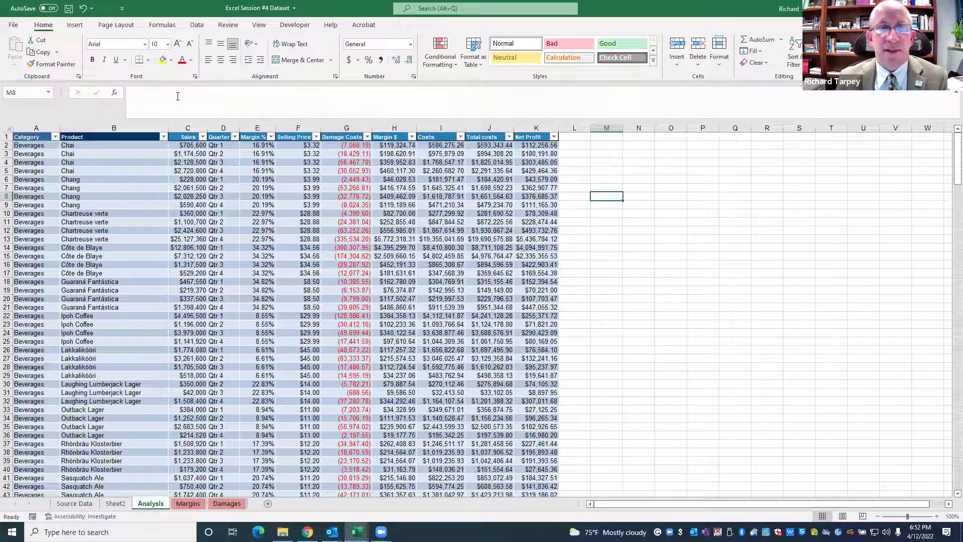
click(396, 146)
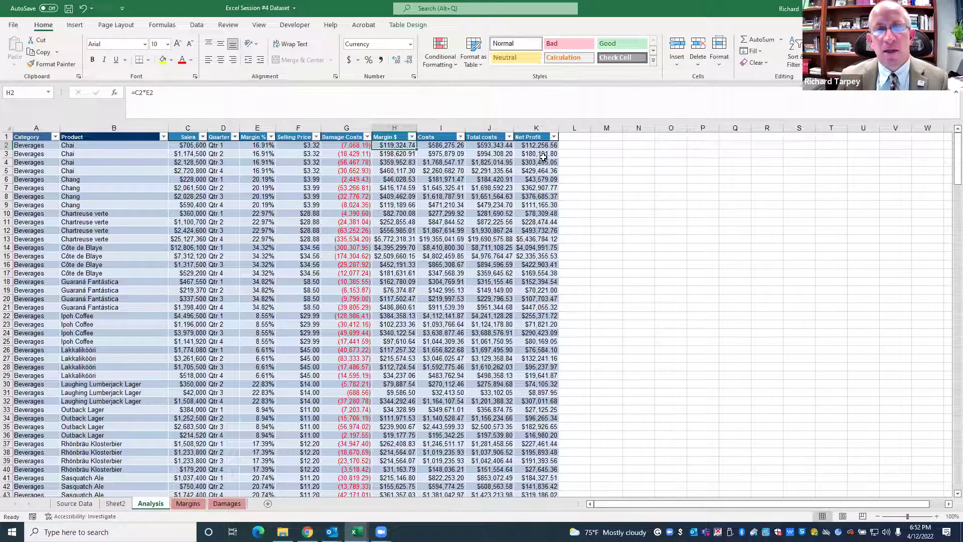
Insert a table column left of Net Profit with the header 'Final Profit Margin'
click(537, 135)
right_click(533, 145)
click(544, 223)
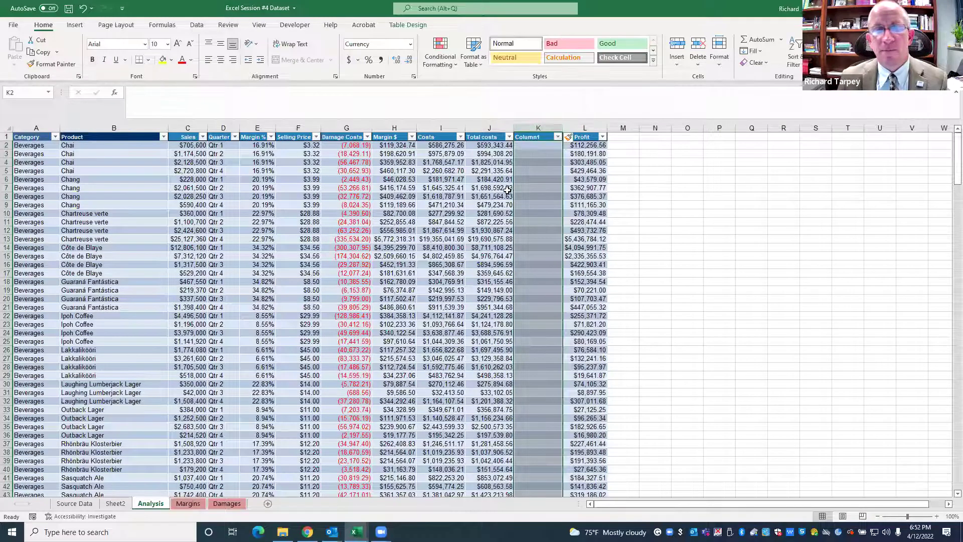
click(529, 138)
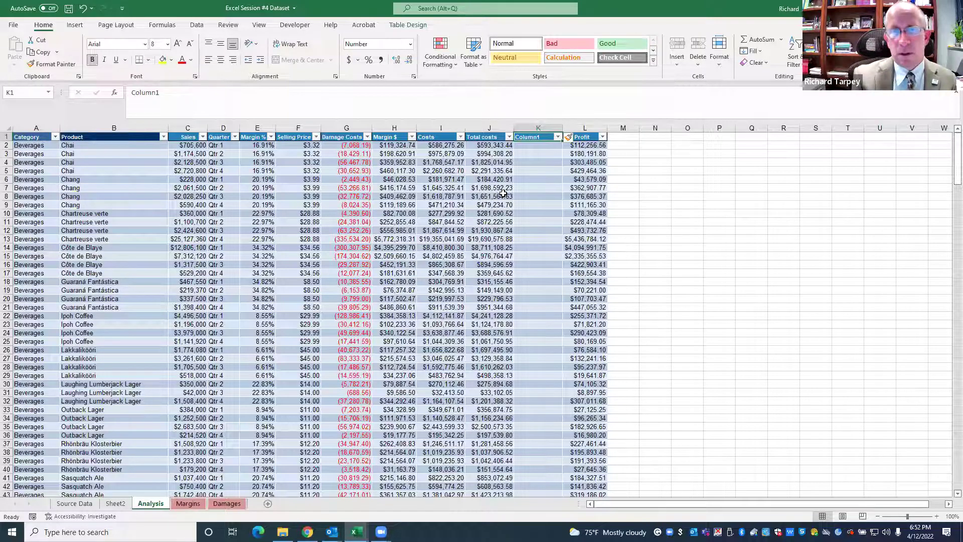
text(Final)
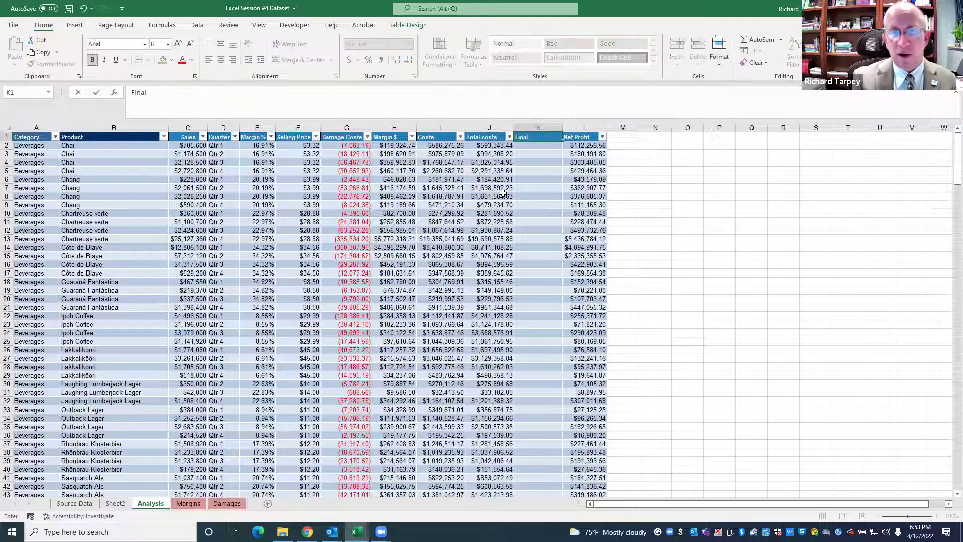
text( Profot)
key(BackSpace)
key(BackSpace)
text(it Margin)
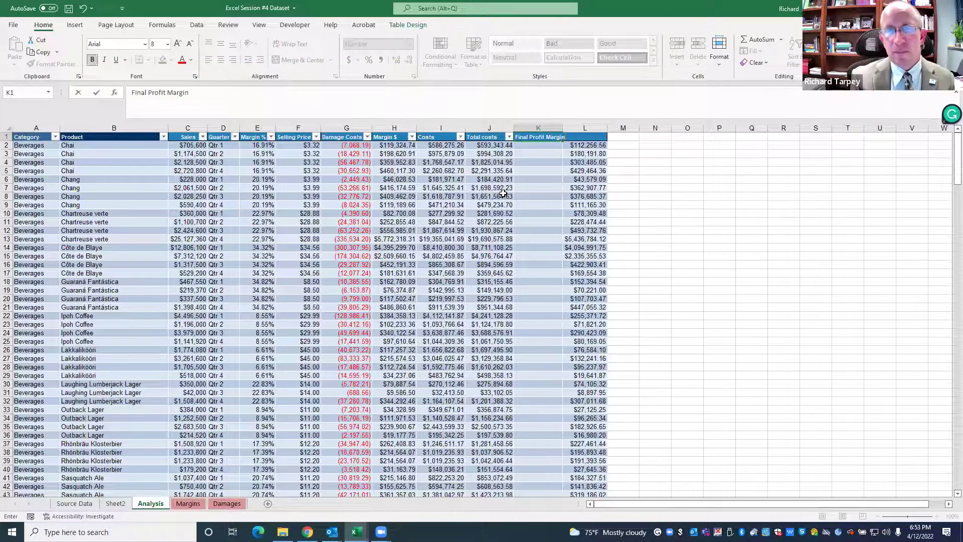
key(Tab)
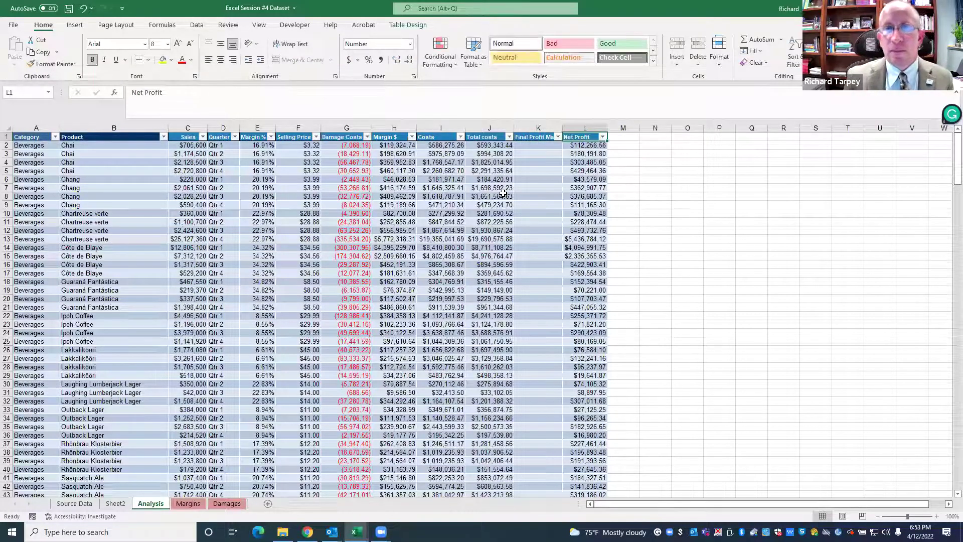
Rename the header to 'Net Profit Margin' and fill the column with the formula =L2/J2
double_click(563, 128)
click(585, 147)
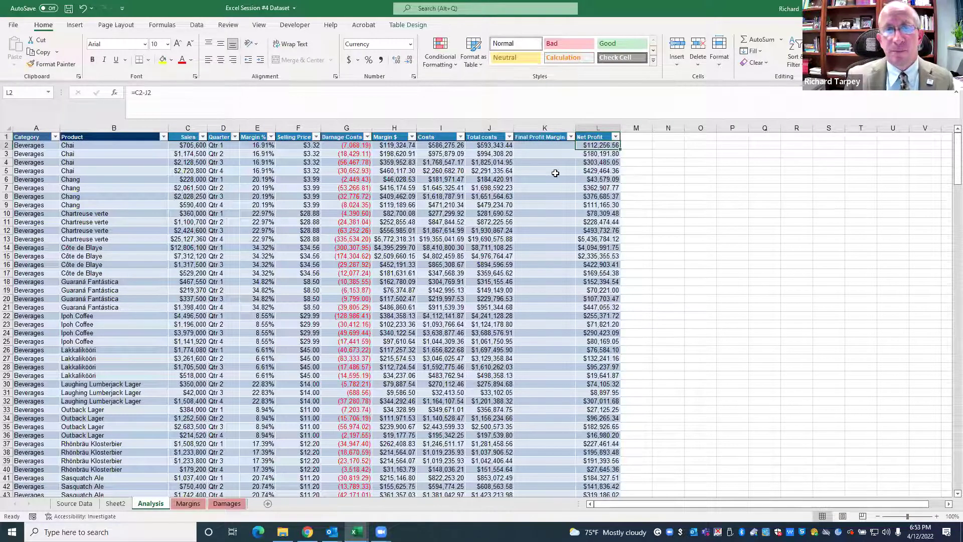
click(542, 136)
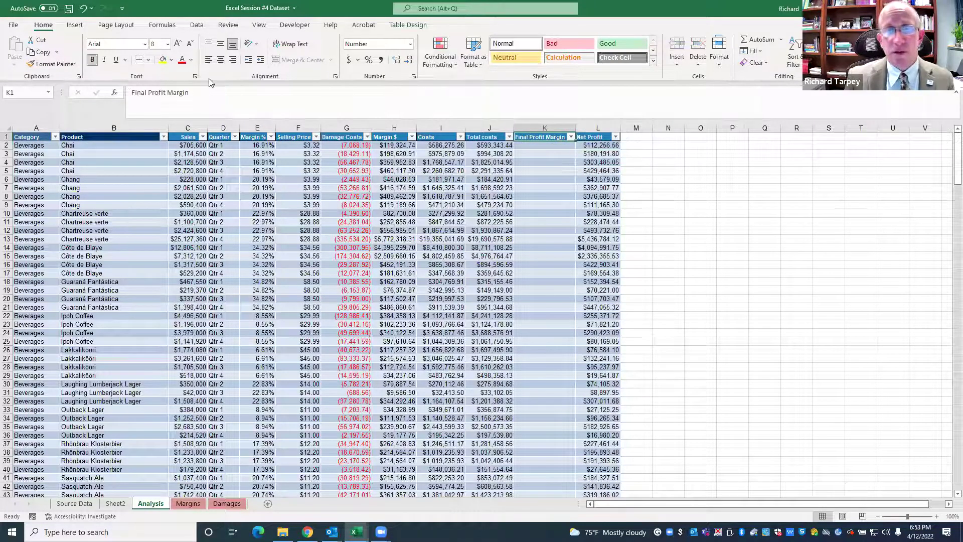
double_click(136, 93)
text(Net)
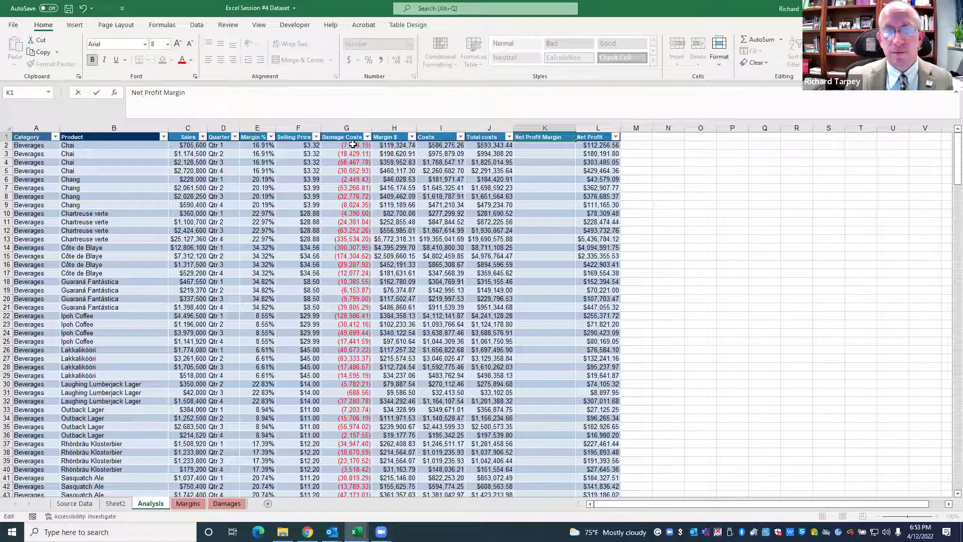
click(545, 214)
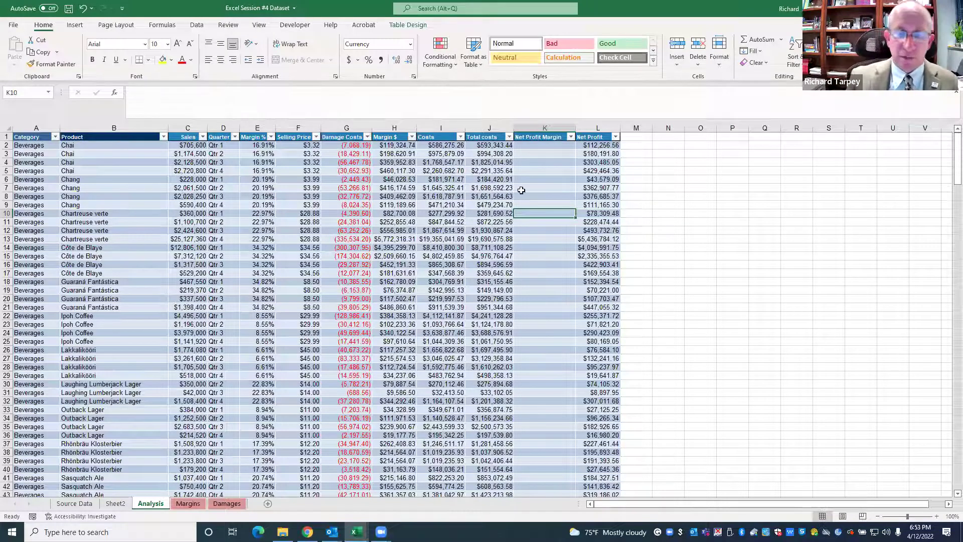
click(571, 145)
text(=)
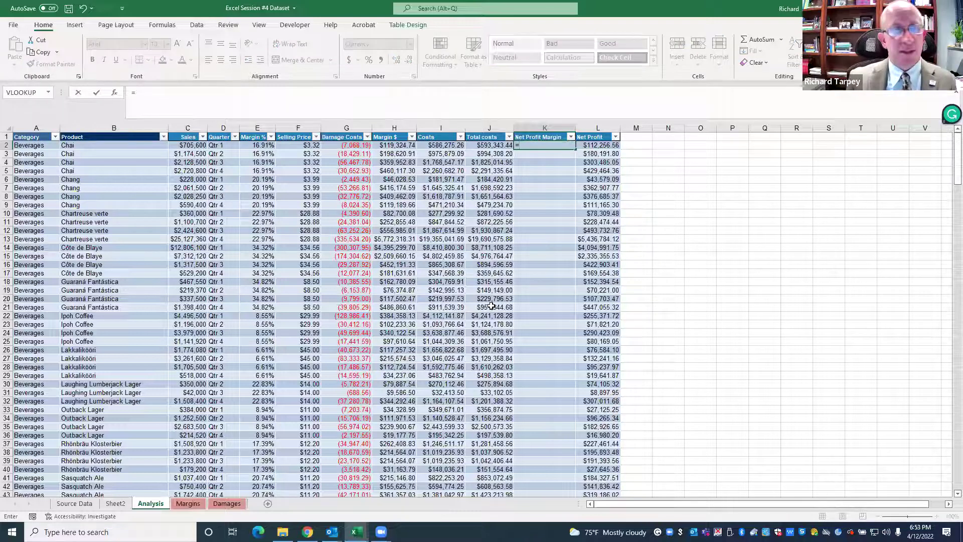
text(l2)
text(/)
text(j2)
key(Tab)
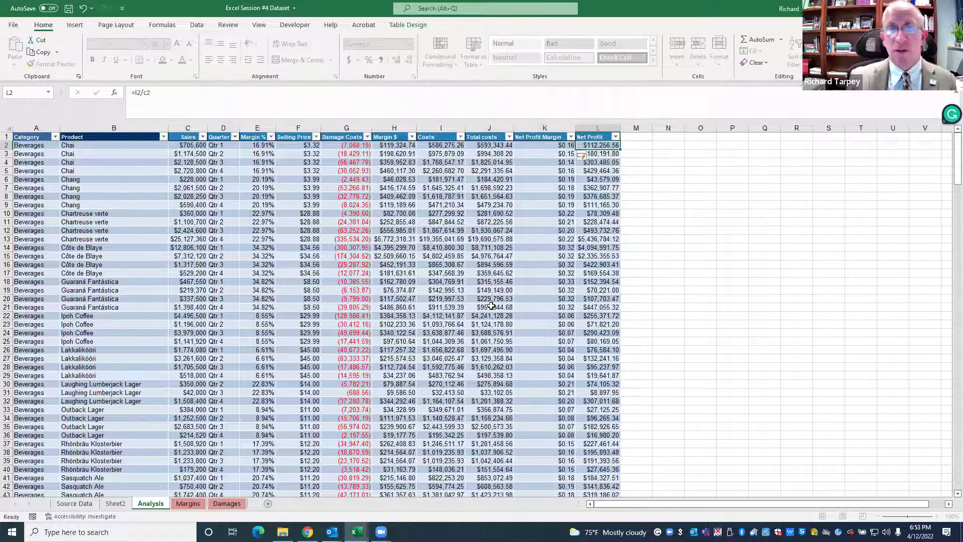
Format the Net Profit Margin column as Percentage with 2 decimal places
right_click(548, 129)
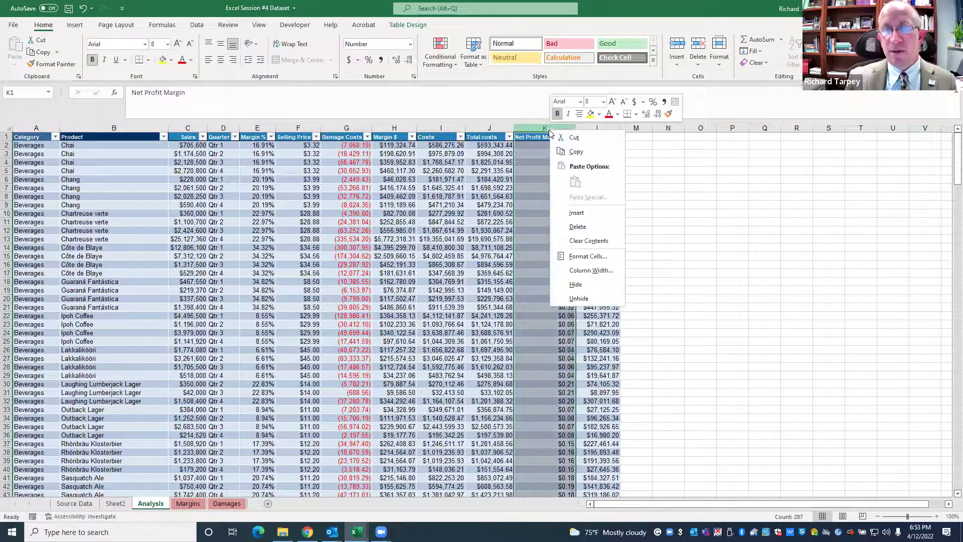
click(580, 256)
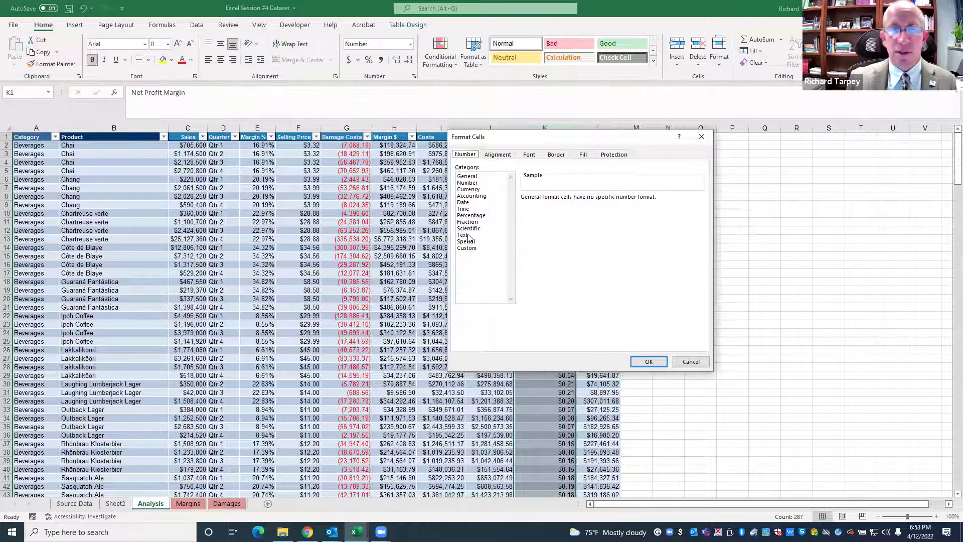
click(467, 183)
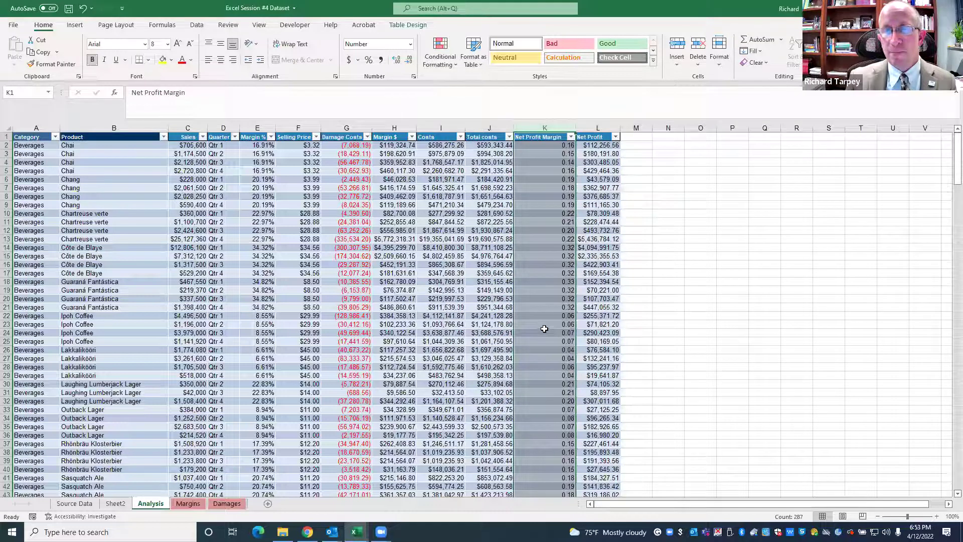
click(545, 333)
right_click(538, 123)
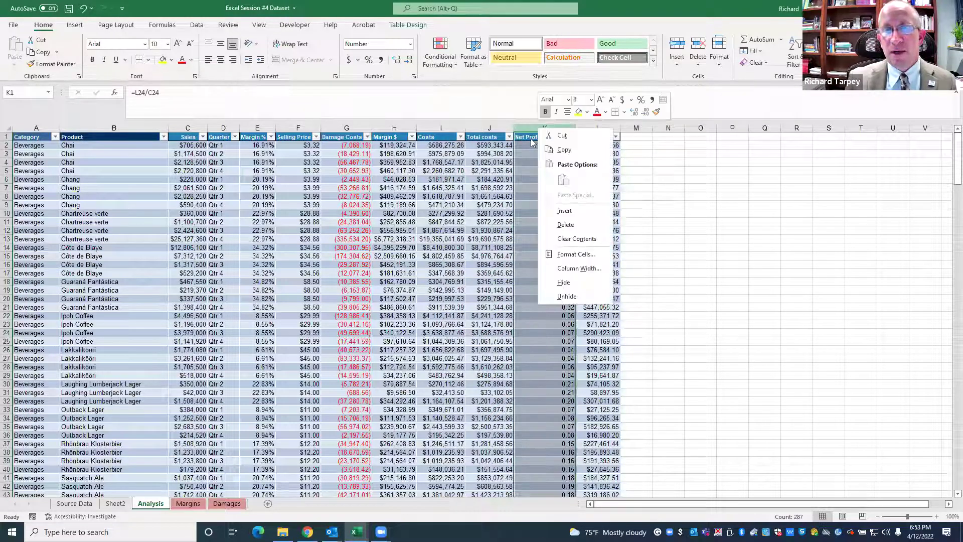
click(581, 254)
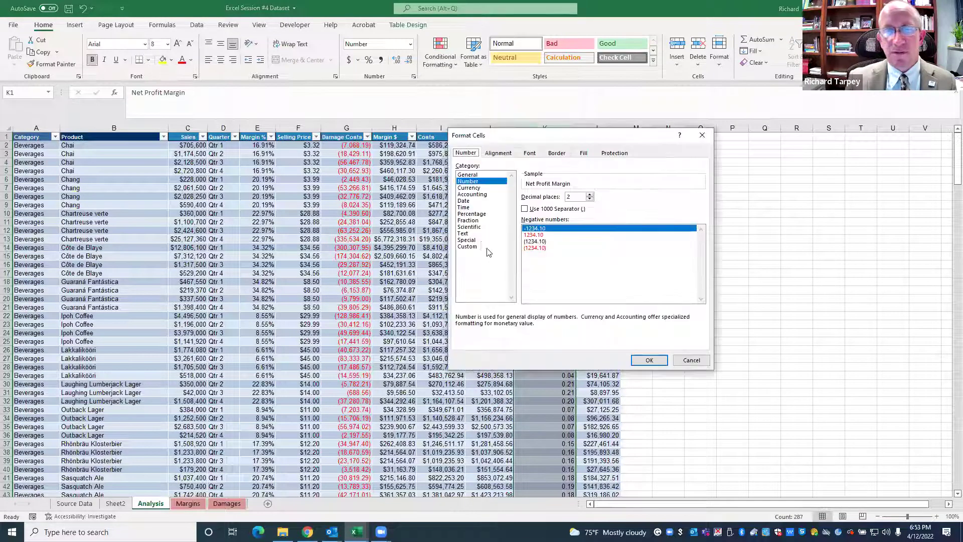
click(473, 214)
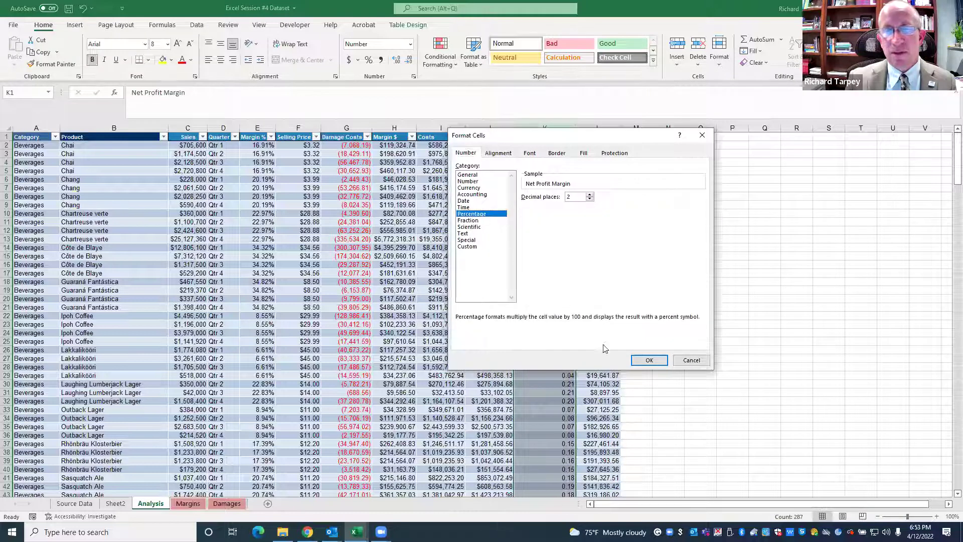
click(648, 360)
click(551, 332)
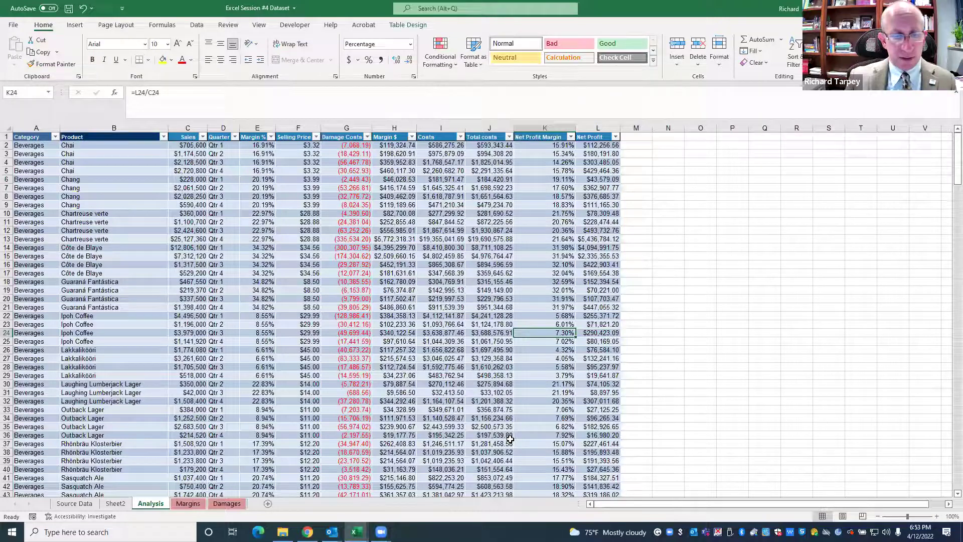
Refresh the PivotTable on Sheet2 and add Net Profit Margin to its Values area
click(115, 503)
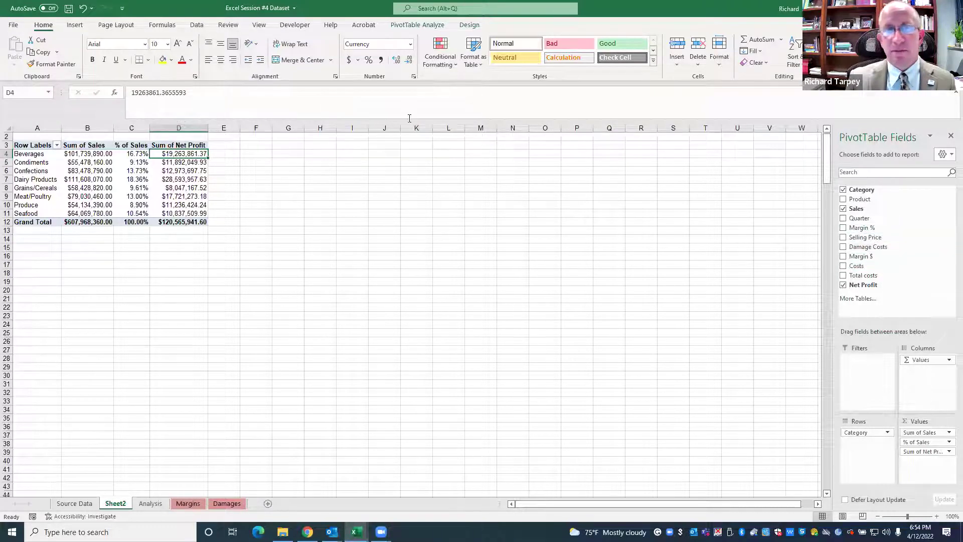
click(417, 24)
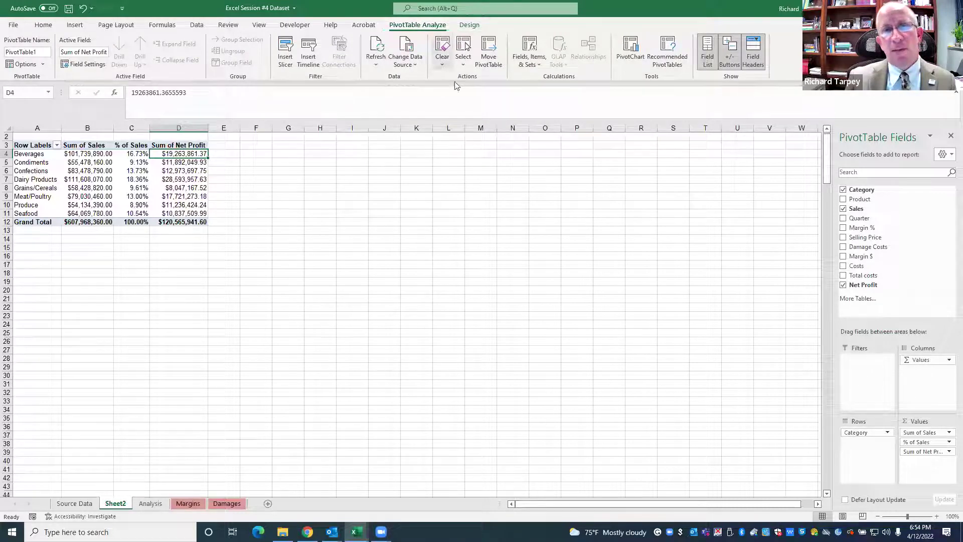
click(376, 50)
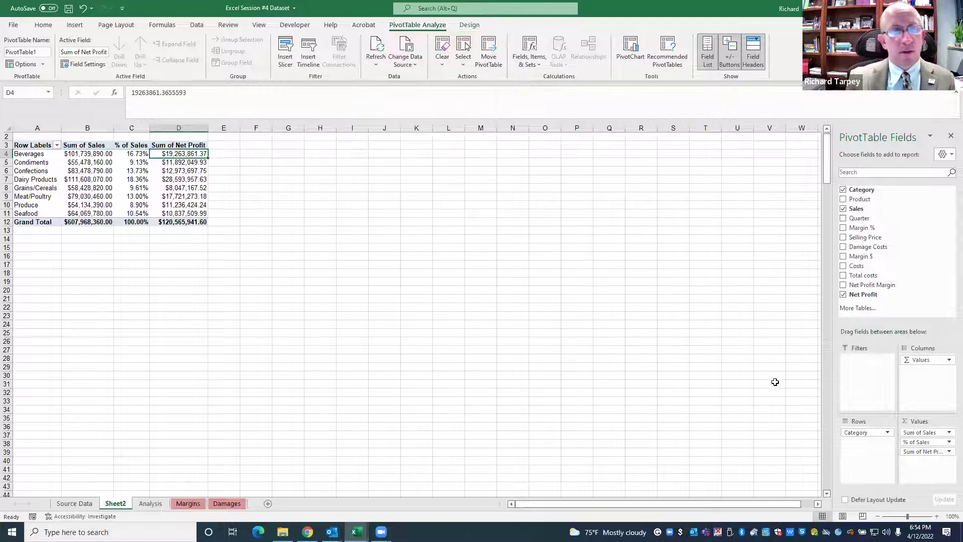
drag(895, 286, 927, 470)
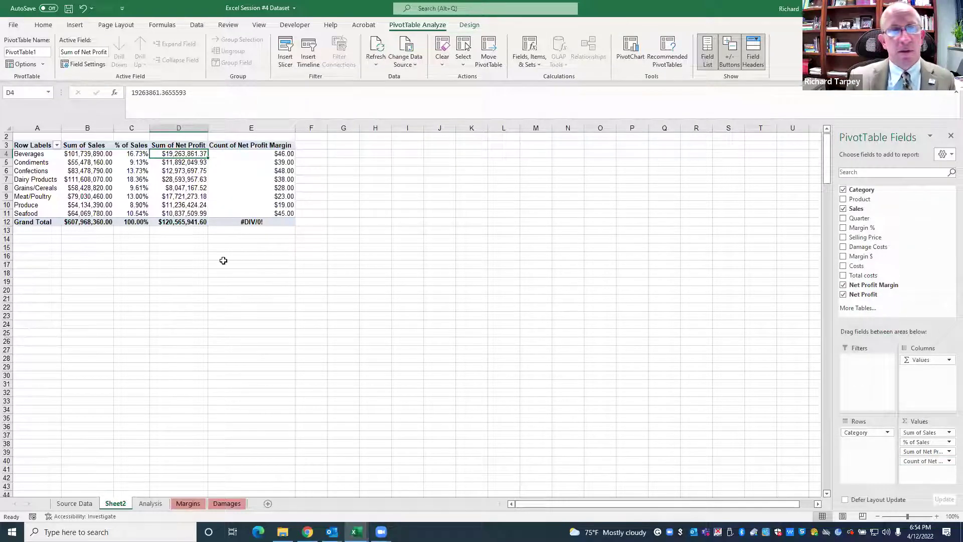
Format pivot column E as Percentage
right_click(240, 129)
click(271, 254)
click(167, 182)
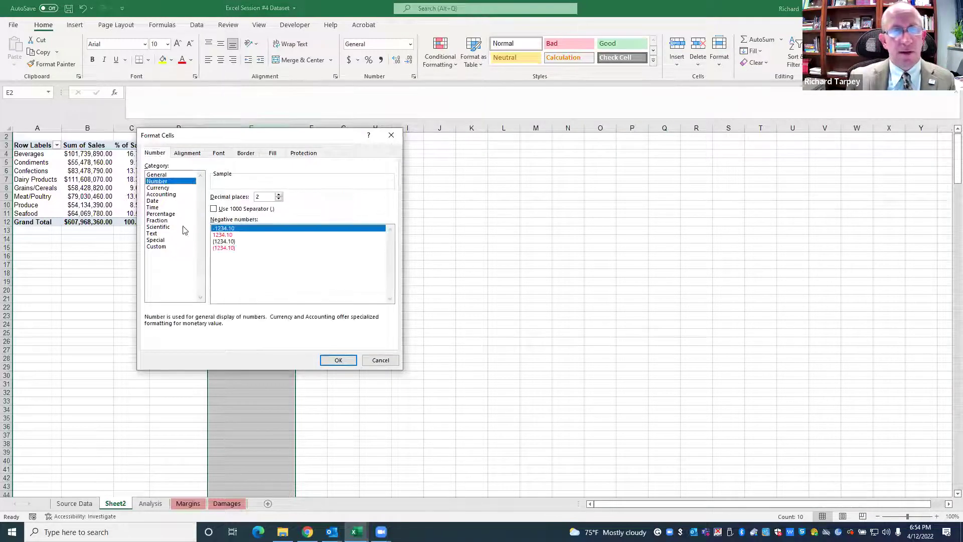
click(166, 215)
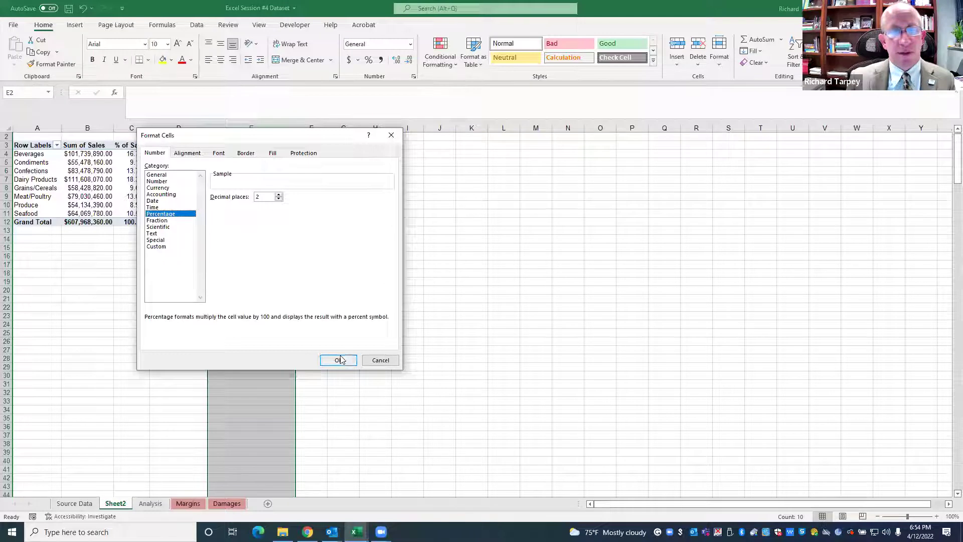
click(338, 360)
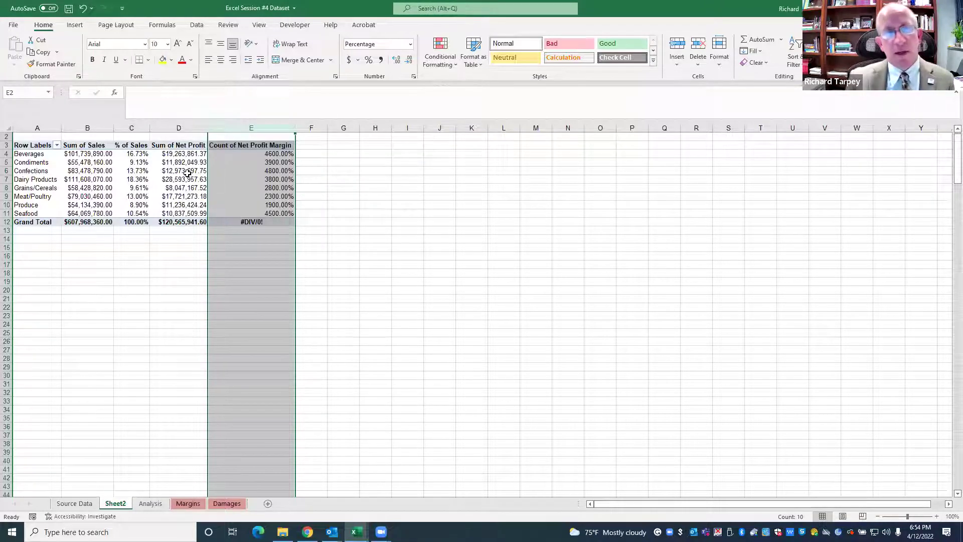
Summarise the Net Profit Margin value field by Average instead of Count
click(224, 147)
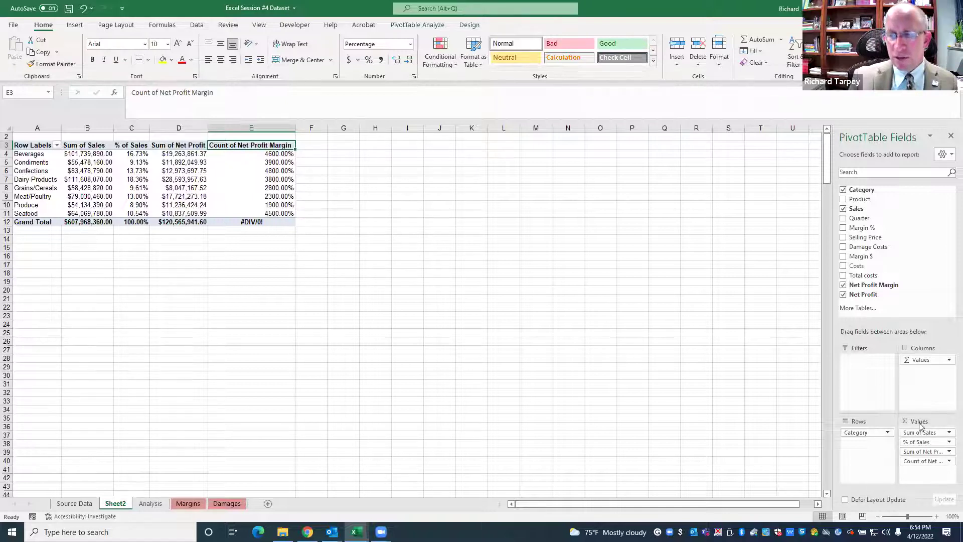
click(948, 462)
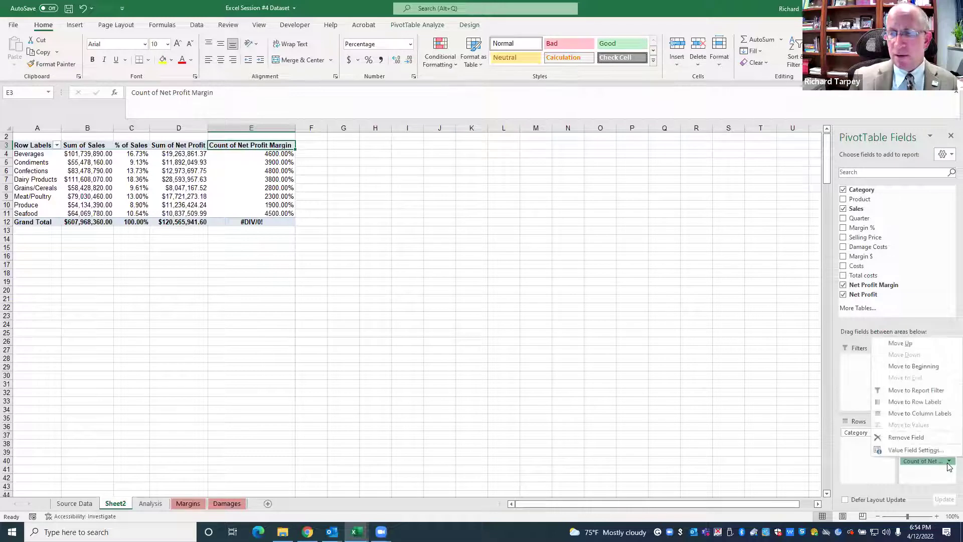
click(916, 450)
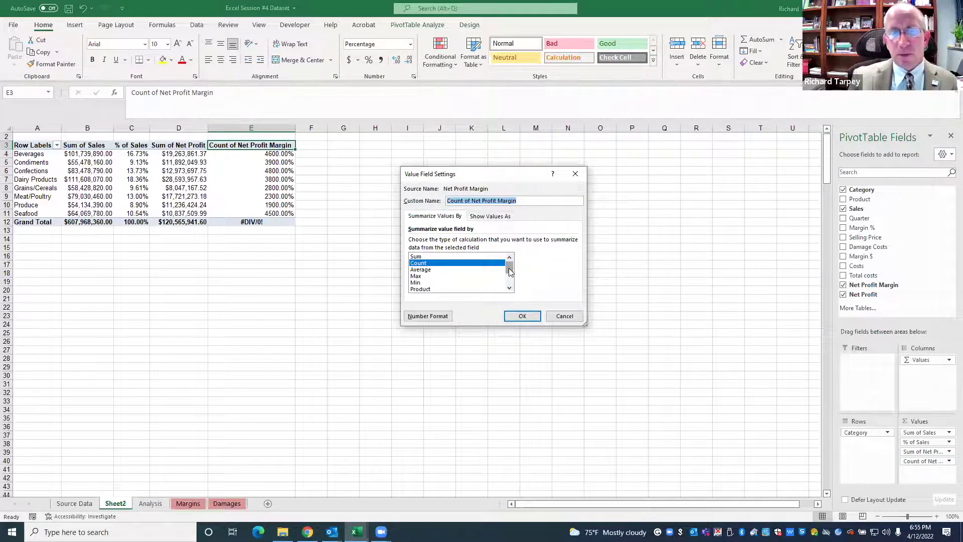
click(428, 270)
click(520, 316)
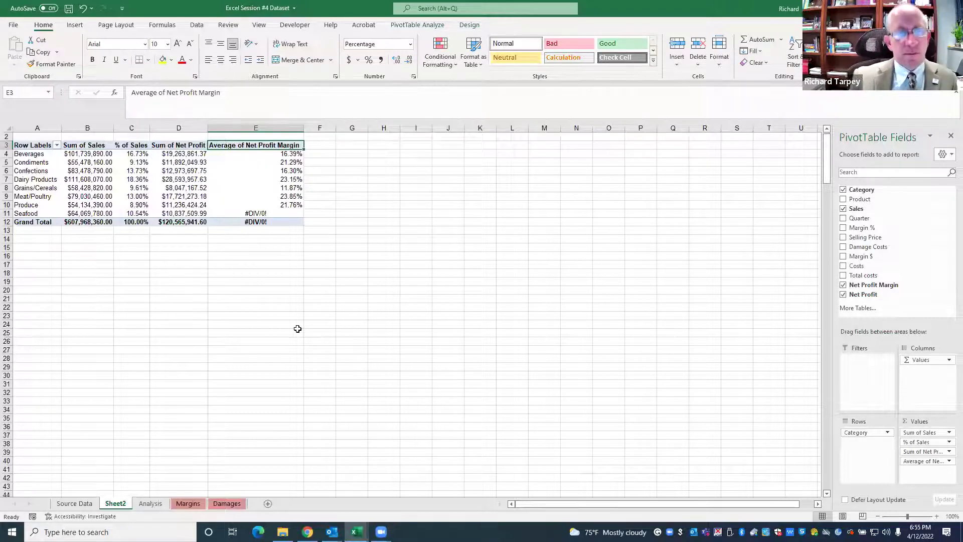
click(246, 213)
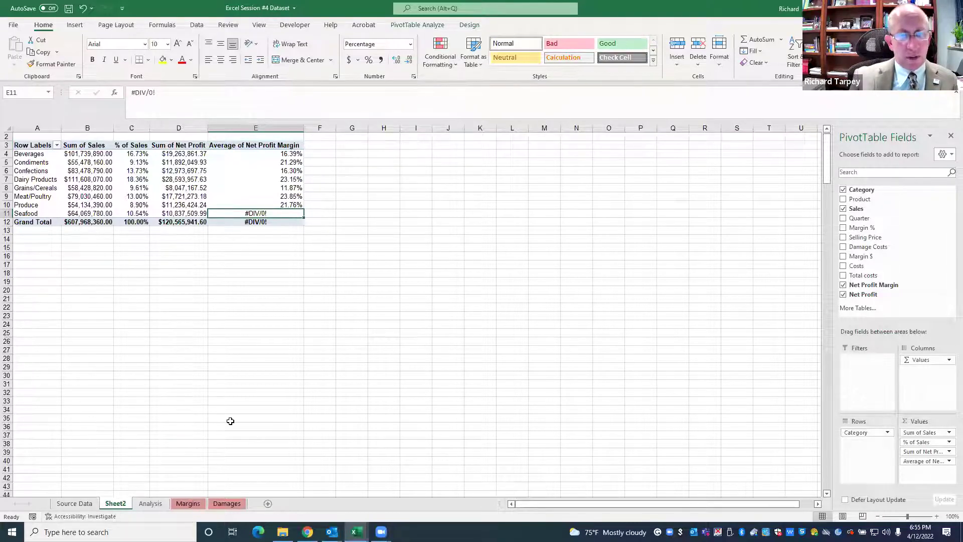
On the Analysis sheet, go to row 287 and select the product name Spegesild for copying
click(155, 504)
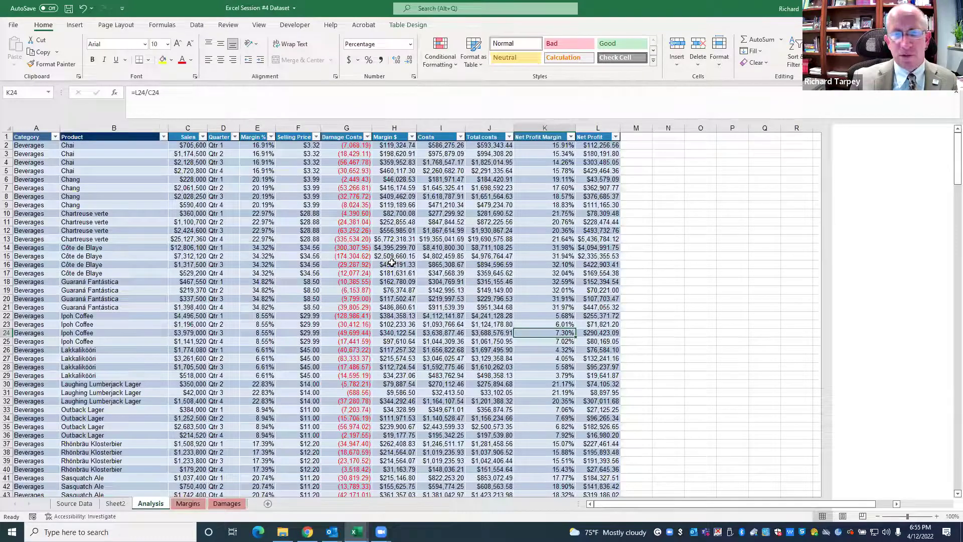
scroll(469, 318, down, 20)
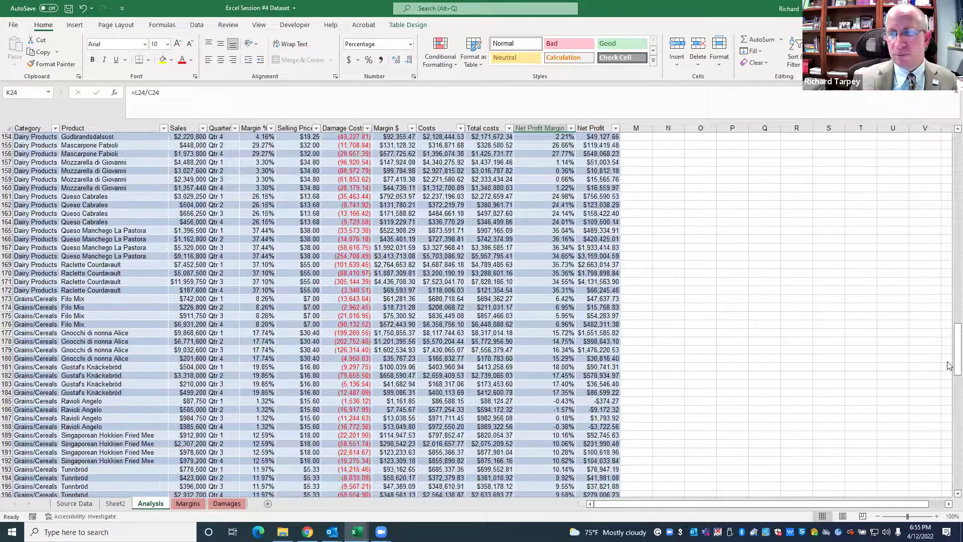
drag(957, 349, 647, 507)
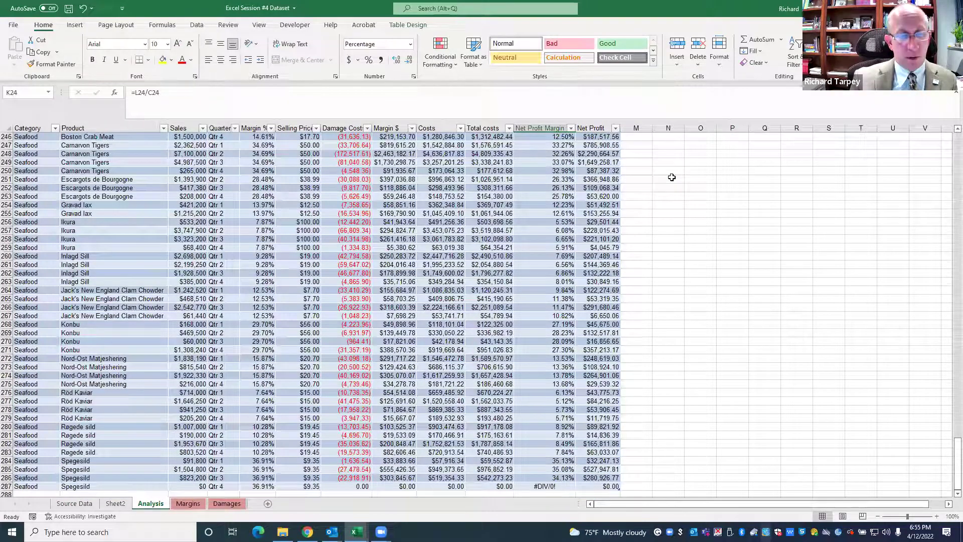
click(117, 486)
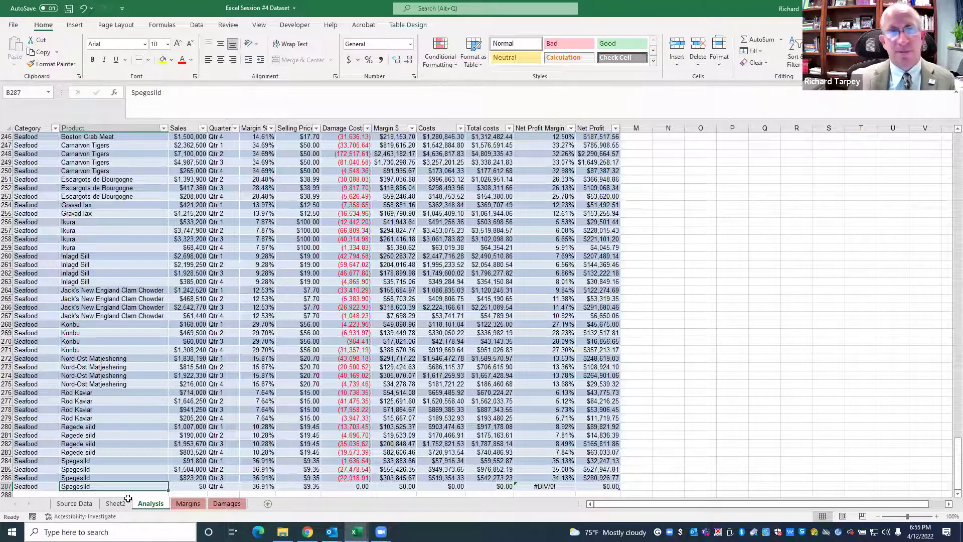
double_click(146, 92)
key(ctrl+c)
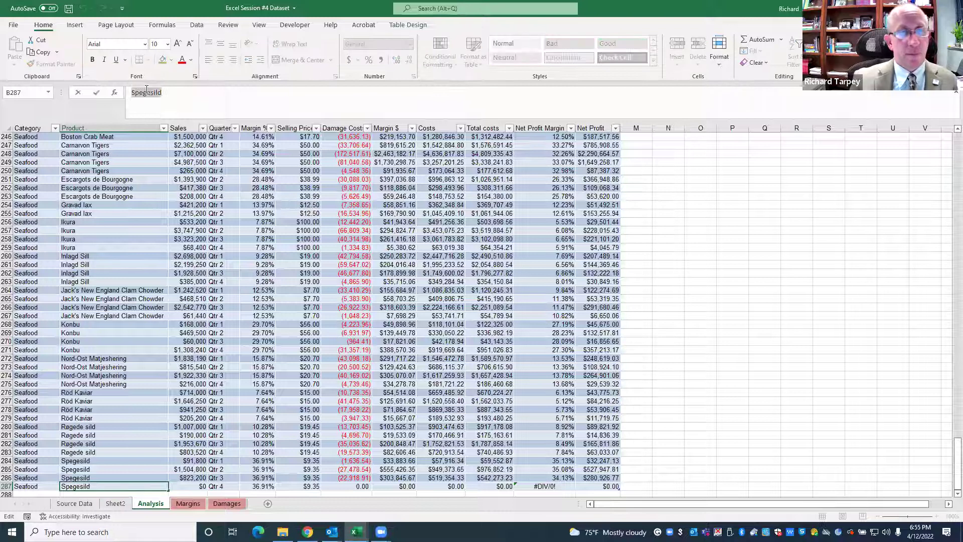
Search Google in Chrome for the pasted product name Spegesild and look over the results
key(alt+Tab)
key(alt+Tab)
key(alt+Tab)
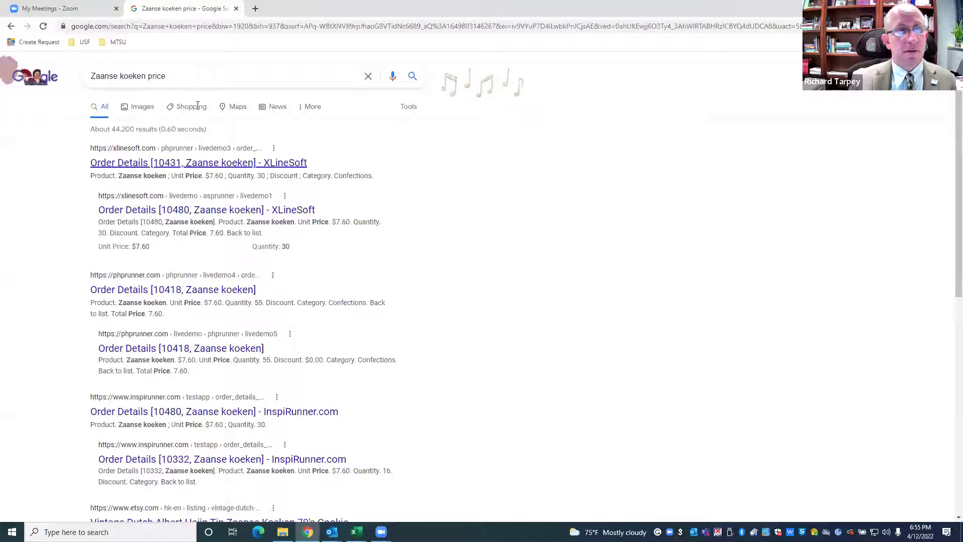
triple_click(154, 78)
key(ctrl+v)
key(Return)
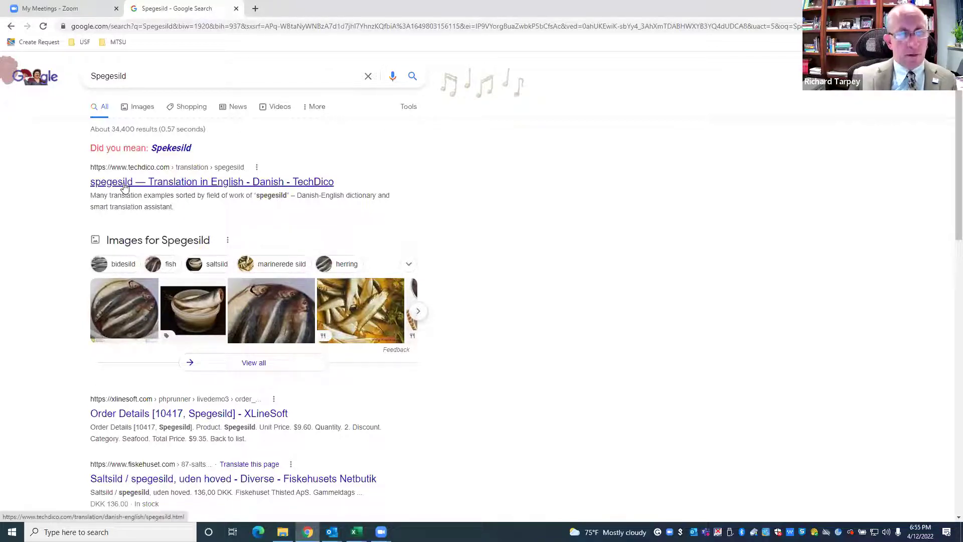
scroll(122, 325, down, 1)
scroll(41, 349, down, 2)
scroll(41, 346, up, 2)
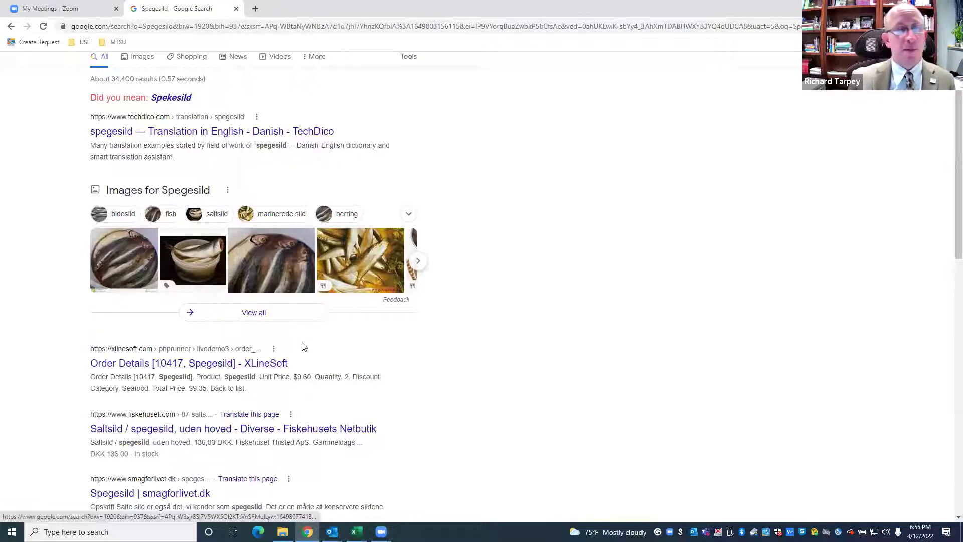
Back in Excel, inspect row 287's #DIV/0! margin and net profit, then view the Margins and Sheet2 sheets
key(alt+Tab)
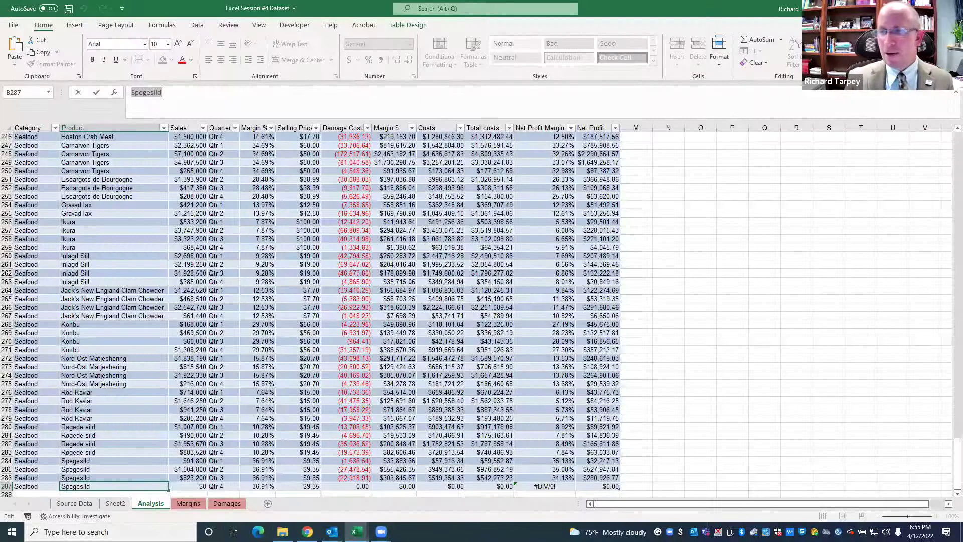
click(544, 487)
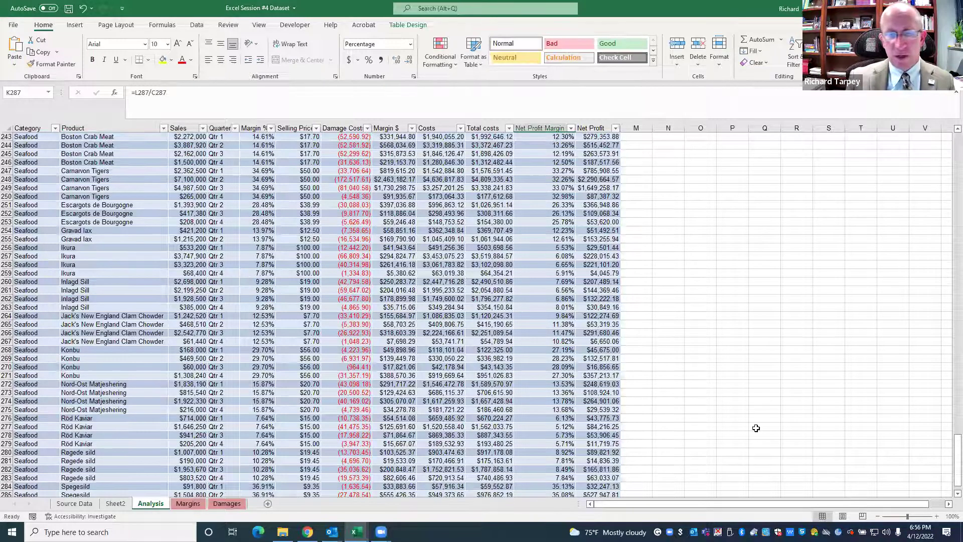
key(Right)
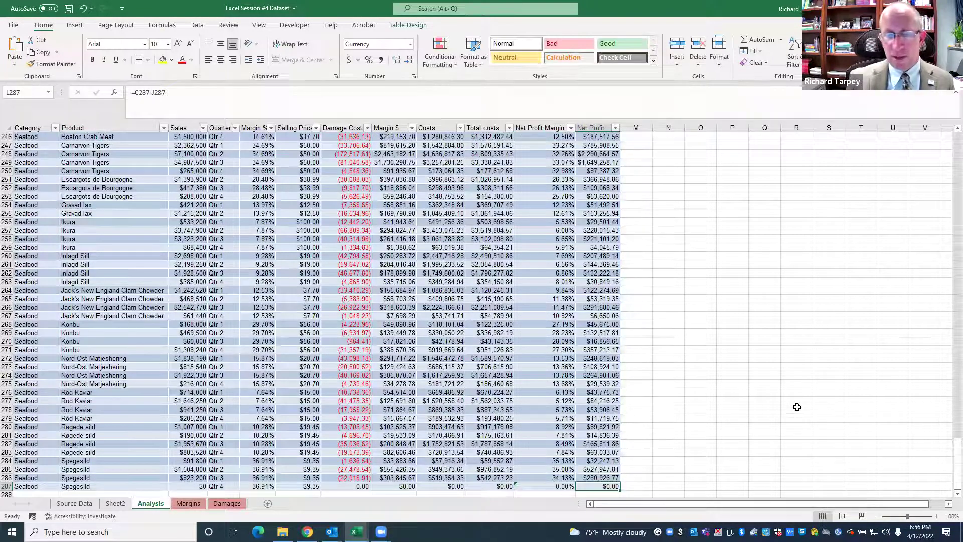
scroll(796, 406, up, 1)
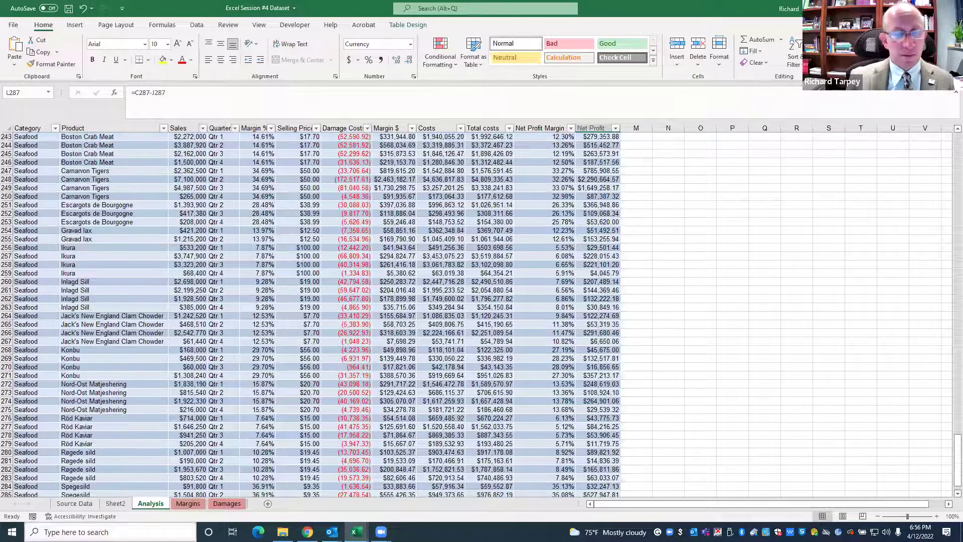
click(188, 503)
click(115, 503)
scroll(351, 281, up, 1)
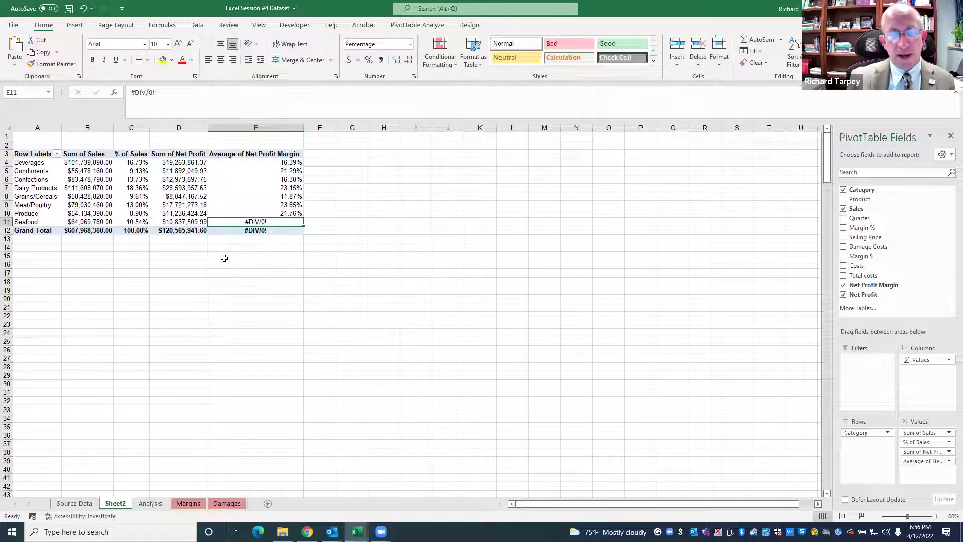
Delete the zero-sales Spegesild row 287 from the Analysis table and go to the Source Data sheet
click(150, 503)
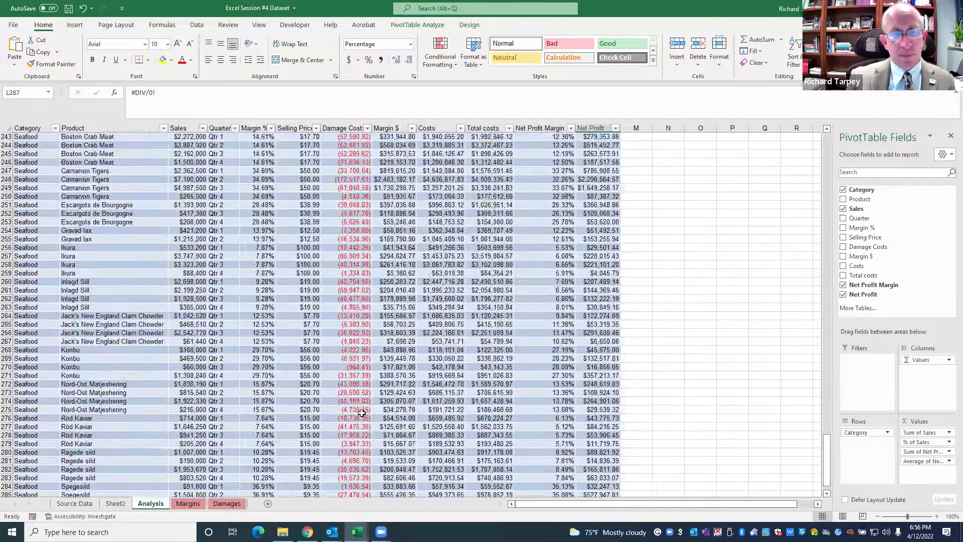
scroll(388, 443, down, 3)
click(507, 357)
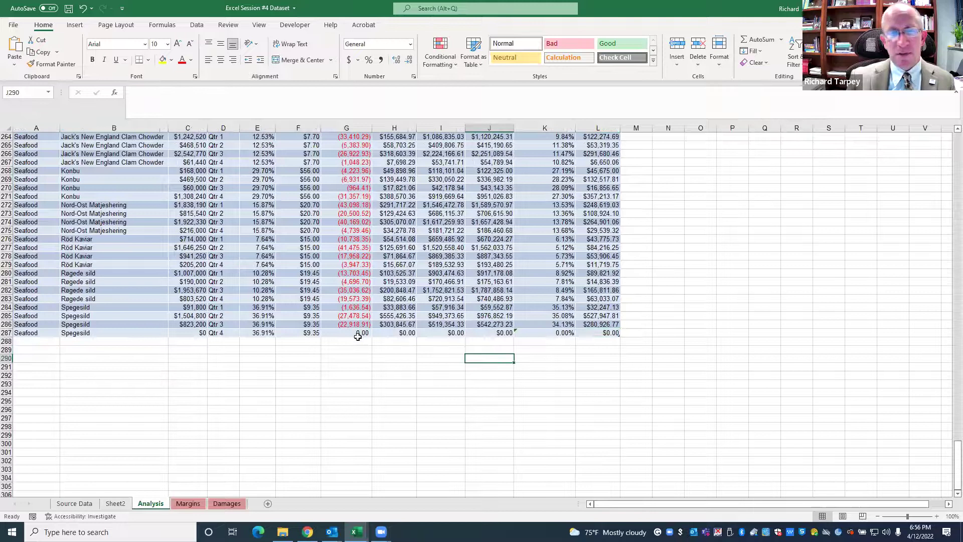
click(346, 344)
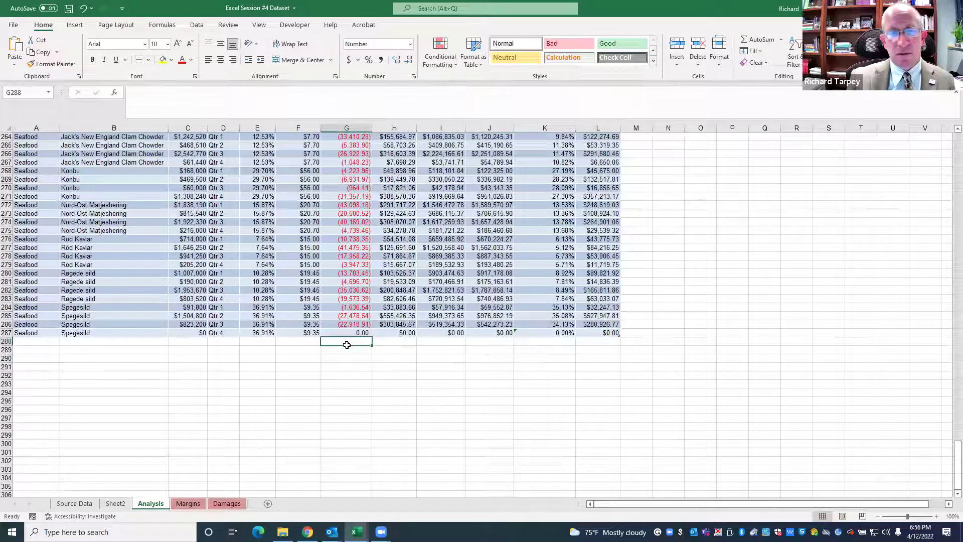
click(7, 333)
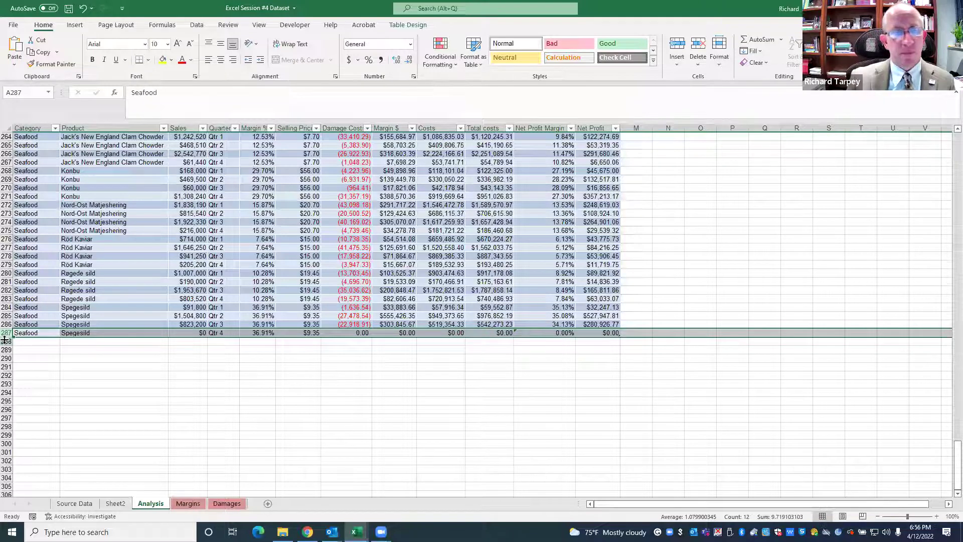
right_click(7, 334)
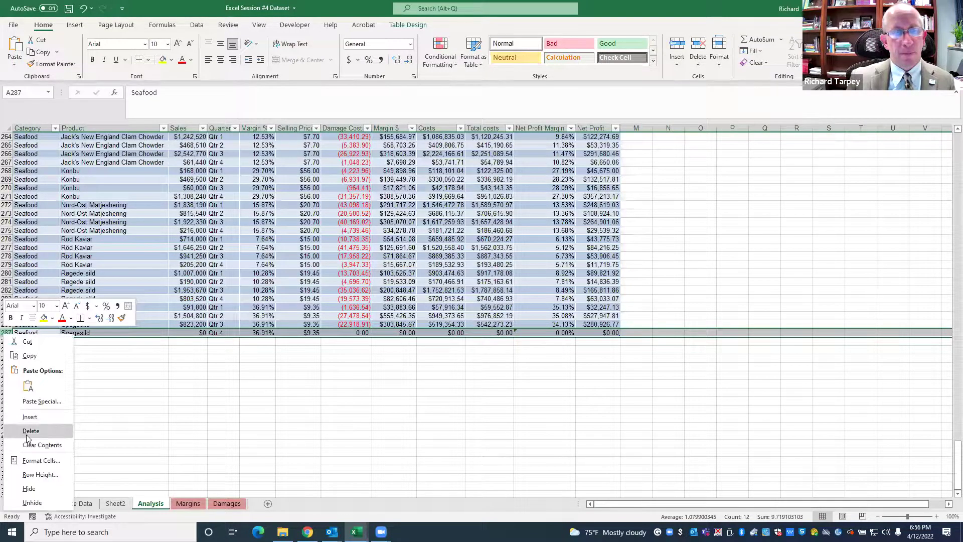
click(28, 433)
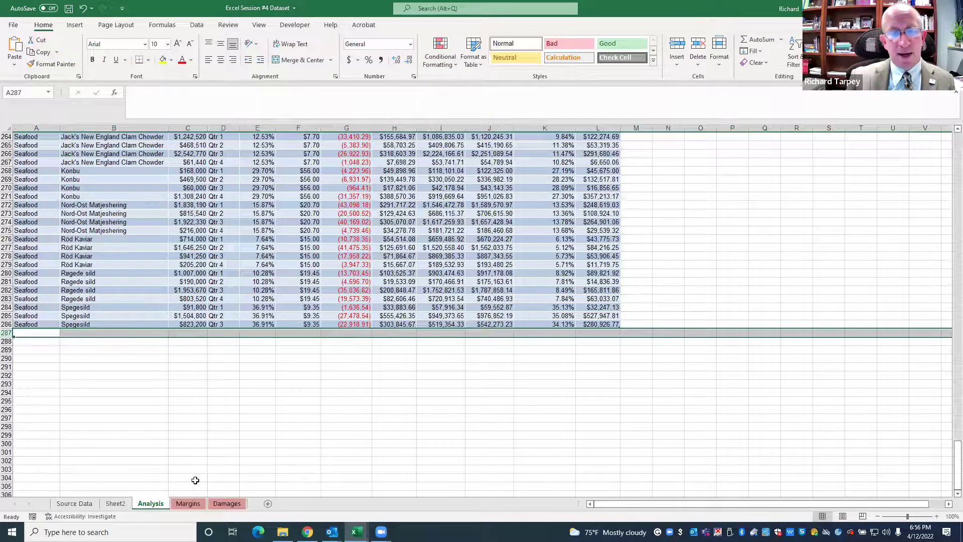
click(65, 506)
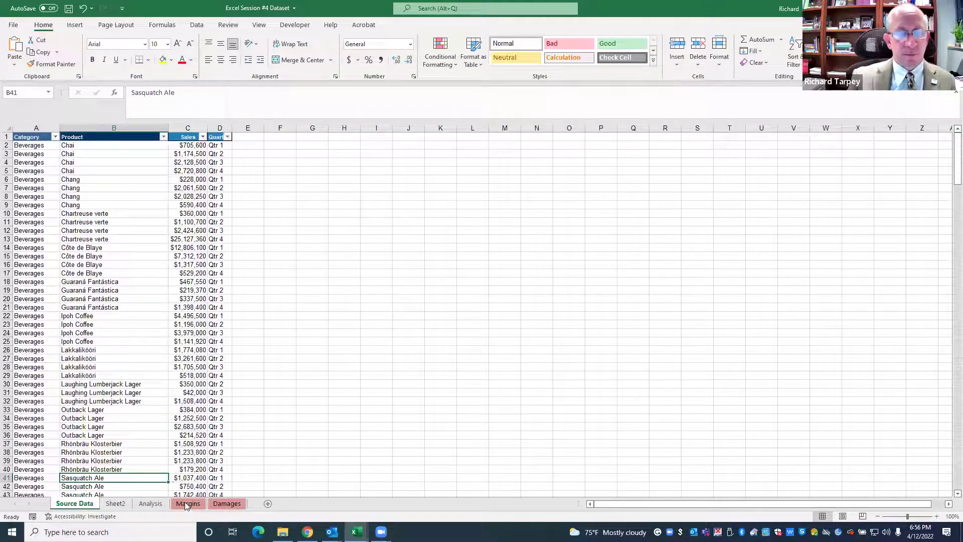
Refresh All for Sheet2's PivotTable so Seafood shows 16.07% and the Grand Total 18.41%
click(115, 503)
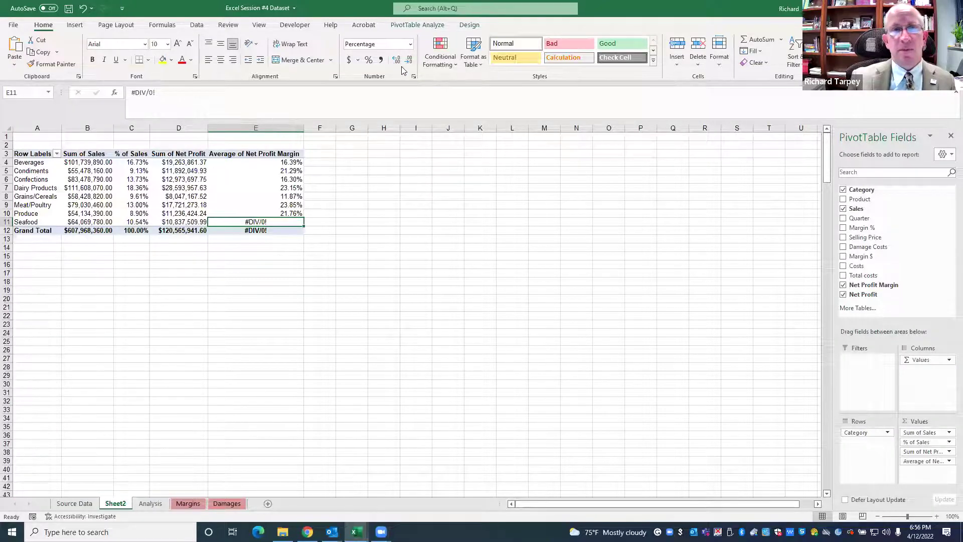
click(417, 25)
click(376, 63)
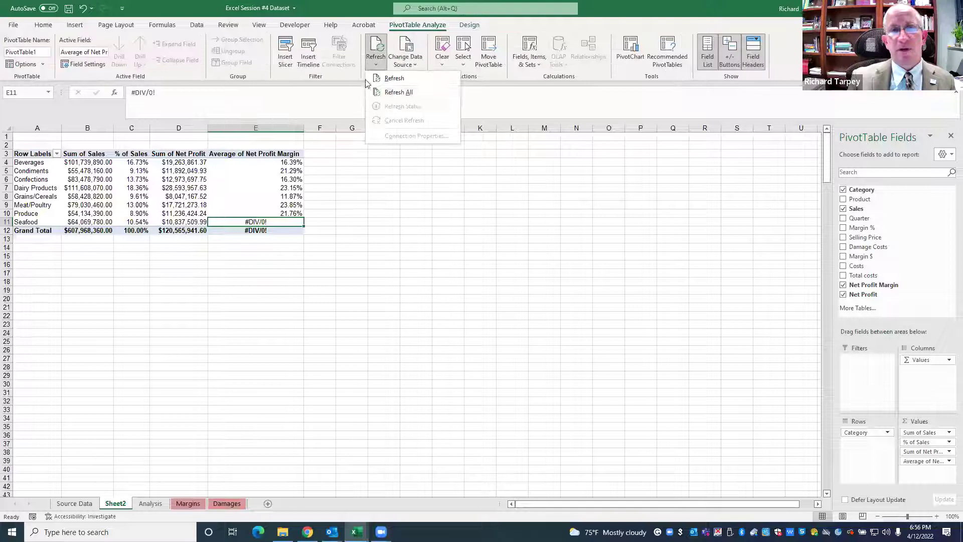
click(393, 90)
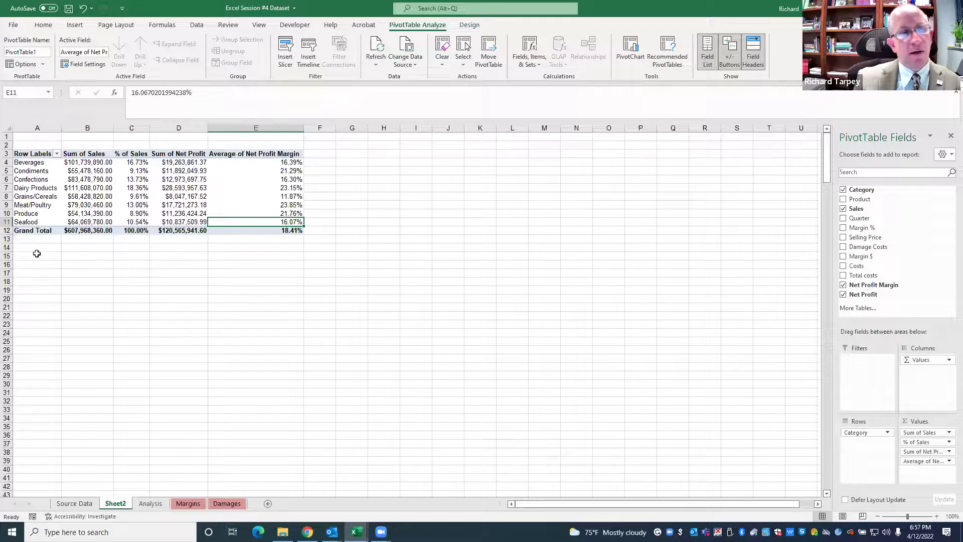
click(7, 214)
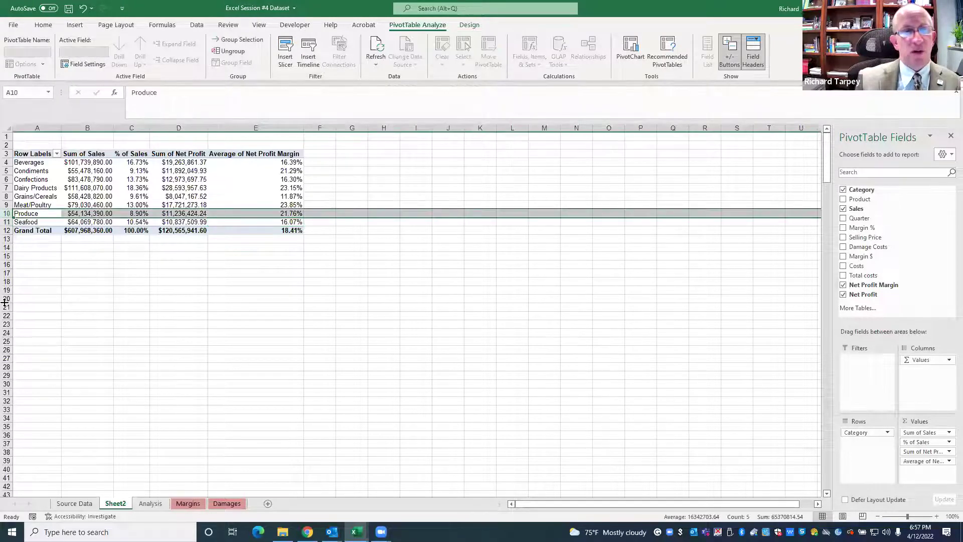
Select the Net Profit Margin values, from the E12 grand total to the E4:E11 category margins
click(272, 165)
click(256, 196)
click(232, 231)
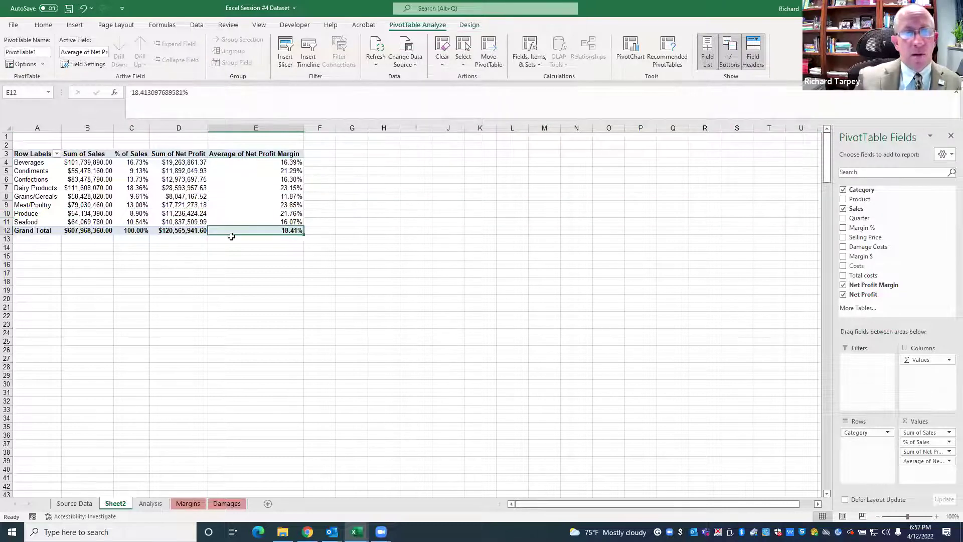
drag(266, 163, 262, 222)
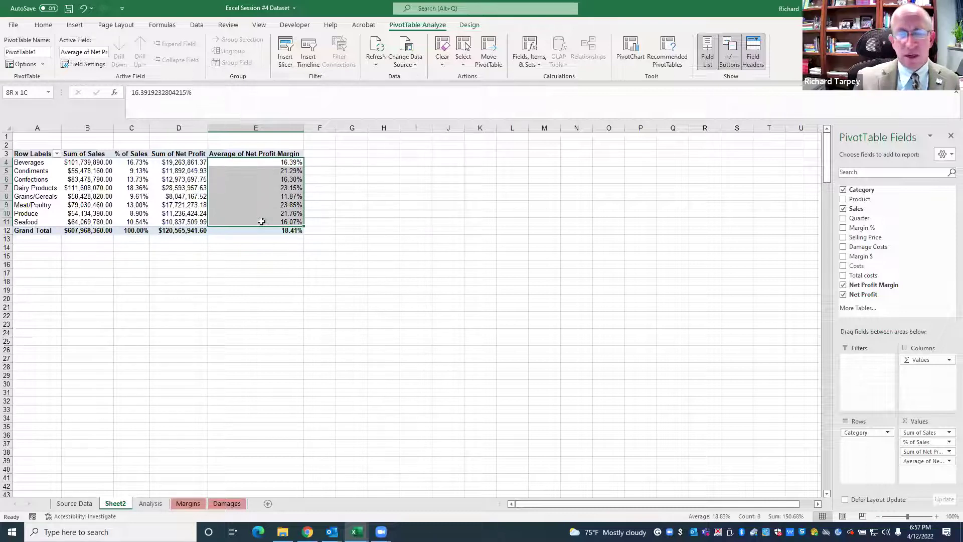
drag(262, 221, 256, 221)
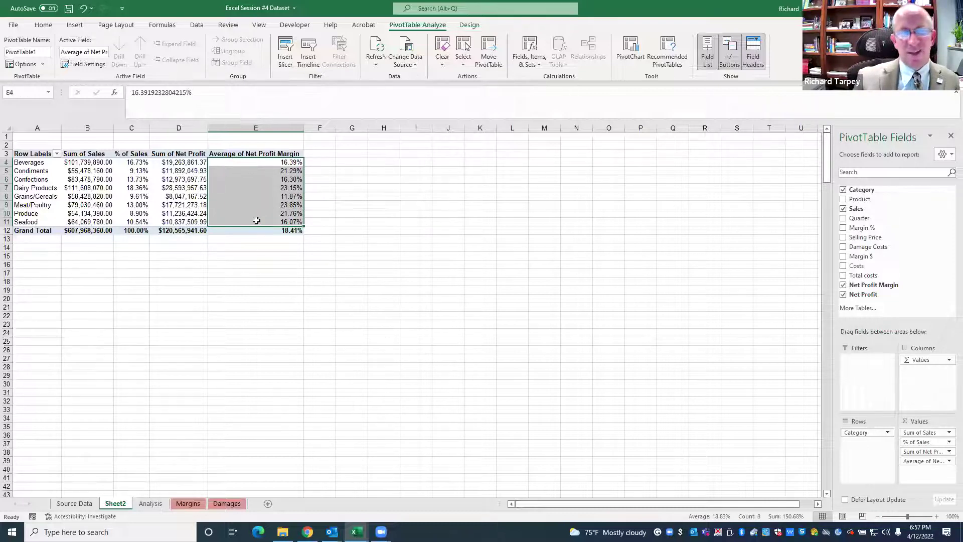
mouse_move(256, 220)
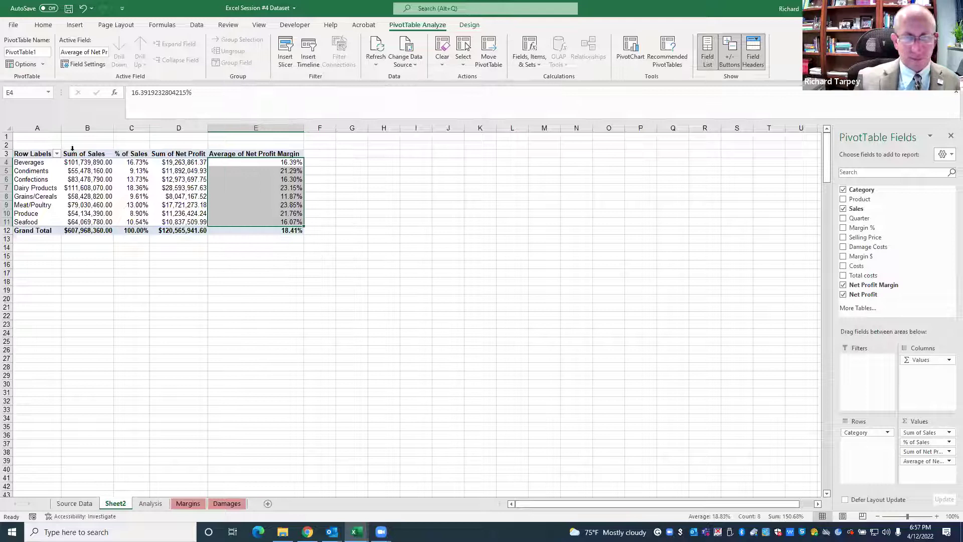
click(247, 159)
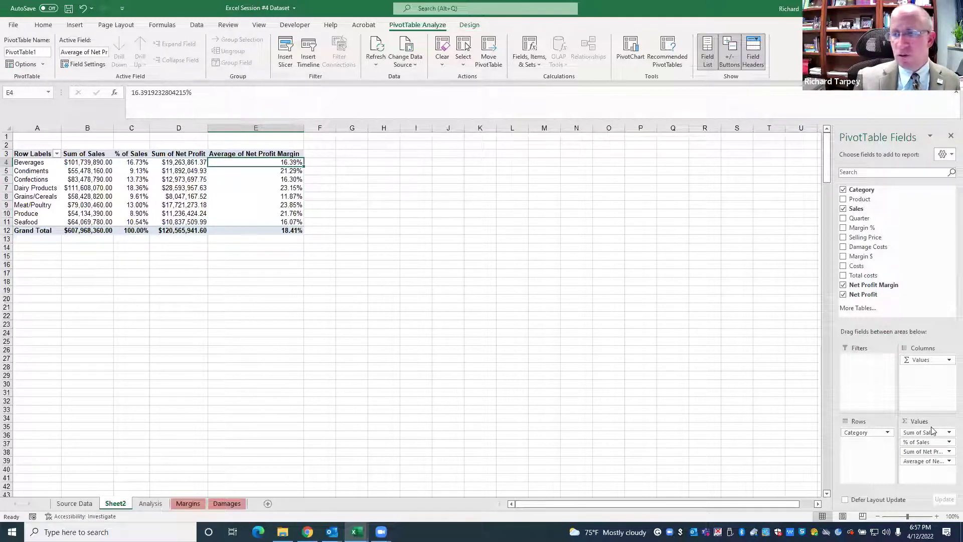
Remove Average of Net Profit Margin and add Quarter as a second row grouping
key(ctrl+z)
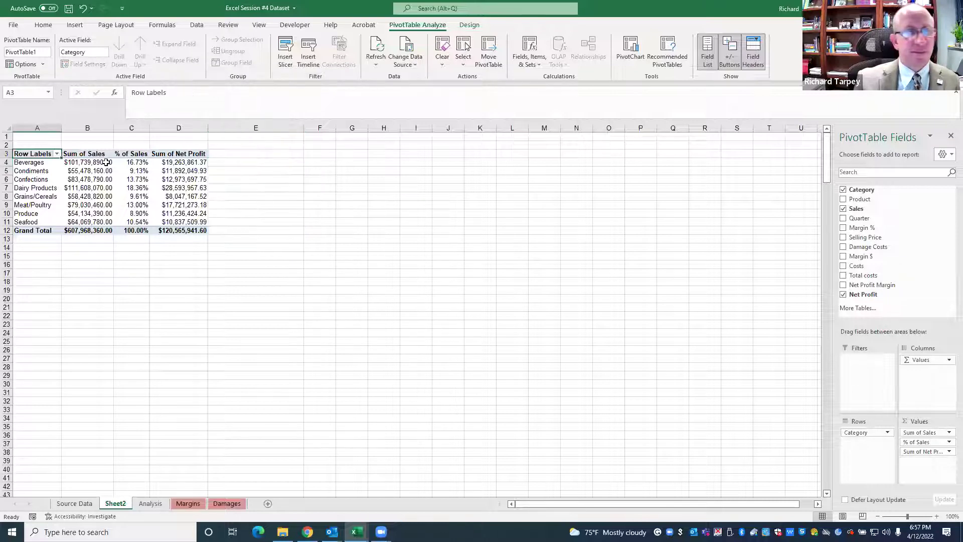
click(143, 153)
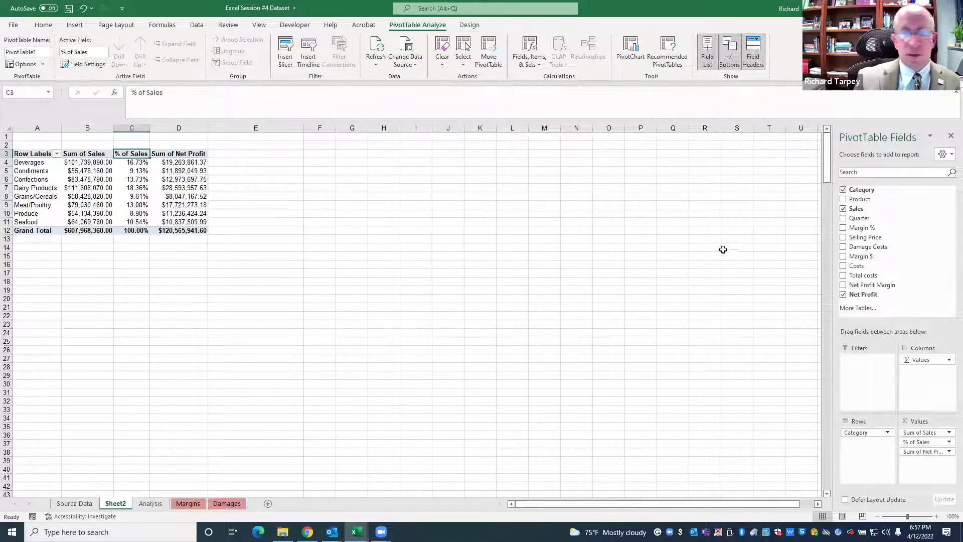
drag(858, 218, 855, 448)
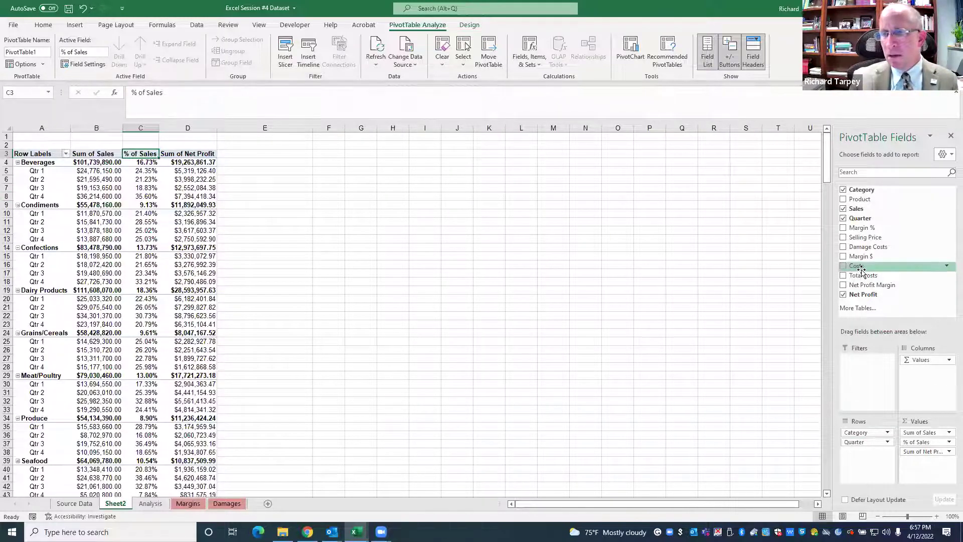
Add Margin % to the PivotTable values, summarized as Average
drag(863, 229, 924, 473)
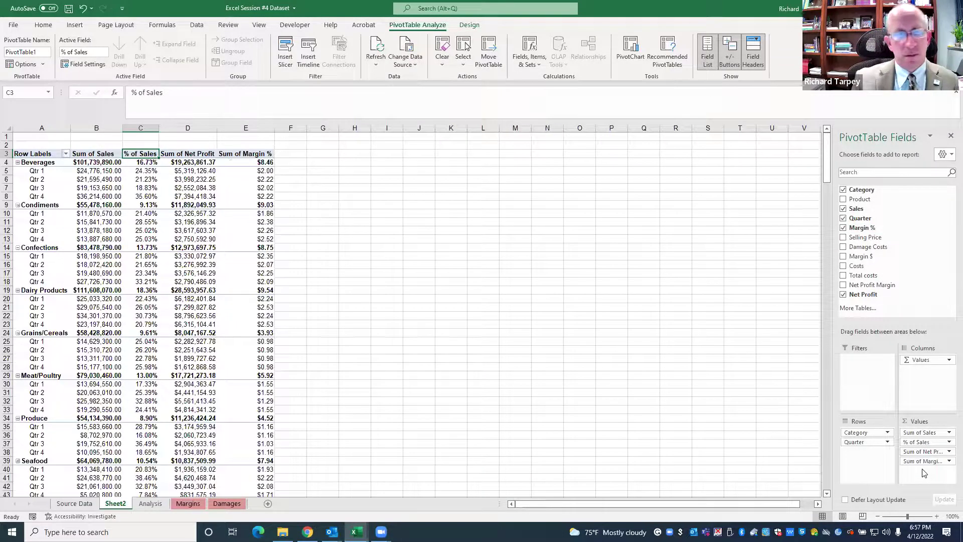
click(949, 461)
click(913, 450)
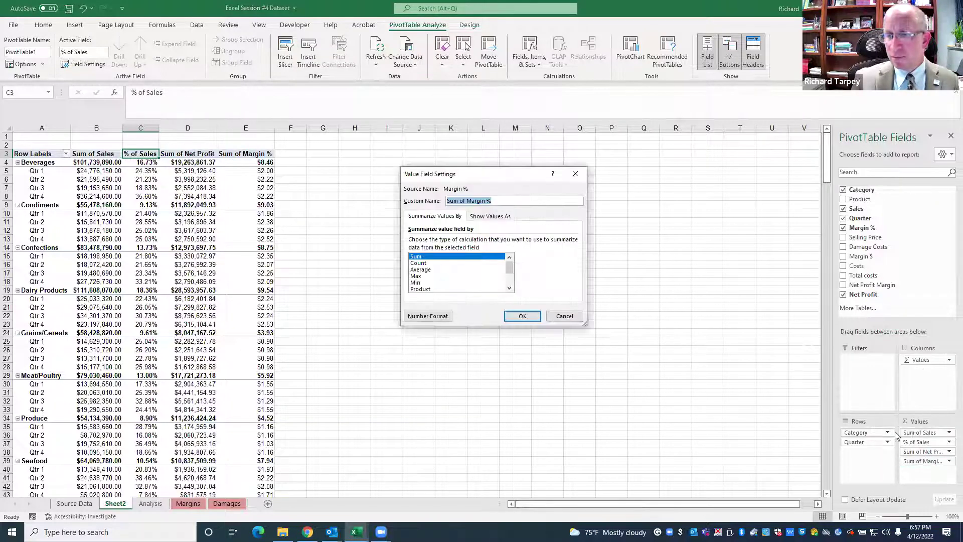
click(424, 269)
click(523, 315)
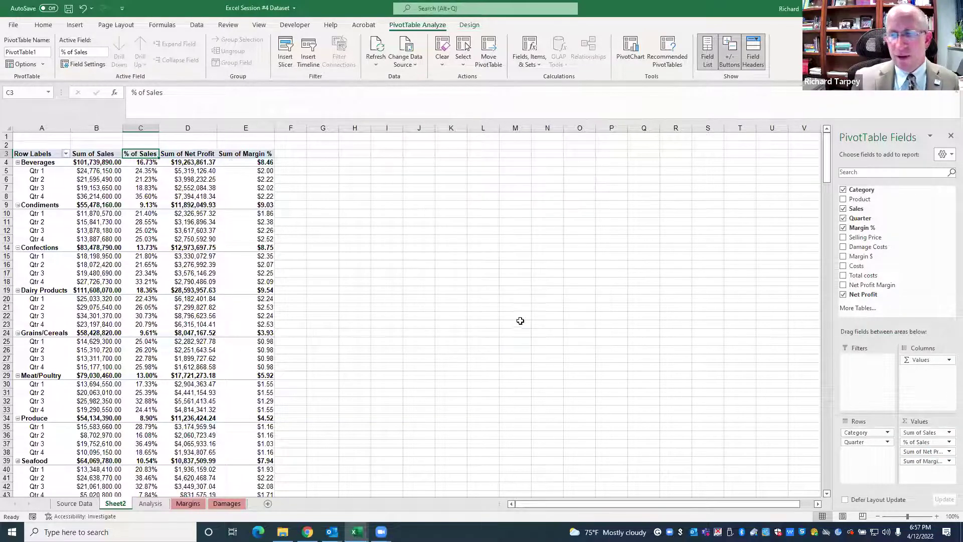
Format column E as Percentage
click(241, 128)
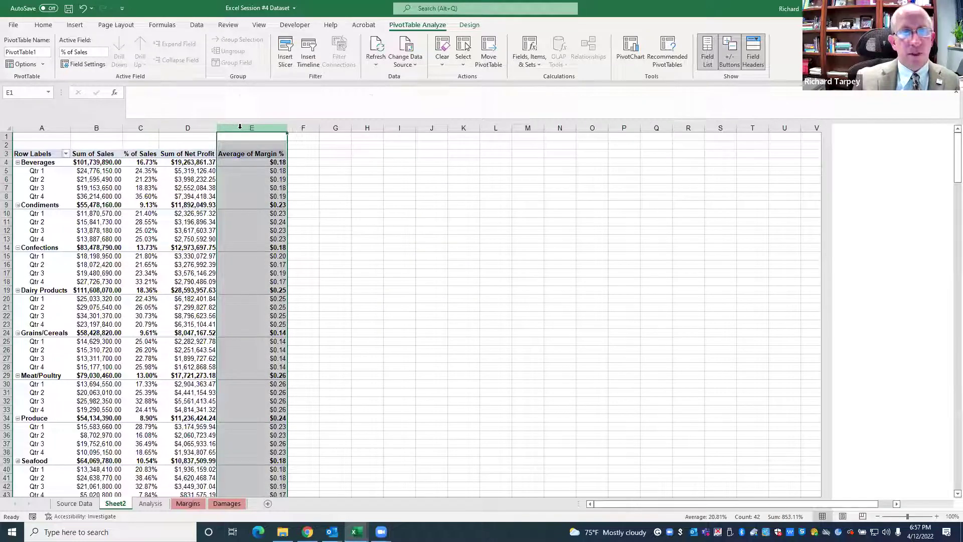
right_click(241, 129)
click(258, 256)
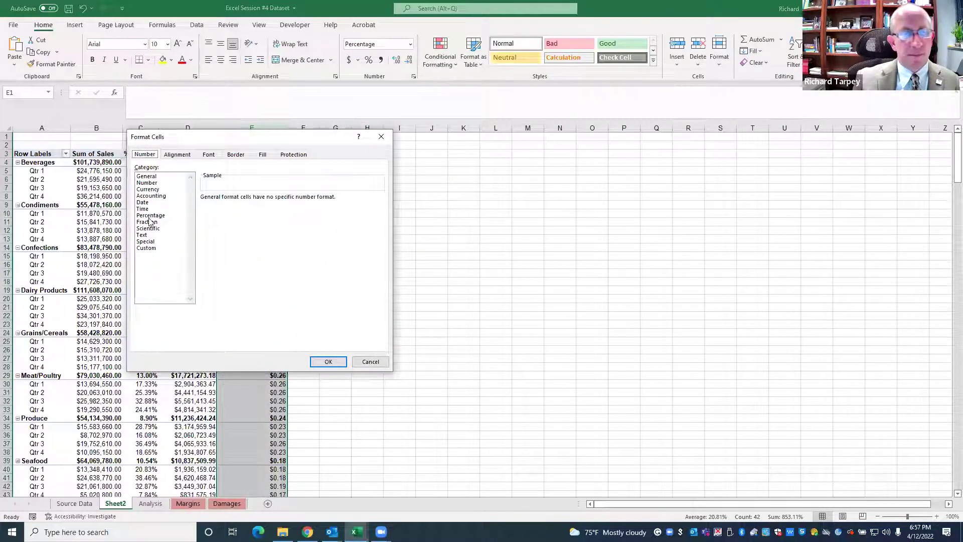
click(150, 215)
click(329, 362)
click(372, 296)
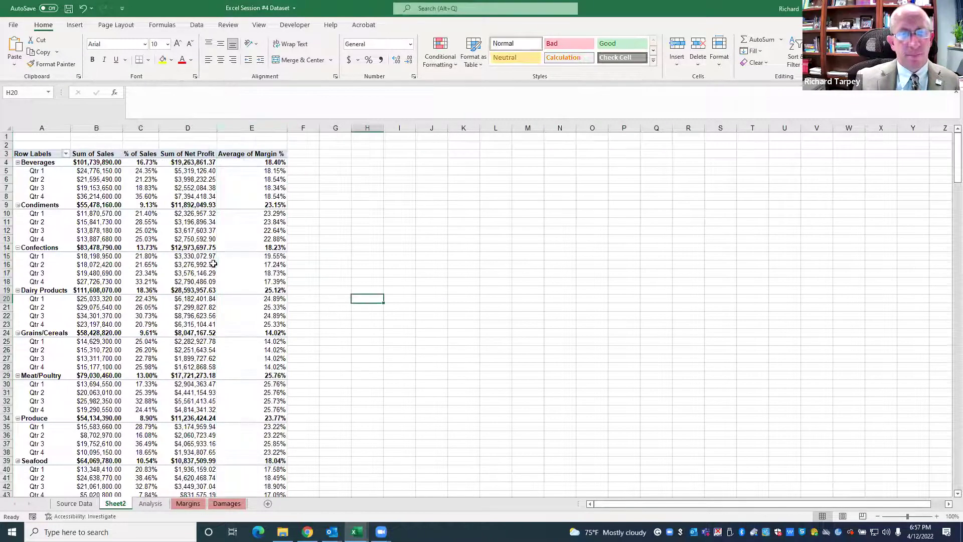
Check the quarterly margin values for Beverages and Condiments in column E
mouse_move(214, 261)
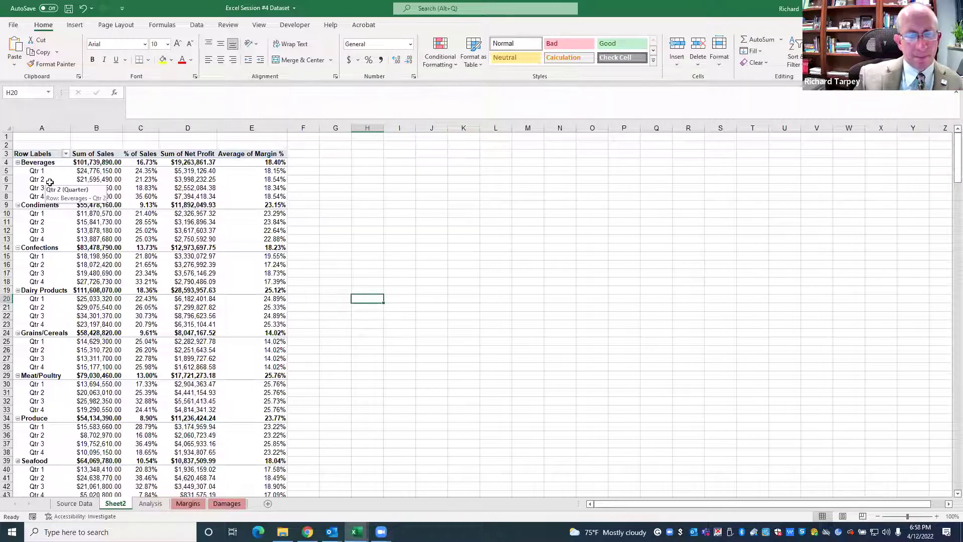
click(270, 170)
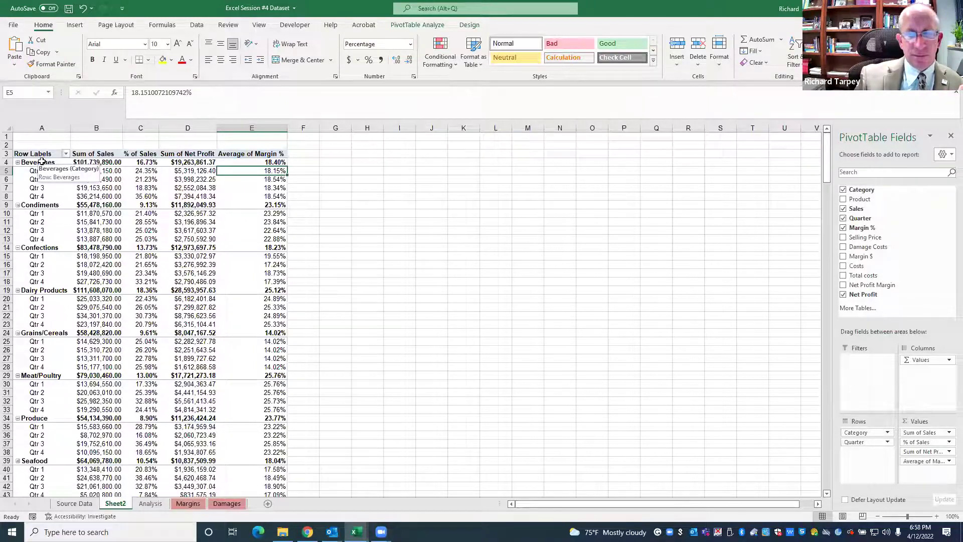
click(266, 180)
click(249, 196)
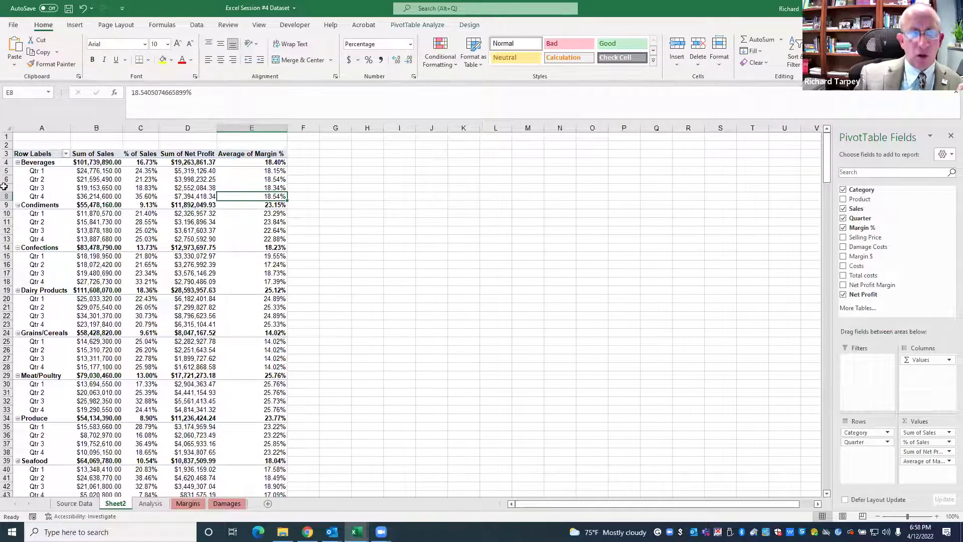
click(277, 169)
click(269, 215)
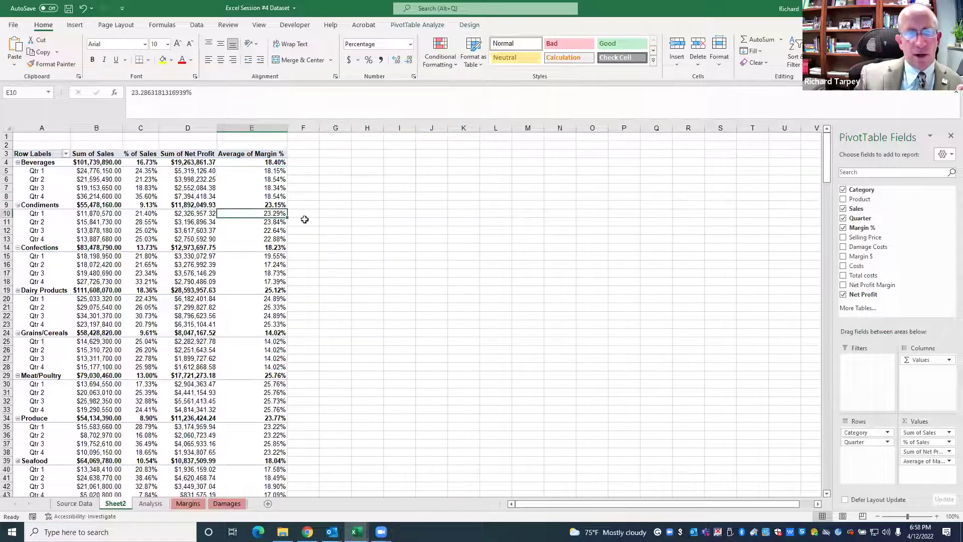
Scroll through the PivotTable, then remove Margin % from the values
scroll(234, 299, down, 1)
scroll(234, 299, up, 1)
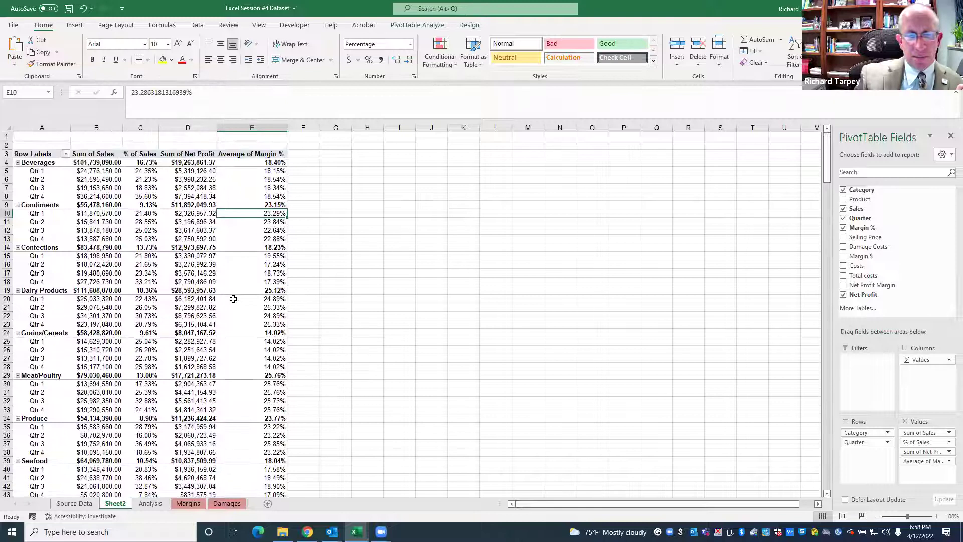
scroll(303, 267, down, 5)
scroll(302, 266, down, 1)
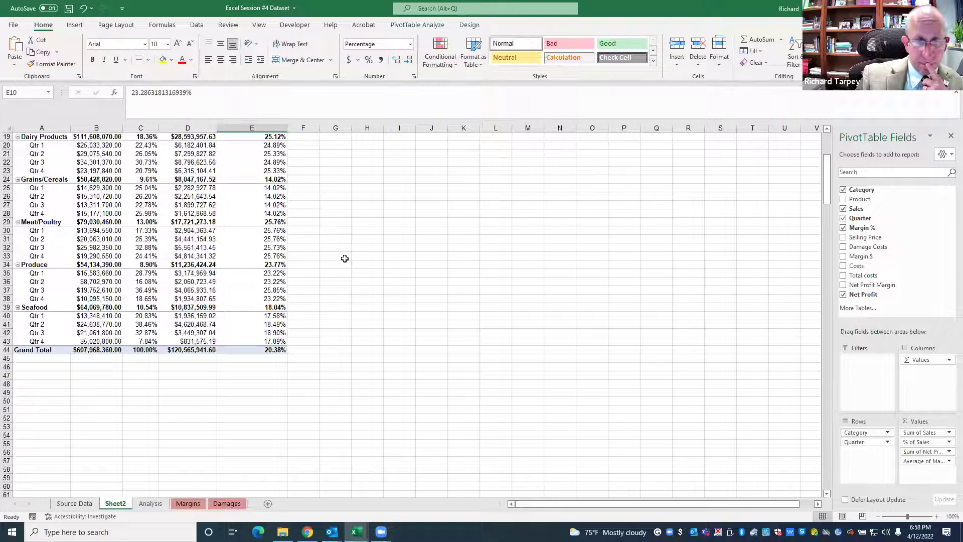
scroll(317, 313, up, 2)
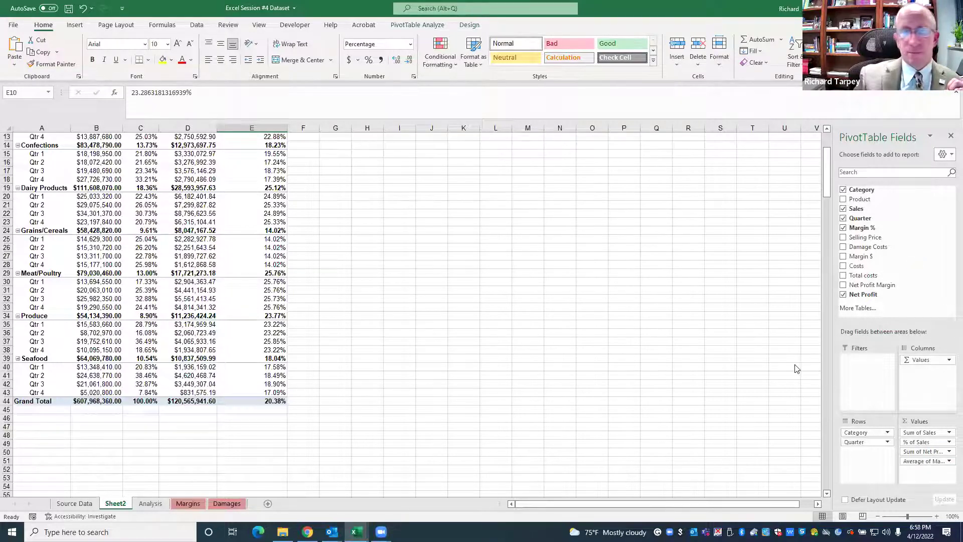
key(ctrl+z)
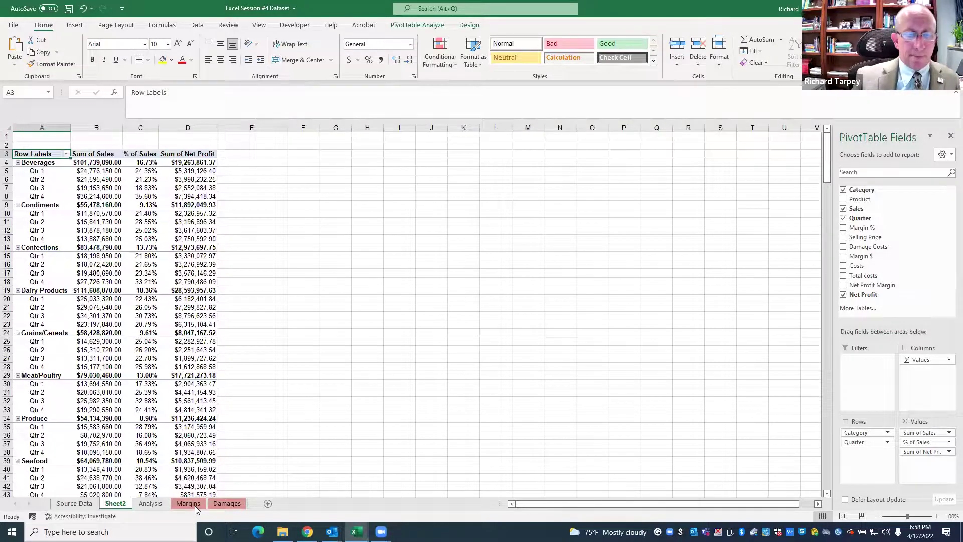
Switch to the Damages sheet, select the Damaged Cost column, then select cell E9
click(228, 504)
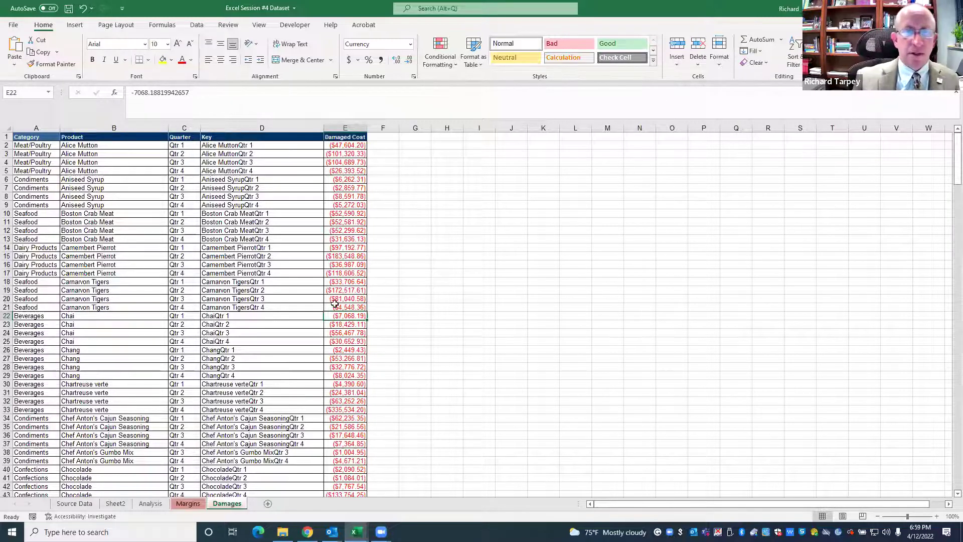
key(ctrl+Up)
key(ctrl+shift+Down)
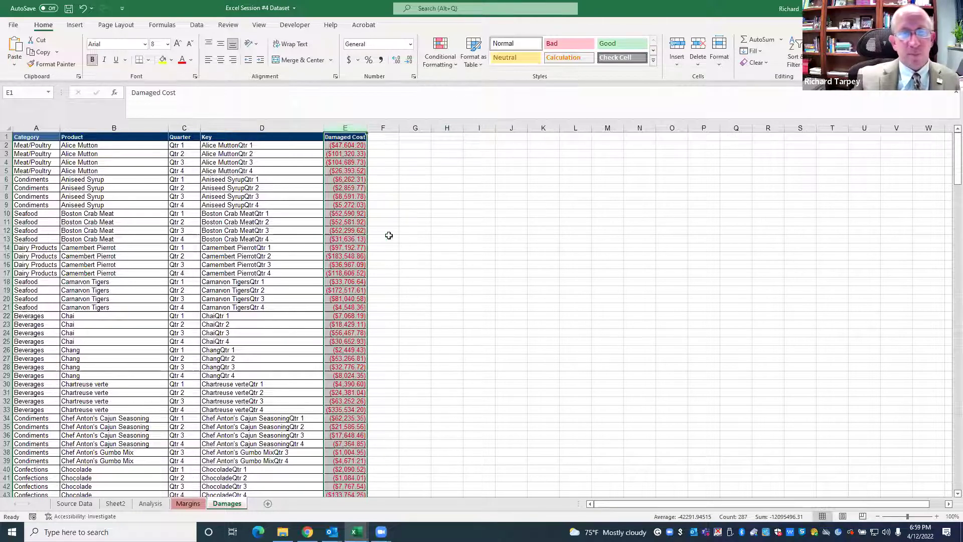
click(348, 206)
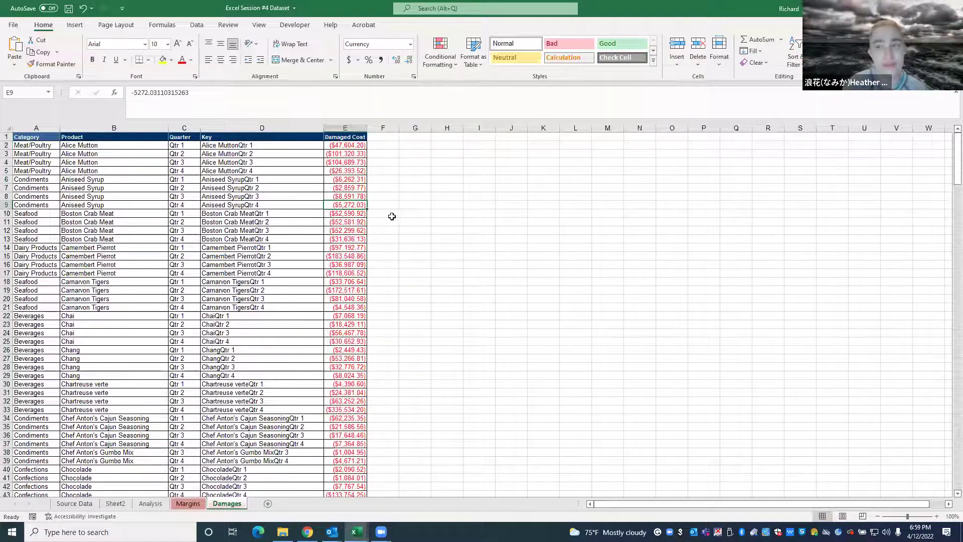
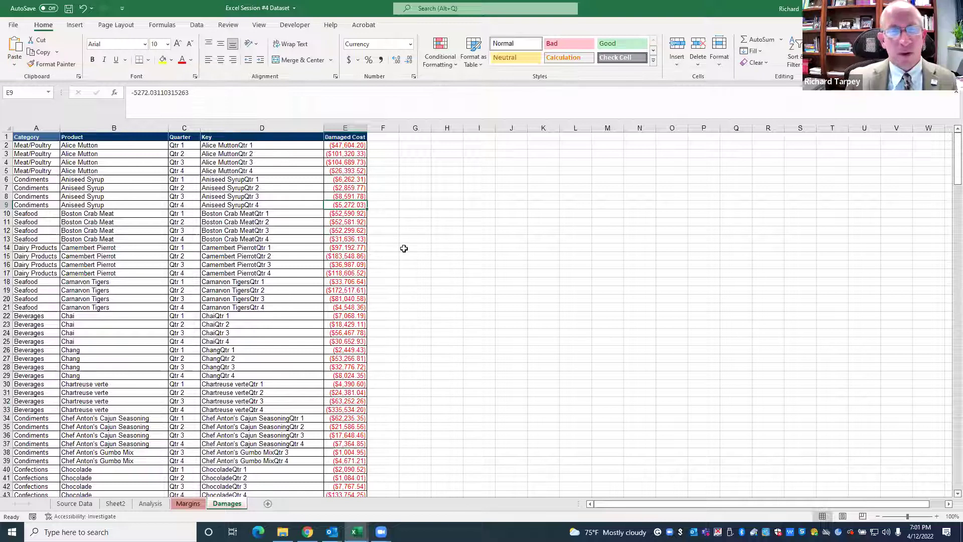
Select the whole Damaged Cost column E on the Damages sheet
click(368, 248)
click(356, 204)
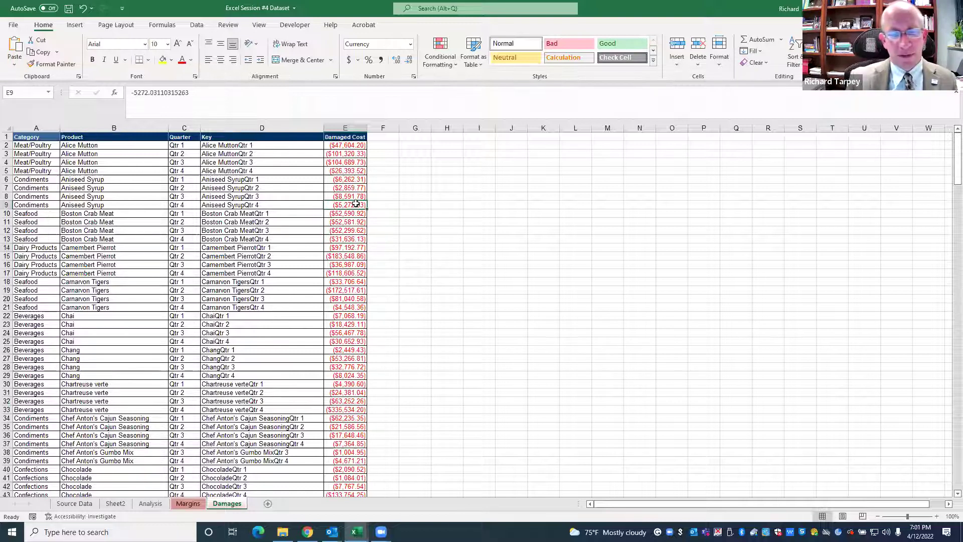
click(334, 126)
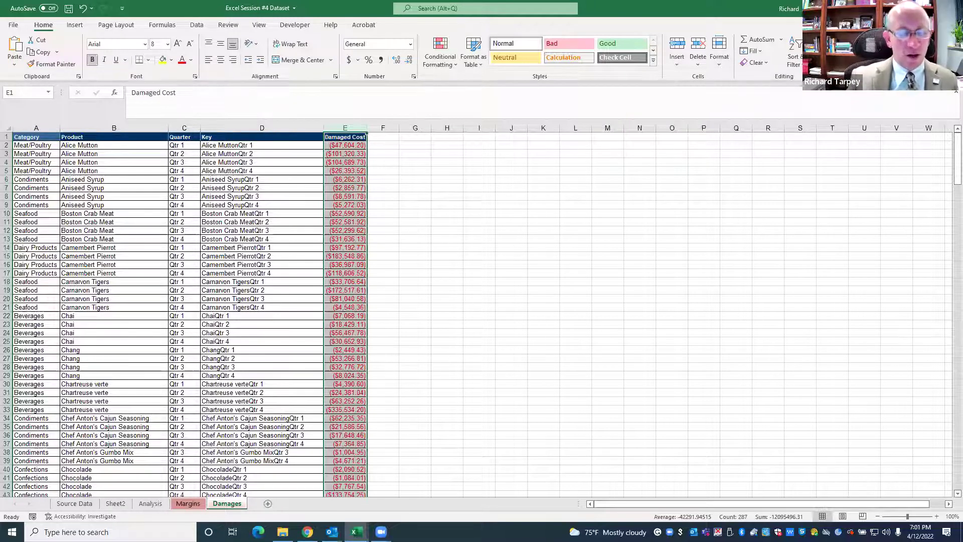
Go to the Analysis sheet and then on to the Sheet2 pivot table
click(150, 503)
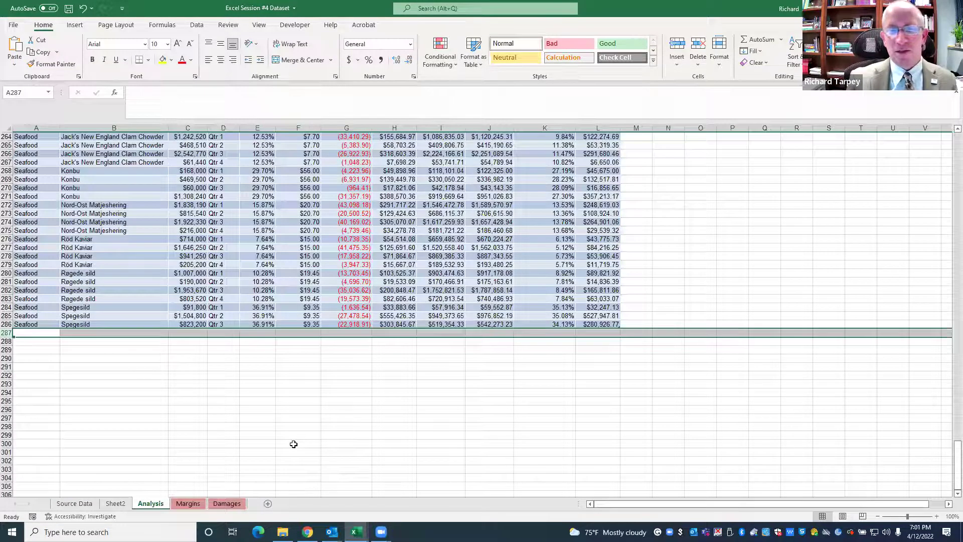
scroll(294, 443, up, 3)
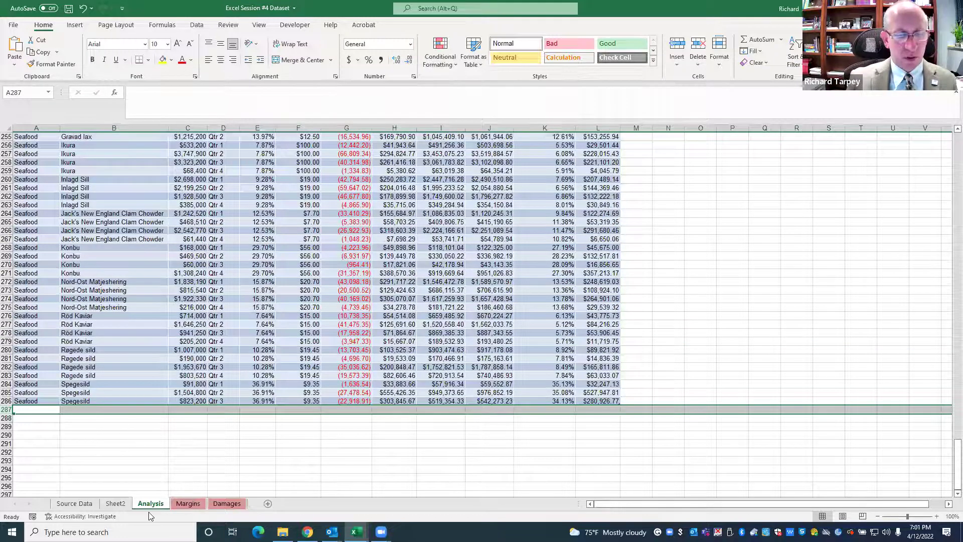
key(ctrl+Page_Up)
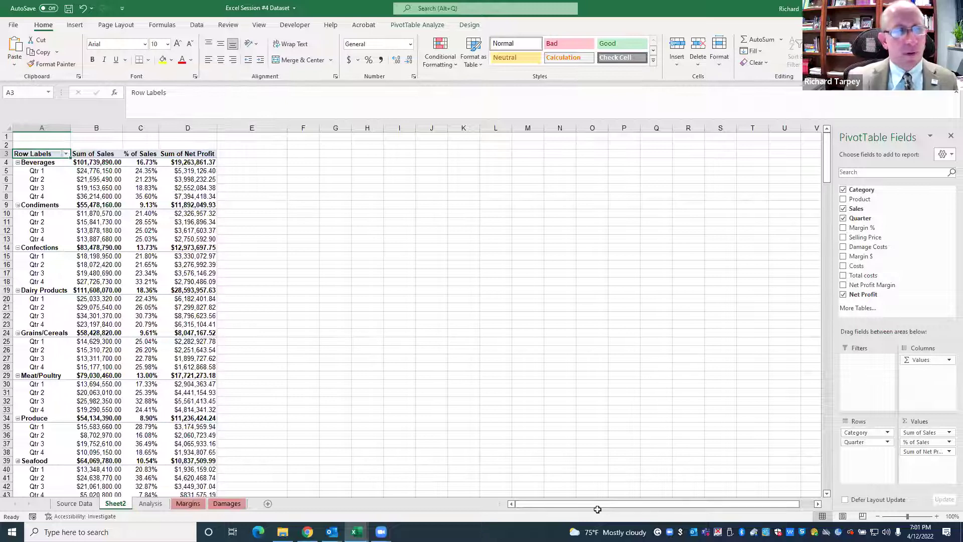
Add Damage Costs to the pivot Values and compare its -$12,095,496.31 grand total with sales
mouse_move(105, 191)
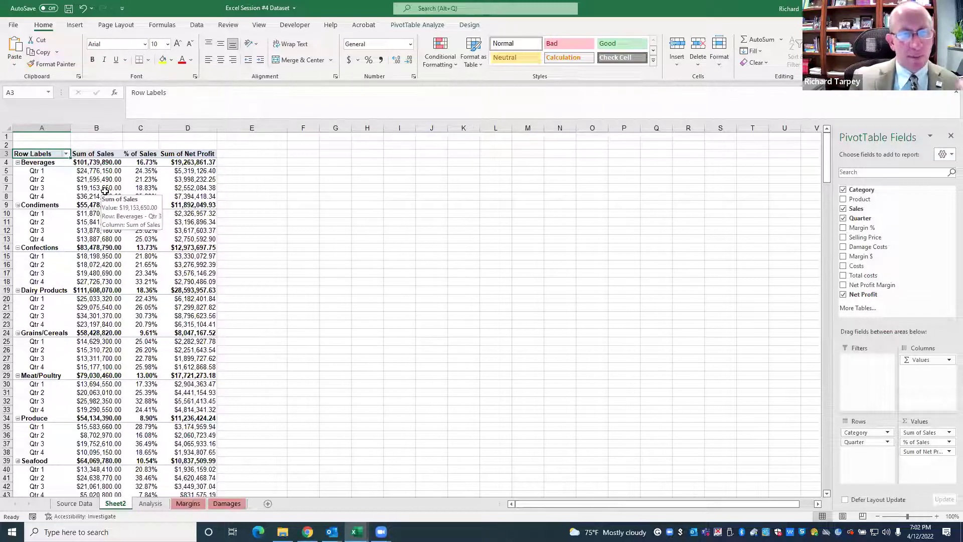
drag(868, 247, 925, 459)
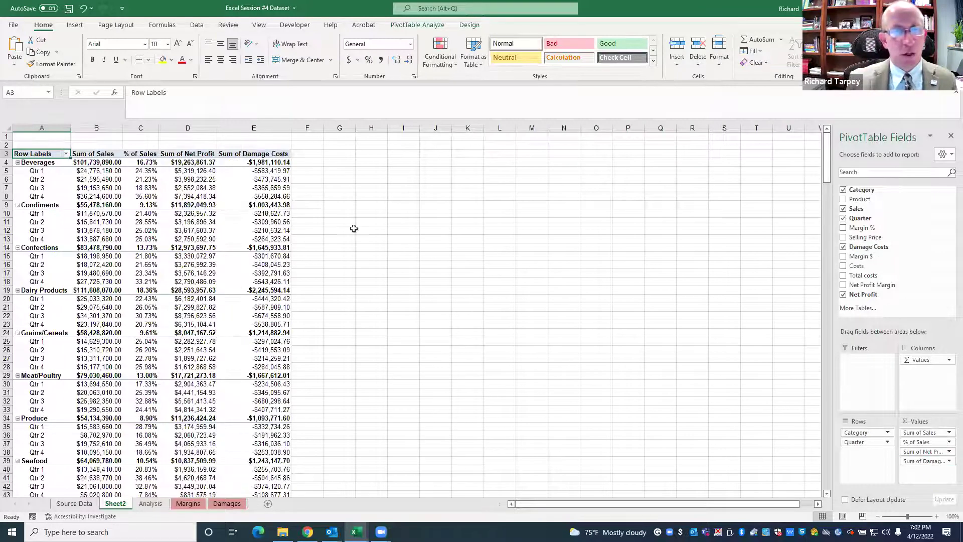
mouse_move(221, 222)
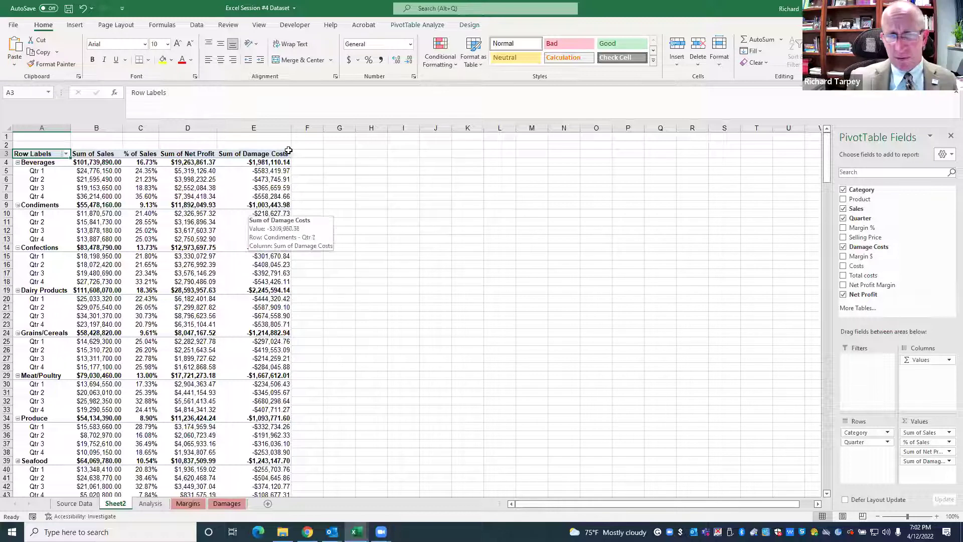
mouse_move(290, 319)
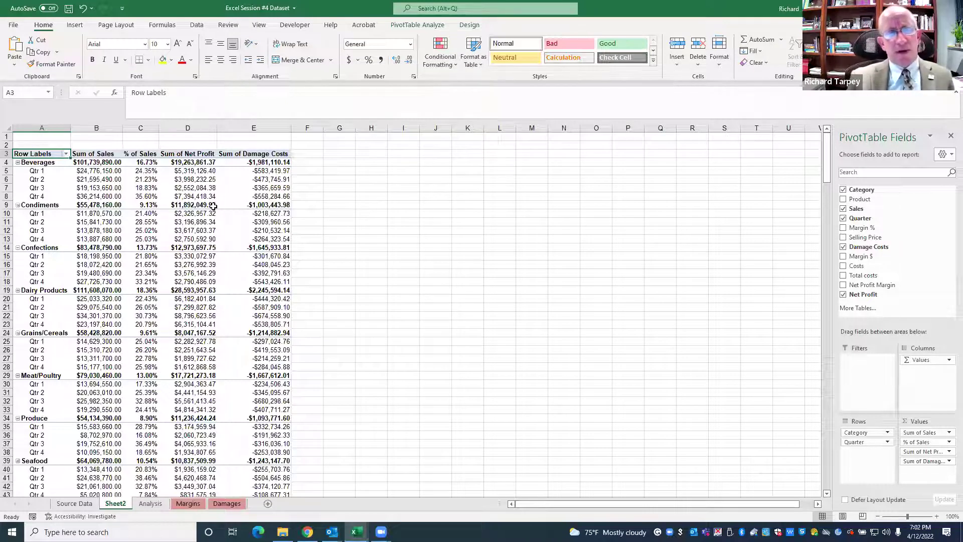
click(260, 171)
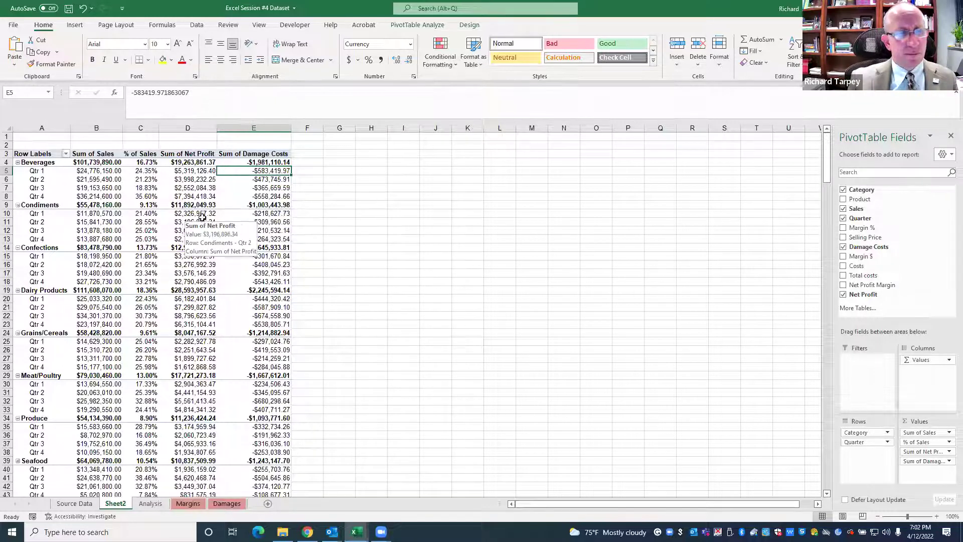
scroll(250, 311, down, 6)
click(254, 350)
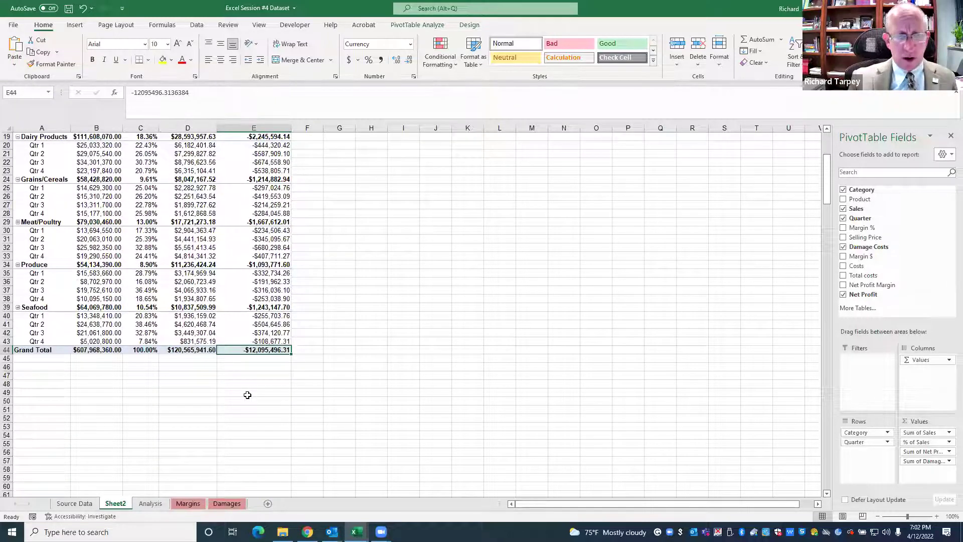
click(85, 350)
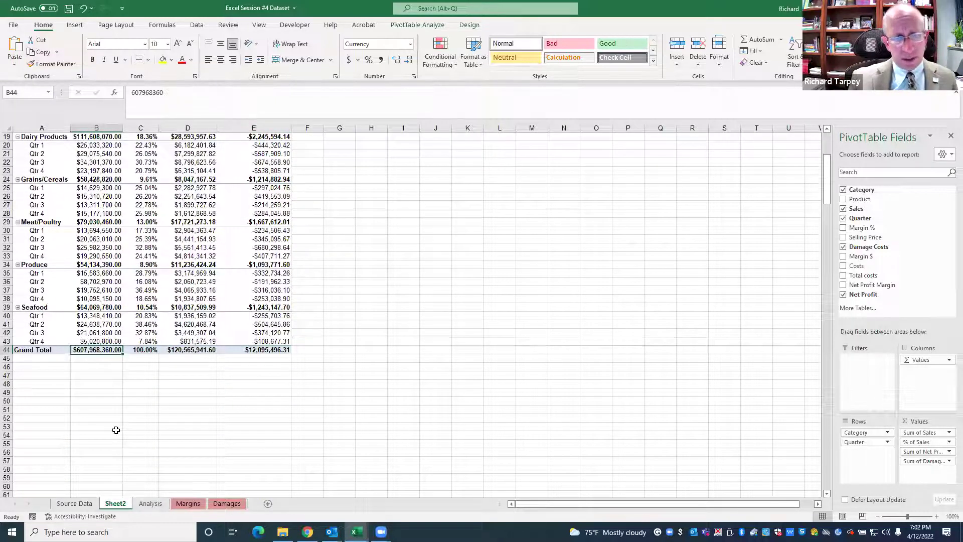
click(347, 350)
Enter =E44/B44 in G44 and format it as a percentage, showing -1.99%
text(=)
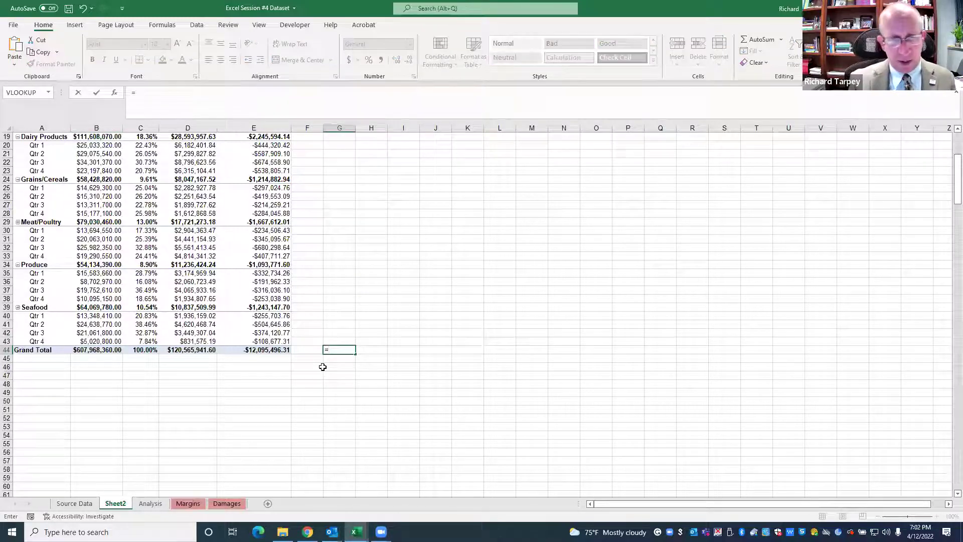
text(e44)
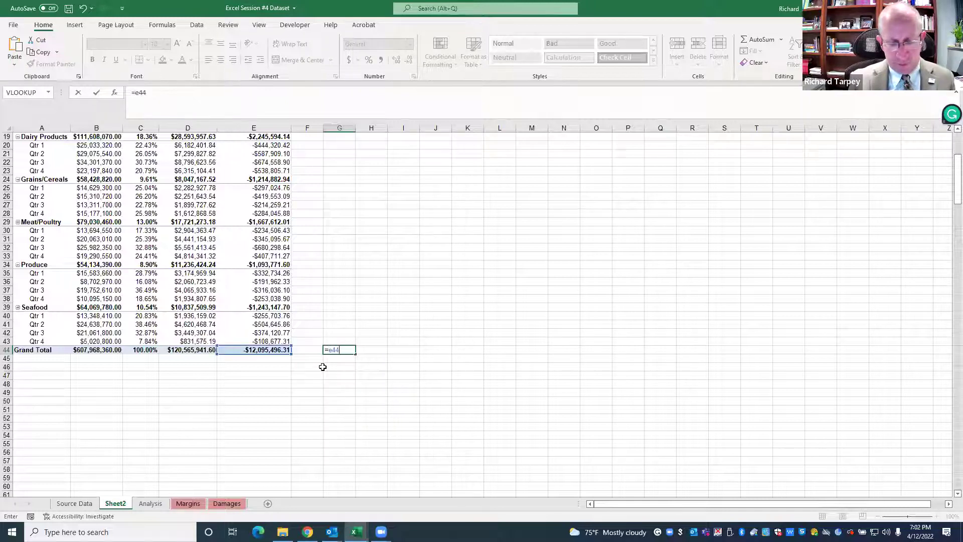
text(/b44)
key(ctrl+Return)
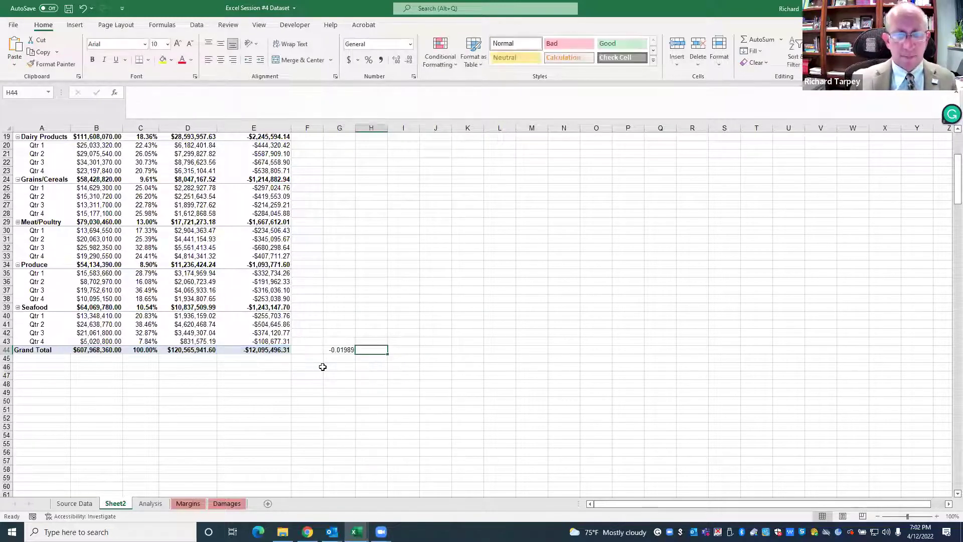
right_click(323, 354)
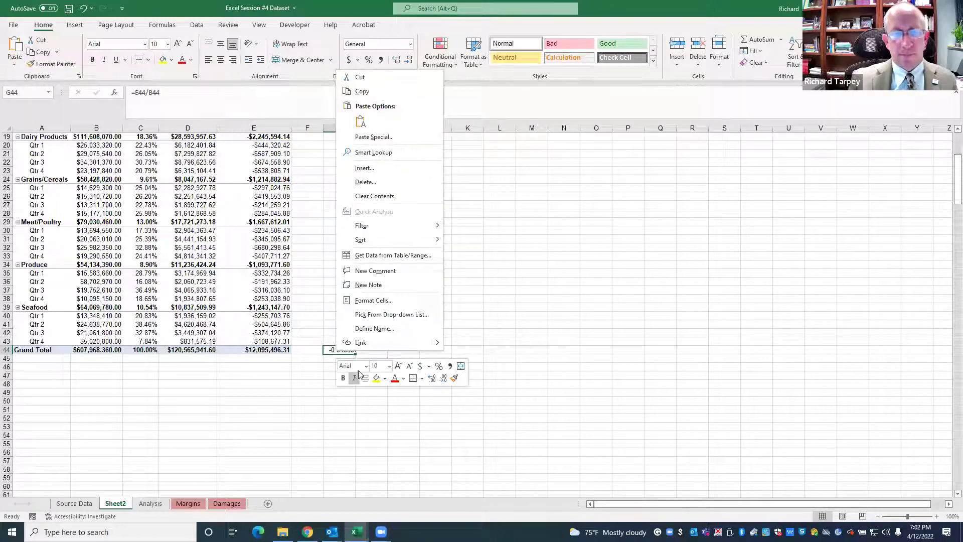
click(371, 300)
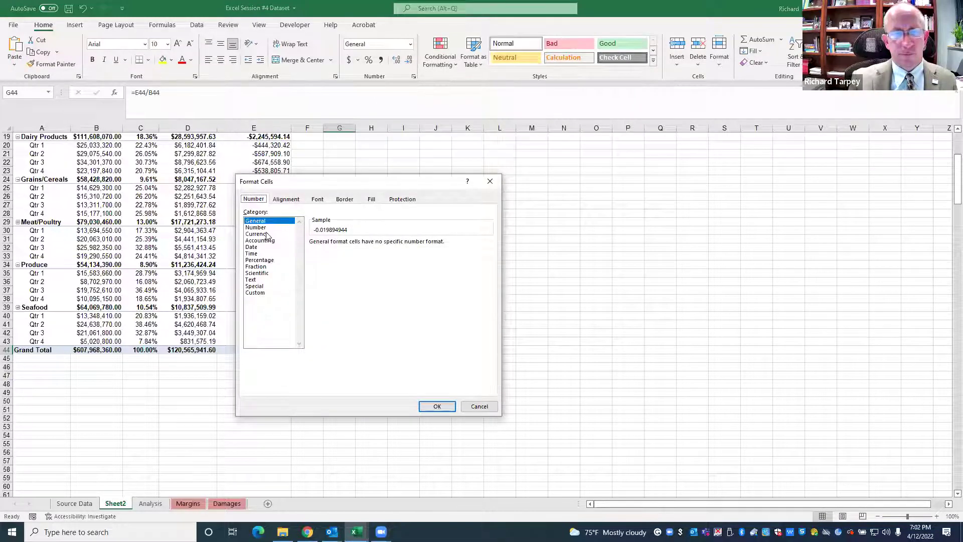
click(269, 260)
key(Return)
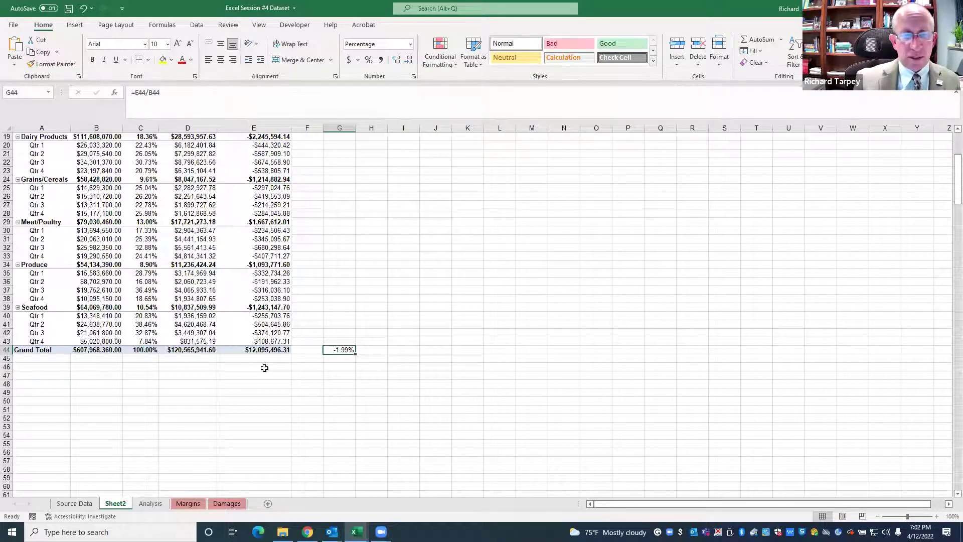
Clear the damage-to-sales ratio from cell G44
scroll(369, 285, up, 4)
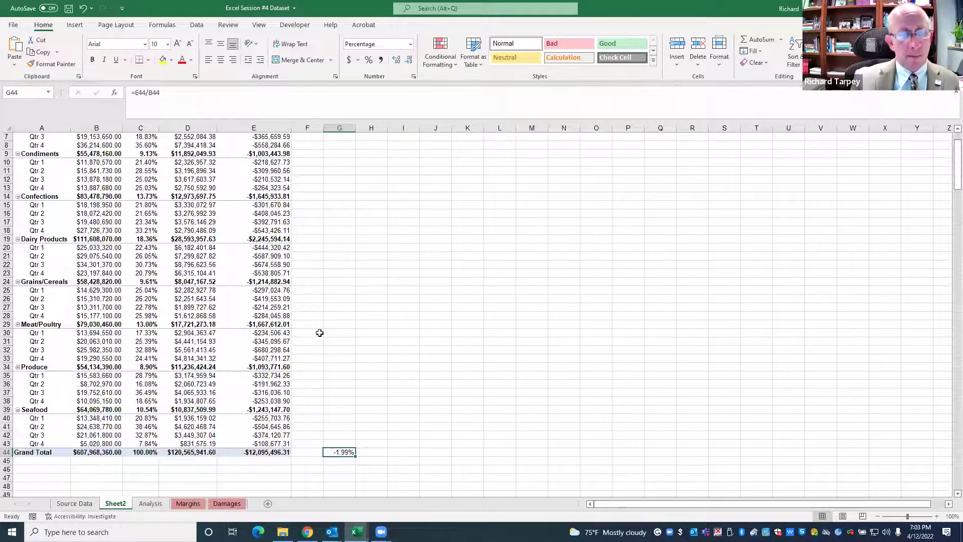
scroll(318, 333, up, 1)
scroll(392, 341, down, 5)
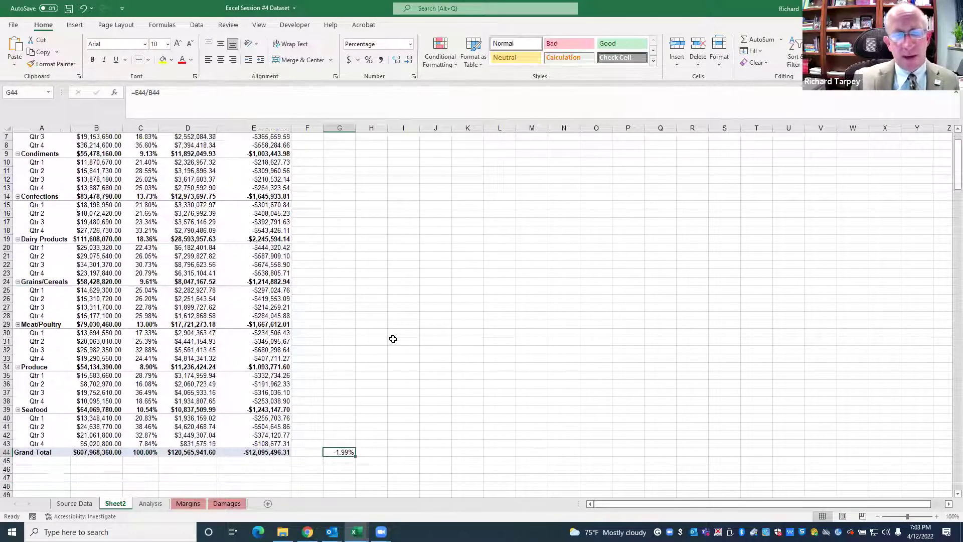
key(Delete)
Add Product to the pivot Rows beneath Quarter
scroll(288, 367, up, 2)
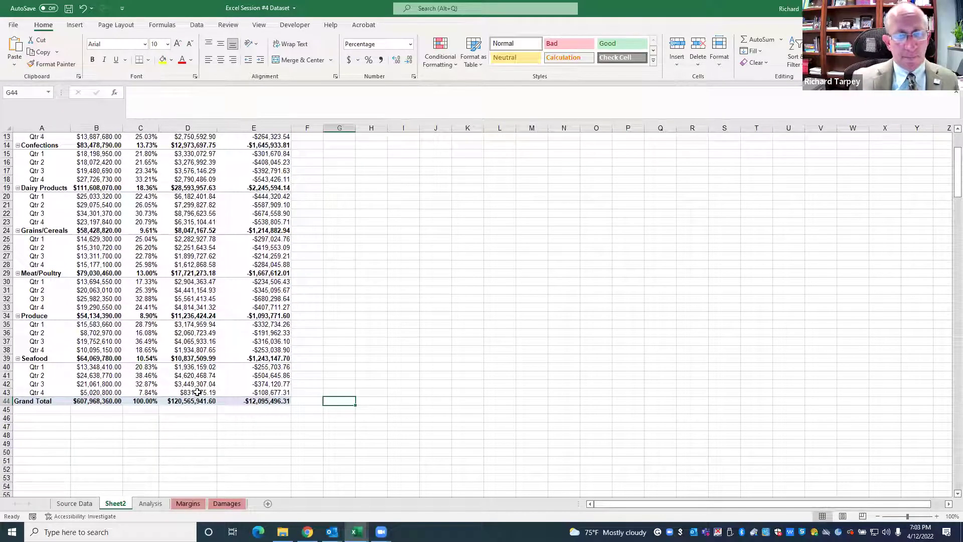
scroll(312, 362, up, 3)
scroll(311, 362, up, 1)
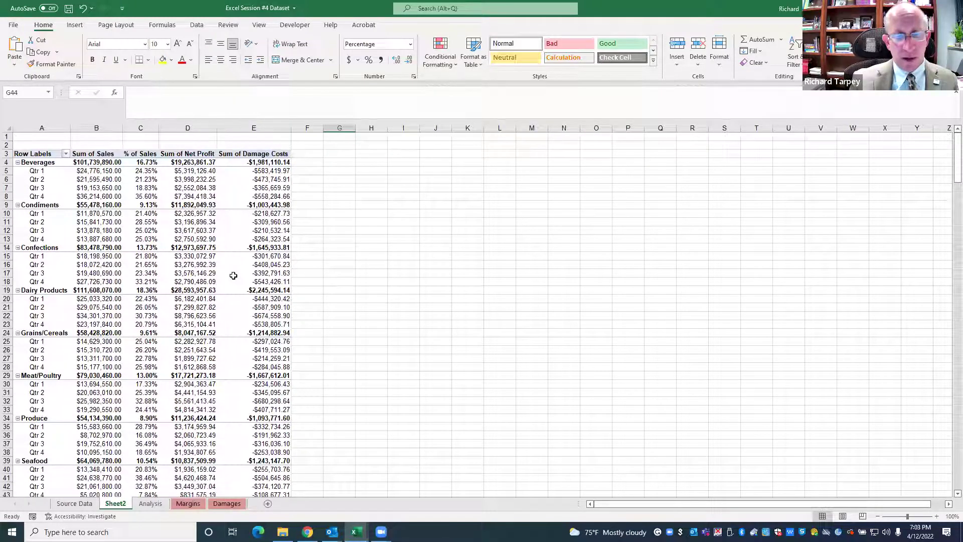
drag(141, 179, 188, 179)
drag(862, 202, 869, 460)
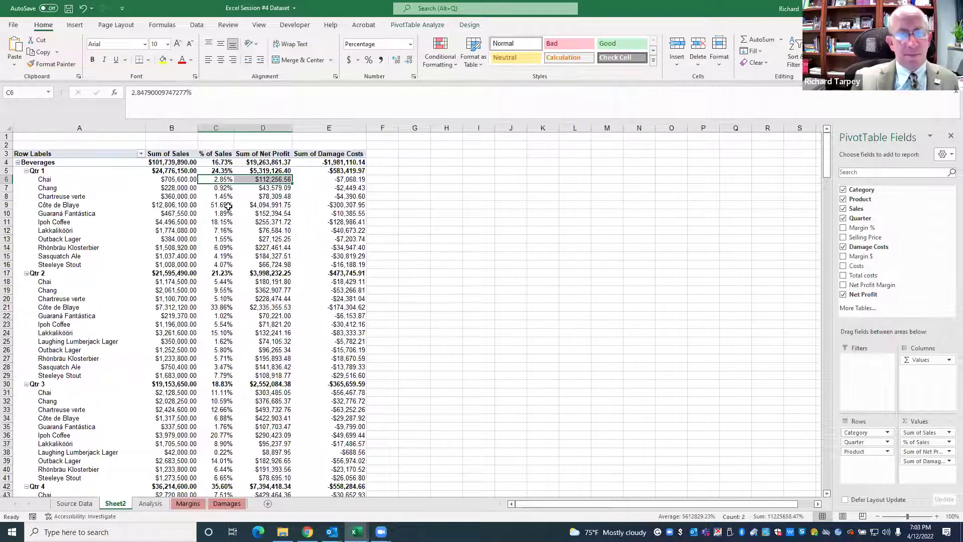
Check the Qtr 1 damage costs and sales for Chai and Côte de Blaye
click(336, 179)
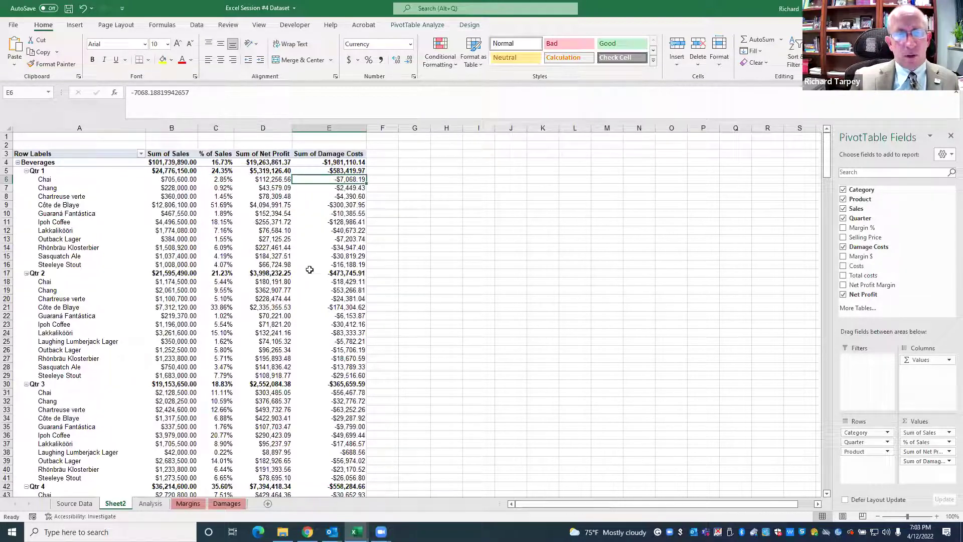
click(323, 205)
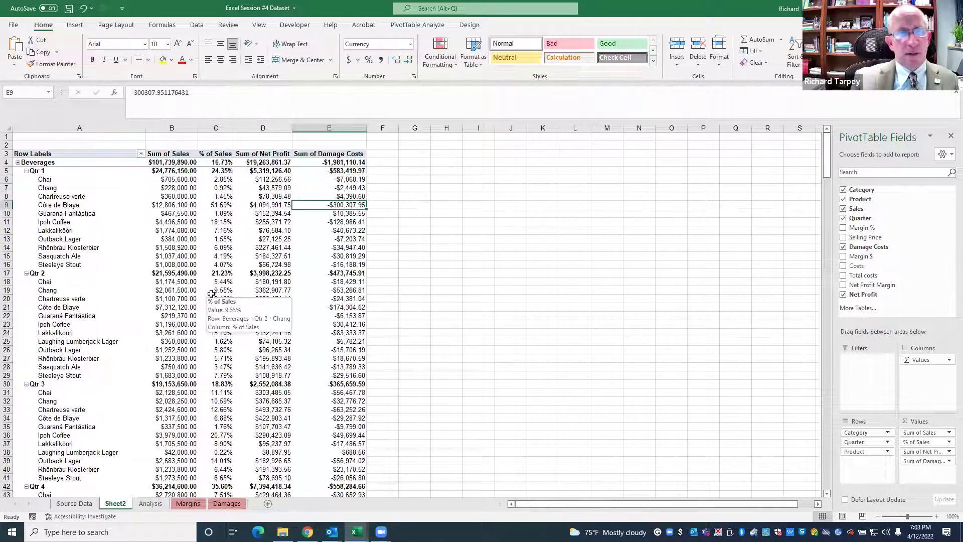
click(60, 204)
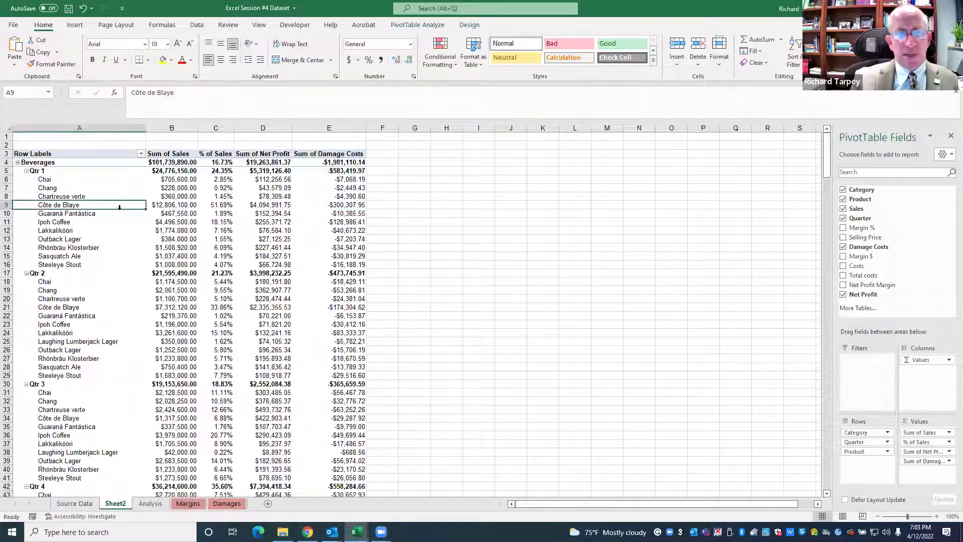
key(Right)
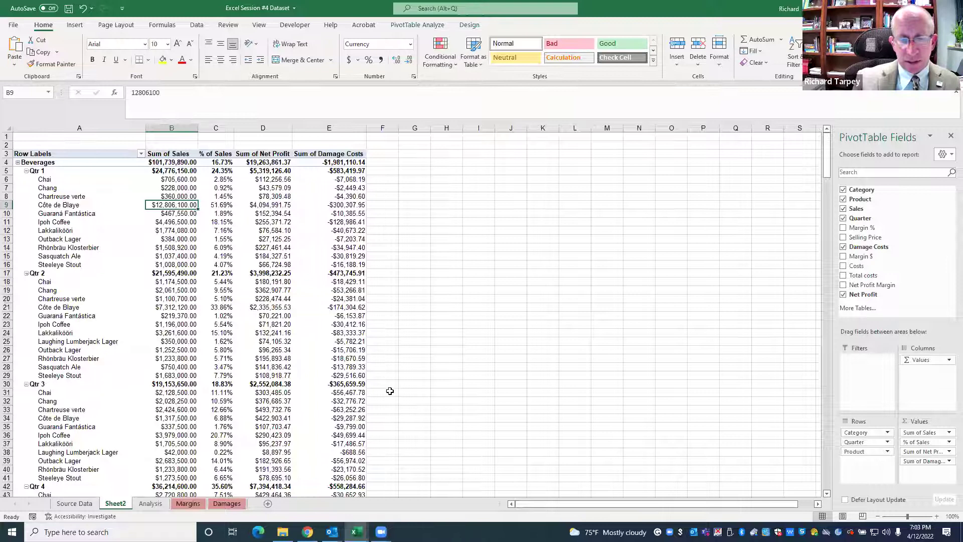
click(379, 205)
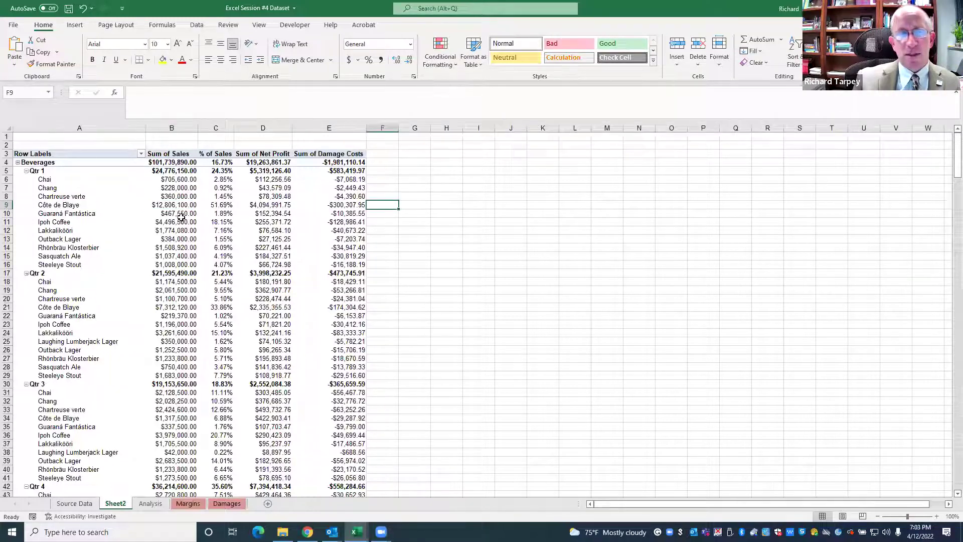
Remove Quarter from the pivot rows so products sit directly under categories
click(53, 187)
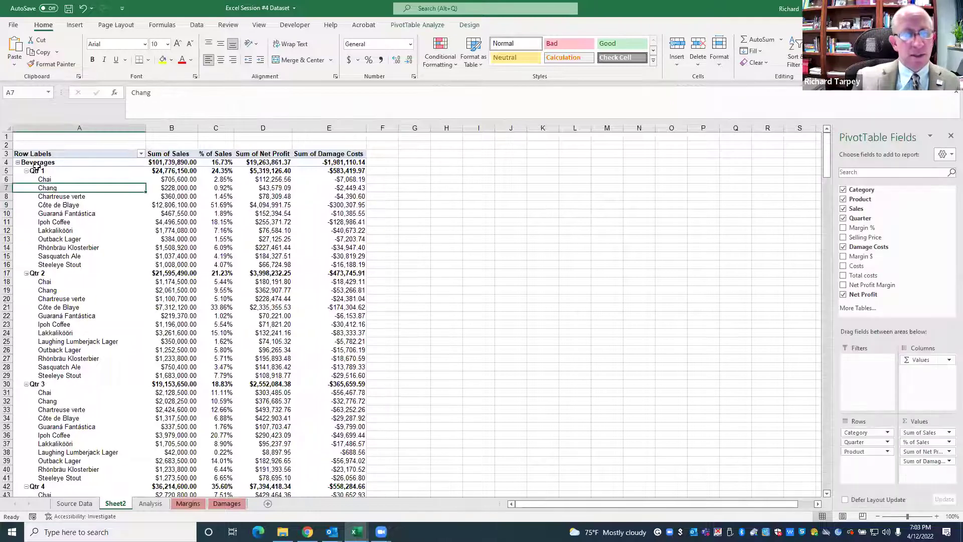
drag(865, 442, 905, 249)
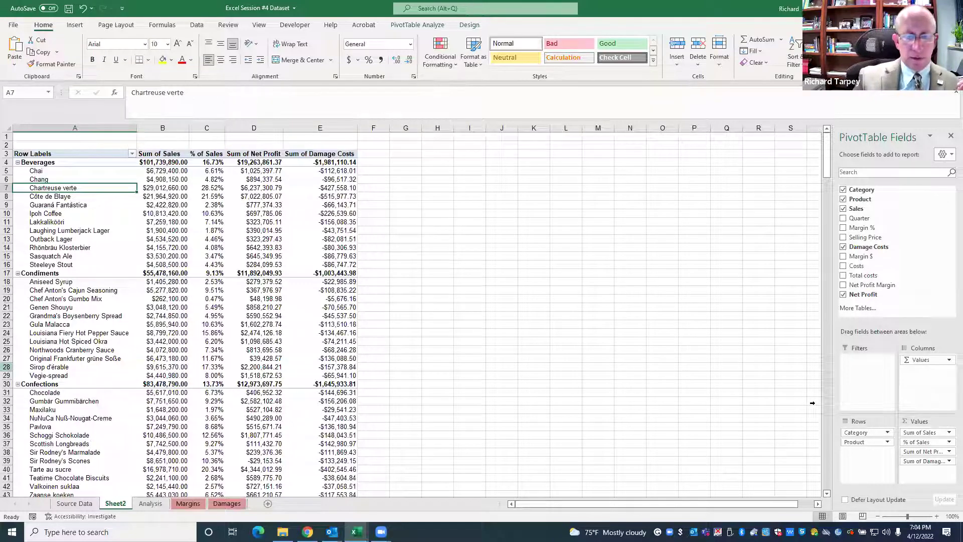
scroll(41, 336, down, 2)
scroll(40, 336, up, 2)
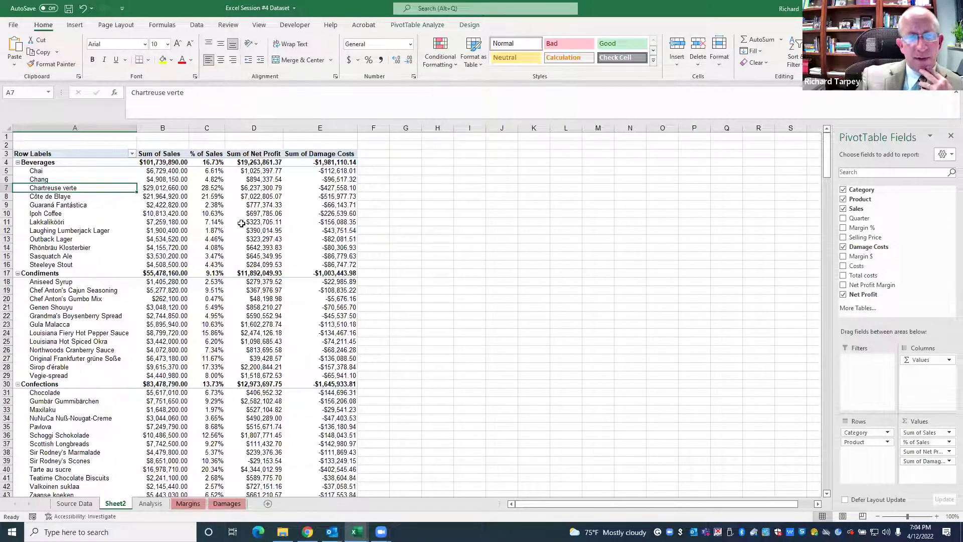
mouse_move(334, 197)
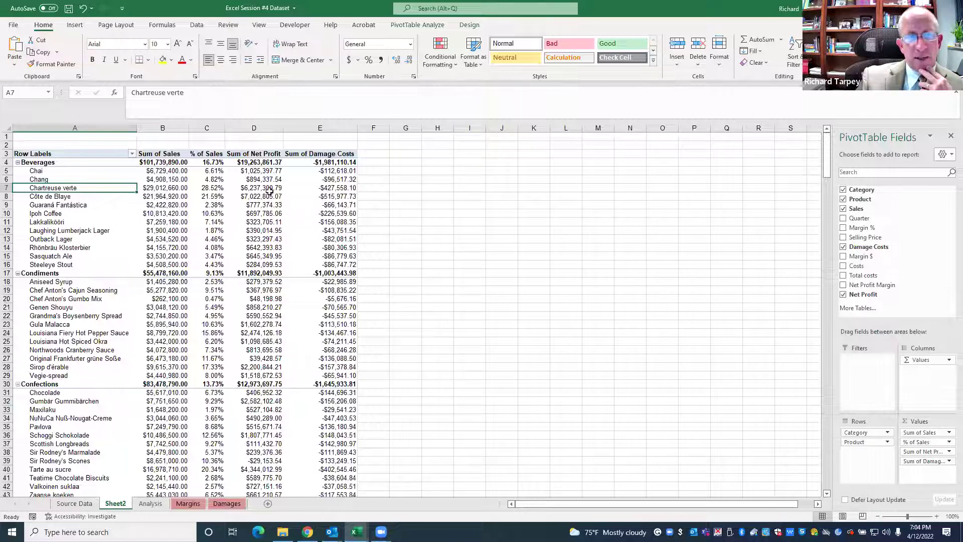
click(372, 170)
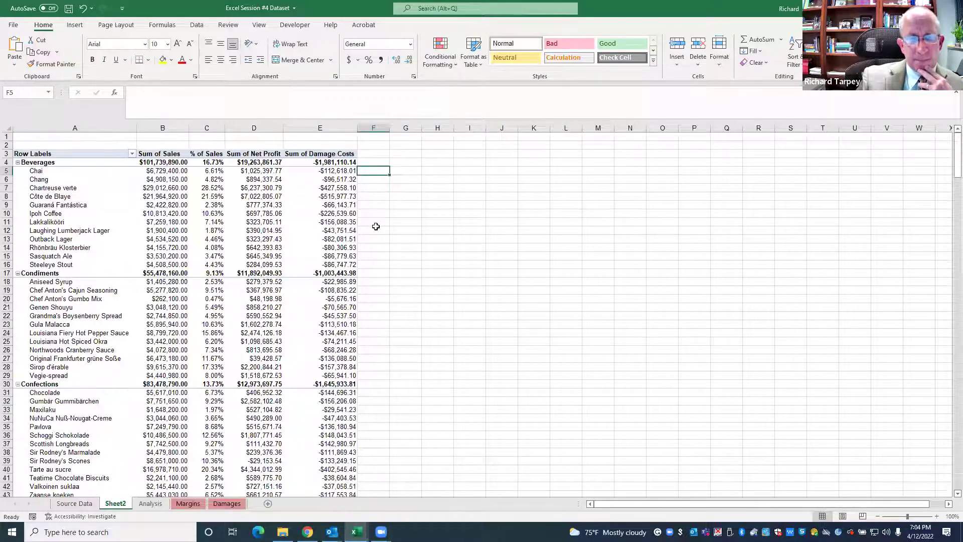
Enter the ratio formula in F5 and correct it to =E5/B5
text(=)
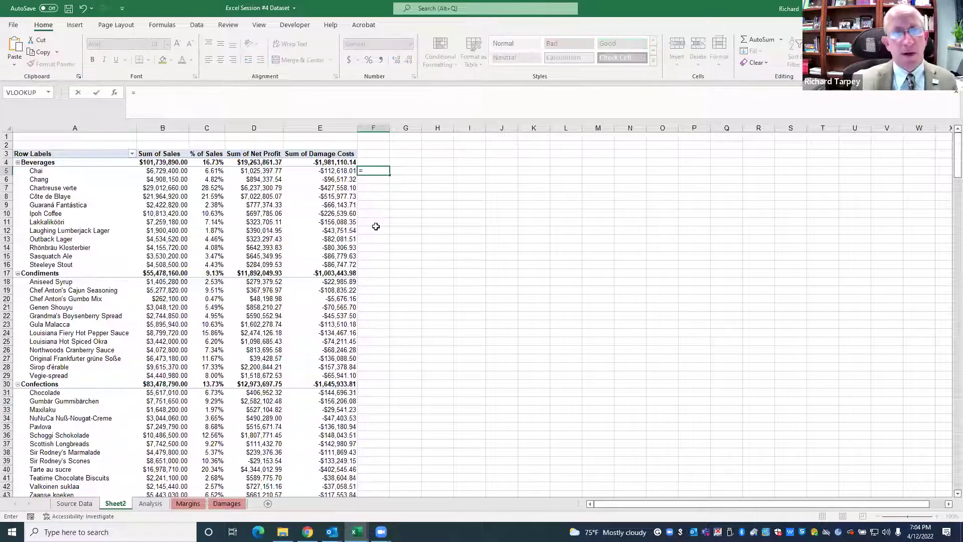
text(e2/b2)
key(Tab)
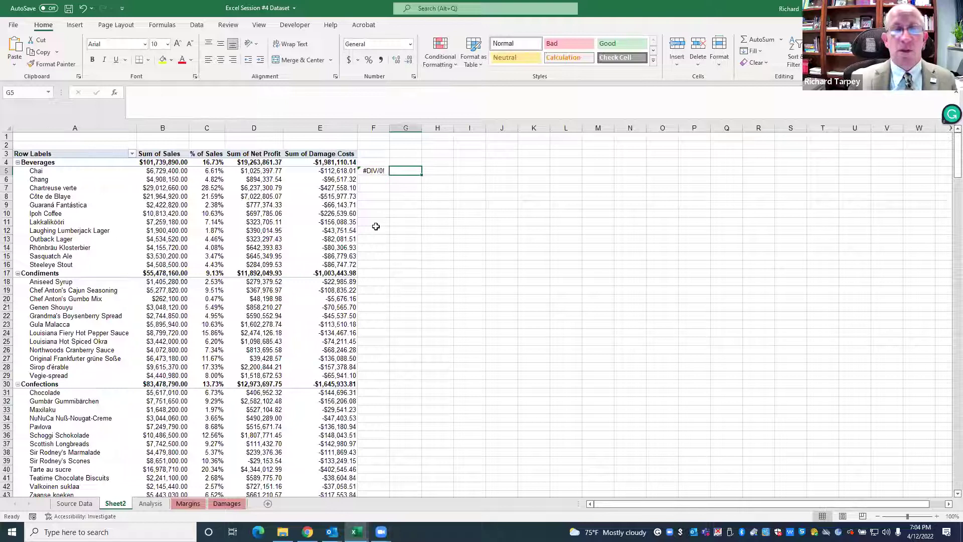
click(373, 171)
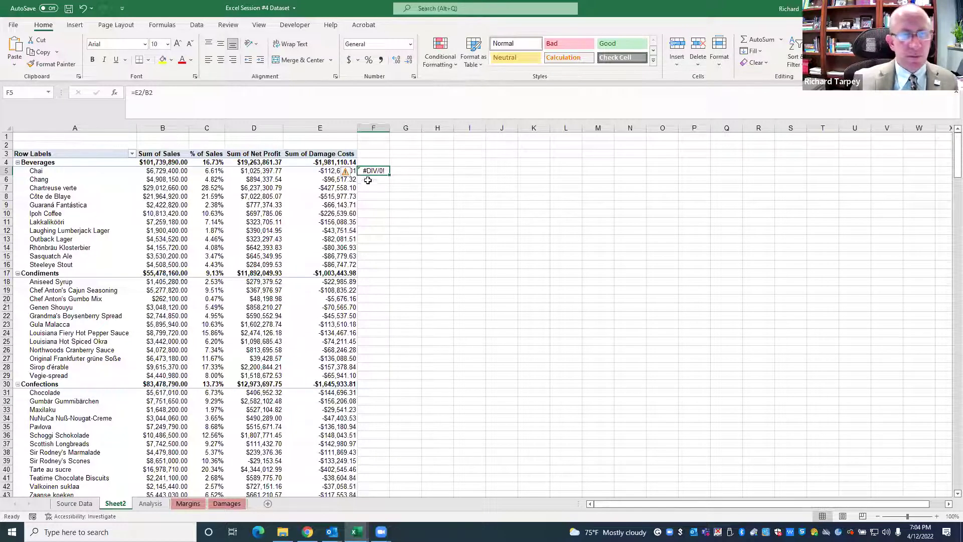
click(135, 98)
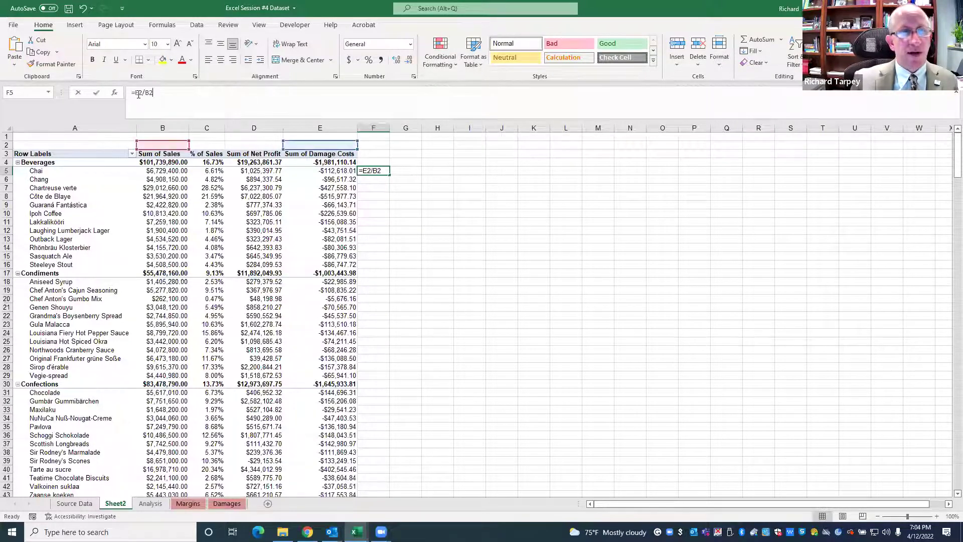
key(Right)
key(Right)
key(BackSpace)
text(5)
key(End)
key(BackSpace)
text(5)
key(Tab)
key(Left)
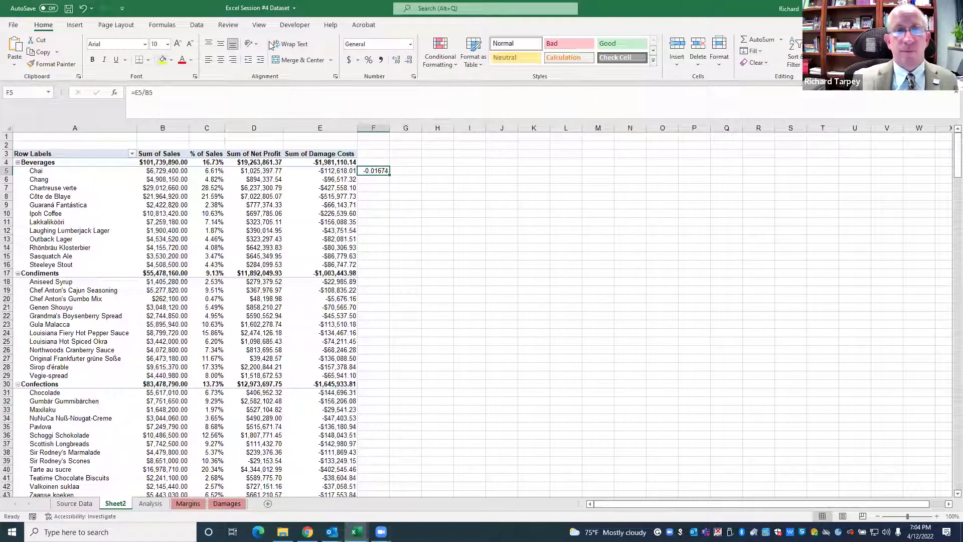
Format column F as Percentage
click(372, 128)
right_click(372, 127)
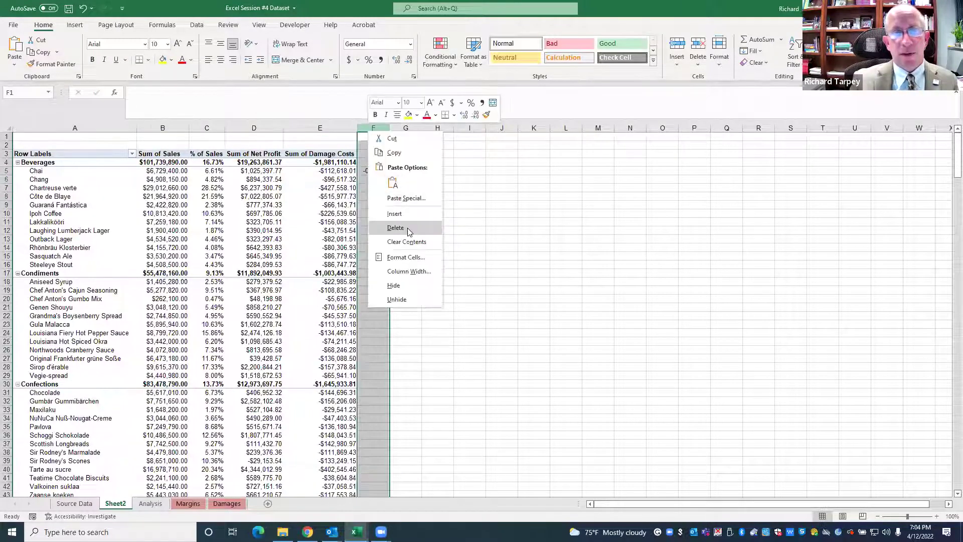
click(405, 257)
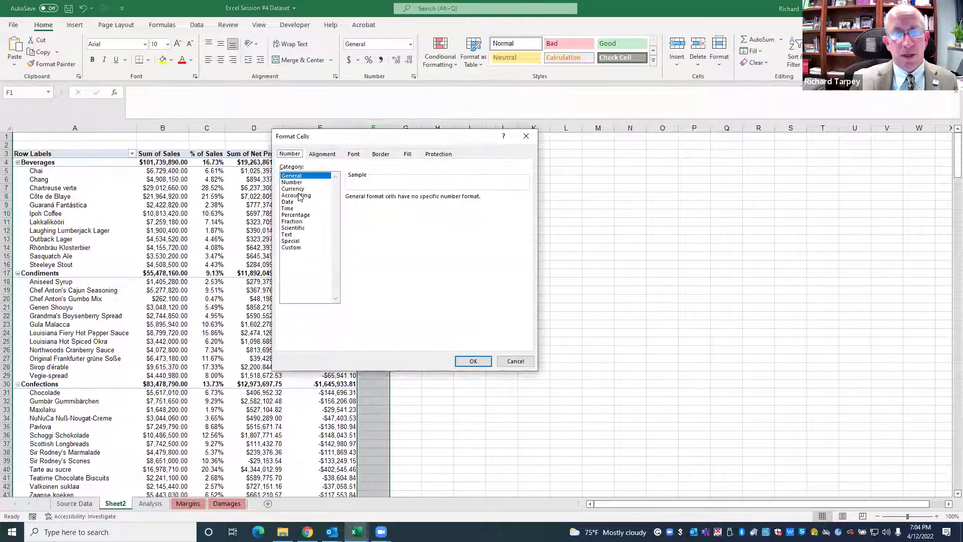
click(298, 215)
click(473, 361)
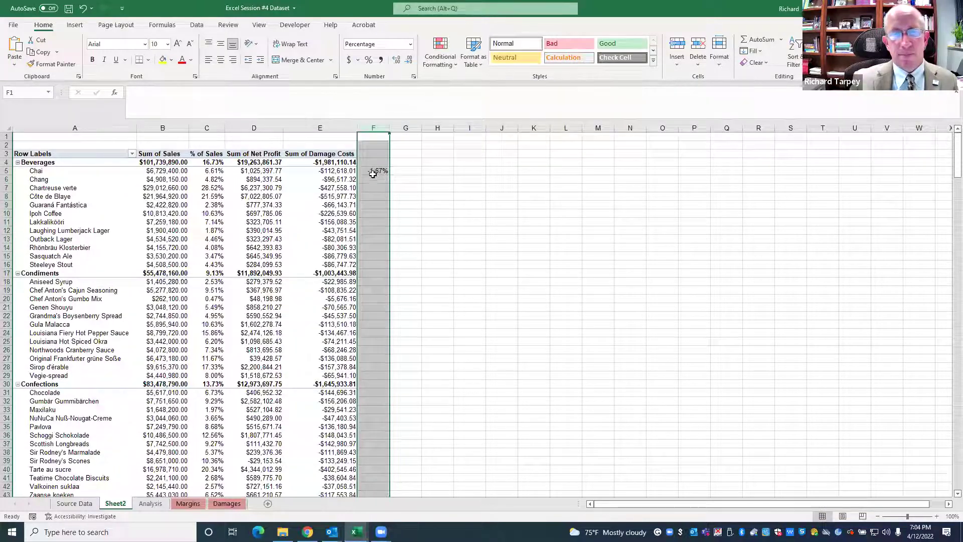
Change F5 to =E5/B5*-1 for a positive 1.67% and copy it
click(374, 171)
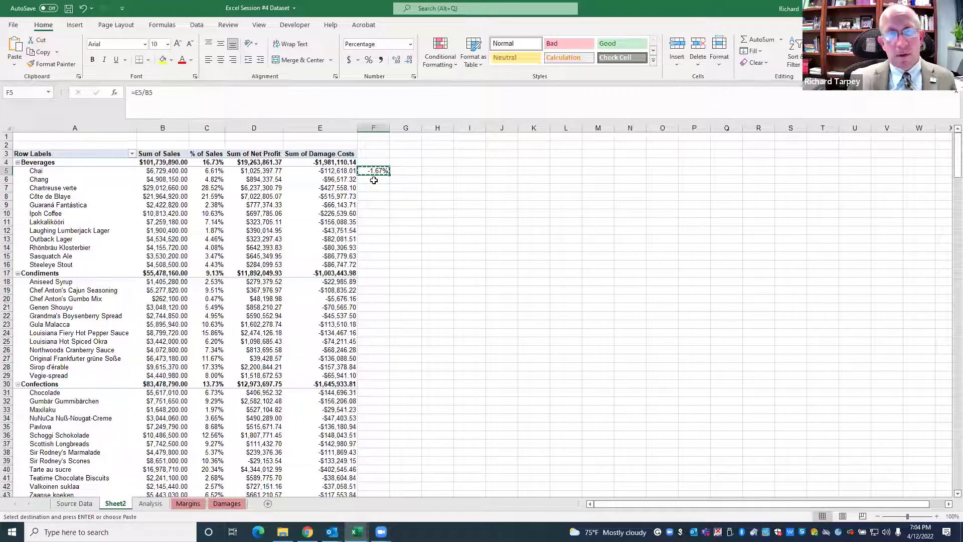
click(174, 95)
text(*-1)
key(Return)
click(377, 172)
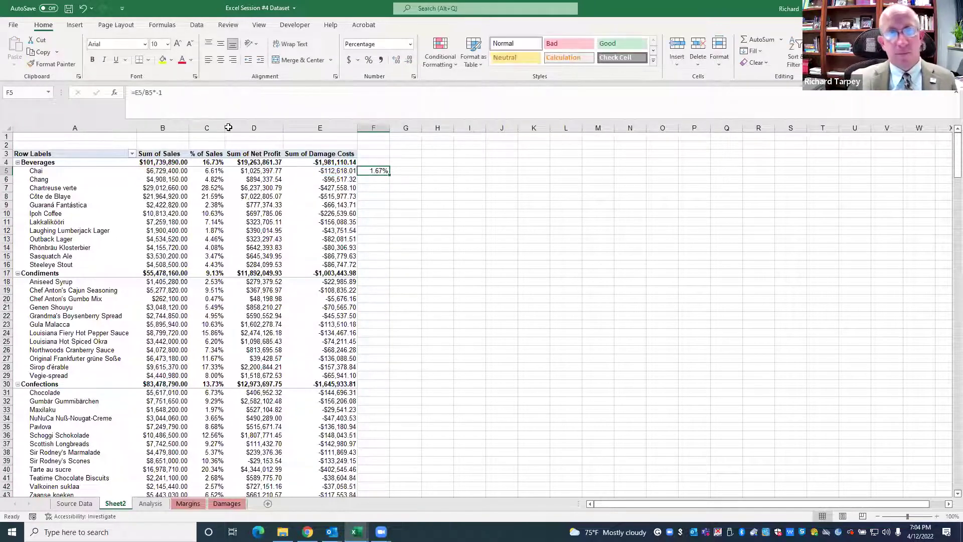
key(ctrl+c)
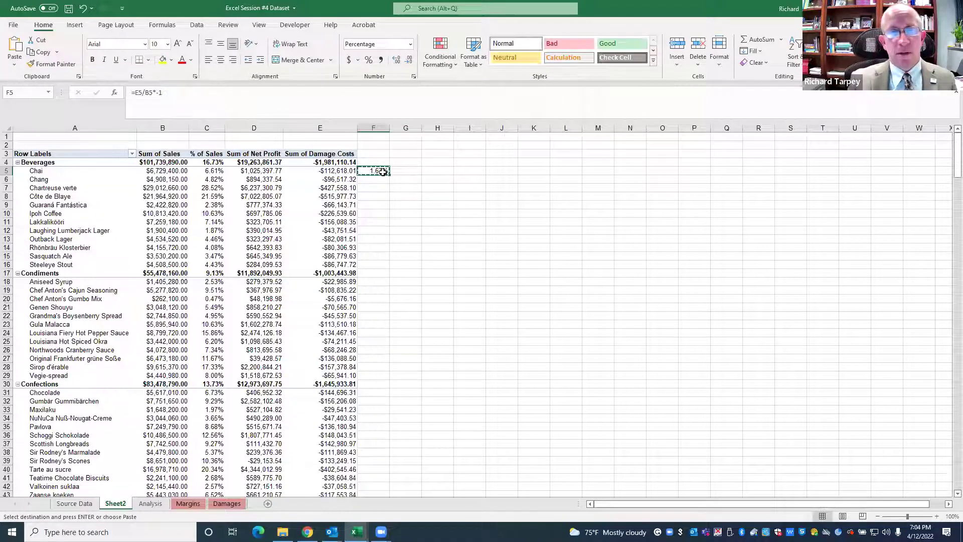
Fill the formula down the Beverages rows to F16 and paste it into Condiments F18:F29
drag(383, 172, 371, 372)
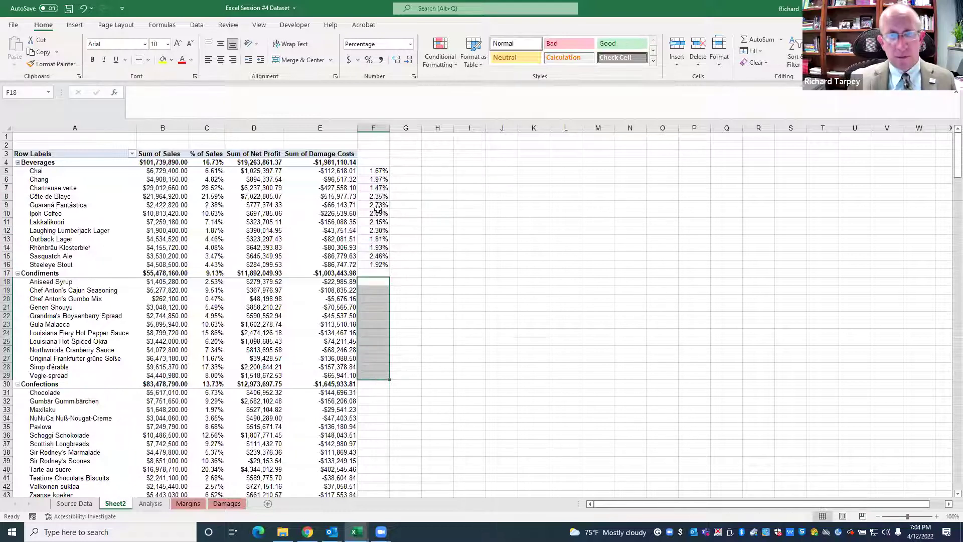
click(379, 261)
key(ctrl+c)
drag(372, 287, 371, 375)
key(ctrl+v)
Paste the formula into the Confections rows F31:F43 and check F31
scroll(407, 320, down, 2)
scroll(407, 321, down, 2)
drag(374, 291, 374, 396)
click(374, 400)
drag(372, 290, 374, 393)
key(ctrl+v)
scroll(403, 349, down, 3)
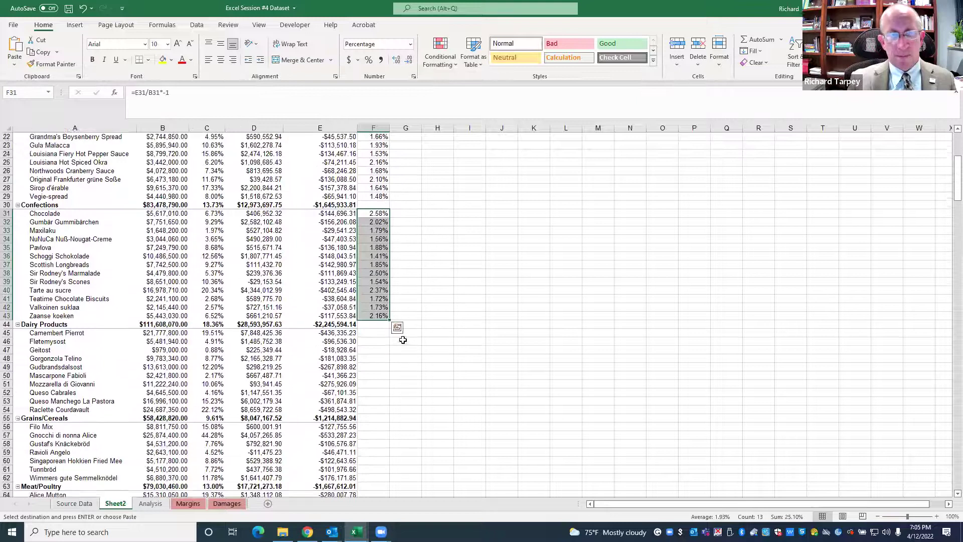
scroll(396, 326, up, 7)
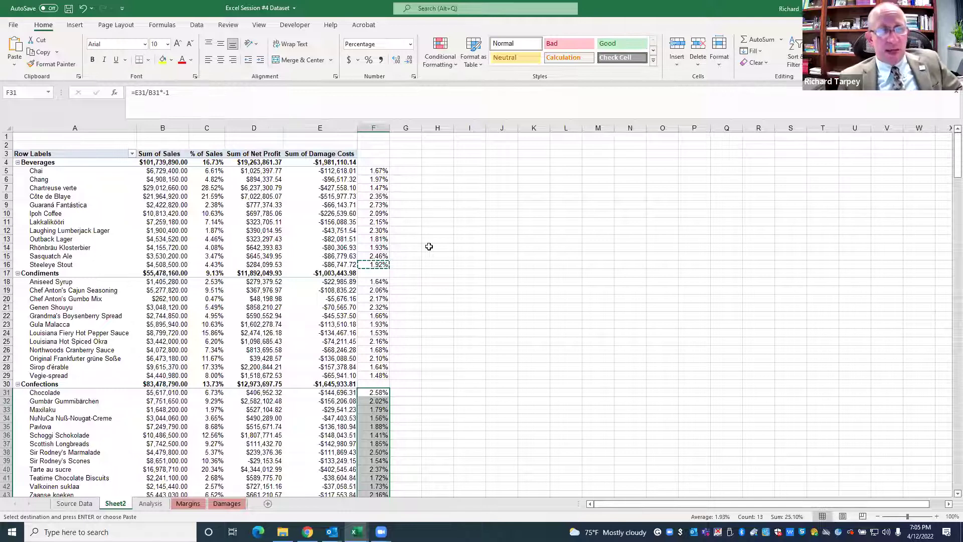
scroll(435, 252, down, 4)
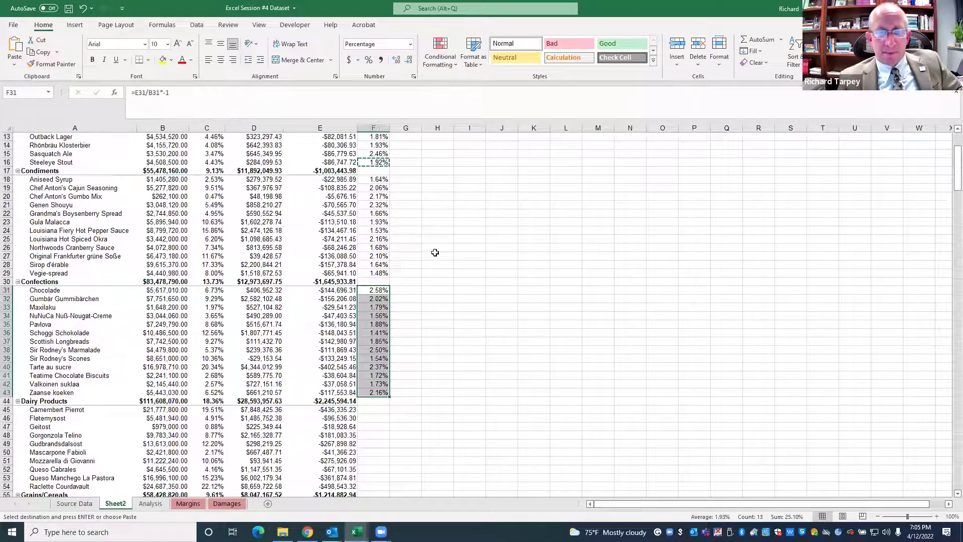
click(379, 289)
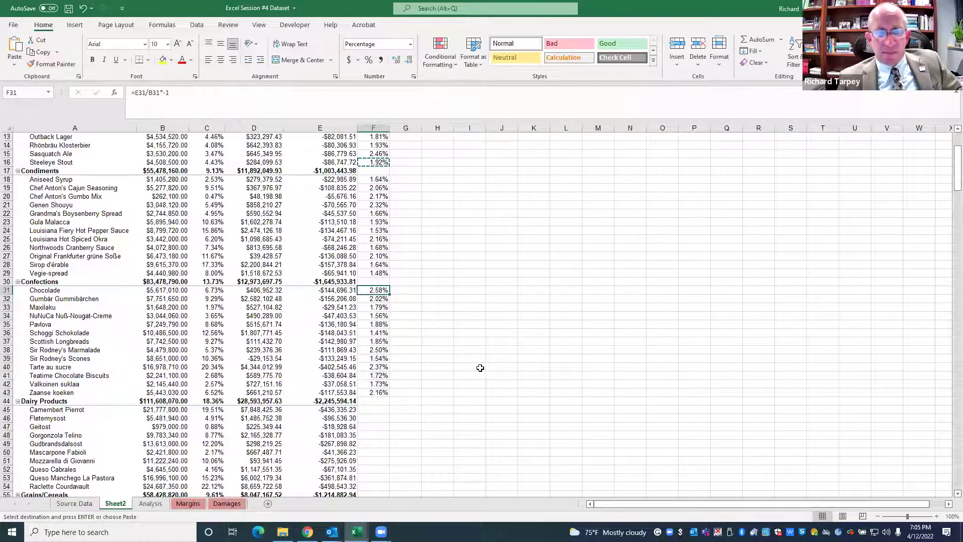
Copy F43's formula into the Dairy Products, Grains/Cereals and Meat/Poultry rows
scroll(480, 368, down, 7)
click(379, 213)
key(ctrl+c)
drag(376, 231, 377, 376)
key(ctrl+v)
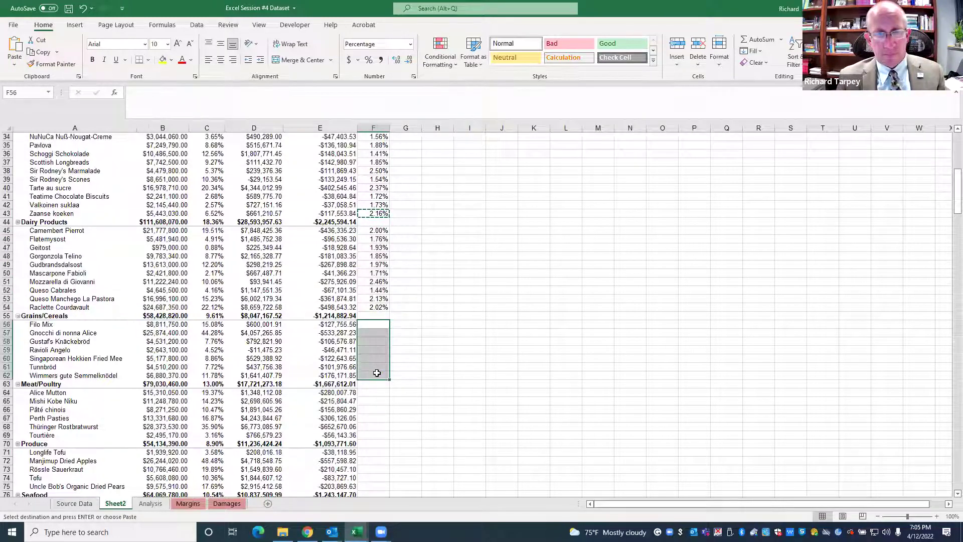
key(ctrl+v)
scroll(377, 375, down, 3)
drag(376, 312, 377, 357)
key(ctrl+v)
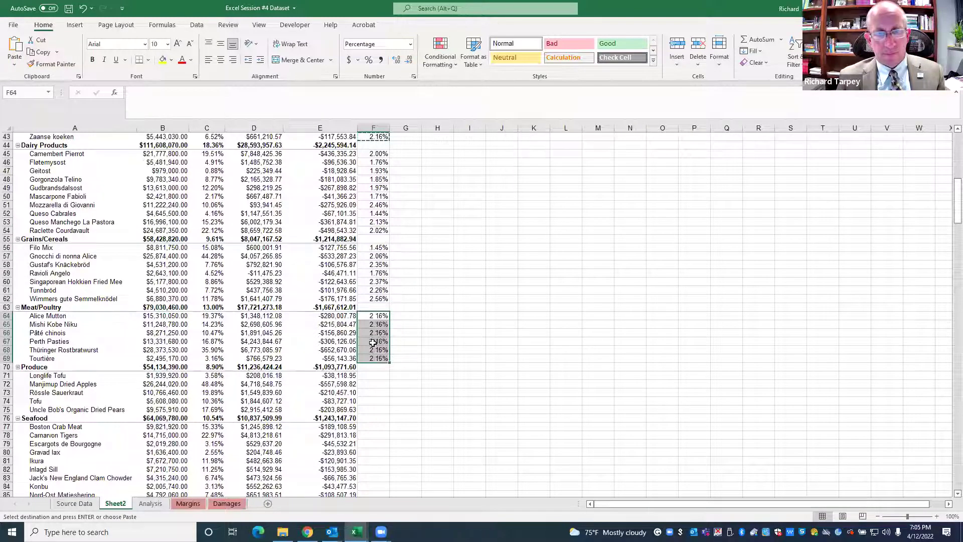
Paste the formula into the Produce and Seafood rows F87:F88, then check F9
scroll(377, 357, down, 3)
drag(379, 297, 377, 427)
key(ctrl+v)
key(ctrl+v)
scroll(381, 361, down, 3)
drag(380, 358, 381, 364)
key(ctrl+v)
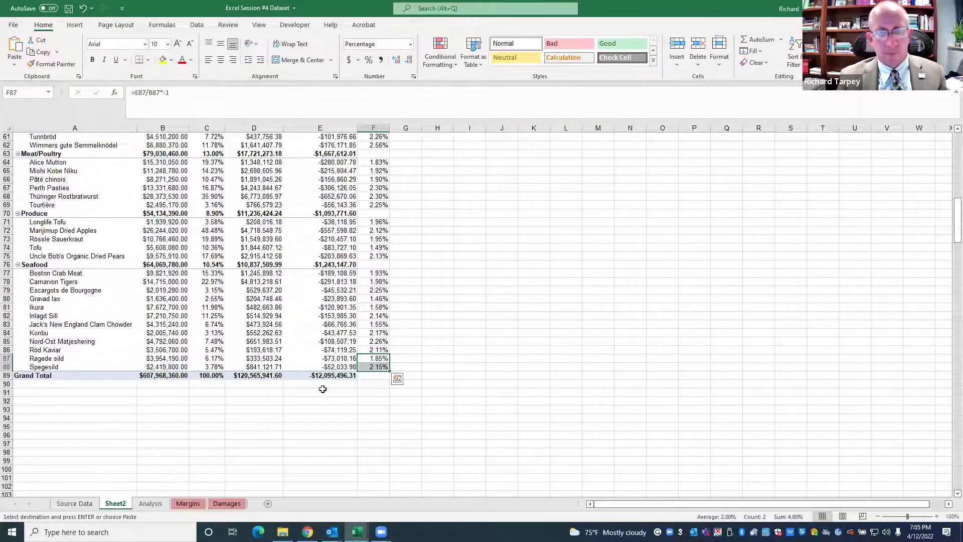
scroll(343, 323, up, 7)
scroll(343, 323, up, 5)
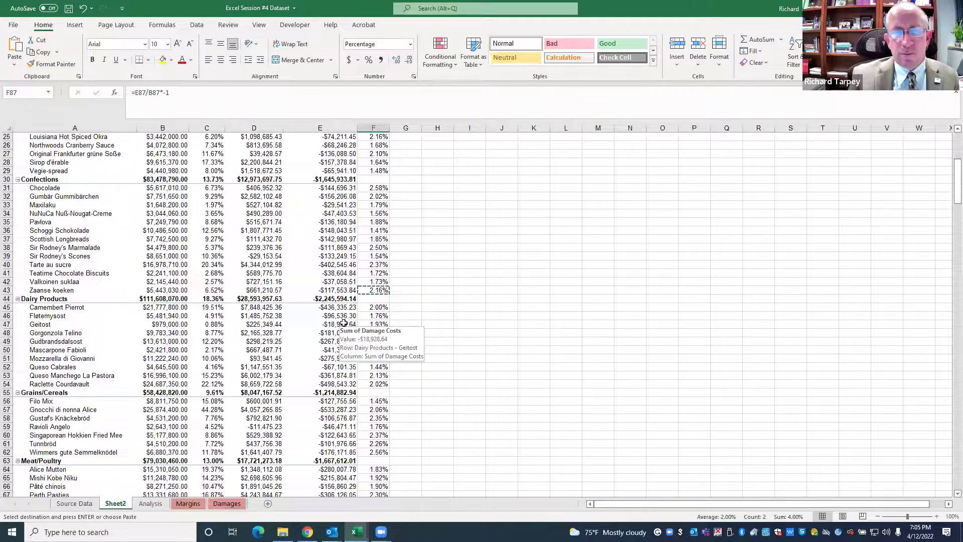
scroll(343, 323, up, 8)
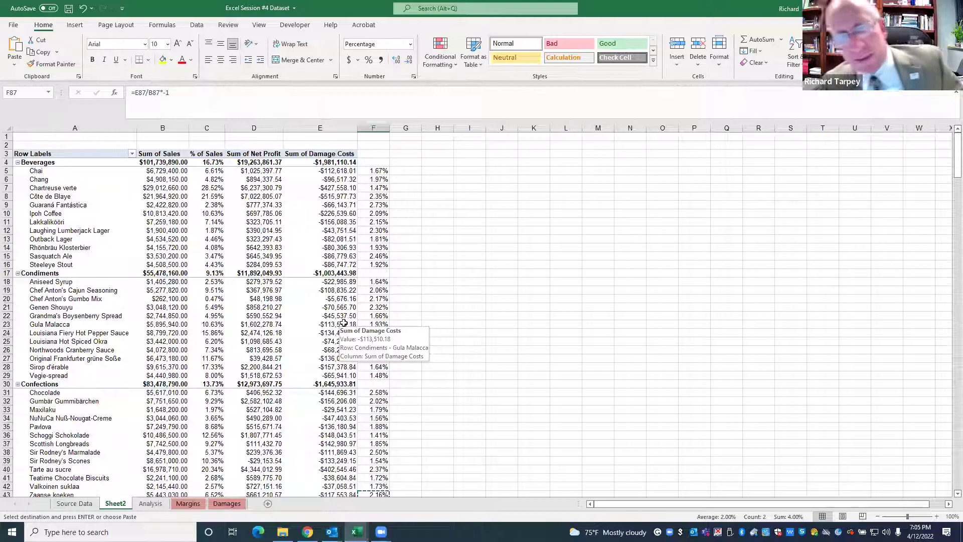
click(378, 205)
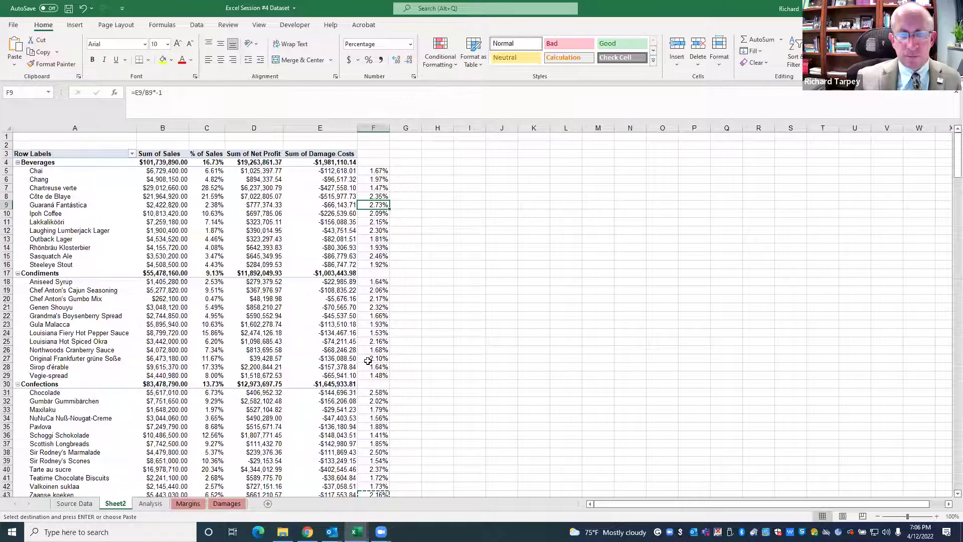
Copy F16's formula into subtotal cells F17, F30 and F44
click(383, 264)
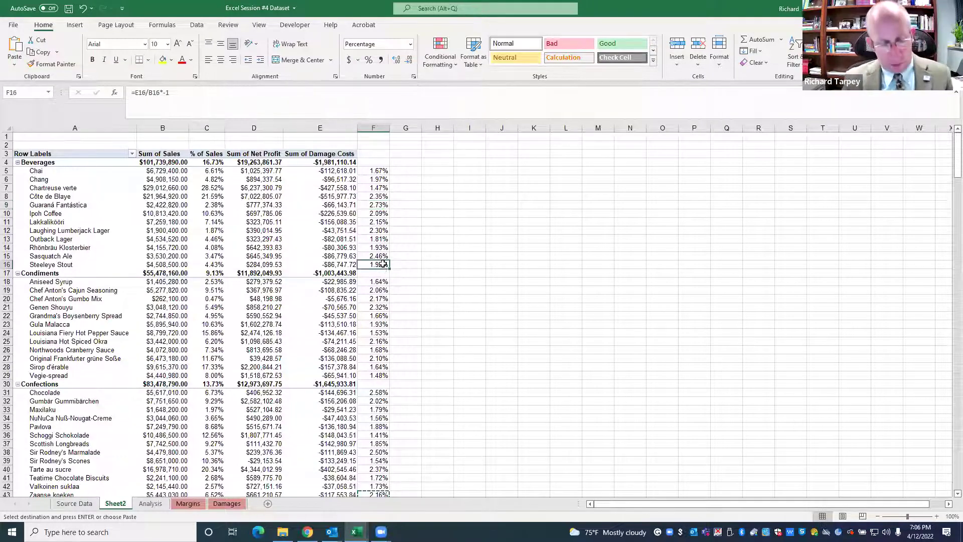
key(ctrl+c)
click(383, 273)
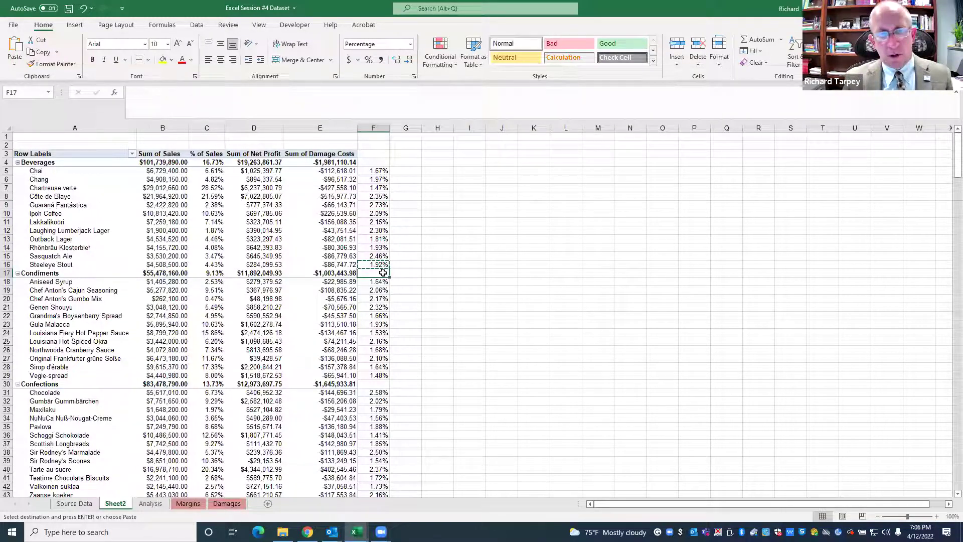
key(ctrl+v)
click(372, 385)
key(ctrl+v)
scroll(372, 388, down, 3)
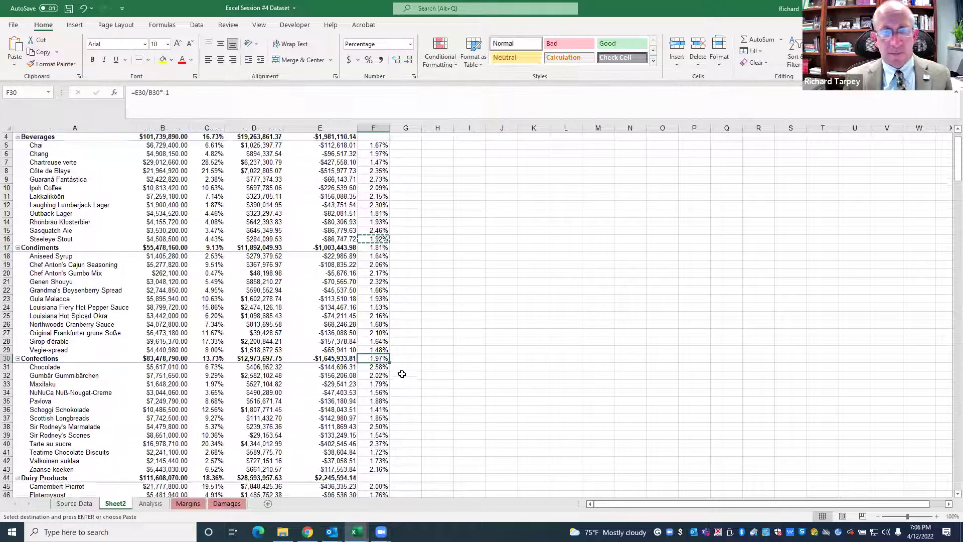
click(373, 426)
key(ctrl+v)
scroll(442, 385, down, 2)
scroll(441, 384, down, 5)
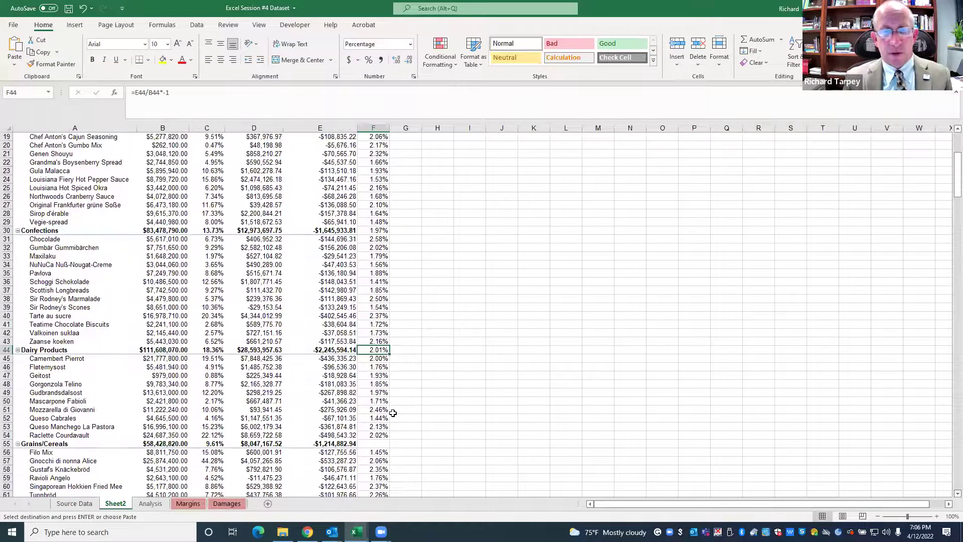
Paste the formula into subtotal cells F55, F63, F70 and F76
click(380, 343)
key(ctrl+v)
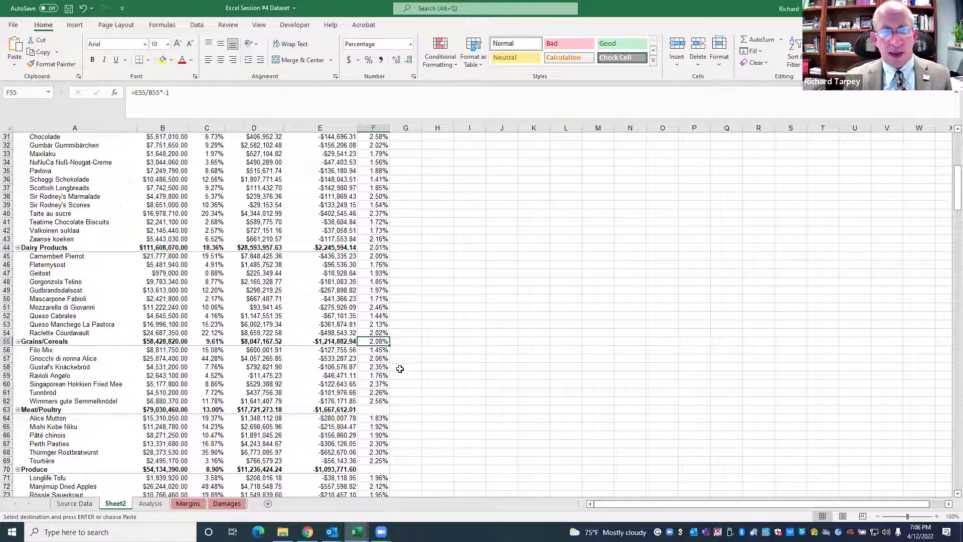
scroll(399, 366, down, 1)
click(373, 383)
key(ctrl+v)
scroll(435, 387, down, 3)
click(384, 367)
key(ctrl+v)
scroll(401, 369, down, 2)
click(384, 367)
key(ctrl+v)
Check the formulas in F39 and F9, then select the column F results
scroll(445, 370, down, 3)
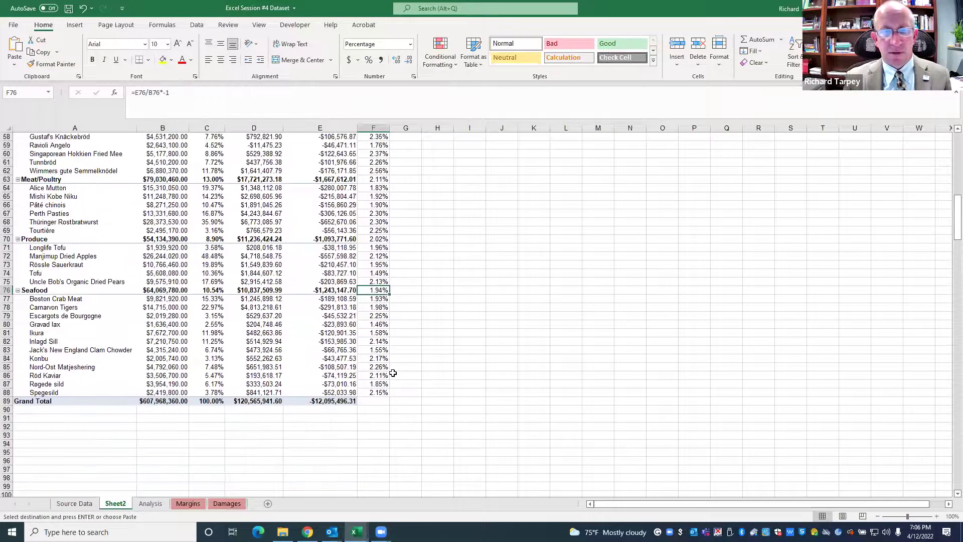
scroll(450, 383, up, 8)
scroll(450, 382, up, 3)
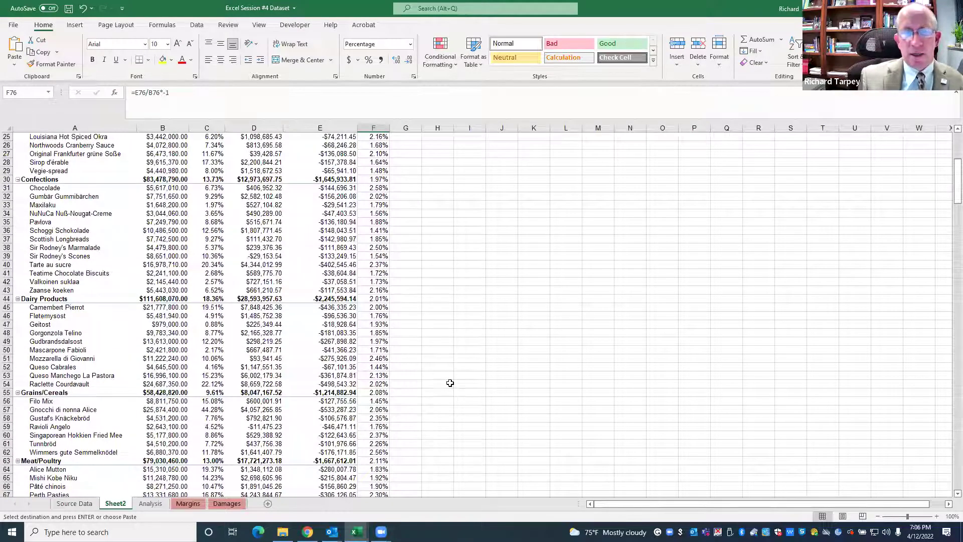
click(374, 256)
scroll(375, 253, up, 4)
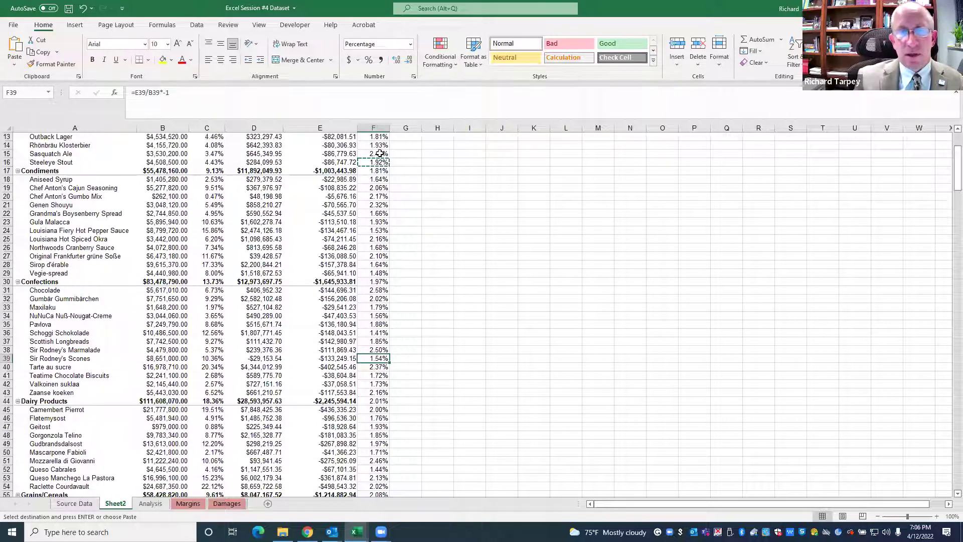
scroll(363, 295, up, 3)
click(382, 179)
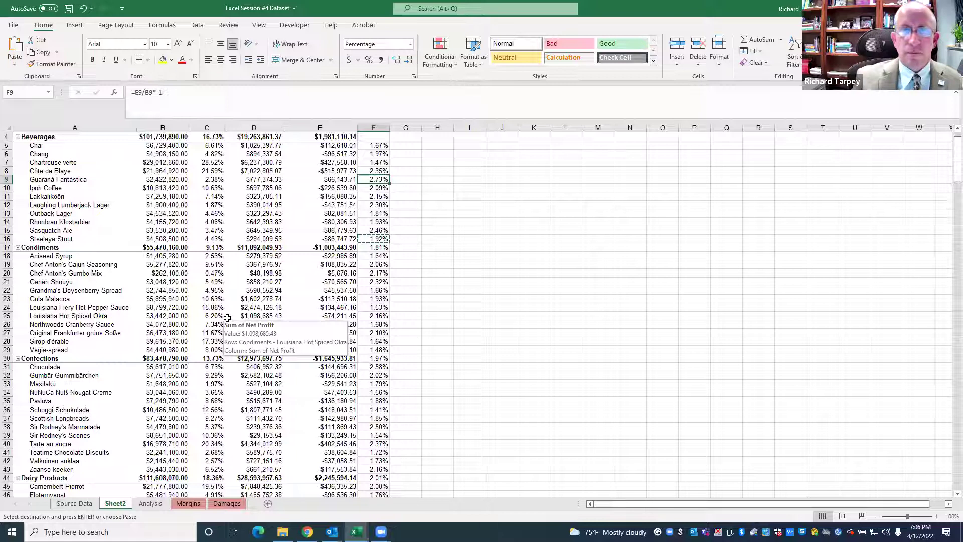
drag(375, 145, 377, 204)
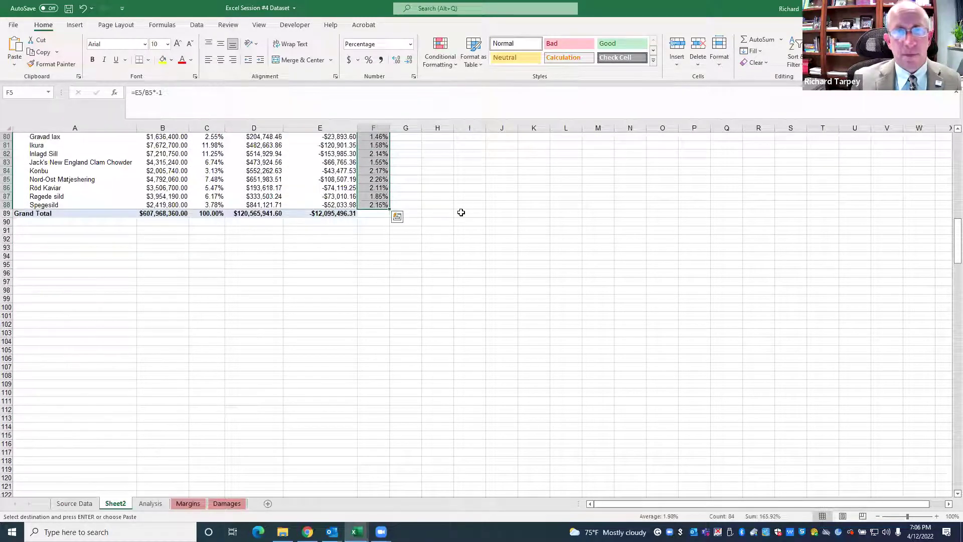
Start a new formula-based conditional formatting rule with the condition >.025
scroll(454, 151, up, 2)
click(440, 56)
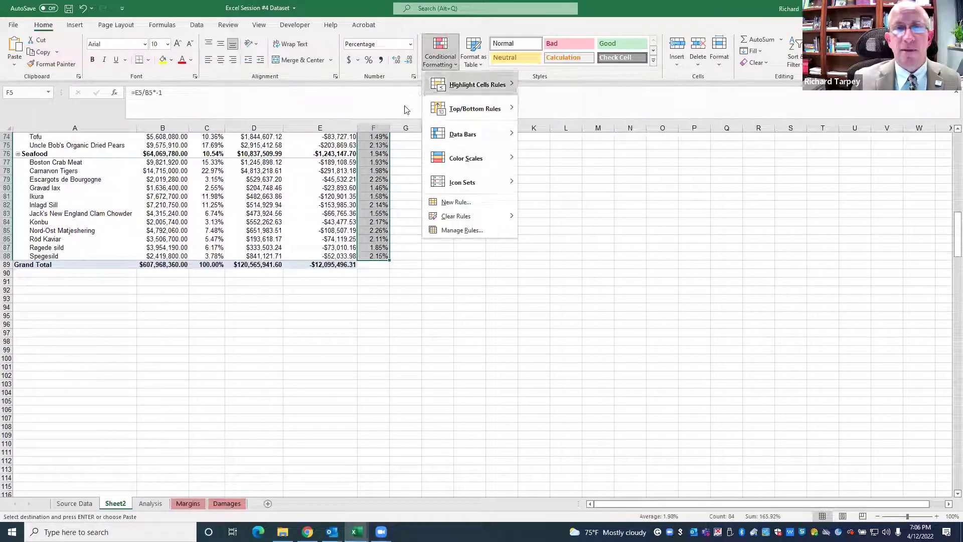
click(473, 231)
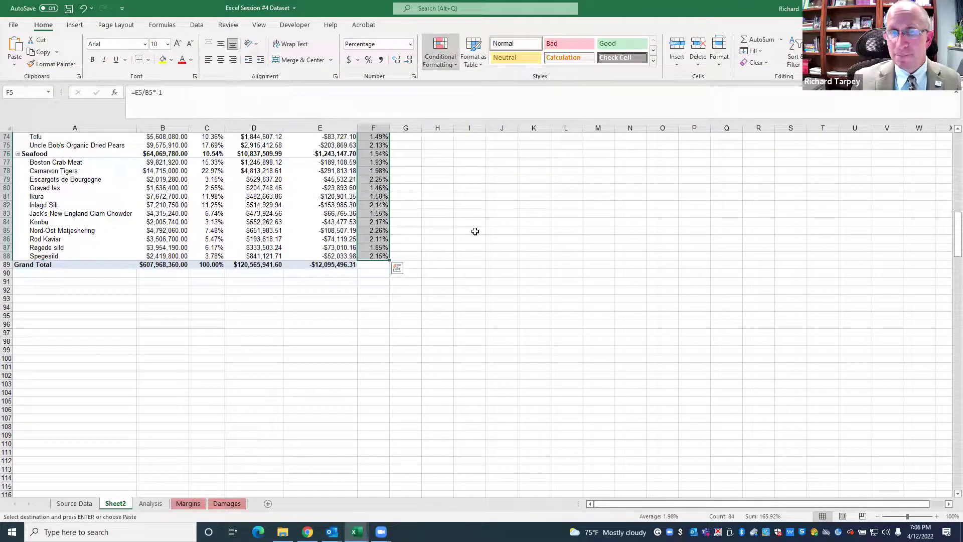
click(329, 229)
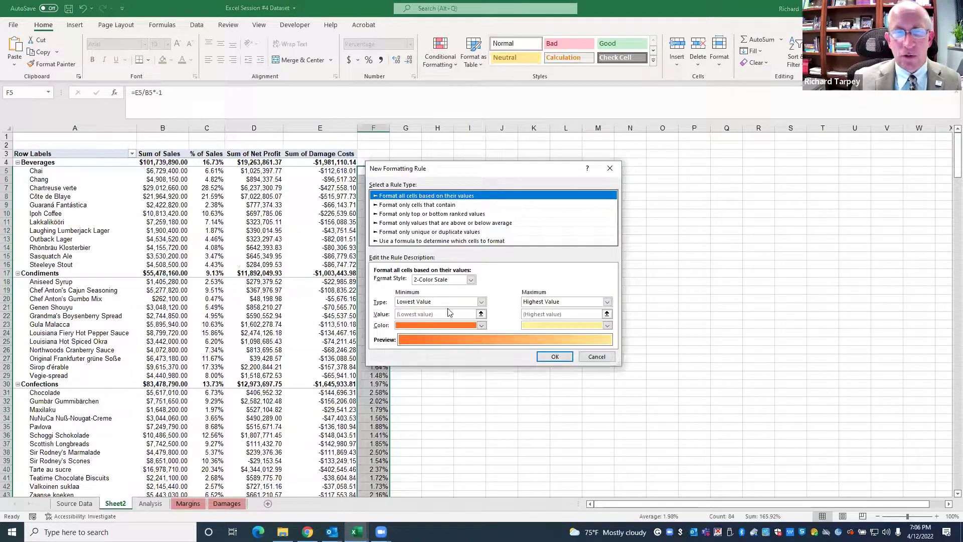
click(492, 241)
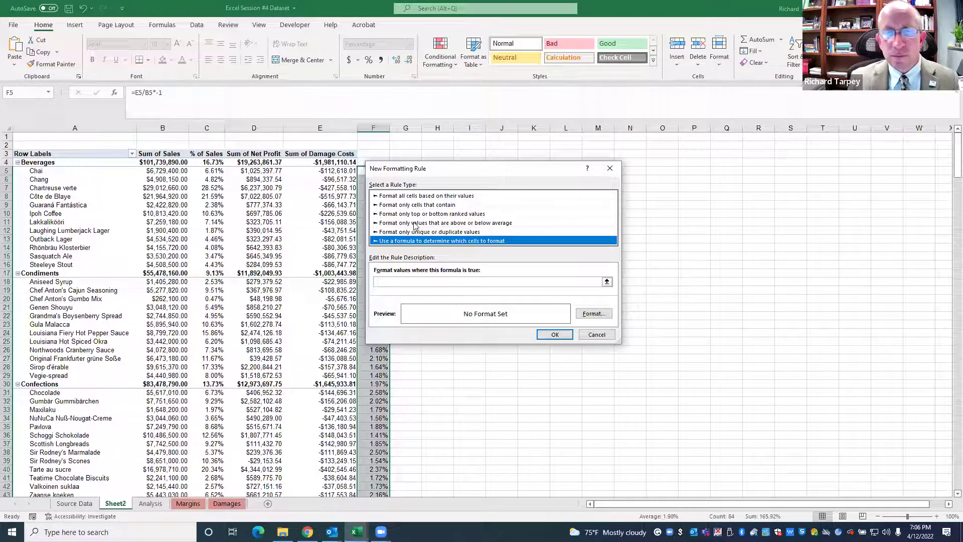
click(429, 196)
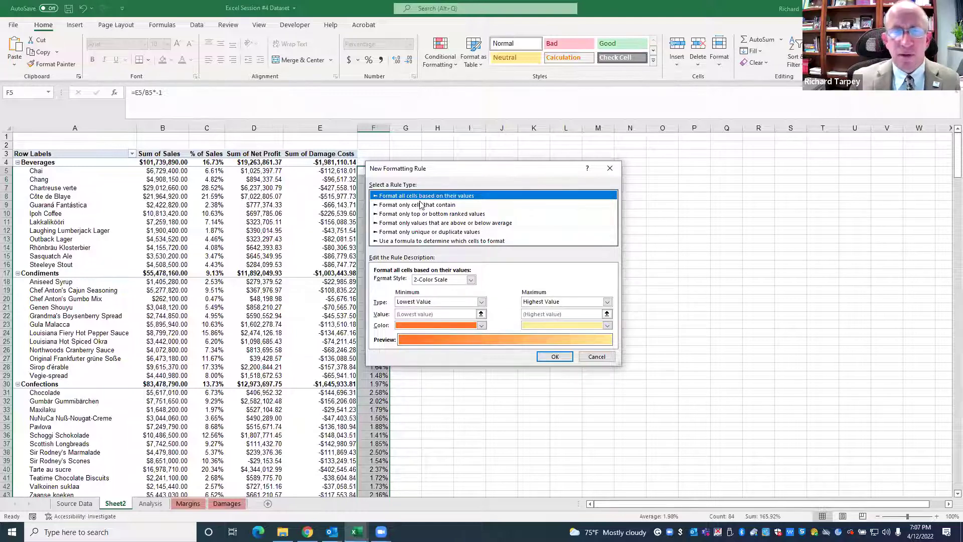
click(423, 242)
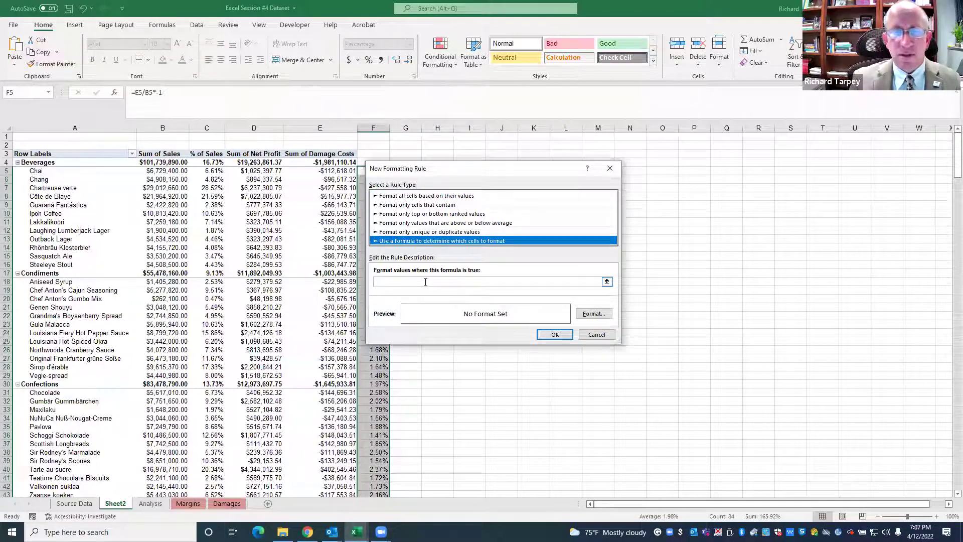
click(420, 281)
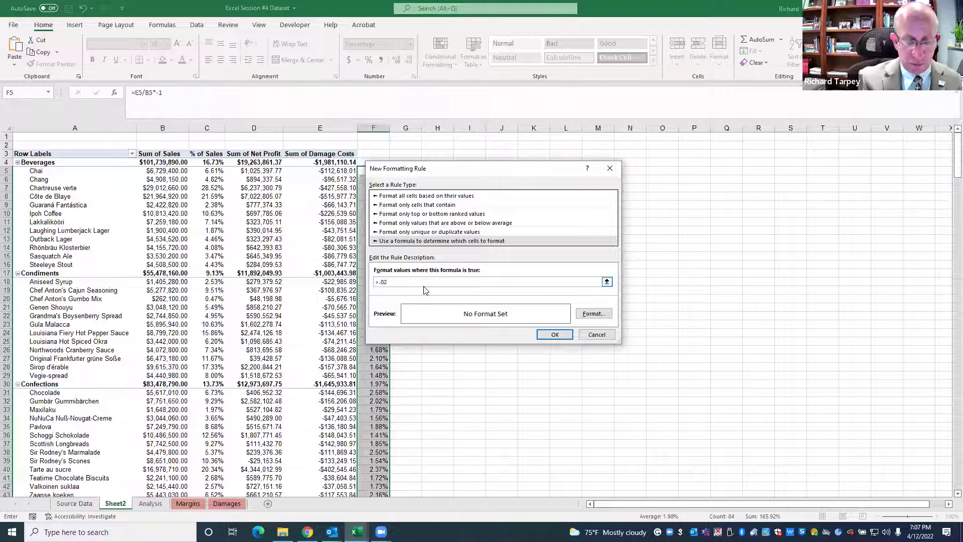
text(>.025)
Give the rule a yellow fill, apply it to F5:F88, and check the result in F6
click(592, 314)
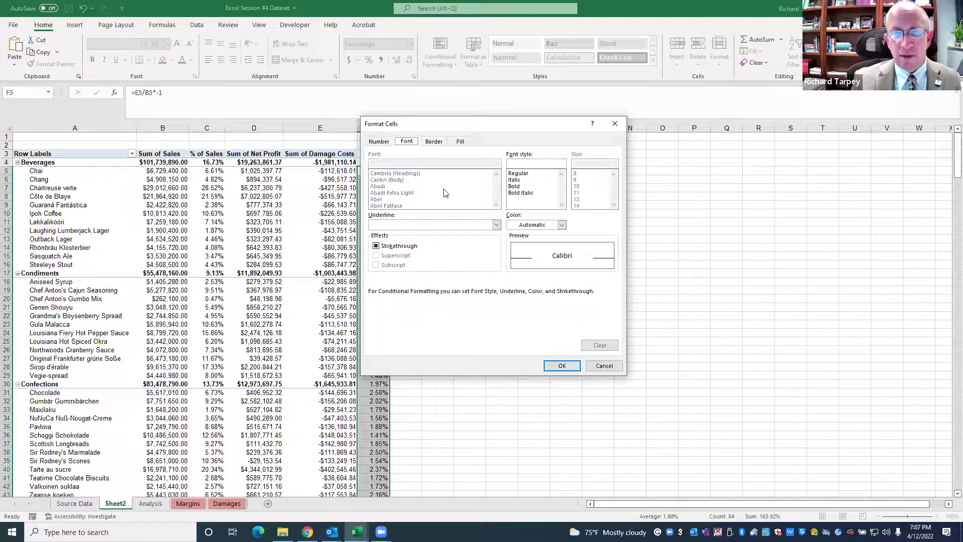
click(460, 141)
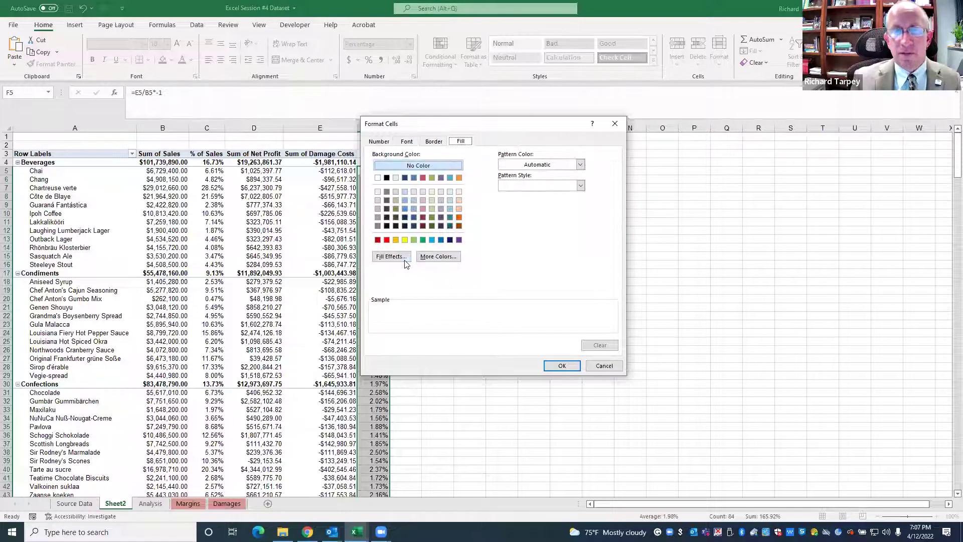
click(405, 240)
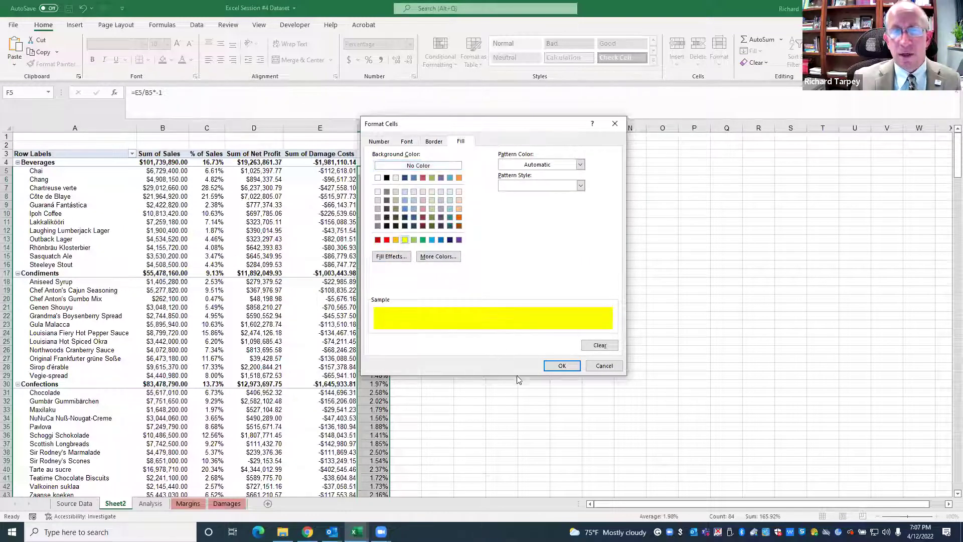
click(561, 366)
click(552, 333)
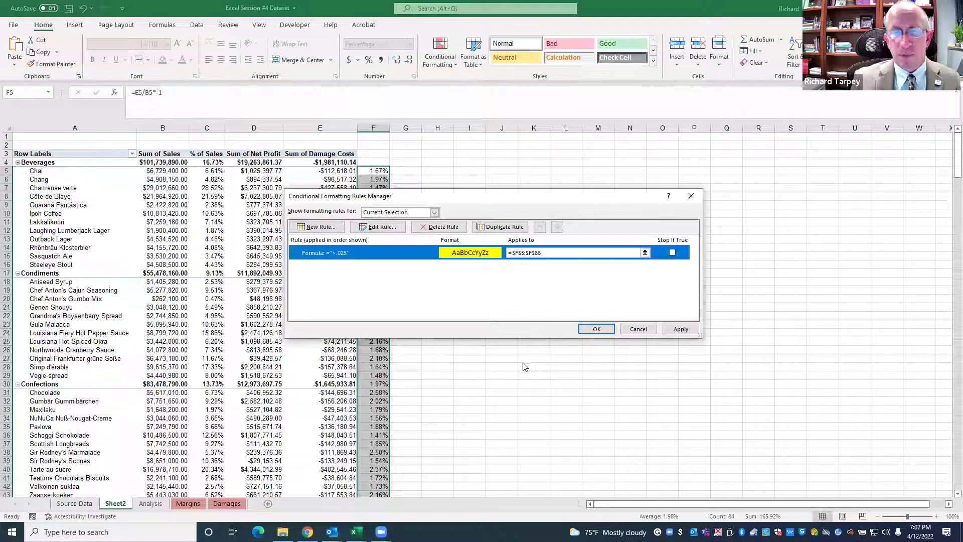
click(680, 329)
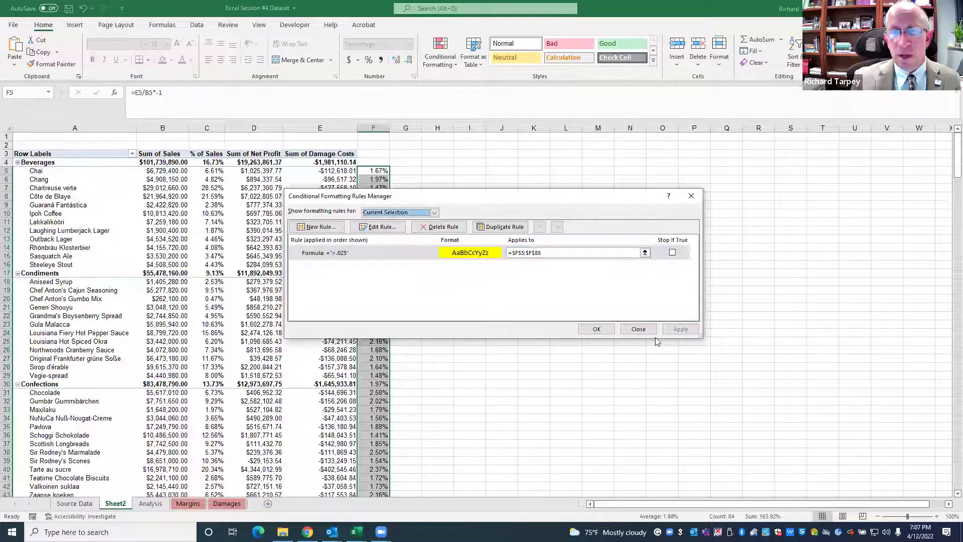
click(596, 329)
click(405, 317)
click(377, 180)
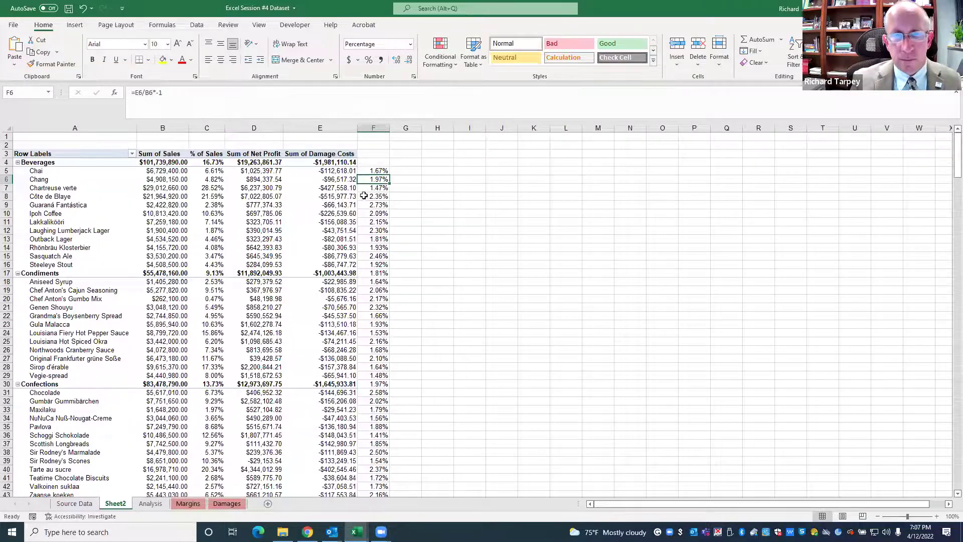
Select column F and open its >.025 rule in the Rules Manager for editing
scroll(365, 196, down, 3)
scroll(368, 197, down, 3)
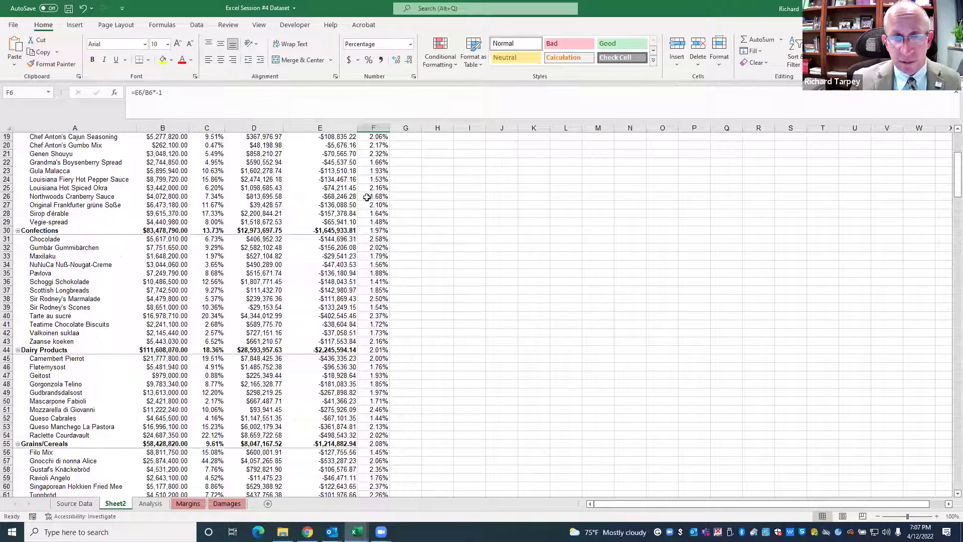
scroll(367, 196, up, 6)
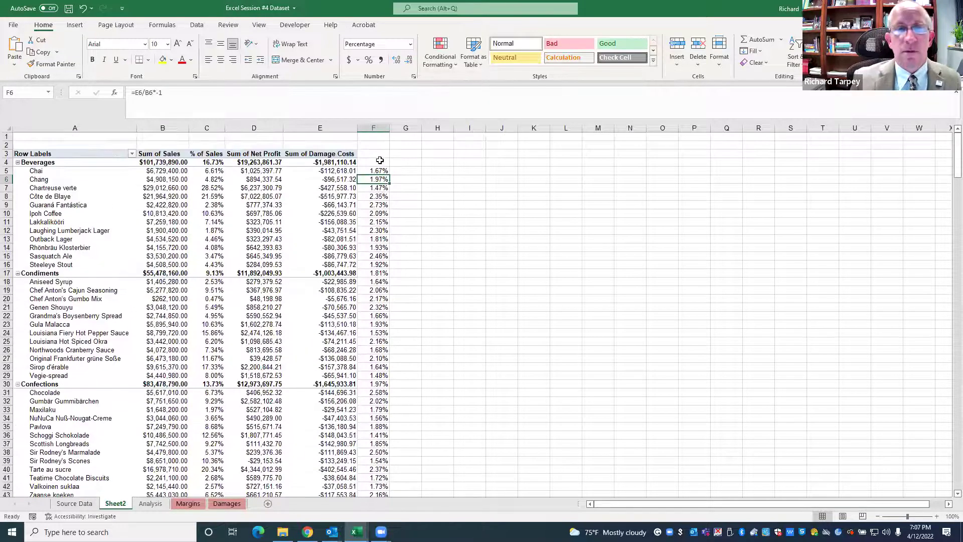
click(373, 128)
click(440, 55)
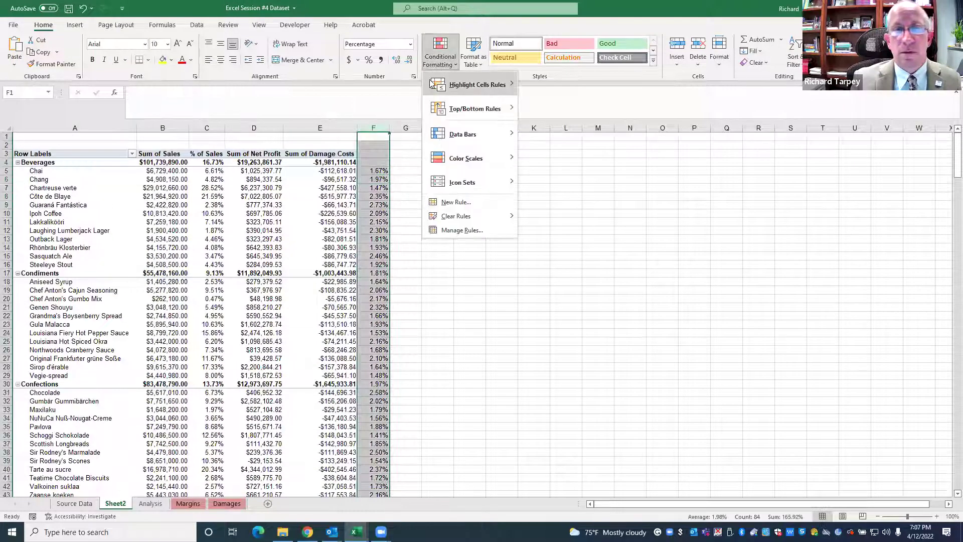
click(463, 230)
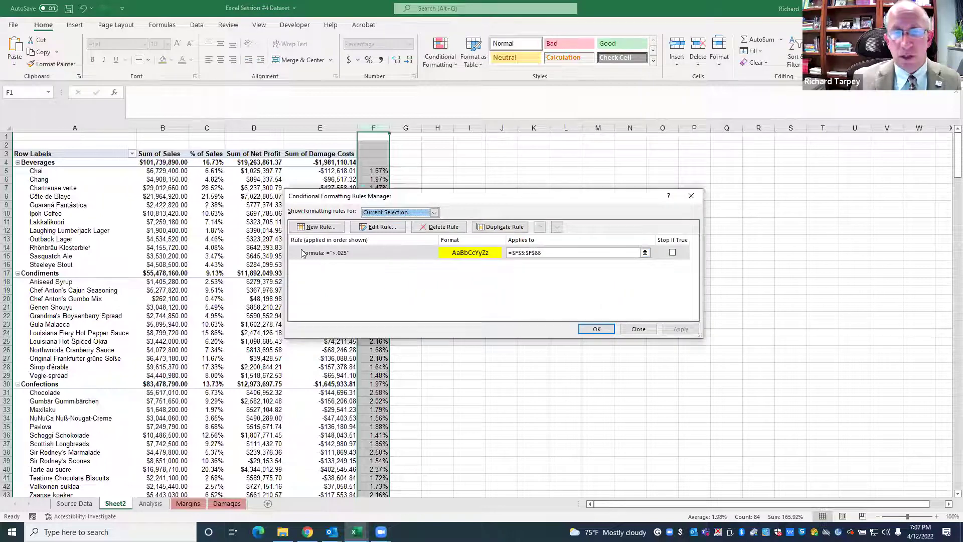
click(377, 226)
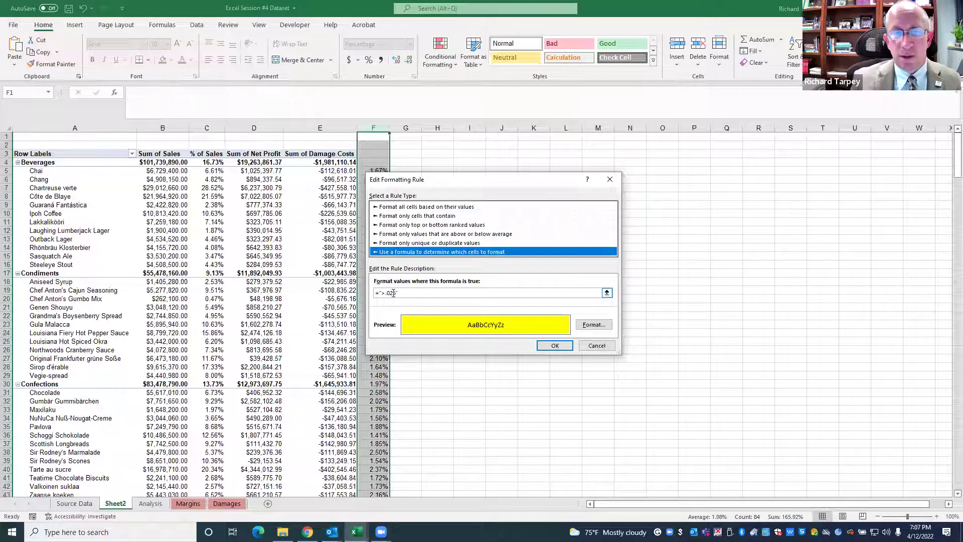
Change the rule's threshold from .025 to .02 and close the Rules Manager
click(394, 293)
key(BackSpace)
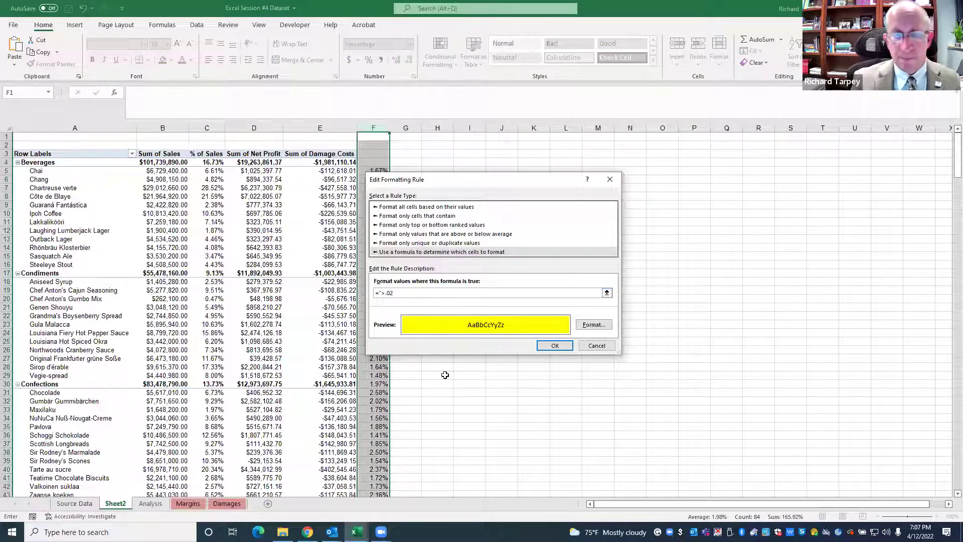
key(shift+Home)
text(>)
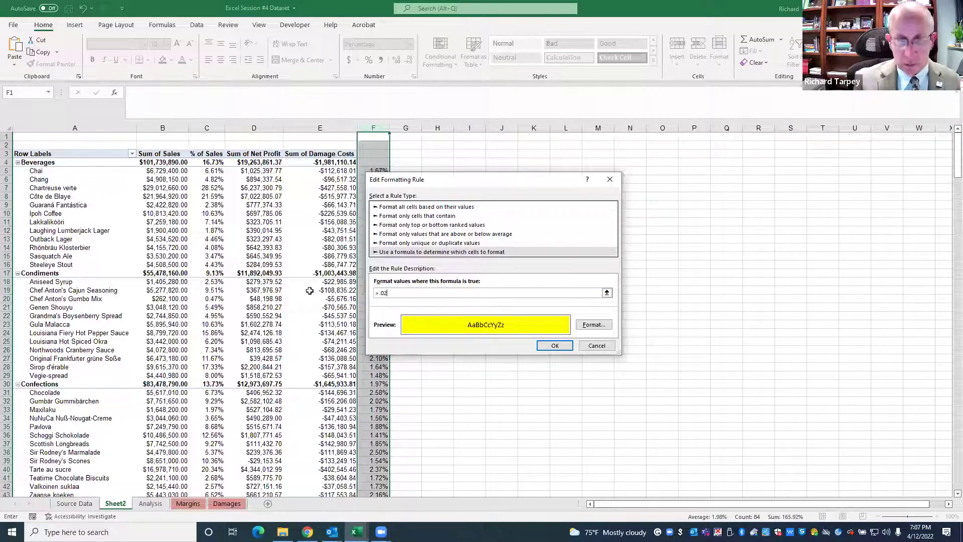
click(540, 347)
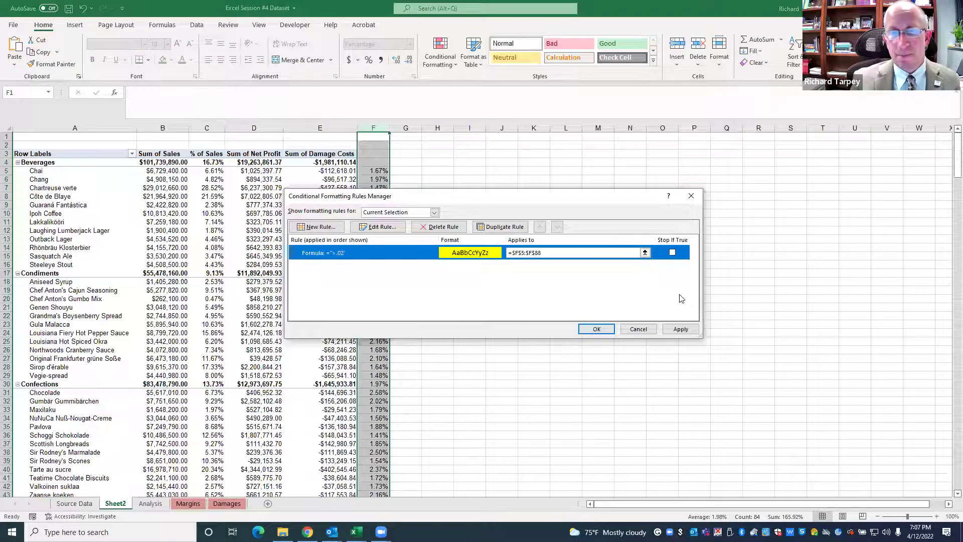
click(597, 329)
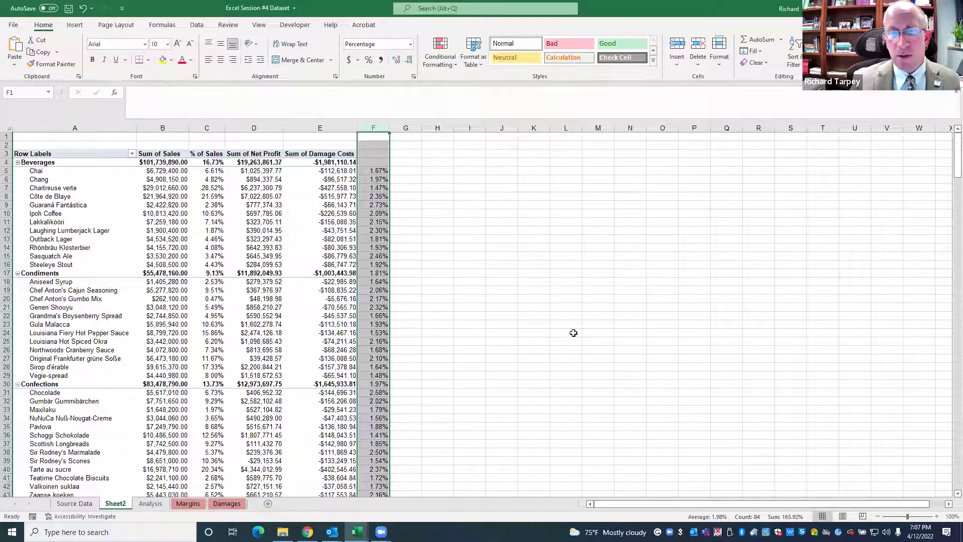
click(382, 290)
Convert column F's formula rule into a 2-Color Scale shading the damage percentages orange to yellow
click(379, 171)
click(374, 130)
click(440, 52)
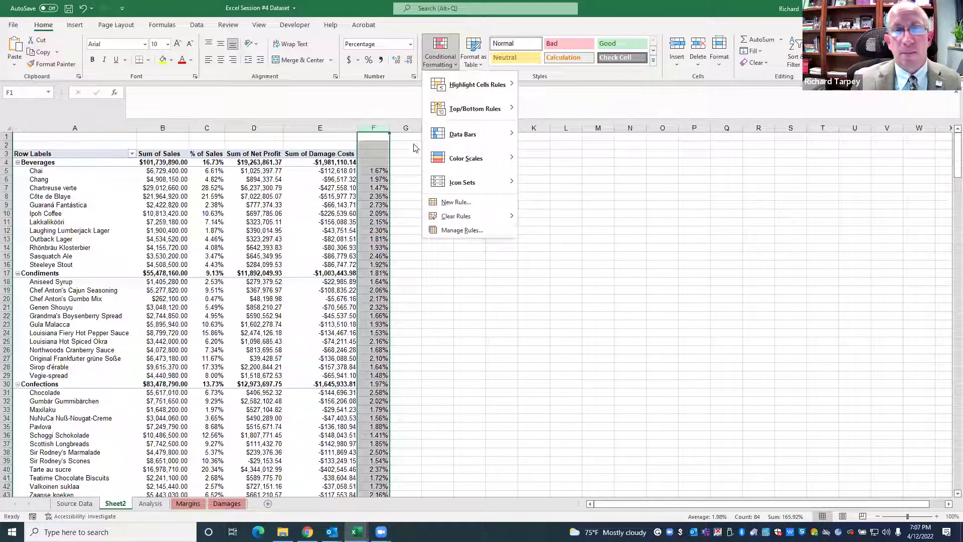
click(441, 227)
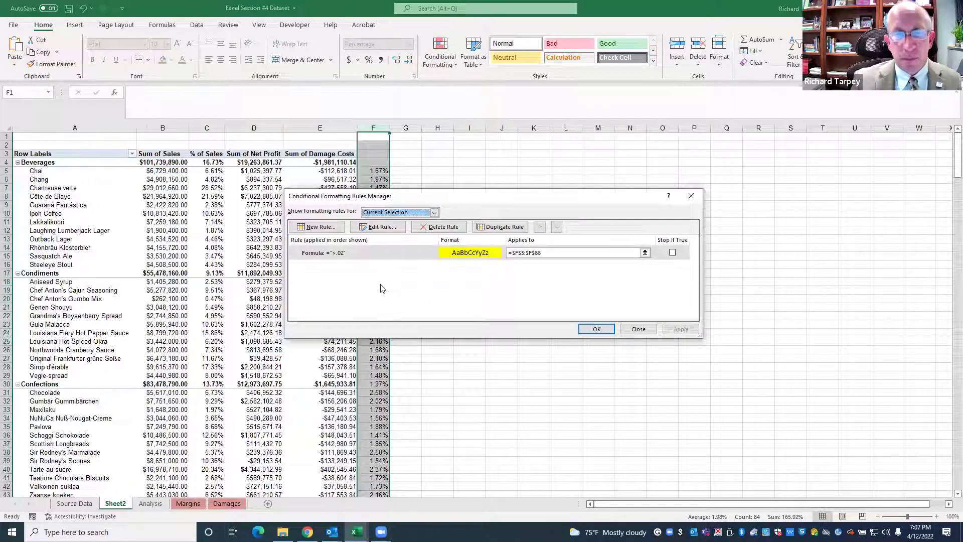
click(380, 255)
click(379, 227)
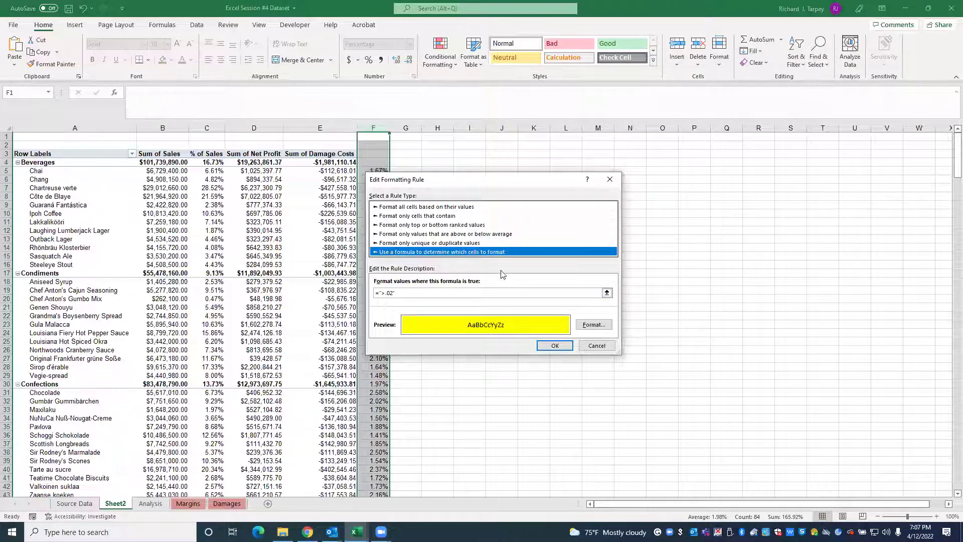
click(455, 208)
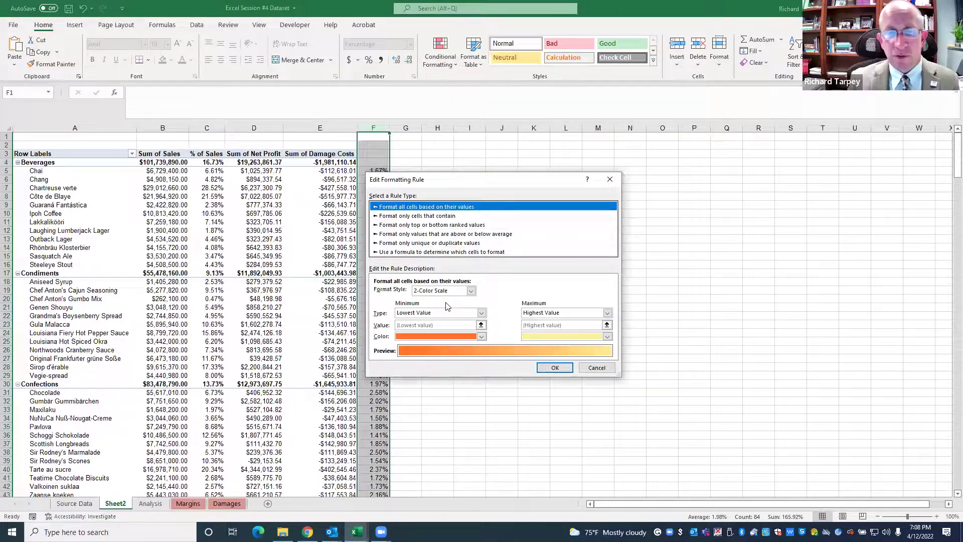
click(555, 367)
click(597, 329)
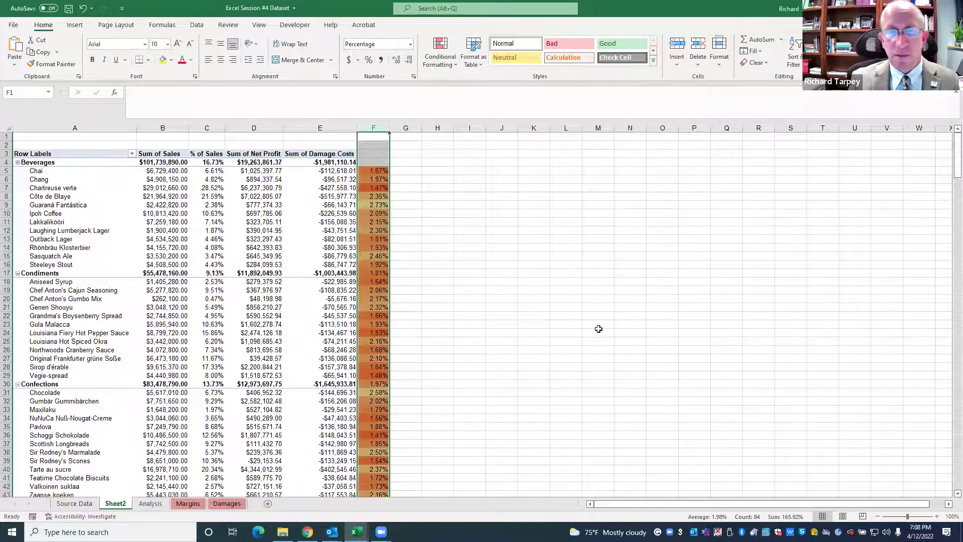
click(408, 308)
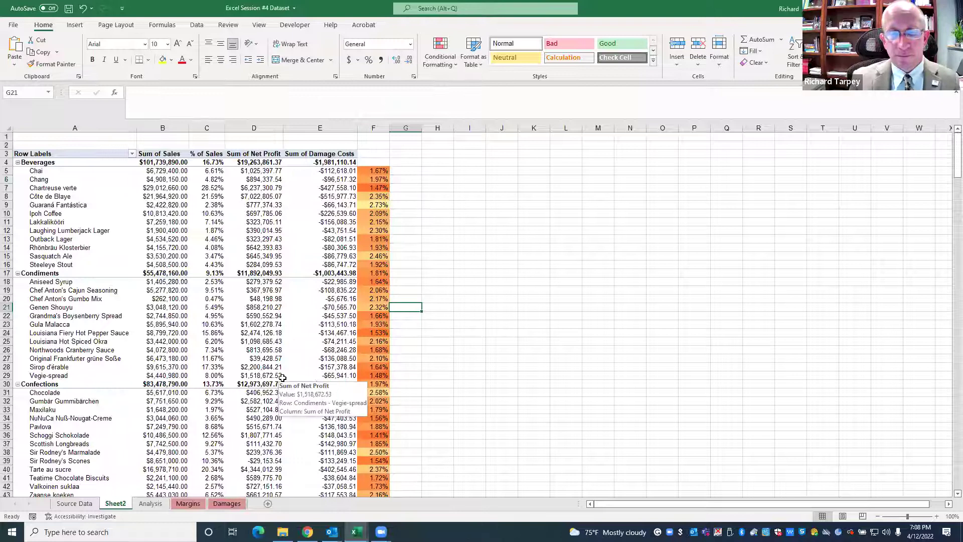
scroll(370, 364, down, 3)
scroll(370, 211, up, 3)
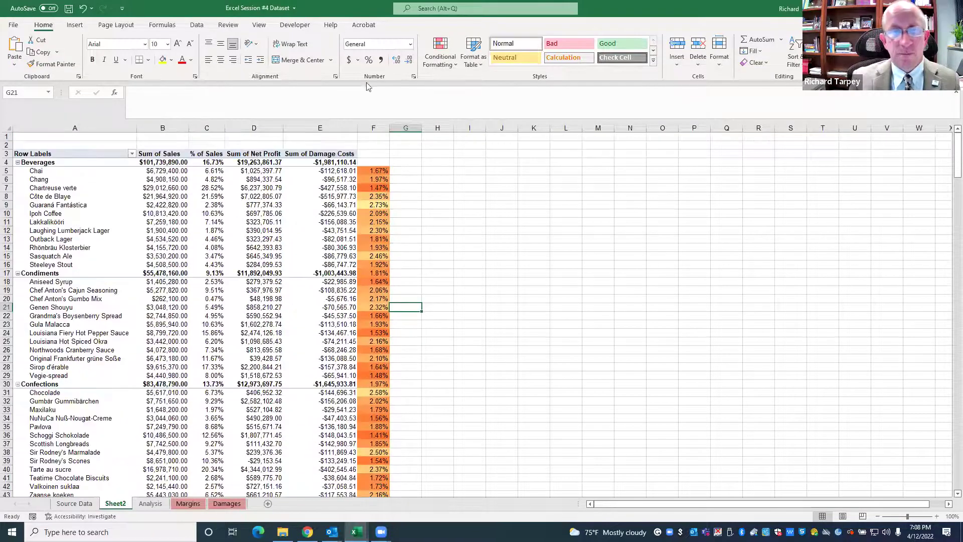
Switch column F's colour-scale rule back to a formula rule with the condition > 0.02
click(371, 128)
click(440, 55)
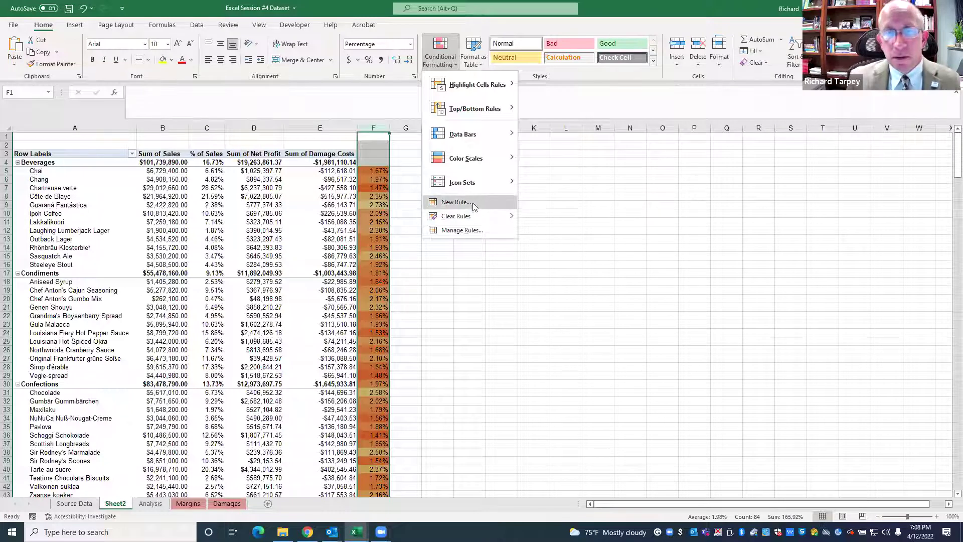
click(467, 230)
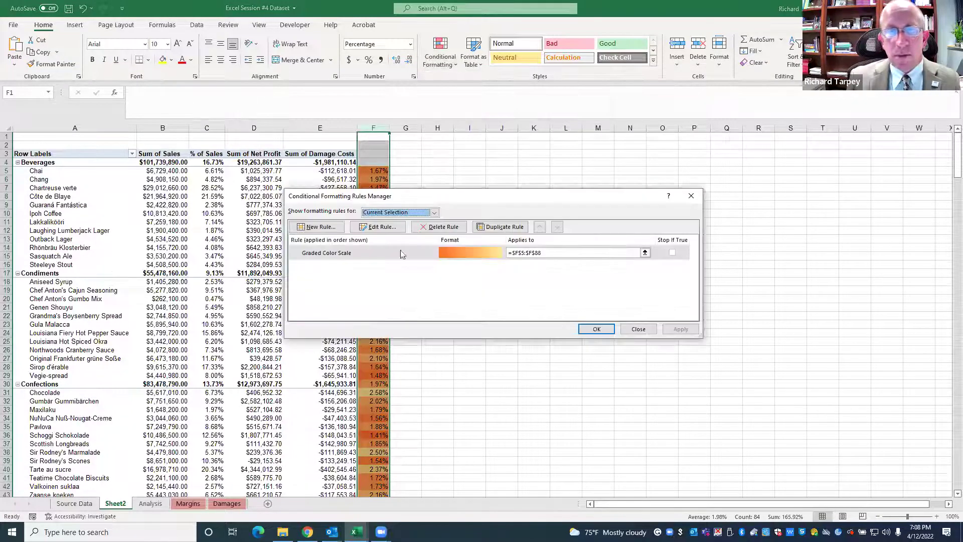
click(381, 227)
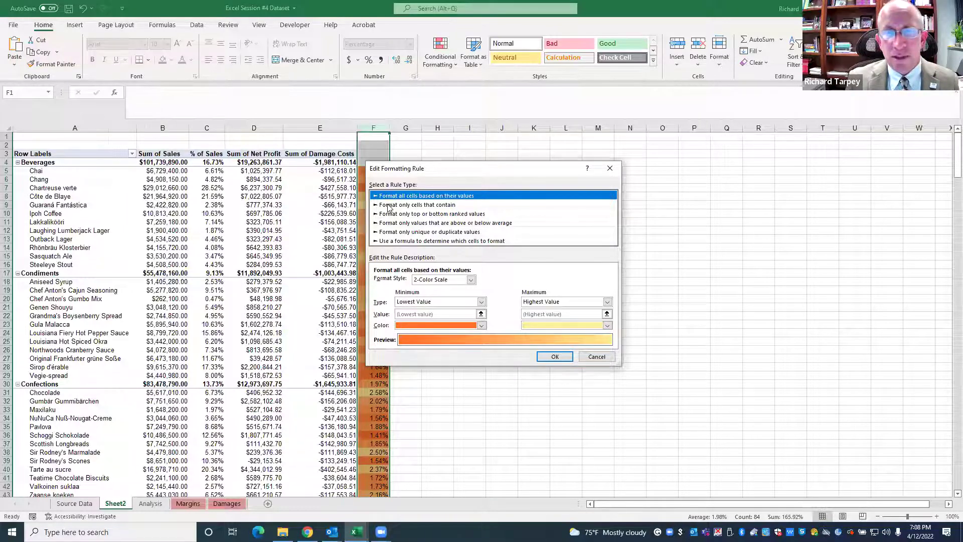
click(396, 241)
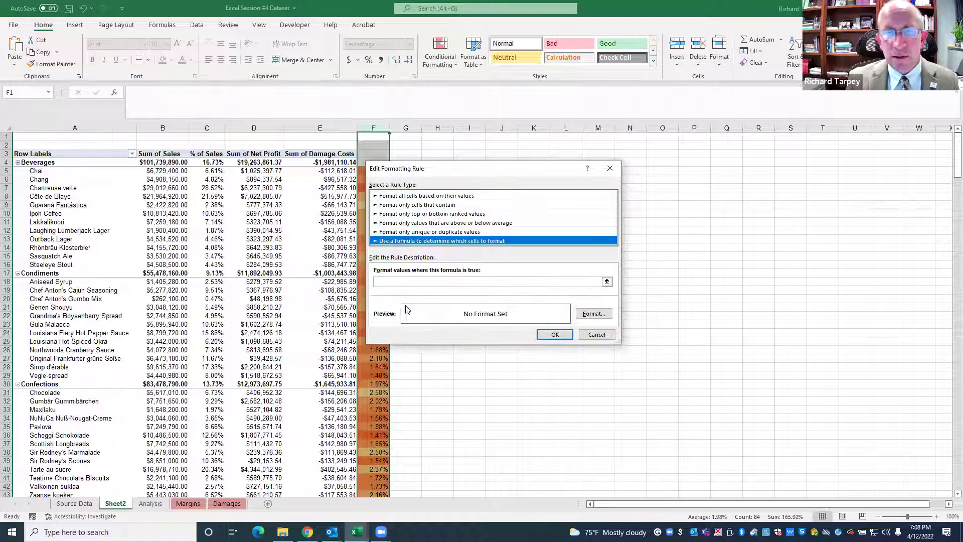
click(395, 279)
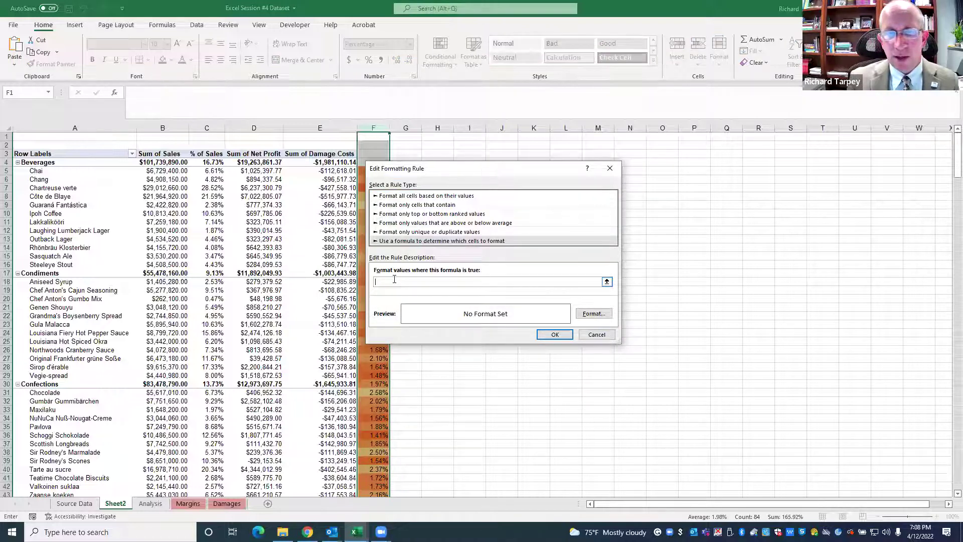
text(=)
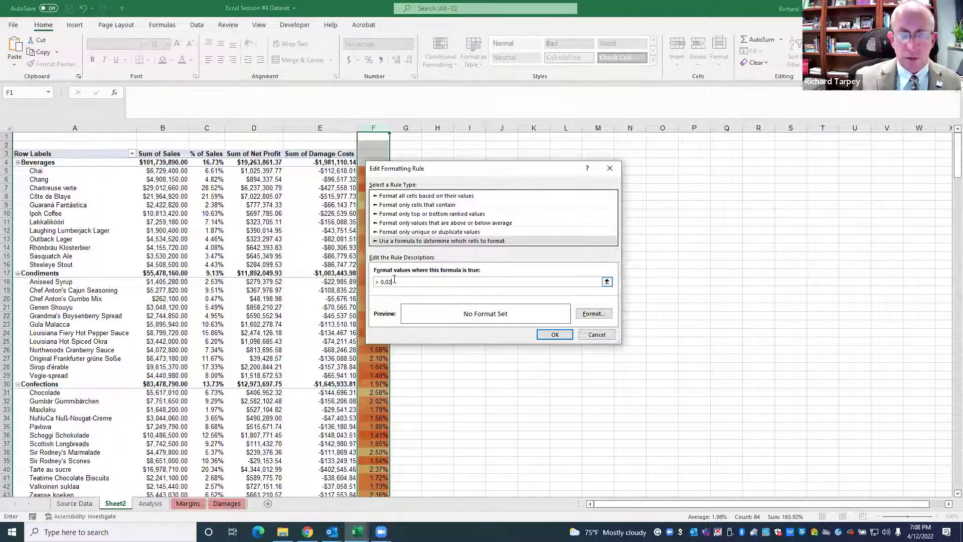
Set the rule's fill to yellow, apply it to F5:F88, and close the Rules Manager
click(594, 313)
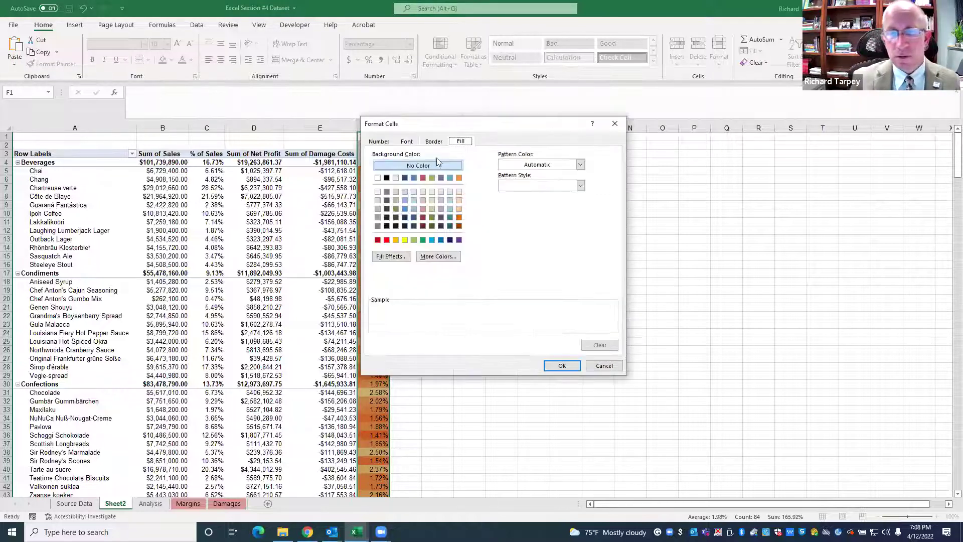
click(404, 240)
click(561, 366)
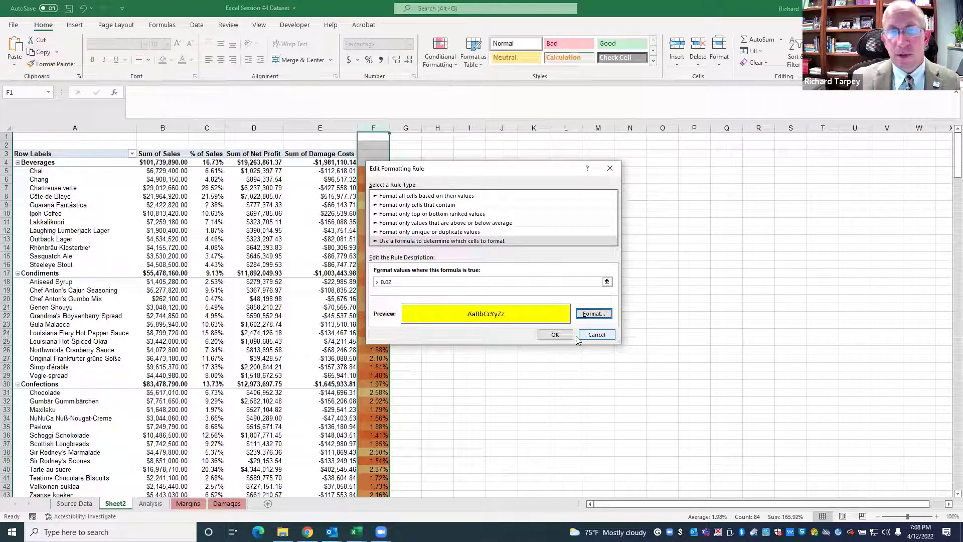
click(555, 334)
click(680, 329)
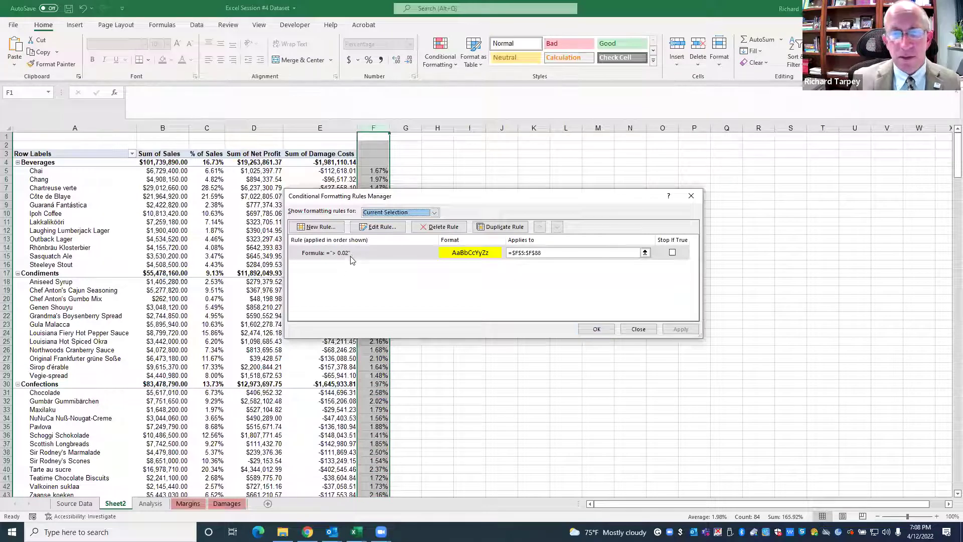
click(594, 329)
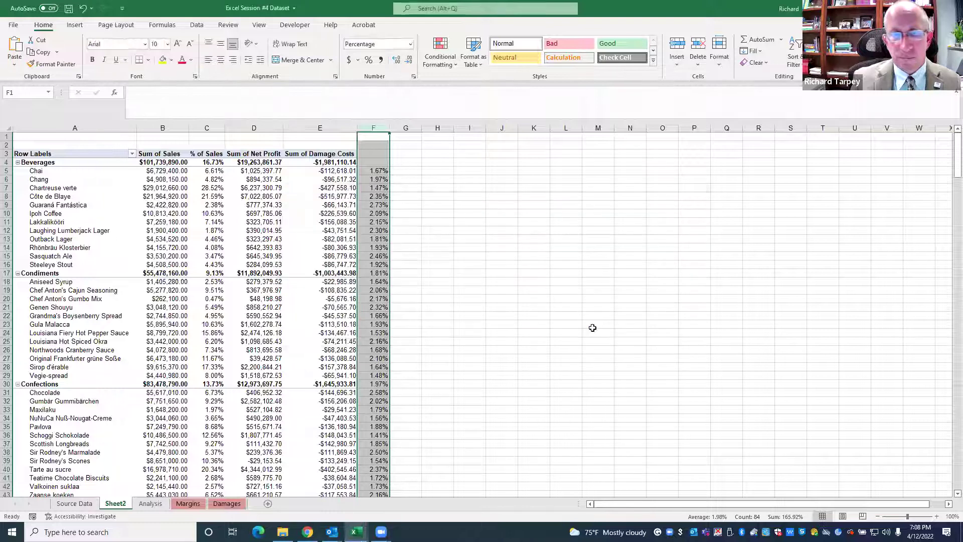
click(467, 293)
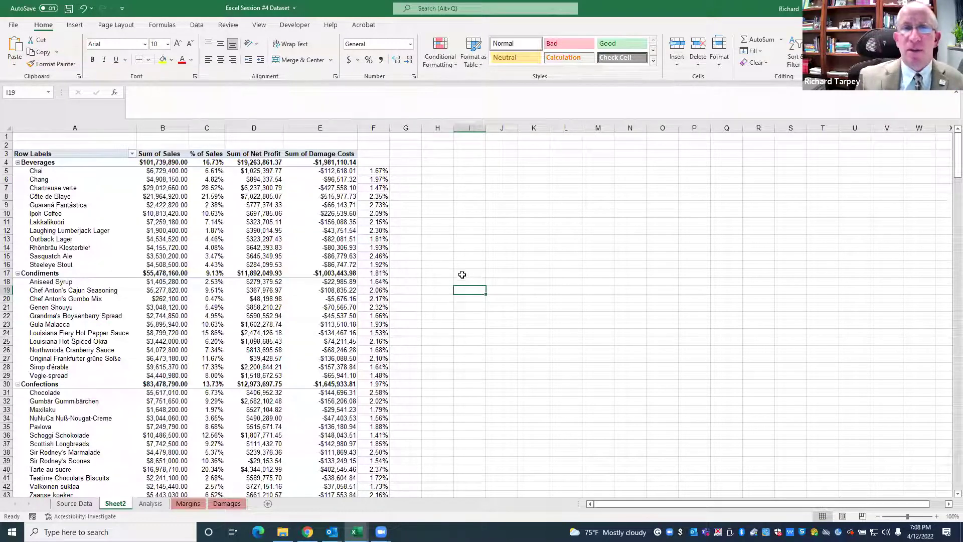
click(481, 227)
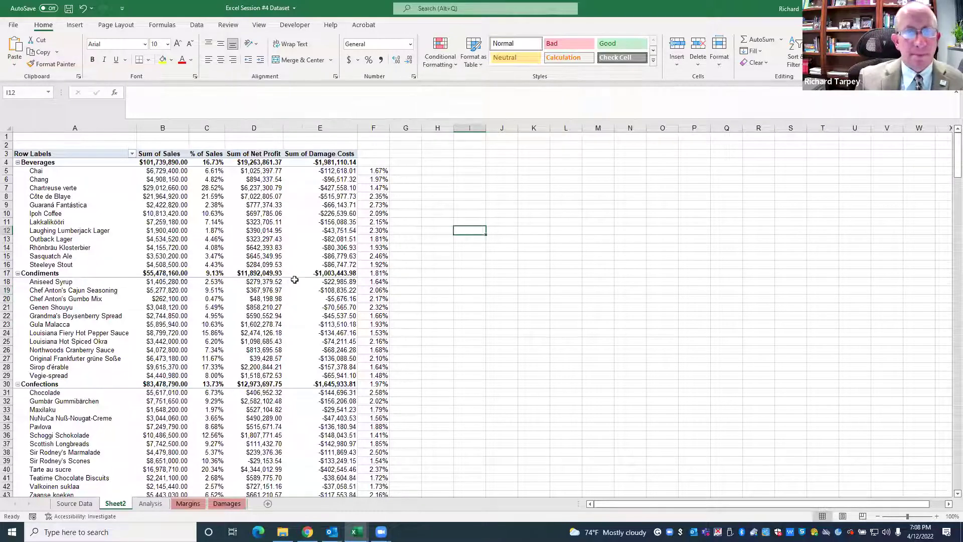
scroll(295, 279, down, 2)
scroll(295, 279, up, 1)
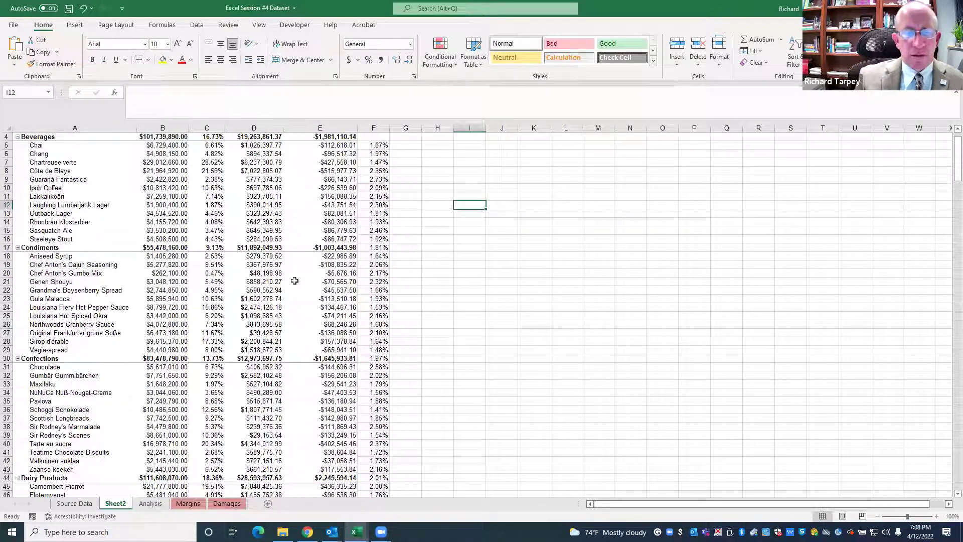
scroll(295, 280, up, 1)
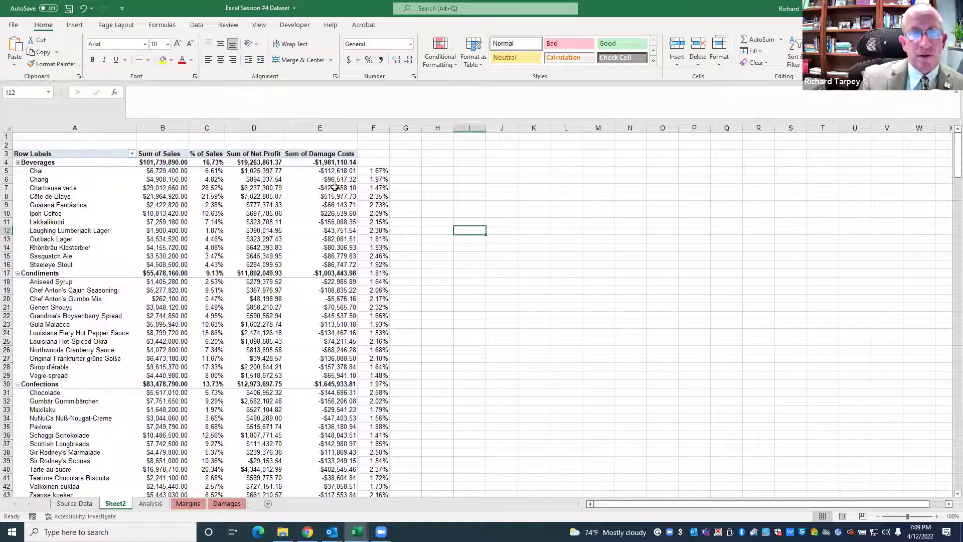
drag(373, 171, 376, 263)
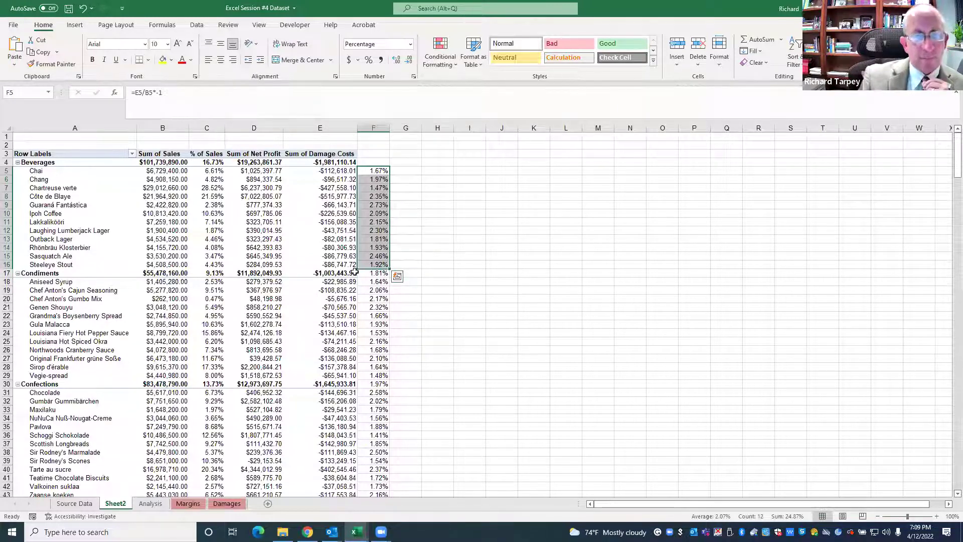
Copy the damage-percentage formula from F5 into F4:F17, so F4 shows Beverages at 1.95%
click(375, 172)
key(ctrl+c)
click(375, 162)
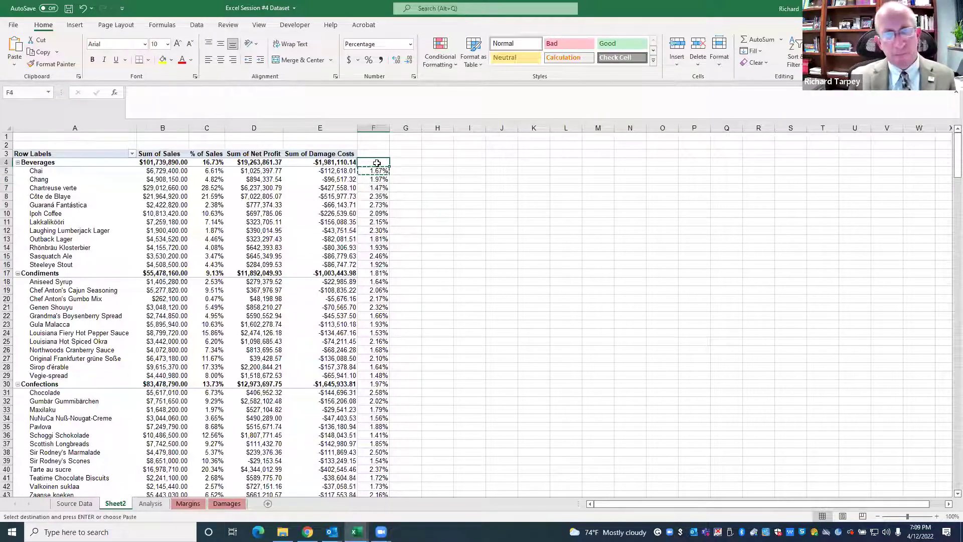
key(ctrl+v)
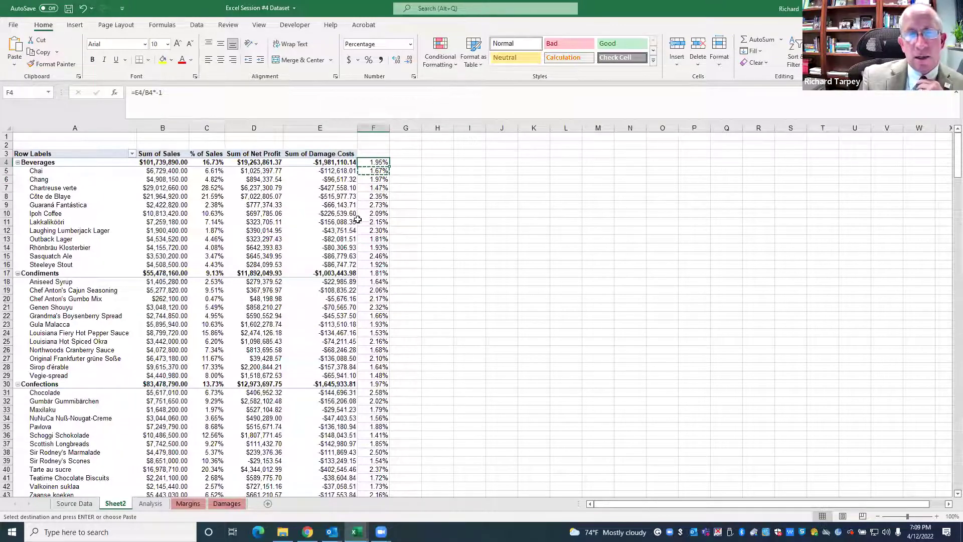
click(368, 188)
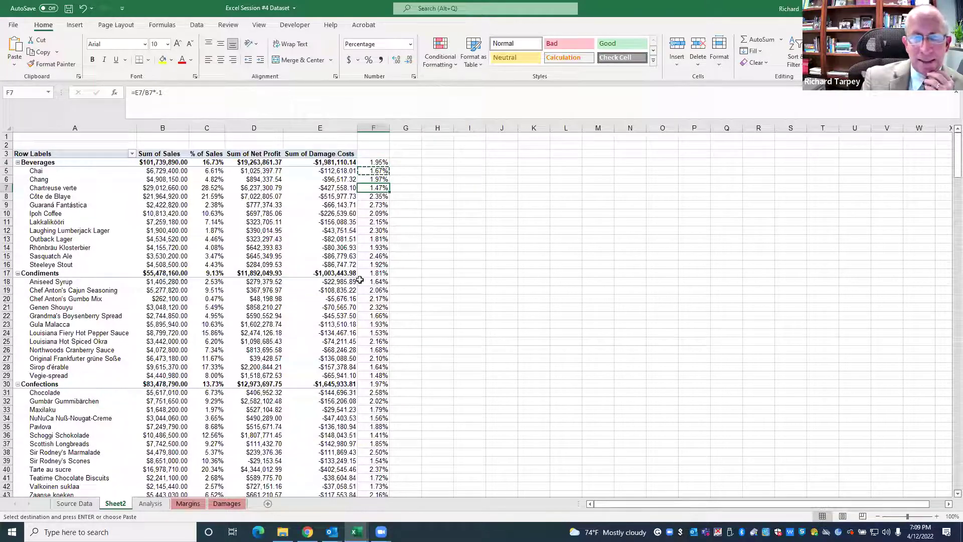
click(388, 164)
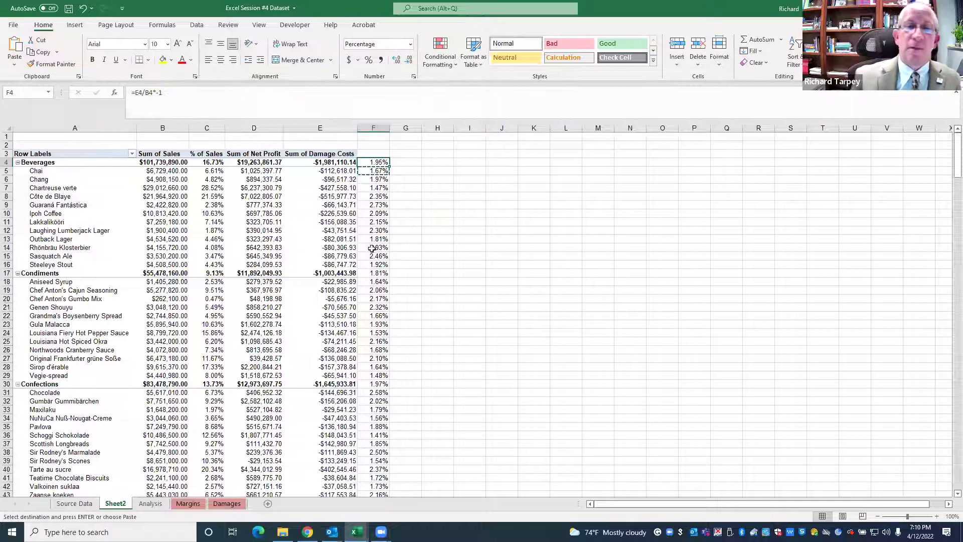
drag(378, 162, 371, 272)
key(ctrl+v)
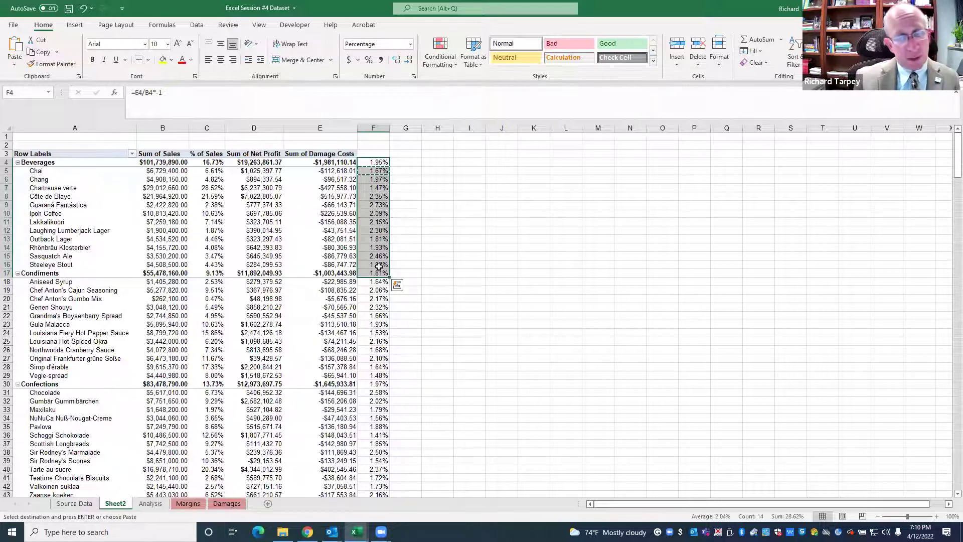
Review the Sum of Damage Costs values, the F81 margin formula and the Grand Total damage costs
click(309, 154)
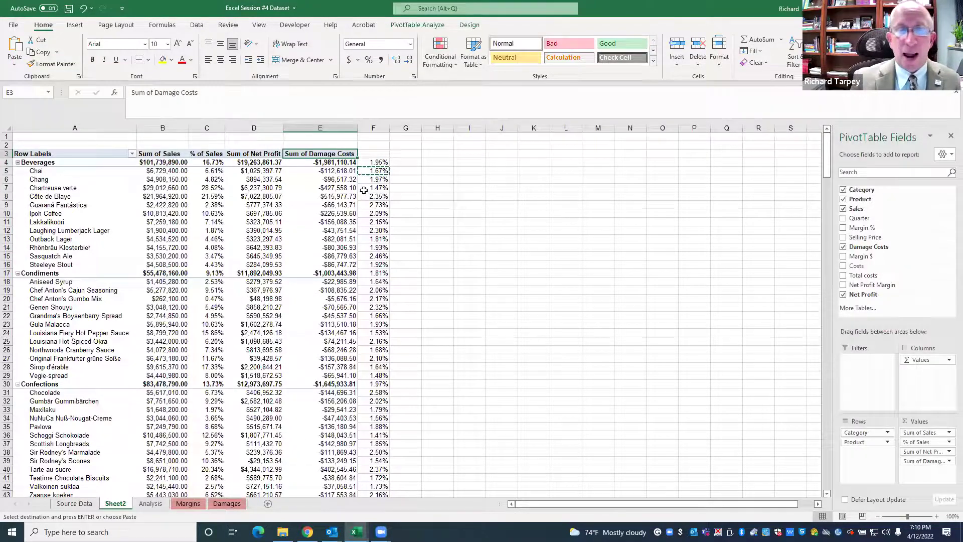
scroll(341, 238, down, 19)
scroll(342, 237, down, 6)
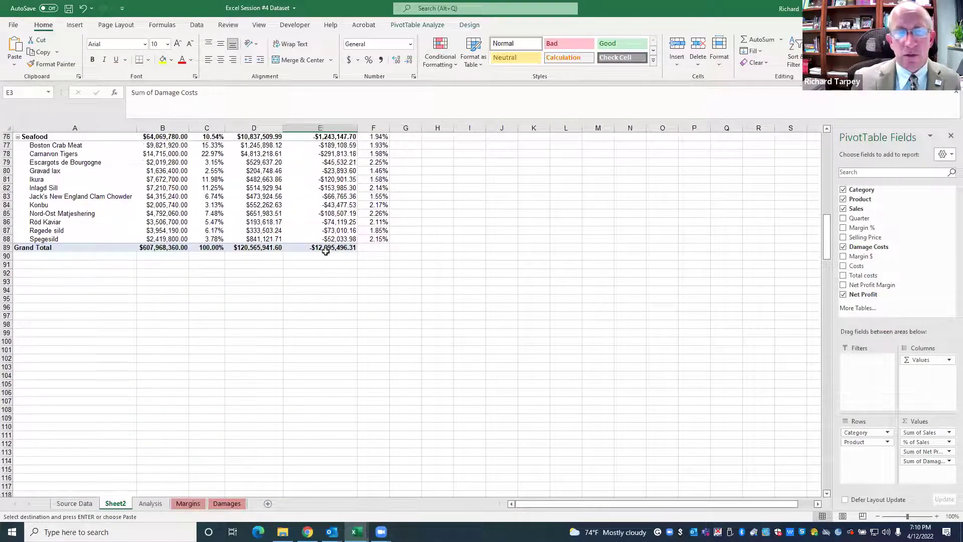
click(374, 180)
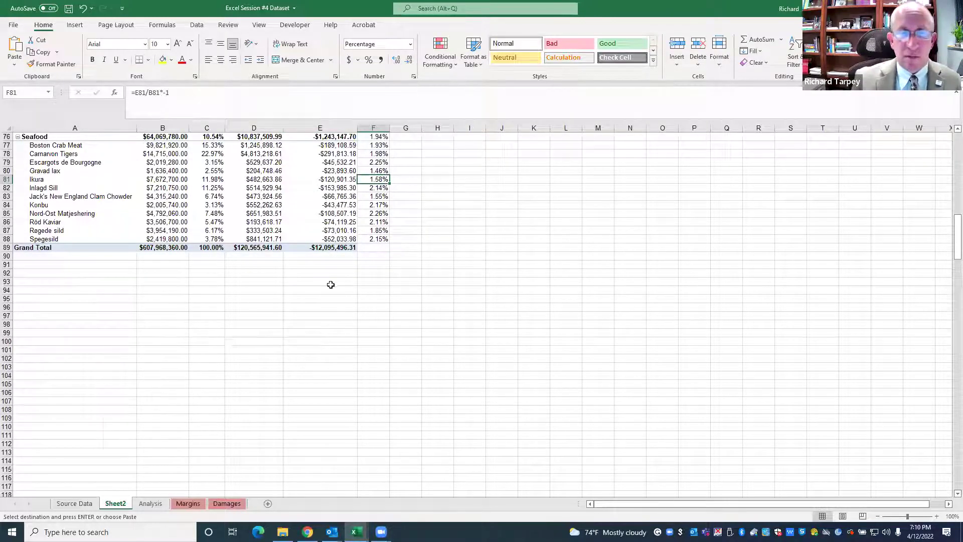
click(334, 247)
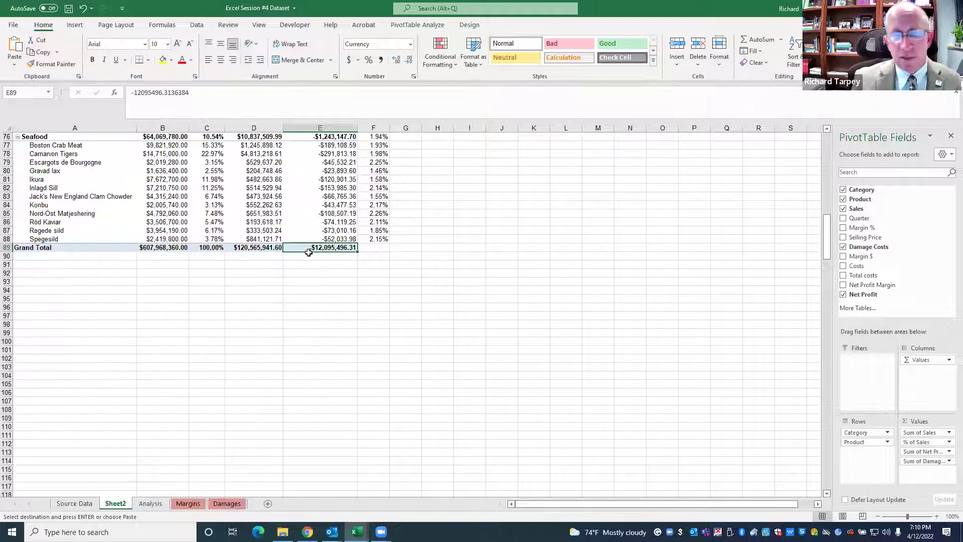
mouse_move(303, 249)
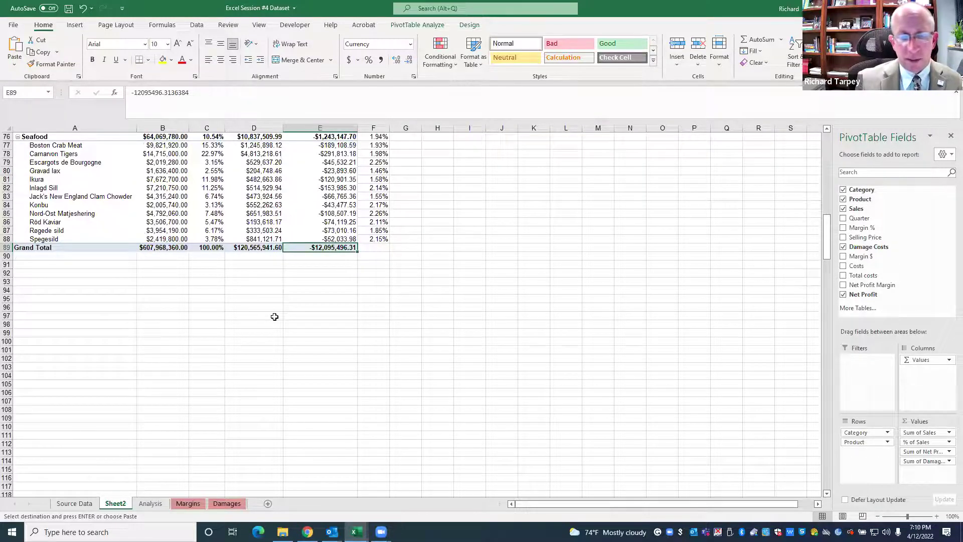
scroll(275, 317, up, 20)
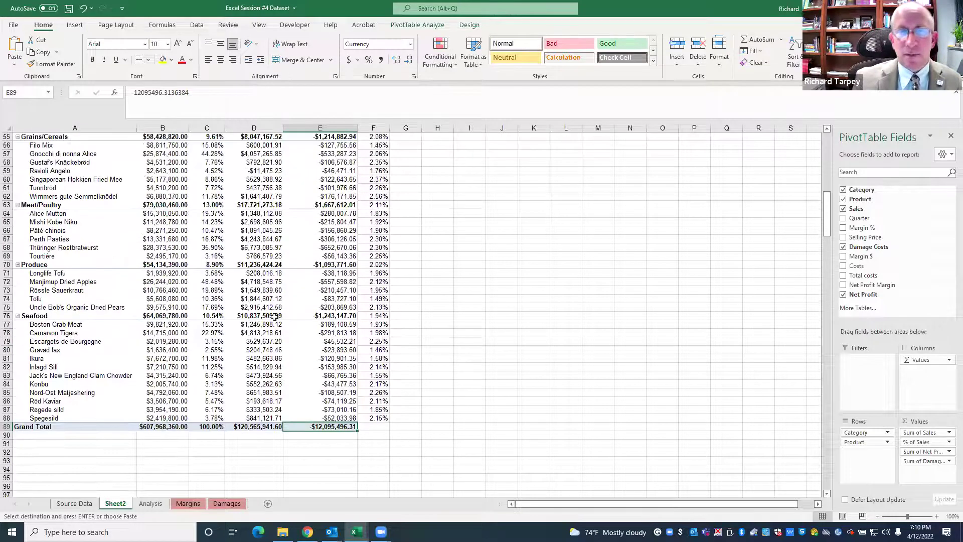
scroll(274, 317, up, 3)
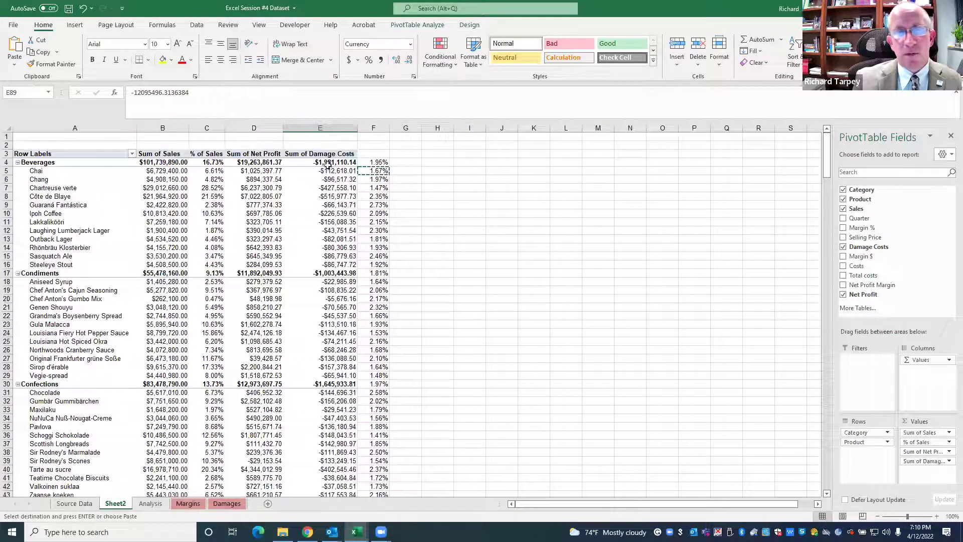
Remove Sum of Damage Costs and Sum of Net Profit from the pivot's Values area
drag(321, 154, 320, 332)
click(523, 253)
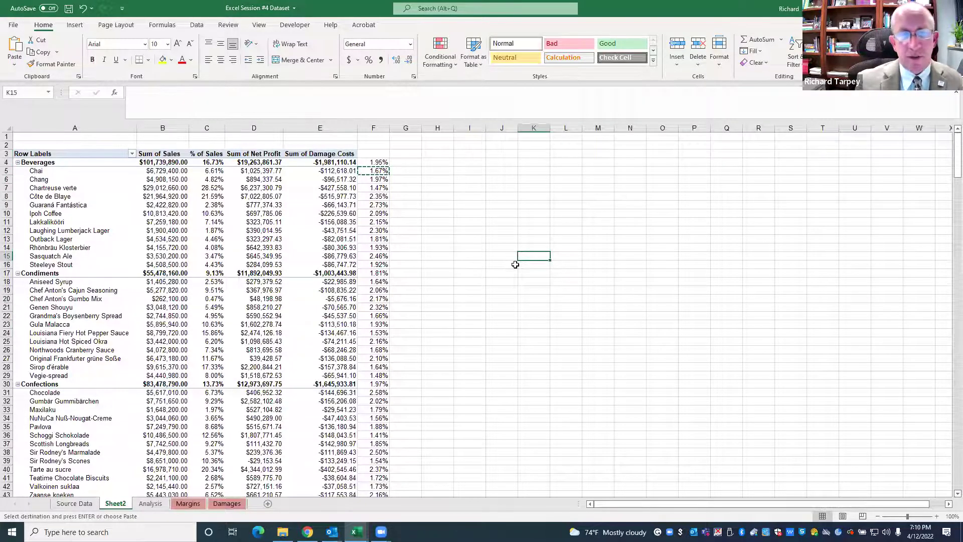
scroll(542, 253, down, 11)
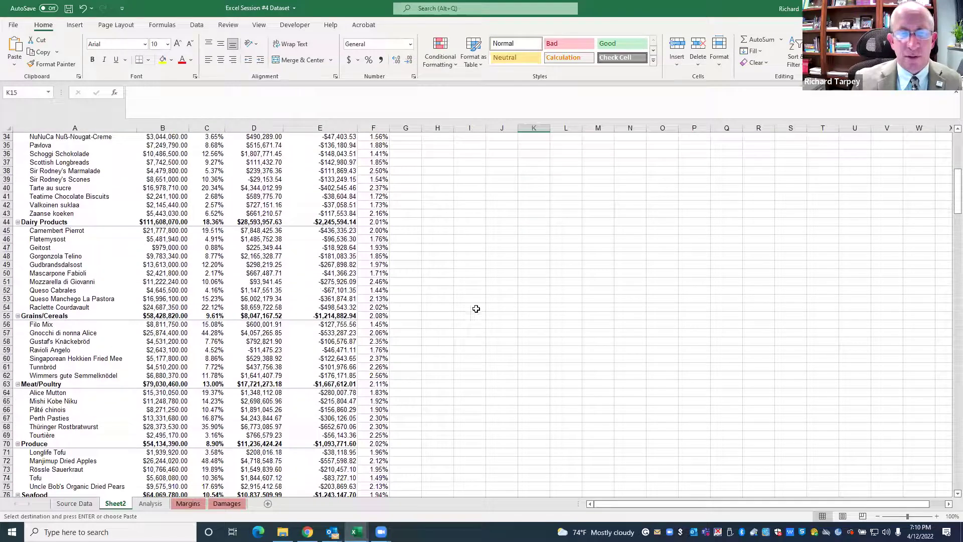
scroll(476, 308, down, 9)
click(341, 375)
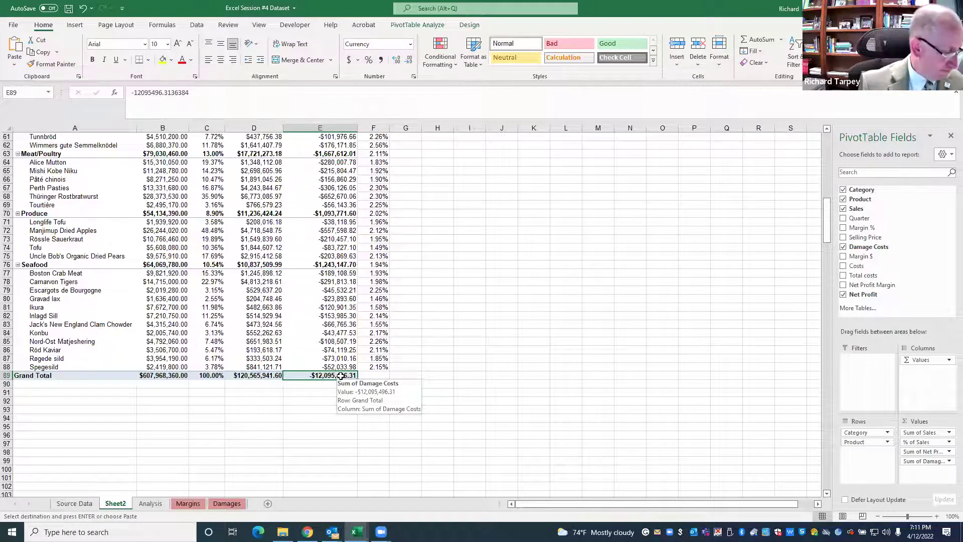
scroll(398, 268, up, 9)
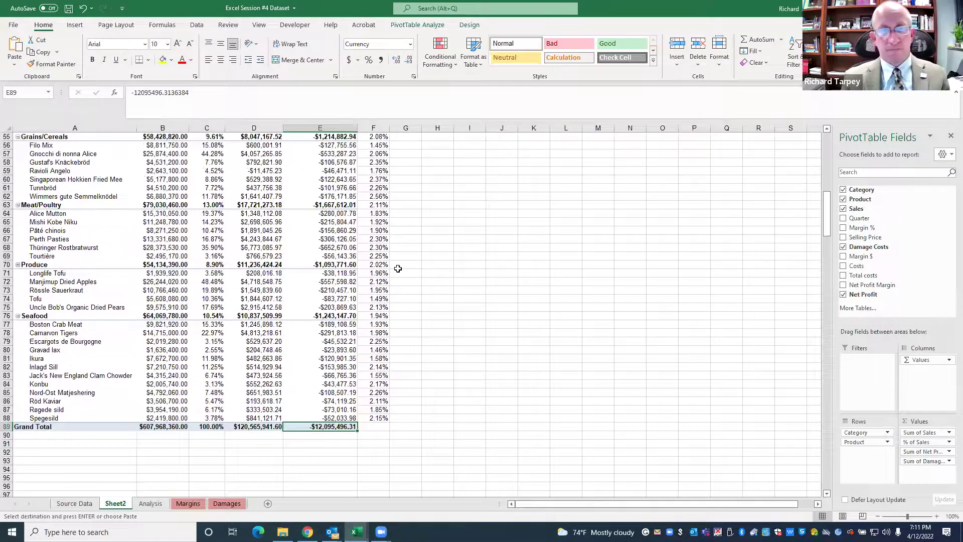
scroll(414, 288, up, 7)
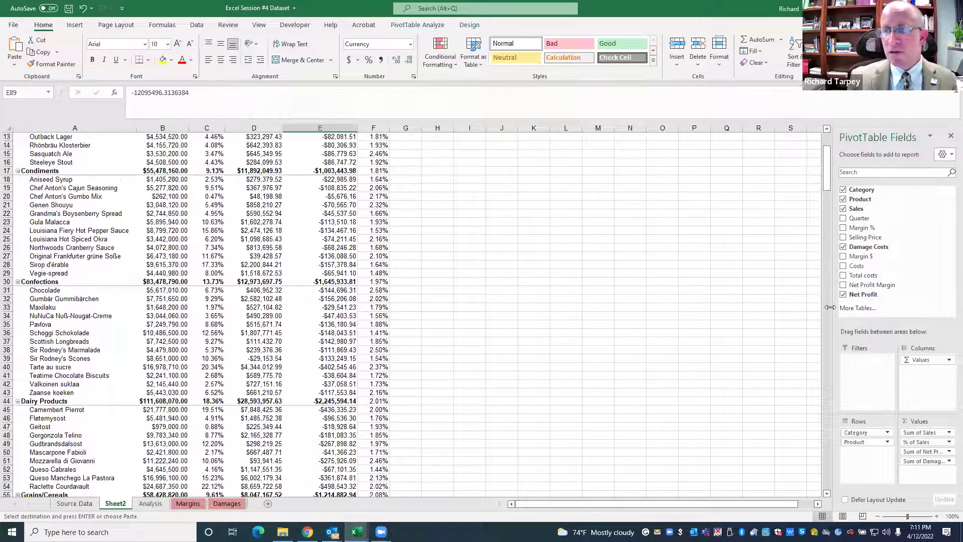
drag(925, 461, 870, 249)
drag(926, 455, 936, 289)
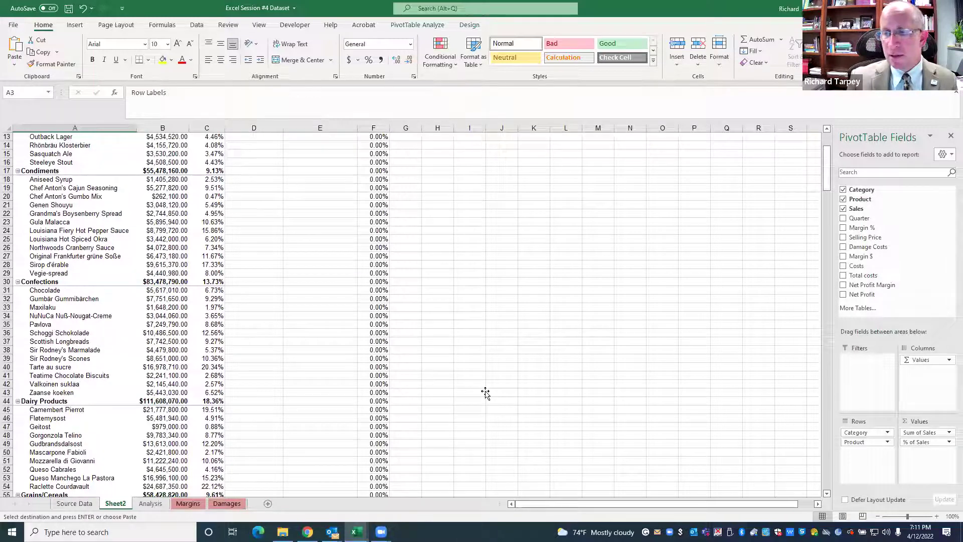
Delete the leftover 0.00% column F and return to the top of the pivot table
right_click(373, 129)
click(410, 223)
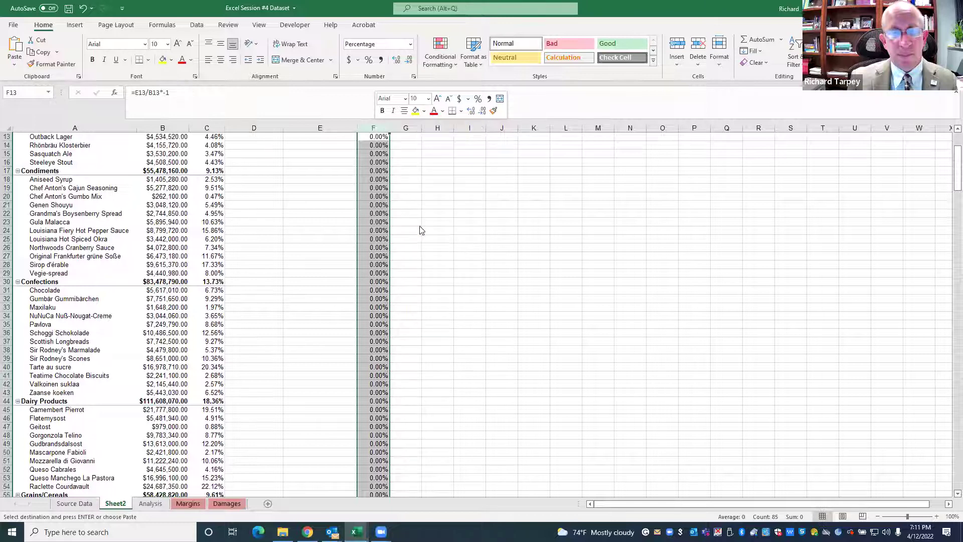
scroll(216, 210, up, 2)
scroll(217, 210, up, 2)
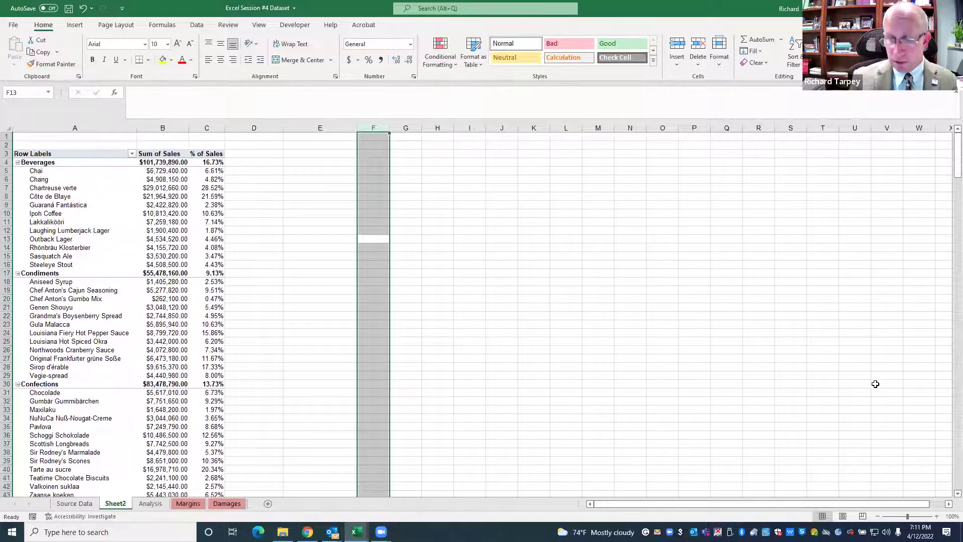
key(ctrl+Home)
click(77, 205)
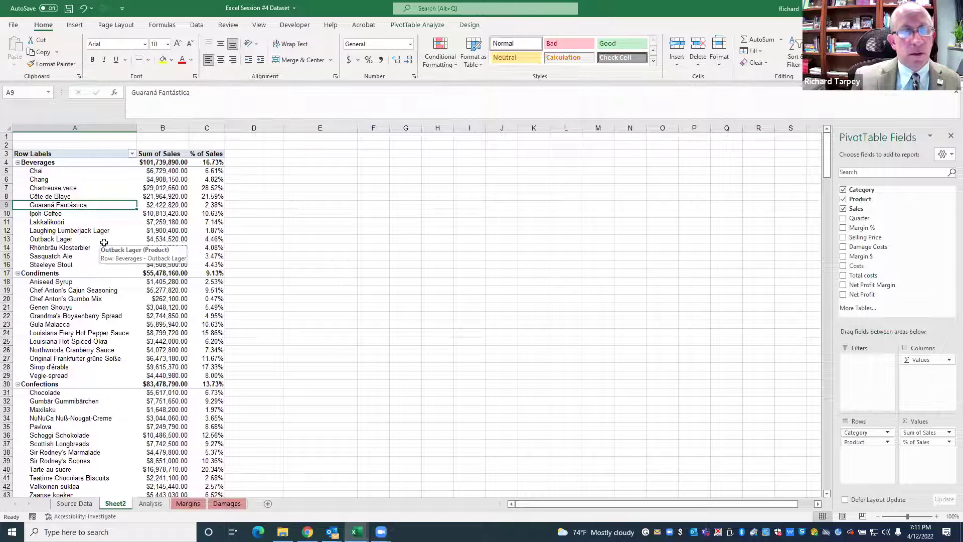
click(156, 172)
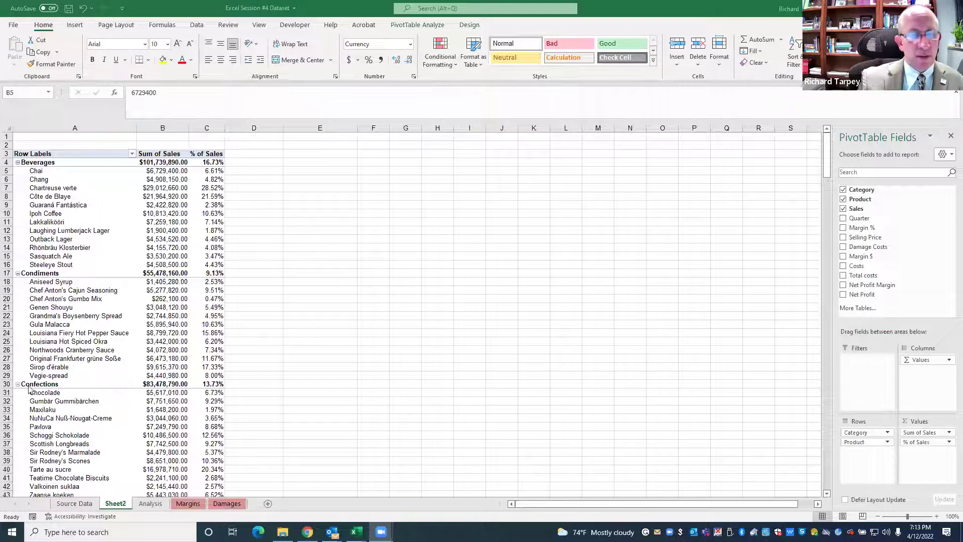
scroll(29, 388, down, 3)
scroll(126, 392, up, 3)
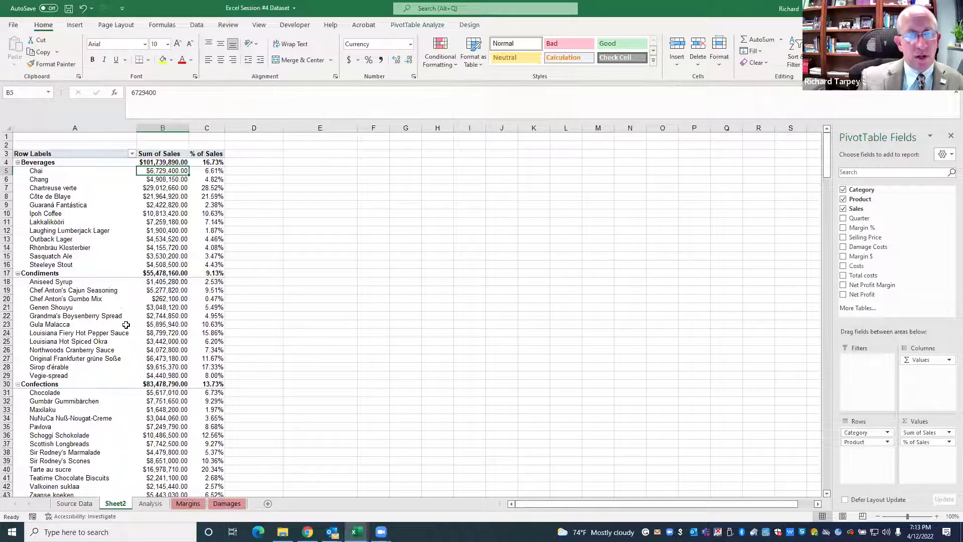
click(38, 230)
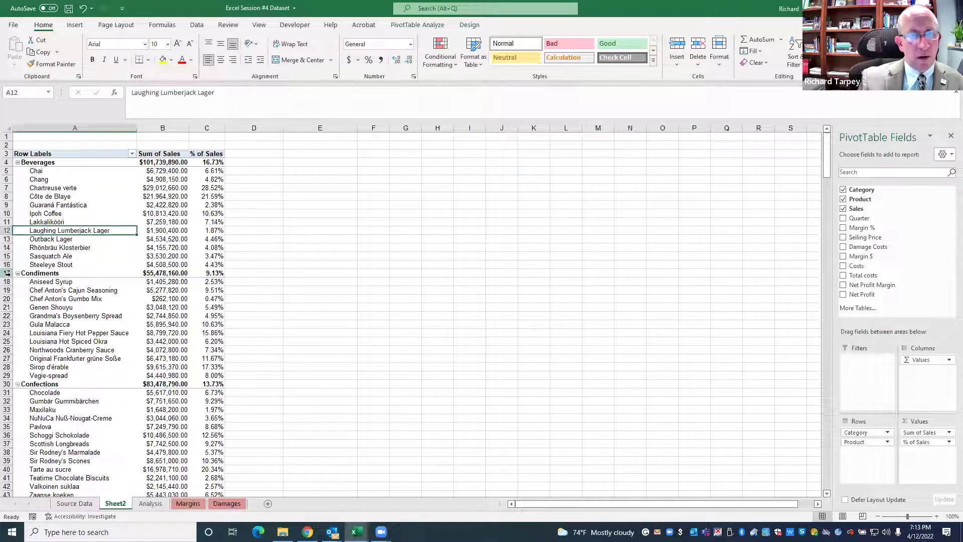
click(207, 232)
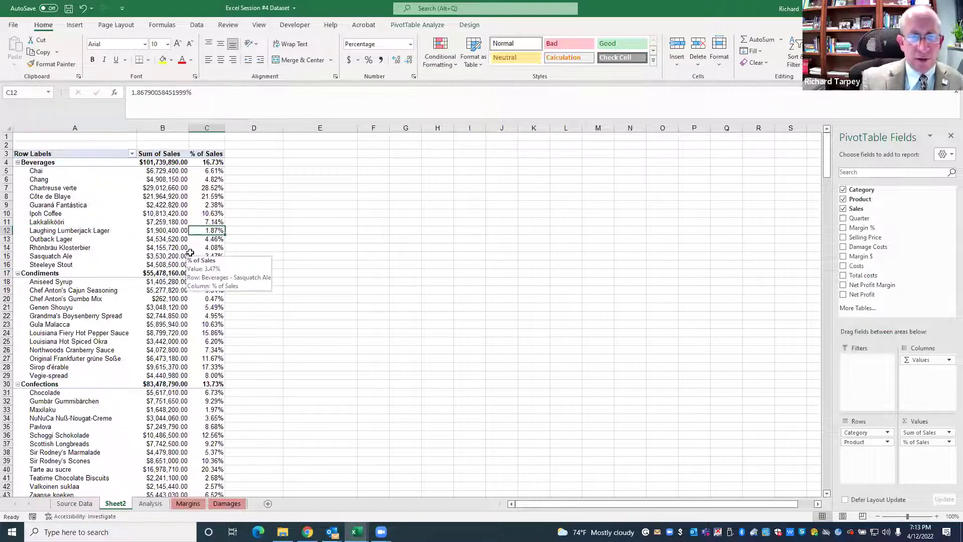
click(256, 344)
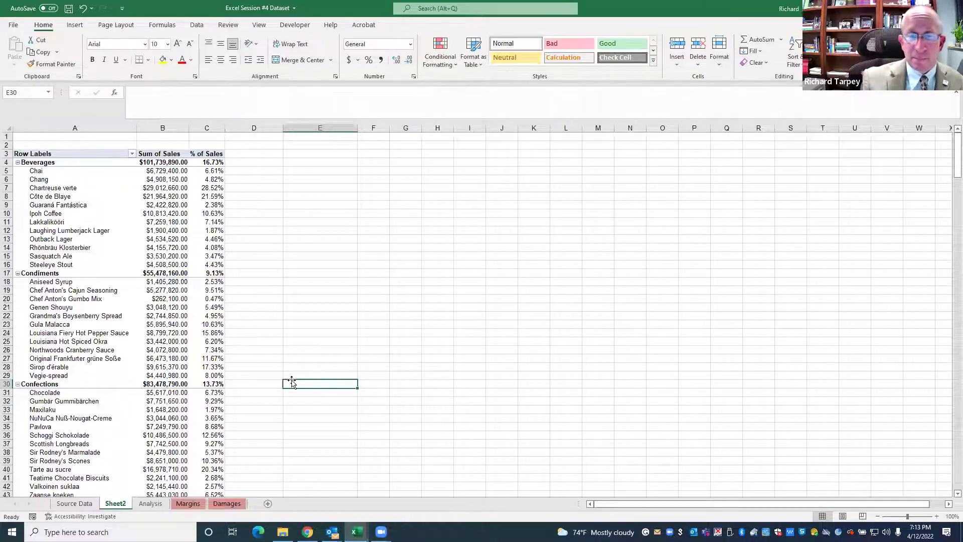
click(7, 230)
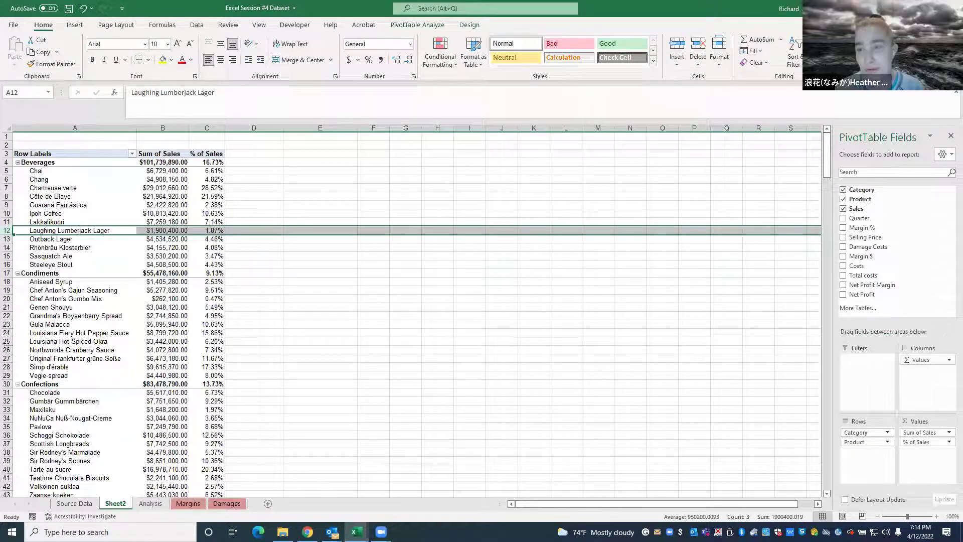
click(86, 504)
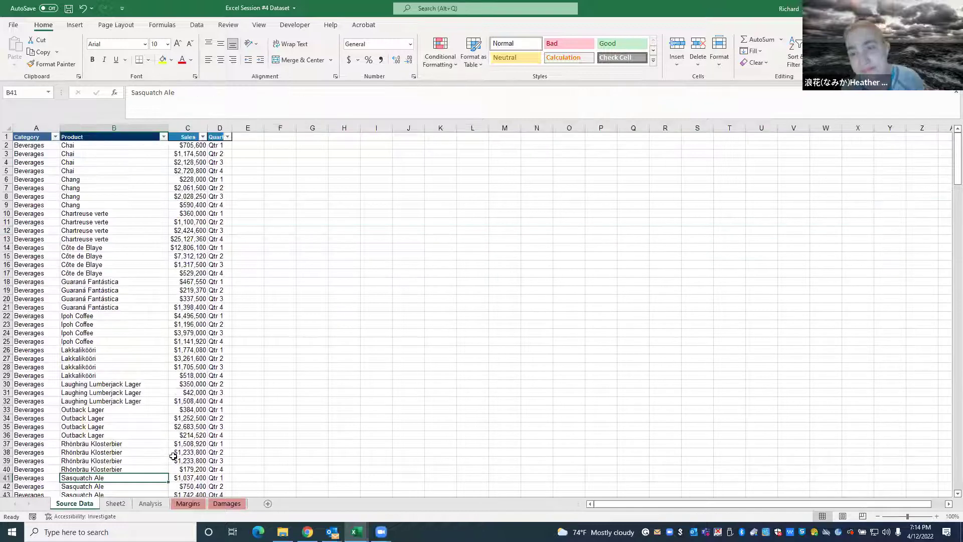
click(120, 504)
click(152, 503)
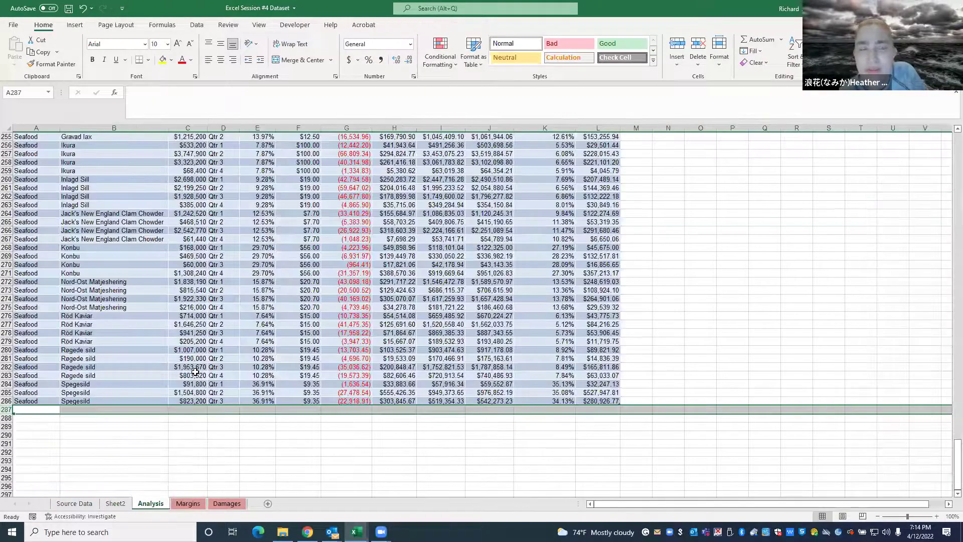
scroll(270, 238, up, 20)
scroll(270, 238, up, 20)
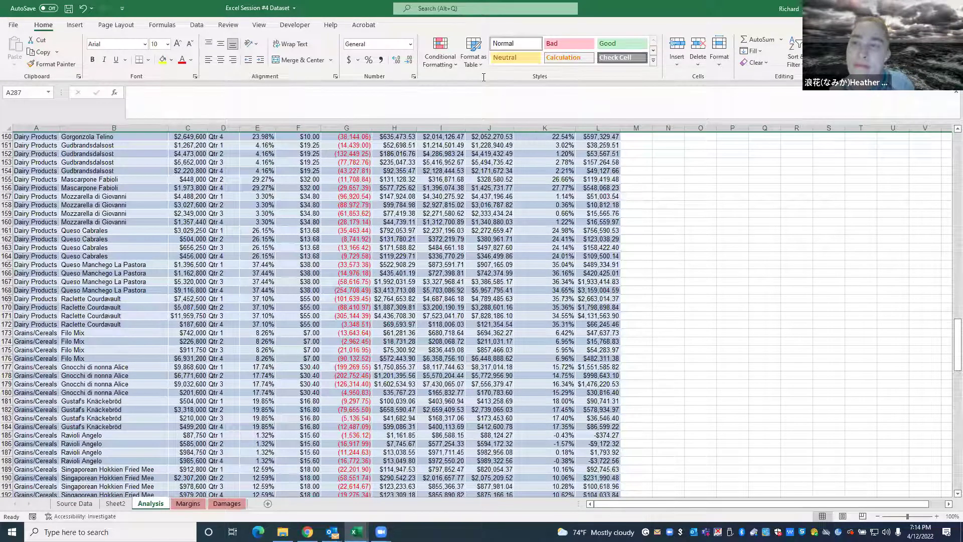
scroll(405, 375, up, 2)
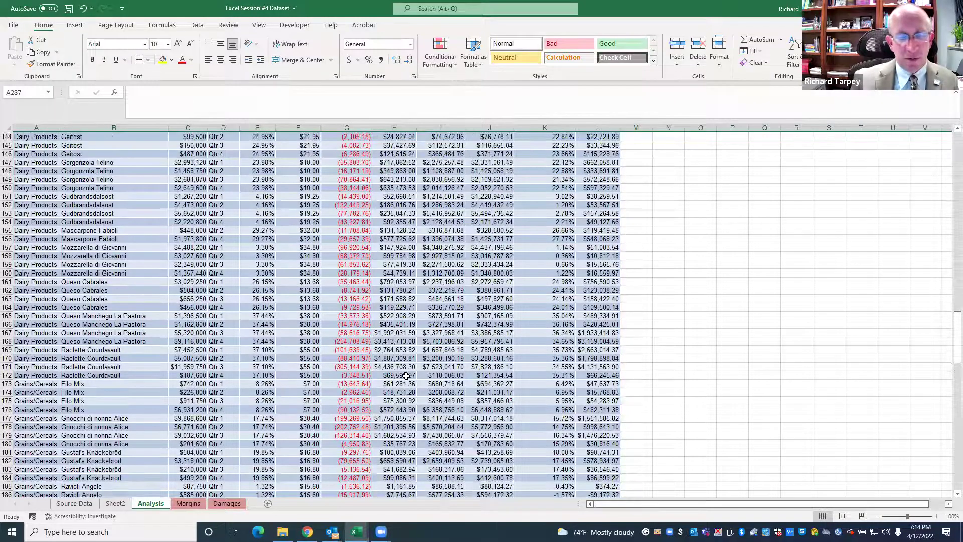
click(128, 506)
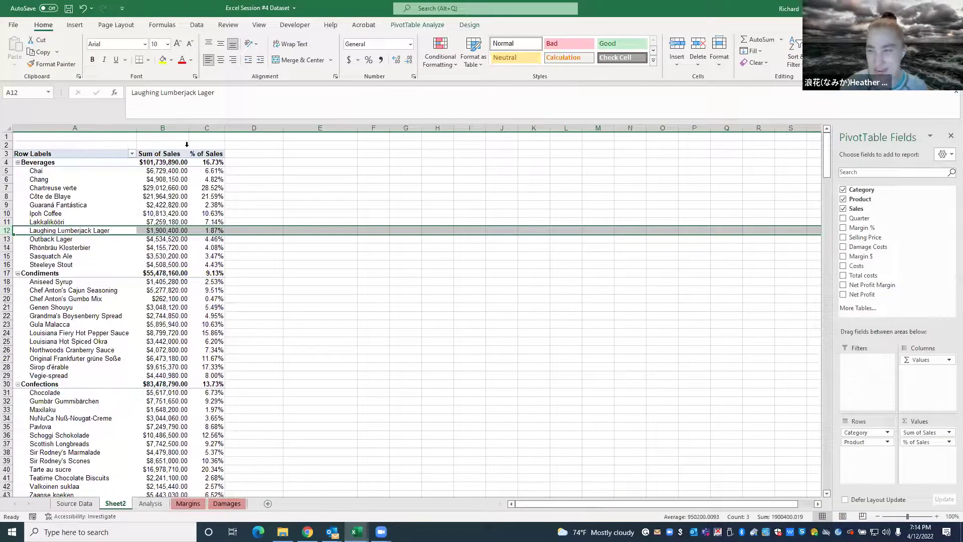
Select the Beverages % of Sales cells C5:C16 and start a new formula rule for >.02
drag(205, 171, 206, 264)
click(447, 63)
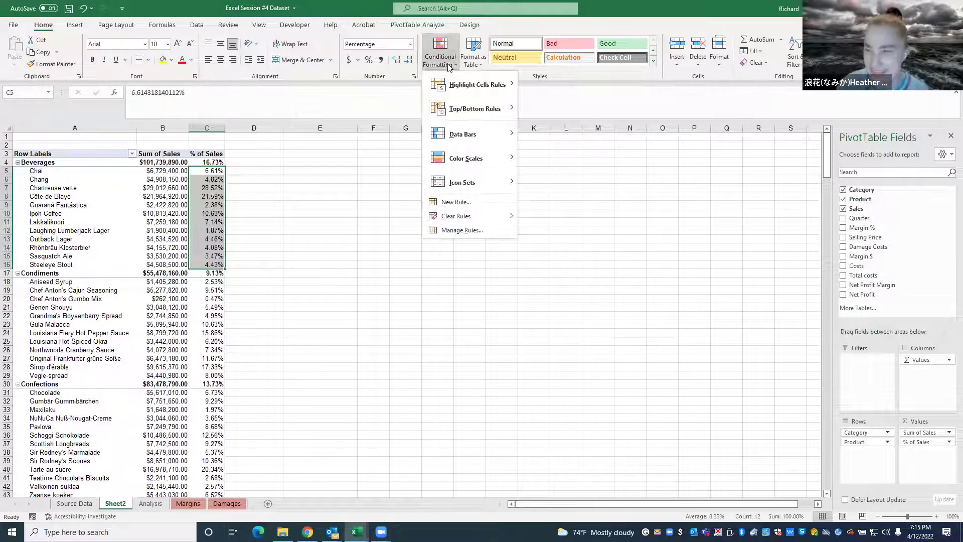
click(457, 232)
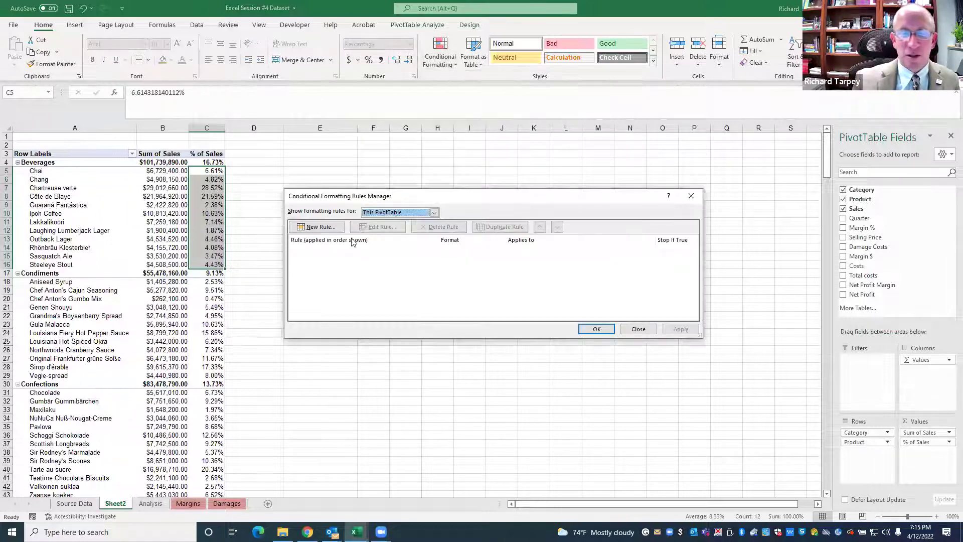
click(333, 229)
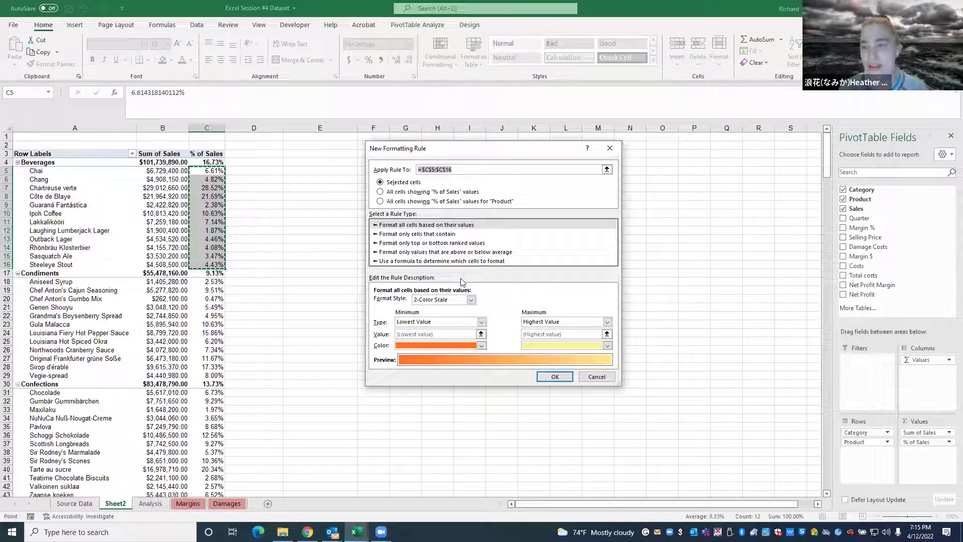
click(464, 261)
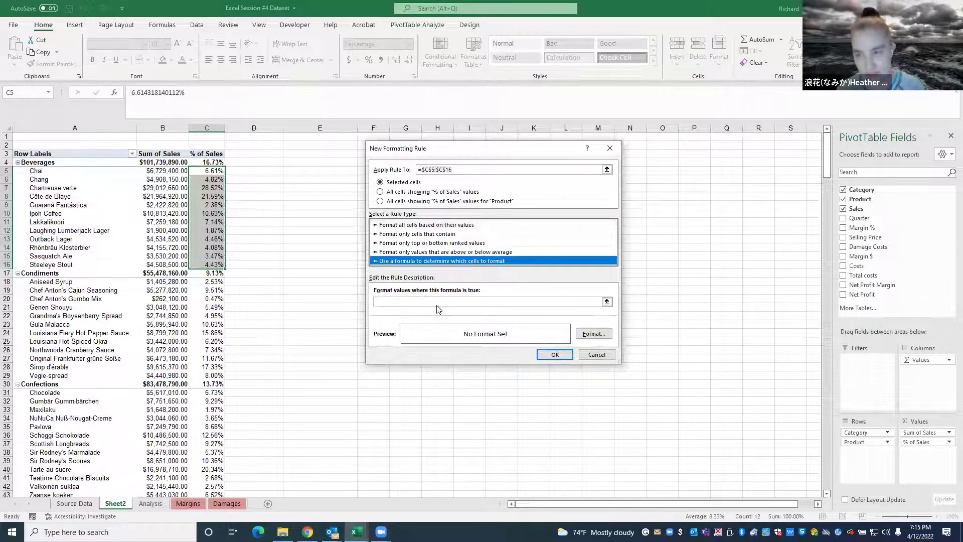
click(416, 300)
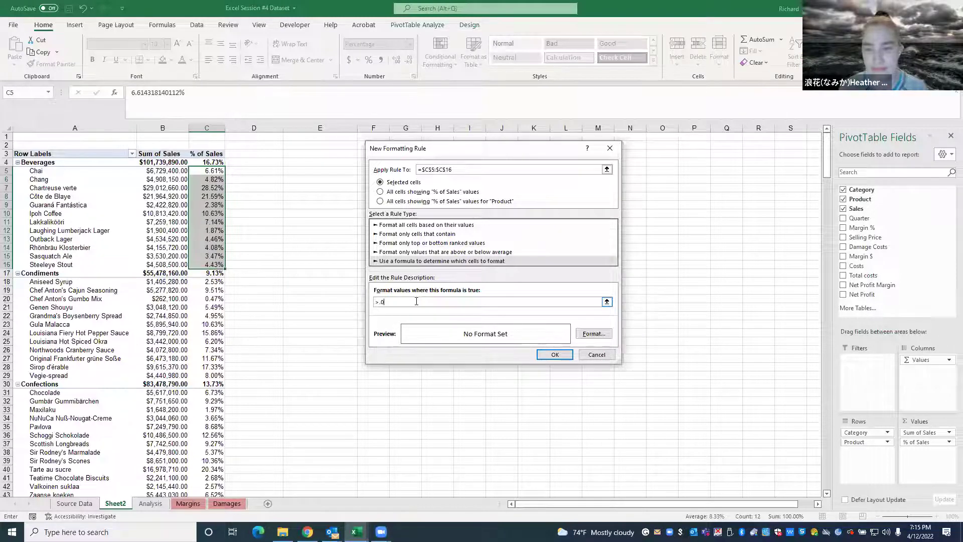
key(Tab)
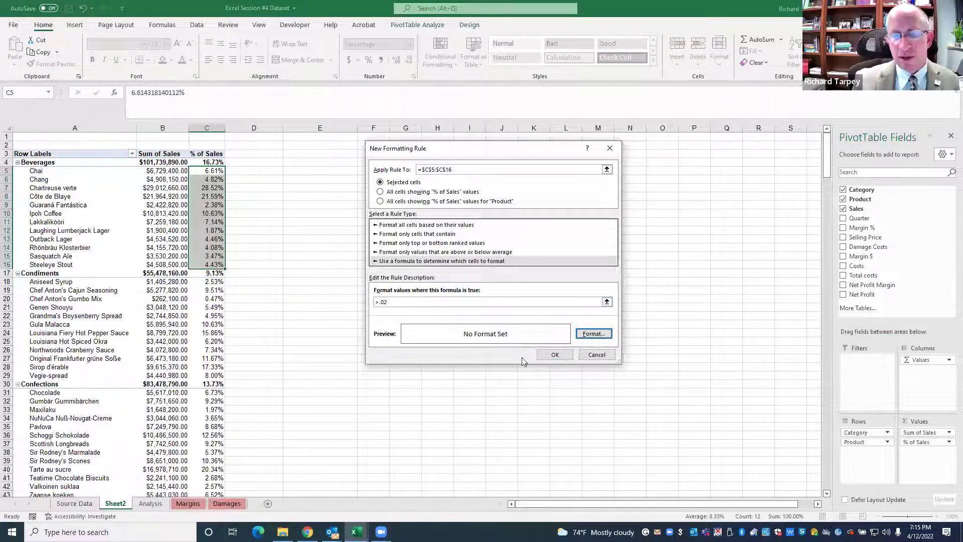
Give the rule a yellow fill, apply it, and close the Rules Manager
click(582, 334)
click(405, 240)
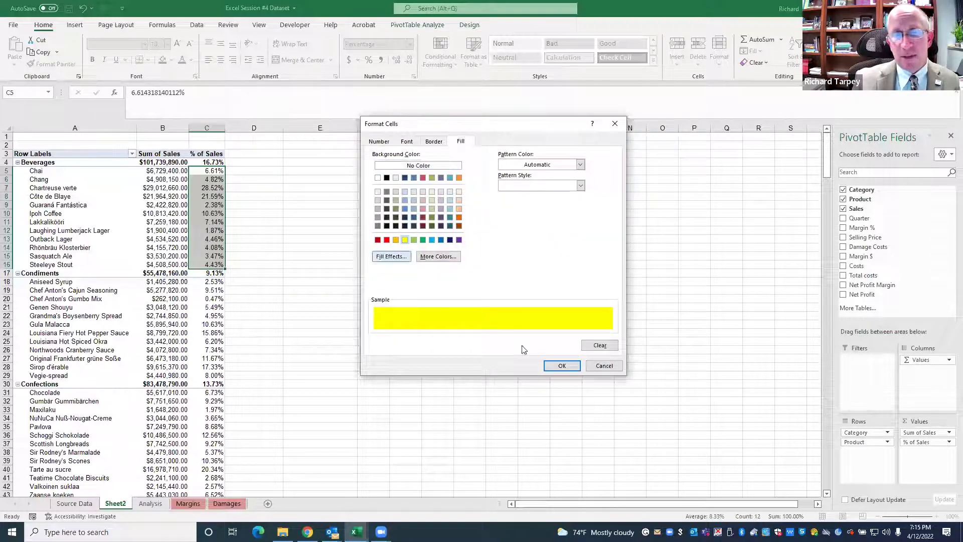
click(556, 367)
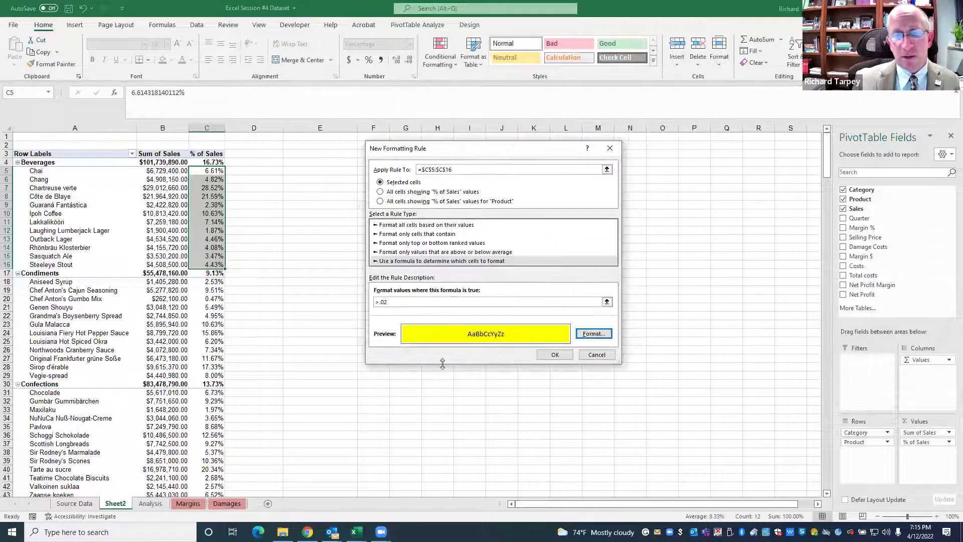
click(555, 354)
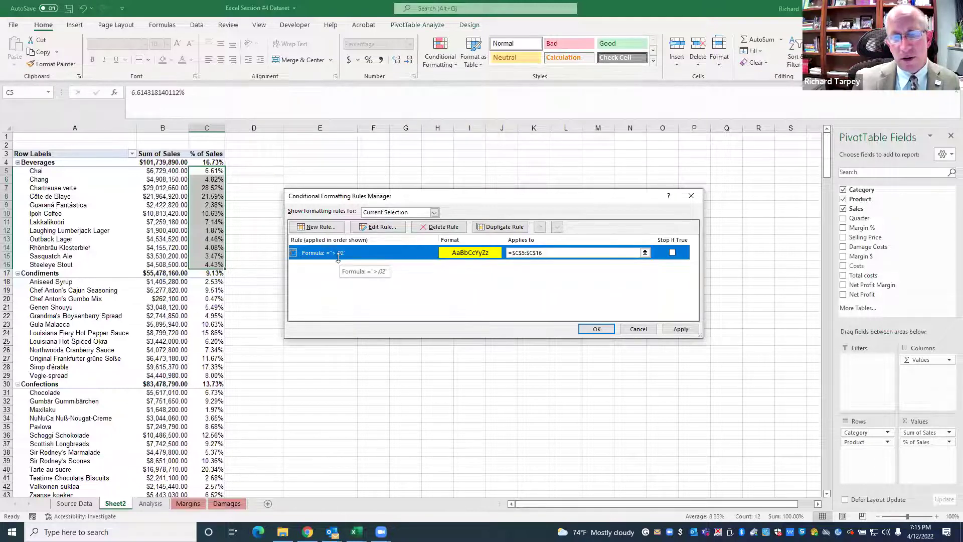
click(379, 227)
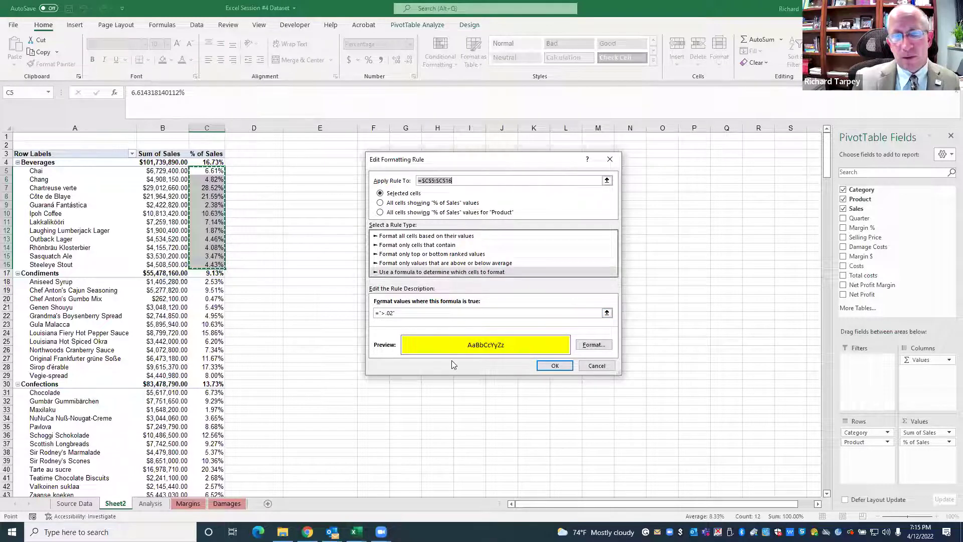
click(551, 366)
click(672, 329)
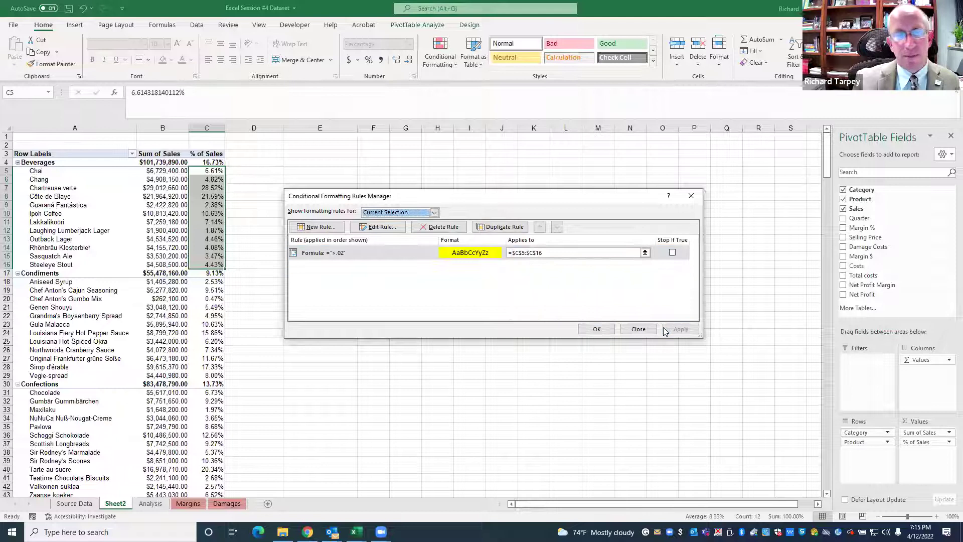
click(597, 329)
click(427, 323)
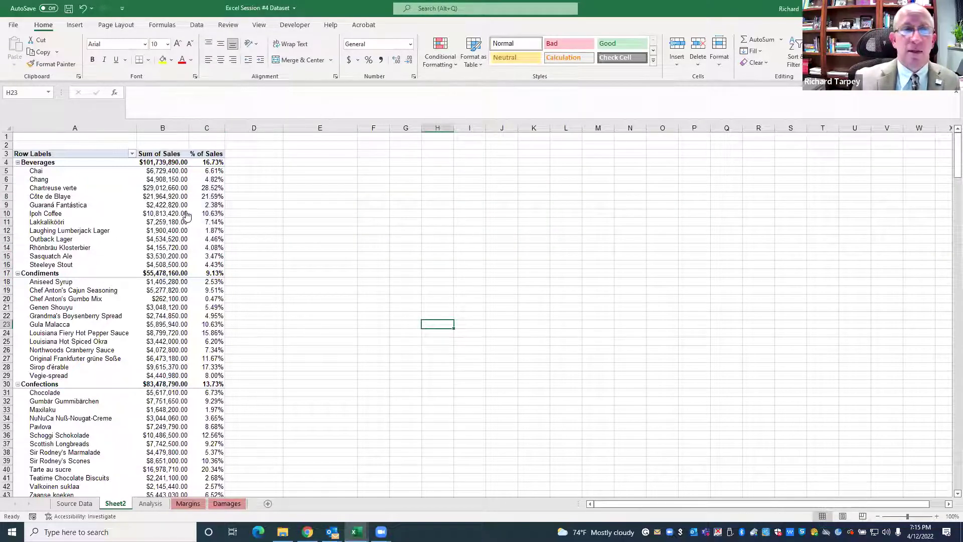
In Chrome, search Google for 'excel conditional formatting great' using the greater-than-or-equal-to suggestion
key(alt+Tab)
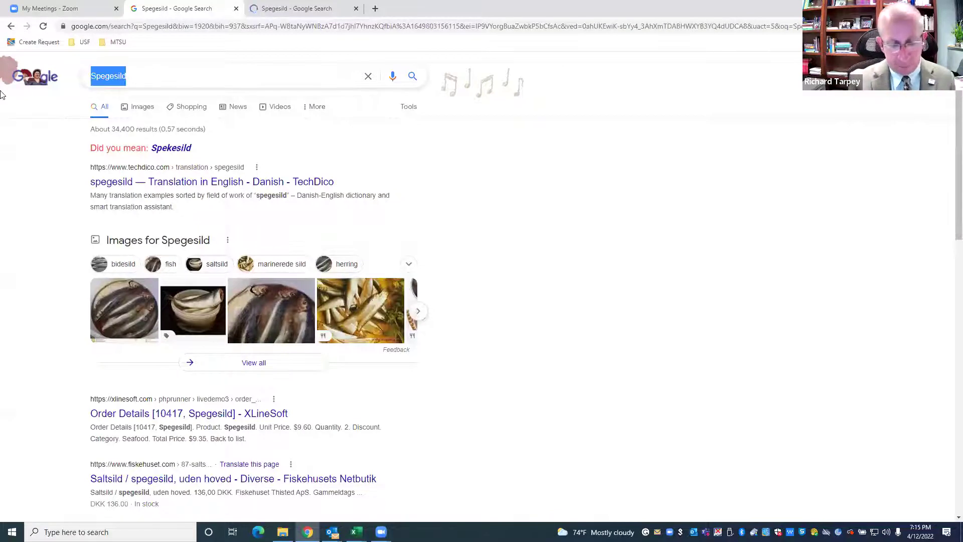
text(exc)
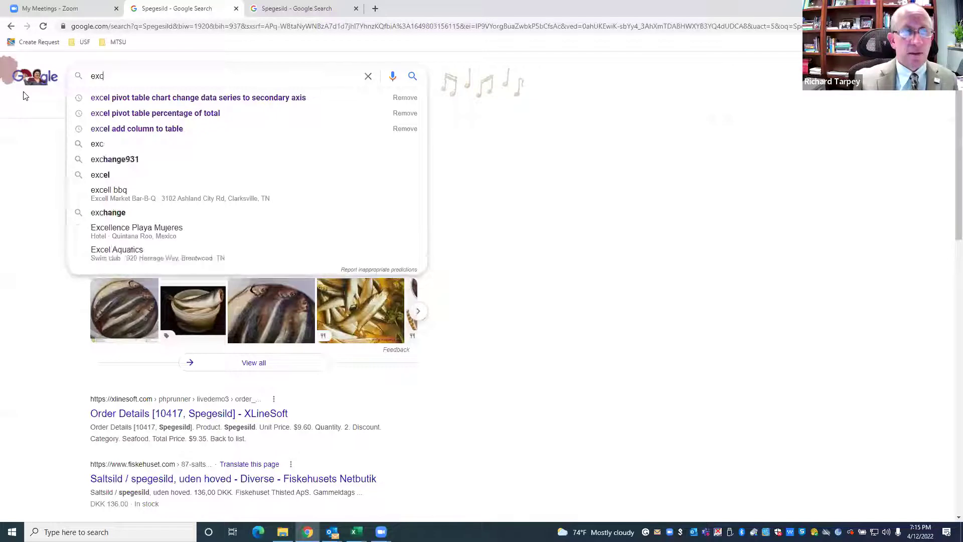
text(el)
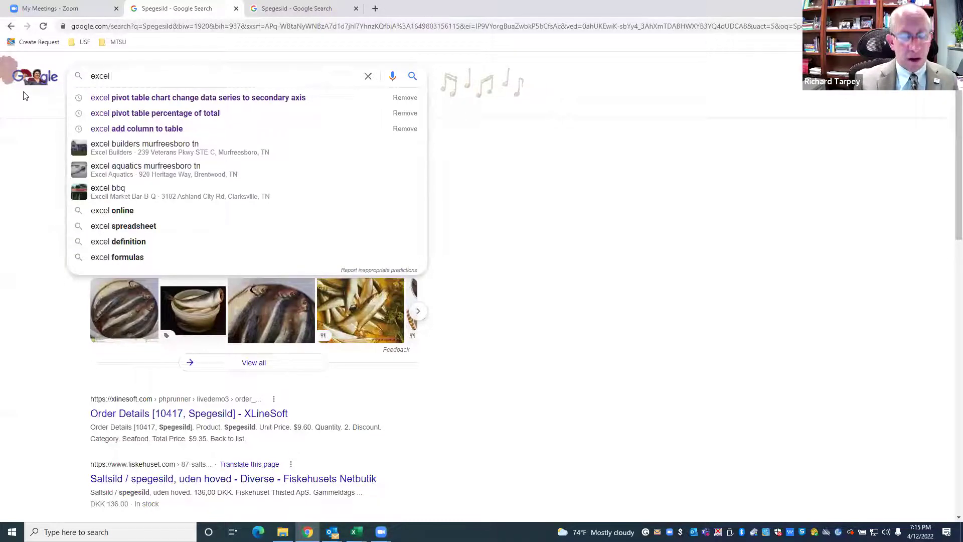
text( conditional forma)
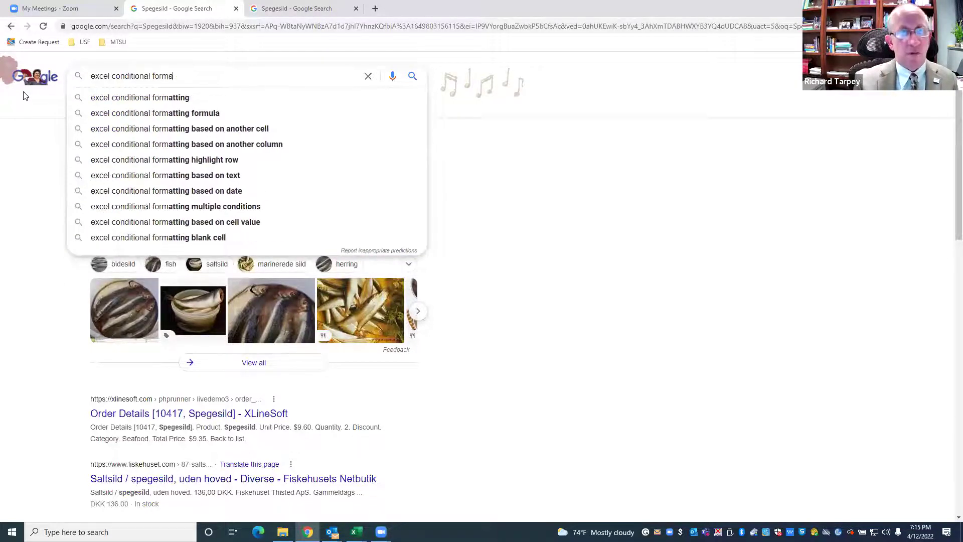
text(tting great)
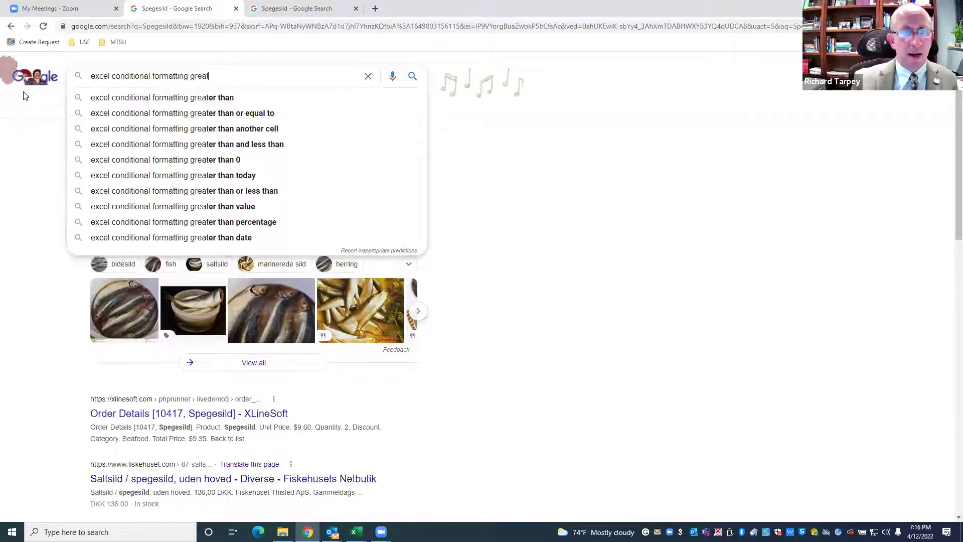
click(179, 114)
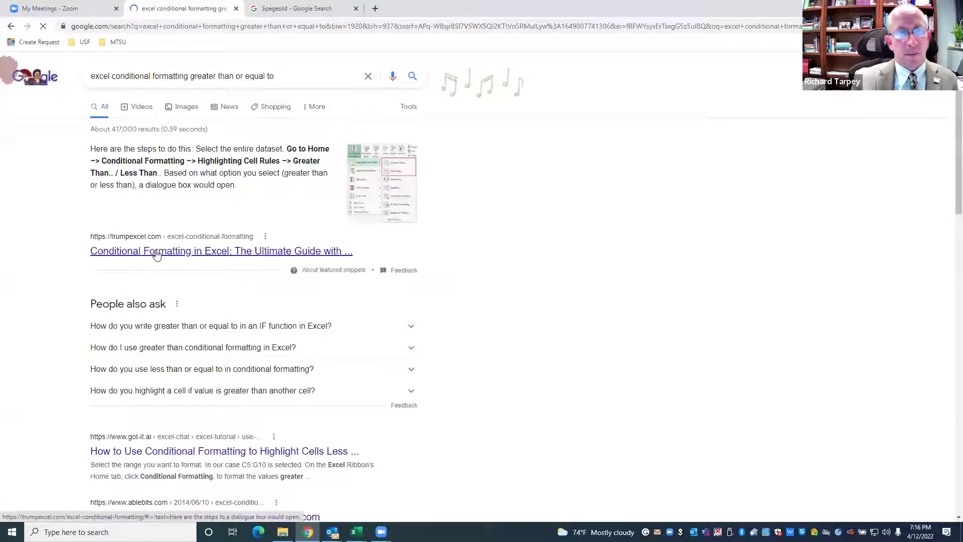
Read through the trumpexcel conditional formatting guide
click(157, 251)
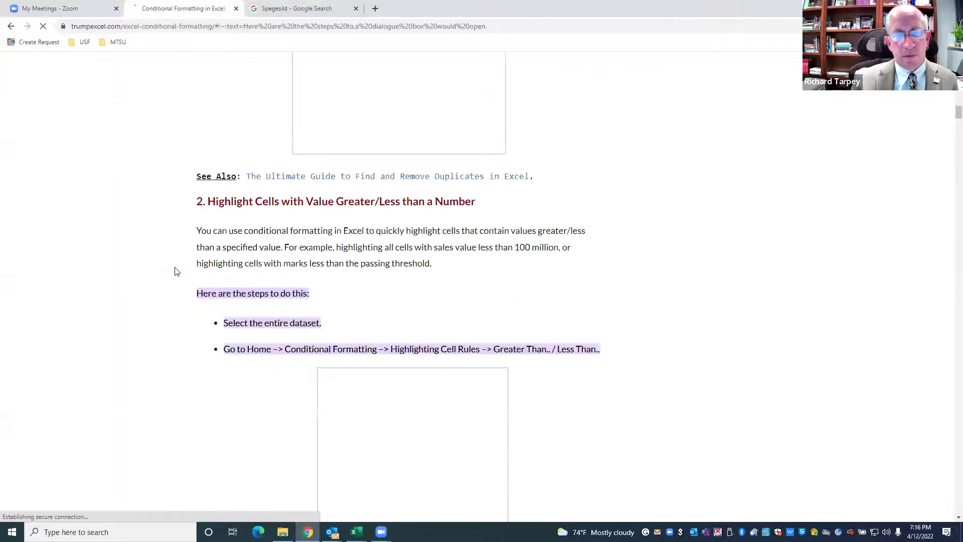
scroll(277, 269, down, 4)
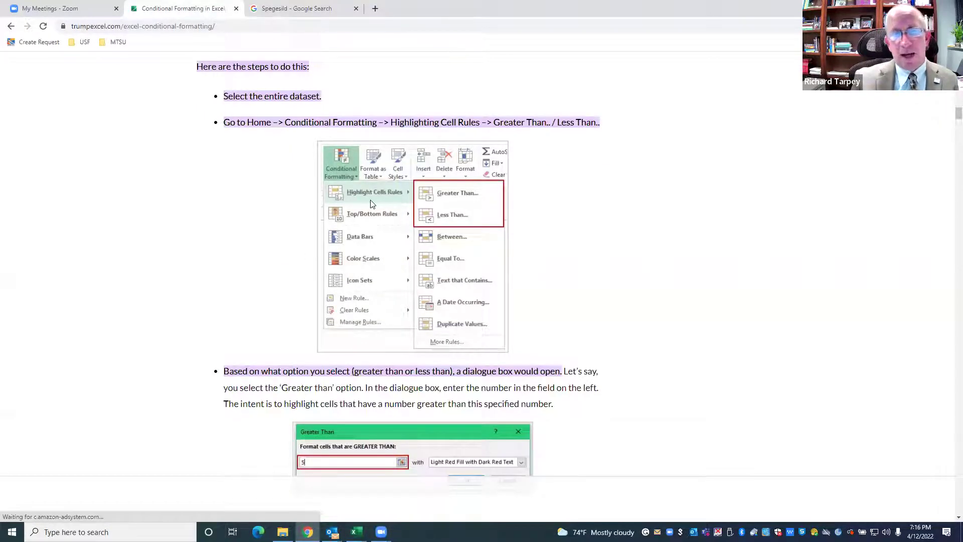
scroll(155, 318, down, 4)
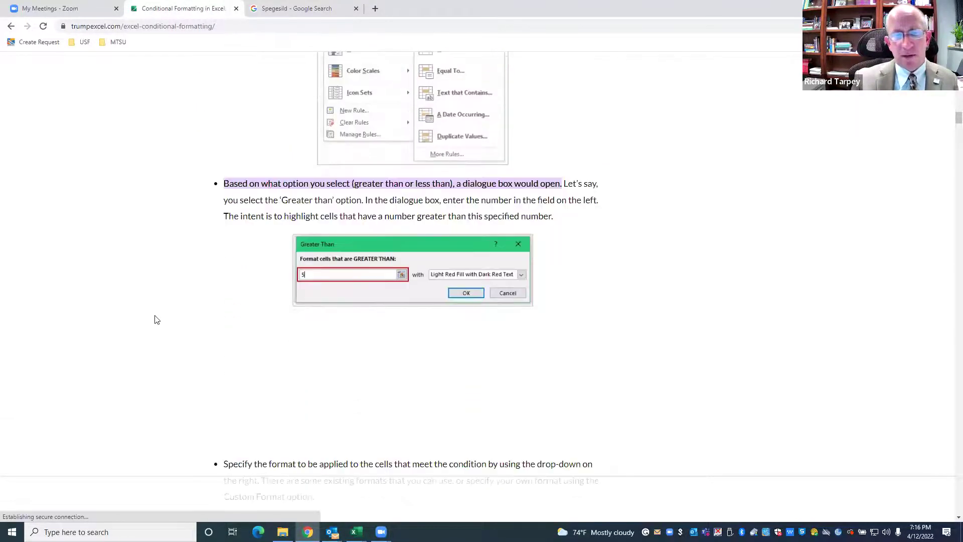
scroll(281, 321, down, 8)
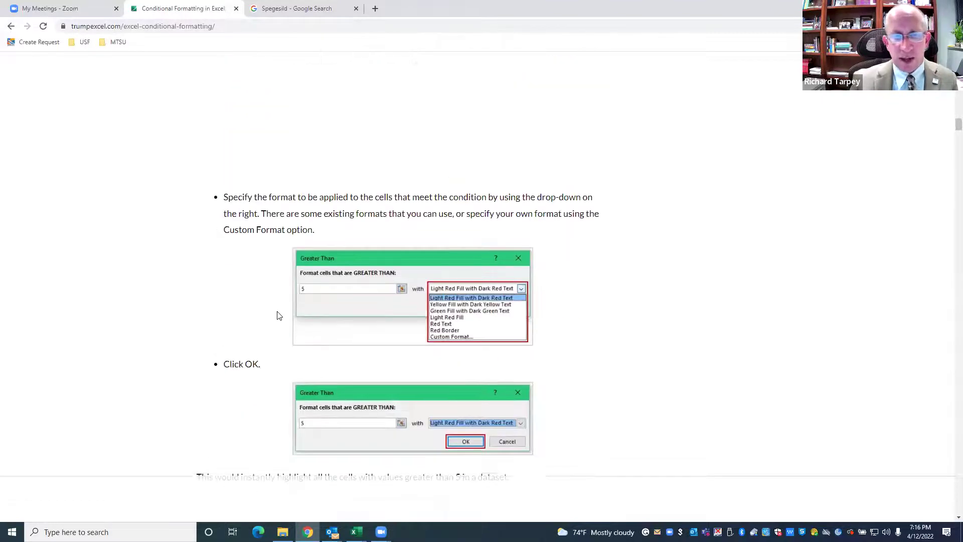
scroll(274, 311, down, 3)
scroll(273, 307, down, 6)
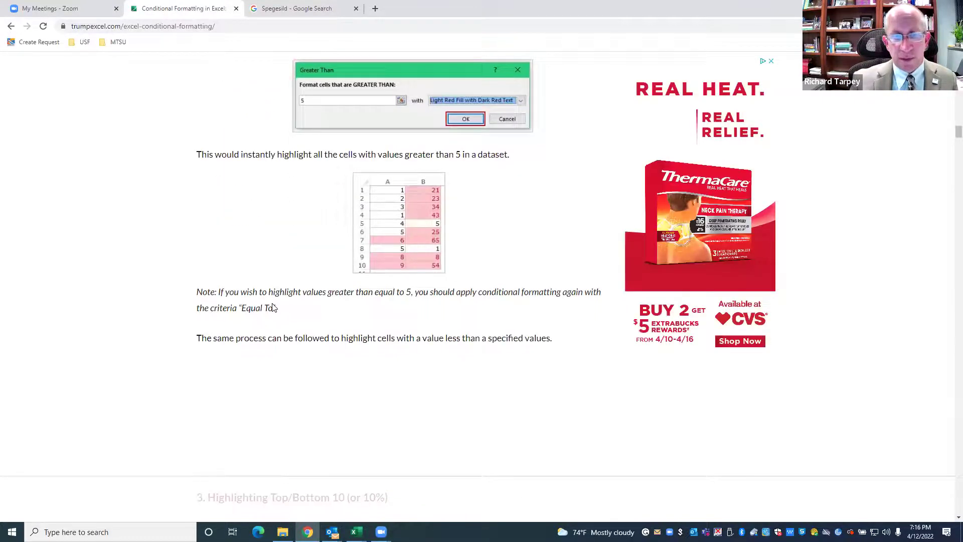
scroll(273, 307, down, 13)
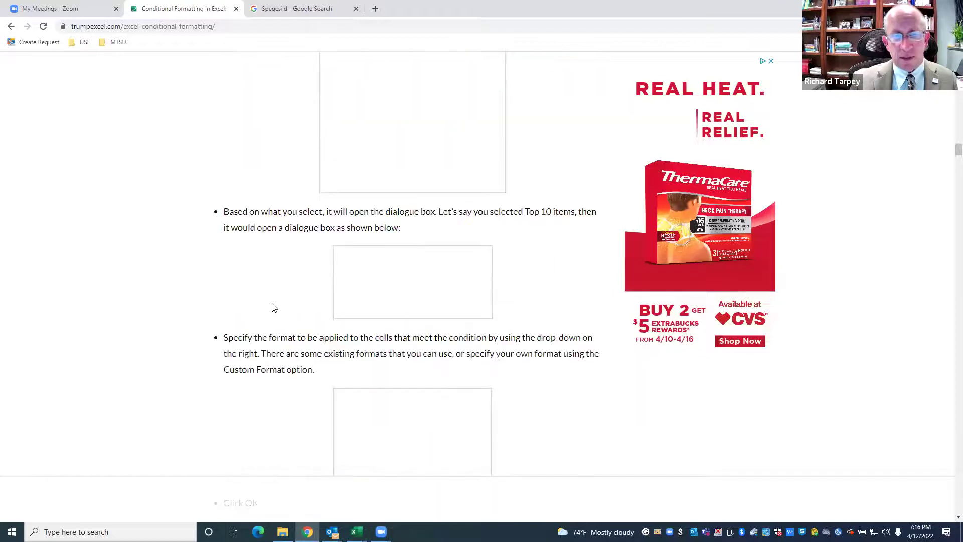
scroll(273, 304, down, 2)
scroll(270, 301, up, 5)
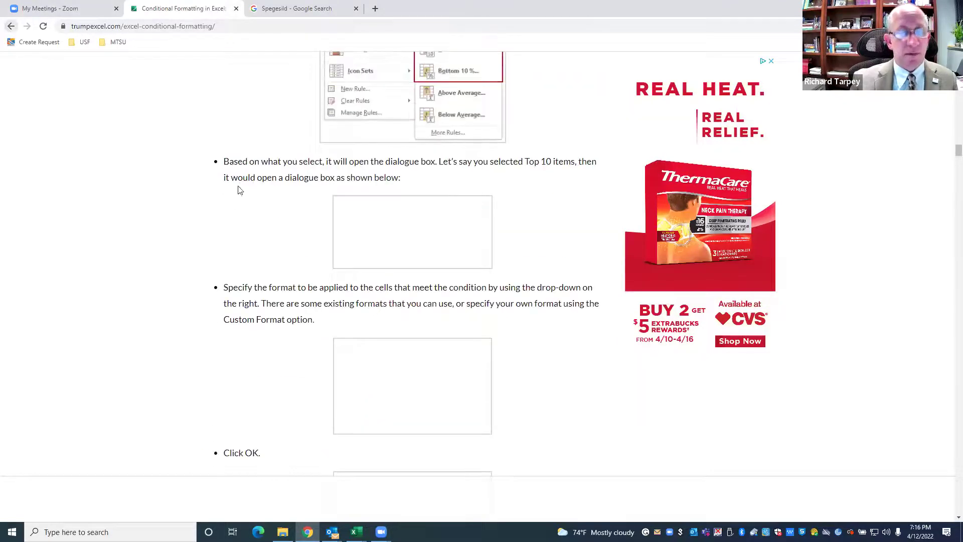
Go back to the results and read the got-it.ai tutorial on highlighting cells
key(alt+Left)
scroll(126, 258, down, 4)
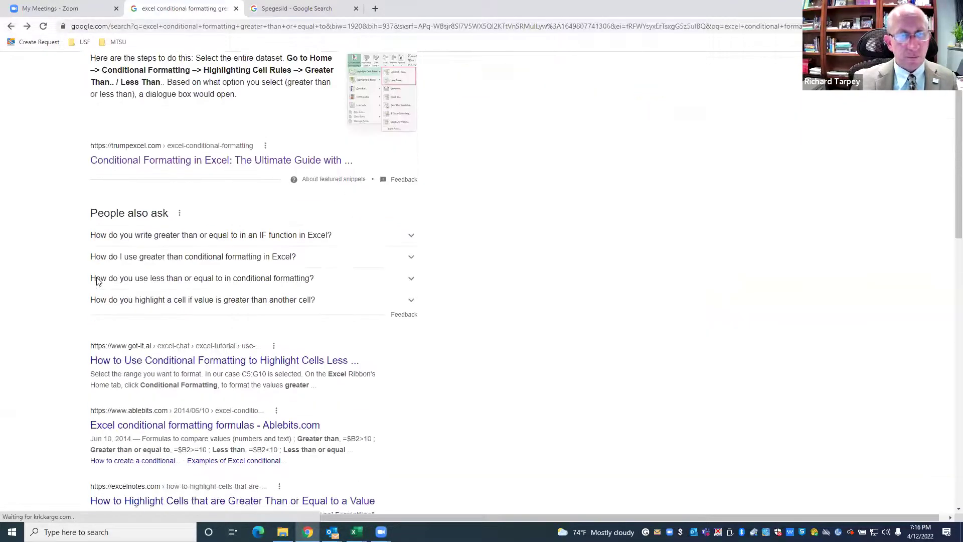
click(160, 253)
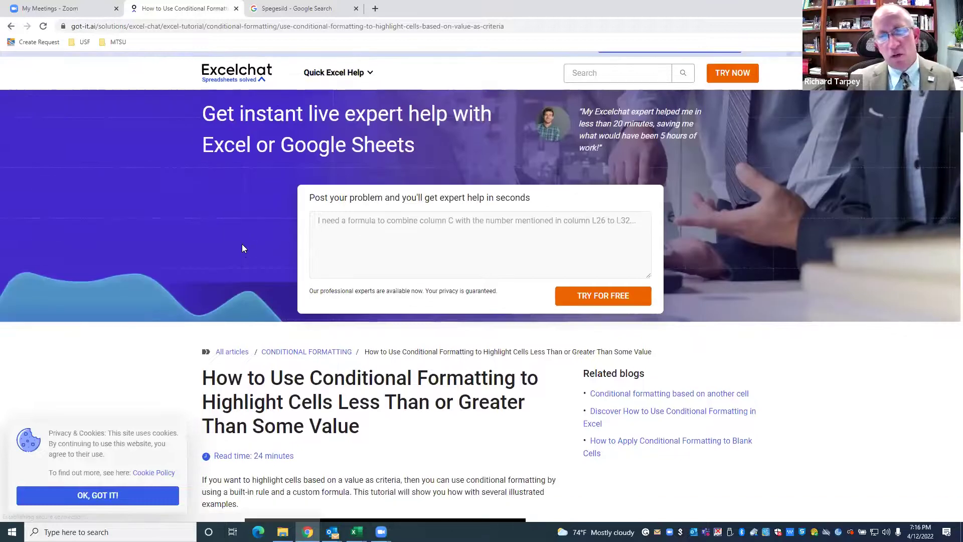
scroll(242, 246, down, 10)
scroll(243, 251, down, 1)
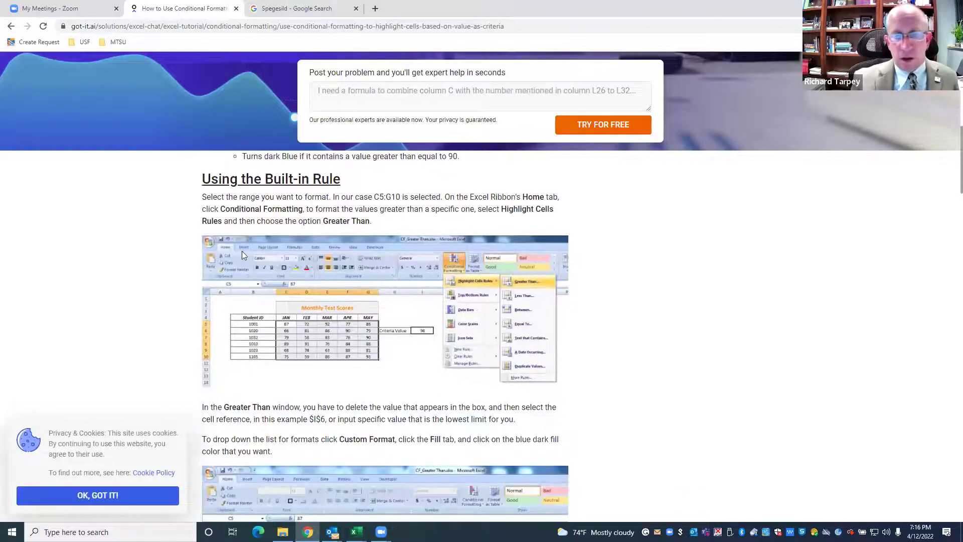
scroll(241, 252, down, 3)
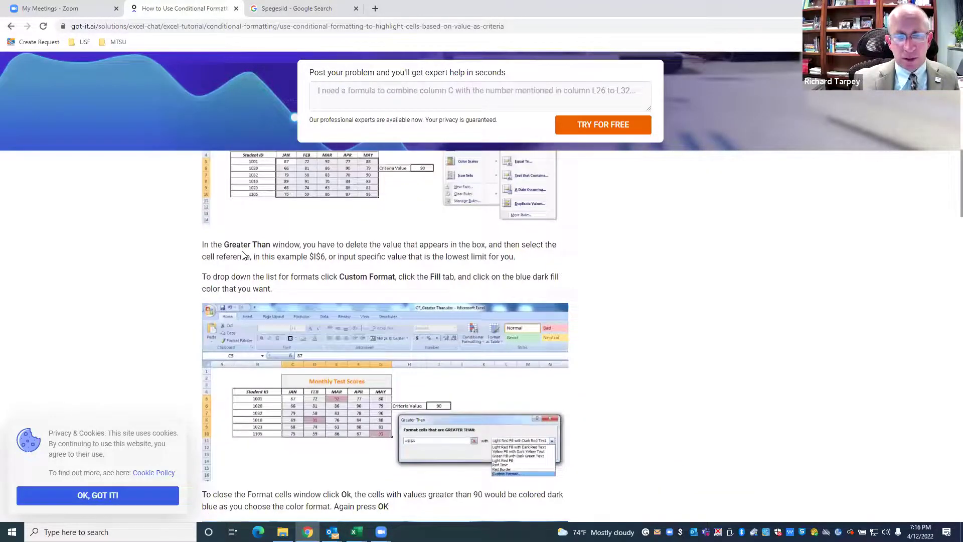
scroll(243, 255, down, 3)
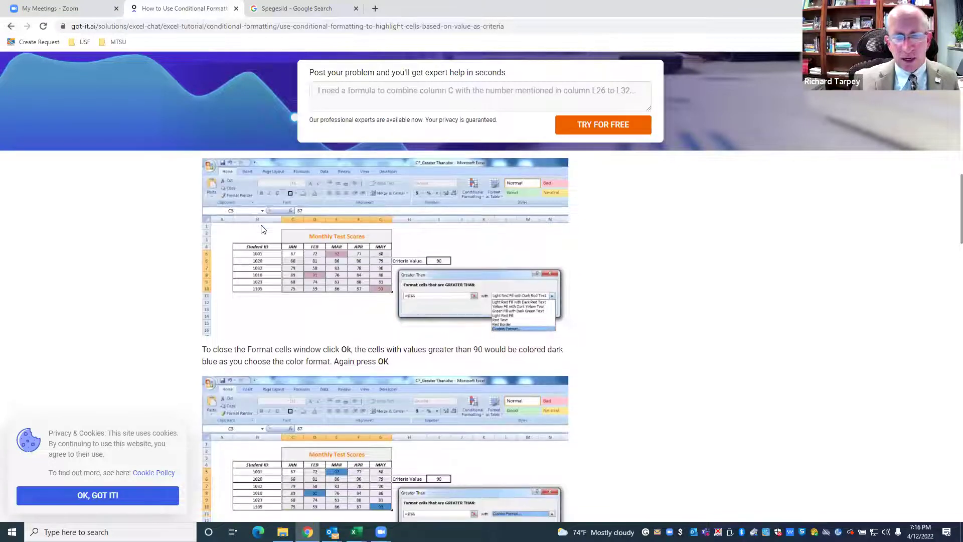
scroll(261, 229, down, 3)
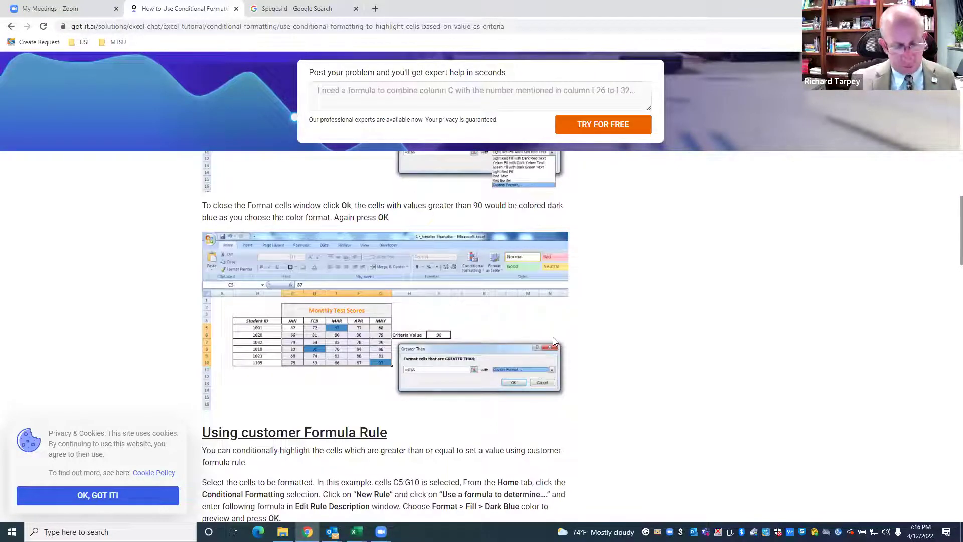
scroll(556, 337, up, 4)
scroll(551, 341, down, 3)
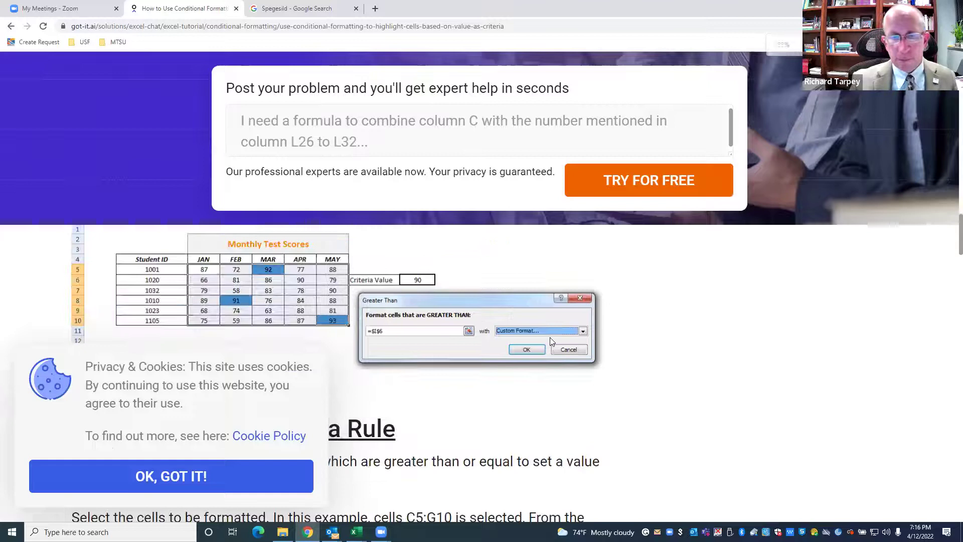
scroll(519, 346, down, 1)
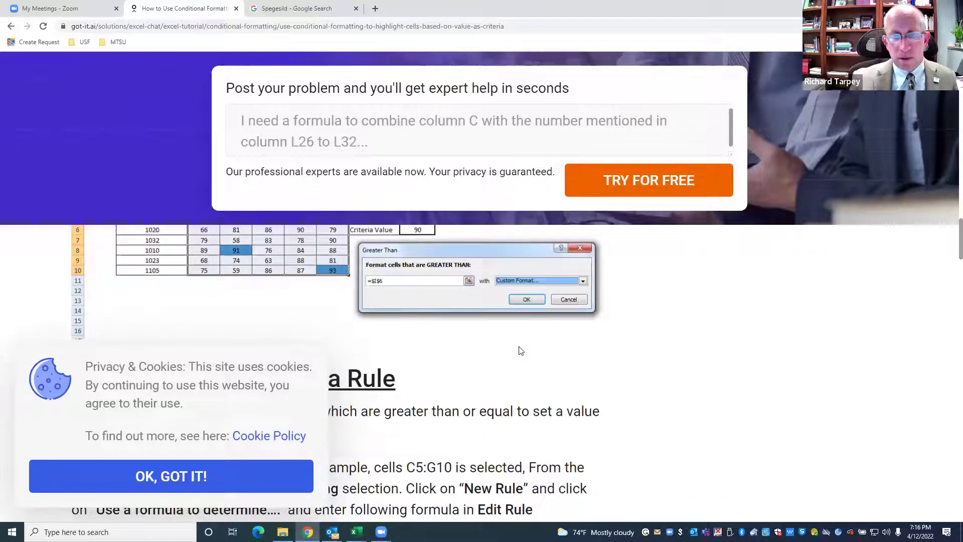
scroll(519, 350, down, 3)
scroll(504, 350, down, 2)
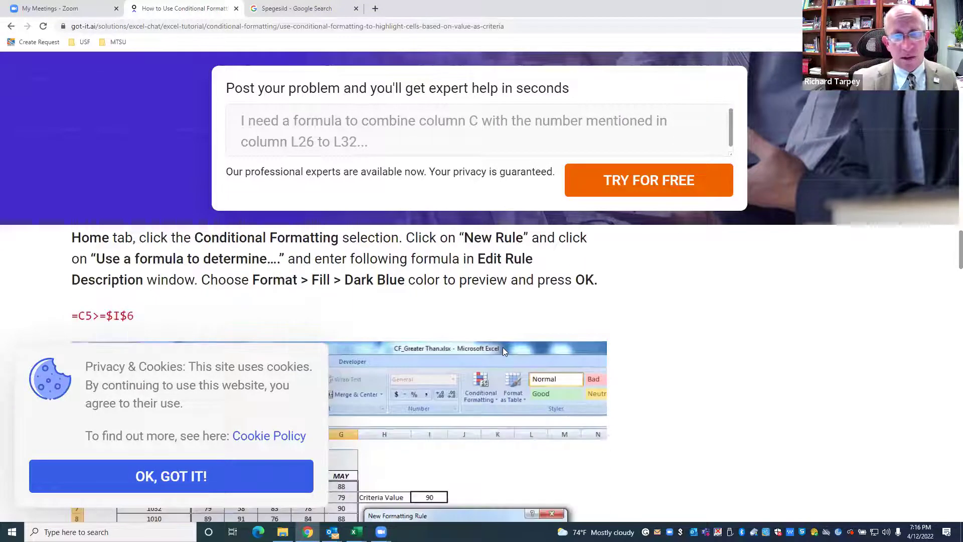
scroll(503, 347, down, 3)
scroll(503, 347, down, 2)
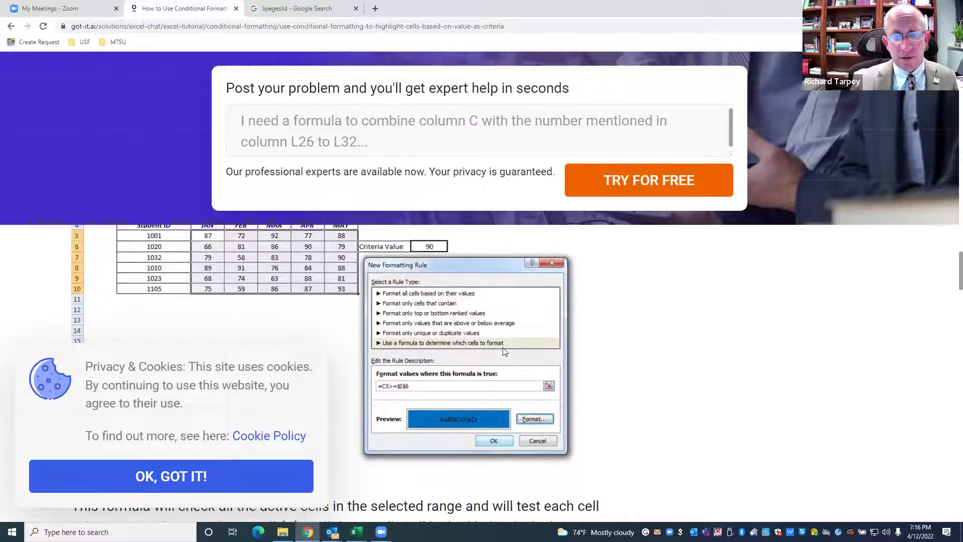
Return to Google and refine the search by appending 'value' to the query
click(11, 26)
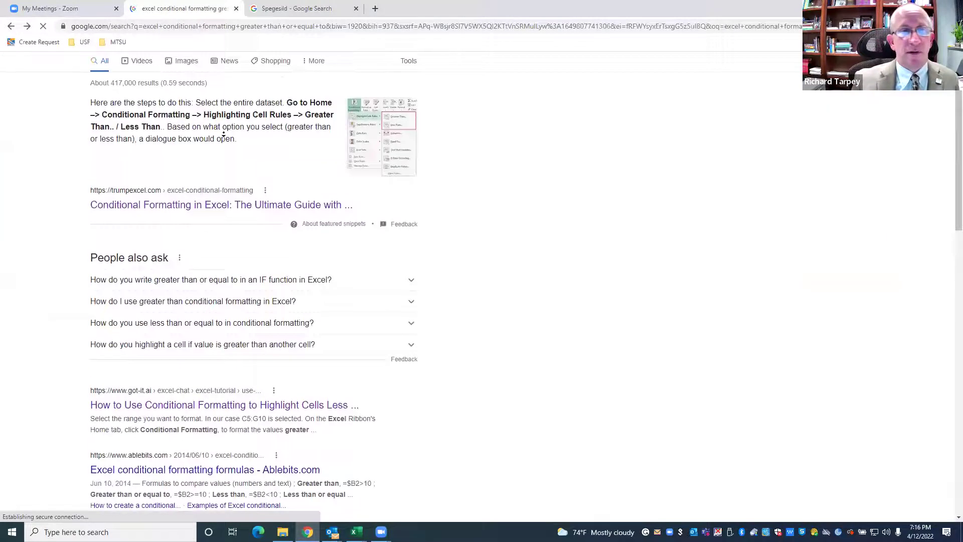
scroll(246, 140, down, 2)
scroll(254, 126, up, 2)
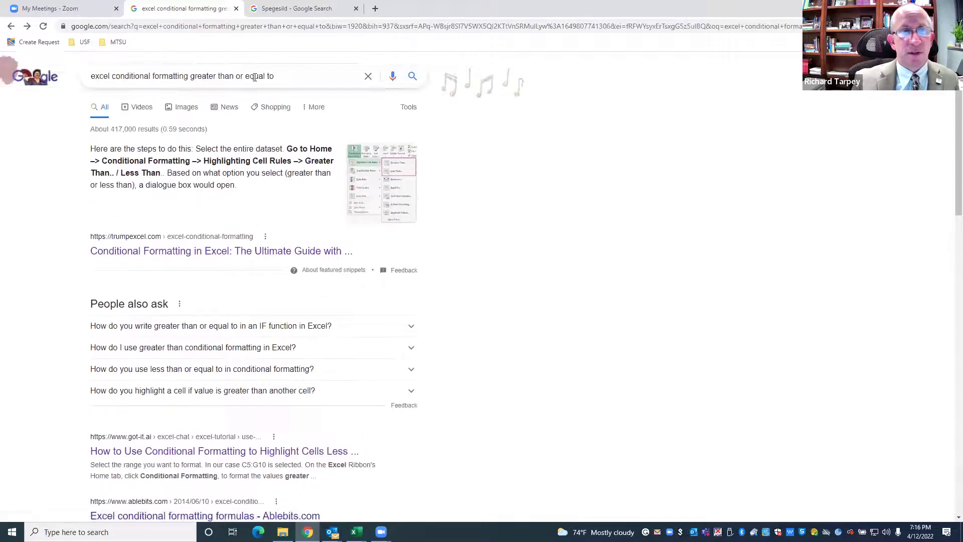
click(278, 74)
text(value)
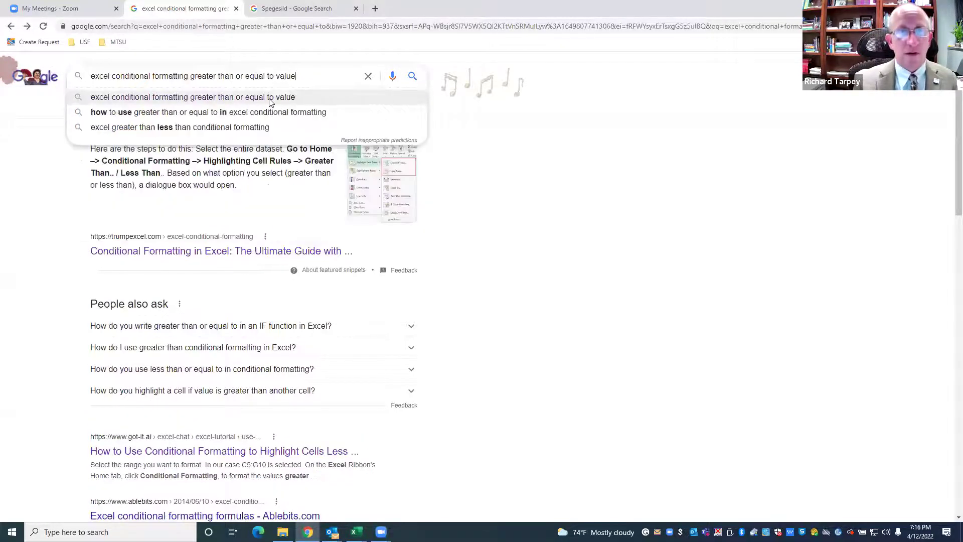
key(Return)
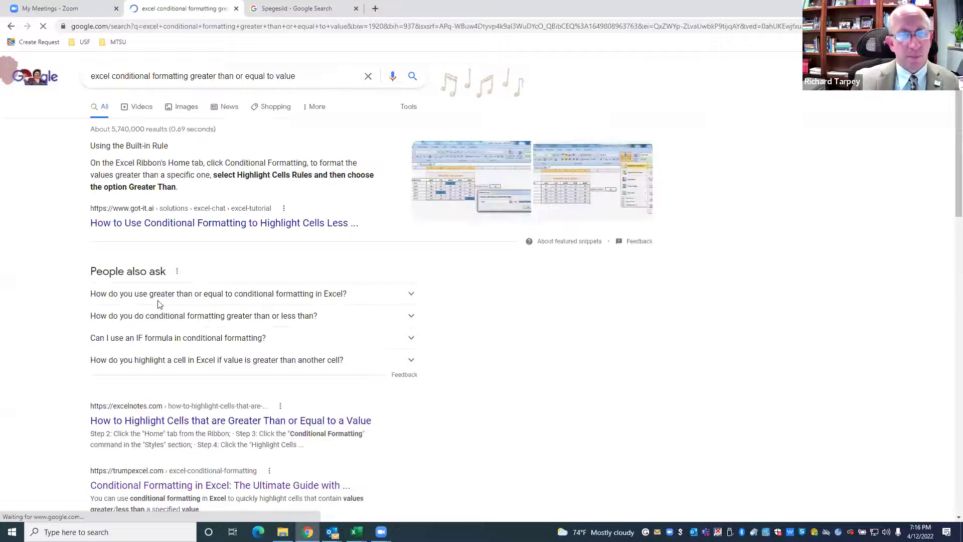
Read the excelnotes guide, then in Excel select the Beverages % of Sales cells C5:C16
scroll(134, 321, down, 1)
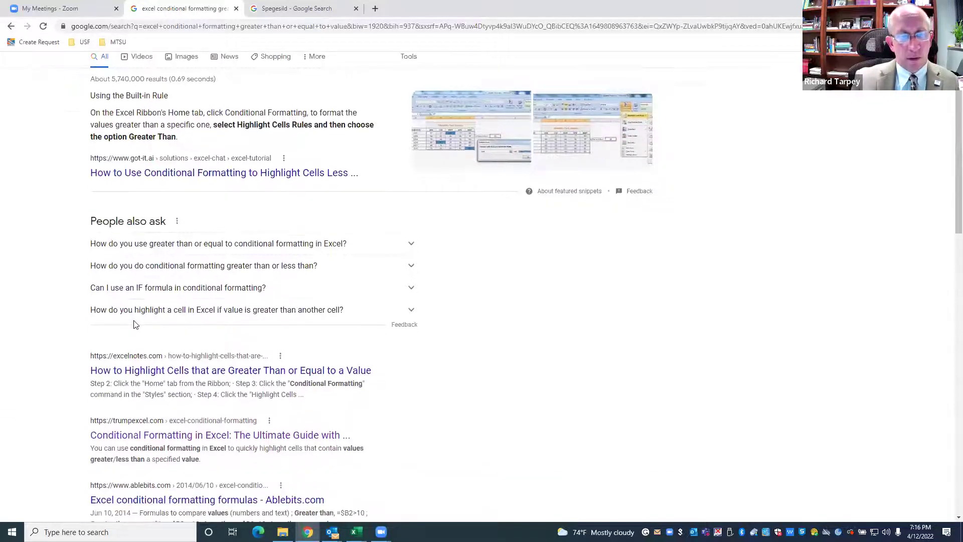
click(189, 371)
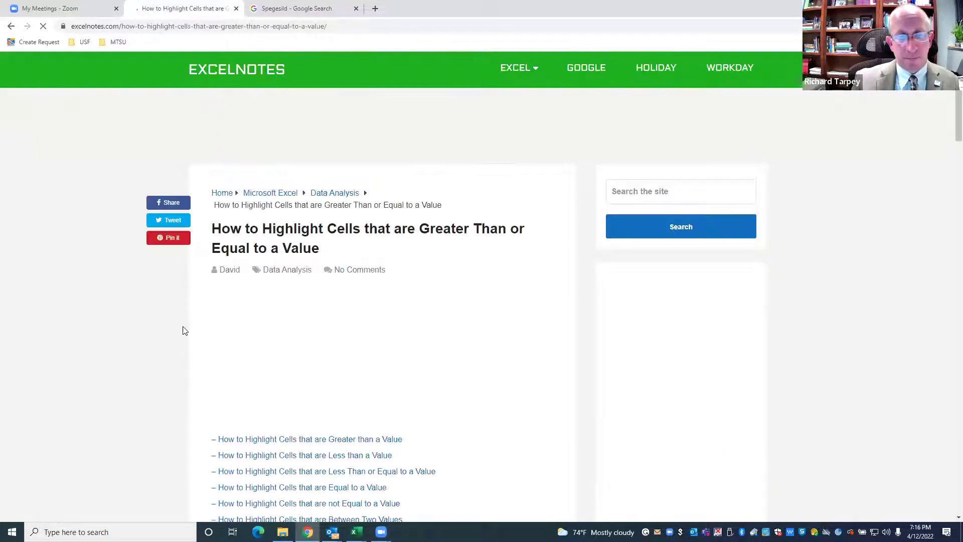
scroll(209, 280, down, 6)
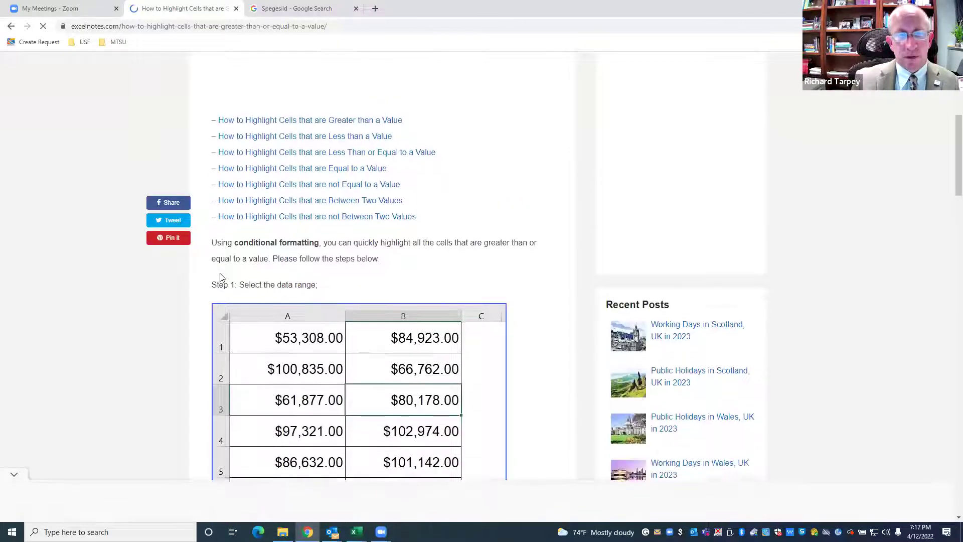
scroll(252, 267, down, 8)
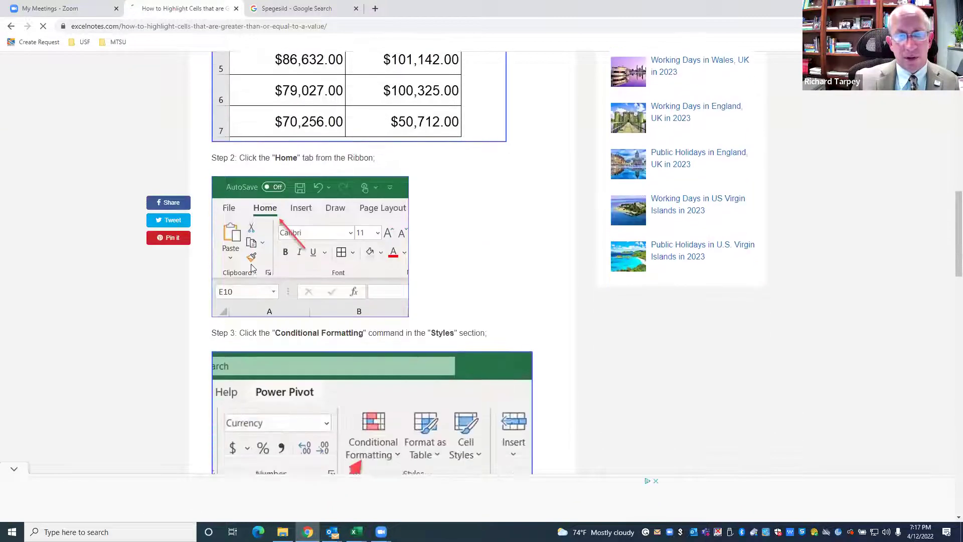
scroll(251, 268, down, 13)
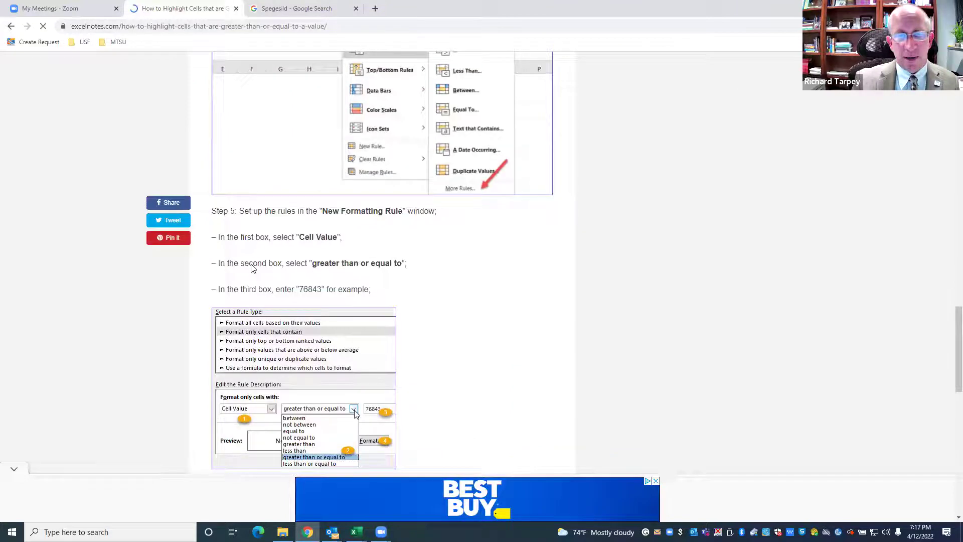
scroll(252, 268, down, 3)
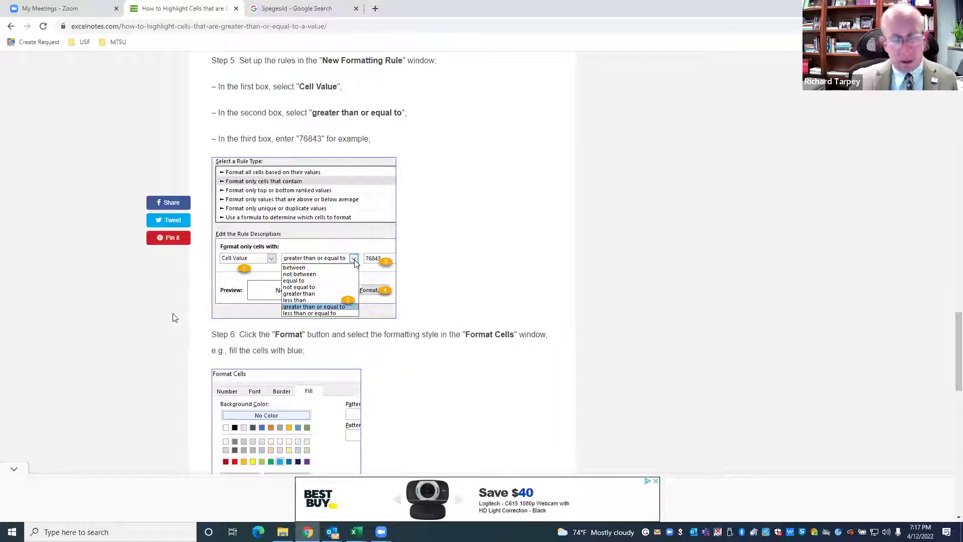
key(alt+Tab)
drag(207, 171, 211, 264)
Delete the old >.02 formula rule from C5:C16 in the Rules Manager
click(440, 55)
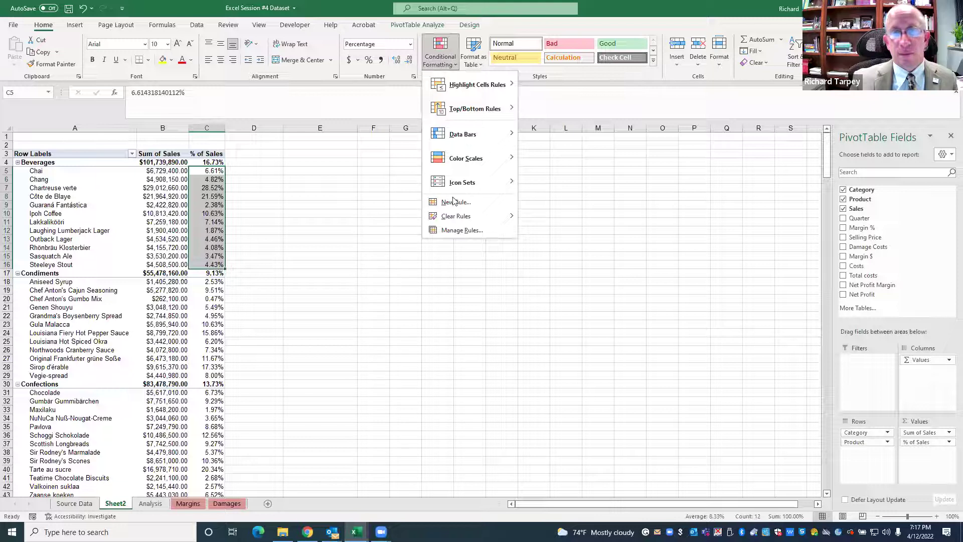
click(462, 230)
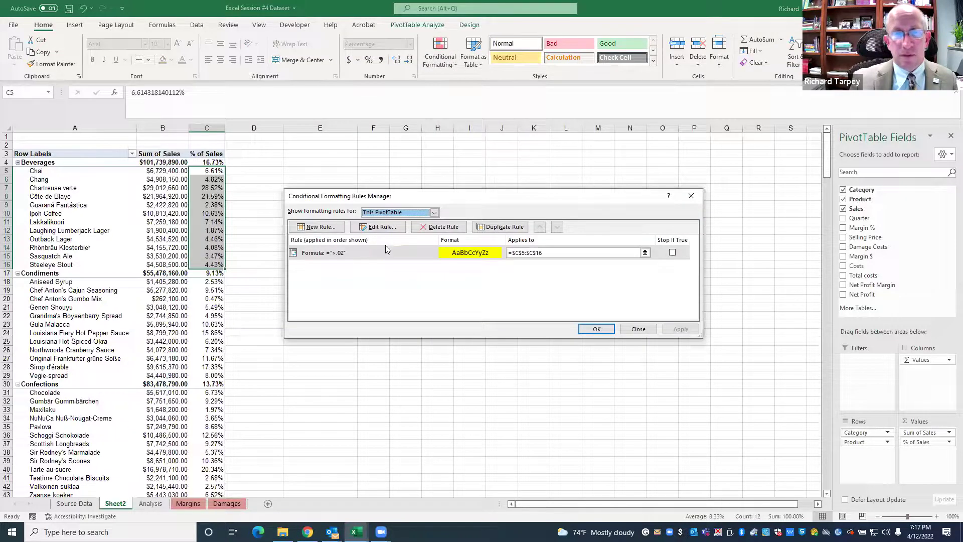
click(439, 227)
Add a Cell Value greater than 0.05 rule with yellow fill and apply it
click(316, 226)
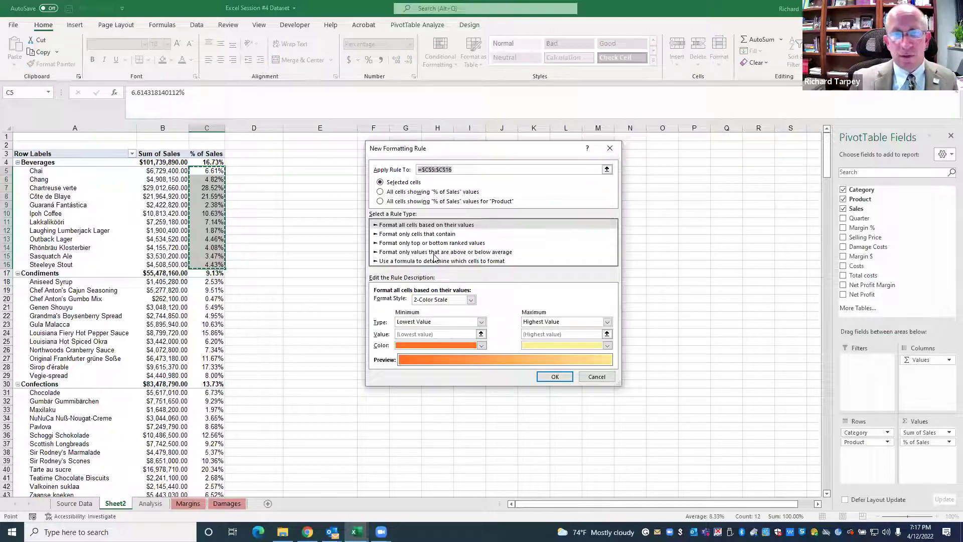
click(425, 234)
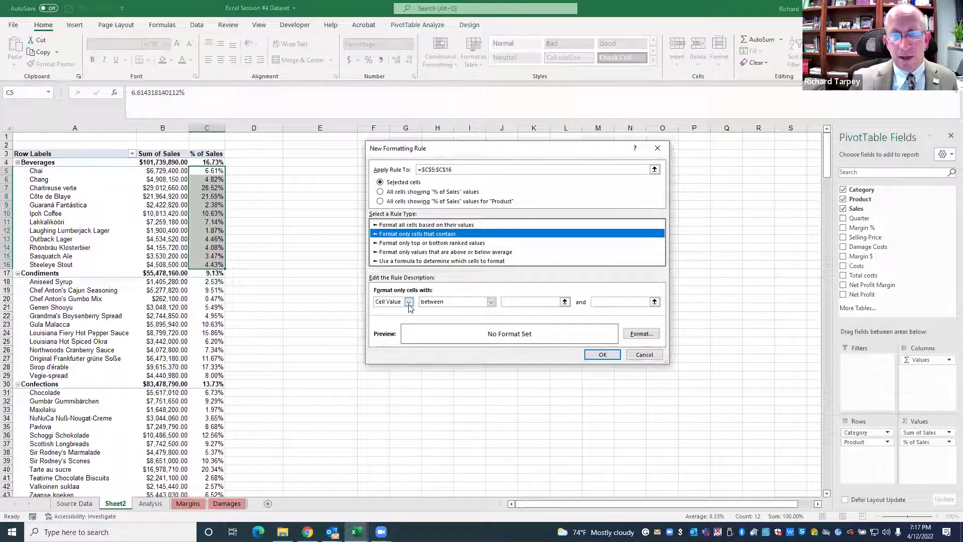
click(491, 301)
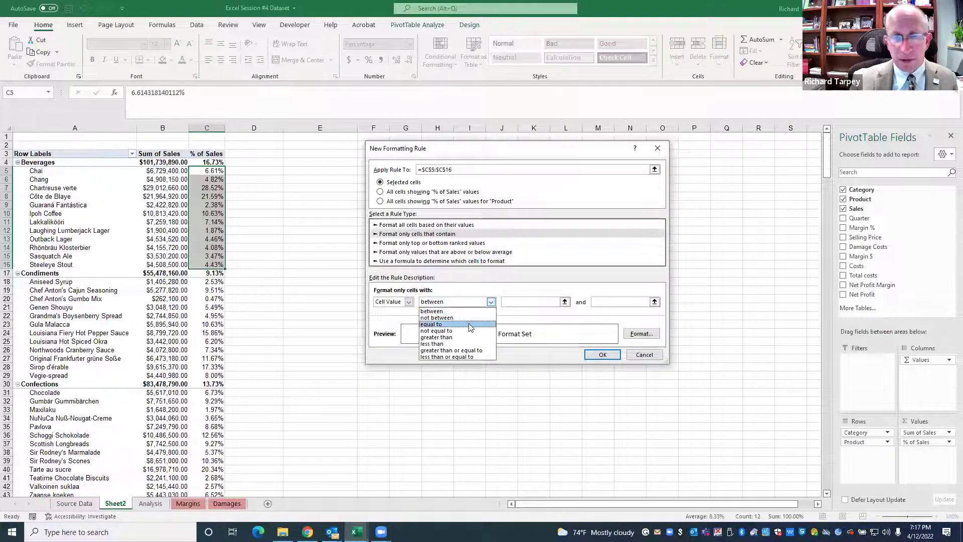
click(462, 339)
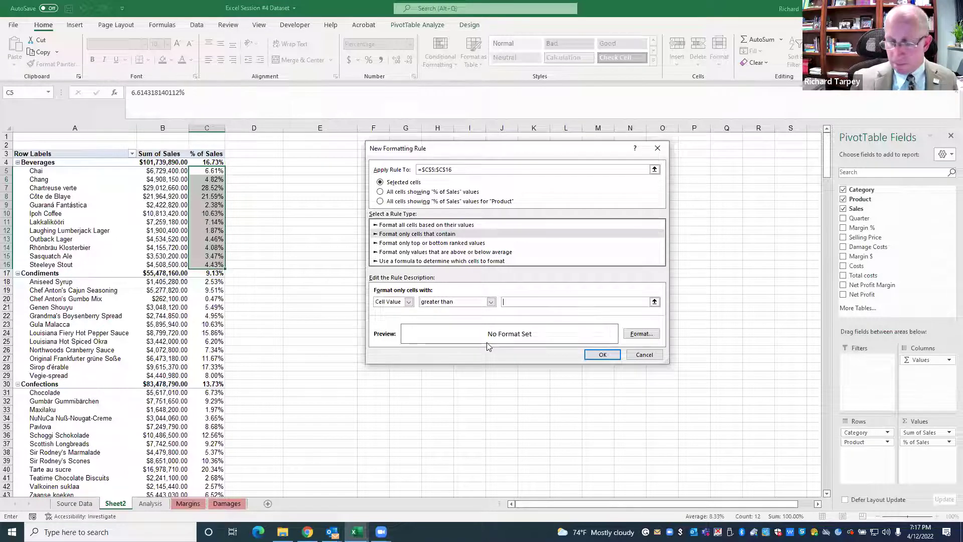
click(641, 334)
click(405, 240)
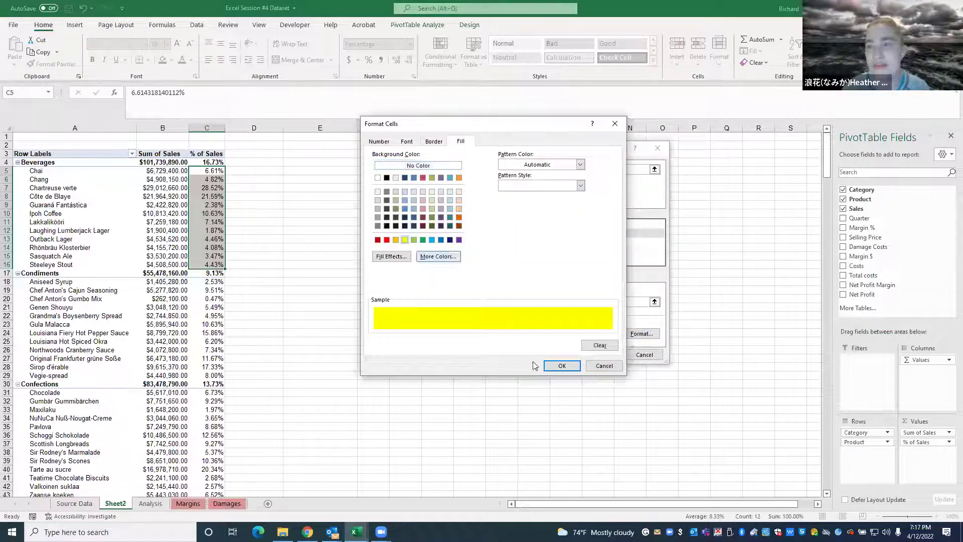
click(564, 367)
click(602, 354)
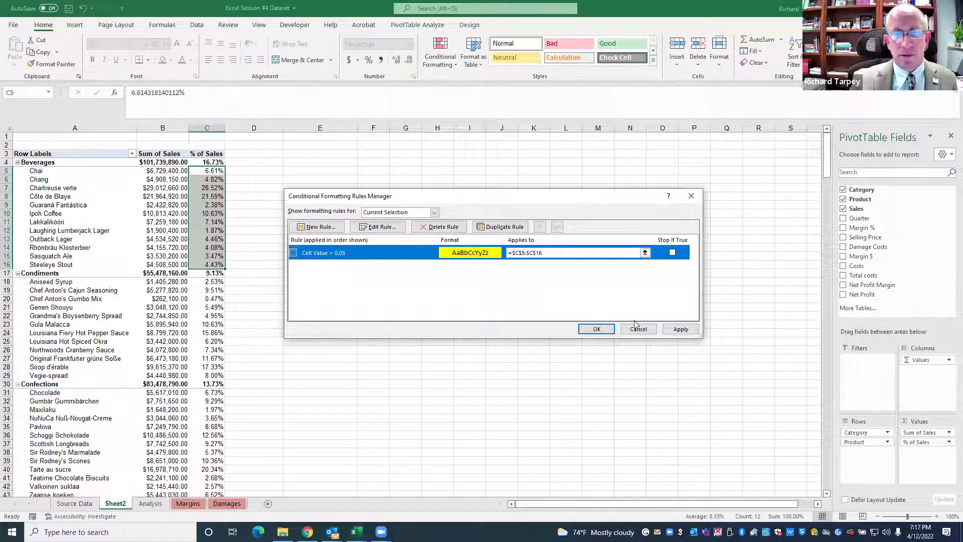
click(672, 328)
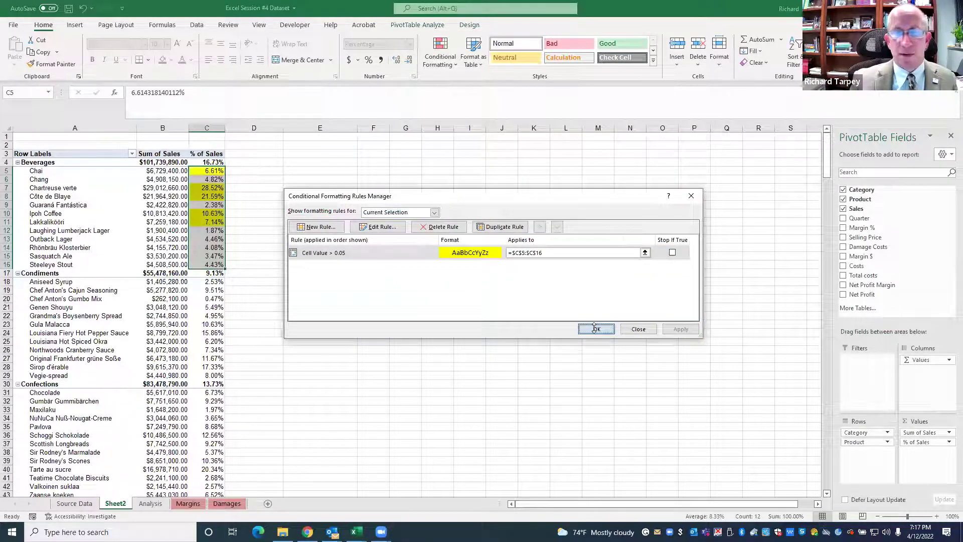
click(597, 329)
click(423, 358)
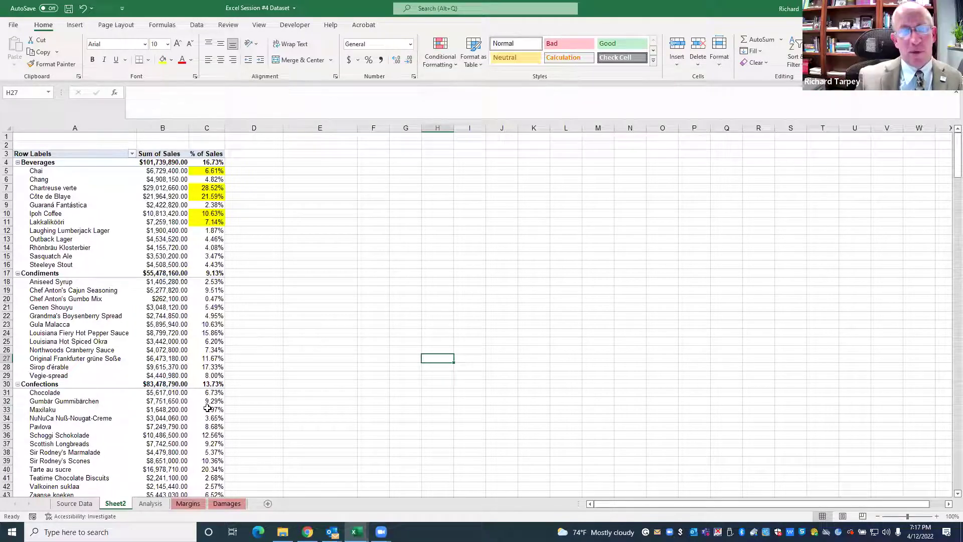
Select Beverages percentages C5:C16 and open the Cell Value > 0.05 rule for editing
mouse_move(207, 408)
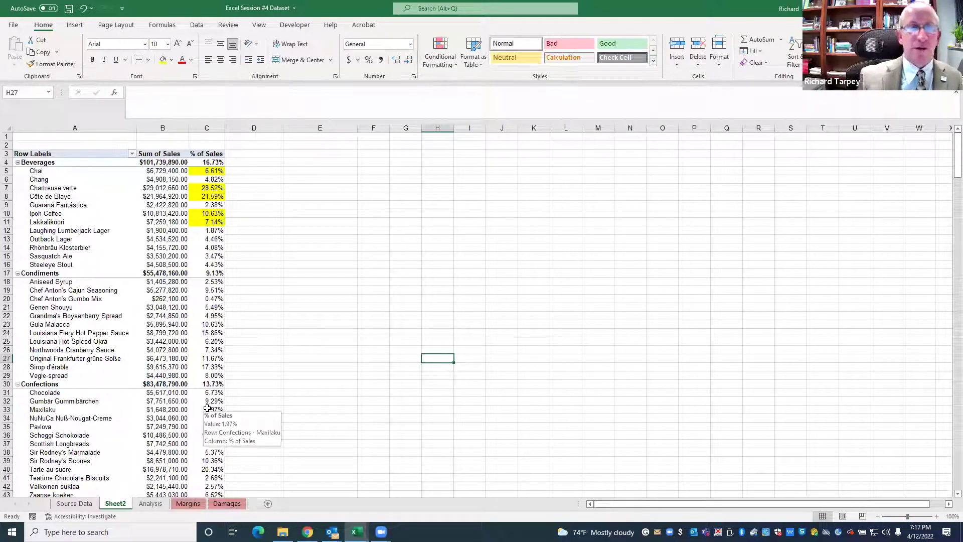
click(206, 172)
click(208, 195)
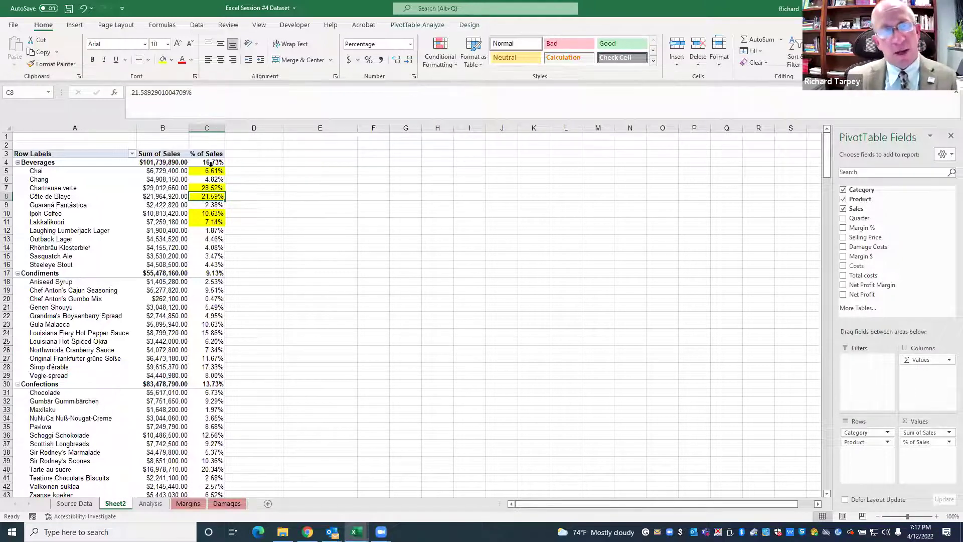
drag(201, 168, 208, 266)
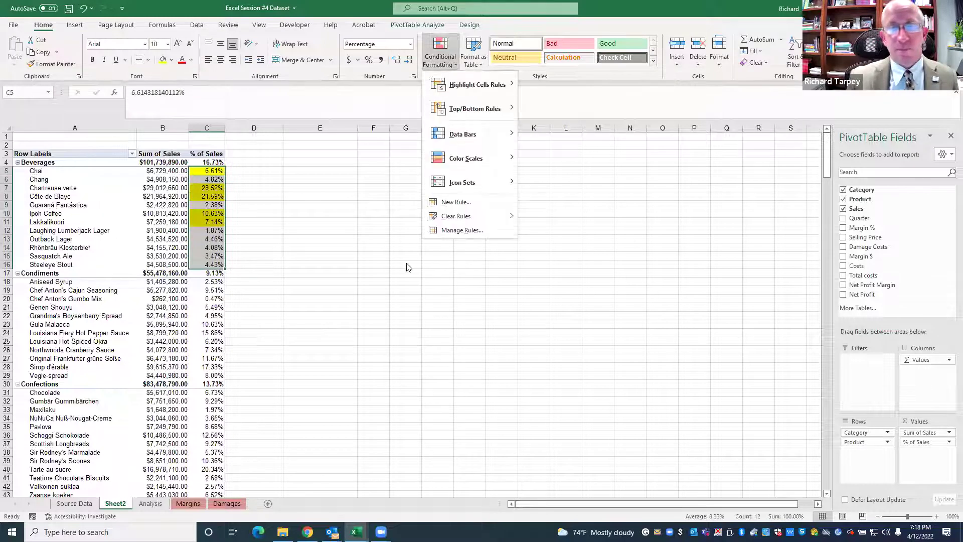
click(461, 229)
click(372, 250)
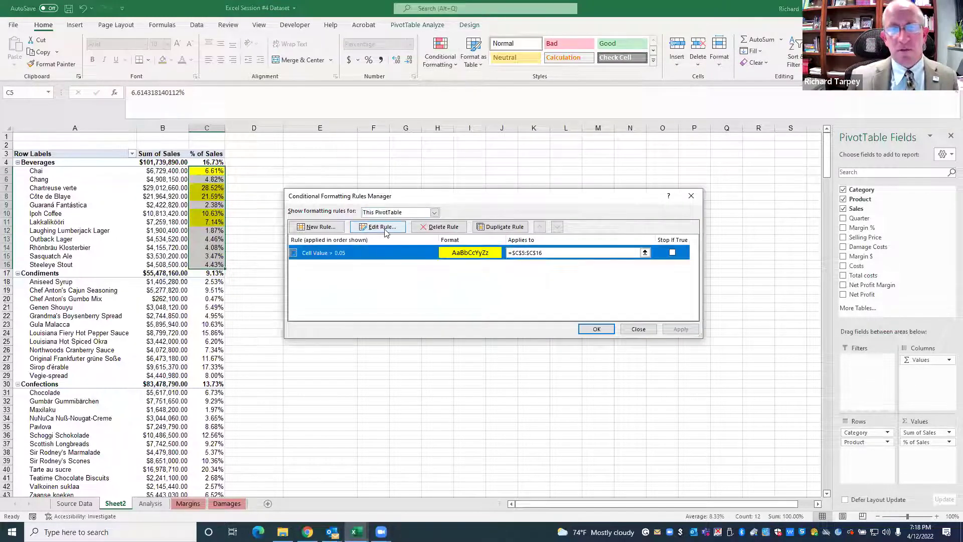
click(379, 227)
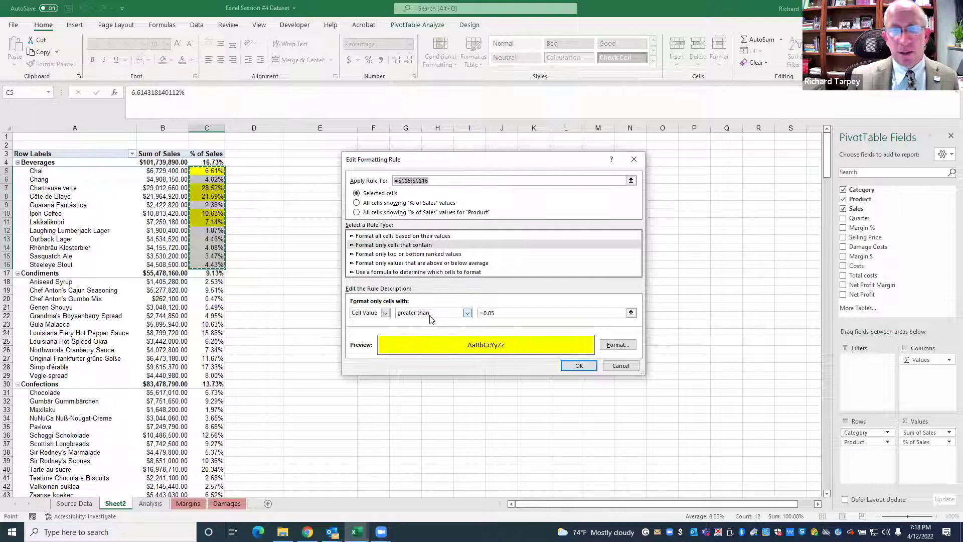
Change the rule to Cell Value less than 0.04 and apply it
click(464, 316)
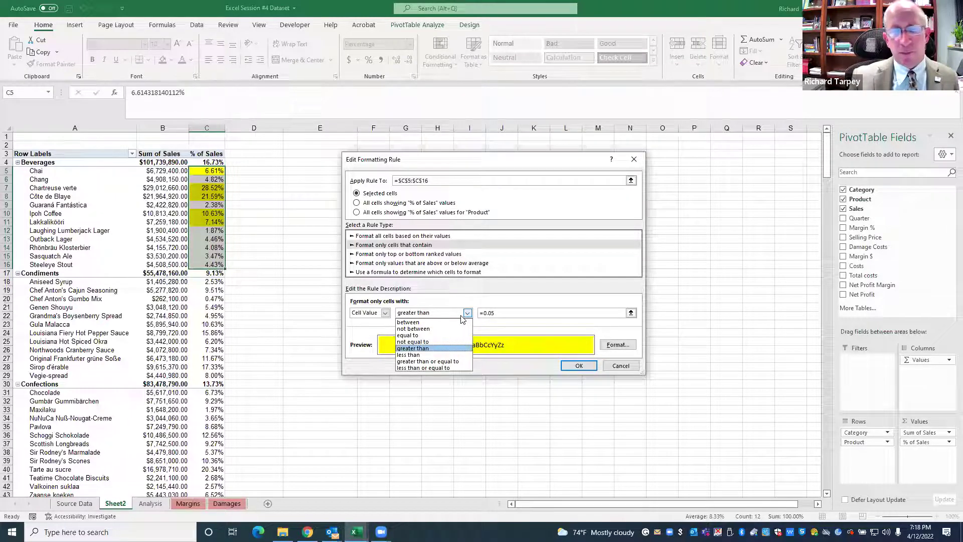
click(411, 354)
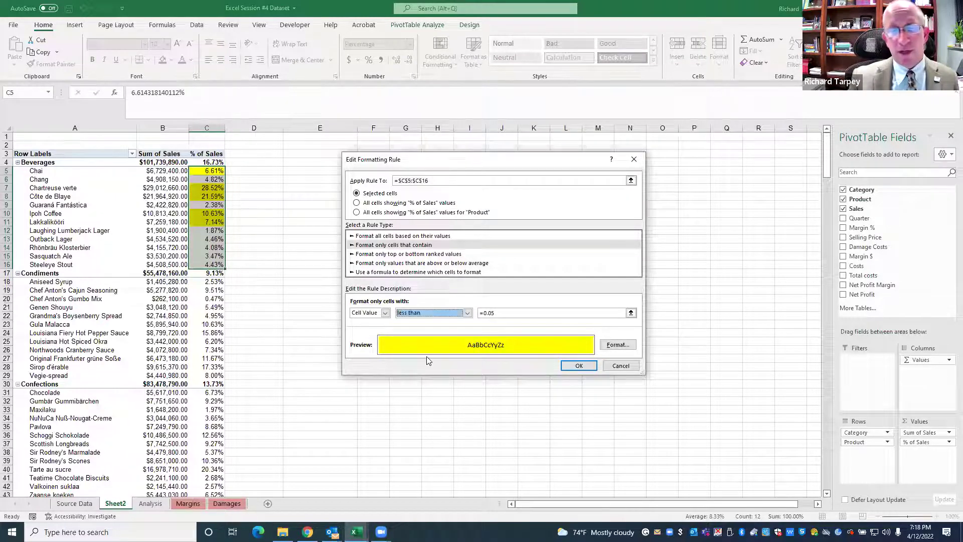
click(485, 313)
double_click(485, 313)
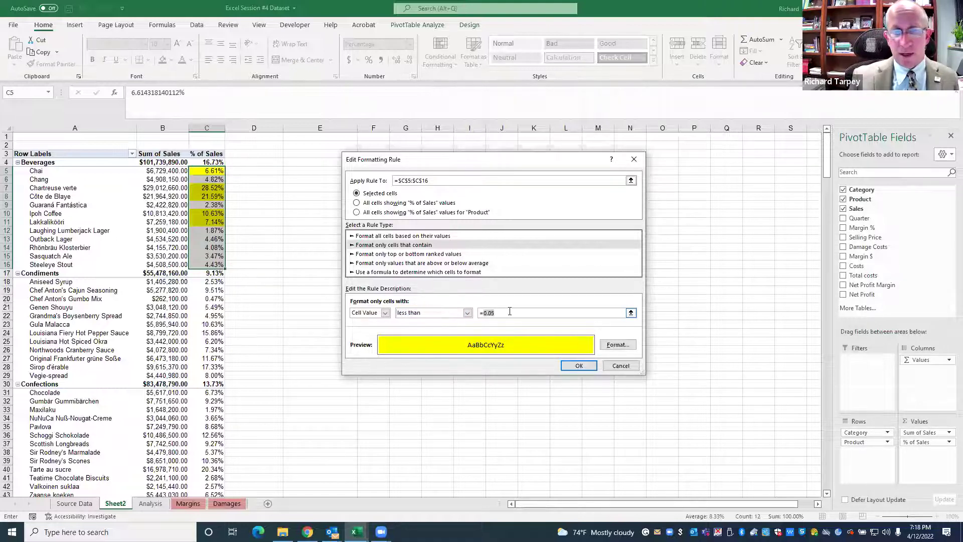
key(BackSpace)
text(.04)
key(Tab)
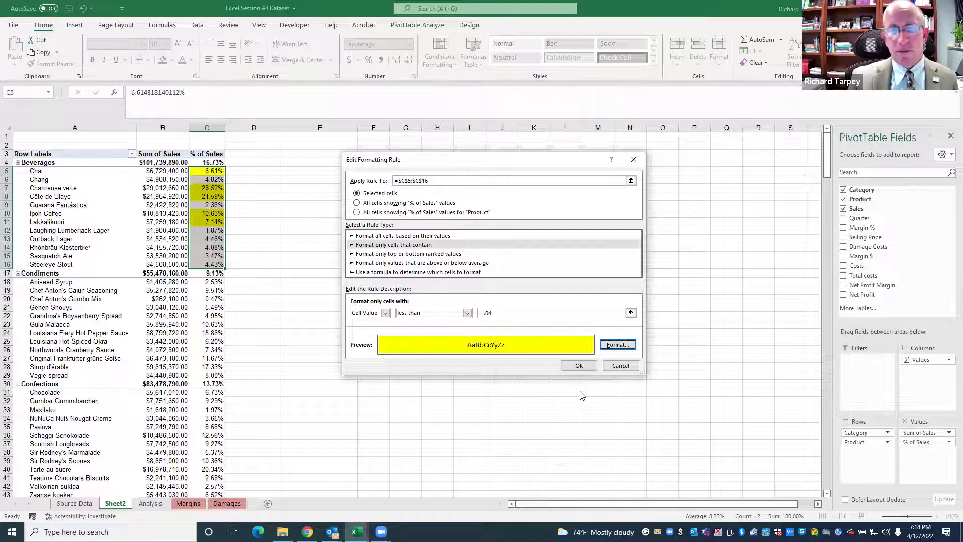
click(579, 365)
click(679, 329)
click(595, 329)
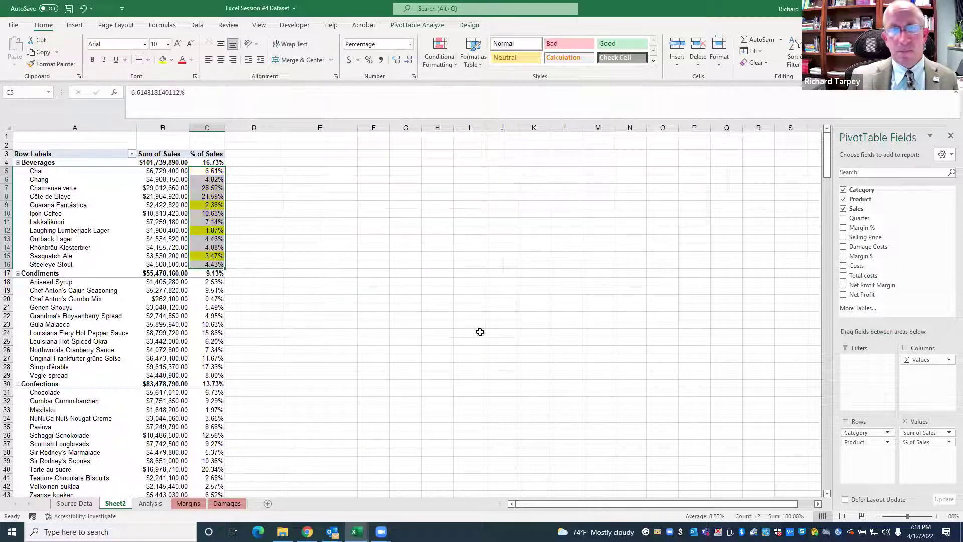
click(291, 258)
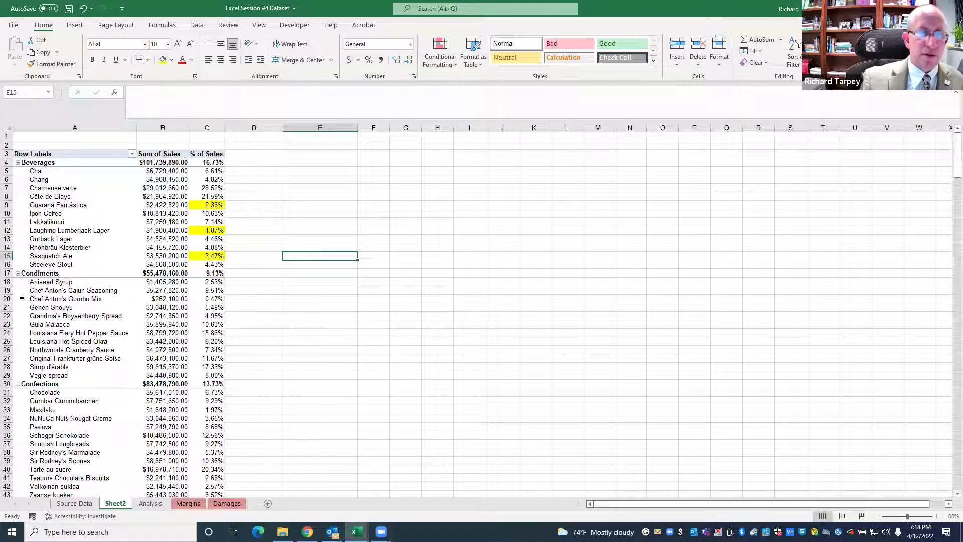
Scroll back to the top of Sheet2 and click a pivot product label to show its fields
scroll(24, 299, down, 2)
scroll(23, 299, up, 1)
scroll(24, 299, up, 1)
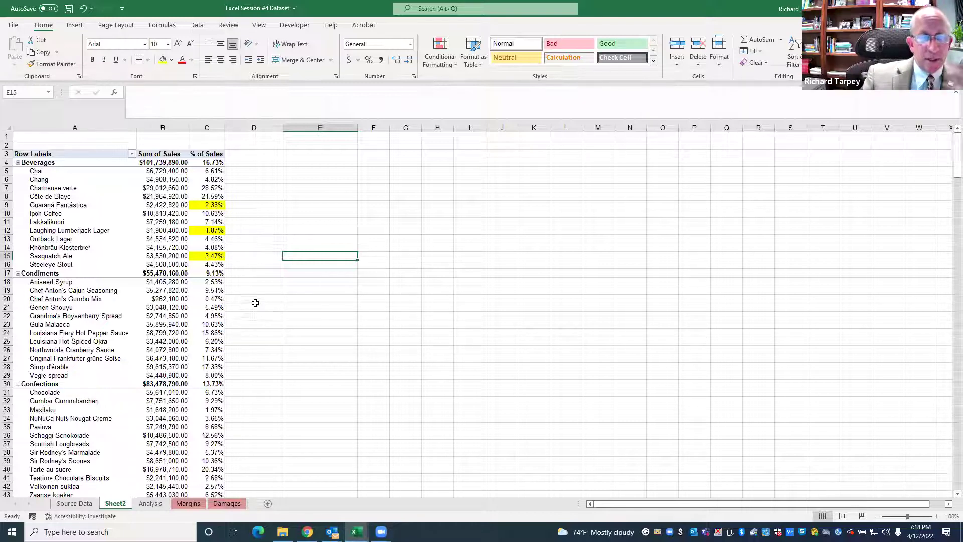
click(110, 217)
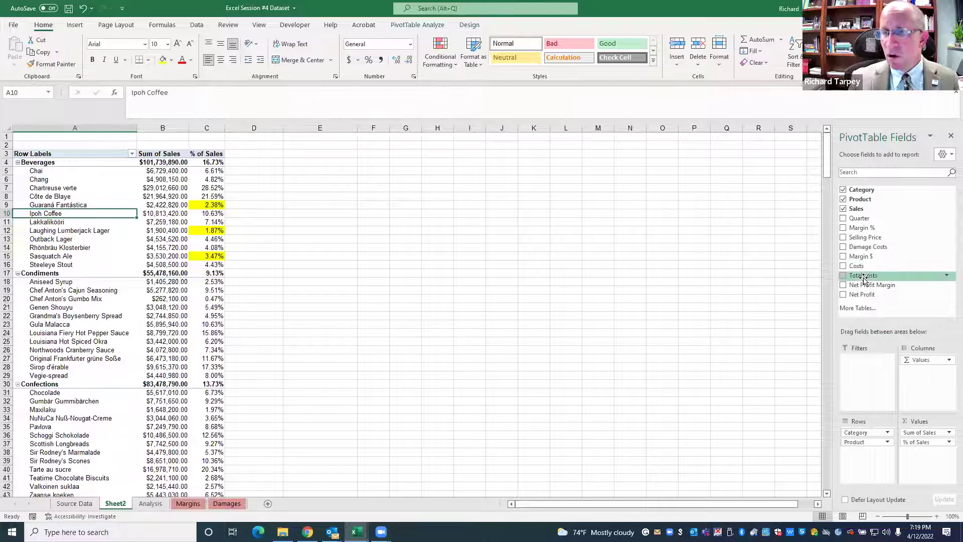
Drag Costs into Values for a Sum of Costs column, then check Chartreuse verte's cost
drag(857, 266, 916, 440)
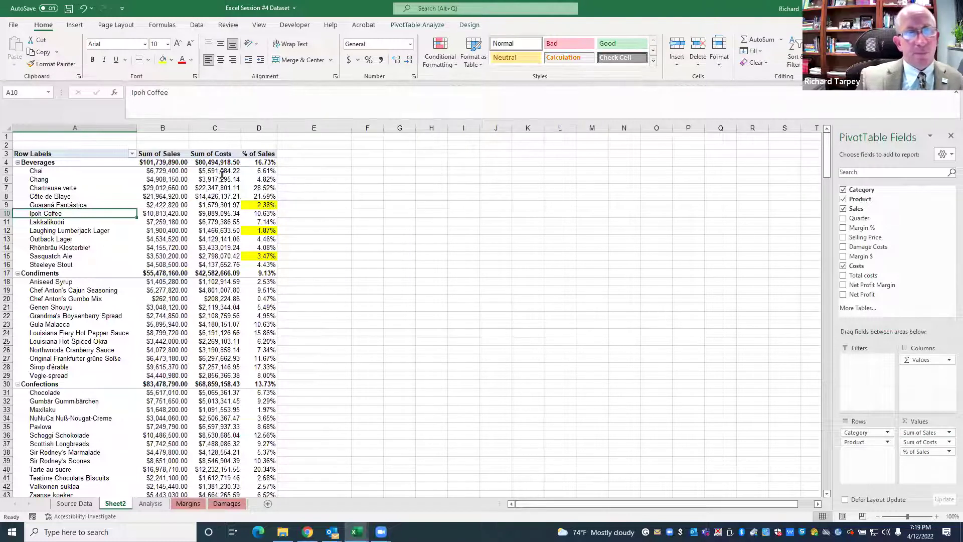
click(206, 214)
click(204, 188)
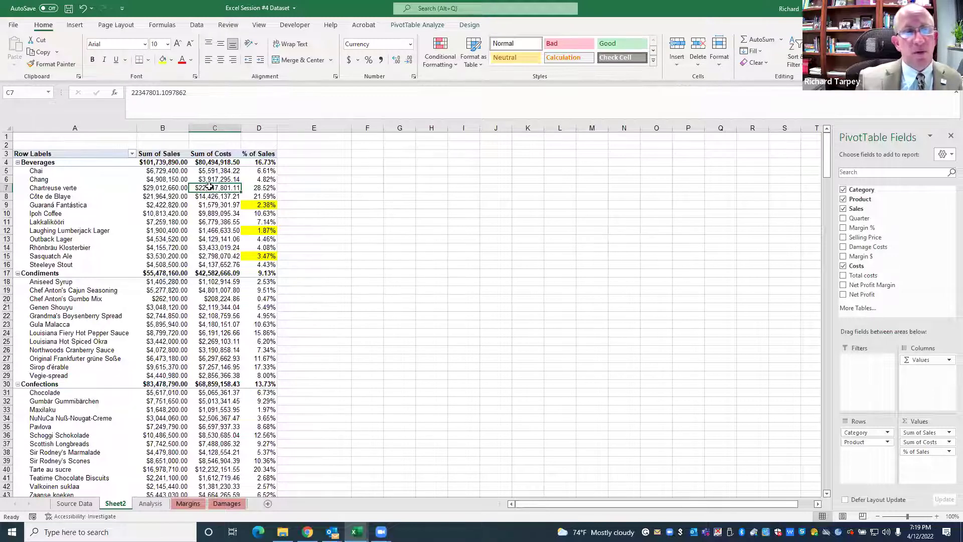
mouse_move(174, 234)
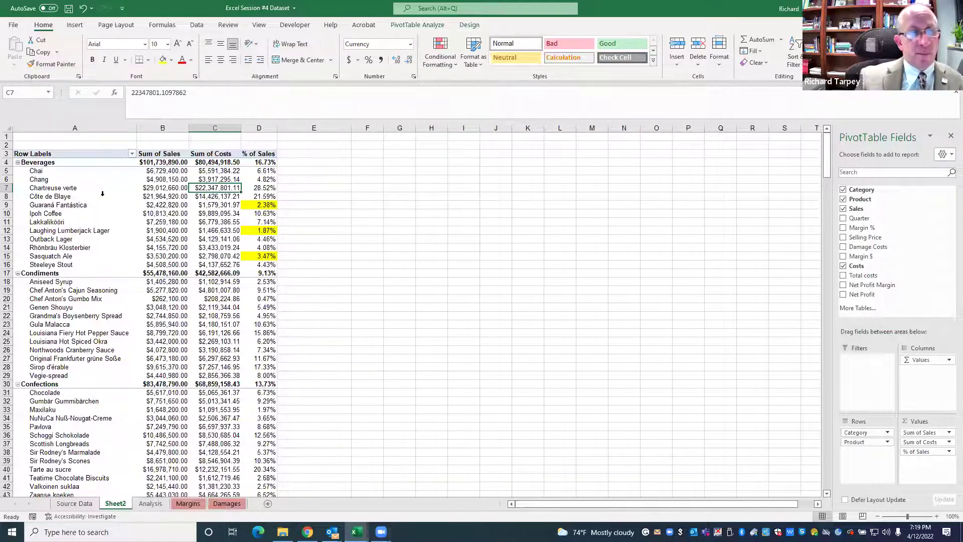
click(49, 190)
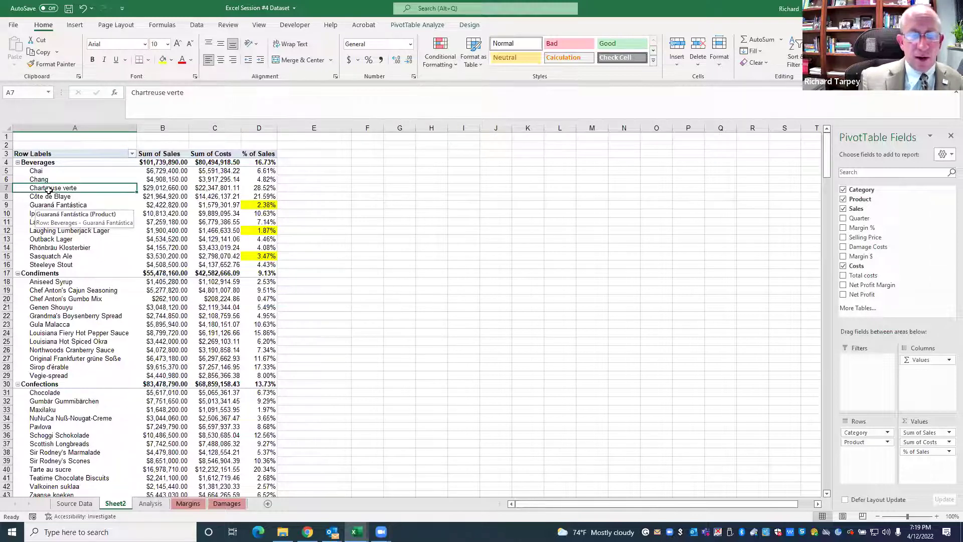
click(200, 188)
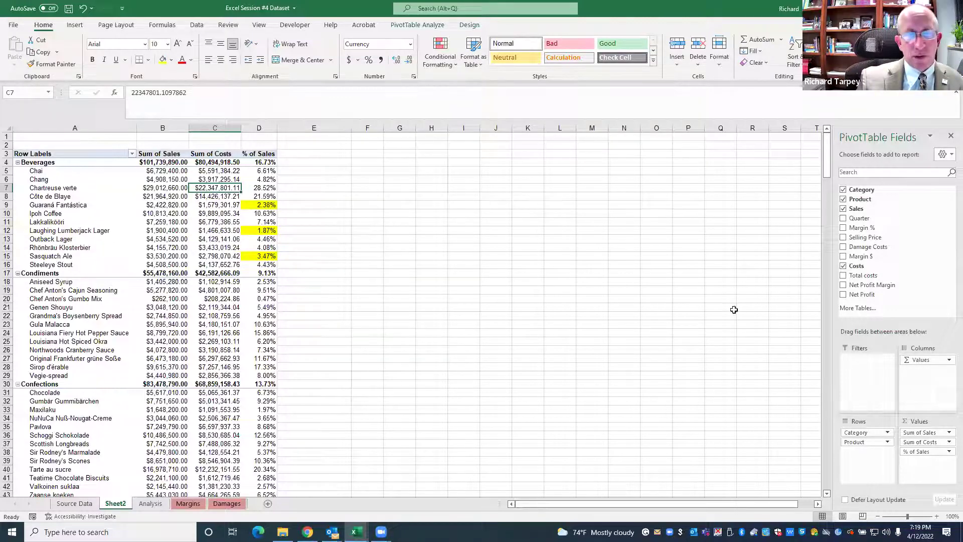
Add Margin % to the pivot values summarized as Average
drag(857, 230, 947, 462)
click(947, 462)
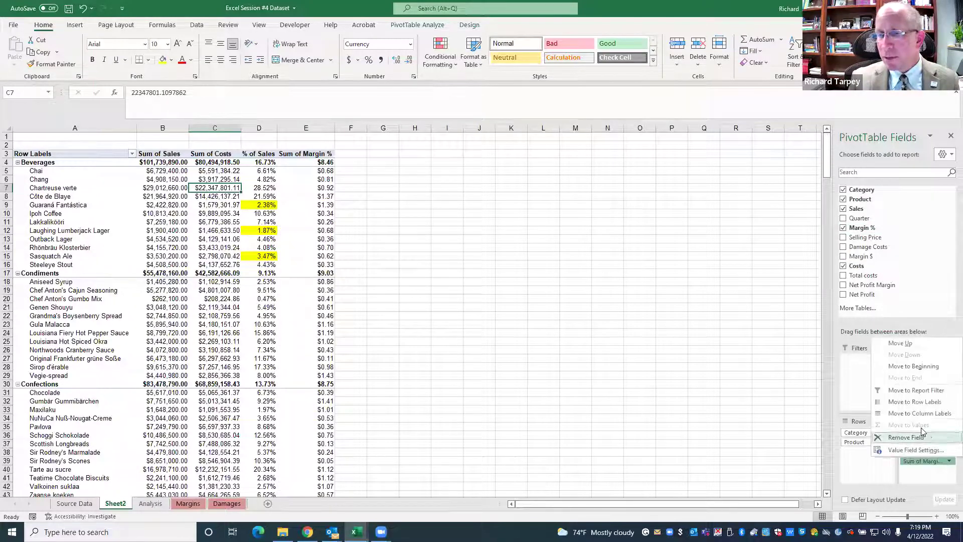
click(922, 450)
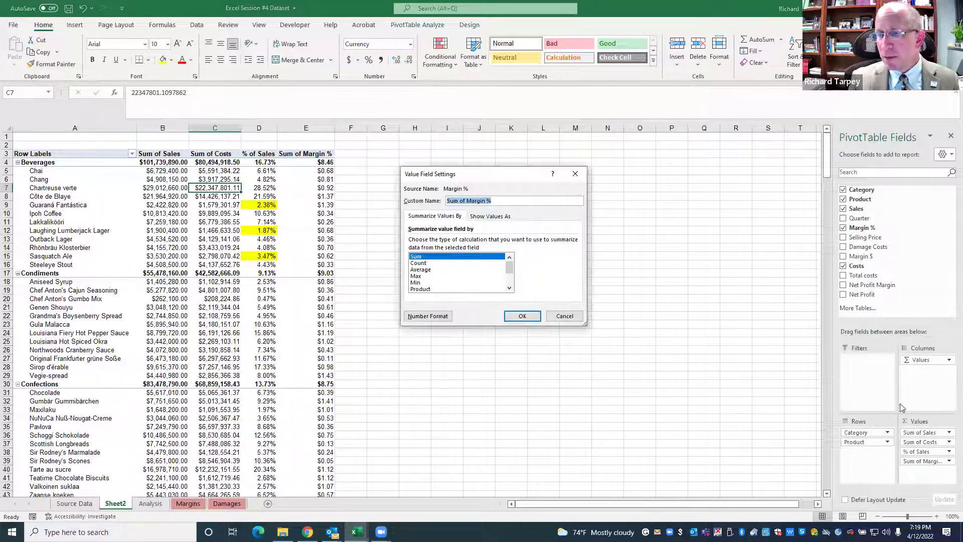
click(421, 269)
click(522, 315)
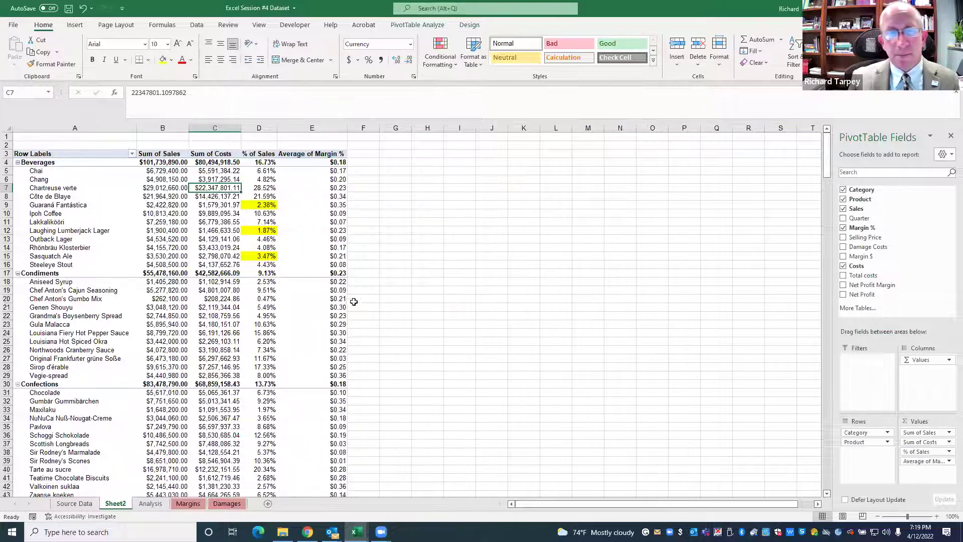
Format the Average of Margin % column E as Percentage
click(318, 129)
right_click(318, 129)
click(351, 255)
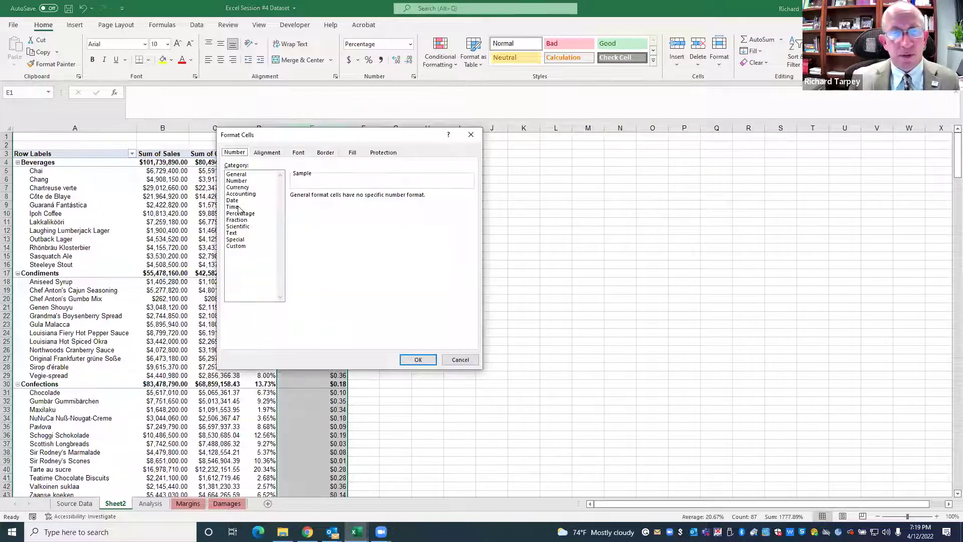
click(240, 213)
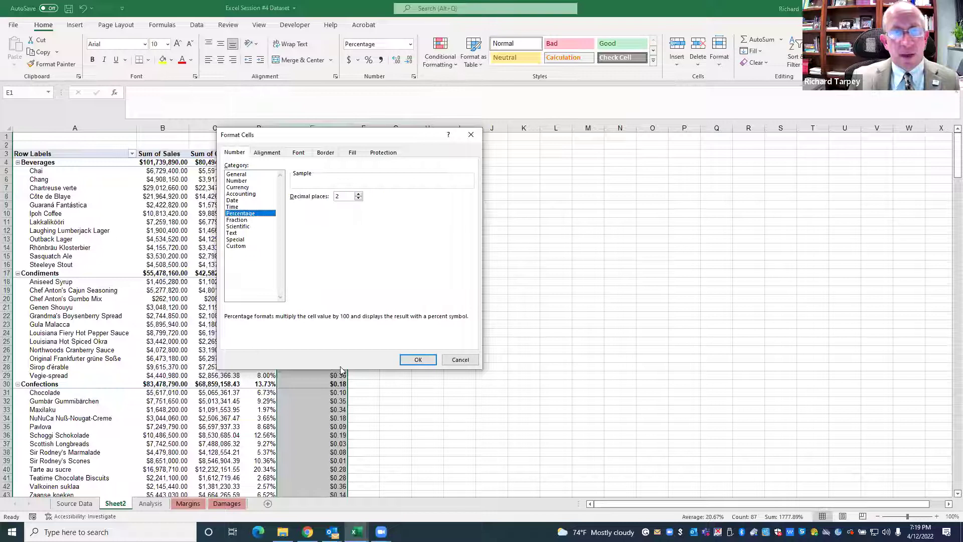
click(418, 360)
click(326, 204)
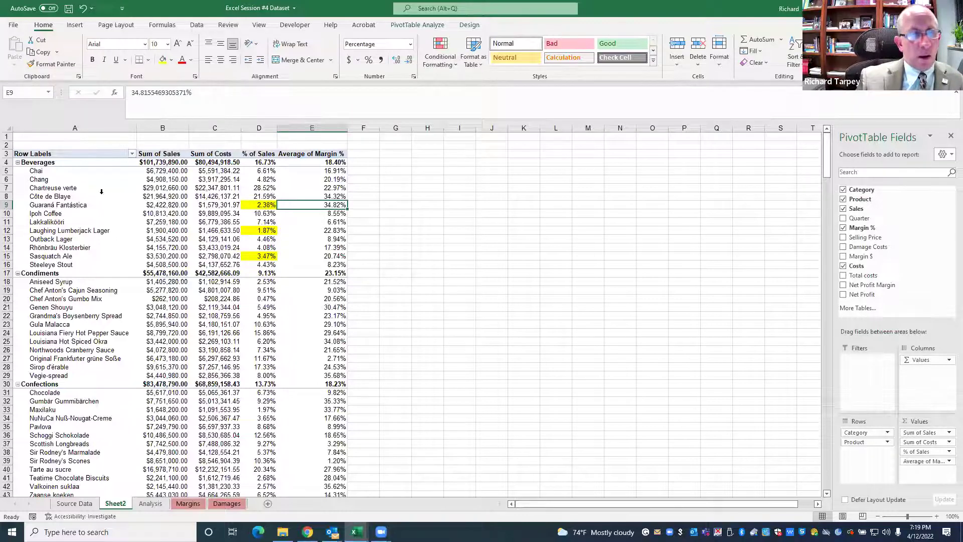
click(319, 187)
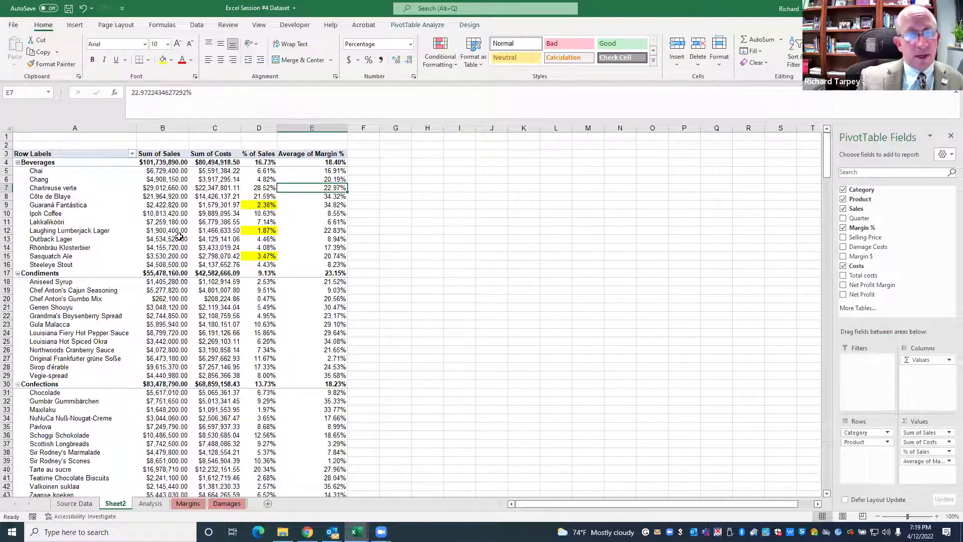
click(81, 240)
click(323, 240)
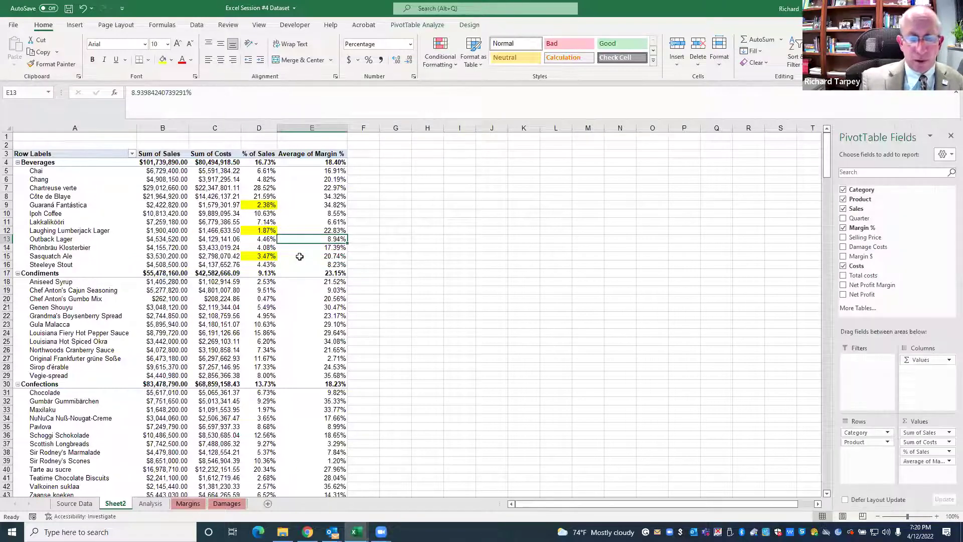
key(Left)
key(Left)
key(Left)
key(Left)
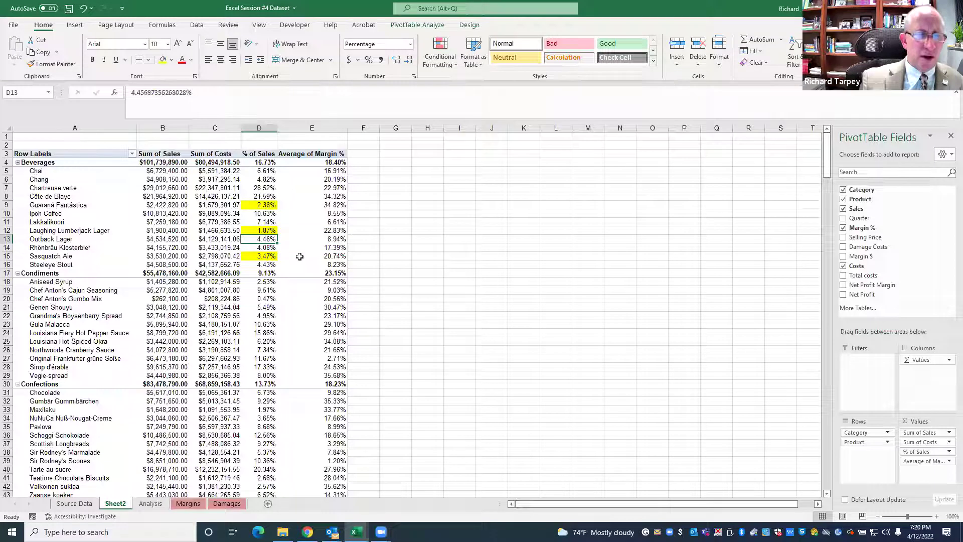
key(Up)
key(Right)
key(Left)
key(Down)
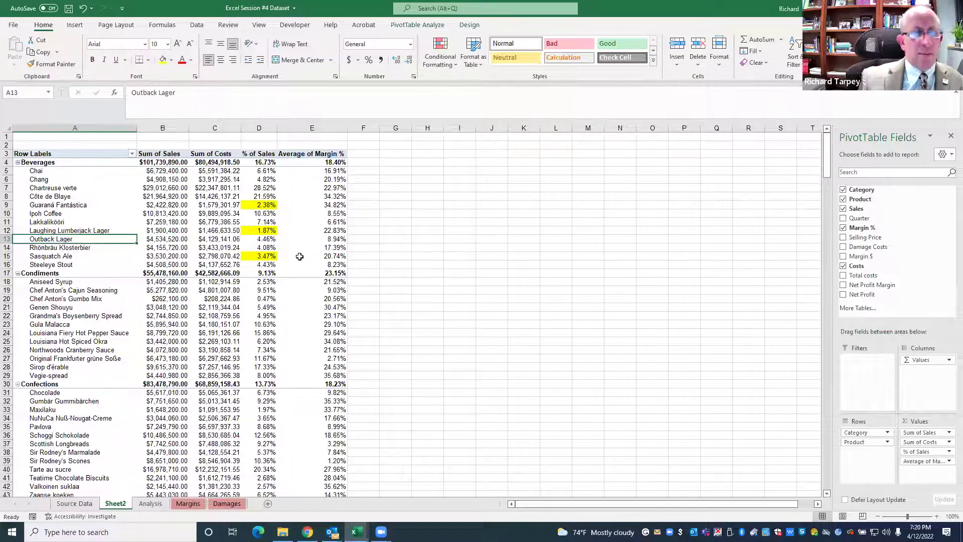
click(6, 239)
right_click(6, 239)
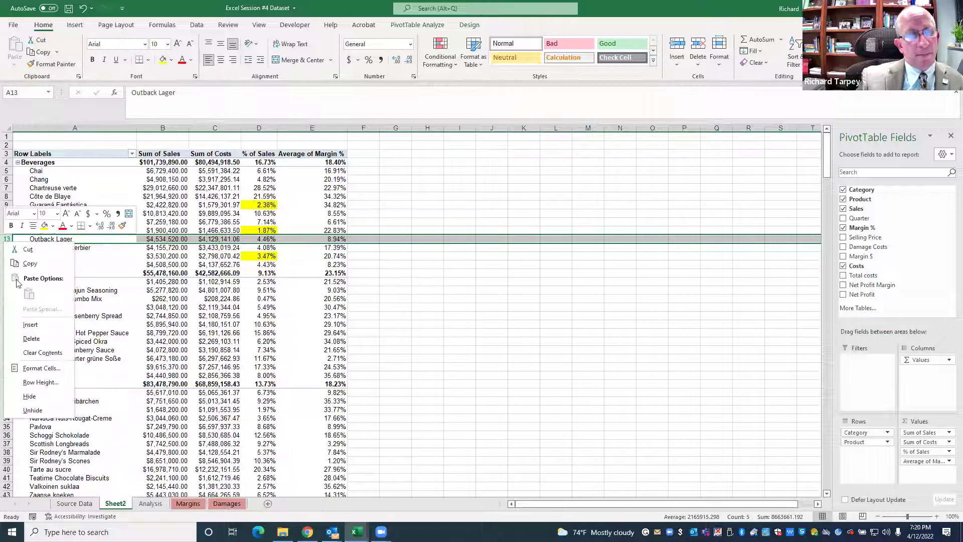
click(31, 339)
click(485, 294)
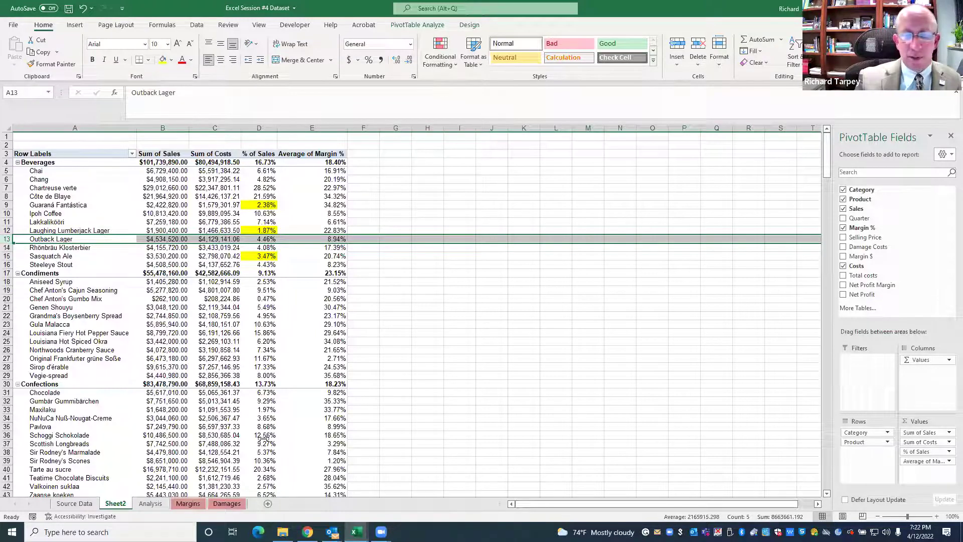
Switch to the Analysis sheet and scroll to the top of its data table
click(150, 503)
scroll(437, 298, up, 20)
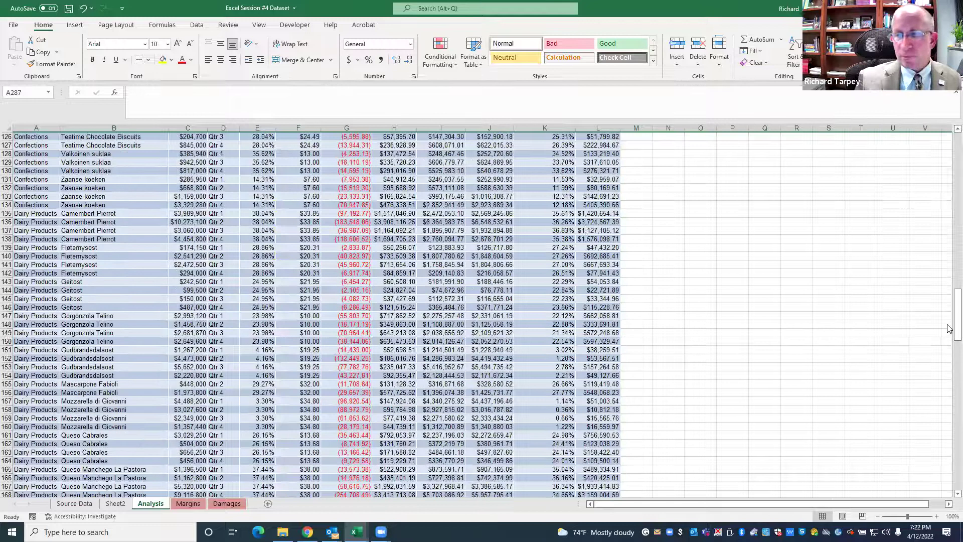
scroll(656, 397, up, 20)
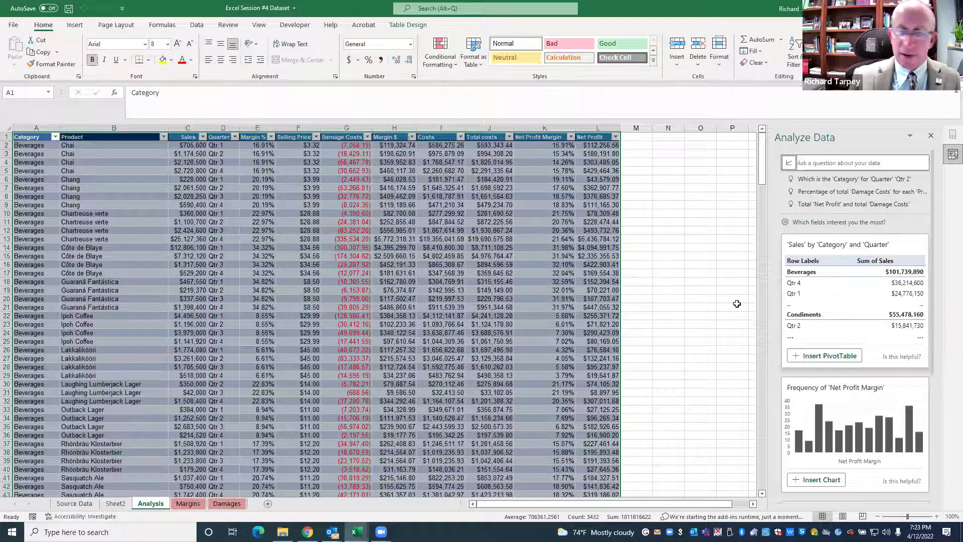
scroll(931, 199, down, 3)
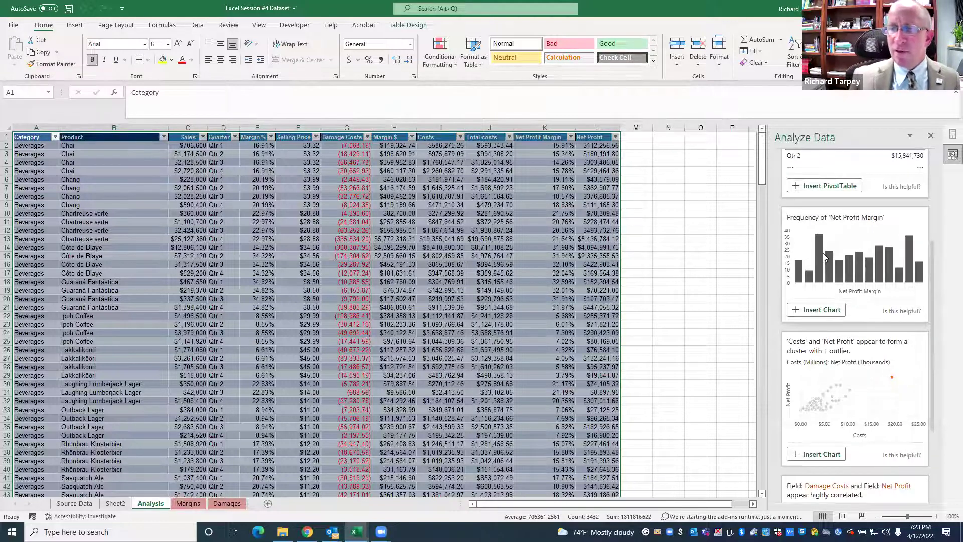
click(816, 310)
drag(229, 314, 482, 212)
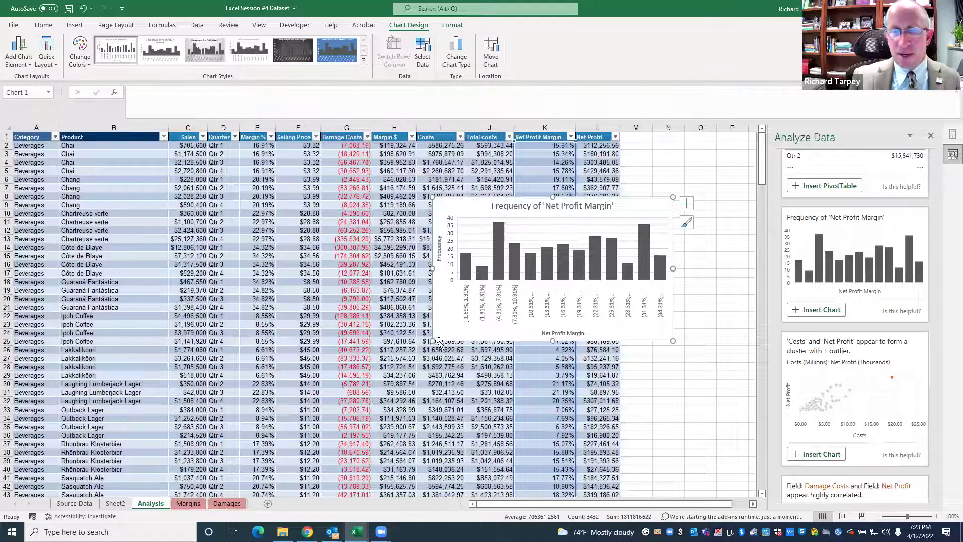
drag(432, 341, 343, 400)
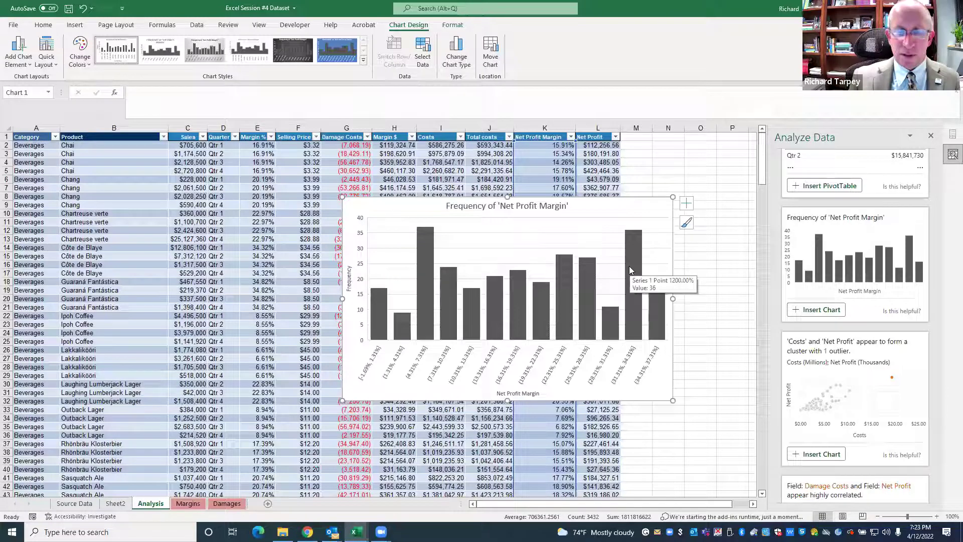
key(Delete)
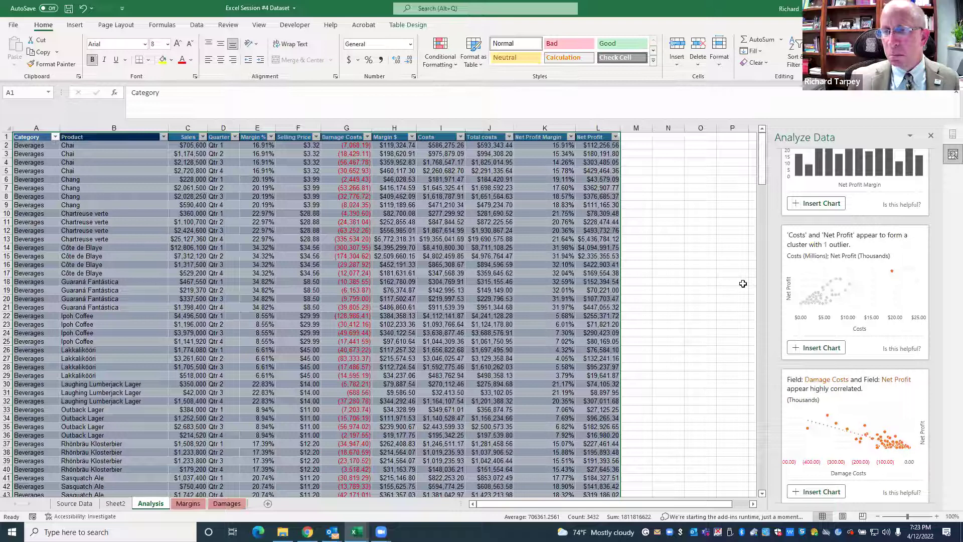
scroll(745, 284, down, 1)
scroll(847, 413, down, 2)
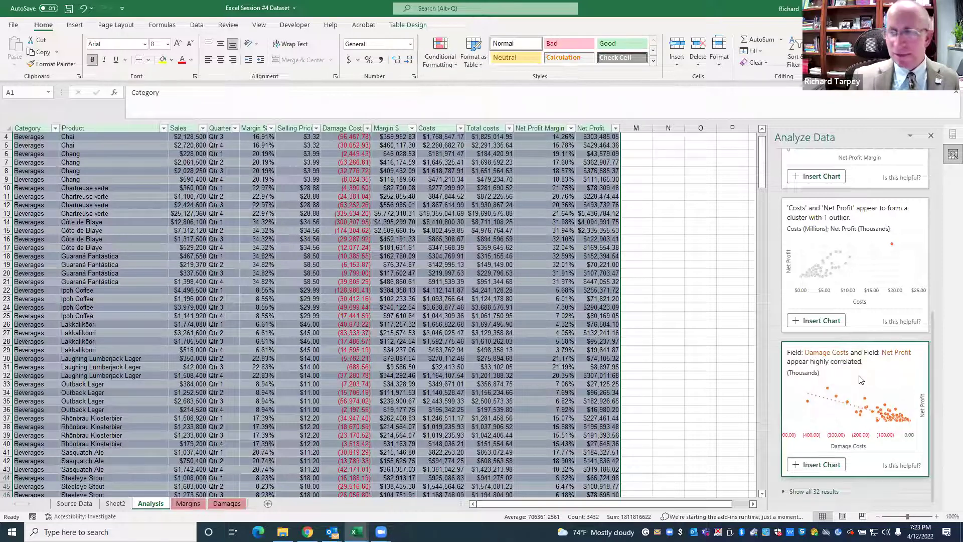
click(817, 465)
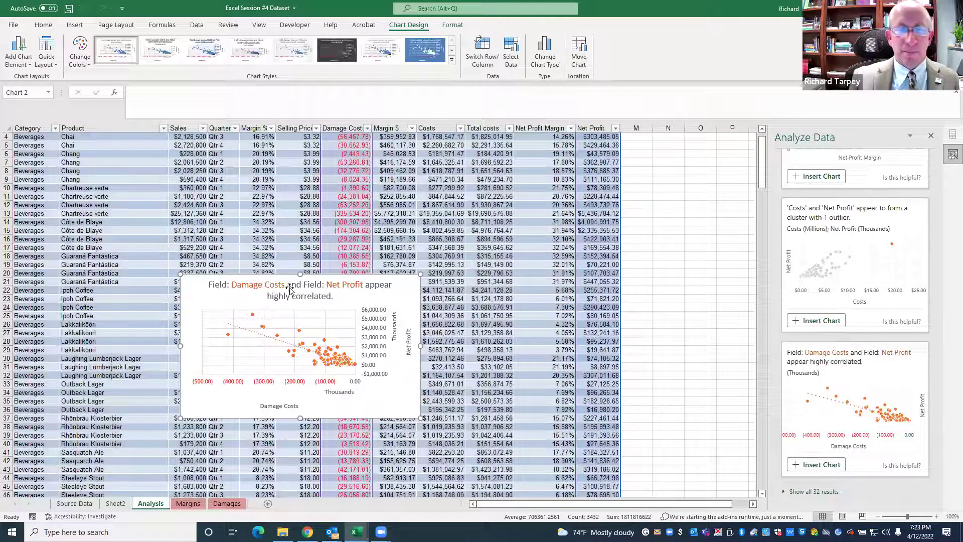
drag(196, 285, 396, 248)
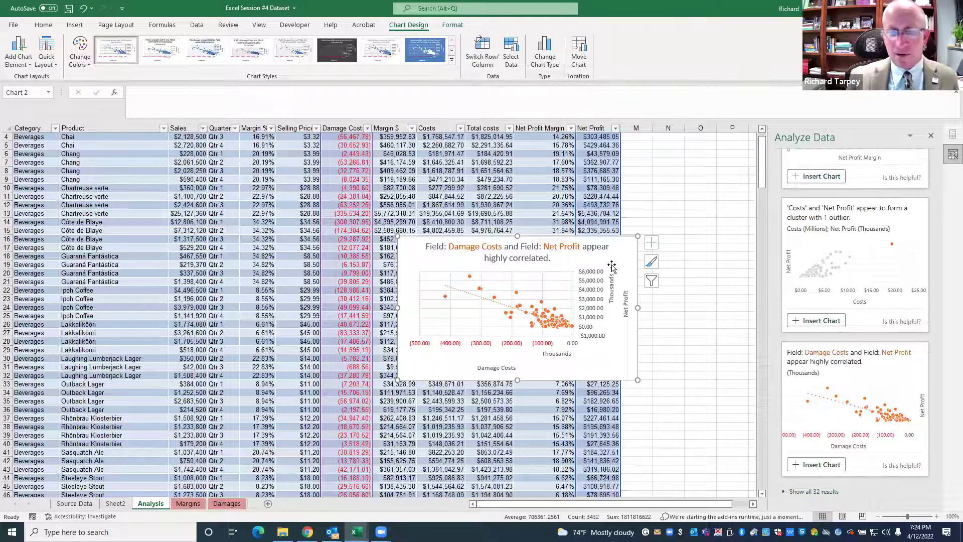
key(Delete)
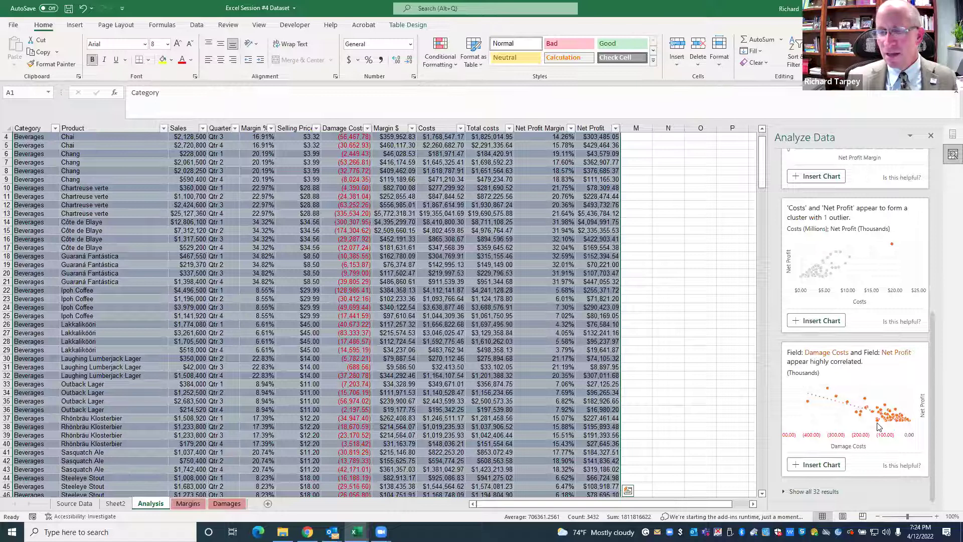
Show all 32 Analyze Data results, make P24 active, and scroll through the insight cards
click(802, 494)
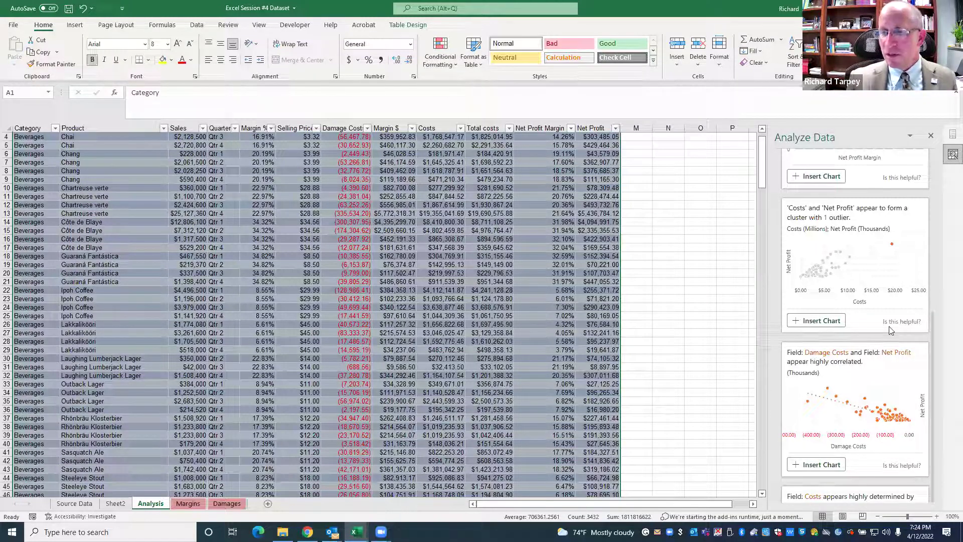
scroll(924, 408, down, 5)
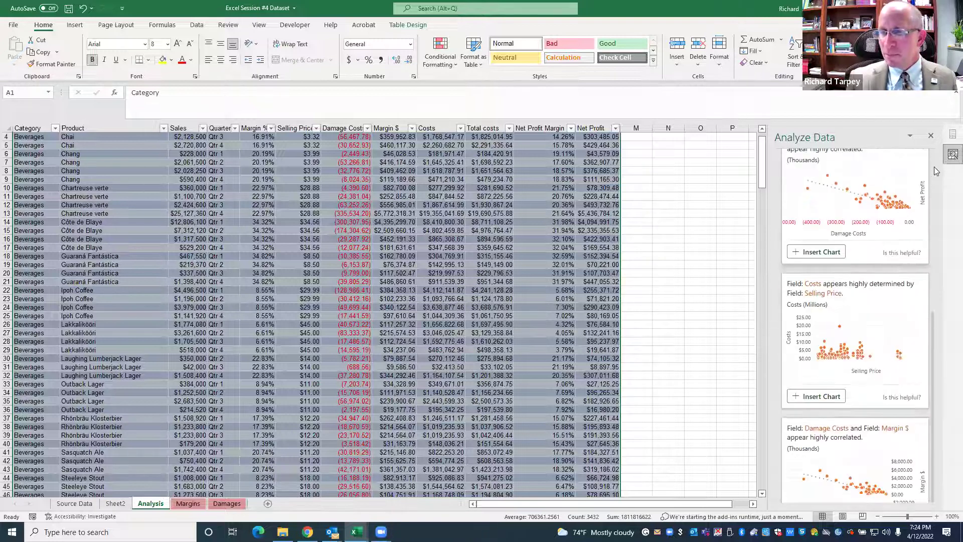
click(722, 307)
scroll(803, 314, down, 10)
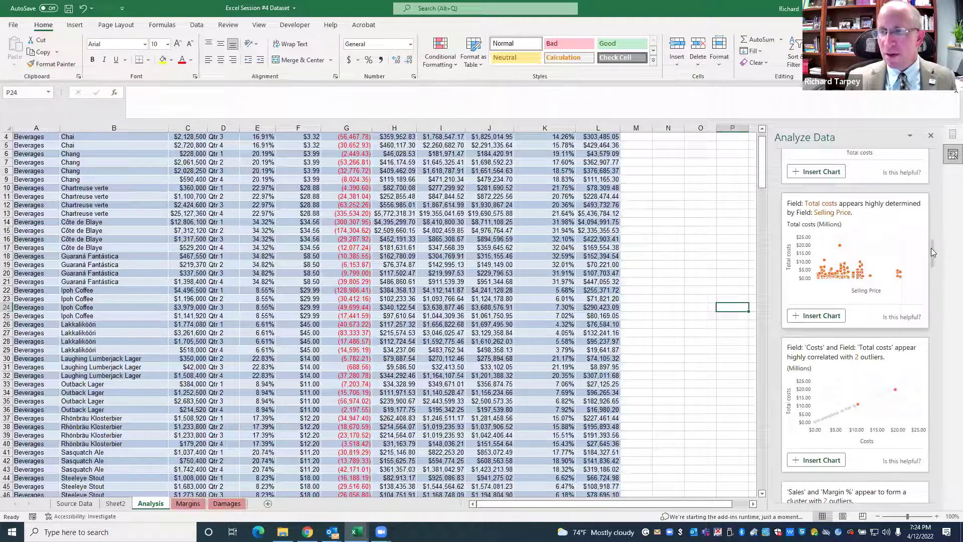
scroll(928, 248, up, 2)
scroll(918, 258, up, 3)
scroll(898, 301, down, 3)
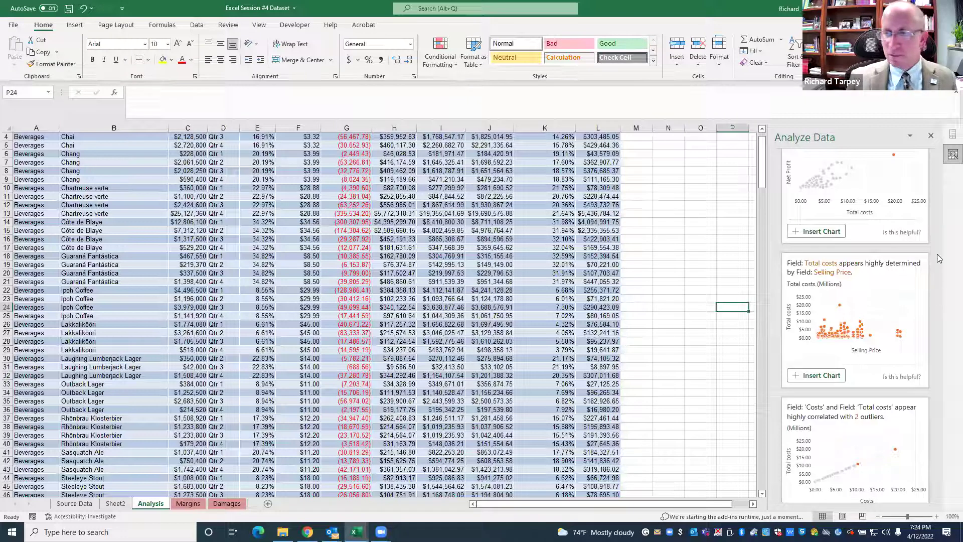
drag(930, 252, 936, 272)
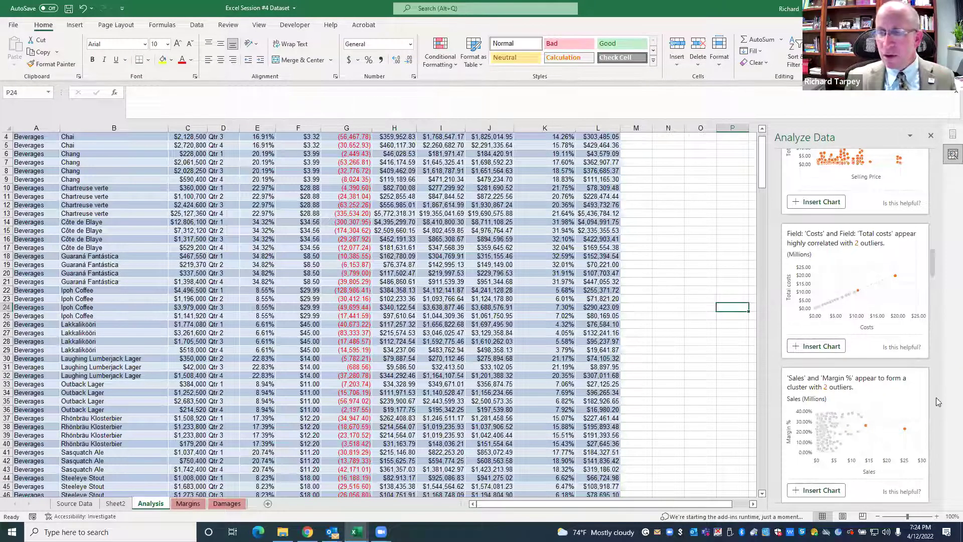
scroll(936, 397, down, 6)
click(936, 376)
drag(935, 377, 933, 344)
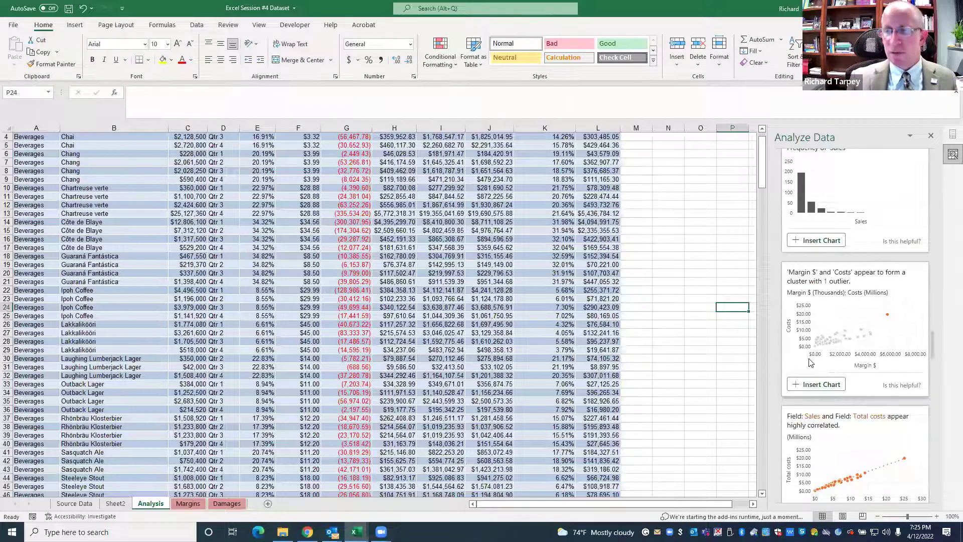
click(815, 384)
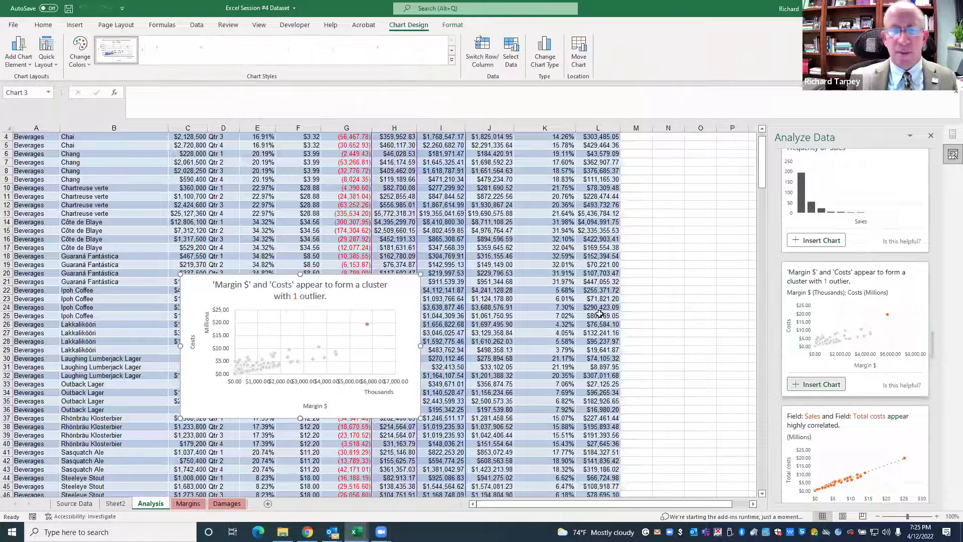
drag(420, 418, 588, 466)
mouse_move(505, 327)
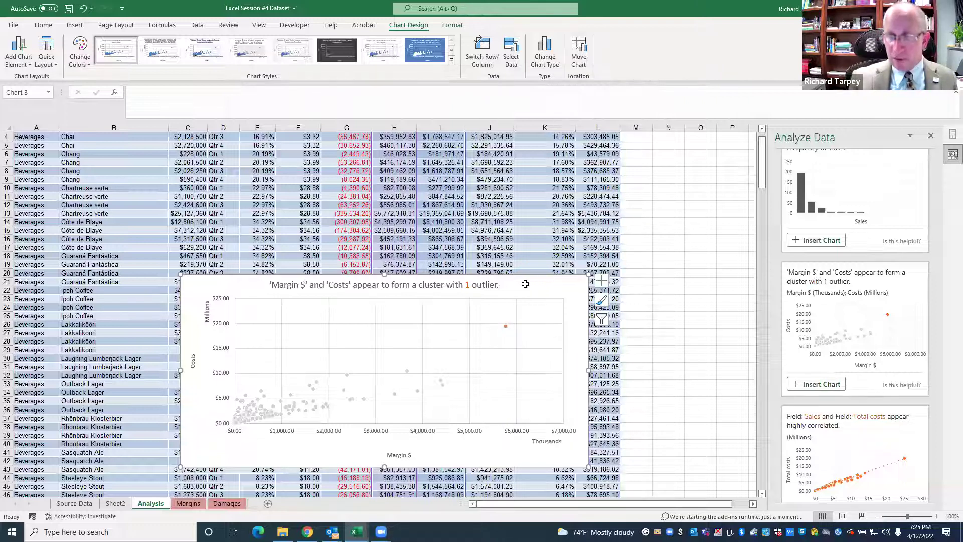
key(Delete)
scroll(737, 240, up, 1)
scroll(855, 254, down, 3)
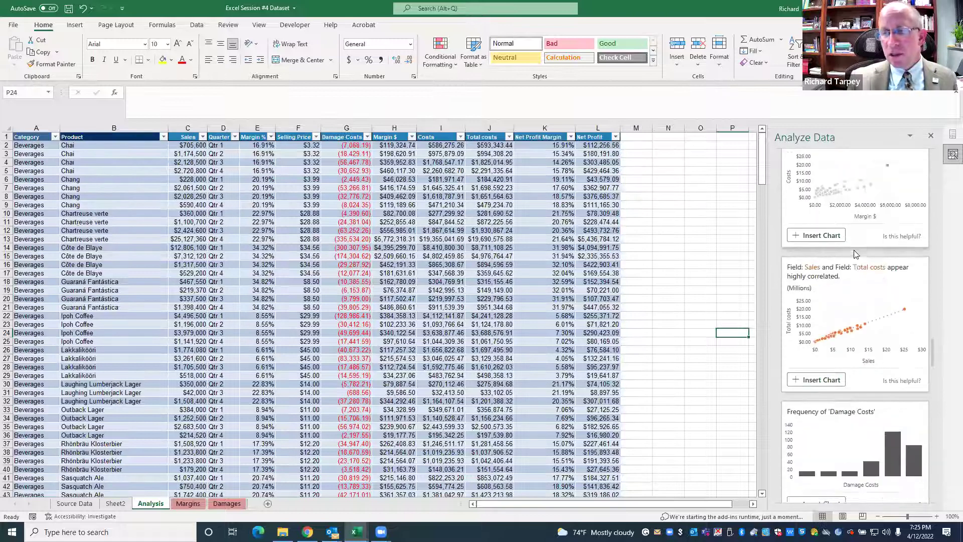
scroll(856, 254, down, 4)
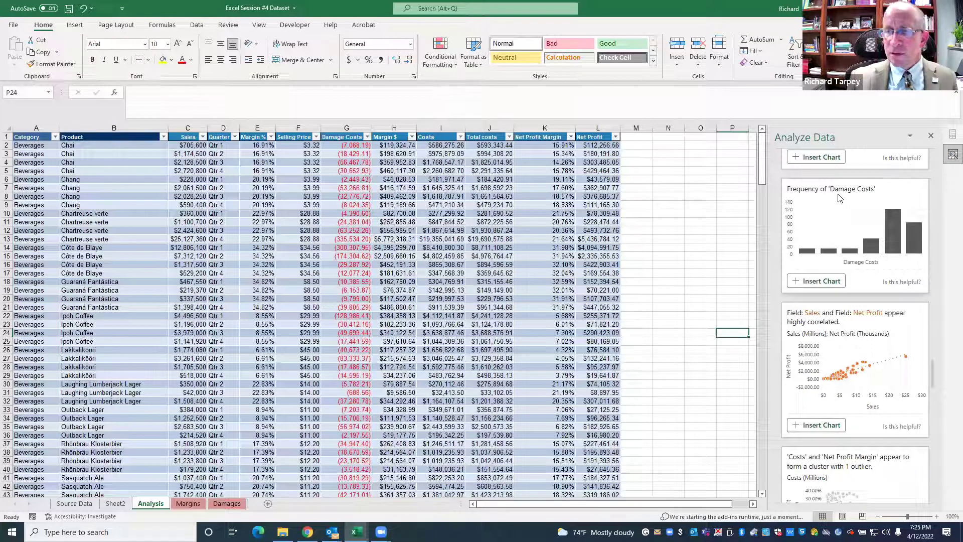
click(816, 281)
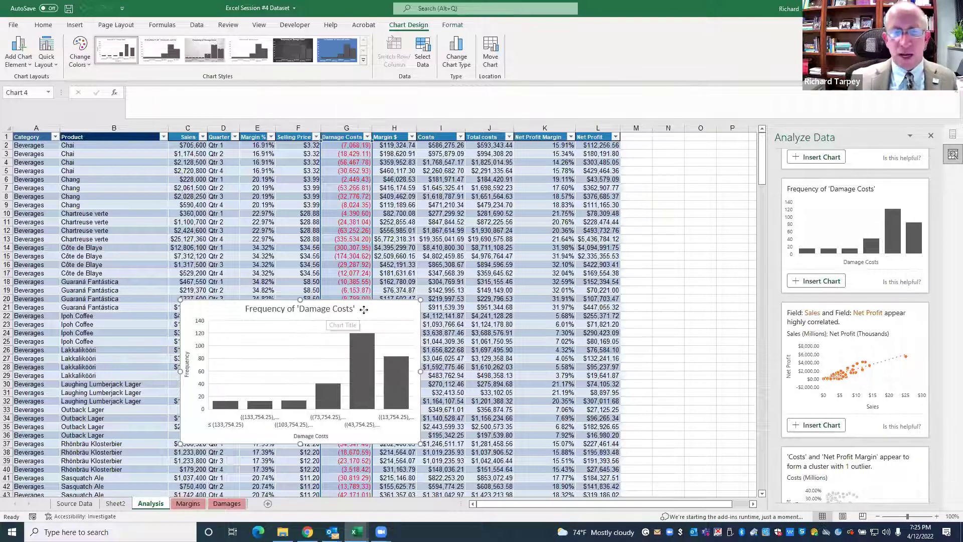
drag(334, 311, 476, 292)
key(Delete)
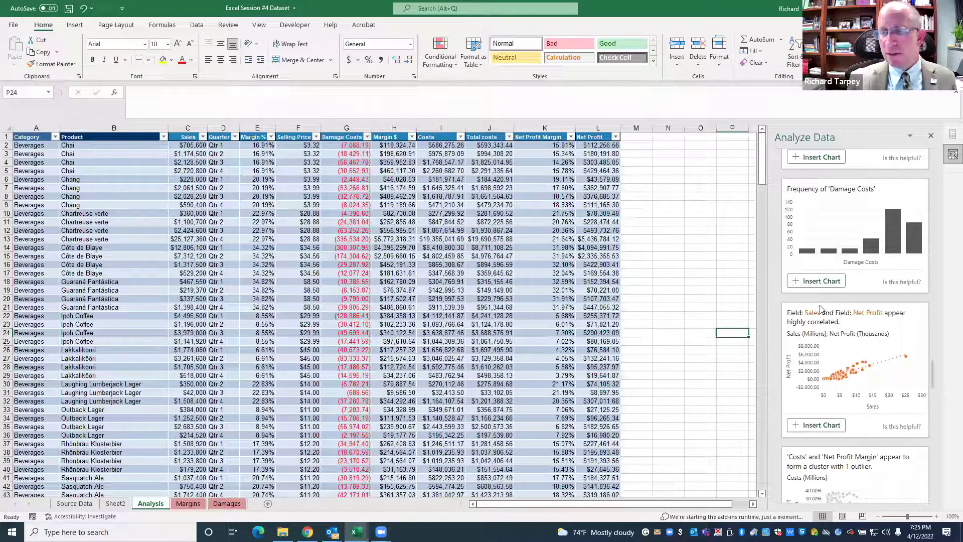
scroll(821, 310, down, 6)
scroll(820, 311, down, 4)
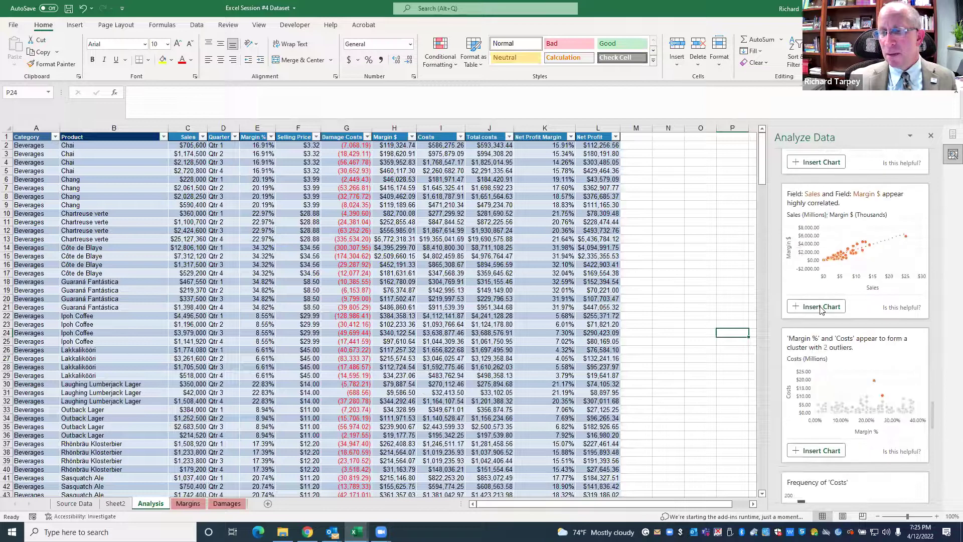
scroll(818, 315, down, 5)
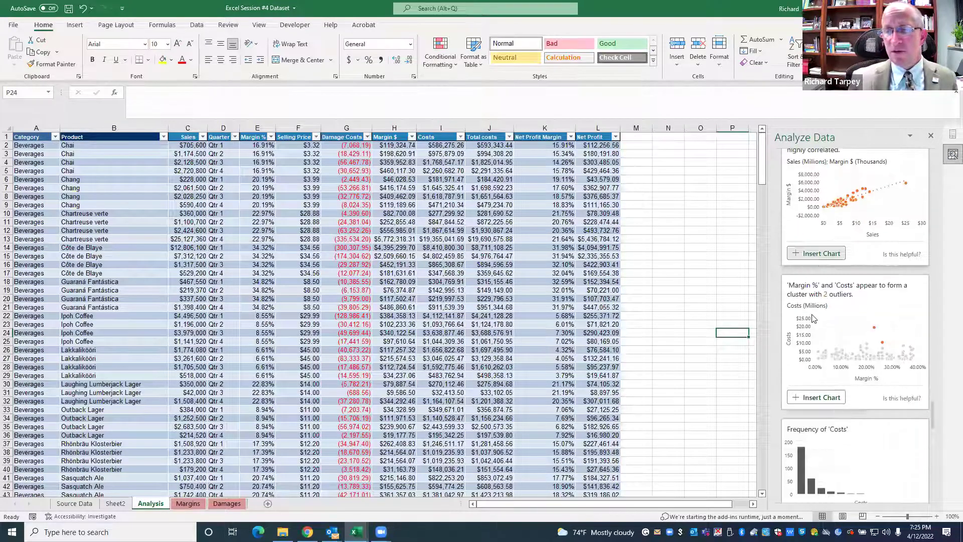
scroll(811, 319, up, 6)
scroll(811, 319, up, 10)
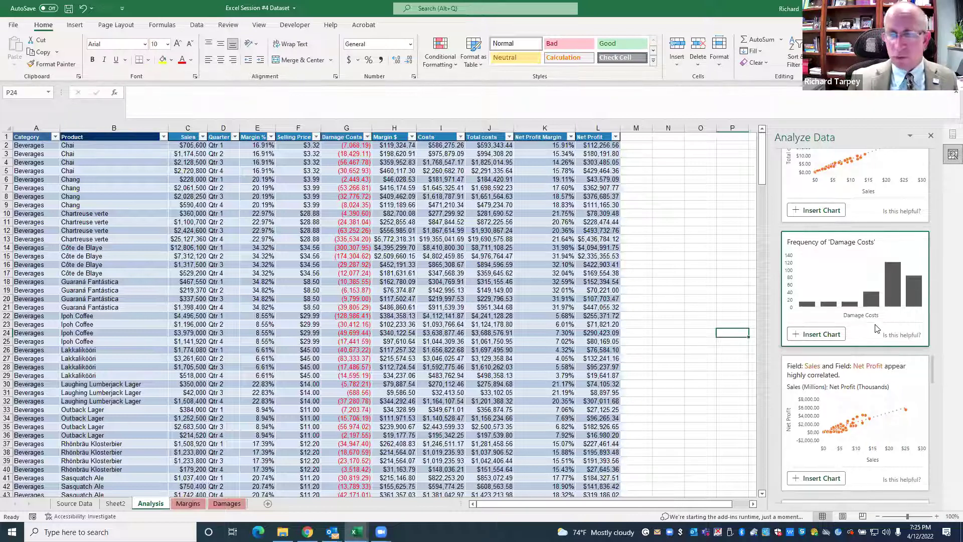
scroll(877, 328, down, 10)
scroll(870, 337, down, 10)
scroll(870, 337, down, 6)
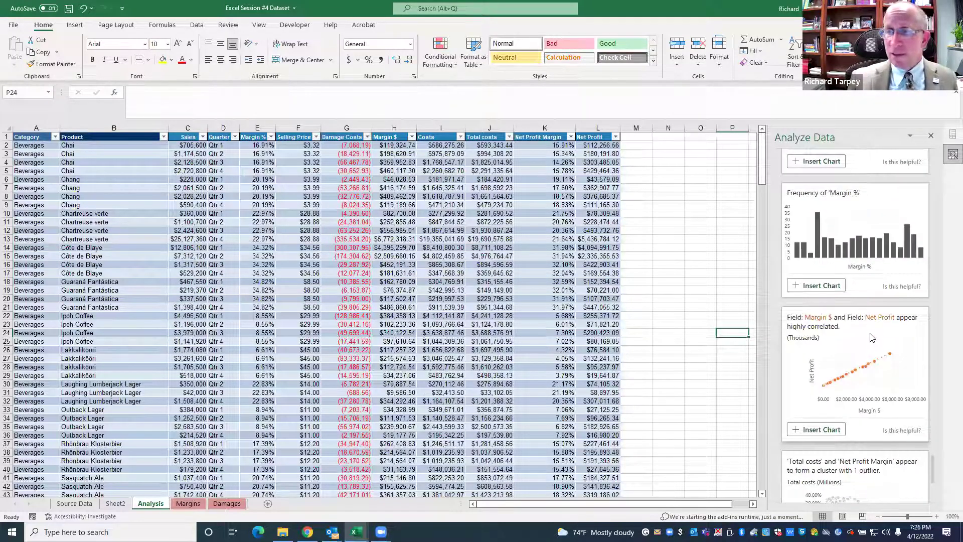
scroll(871, 337, down, 5)
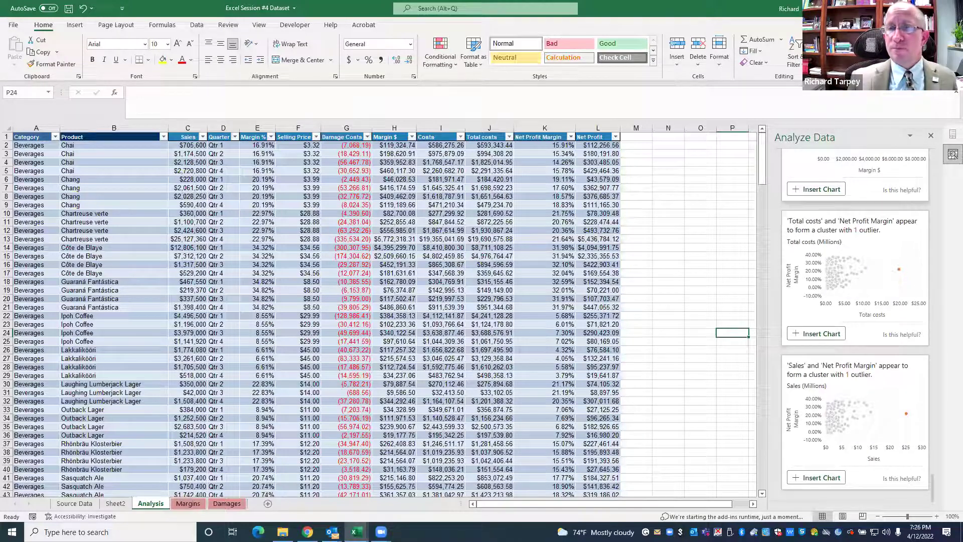
Close Analyze Data, then browse the Data Analysis tools list and cancel without running one
click(931, 138)
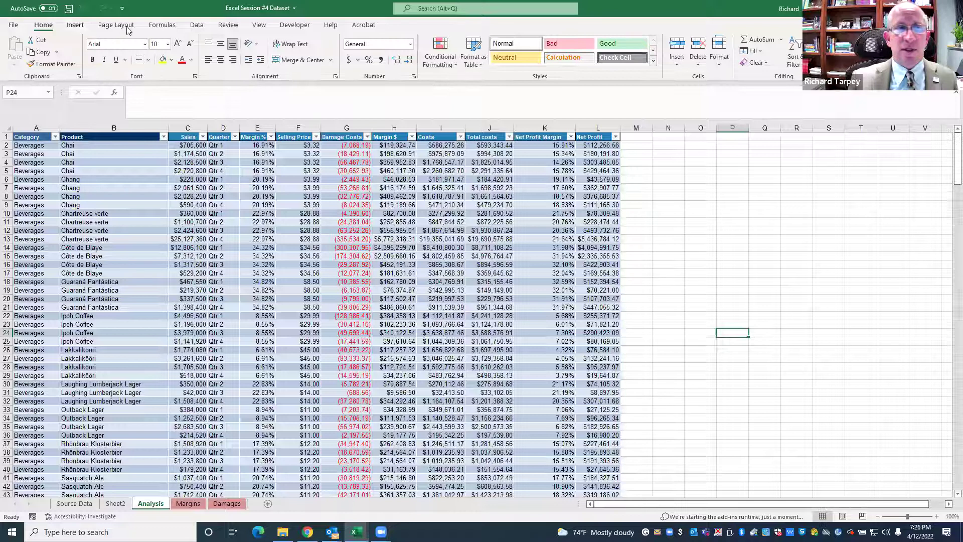
click(197, 25)
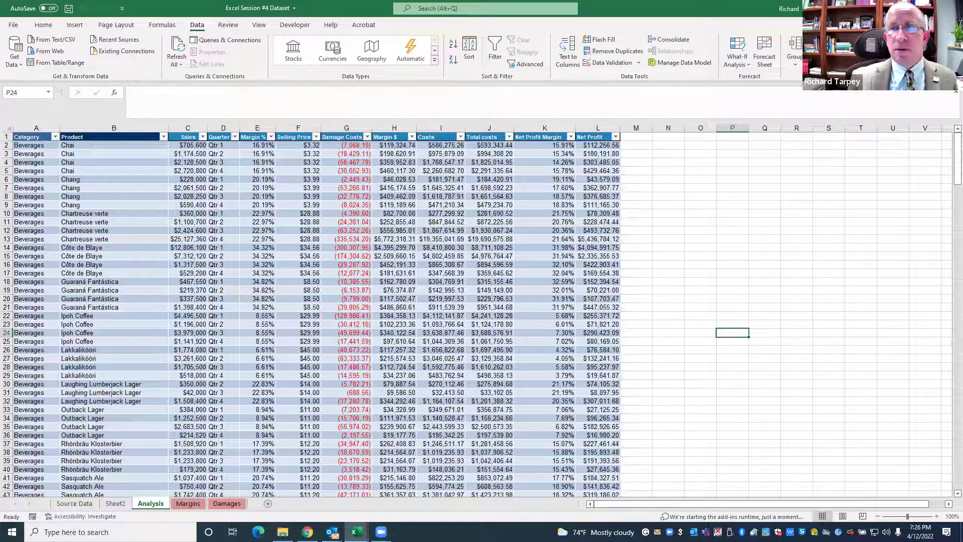
click(860, 41)
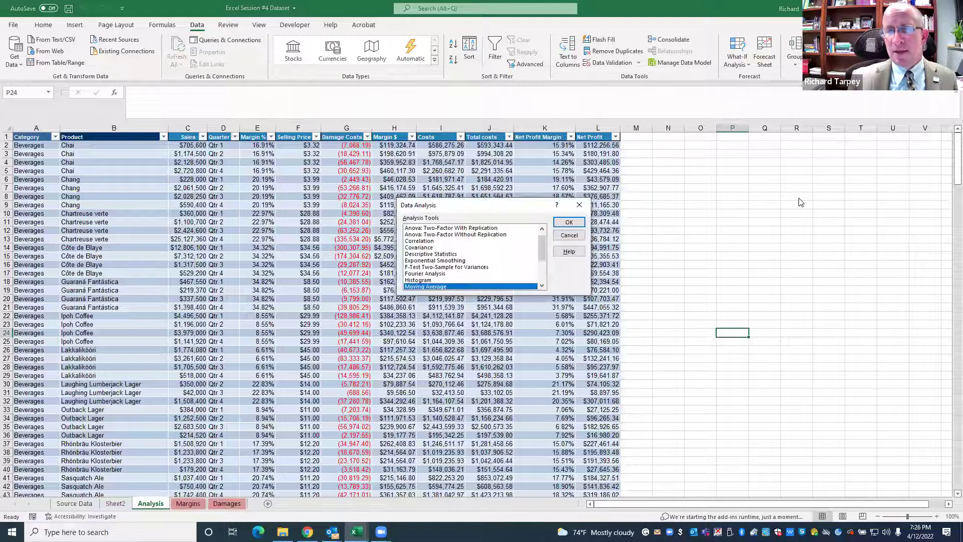
mouse_move(542, 246)
mouse_down()
mouse_move(542, 255)
mouse_move(544, 241)
mouse_up()
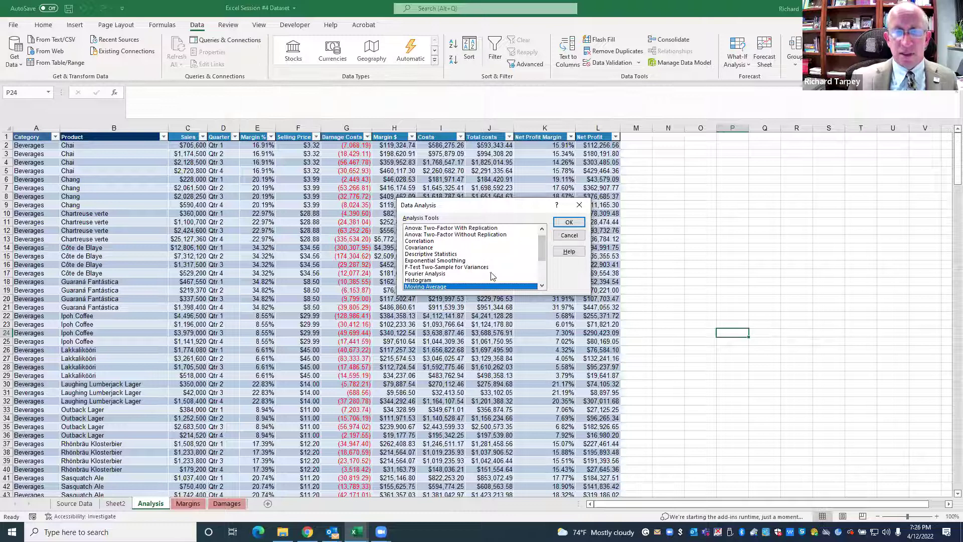
drag(541, 246, 542, 262)
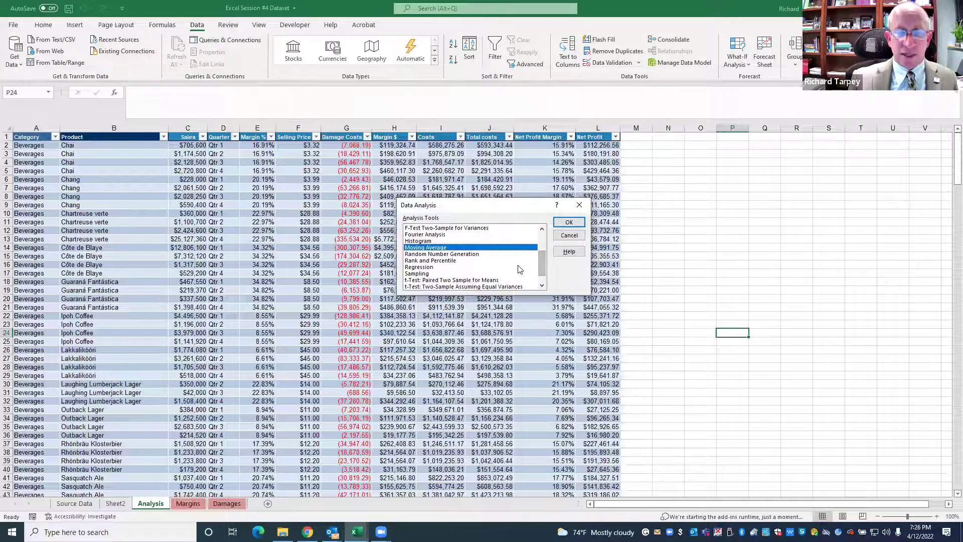
click(569, 236)
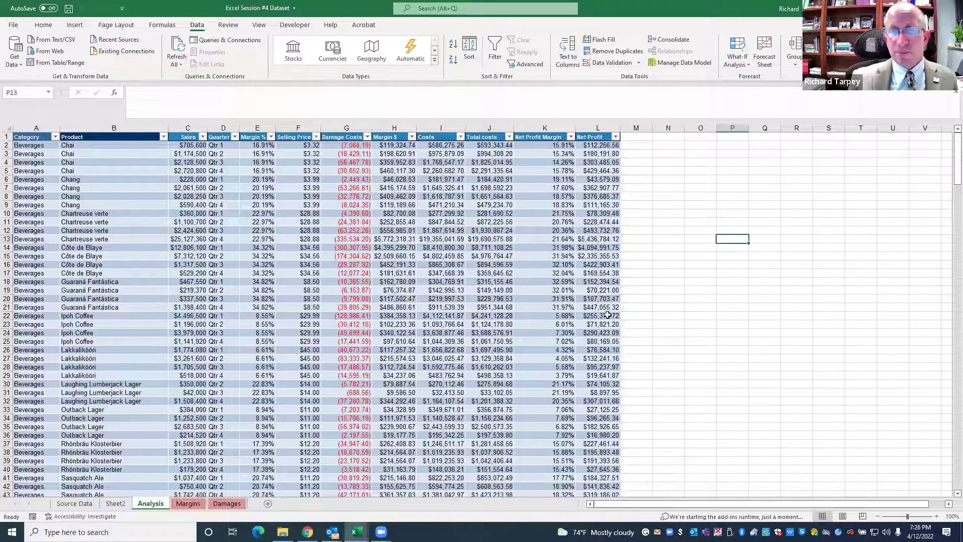